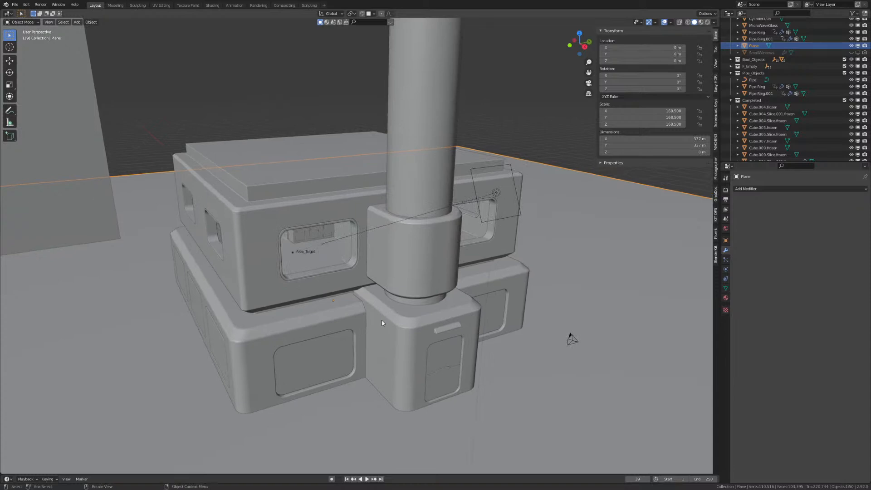
Examine the building's exterior, its window frames and the corner pipe from several angles.
middle_click_drag(388, 308, 362, 336)
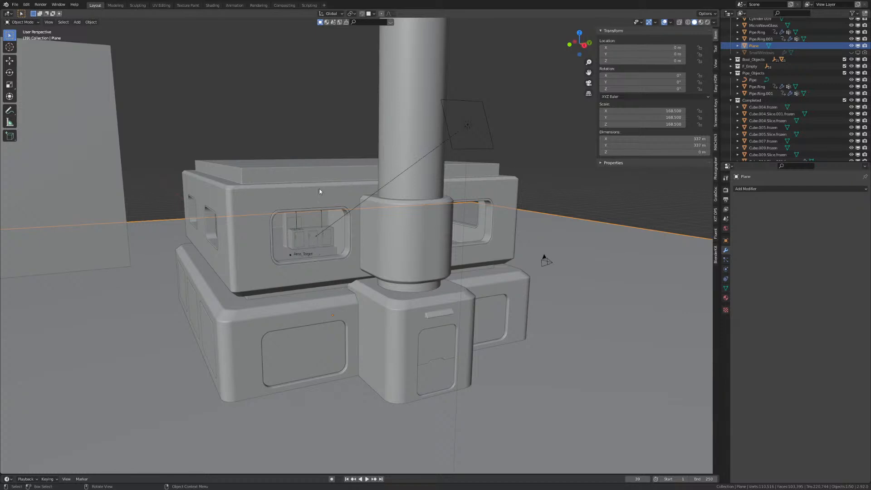
middle_click_drag(376, 285, 365, 254)
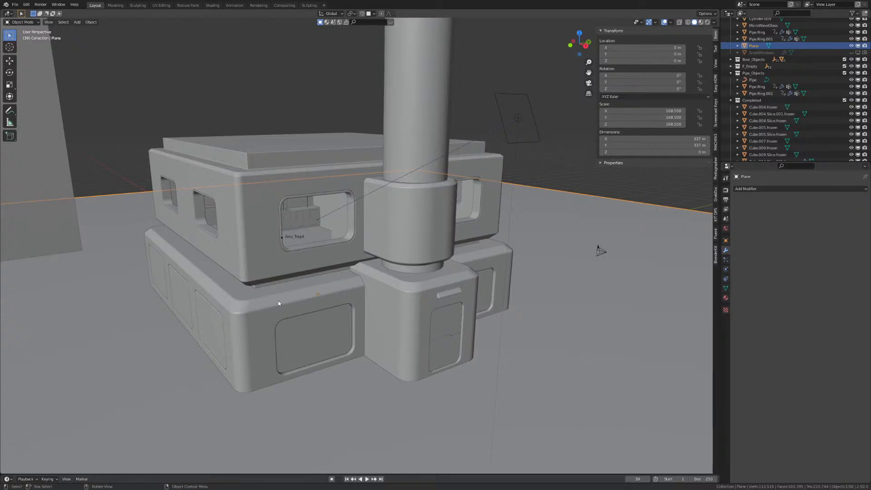
mouse_move(287, 226)
middle_mouse_down()
mouse_move(277, 208)
mouse_move(287, 217)
middle_mouse_up()
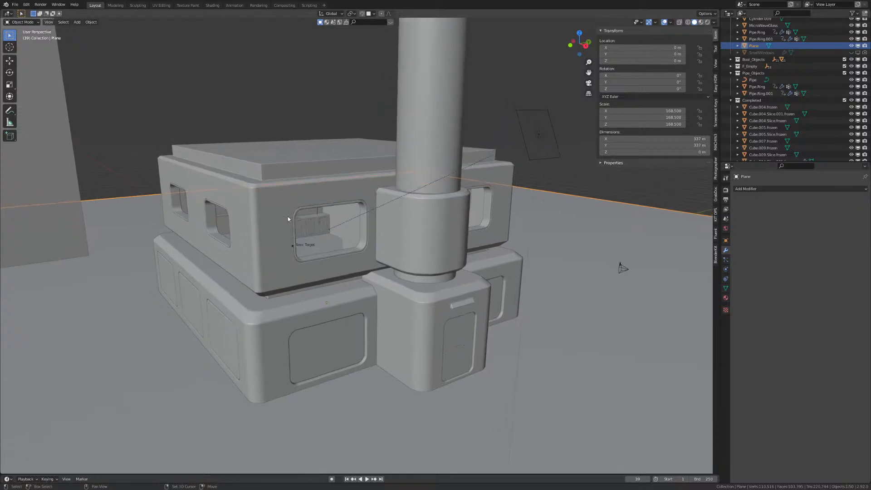
scroll(299, 213, "up", 6)
left_click(384, 152)
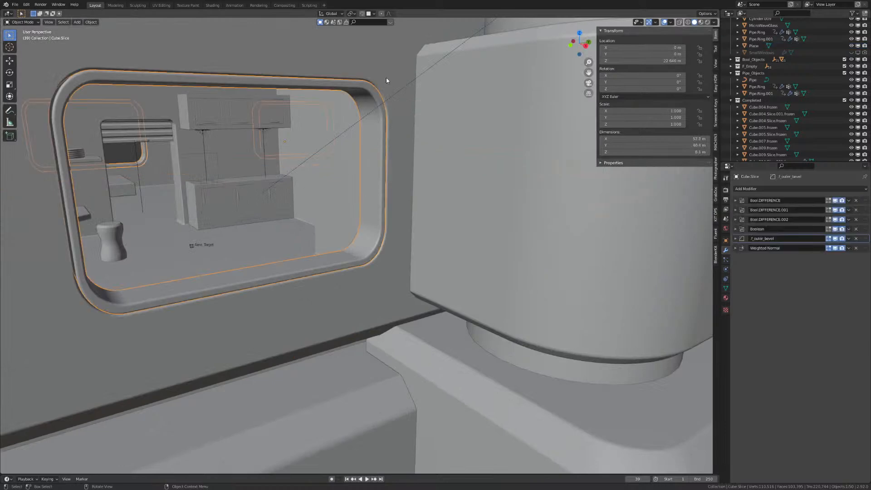
middle_click_drag(399, 77, 389, 295)
scroll(389, 295, "down", 8)
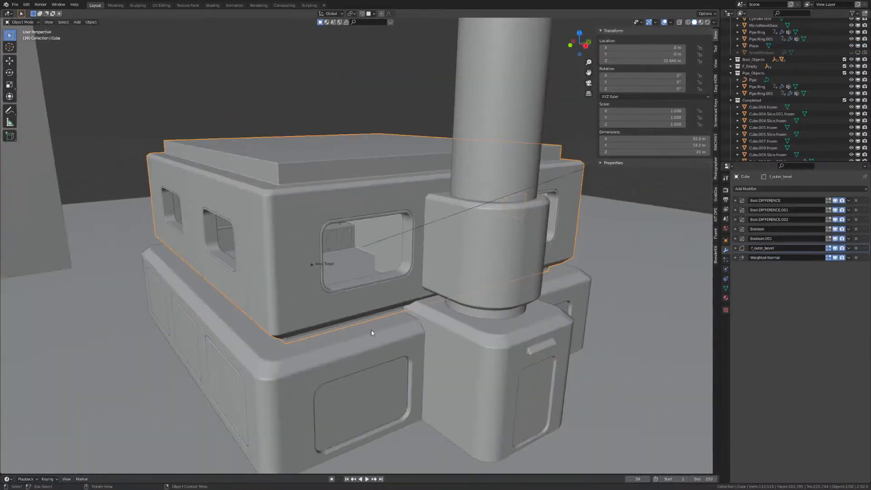
middle_click_drag(371, 330, 361, 273)
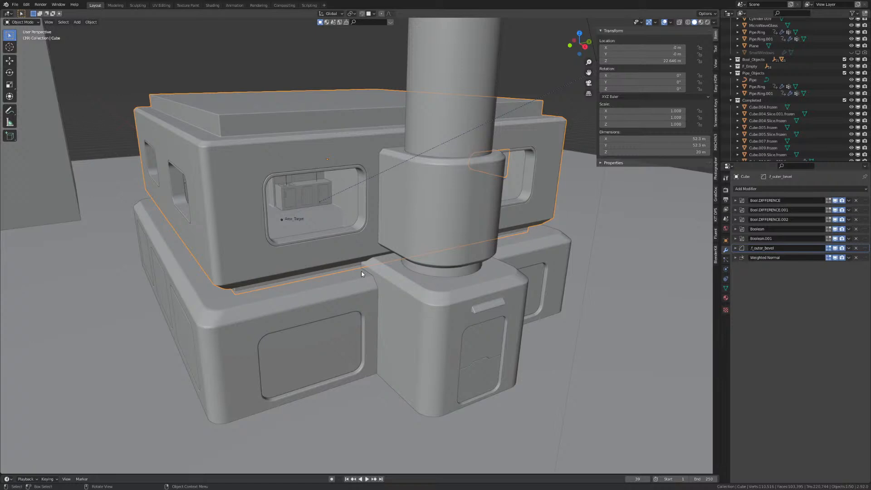
middle_click_drag(337, 259, 431, 285)
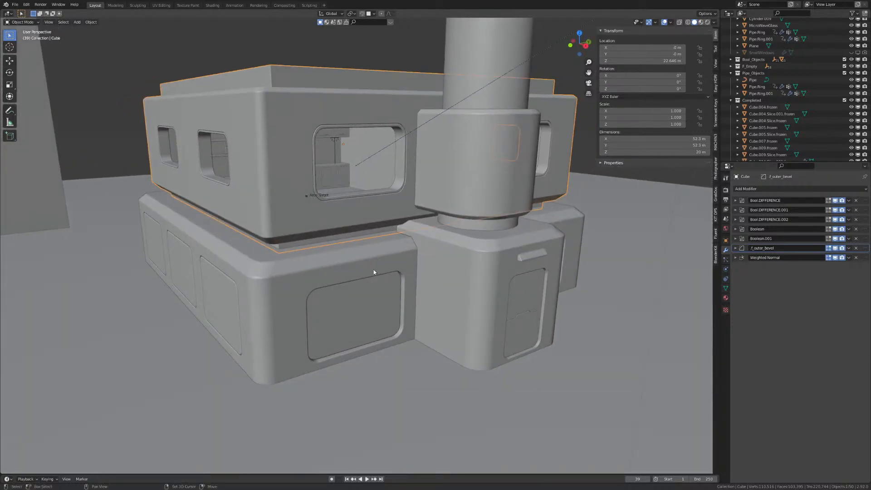
middle_click_drag(370, 278, 415, 277)
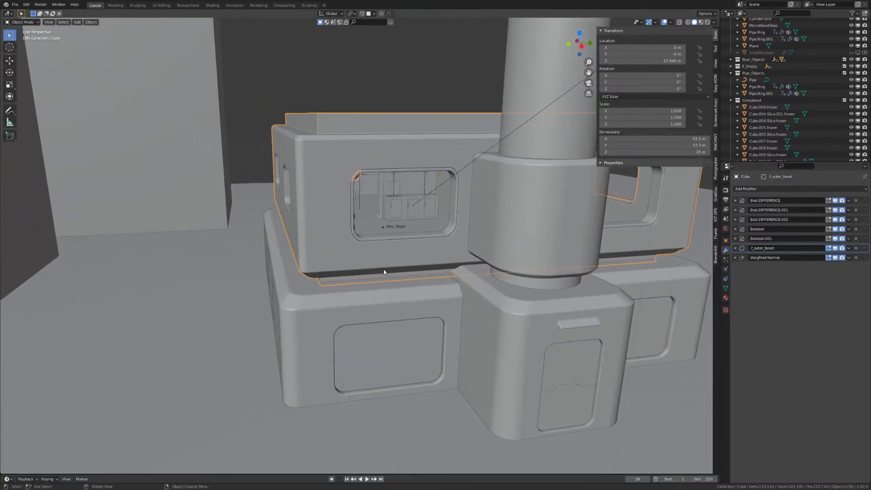
Check the active camera's framing and inspect the kitchen and adjoining room inside the building.
key("KP_0")
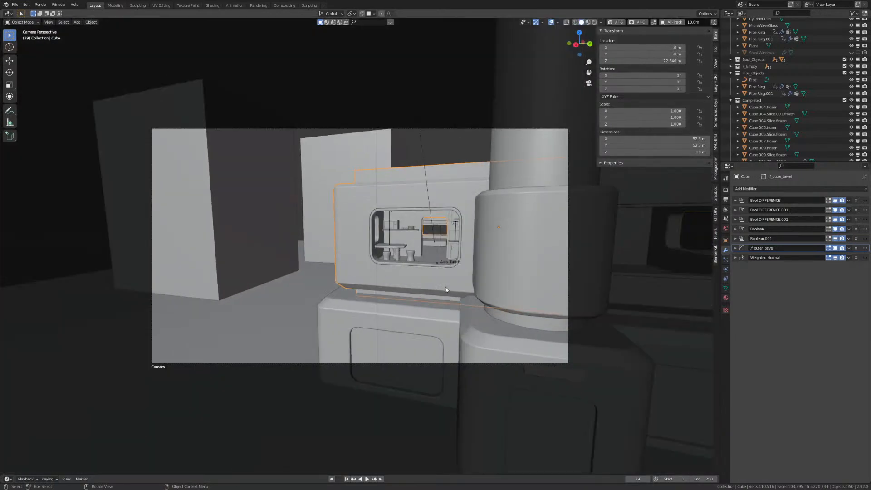
left_click(453, 143)
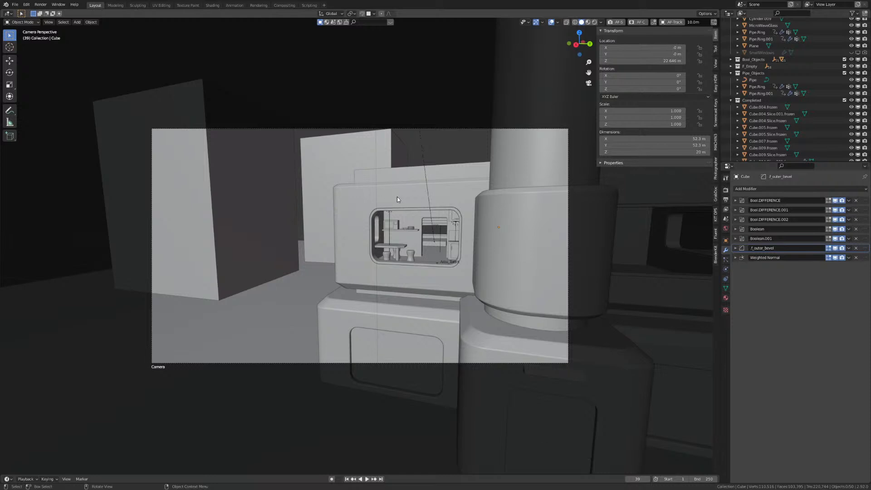
mouse_move(352, 214)
middle_mouse_down()
mouse_move(378, 217)
mouse_move(325, 226)
mouse_move(410, 242)
mouse_move(327, 211)
mouse_move(350, 216)
middle_mouse_up()
scroll(350, 215, "up", 4)
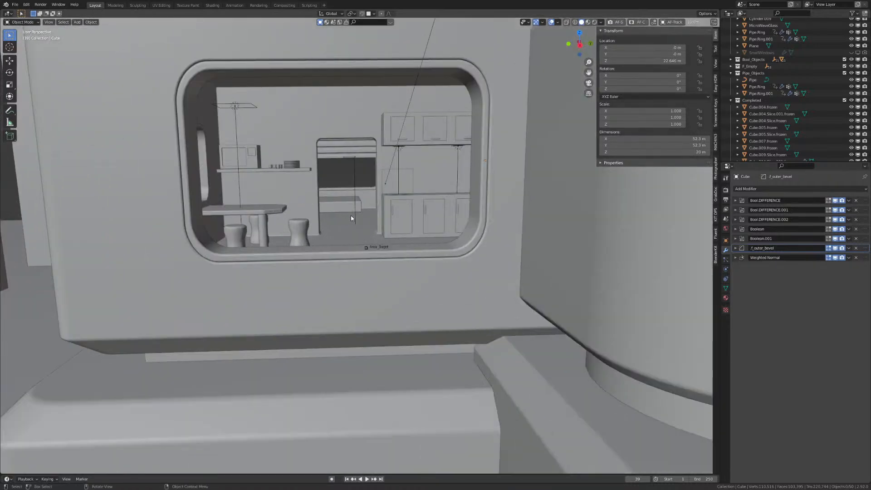
scroll(351, 218, "up", 8)
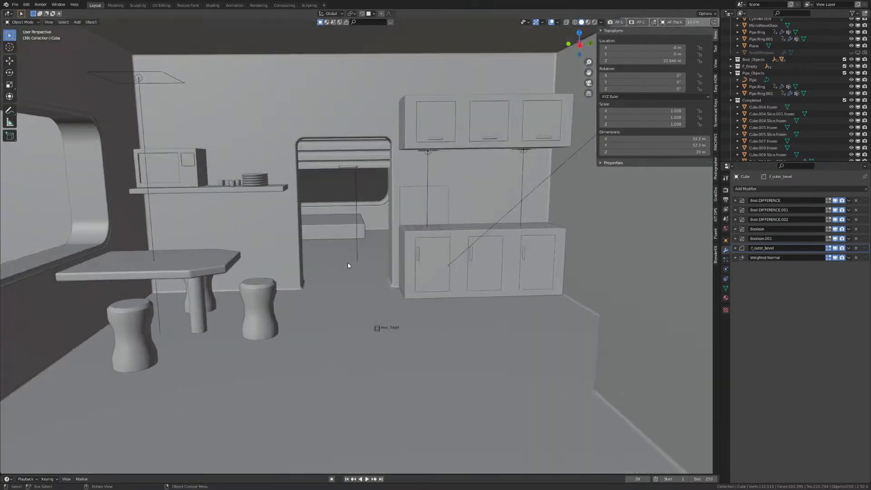
scroll(348, 265, "up", 4)
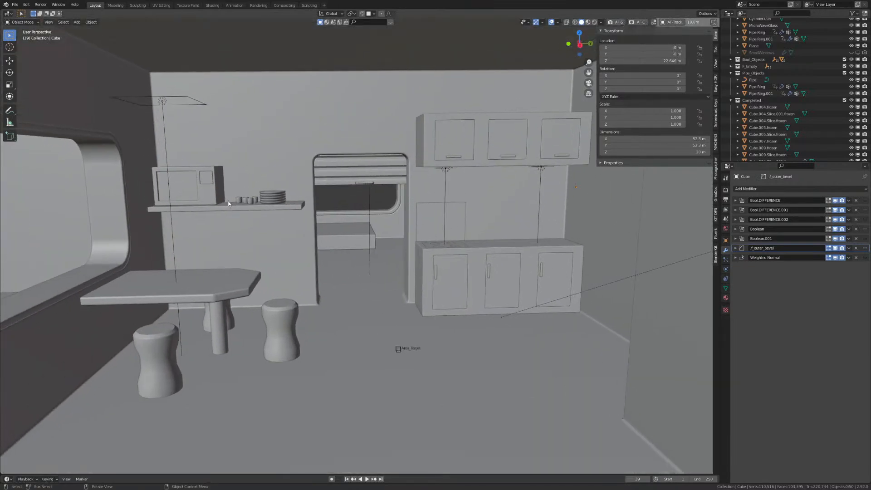
scroll(306, 258, "down", 6)
middle_click_drag(271, 239, 428, 248)
middle_click_drag(298, 249, 411, 243)
scroll(417, 239, "up", 8)
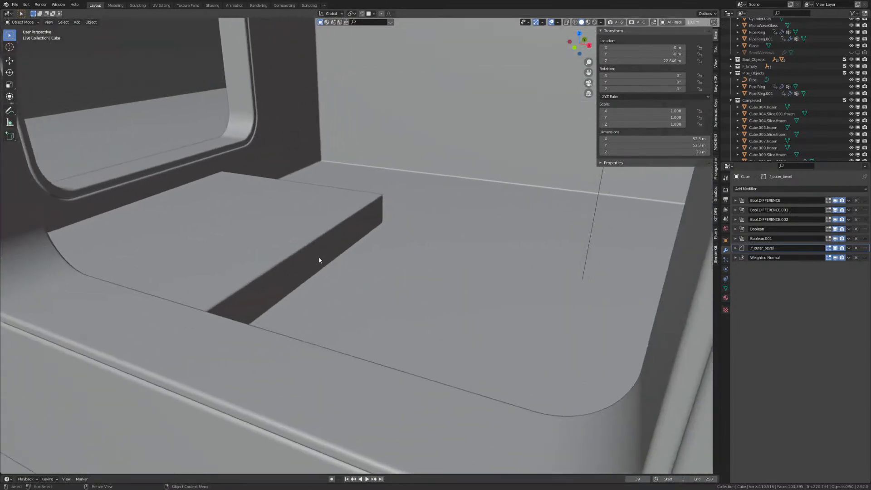
key("KP_0")
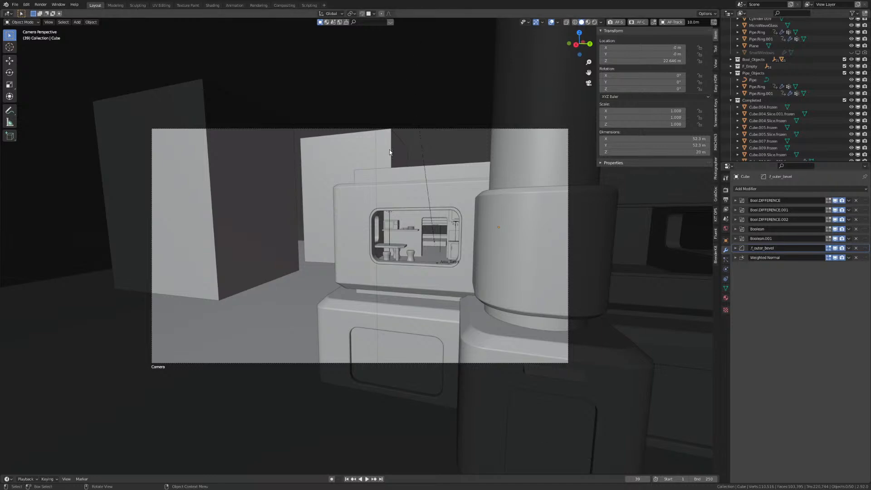
Examine the whole scene from a distance, including the building, the tall pipe and the background blocks.
middle_click_drag(398, 149, 428, 182)
middle_click_drag(388, 200, 236, 240, "shift")
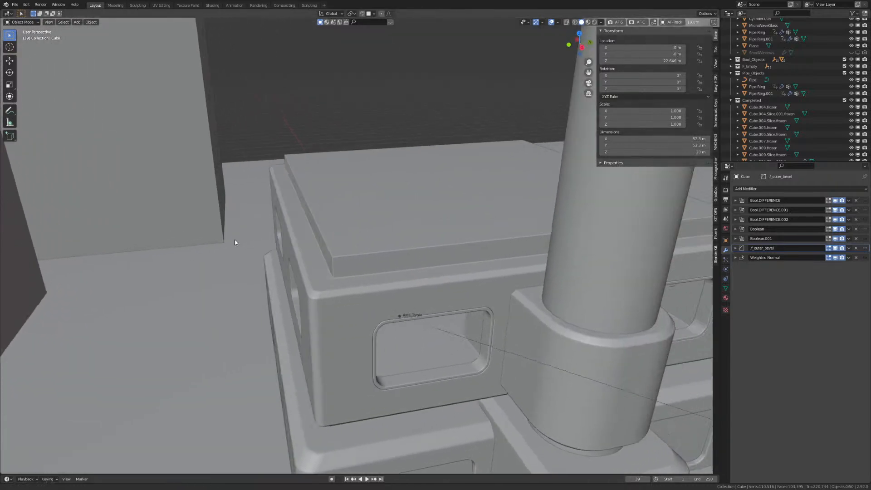
scroll(235, 243, "down", 2)
left_click(337, 246)
scroll(347, 249, "down", 6)
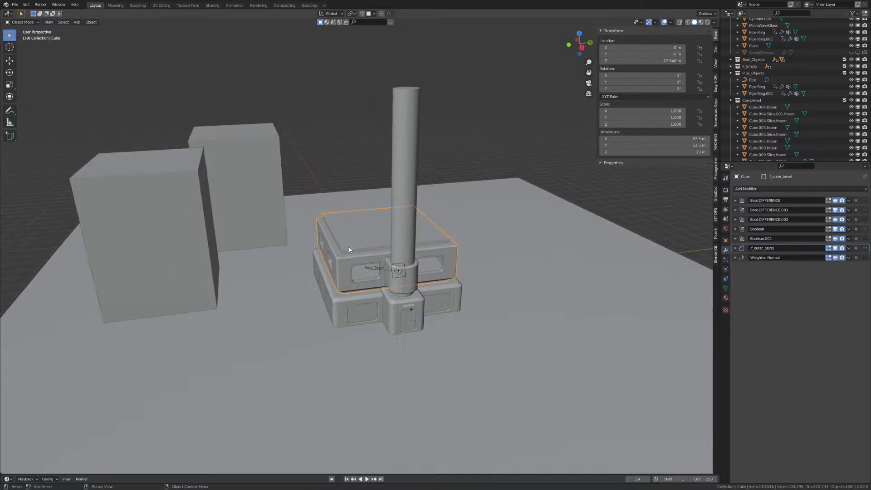
scroll(349, 248, "down", 1)
middle_click_drag(349, 248, 343, 262, "shift")
scroll(349, 242, "up", 2)
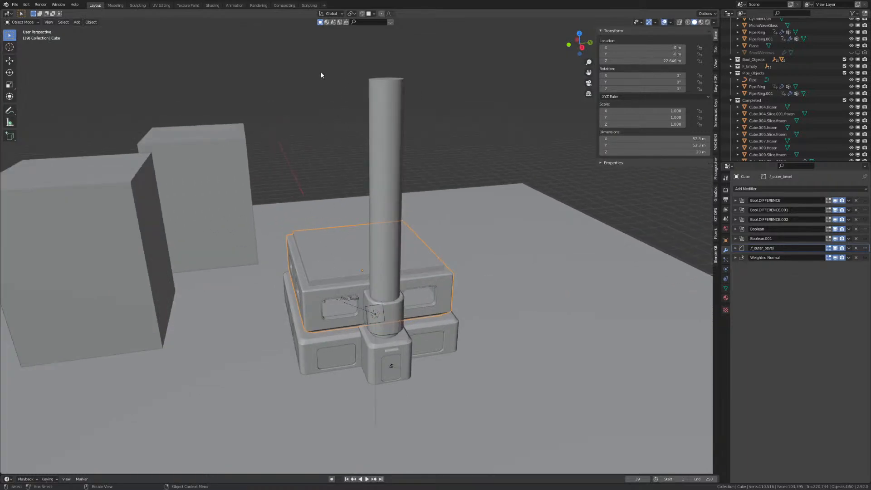
middle_click_drag(234, 257, 251, 210, "shift")
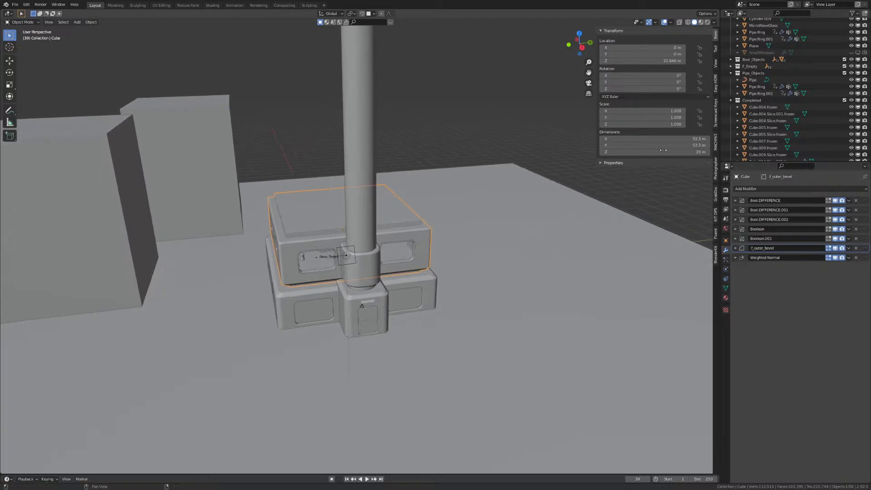
Enable the Screencast Keys overlay and hide the sidebar.
left_click(714, 117)
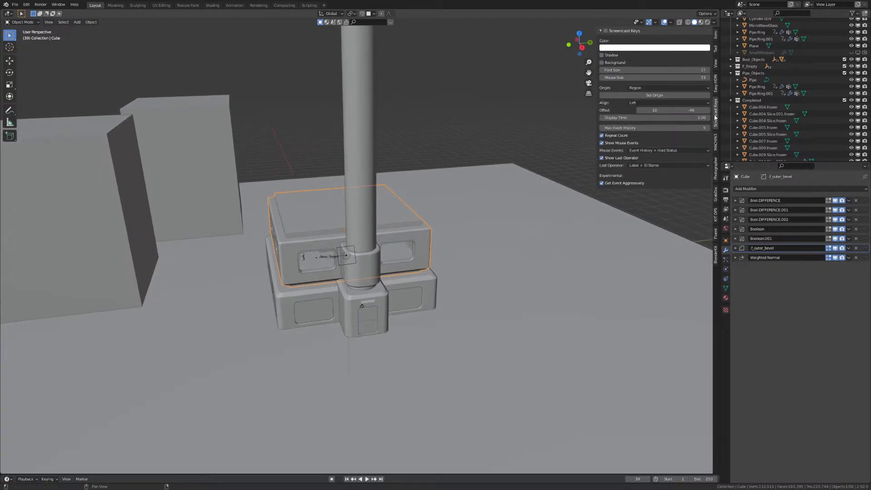
left_click(606, 31)
left_click(606, 31)
left_click_drag(598, 87, 708, 88)
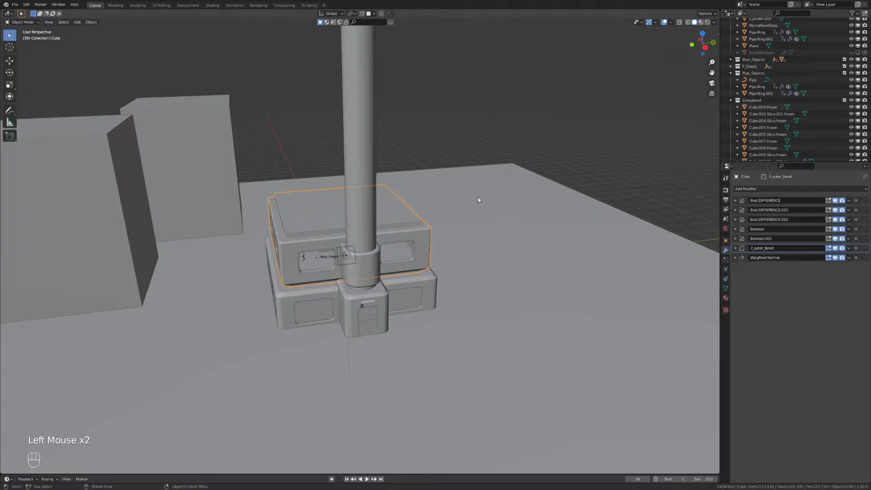
Inspect the tall corner pipe and the windows and panels along the building's sides.
middle_click_drag(477, 197, 372, 250, "shift")
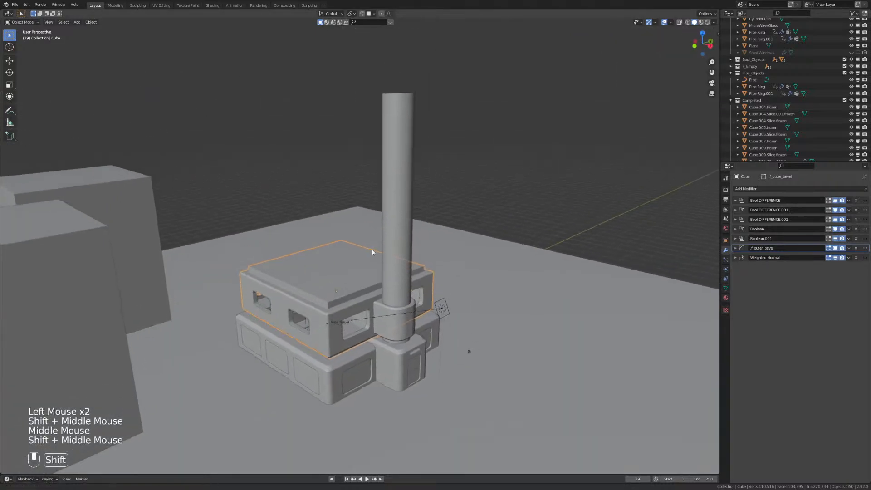
left_click(404, 130)
scroll(406, 276, "up", 1, "shift")
middle_click_drag(406, 276, 347, 280, "shift")
scroll(366, 325, "up", 2)
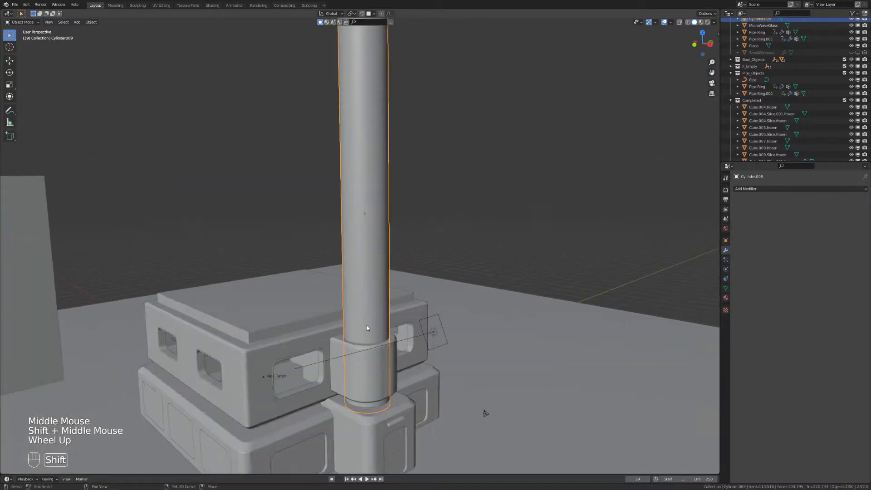
middle_click_drag(367, 325, 366, 243, "shift")
middle_click_drag(307, 235, 271, 284)
middle_click_drag(350, 249, 291, 246, "shift")
scroll(333, 282, "up", 2)
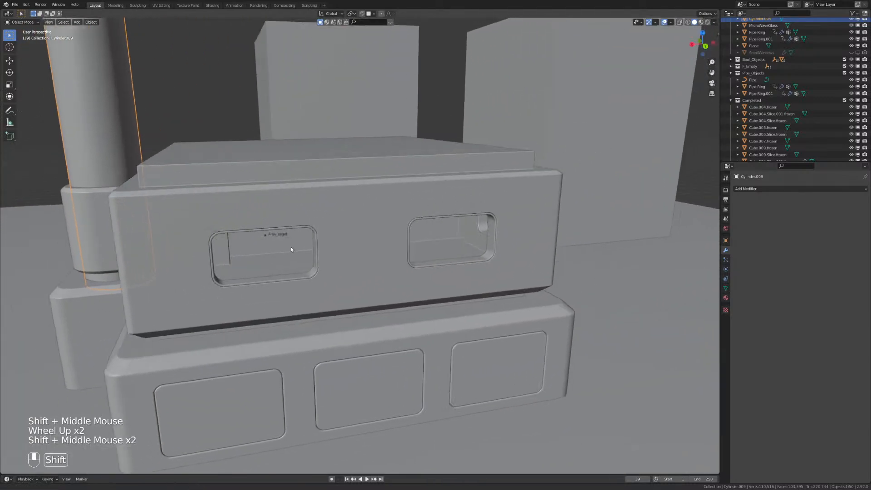
middle_click_drag(458, 241, 453, 189, "shift")
key("Right")
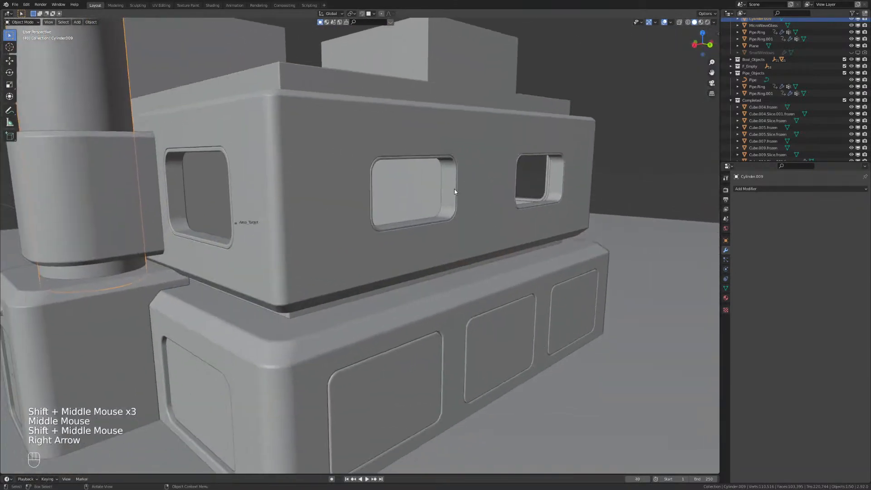
Make CameraLarge the active camera in the Photographer camera list and clear the object selection.
key("KP_0")
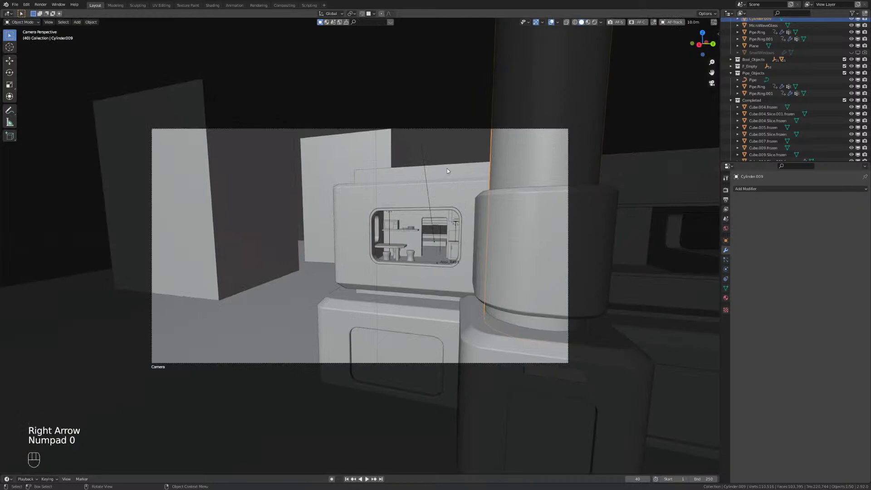
left_click(718, 34)
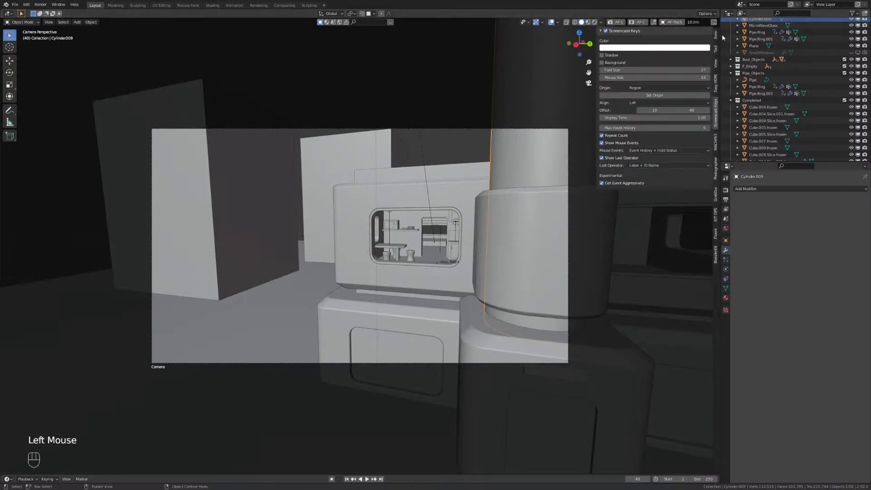
left_click(716, 167)
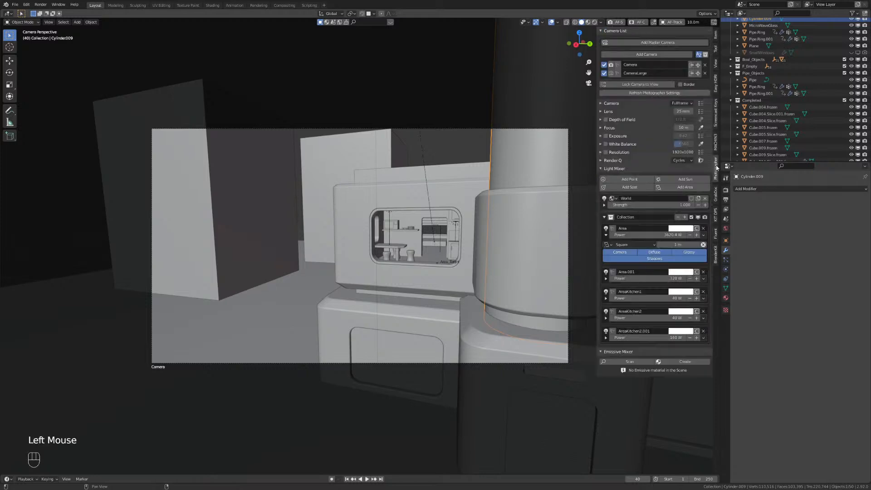
left_click(612, 73)
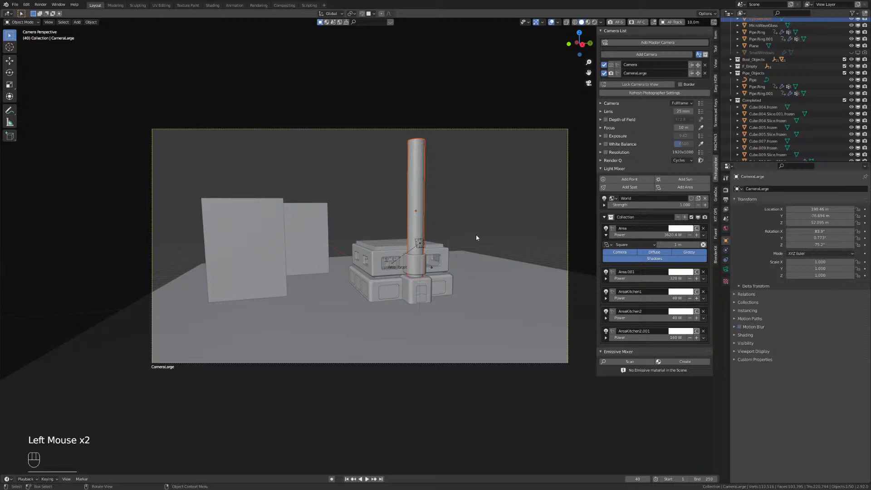
left_click(486, 200)
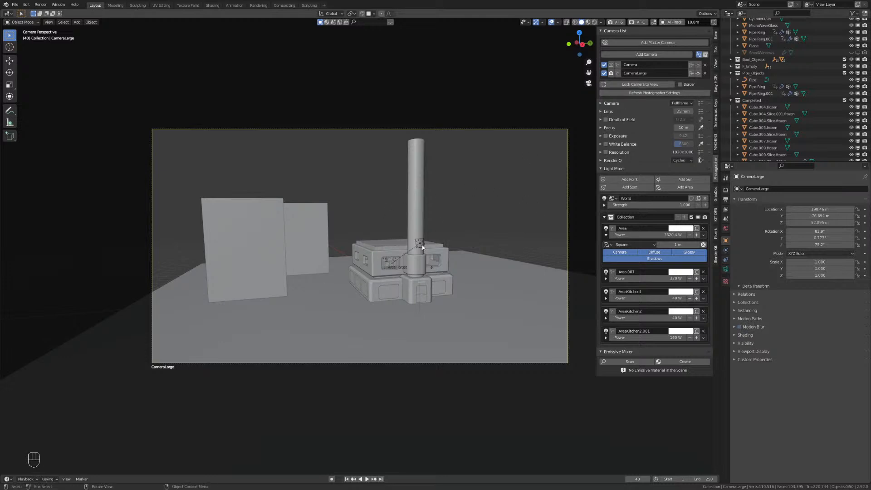
Inspect the scene from a free viewpoint and compare the framing of Camera and CameraLarge.
middle_click_drag(422, 245, 400, 282)
scroll(405, 241, "down", 2)
scroll(406, 247, "down", 1)
scroll(404, 252, "up", 2)
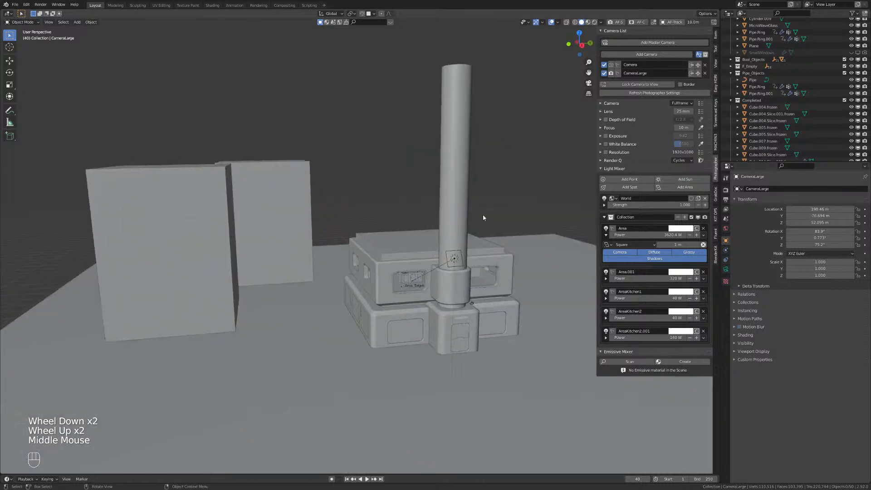
middle_click_drag(470, 246, 354, 266, "shift")
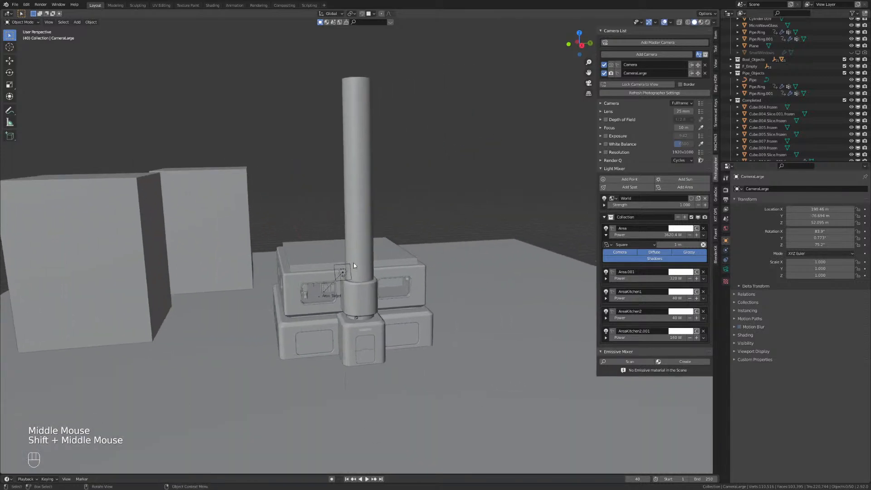
key("KP_0")
left_click(612, 65)
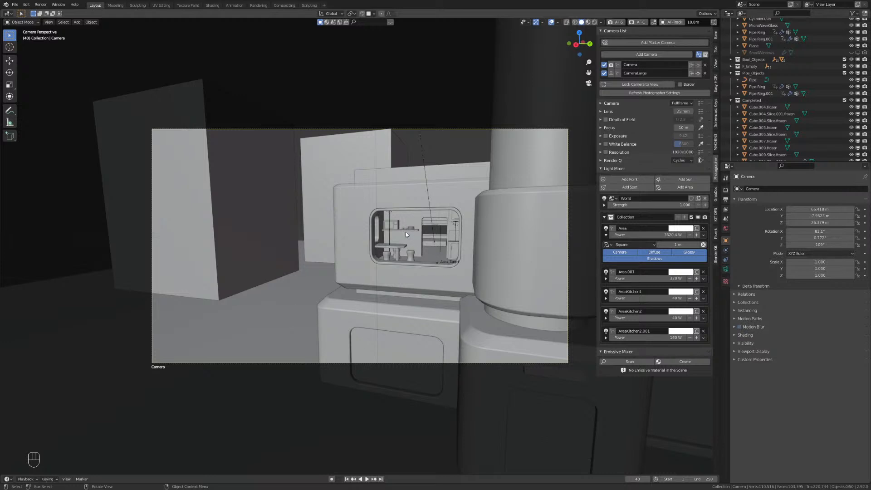
left_click(611, 74)
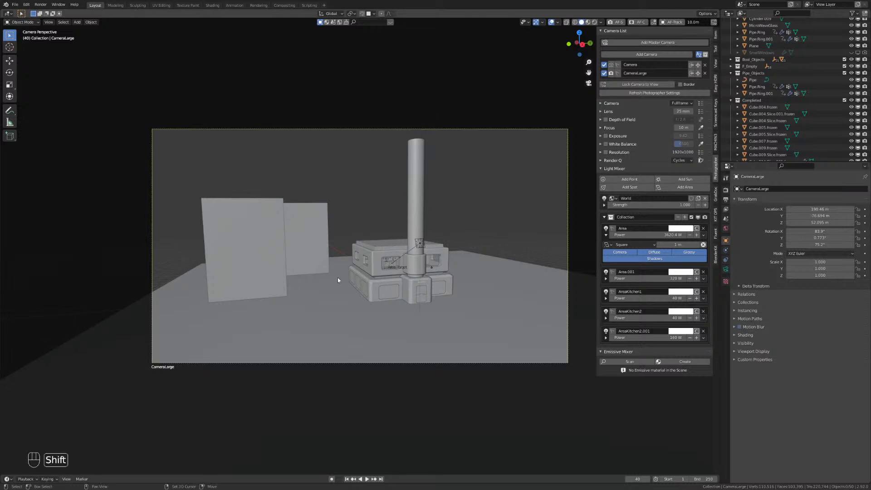
Examine the building's side windows, lower wall panels and corner pipe up close.
middle_click_drag(383, 264, 351, 268)
scroll(351, 267, "up", 2)
middle_click_drag(295, 318, 380, 291, "shift")
middle_click_drag(363, 286, 399, 249, "shift")
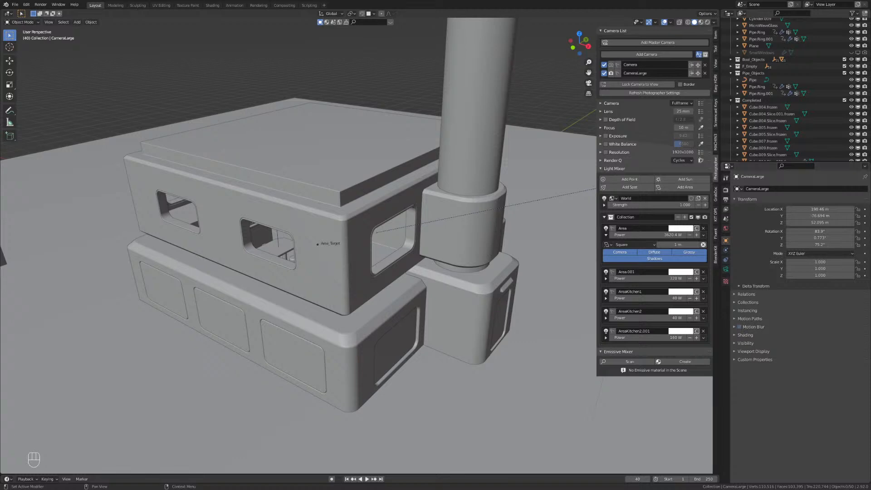
Inspect the building, its corner pipe and the surrounding blocks from near and far to judge which areas need detail.
middle_click_drag(453, 301, 512, 301, "shift")
mouse_move(404, 301)
middle_mouse_down()
mouse_move(419, 300)
mouse_move(401, 303)
middle_mouse_up()
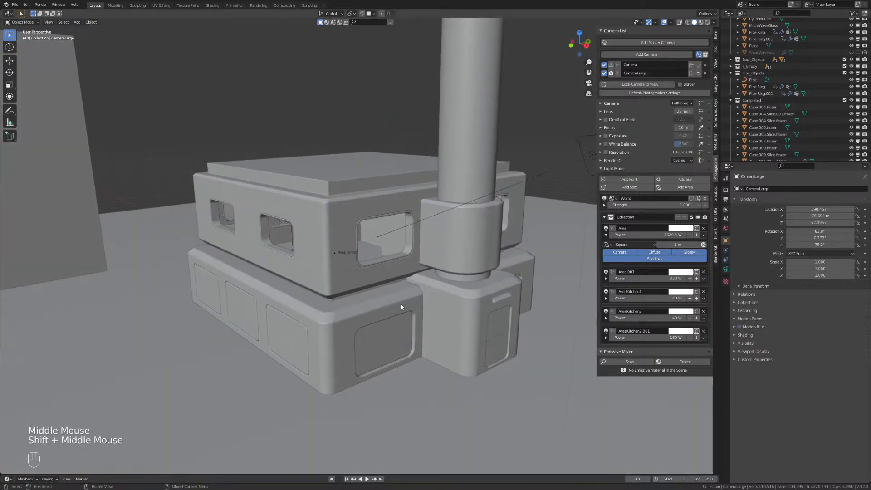
scroll(389, 288, "down", 2)
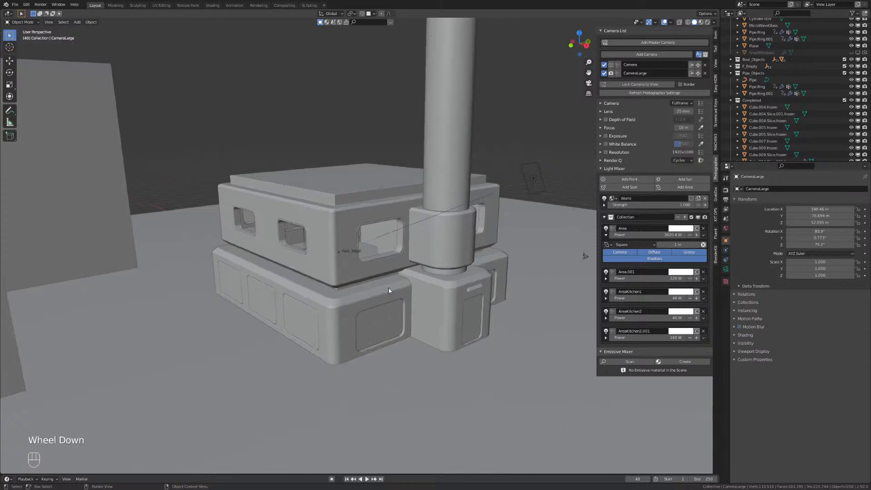
middle_click_drag(390, 212, 385, 241, "shift")
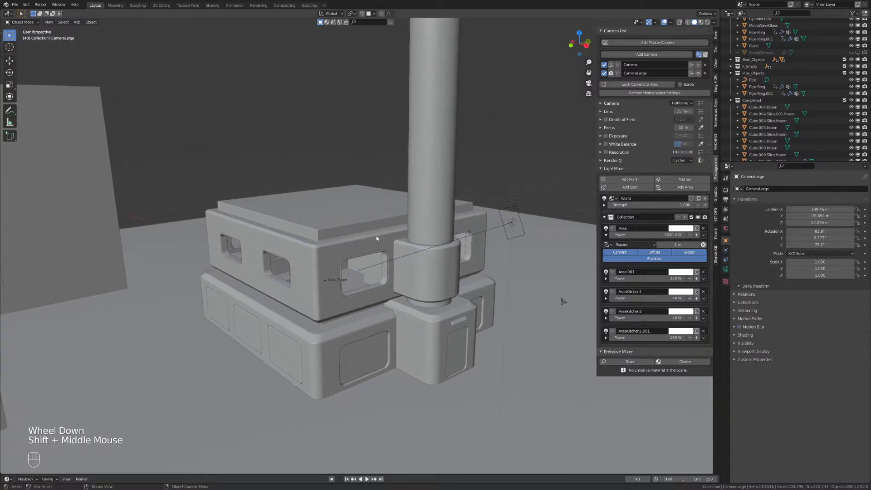
middle_click_drag(409, 334, 388, 250, "shift")
scroll(405, 279, "down", 1)
middle_click_drag(370, 196, 350, 235, "shift")
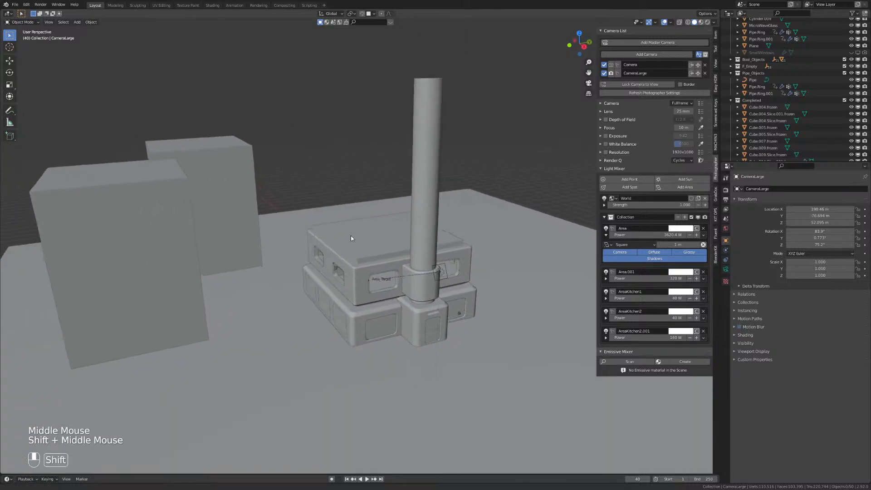
middle_click_drag(411, 267, 401, 193, "shift")
scroll(398, 165, "up", 1)
middle_click_drag(387, 239, 362, 248, "shift")
scroll(345, 276, "up", 1, "shift")
scroll(344, 275, "up", 1)
scroll(358, 273, "up", 1)
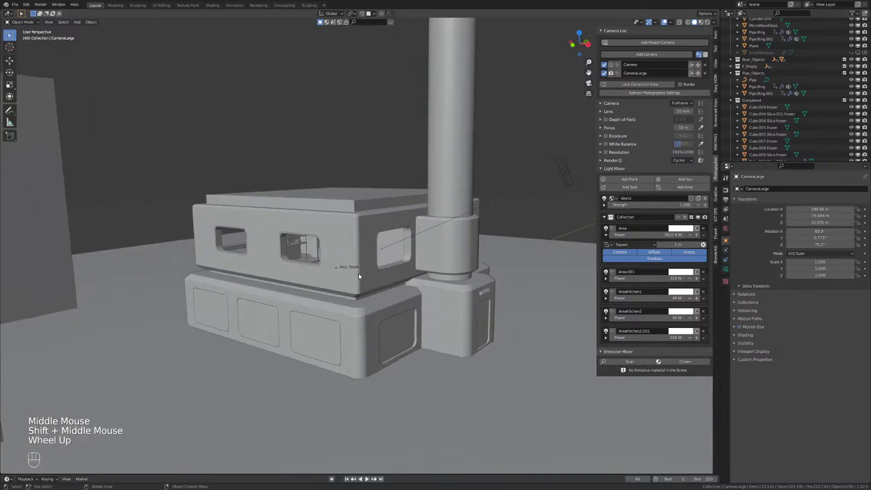
scroll(358, 273, "up", 1)
middle_click_drag(383, 282, 339, 245, "shift")
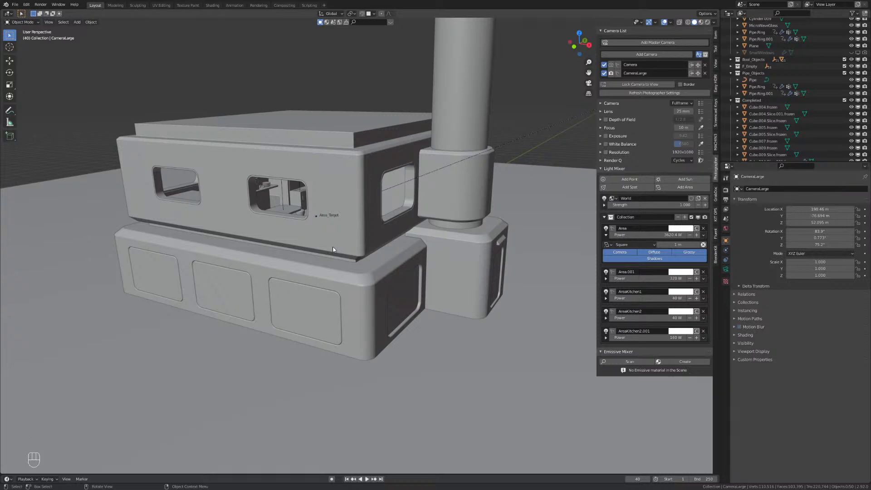
Select the large rounded panel in the lower wall beside the pipe base and examine it from several angles.
middle_click_drag(330, 292, 333, 262, "shift")
scroll(315, 289, "up", 2)
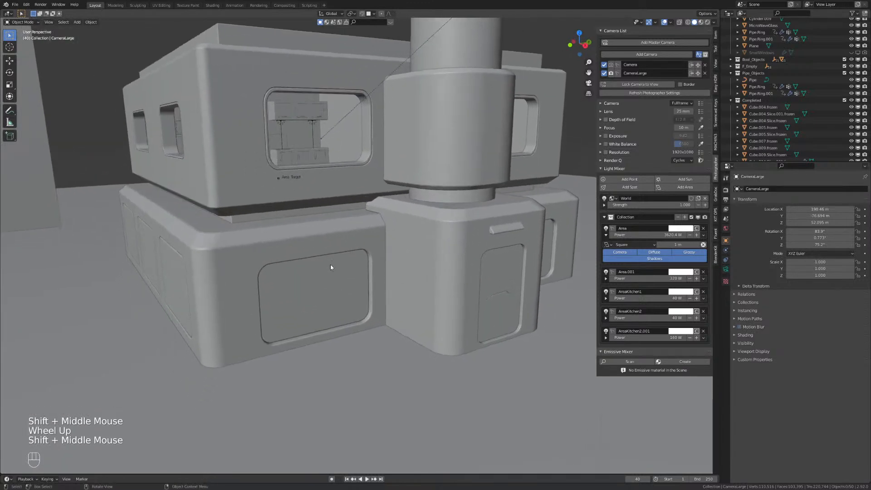
middle_click_drag(286, 238, 342, 270, "shift")
scroll(318, 247, "up", 2)
left_click(343, 270)
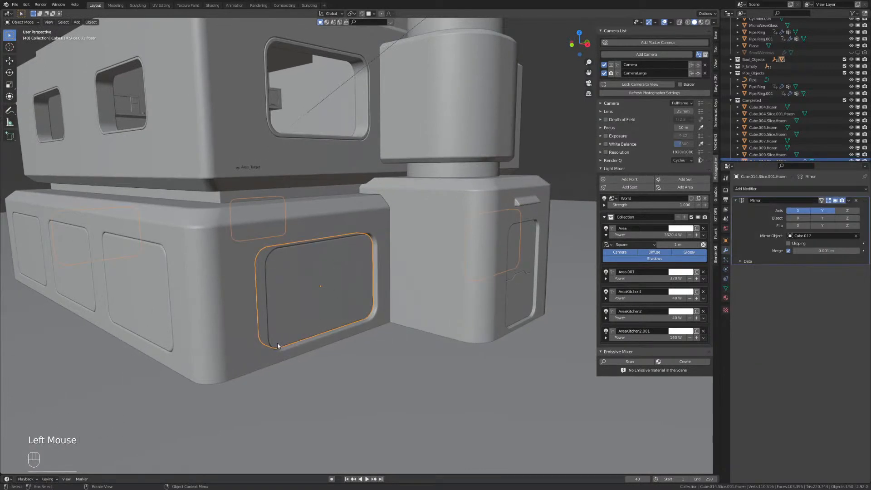
scroll(340, 256, "down", 2)
middle_click_drag(340, 255, 342, 232, "shift")
scroll(336, 273, "up", 2)
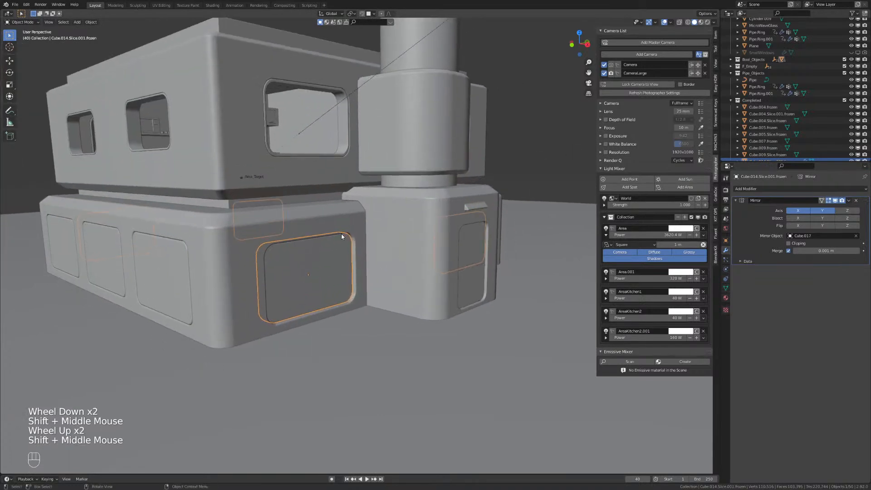
middle_click_drag(334, 278, 370, 262, "shift")
mouse_move(288, 255)
middle_mouse_down("shift")
mouse_move(413, 255)
mouse_move(284, 269)
middle_mouse_up("shift")
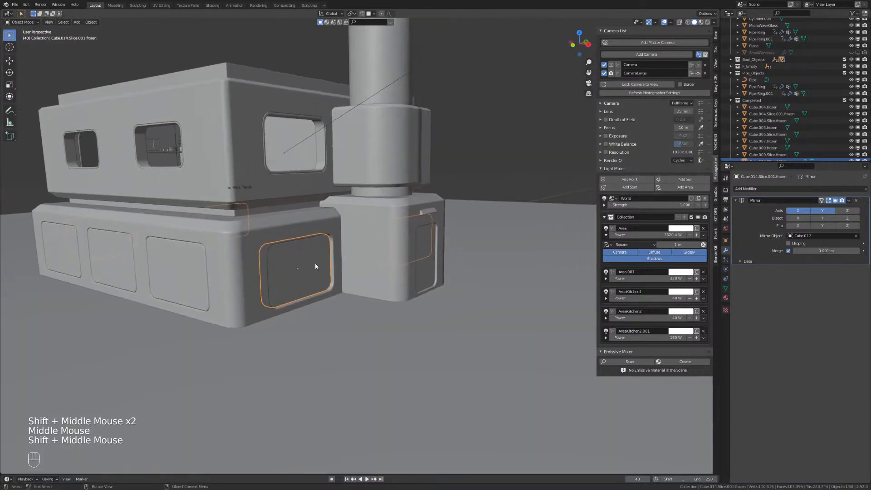
middle_click_drag(339, 253, 344, 304, "shift")
Check the framing through CameraLarge and make Camera the active camera in the Photographer camera list.
key("KP_0")
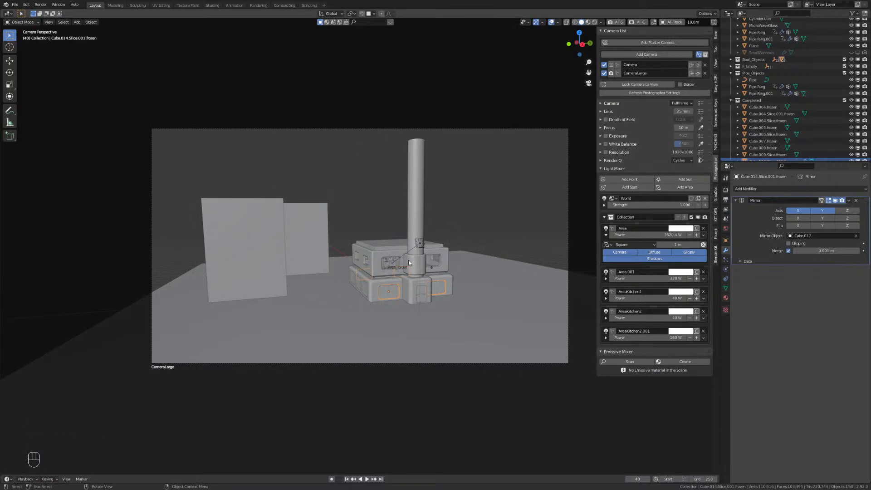
left_click(615, 65)
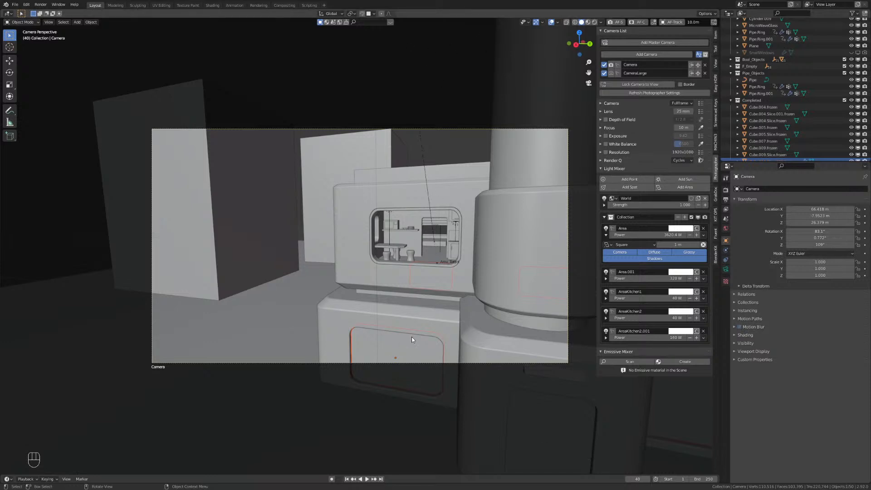
Try to start a Fluent Slice on the lower wall panel with Camera still selected.
middle_click_drag(355, 329, 342, 236)
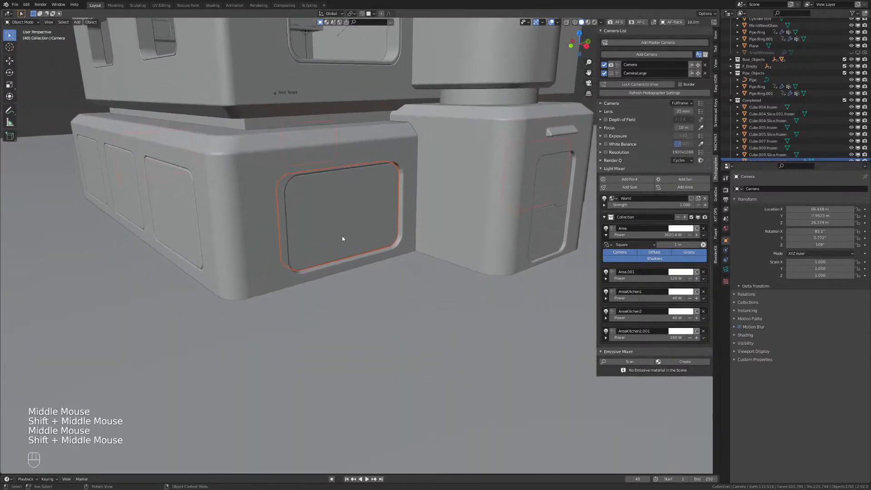
scroll(338, 217, "up", 3)
key("alt+f")
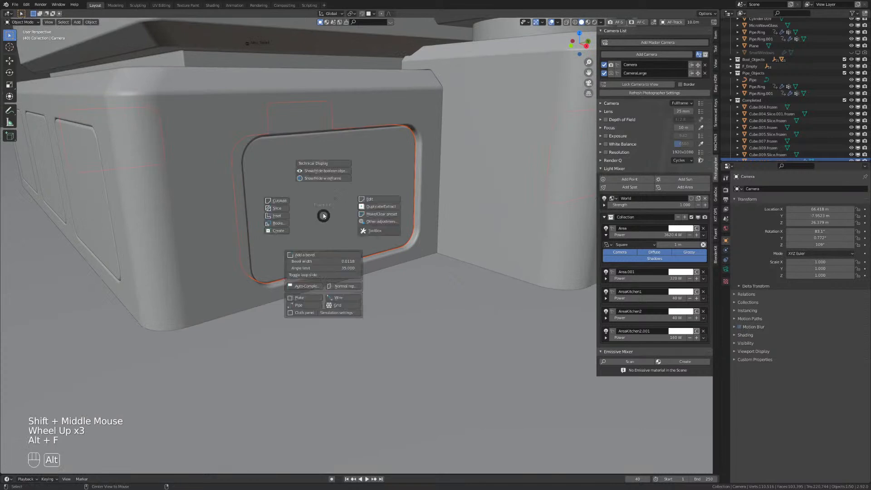
key("alt+f")
key("alt+f")
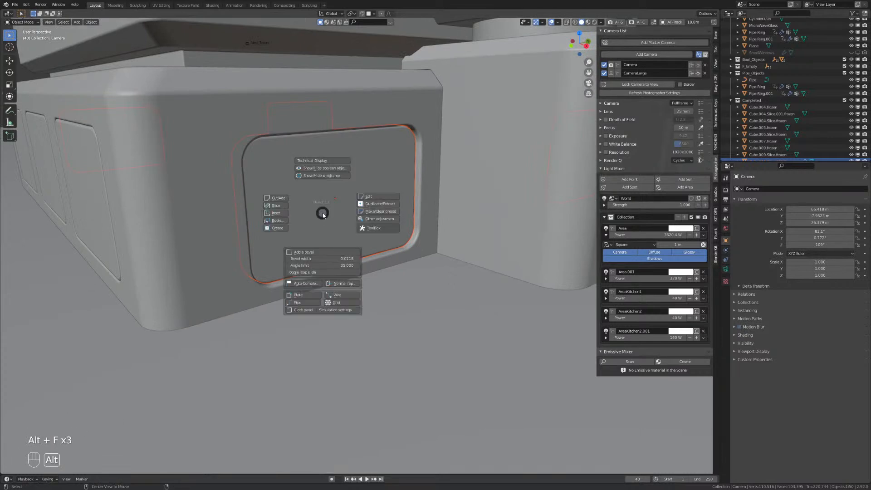
left_click(276, 208)
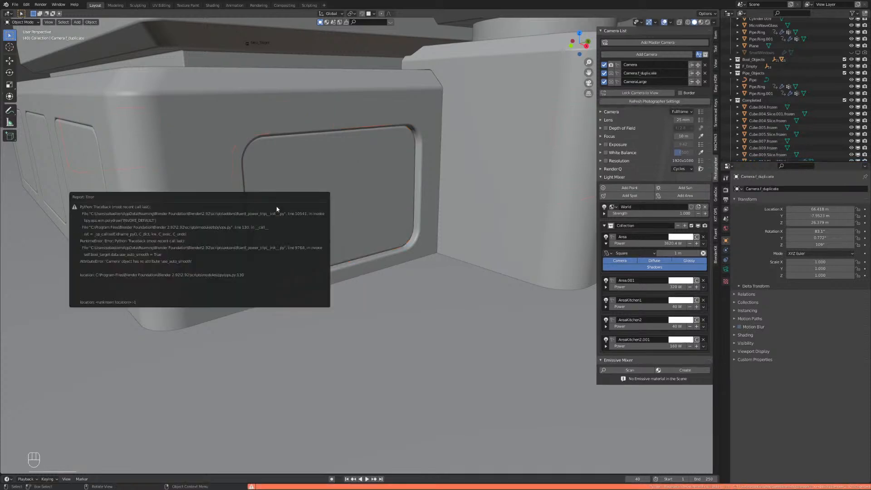
Select the lower wall panel itself and try the Fluent Slice on it.
left_click(314, 210)
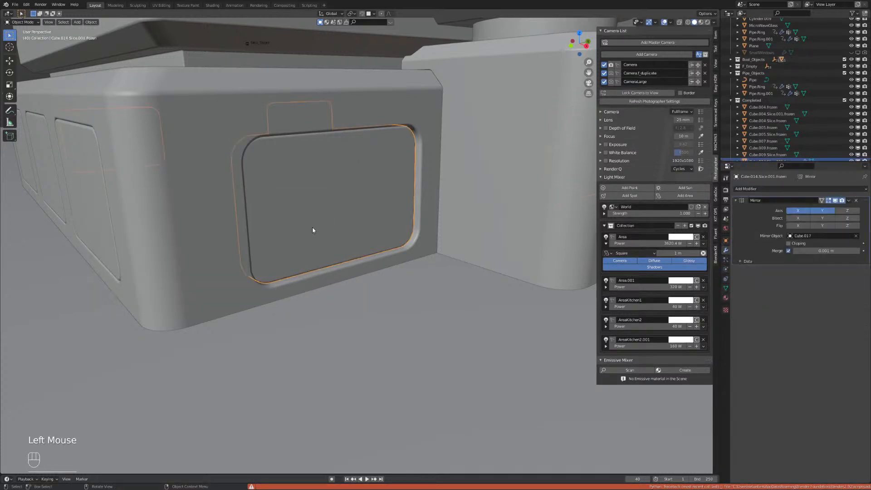
key("alt+f")
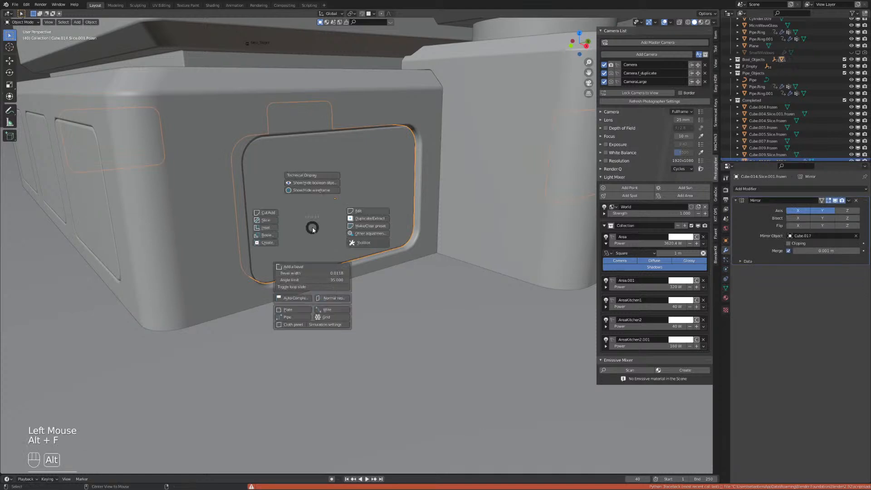
left_click(267, 217)
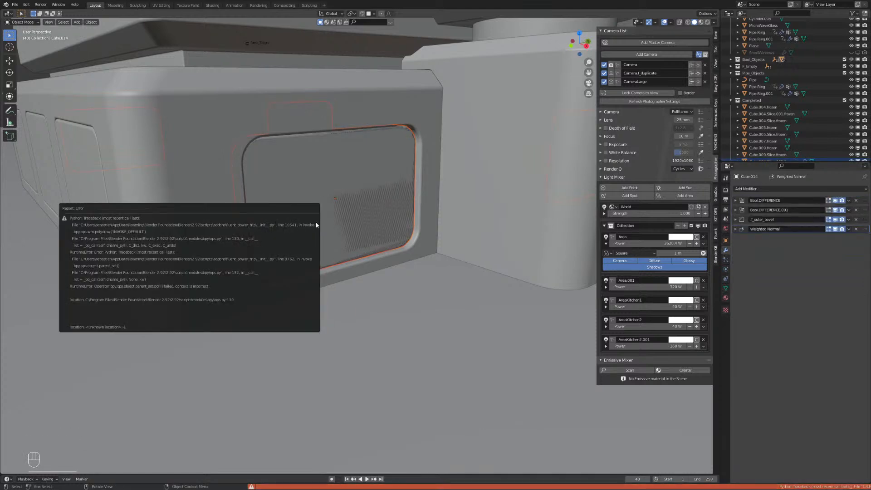
Delete the object left selected by the slice attempt, then delete the duplicated panel and undo that second deletion.
key("Delete")
left_click(345, 216)
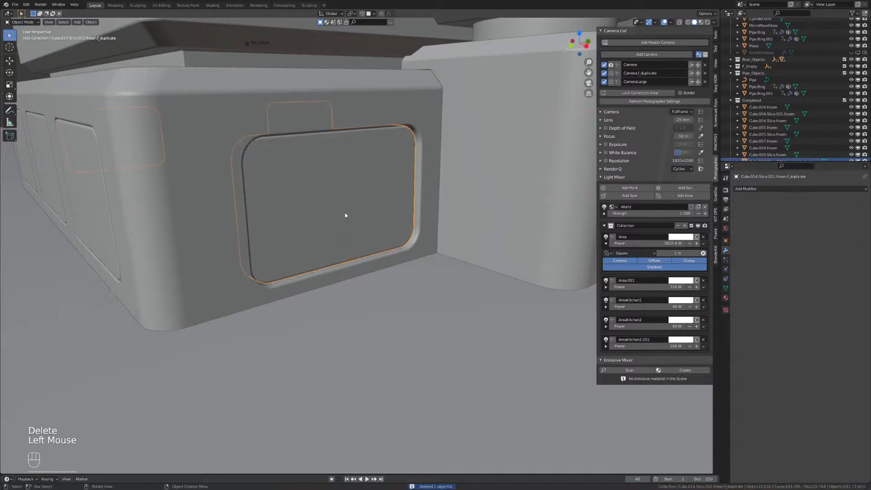
key("Delete")
key("ctrl+z")
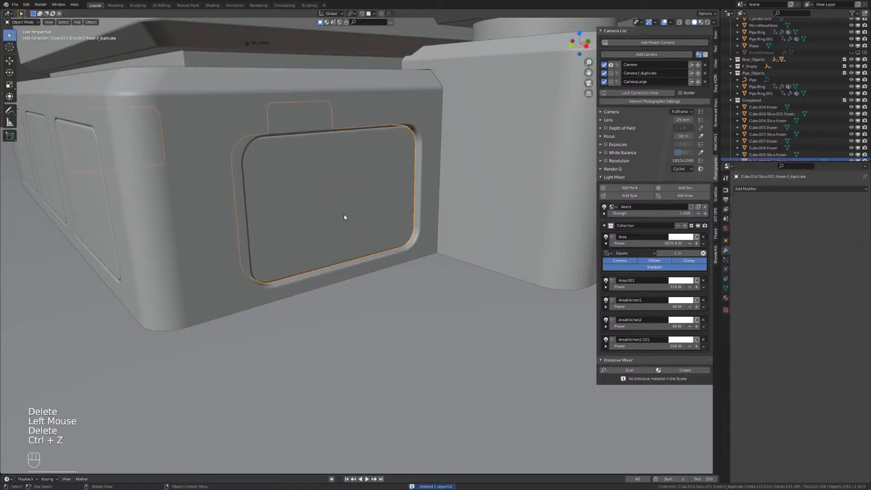
key("alt+f")
left_click(298, 207)
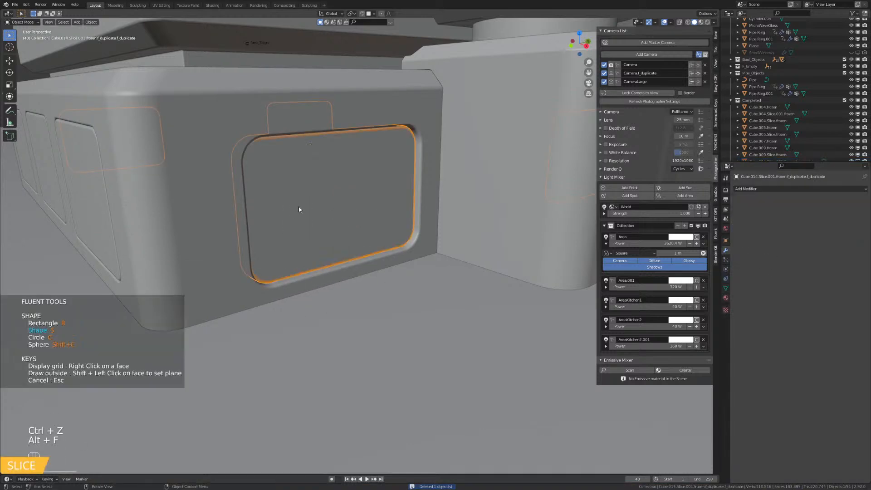
right_click(354, 203)
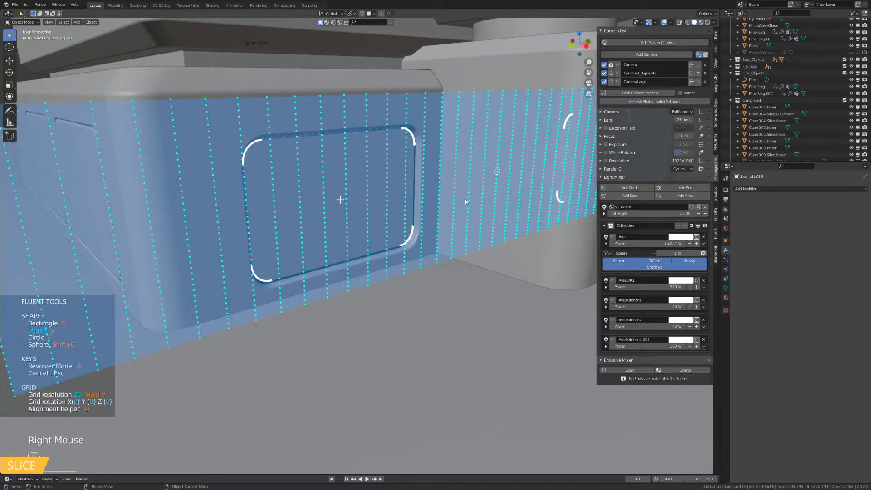
middle_click_drag(355, 203, 267, 240)
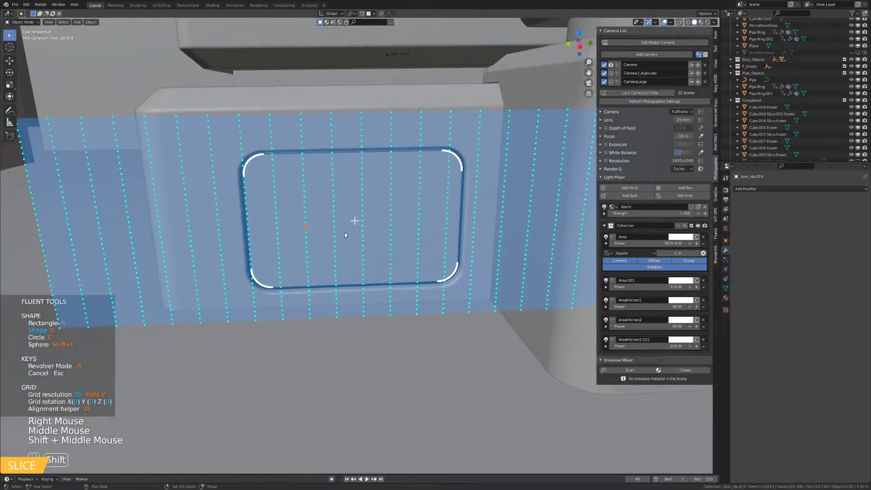
key("Escape")
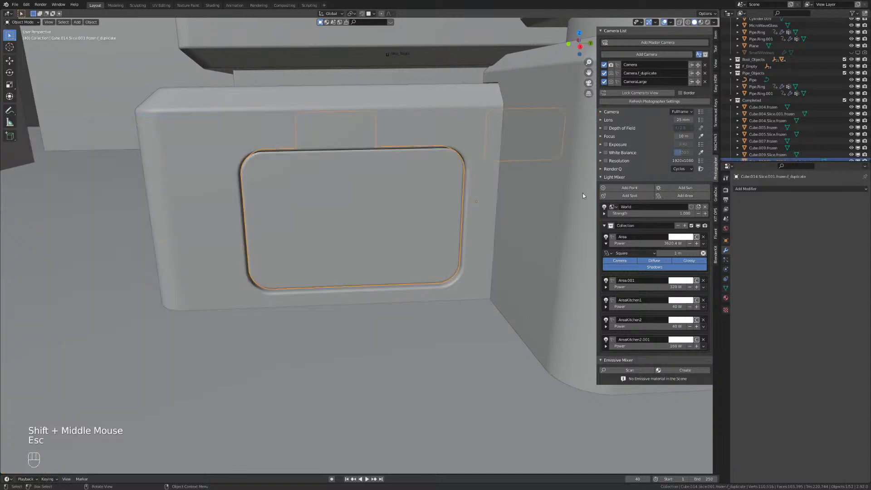
Hide the viewport sidebar and start a Fluent Slice on the selected lower panel with the drawing grid shown on its face.
left_click_drag(597, 164, 636, 215)
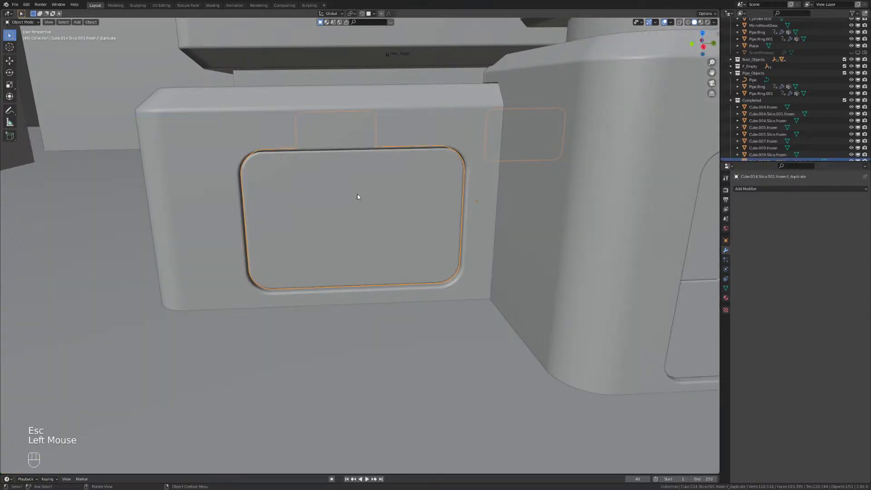
middle_click_drag(358, 197, 242, 235, "shift")
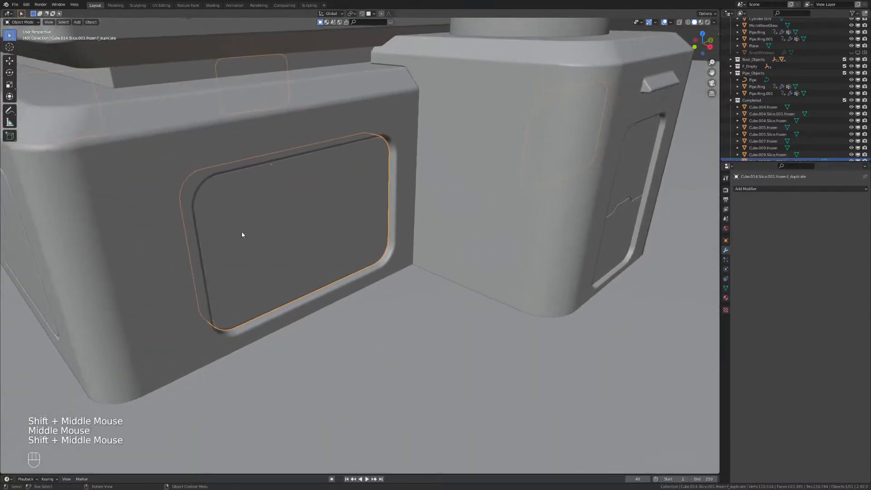
key("alt+f")
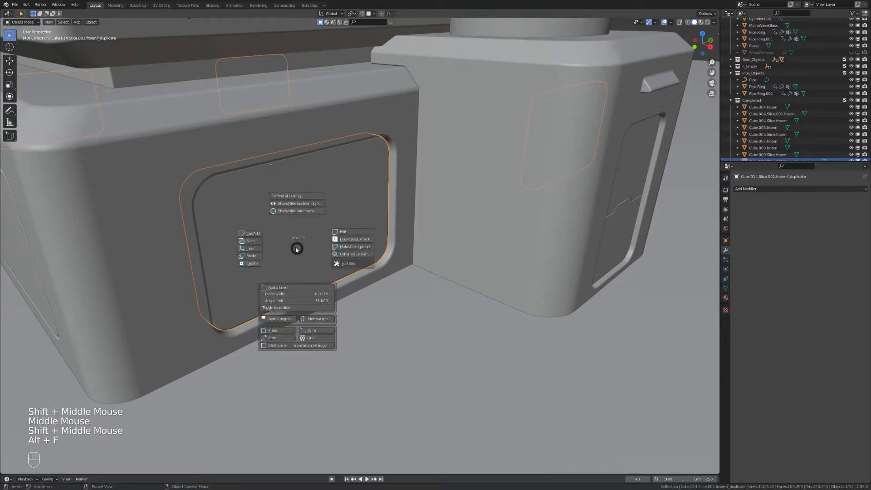
left_click(255, 242)
right_click(330, 257)
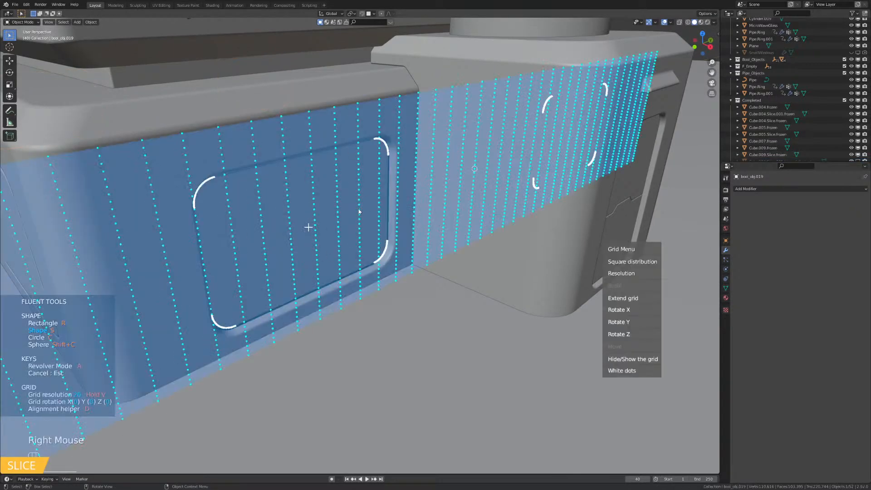
Give the slice grid a square distribution, scale it to cover the whole panel and face it in the Right Orthographic view.
left_click(633, 262)
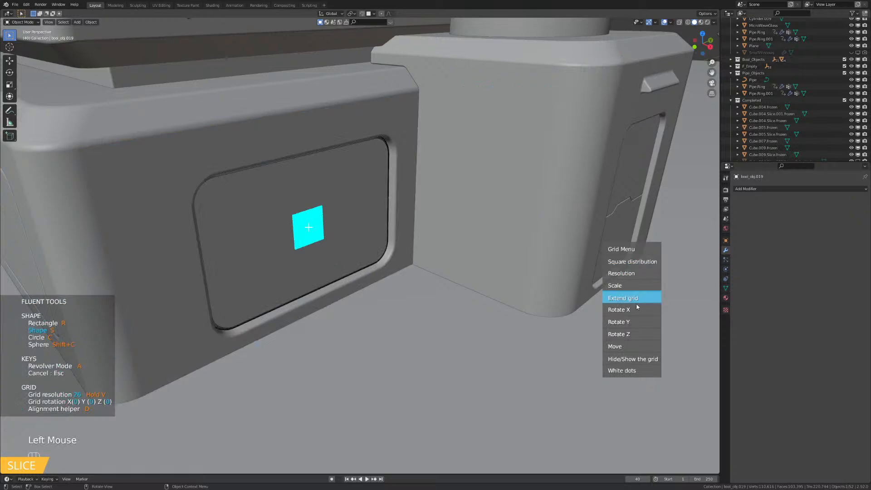
left_click(636, 285)
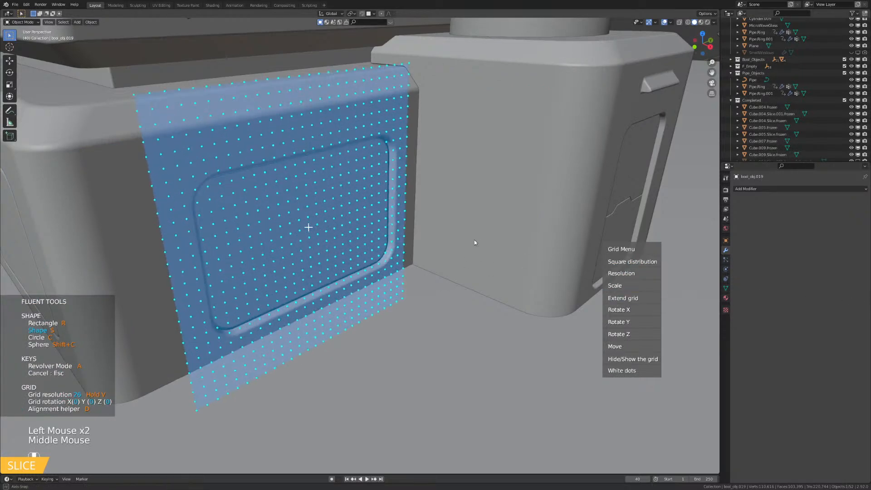
middle_click_drag(475, 239, 446, 227)
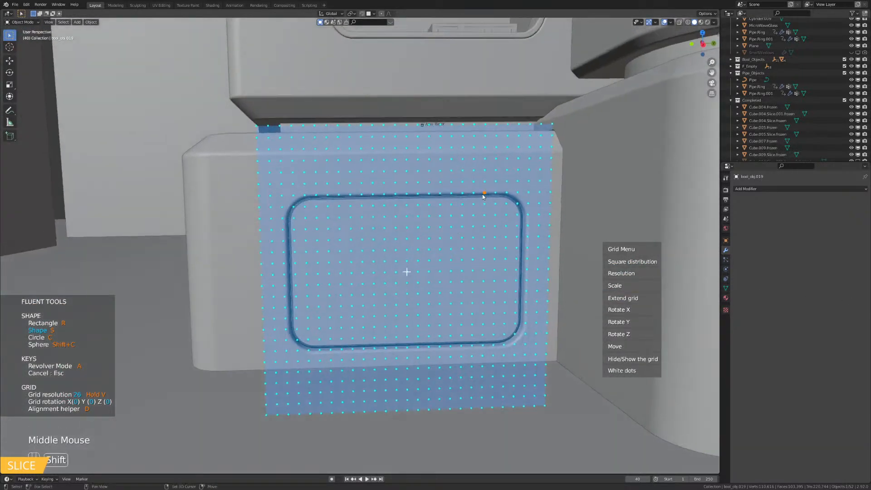
middle_click_drag(482, 193, 123, 175, "shift")
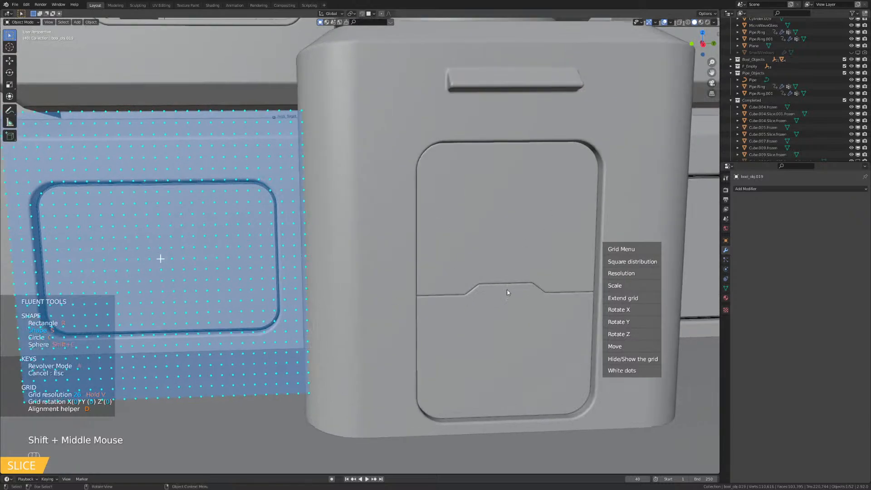
middle_click_drag(339, 240, 573, 225, "shift")
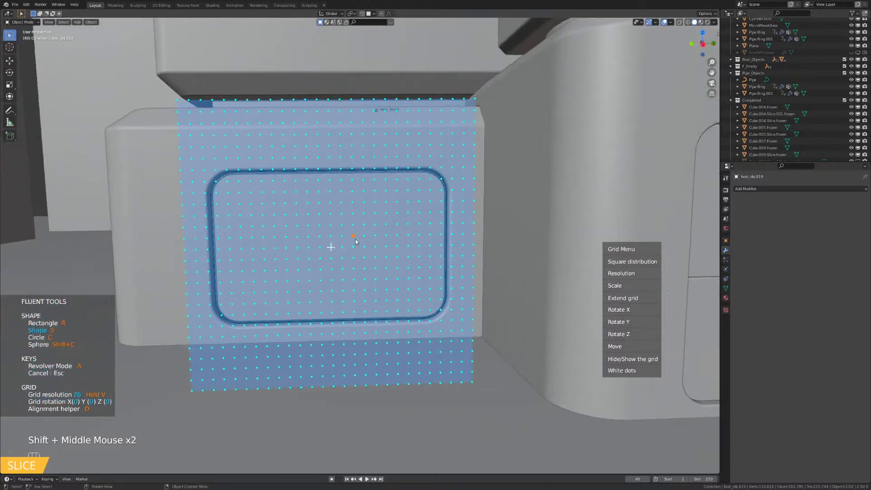
key("KP_3")
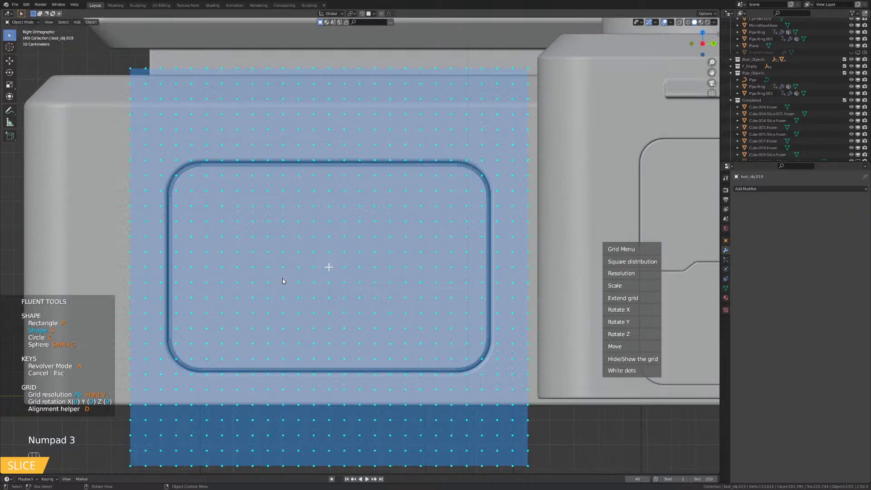
Draw a closed slice polygon over the lower half of the panel, its upper edge rising into a centred trapezoid step.
left_click(146, 283)
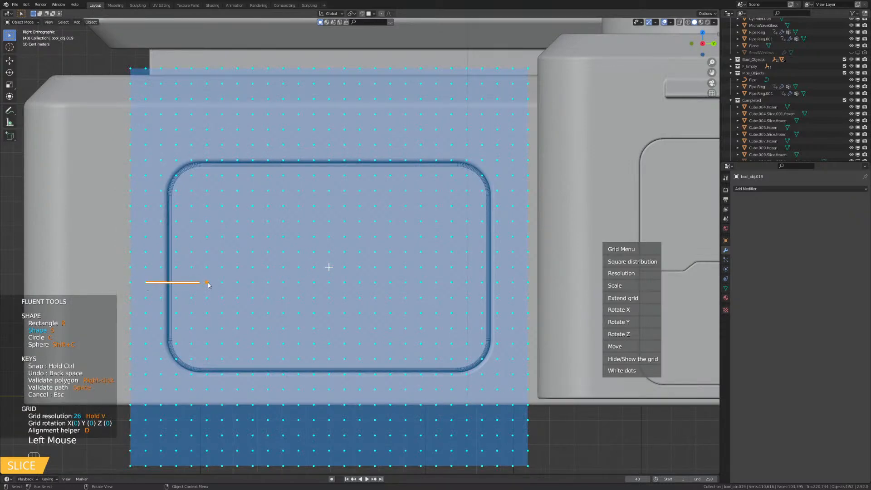
left_click(253, 283)
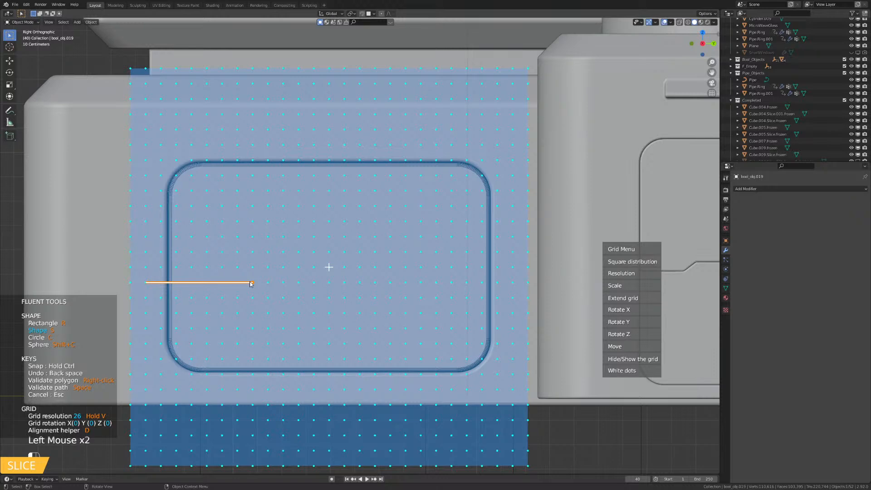
left_click(299, 252)
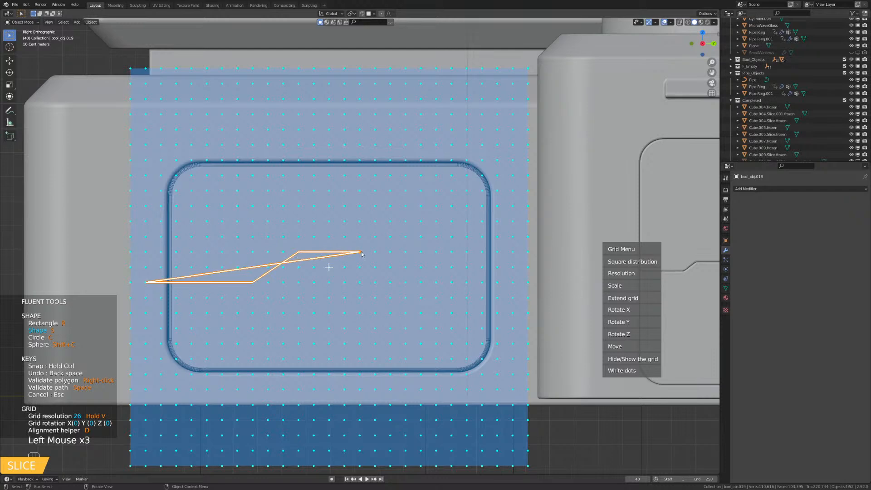
left_click(404, 284)
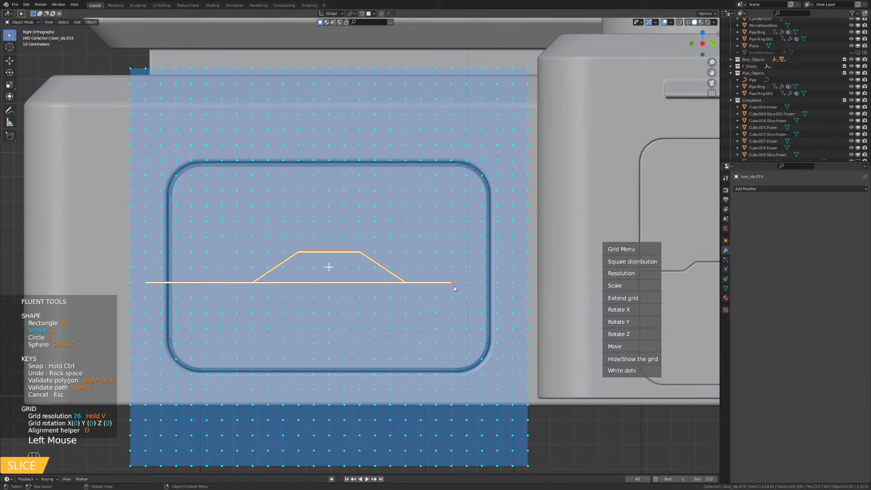
left_click(513, 284)
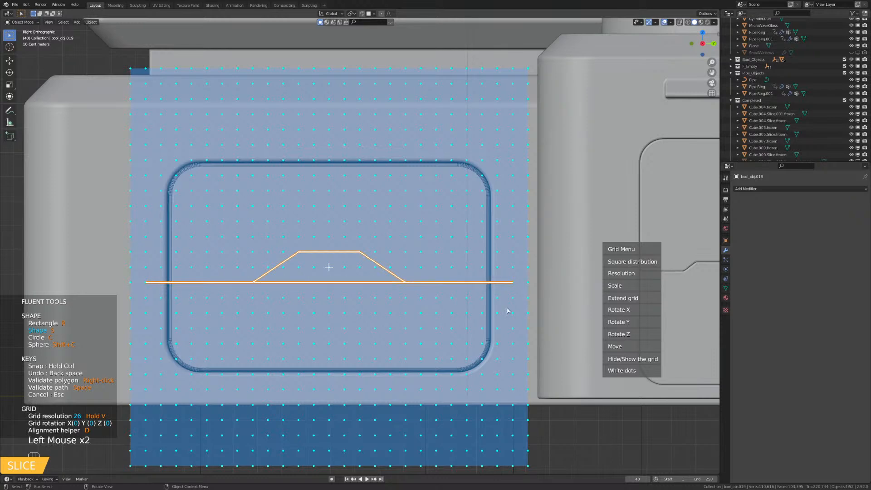
left_click(514, 389)
left_click(146, 387)
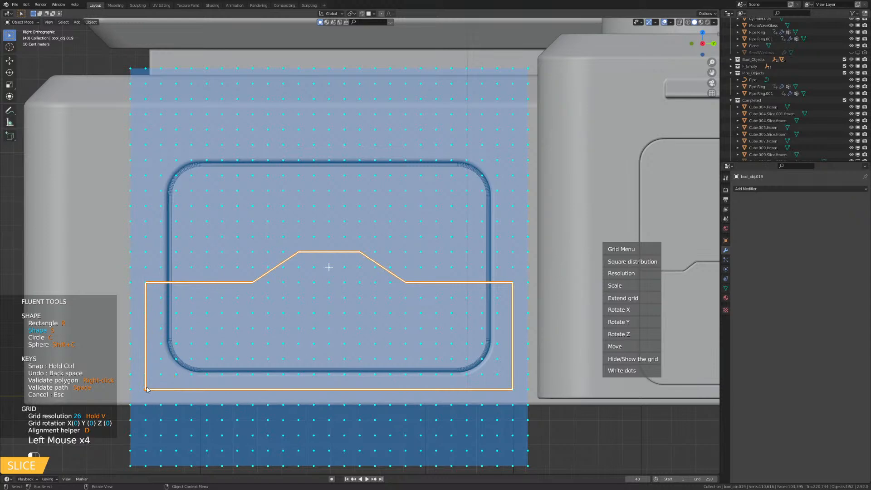
right_click(146, 387)
Extend the slice cutter's thickness through the wall panel and finish the slice operation.
middle_click_drag(146, 387, 272, 269)
key("v")
left_click(167, 380)
scroll(362, 274, "up", 2)
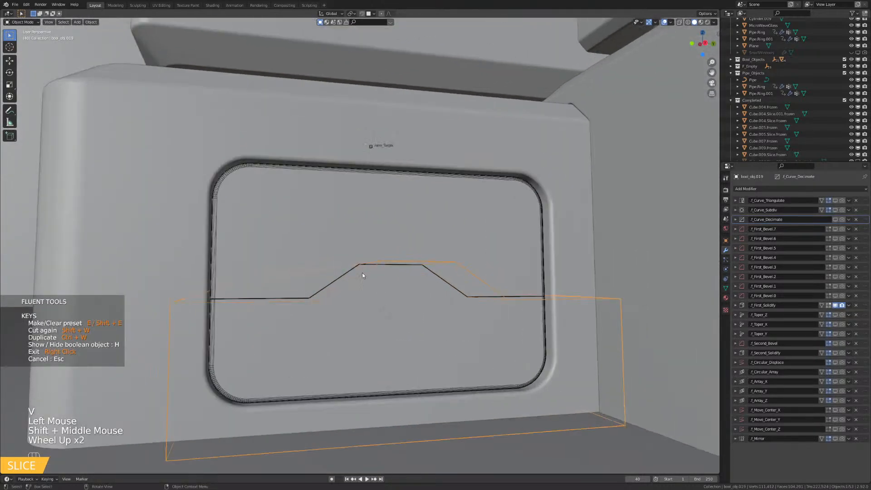
middle_click_drag(362, 273, 257, 285)
right_click(313, 298)
middle_click_drag(313, 297, 481, 337)
left_click(481, 336)
middle_click_drag(414, 318, 309, 333)
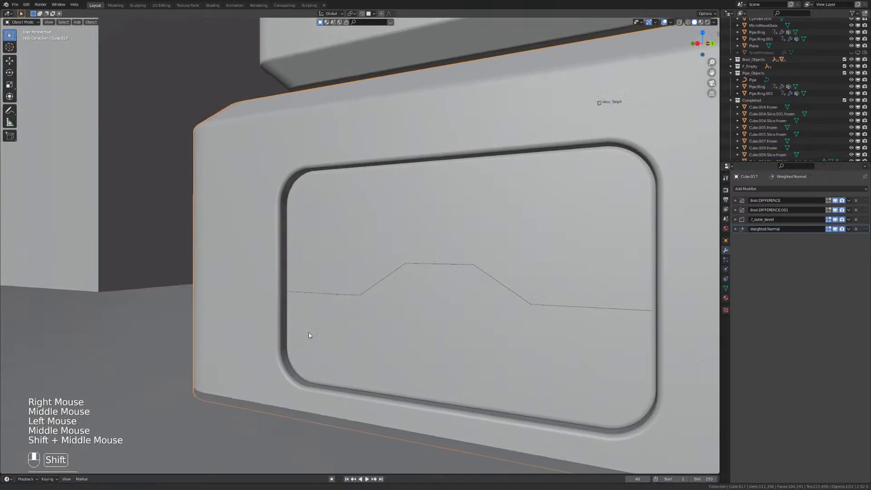
Select the lower piece of the sliced panel and add a Fluent bevel that softens its edge along the cut.
left_click(388, 323)
middle_click_drag(388, 322, 401, 227)
scroll(346, 317, "up", 3)
scroll(346, 317, "up", 1, "shift")
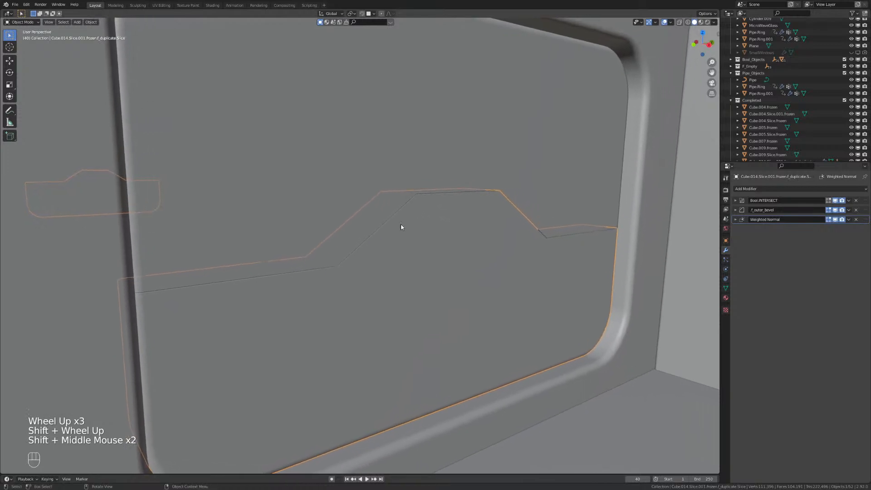
scroll(345, 268, "up", 3)
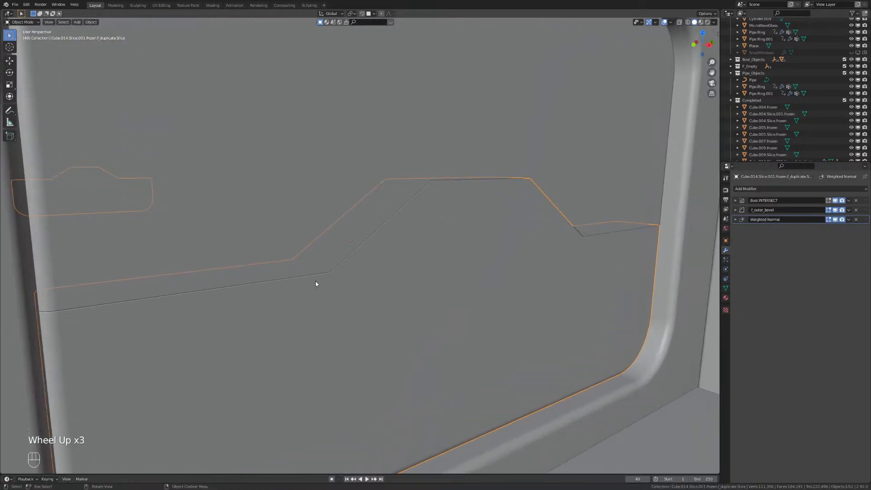
key("alt+f")
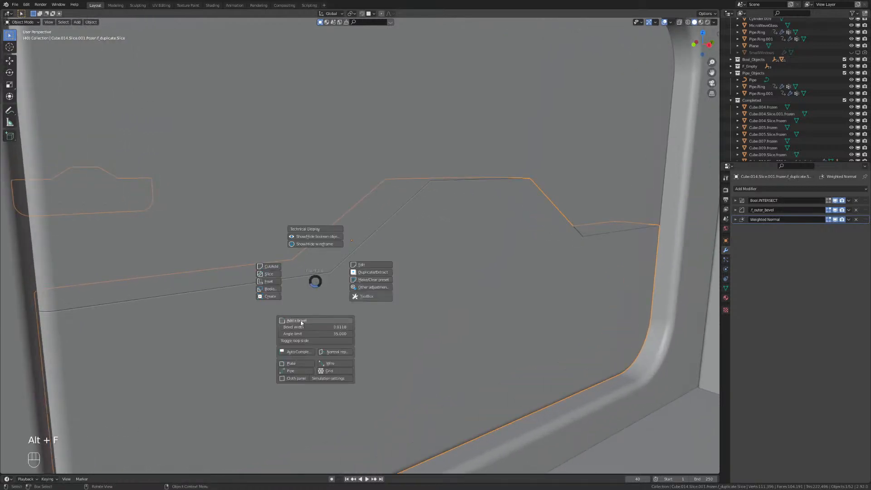
left_click(301, 321)
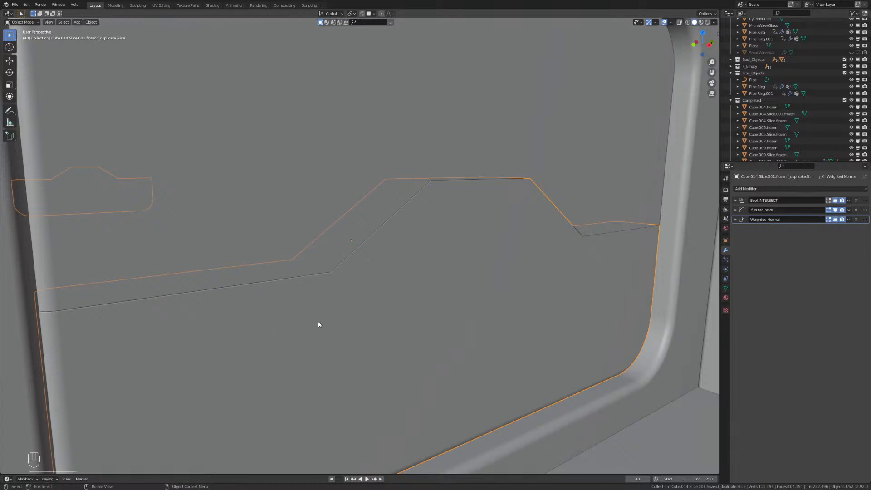
key("alt+f")
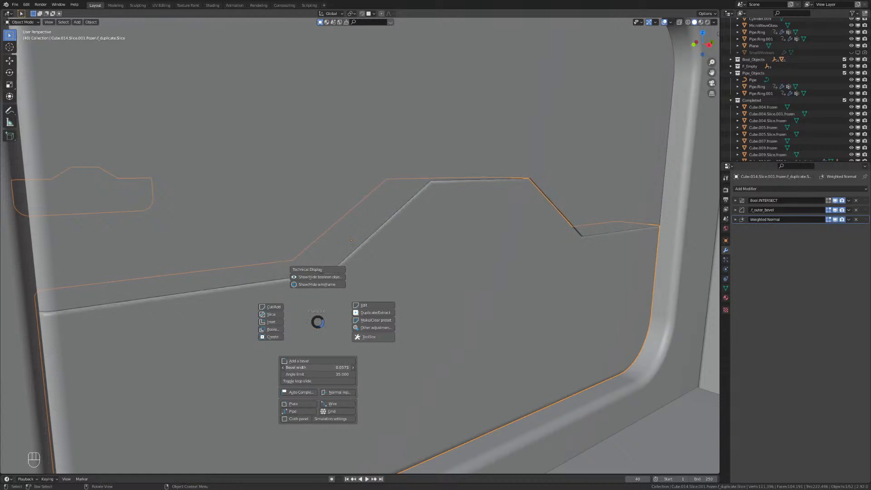
Select the upper piece of the sliced panel and widen its bevel along the cut with Fluent.
middle_click_drag(335, 369, 557, 121)
left_click(443, 208)
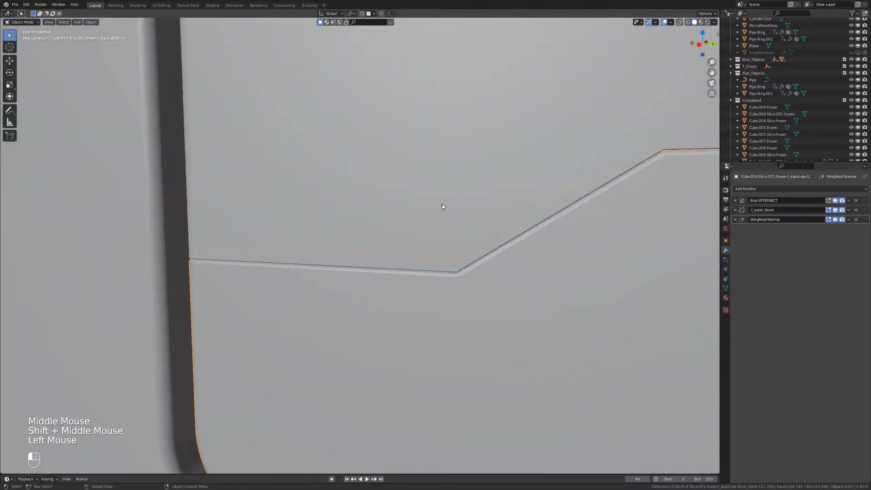
middle_click_drag(444, 209, 5, 324)
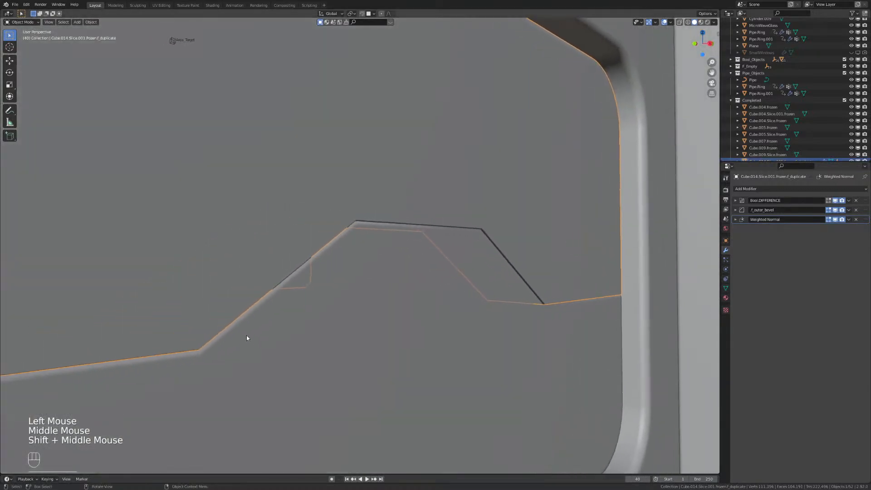
key("alt+f")
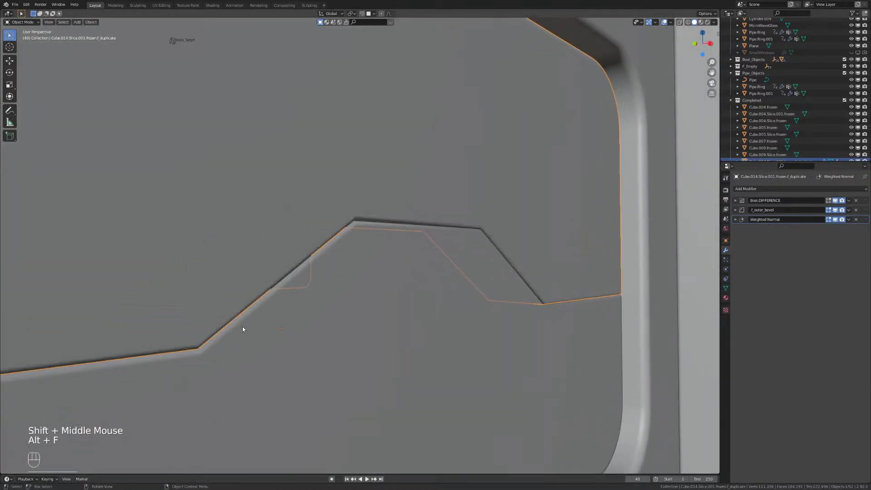
middle_click_drag(303, 316, 569, 193, "shift")
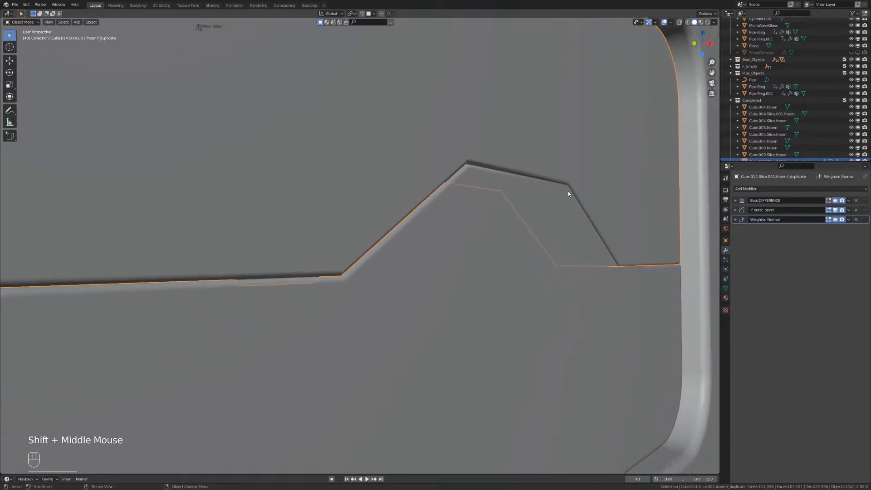
Examine the bevelled seam and compare the sliced wall panel with the front panel and the matching panel on the opposite side.
left_click(459, 285)
middle_click_drag(459, 285, 376, 291)
scroll(492, 282, "down", 6)
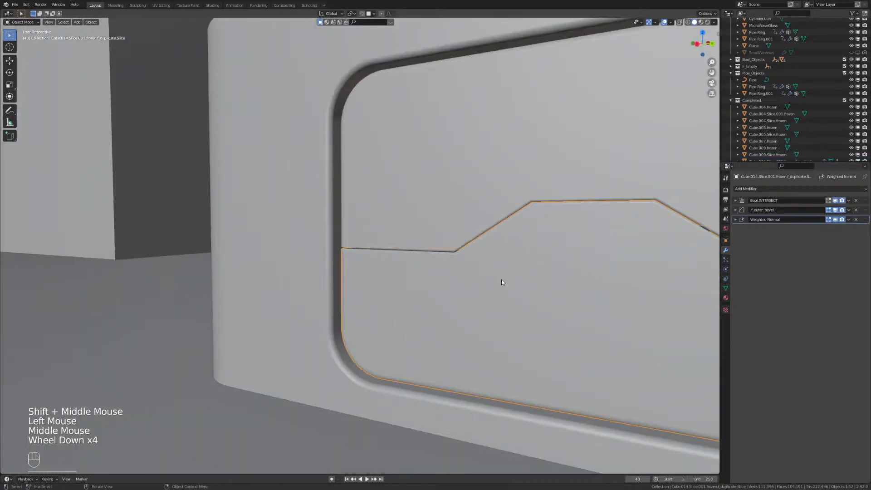
middle_click_drag(502, 279, 466, 327)
left_click(467, 326)
scroll(525, 321, "down", 1)
middle_click_drag(525, 321, 233, 219, "shift")
left_click(233, 219)
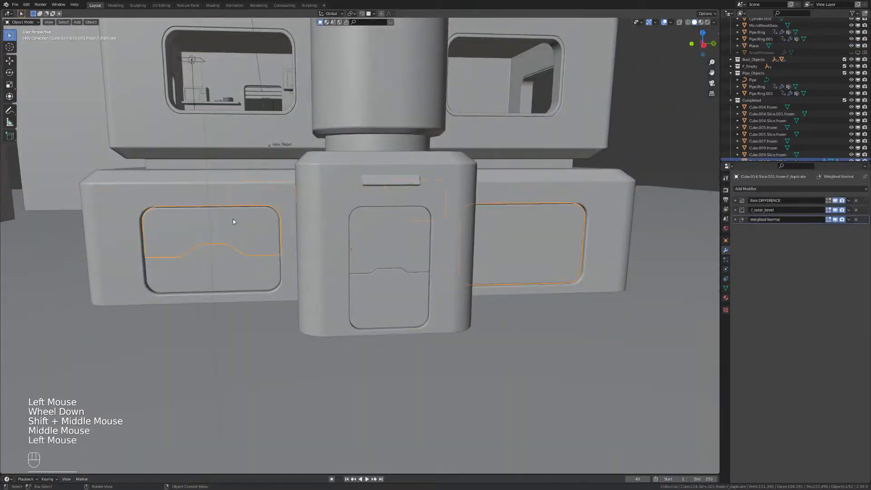
left_click(263, 268)
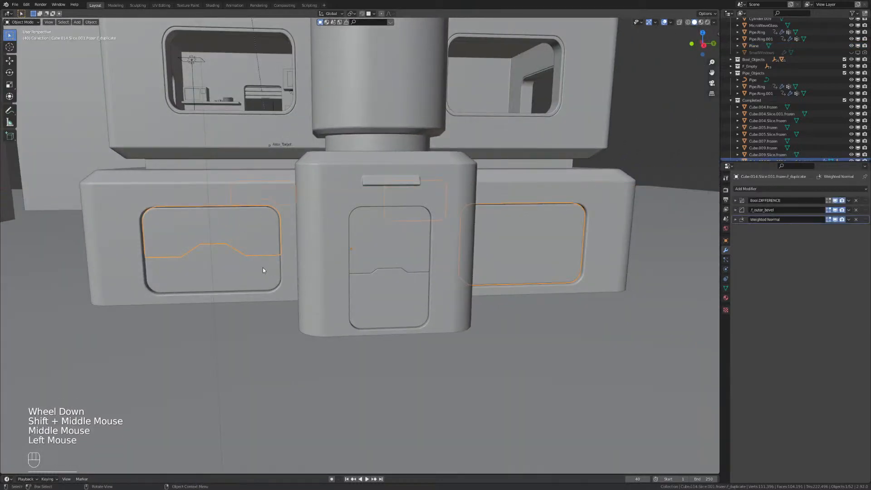
left_click(266, 243)
middle_click_drag(250, 263, 310, 273, "shift")
scroll(341, 298, "up", 2)
scroll(347, 299, "up", 1)
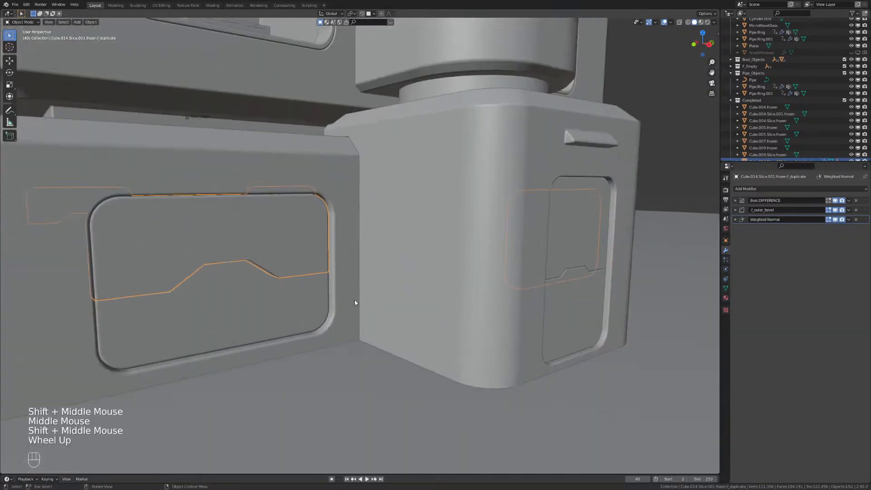
middle_click_drag(355, 299, 447, 279, "shift")
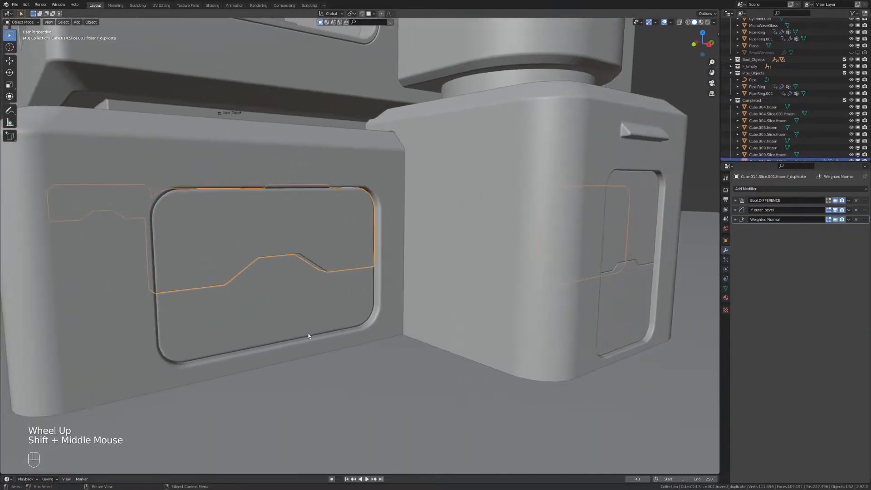
Show the hidden boolean cutters and select the slice cutter of the wall panel.
key("less")
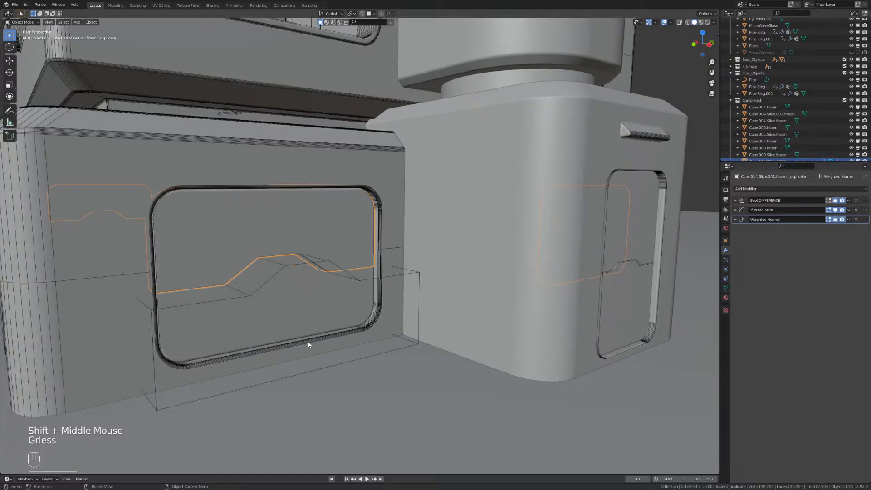
left_click(404, 278)
scroll(409, 281, "down", 2)
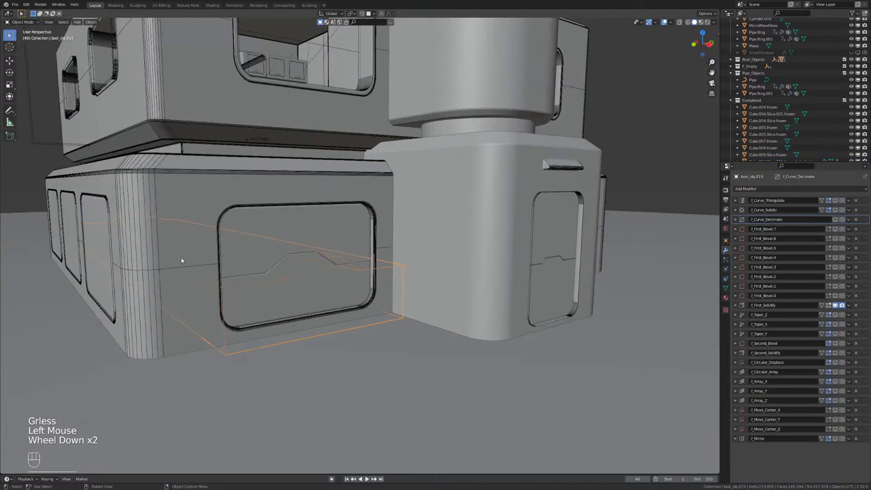
middle_click_drag(182, 261, 403, 236)
scroll(284, 293, "down", 2)
middle_click_drag(285, 293, 252, 217, "shift")
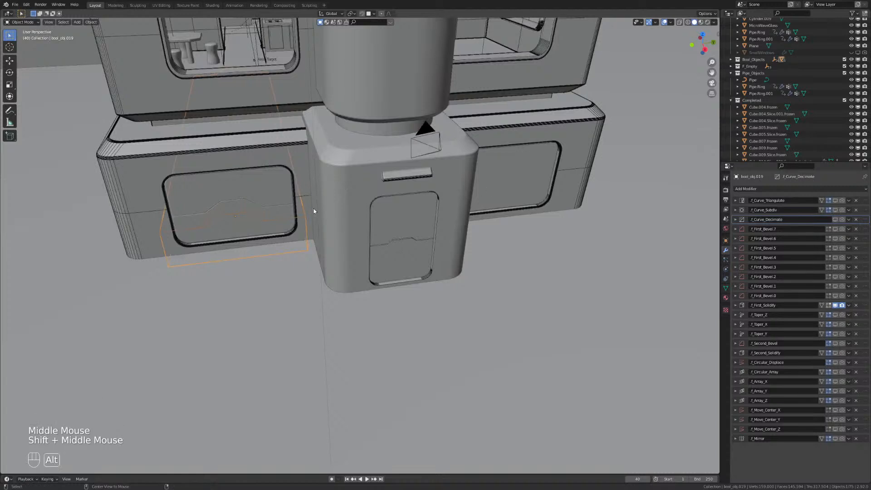
Try mirroring the slice cutter along the Y axis toward the already sliced panel's side, and undo the attempt.
key("alt+f")
left_click(386, 273)
left_click(387, 273)
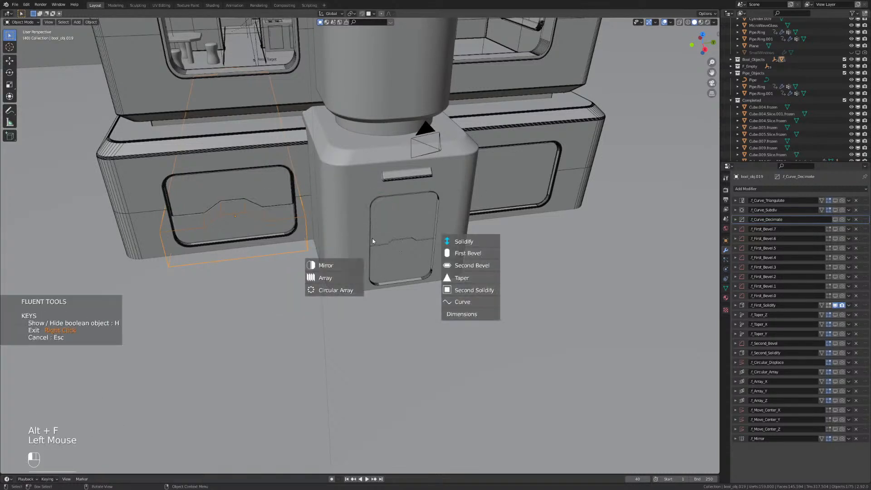
left_click(336, 278)
left_click(282, 149)
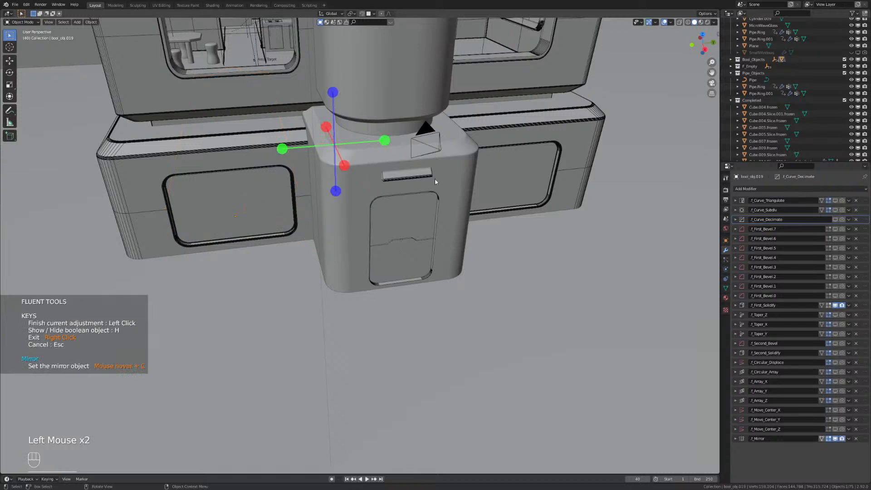
left_click(283, 150)
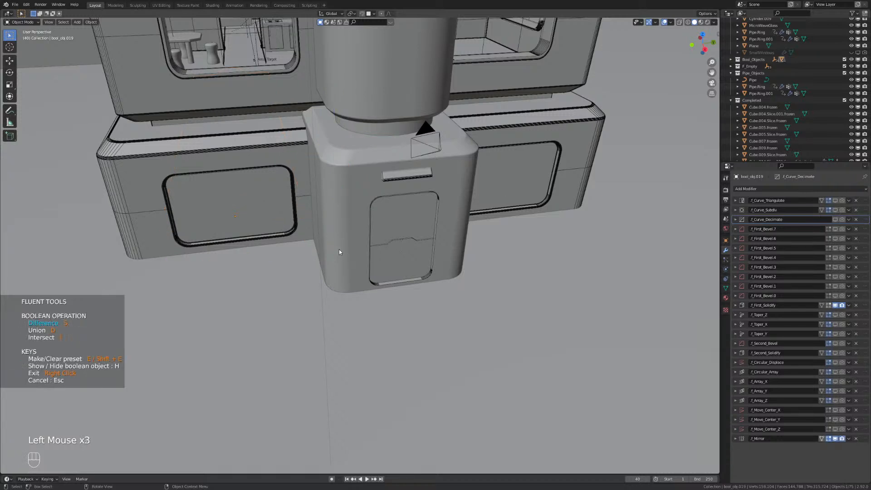
key("alt+f")
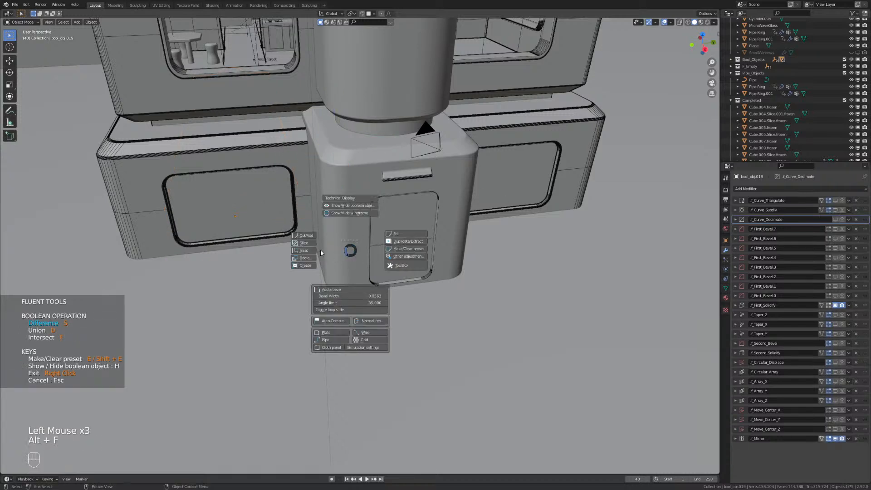
right_click(352, 244)
left_click(240, 195)
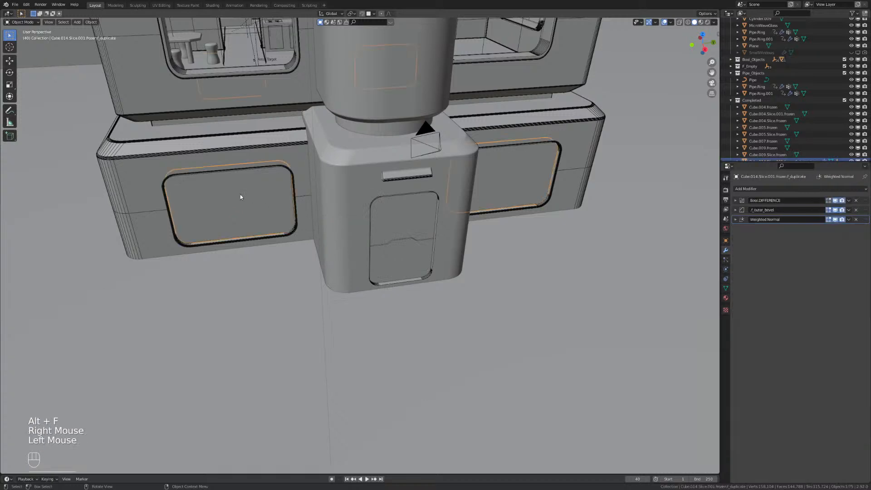
key("ctrl+z")
key("ctrl+z")
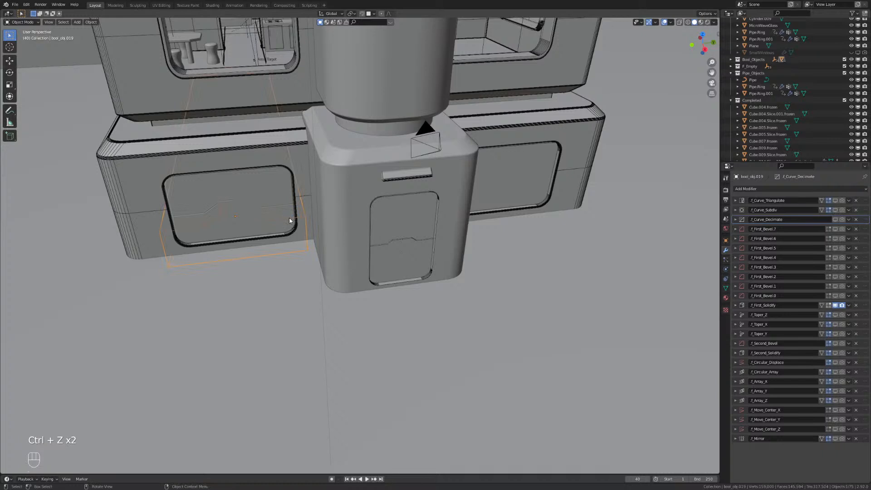
Mirror the slice cutter along the Y axis onto the matching wall panel on the opposite side with Fluent.
key("alt+f")
left_click(349, 203)
left_click(346, 254)
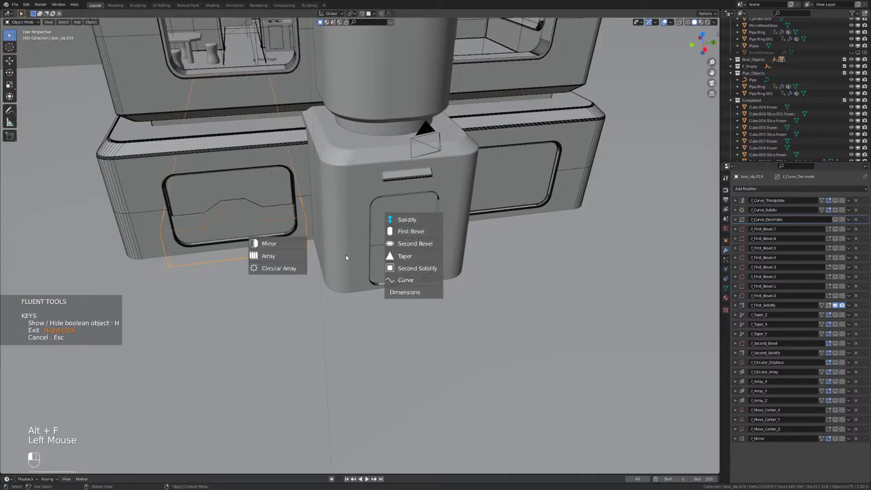
left_click(292, 241)
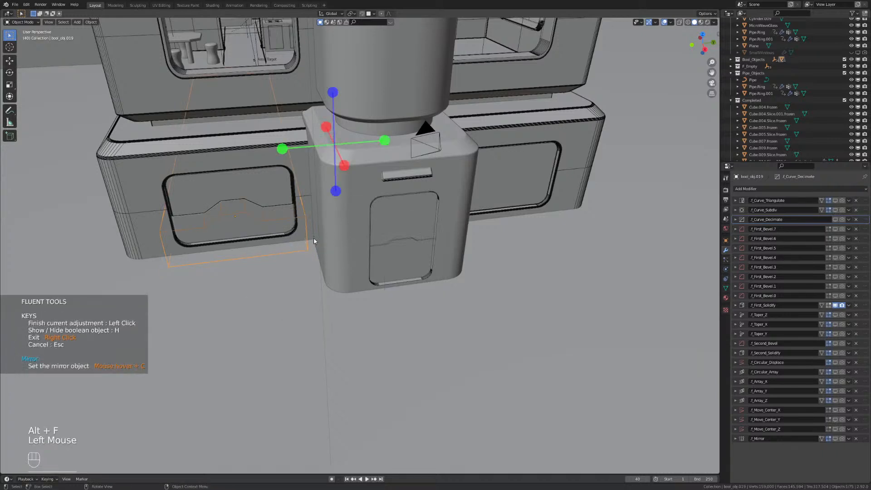
left_click(384, 140)
right_click(562, 233)
right_click(522, 265)
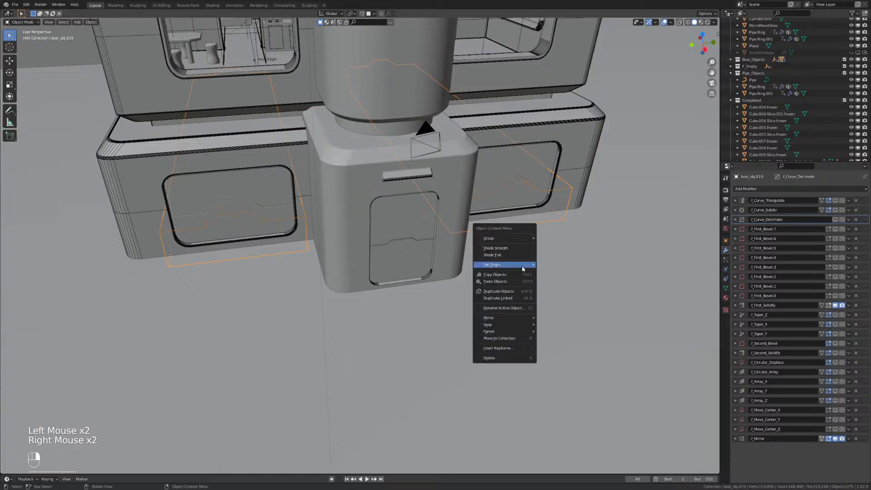
Hide the boolean cutters again and check the mirrored cut on the opposite wall panel up close.
left_click(575, 222)
middle_click_drag(576, 222, 429, 200)
key("less")
scroll(486, 136, "up", 2)
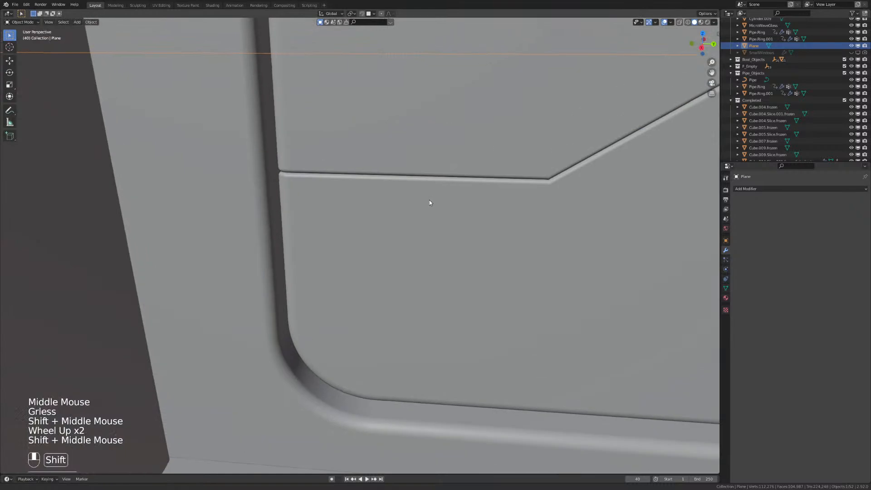
Examine the lower wall panels and the window floor from several angles and through the camera view.
scroll(429, 200, "down", 2)
scroll(440, 214, "down", 1)
middle_click_drag(369, 220, 362, 238, "shift")
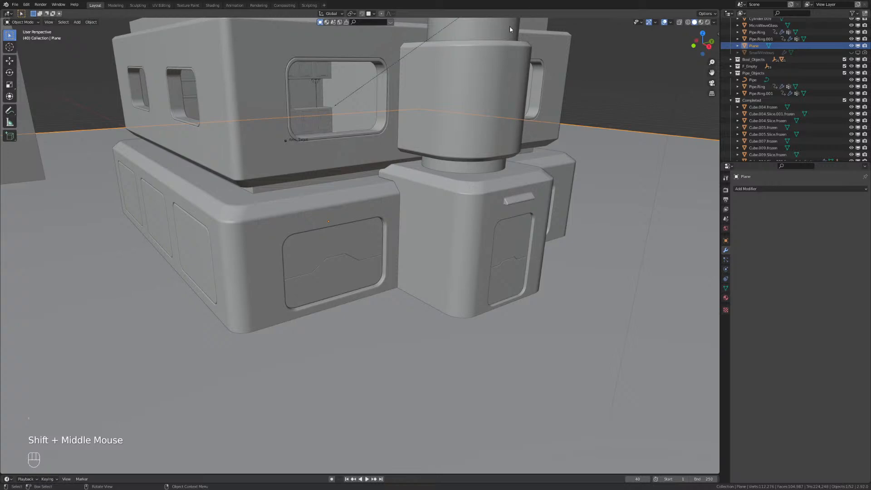
middle_click_drag(486, 187, 364, 241)
middle_click_drag(215, 251, 405, 305, "shift")
key("KP_0")
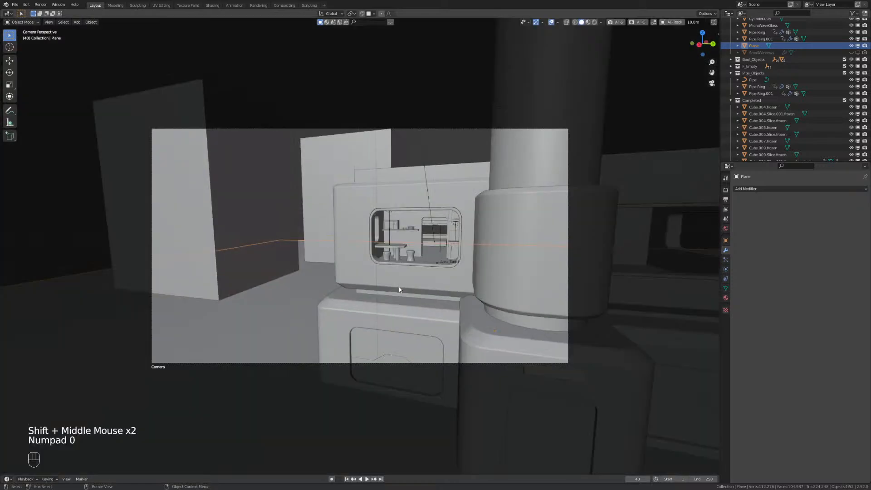
middle_click_drag(399, 290, 318, 265)
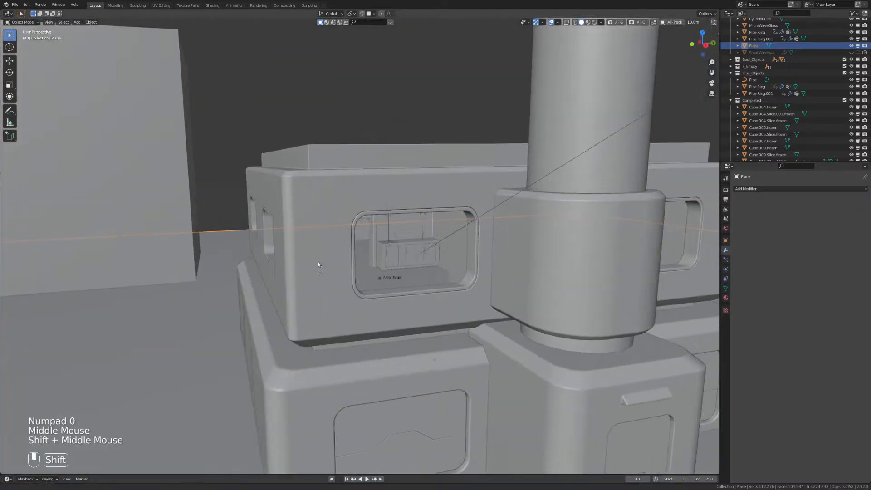
scroll(400, 288, "up", 3)
scroll(385, 295, "down", 2, "shift")
scroll(386, 295, "down", 2)
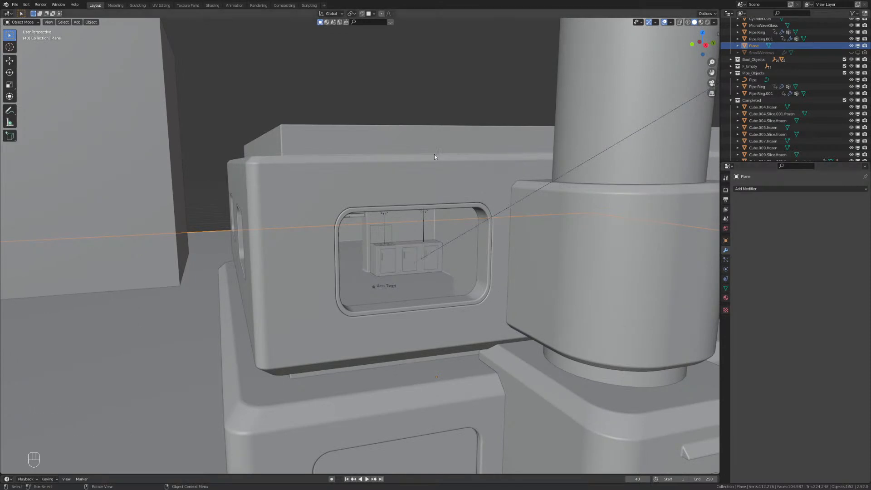
scroll(424, 256, "down", 3)
middle_click_drag(342, 257, 428, 81)
middle_click_drag(406, 115, 426, 227, "shift")
scroll(415, 236, "up", 3)
Select the front window's frame slice and examine the window floor from the front and the sides.
left_click(362, 235)
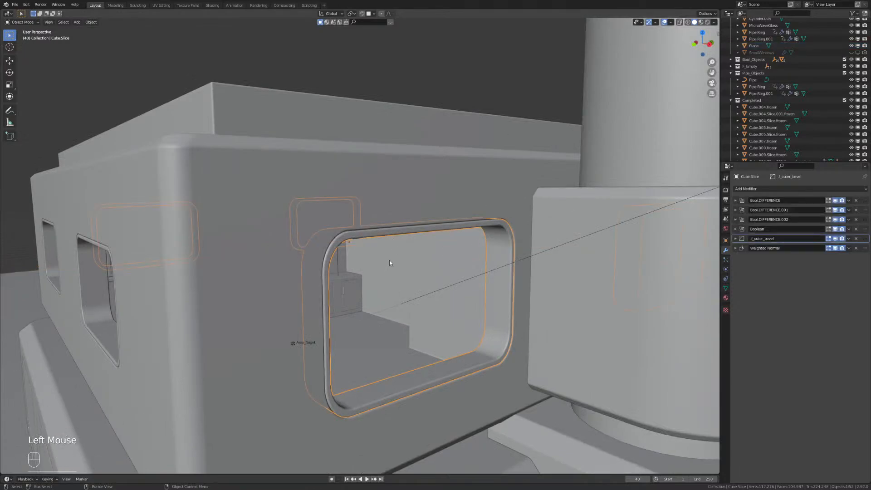
middle_click_drag(389, 261, 345, 270, "shift")
scroll(344, 242, "down", 3)
scroll(355, 275, "up", 2)
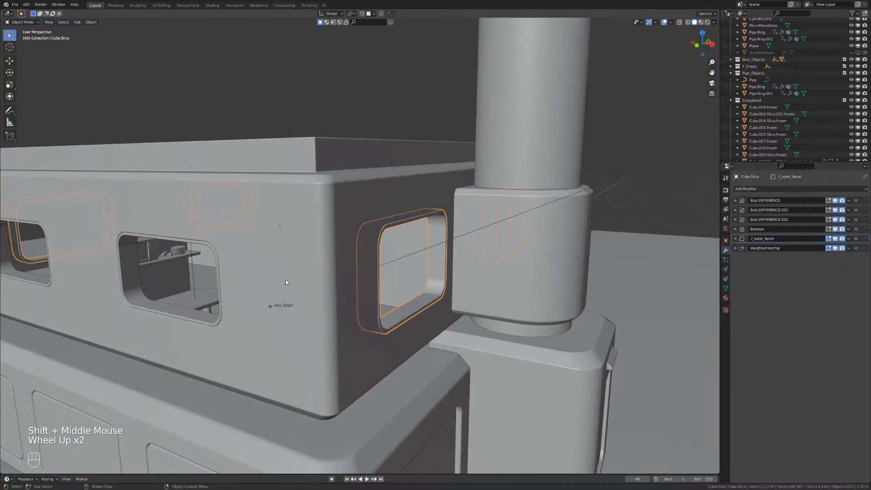
middle_click_drag(348, 246, 359, 185)
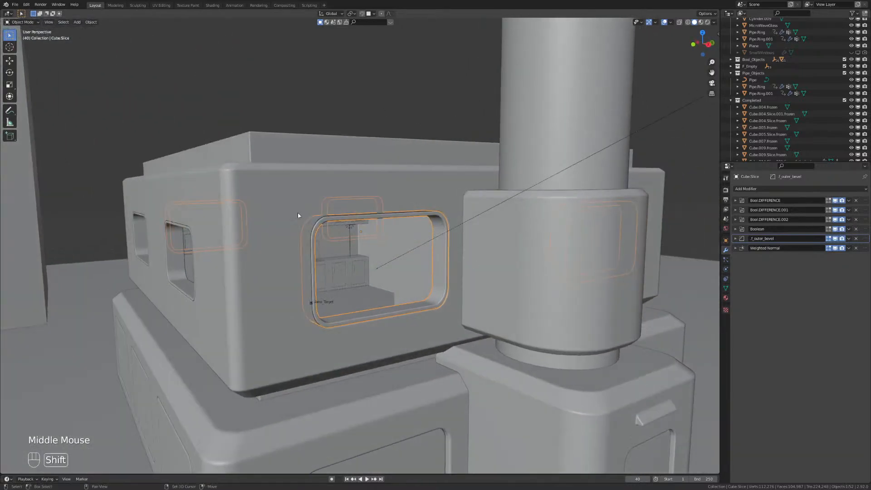
middle_click_drag(298, 215, 283, 246, "shift")
key("alt+f")
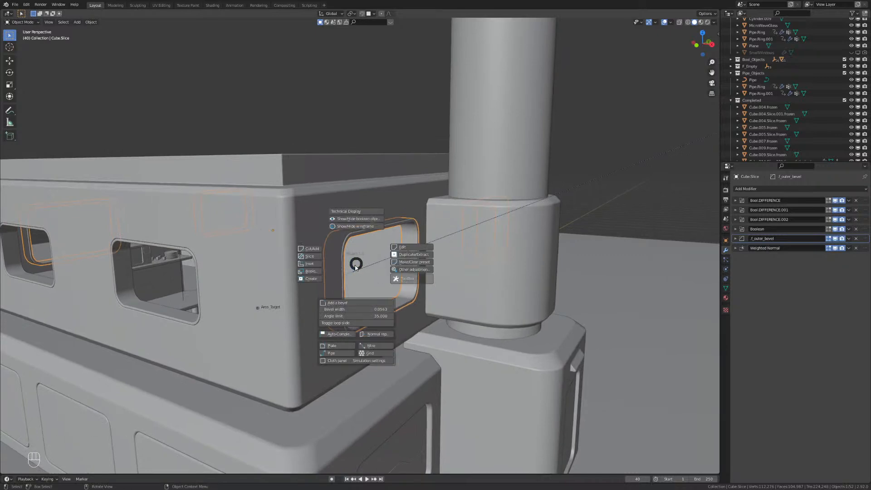
key("Escape")
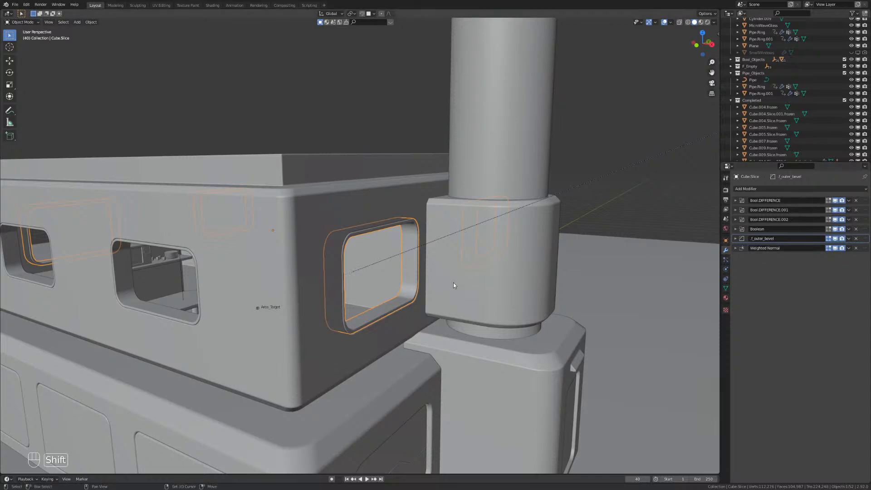
middle_click_drag(453, 282, 316, 287, "shift")
middle_click_drag(384, 290, 410, 268)
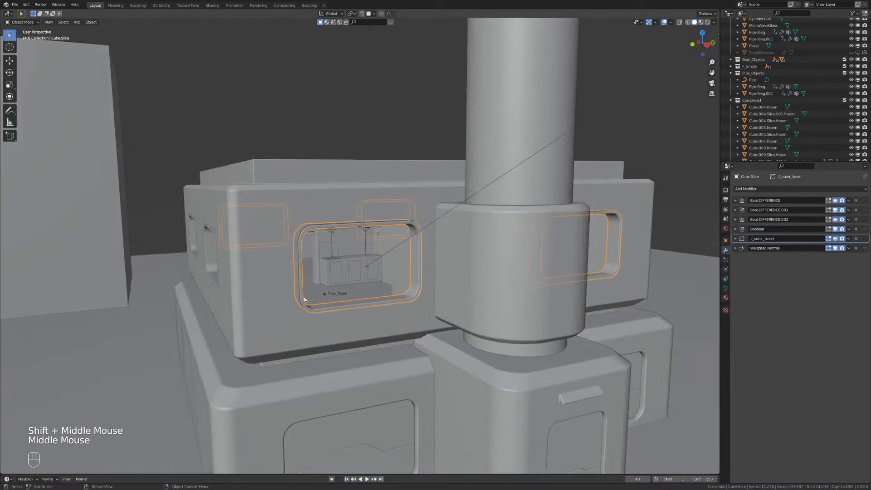
middle_click_drag(305, 300, 341, 271, "shift")
middle_click_drag(305, 277, 434, 278)
middle_click_drag(435, 278, 341, 240, "shift")
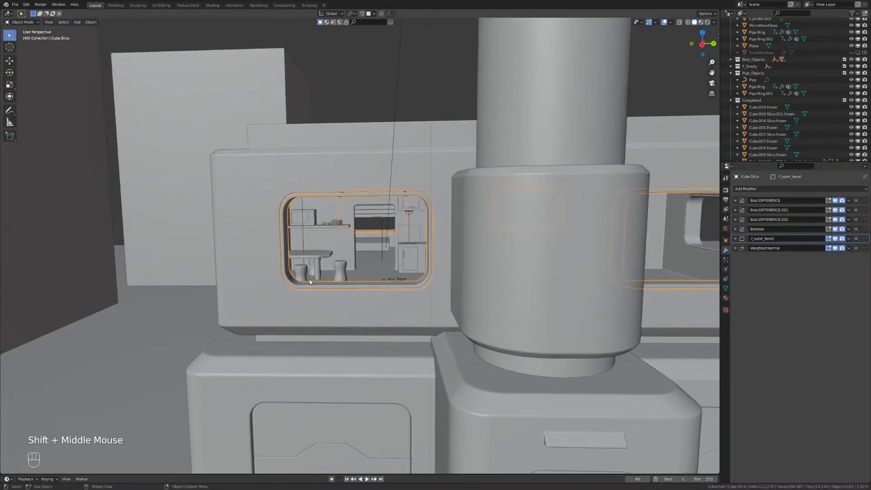
middle_click_drag(394, 263, 256, 302, "shift")
scroll(352, 257, "down", 2)
scroll(352, 254, "down", 2)
scroll(303, 282, "up", 2)
Save the current file and save a new version of it as SciFiBuildingV3.blend.
key("ctrl+s")
scroll(256, 303, "up", 2)
middle_click_drag(278, 247, 375, 215, "shift")
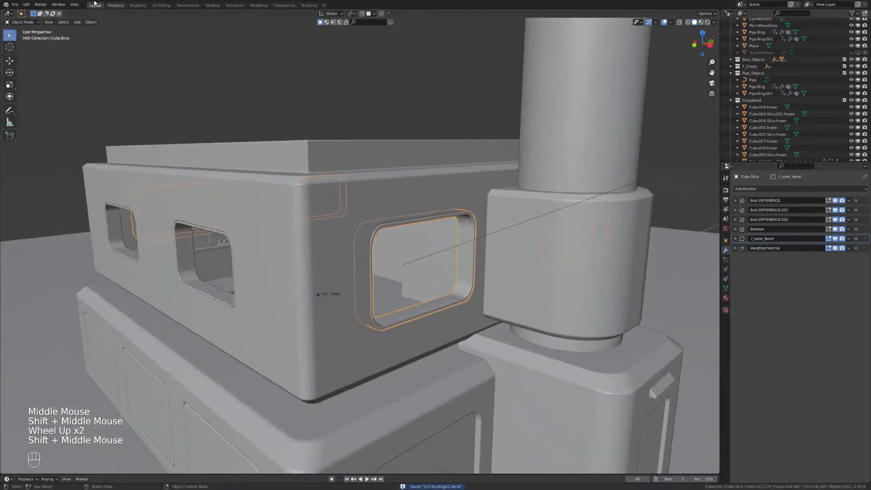
left_click(16, 4)
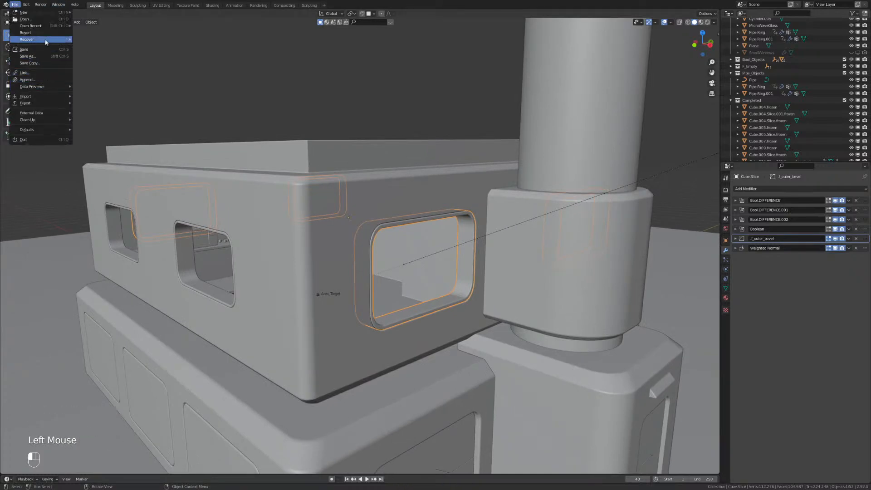
left_click(46, 56)
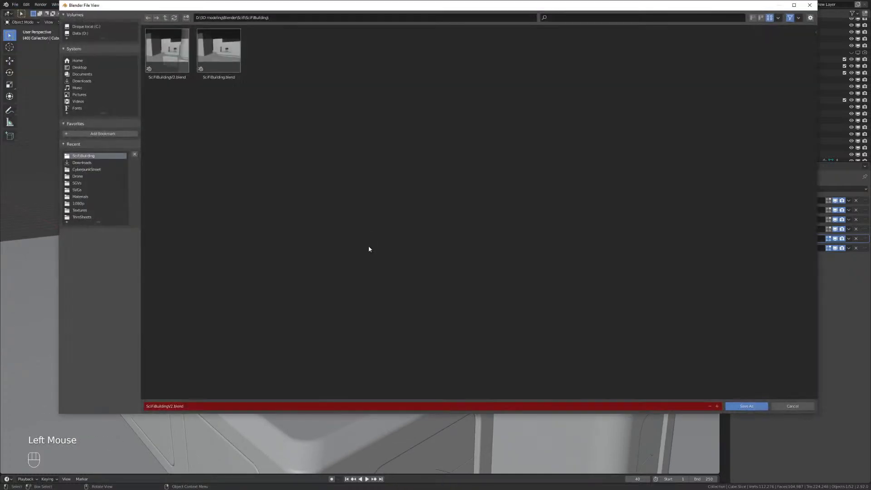
left_click(171, 406)
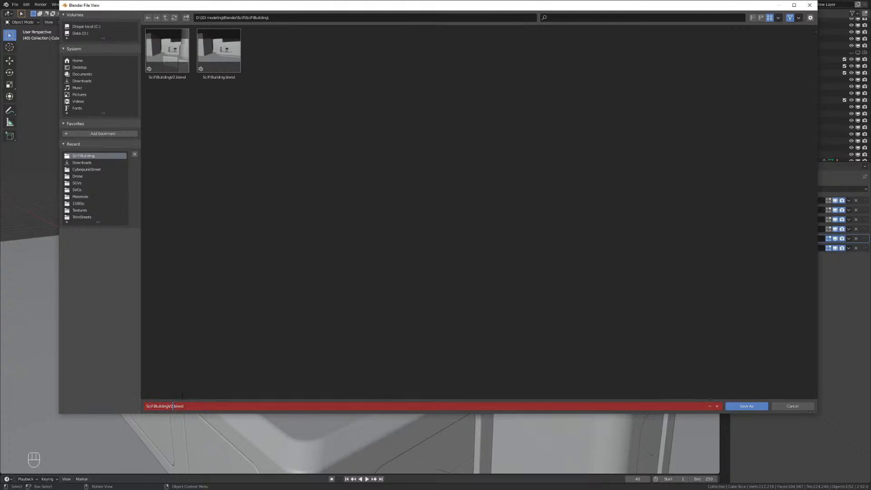
key("BackSpace")
type("3")
key("Return")
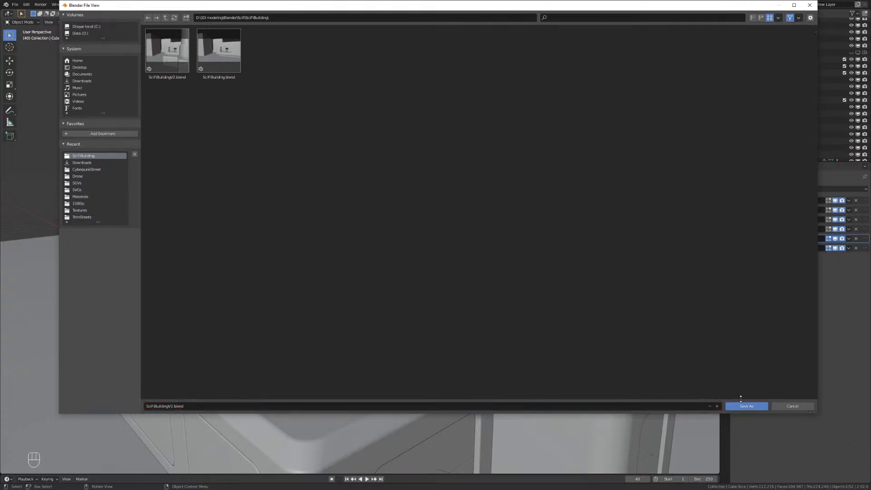
left_click(755, 406)
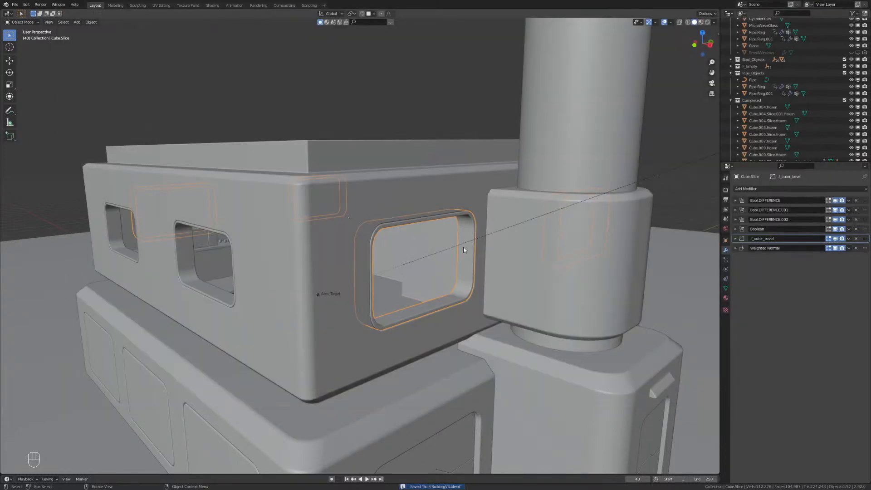
Select the window floor's main body and freeze its modifiers with Fluent's auto-complete.
key("shift")
middle_click_drag(407, 276, 364, 253, "shift")
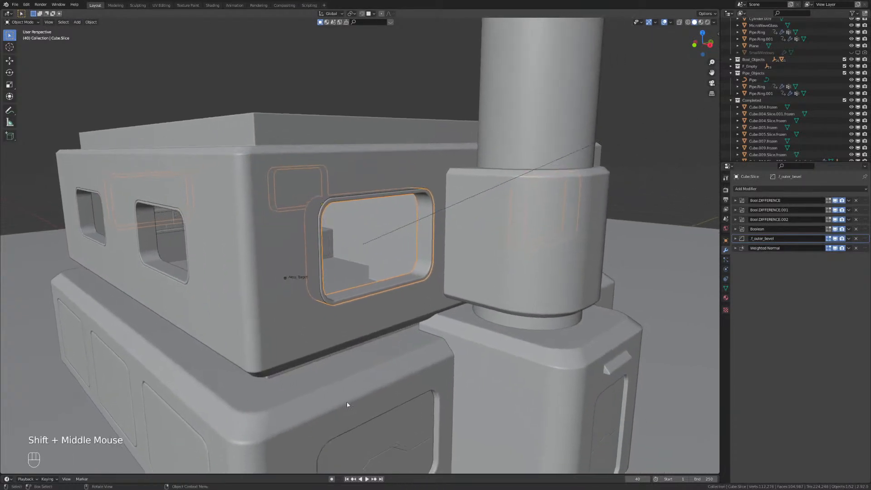
scroll(365, 329, "down", 2)
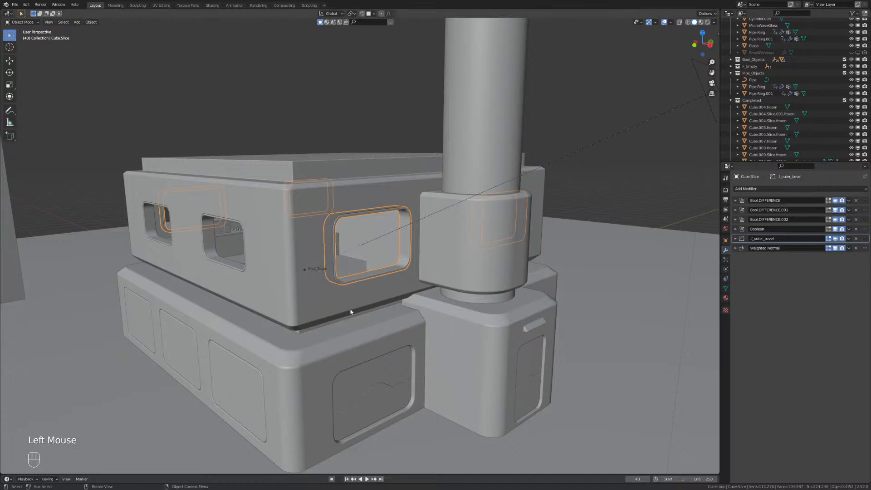
scroll(356, 302, "down", 1)
scroll(355, 301, "up", 3)
left_click(363, 337)
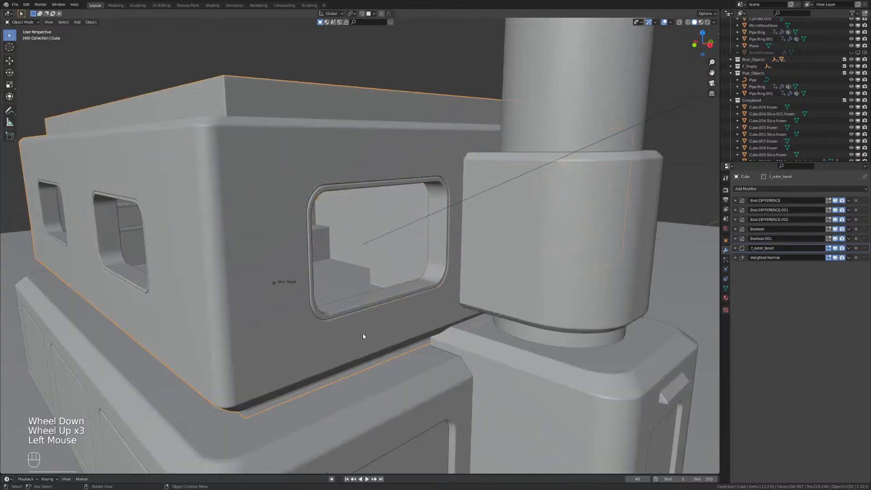
scroll(363, 336, "down", 2)
scroll(354, 335, "up", 2)
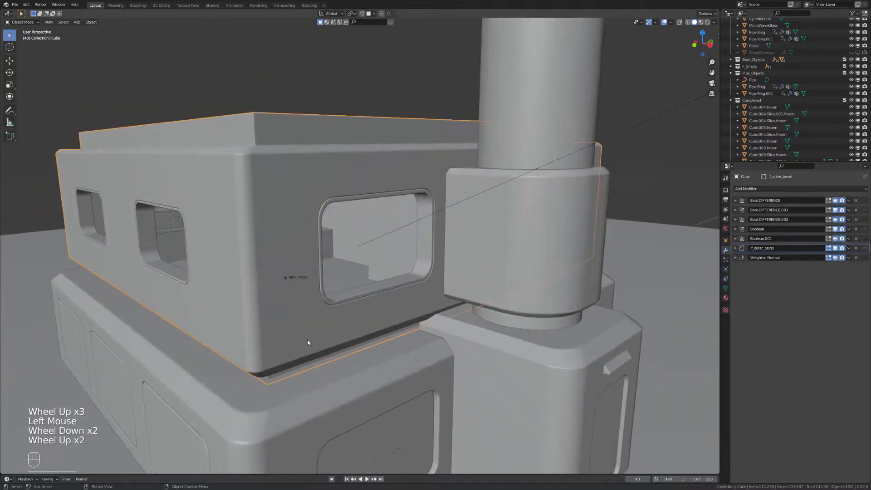
key("alt+f")
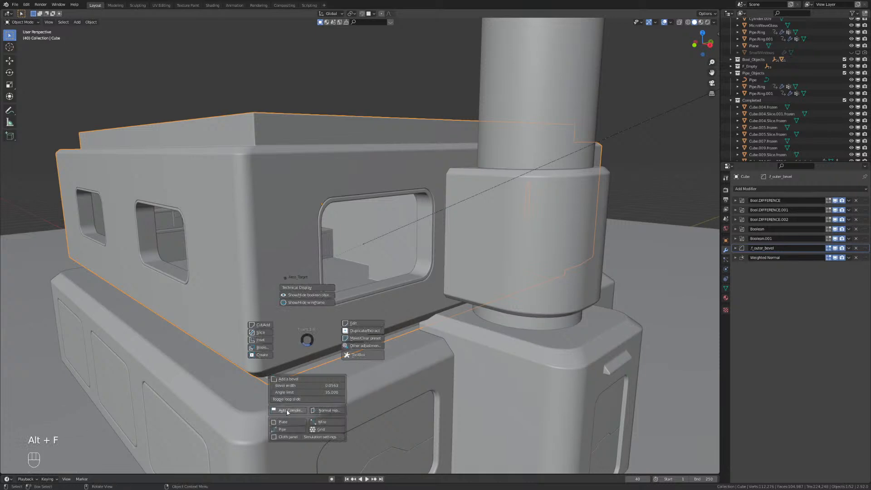
left_click(287, 411)
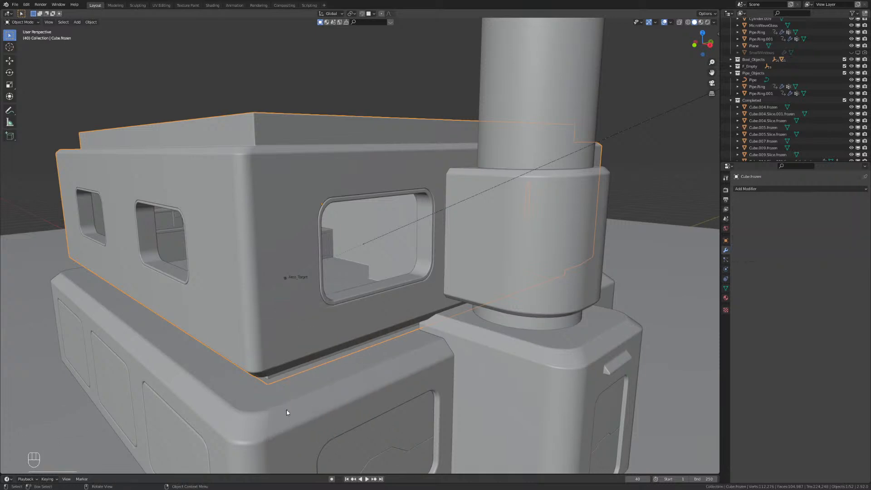
Freeze the front window's frame slice and the side windows' frame slice with Fluent's auto-complete.
left_click(332, 301)
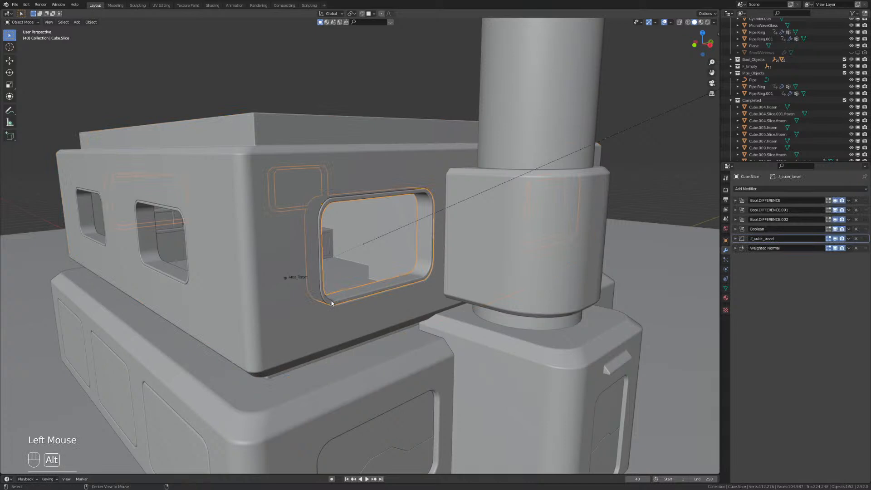
key("alt+f")
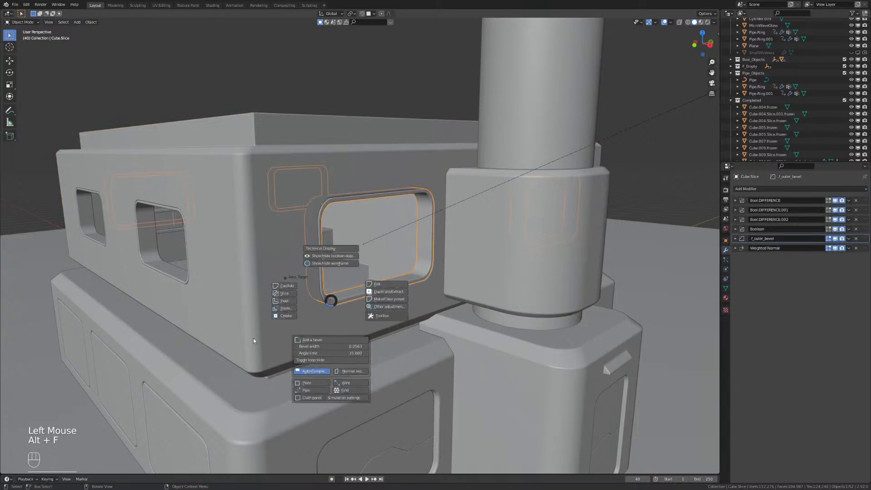
left_click(181, 271)
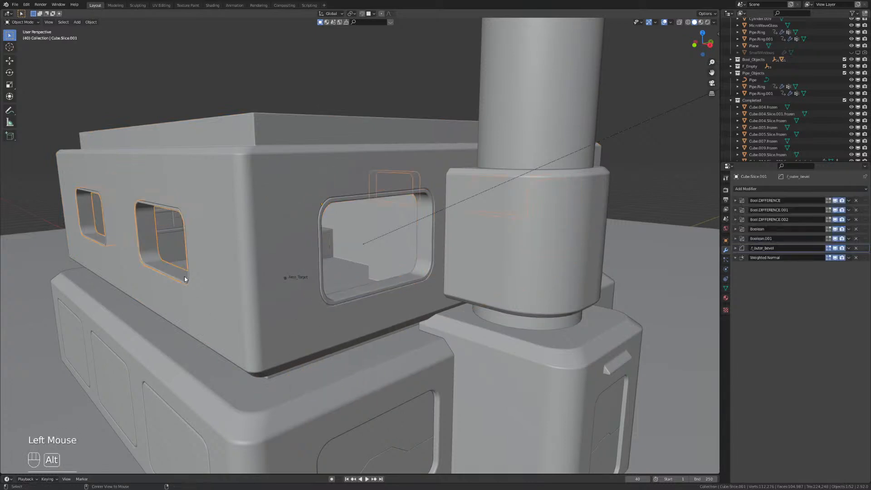
key("alt+f")
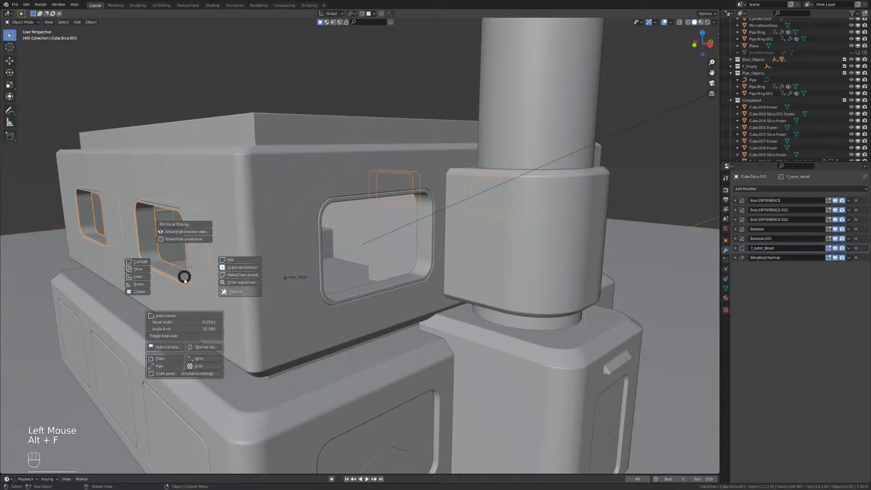
left_click(166, 346)
Add an Array modifier to the frozen floor body with a relative offset of X 0 and Z 1.
scroll(338, 301, "down", 2)
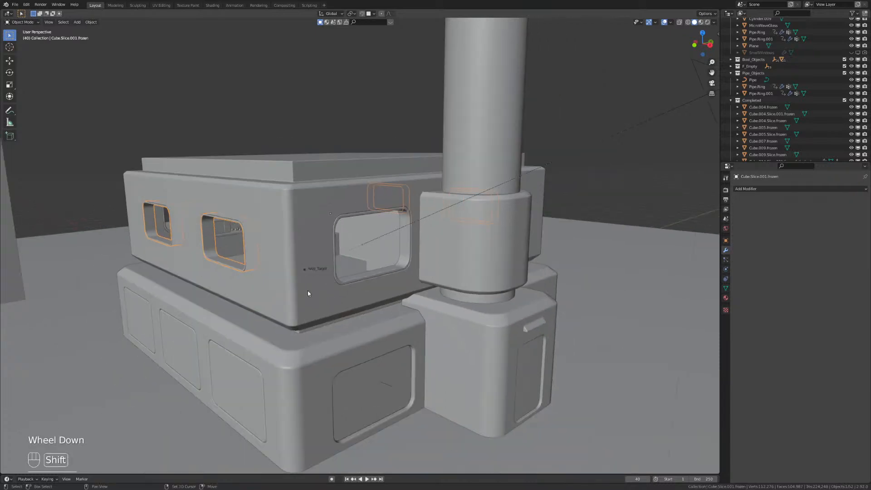
middle_click_drag(308, 291, 325, 303, "shift")
left_click(325, 303)
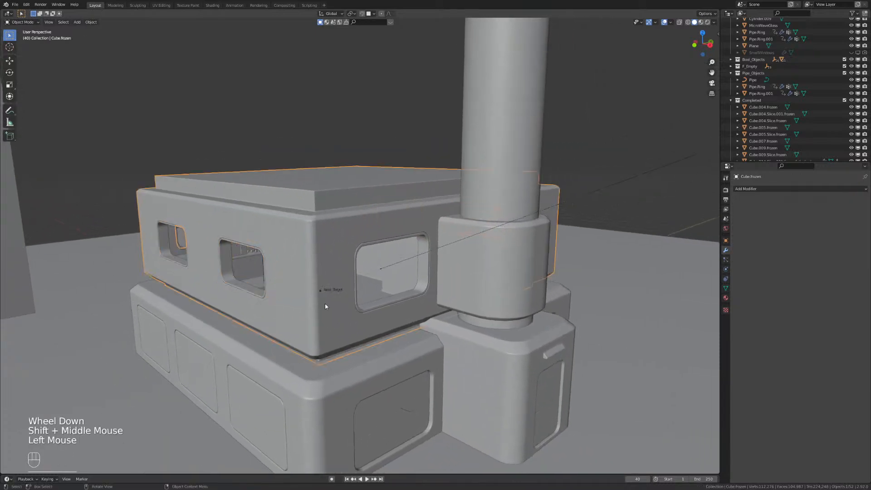
left_click(761, 188)
left_click(739, 207)
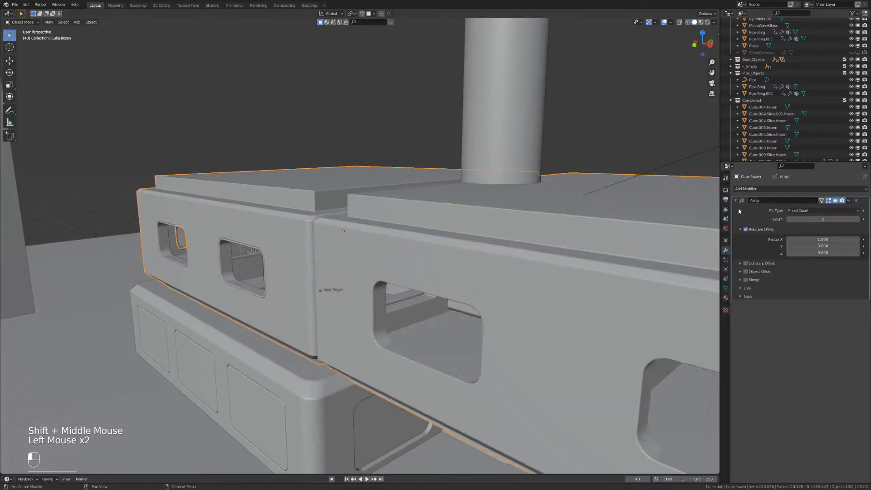
left_click(819, 240)
left_click(819, 239)
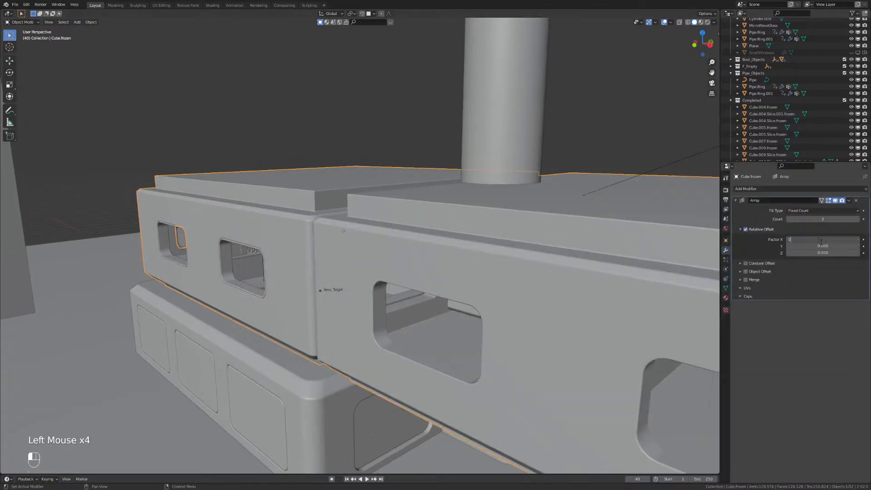
type("0")
key("Return")
left_click(824, 253)
left_click(826, 253)
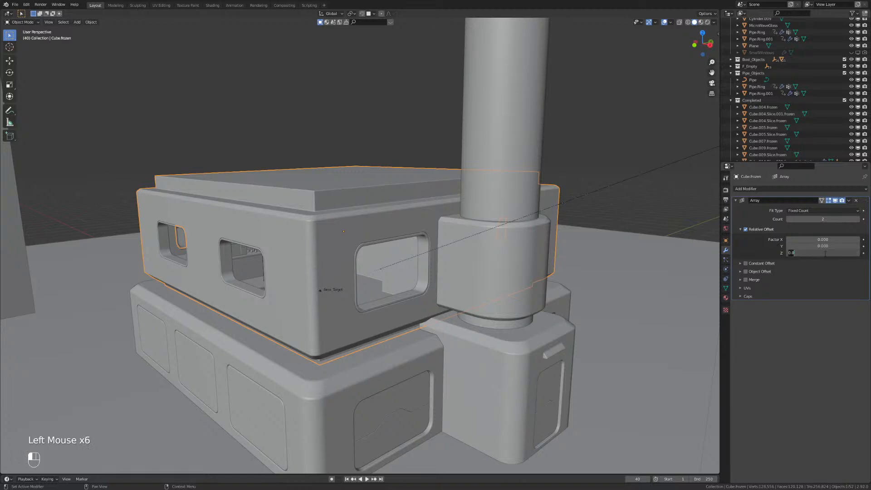
type("1")
key("Return")
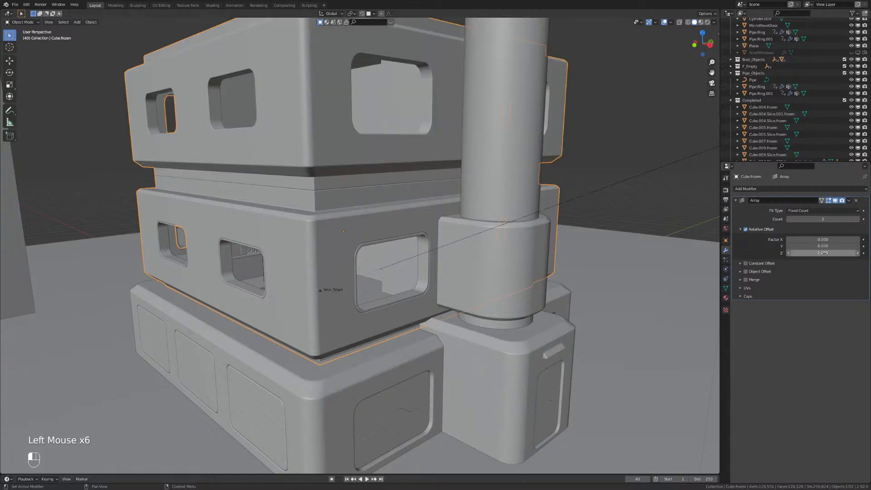
Raise the floor body's array count to 4 to stack the storeys and check the tower.
left_click(859, 219)
left_click(859, 220)
scroll(467, 182, "down", 2)
middle_click_drag(467, 183, 399, 213, "shift")
scroll(446, 287, "up", 1)
middle_click_drag(400, 214, 389, 176, "shift")
scroll(386, 307, "up", 2)
Add an Array modifier to the front window's frozen frame with a relative offset of X 0 and Z 1.
left_click(384, 296)
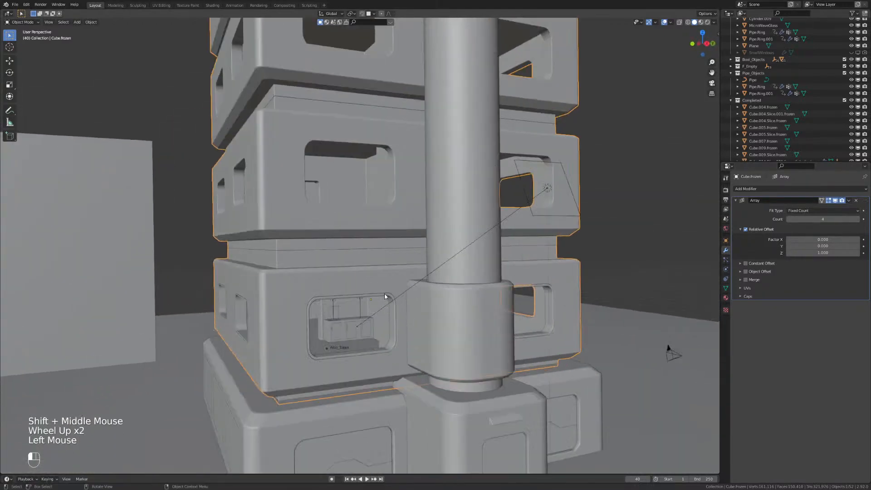
left_click(742, 189)
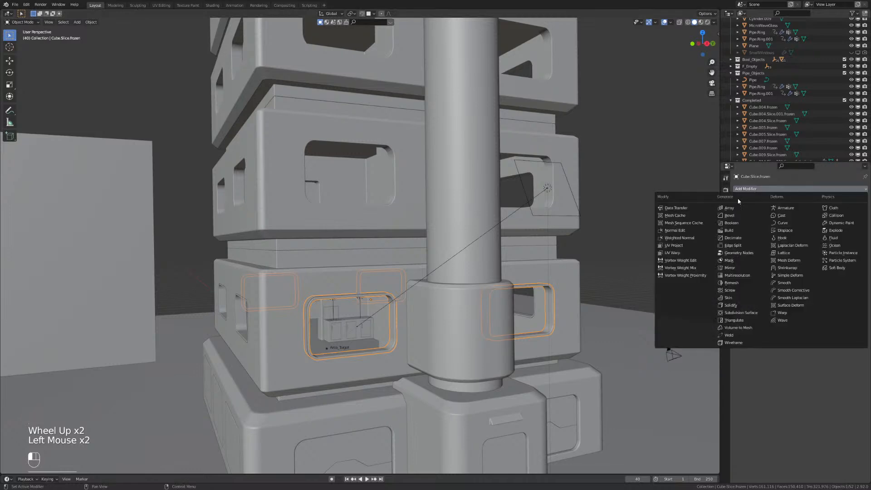
left_click(735, 208)
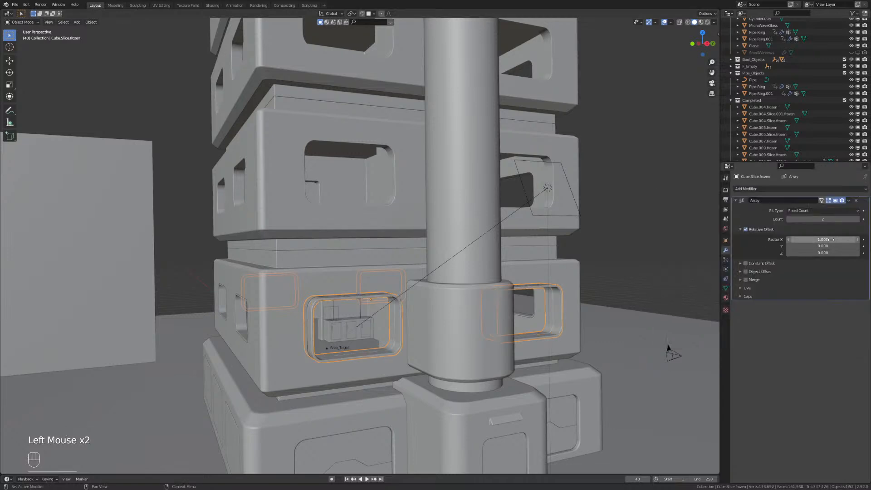
left_click(823, 253)
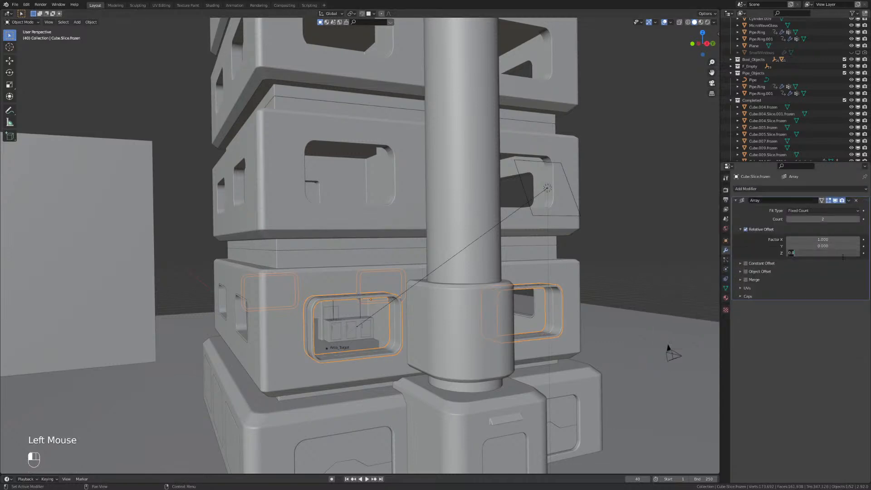
type("1")
key("Return")
double_click(823, 240)
type("0")
key("Return")
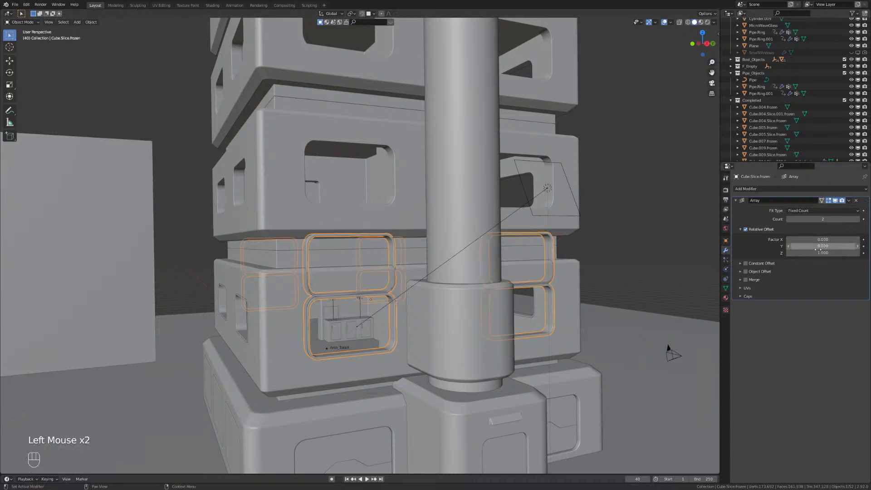
Raise the front frame's relative Z offset to 2.4 and its array count to 4.
mouse_move(823, 252)
left_mouse_down()
mouse_move(839, 253)
mouse_move(828, 253)
left_mouse_up()
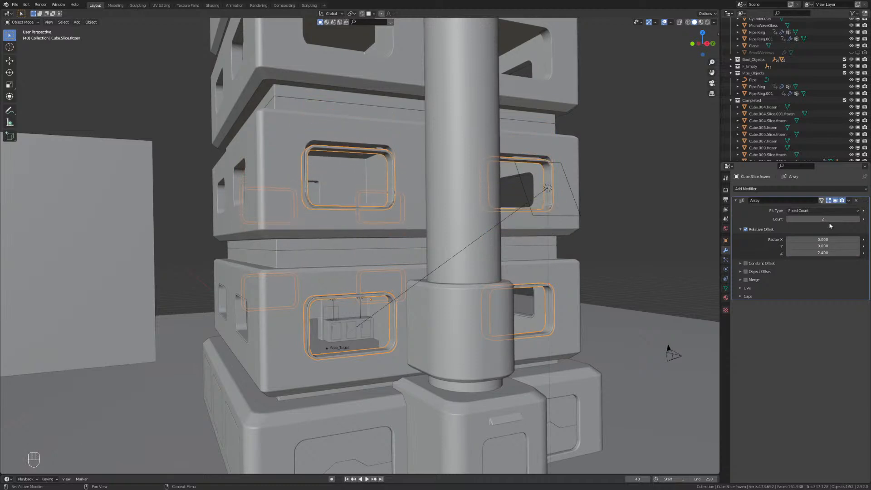
left_click(858, 220)
left_click(858, 220)
scroll(415, 171, "down", 2)
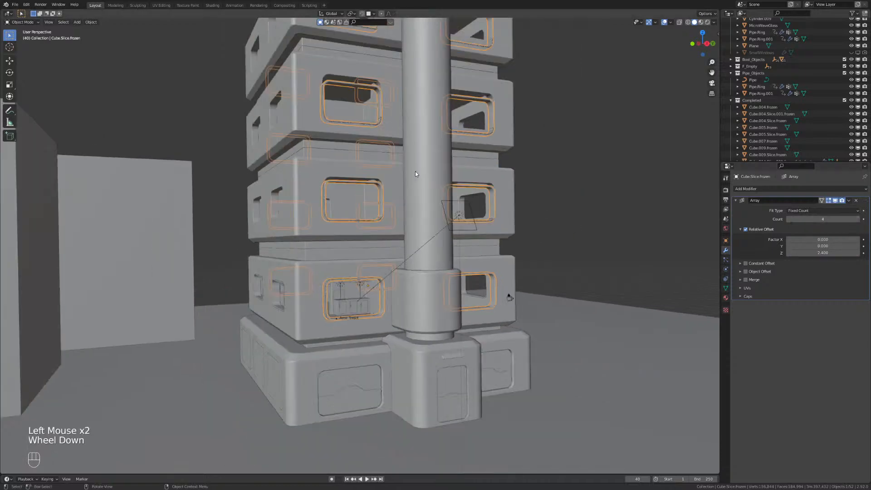
Examine how the arrayed front frames line up with the window openings on the upper storeys.
middle_click_drag(416, 171, 376, 249, "shift")
scroll(375, 249, "up", 2)
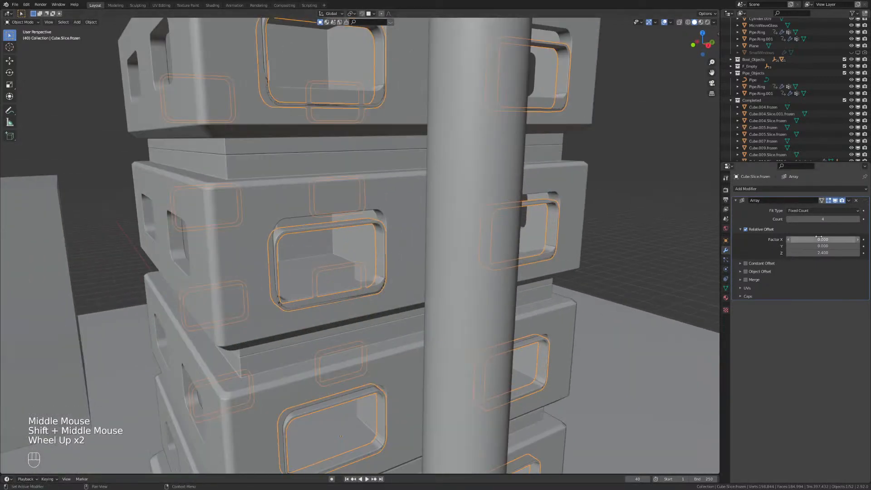
middle_click_drag(431, 317, 395, 391, "shift")
scroll(390, 200, "down", 2)
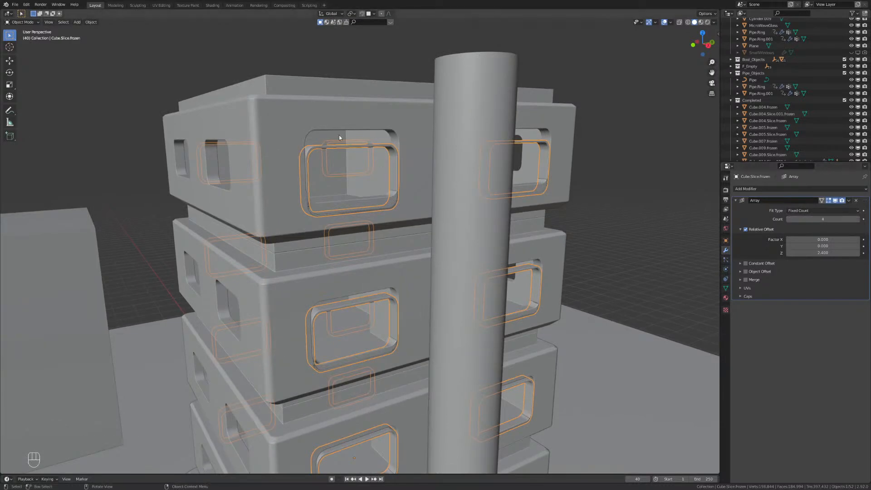
middle_click_drag(363, 163, 351, 301, "shift")
scroll(358, 220, "up", 2)
scroll(351, 301, "up", 2)
scroll(348, 246, "up", 2)
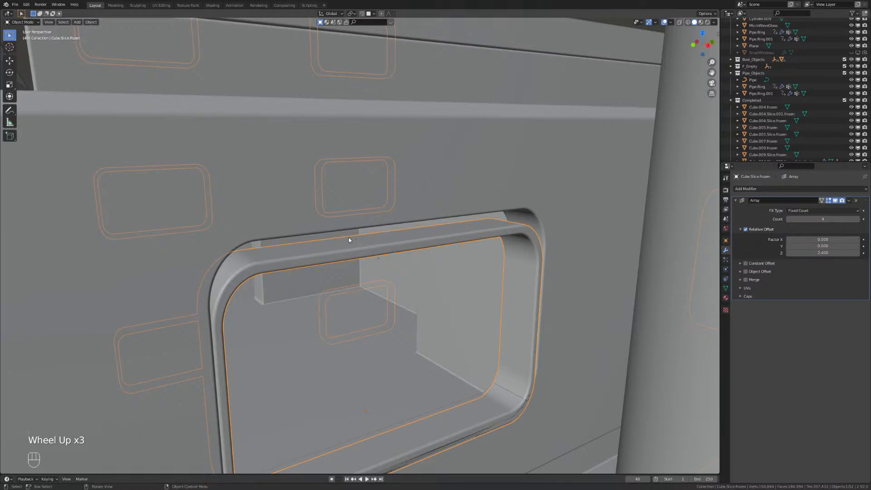
scroll(348, 262, "down", 4)
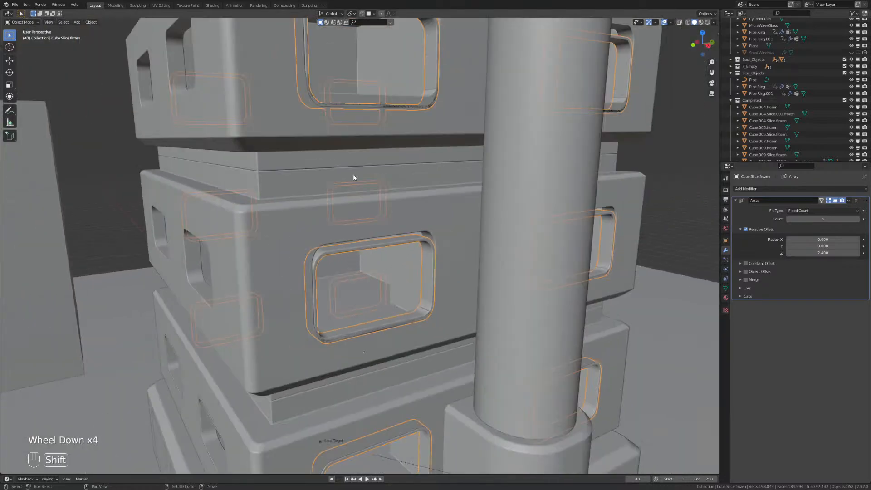
middle_click_drag(354, 177, 377, 390, "shift")
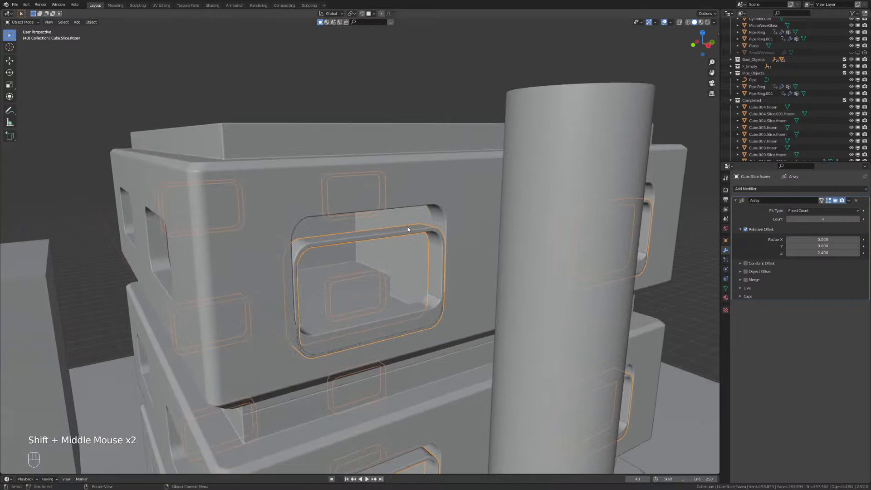
middle_click_drag(380, 260, 371, 278, "shift")
scroll(371, 279, "up", 1, "shift")
scroll(371, 282, "up", 2)
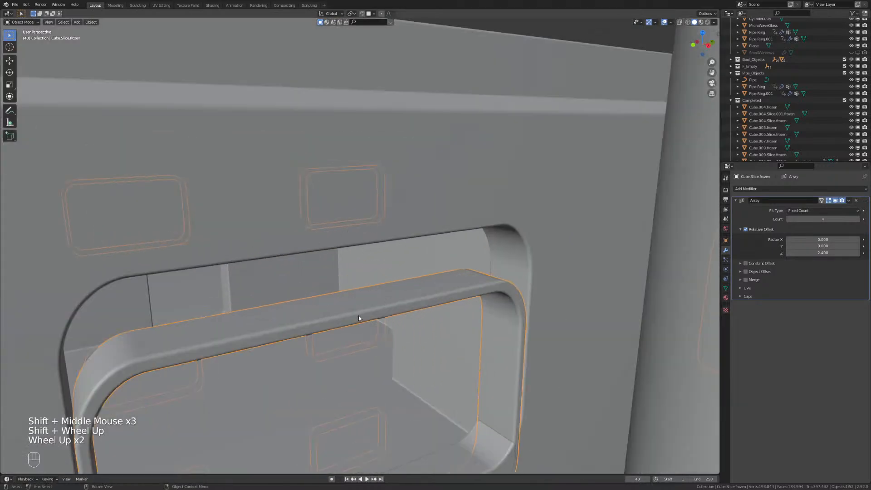
scroll(331, 259, "down", 2)
middle_click_drag(336, 313, 328, 366, "shift")
scroll(354, 321, "up", 2)
middle_click_drag(354, 322, 329, 286, "shift")
scroll(434, 302, "up", 2)
Adjust the front frame's relative Z offset to 2.47 against the top storey's opening in the right orthographic view.
key("KP_3")
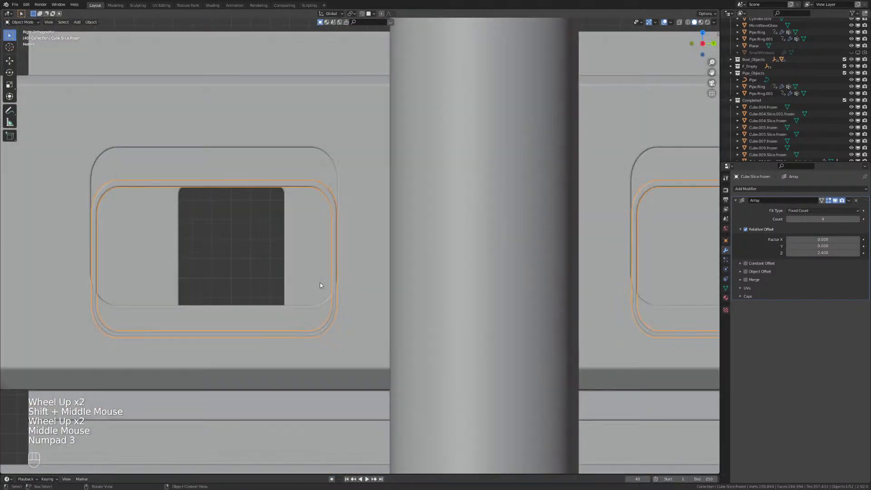
middle_click_drag(373, 203, 487, 272, "shift")
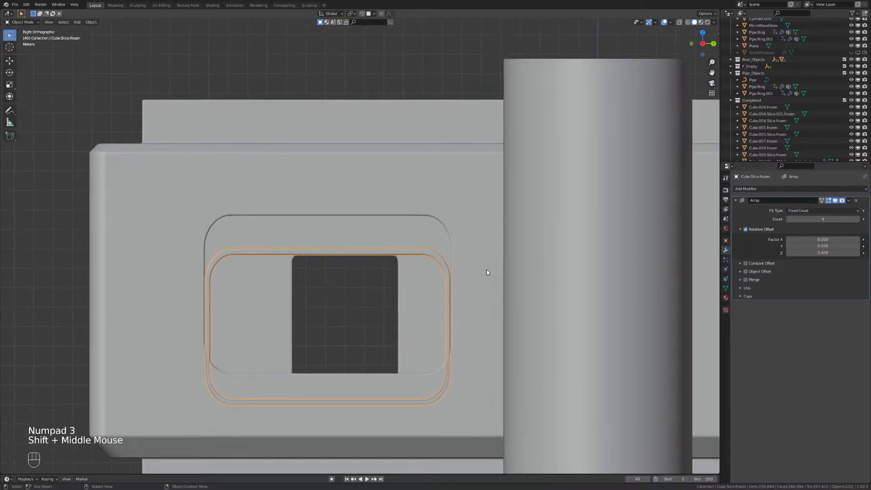
scroll(486, 263, "up", 2)
mouse_move(832, 256)
left_mouse_down("shift")
mouse_move(858, 255)
mouse_move(841, 255)
left_mouse_up("shift")
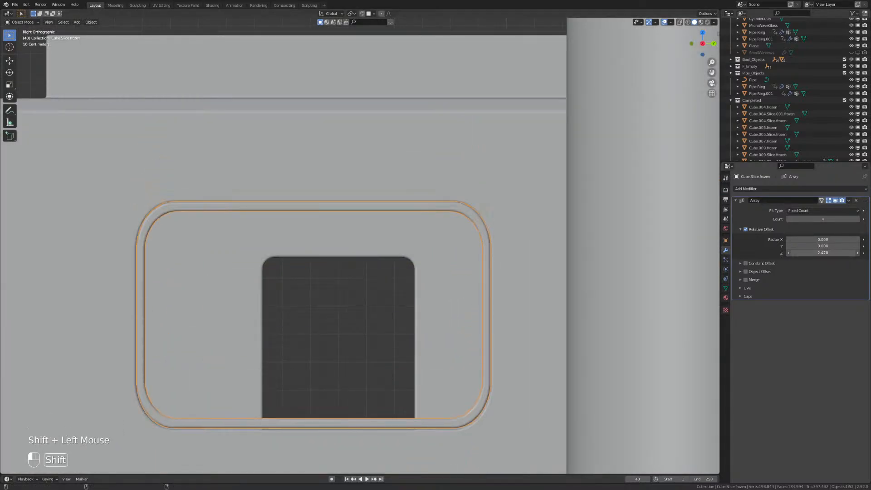
scroll(478, 347, "up", 1)
middle_click_drag(483, 344, 478, 171, "shift")
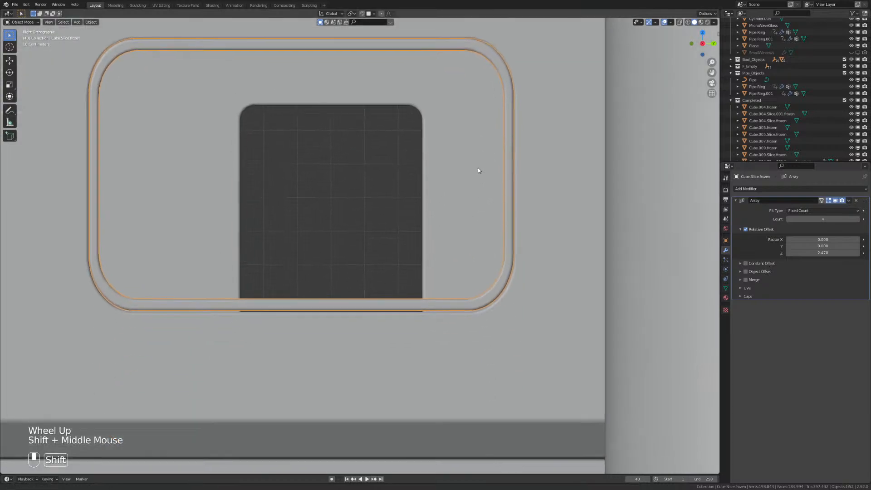
Fine-tune the front frame's relative Z offset to 2.468 and check its fit in the top window opening.
scroll(456, 318, "up", 2)
middle_click_drag(456, 318, 470, 316, "shift")
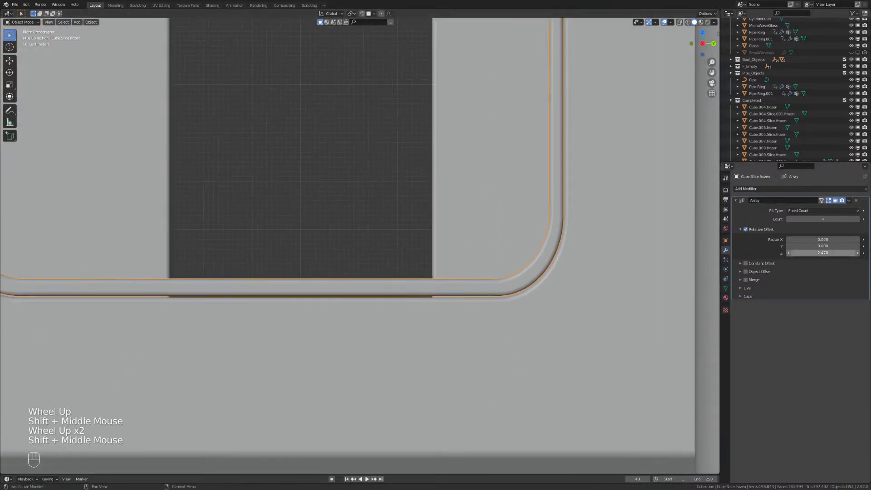
left_click(819, 253)
type("2.47")
key("Return")
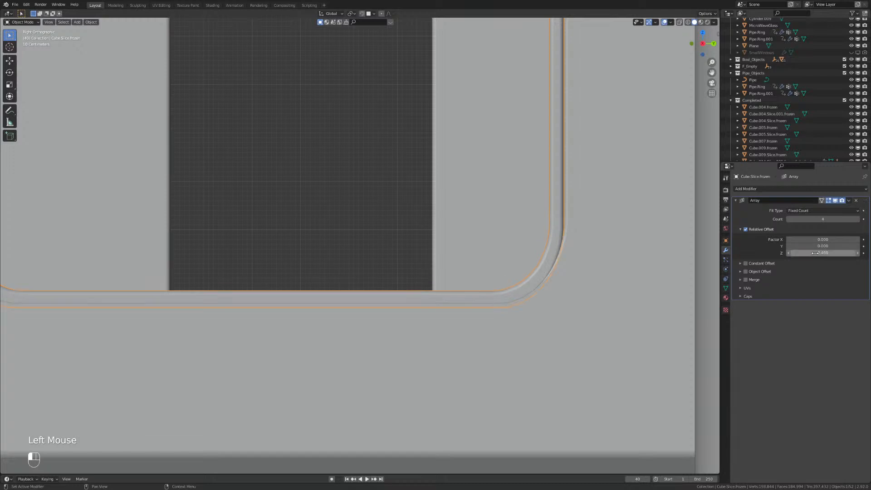
left_click(819, 253)
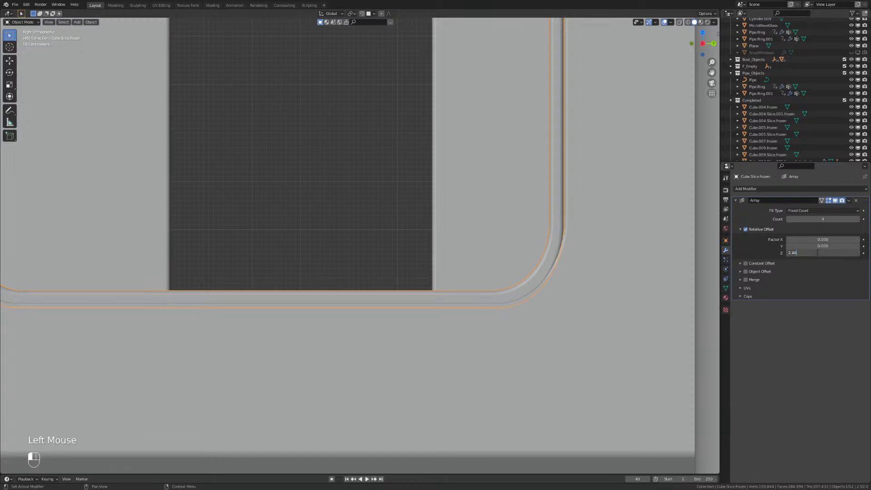
type("8")
key("Return")
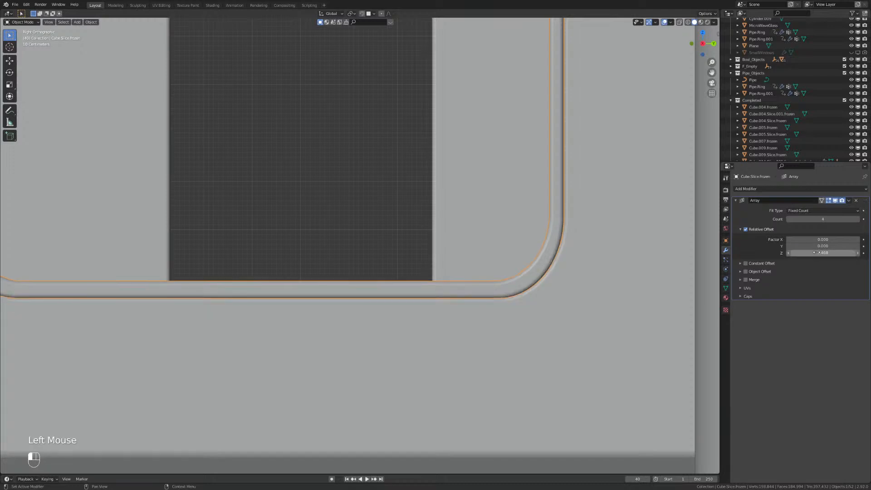
middle_click_drag(434, 293, 426, 283)
scroll(410, 301, "down", 2)
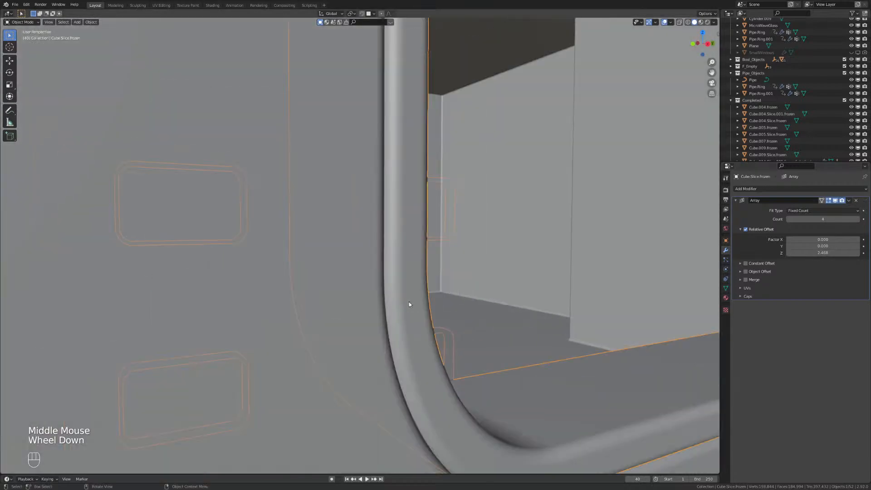
scroll(398, 291, "down", 4)
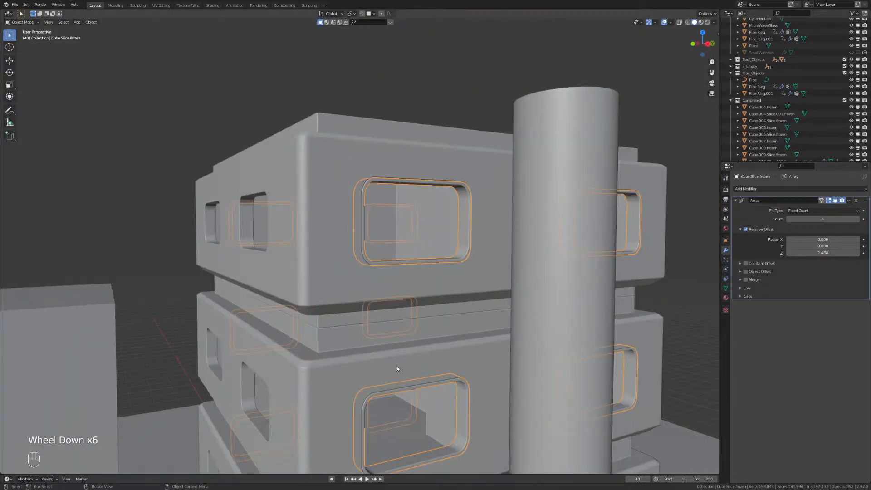
Select the side windows' frozen frame on the lowest window floor and add an Array modifier to it.
middle_click_drag(396, 366, 372, 171, "shift")
middle_click_drag(282, 316, 352, 361, "shift")
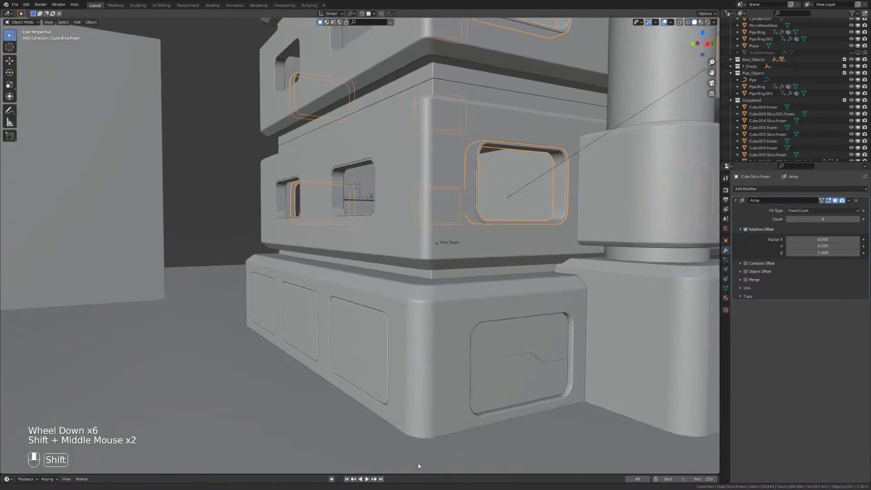
left_click(362, 218)
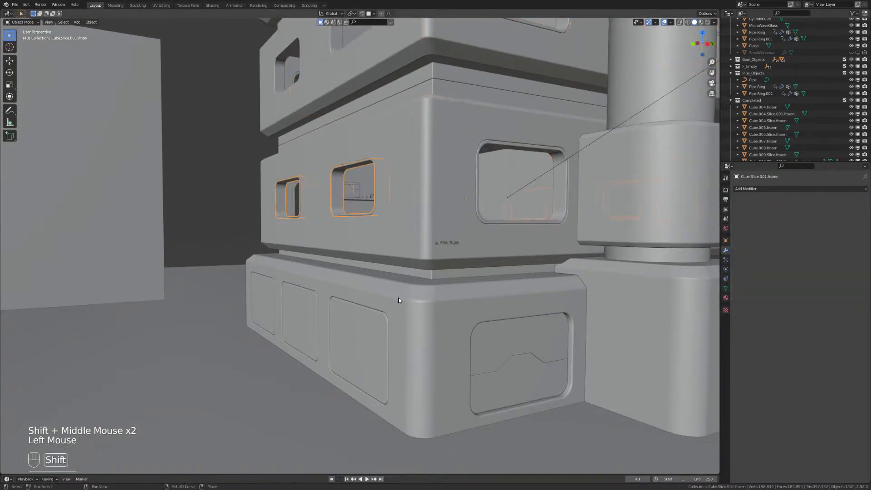
middle_click_drag(398, 297, 423, 393, "shift")
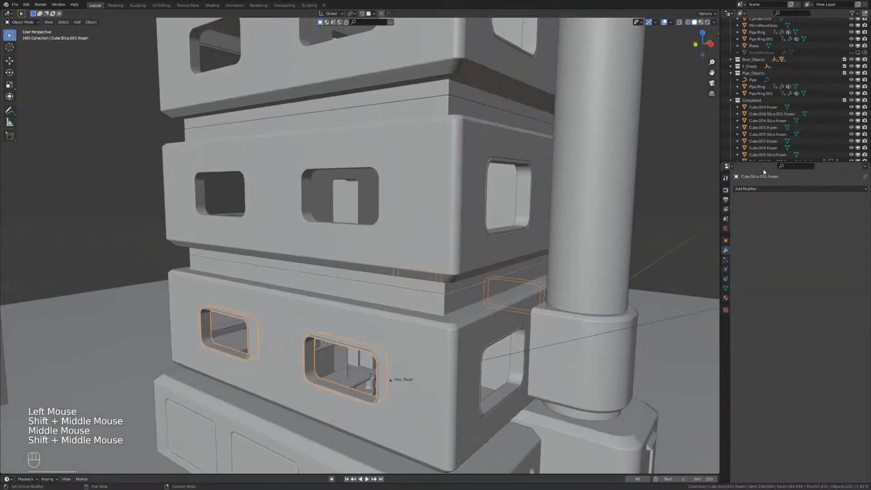
left_click(763, 189)
left_click(730, 208)
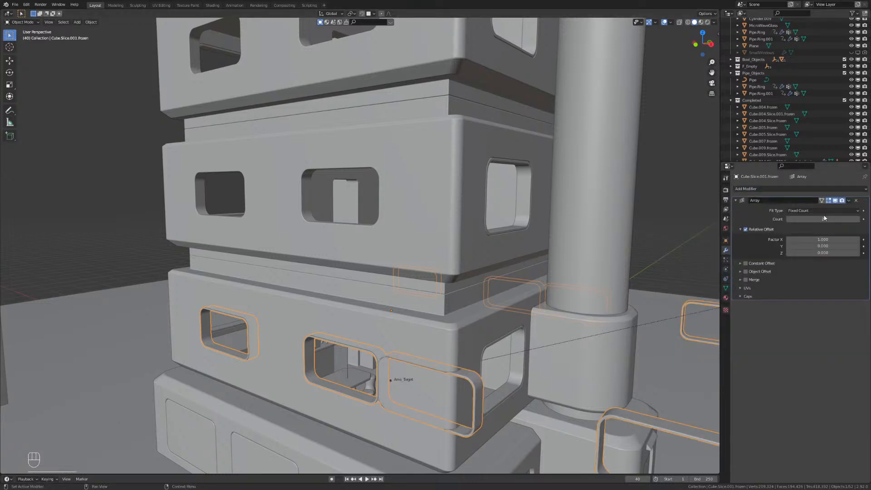
Set the side frame's array count to 4 with a relative offset of X 0 and Z 1.
left_click(854, 218)
left_click(826, 240)
type("0")
key("Return")
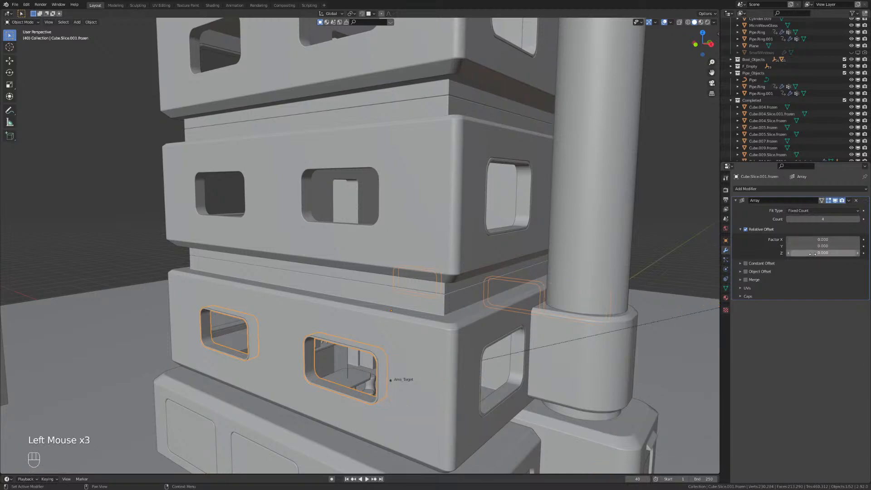
left_click(815, 253)
type("1")
key("Return")
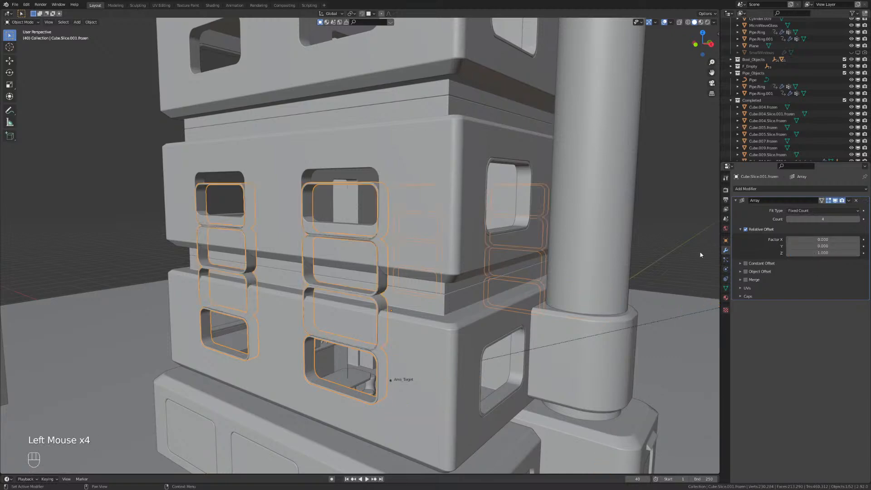
Raise the side frame's relative Z offset to 3.25 to match the top storey's side window openings.
middle_click_drag(442, 140, 457, 66, "shift")
scroll(443, 142, "up", 2)
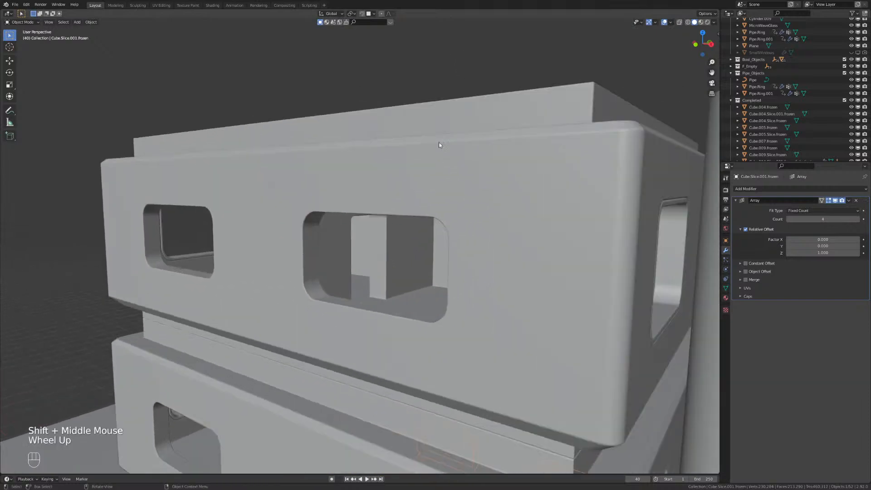
left_click(857, 252)
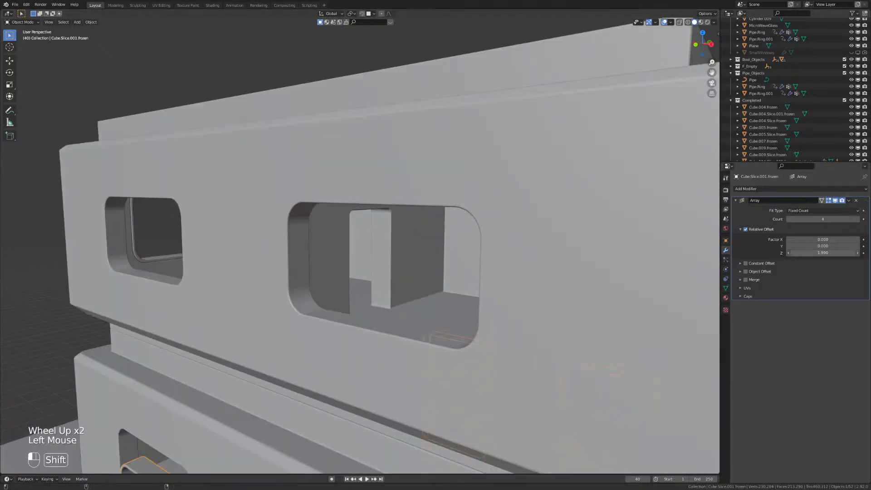
left_click_drag(823, 253, 853, 253, "shift")
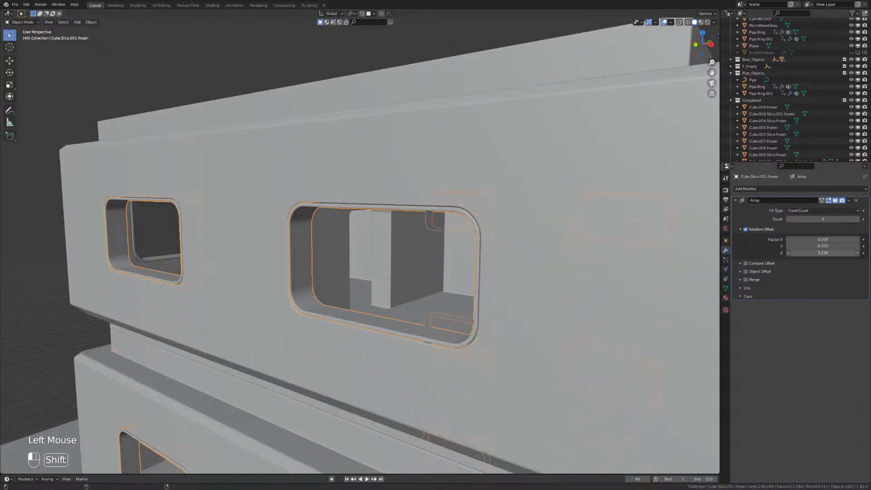
Check the side frames' alignment in the front orthographic view, then deselect everything and examine the whole tower.
key("KP_1")
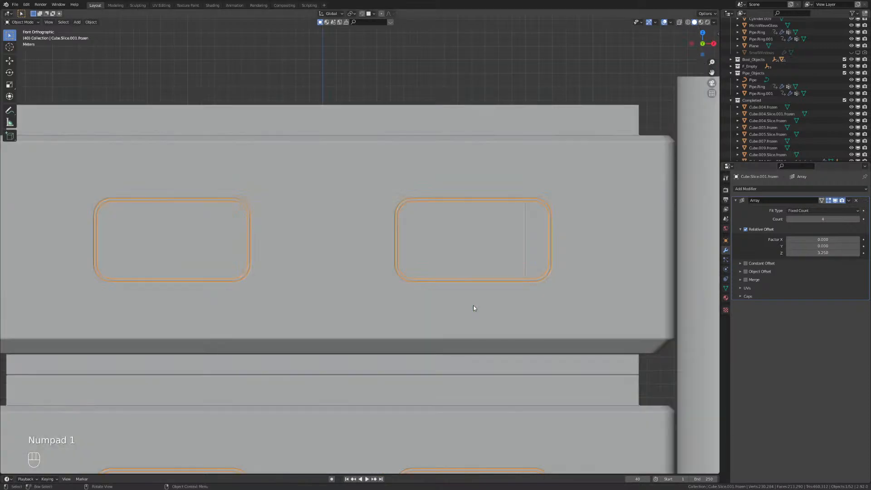
scroll(537, 292, "up", 2)
middle_click_drag(537, 292, 492, 288, "shift")
scroll(444, 311, "up", 2)
middle_click_drag(443, 311, 416, 102, "shift")
scroll(381, 236, "down", 2)
scroll(397, 258, "down", 3)
left_click(659, 189)
middle_click_drag(659, 188, 409, 228)
scroll(556, 267, "down", 2)
scroll(815, 68, "down", 1)
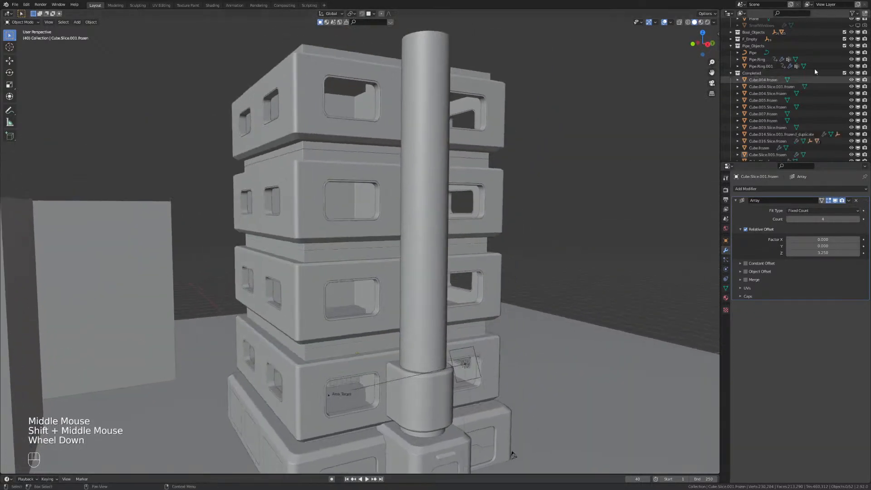
Unhide the SmallWindows object in the viewport and inspect it in the tower's window openings.
scroll(811, 69, "up", 2)
left_click(852, 81)
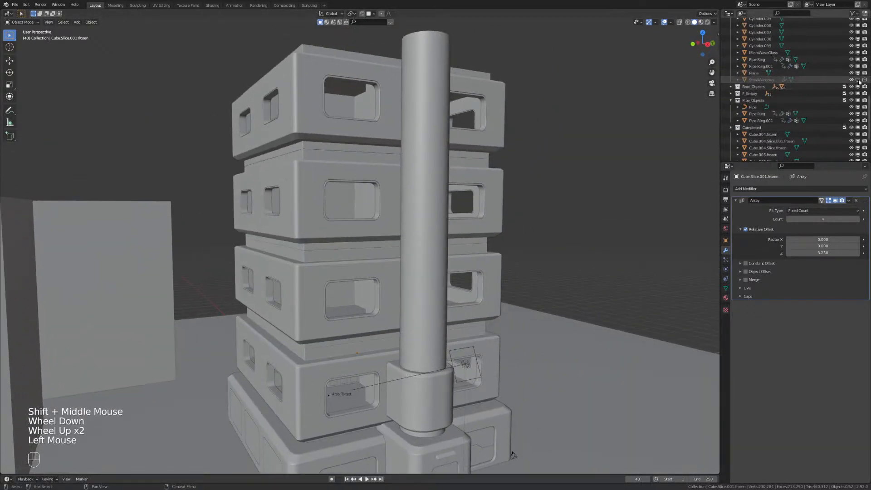
left_click(858, 80)
middle_click_drag(356, 186, 411, 189)
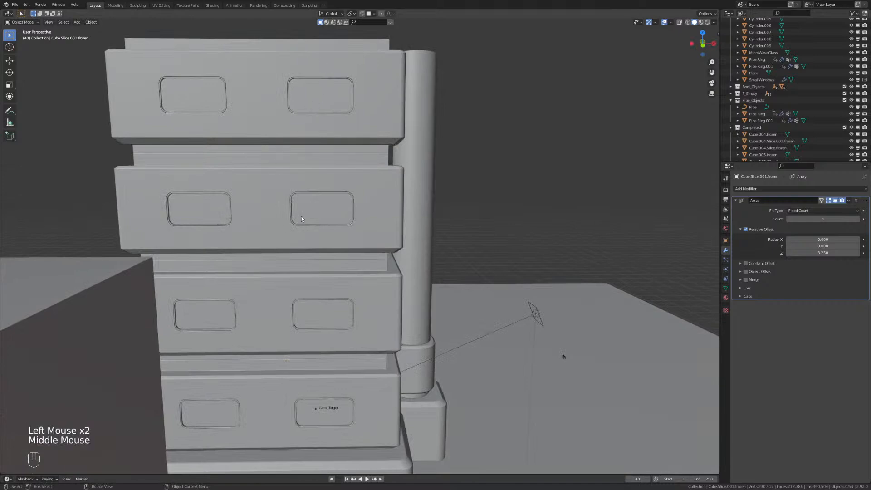
middle_click_drag(326, 217, 356, 295)
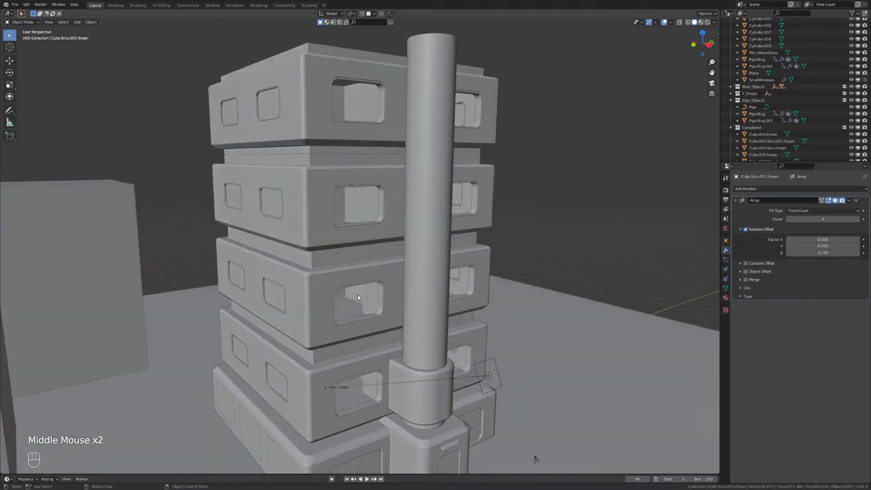
Compare the tower's filled window openings through the scene camera and from a free perspective.
key("KP_0")
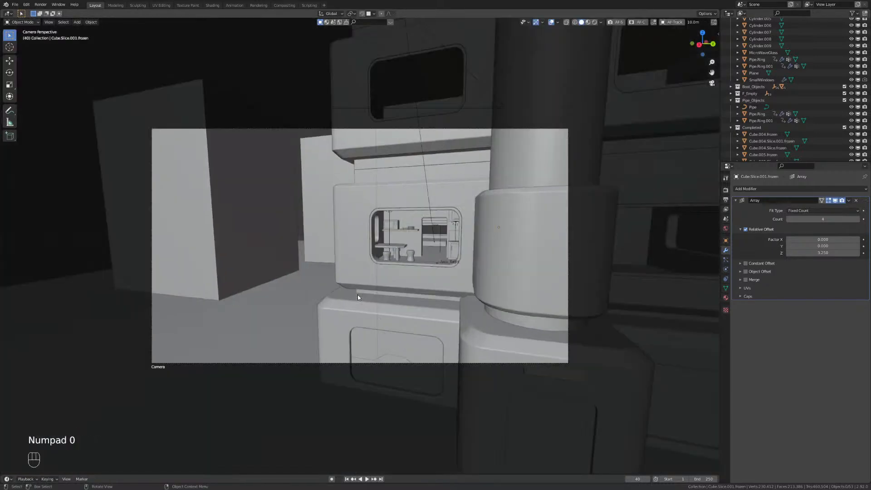
key("KP_0")
scroll(360, 294, "down", 2)
mouse_move(345, 299)
middle_mouse_down()
mouse_move(363, 290)
mouse_move(350, 296)
middle_mouse_up()
scroll(365, 268, "up", 3)
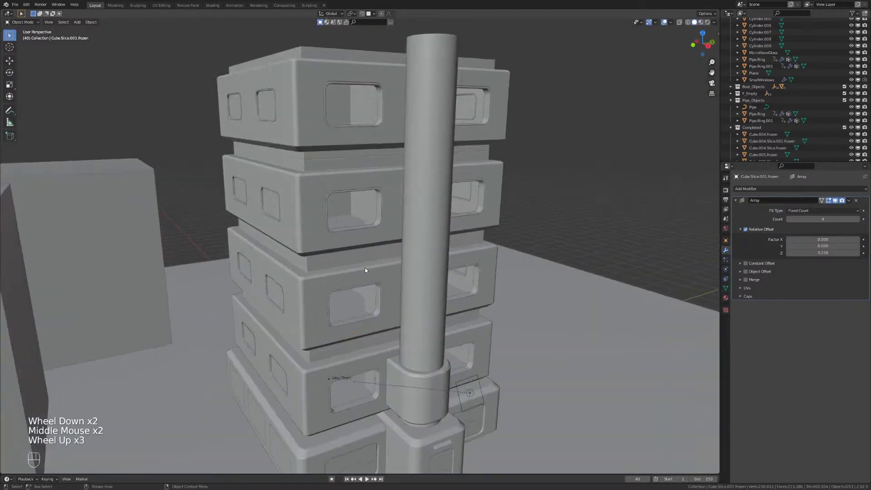
scroll(365, 270, "up", 2)
middle_click_drag(360, 212, 383, 224)
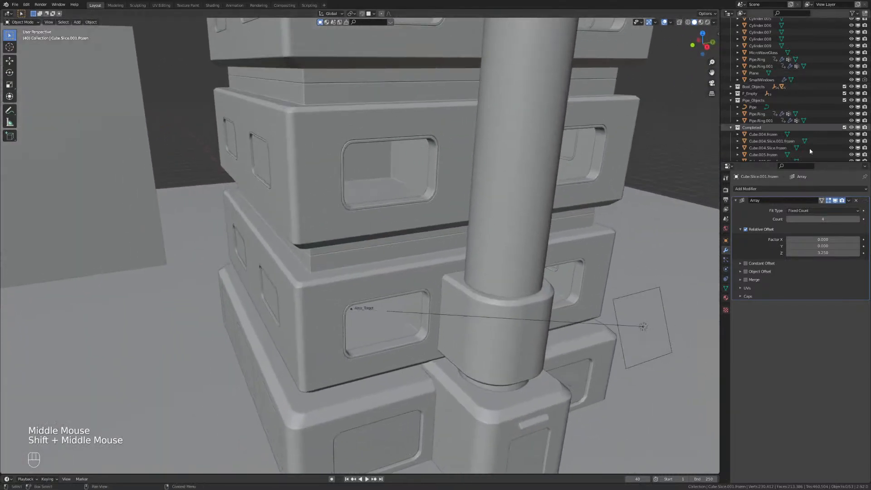
Hide the SmallWindows object in the viewport again, leaving the tower's window openings open.
left_click(858, 81)
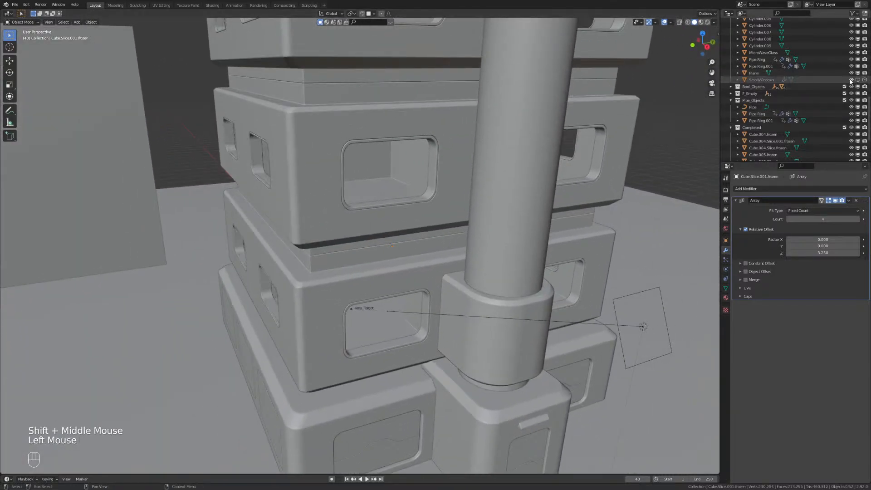
left_click(852, 80)
middle_click_drag(411, 154, 305, 255)
scroll(335, 255, "down", 2)
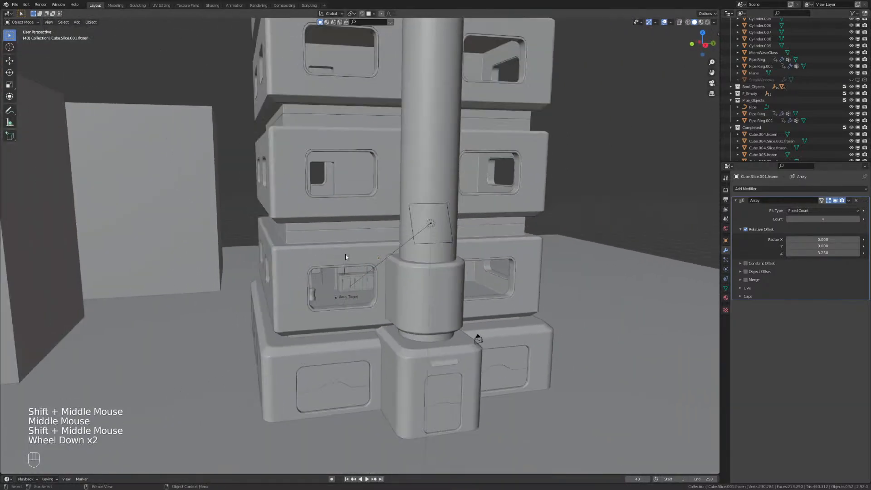
middle_click_drag(401, 280, 443, 285)
left_click(435, 279, "shift")
left_click(431, 278)
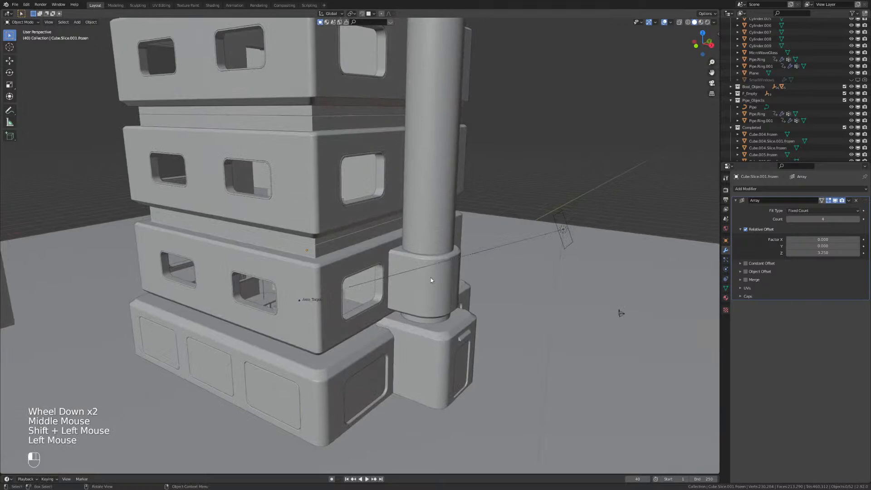
middle_click_drag(448, 252, 334, 272, "shift")
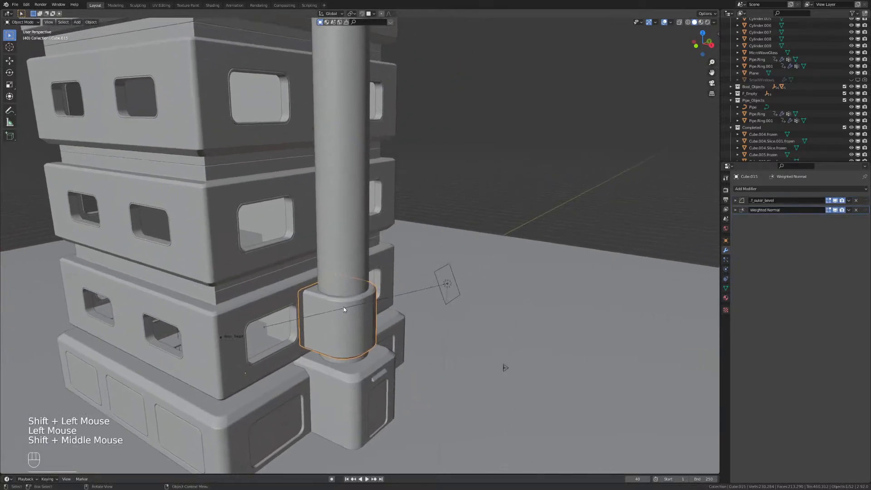
key("shift+d")
right_click(330, 277)
key("g")
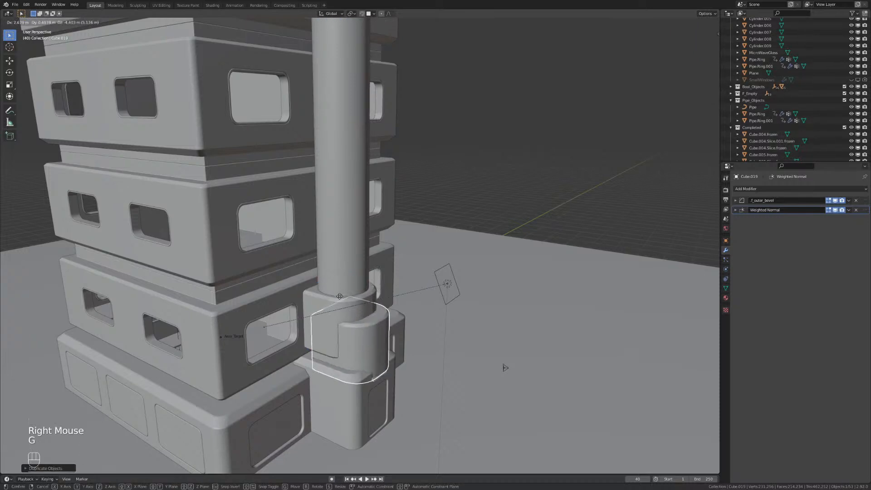
right_click(352, 302)
key("Delete")
Select the collar around the base of the vertical pipe and add an Array modifier with relative X offset 0.
left_click(360, 323)
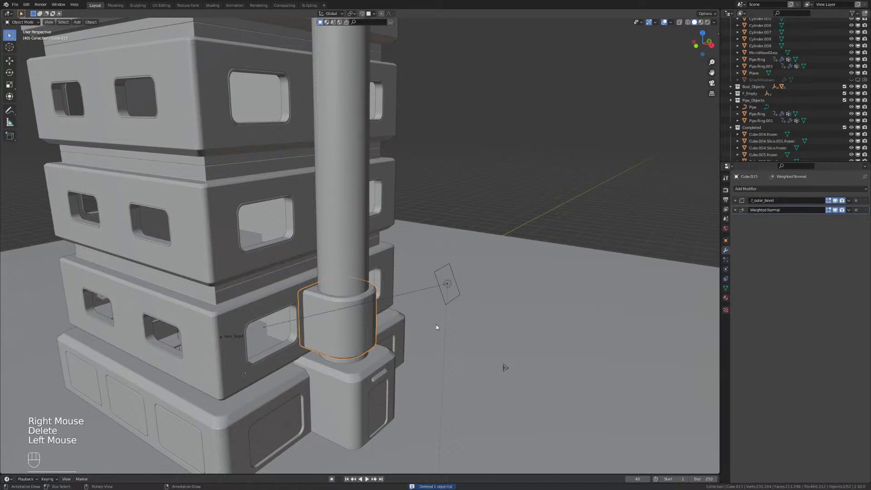
middle_click_drag(437, 325, 485, 308, "shift")
left_click(769, 193)
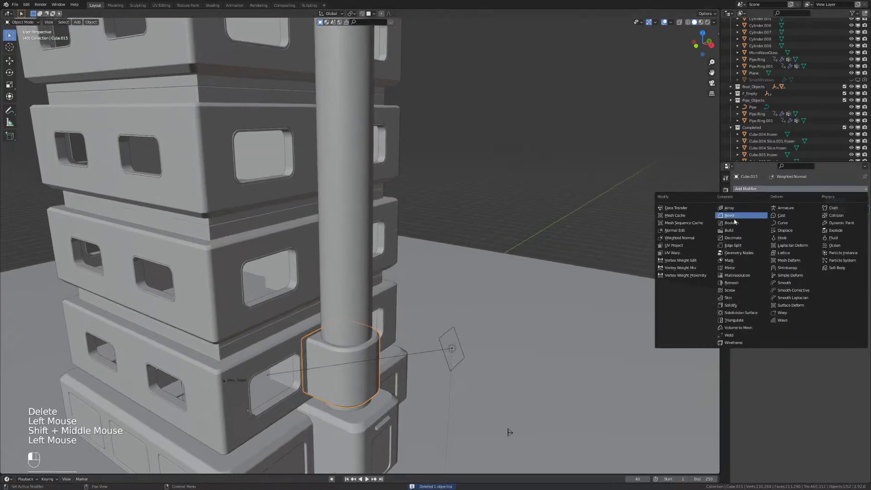
left_click(742, 207)
double_click(817, 258)
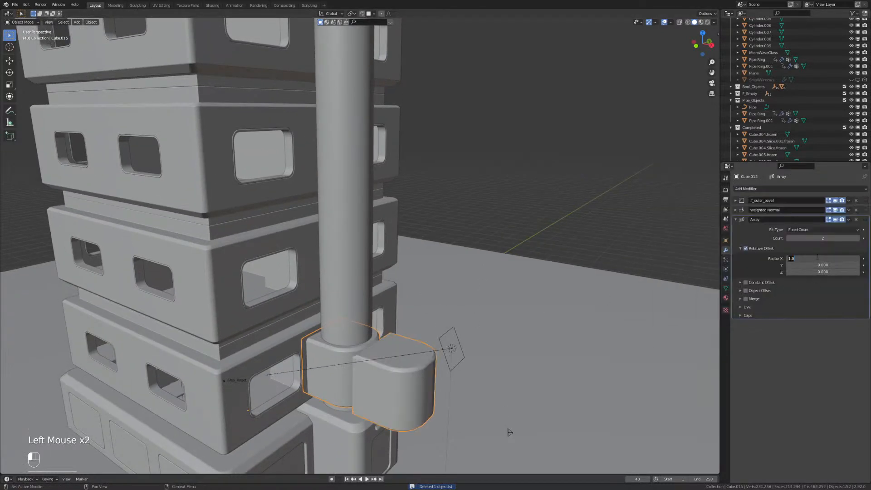
type("0")
key("Return")
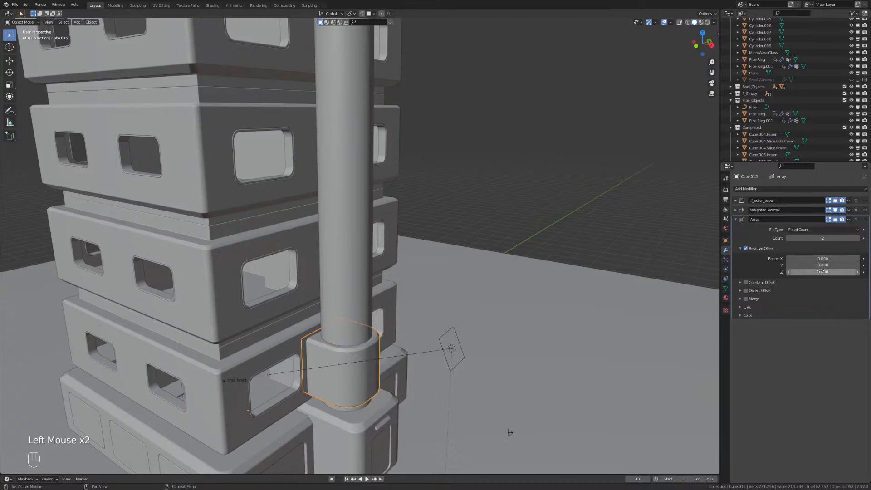
Set the collar array's relative Z offset to 1.5 and its count to 4.
left_click(824, 271)
type("1")
key("Return")
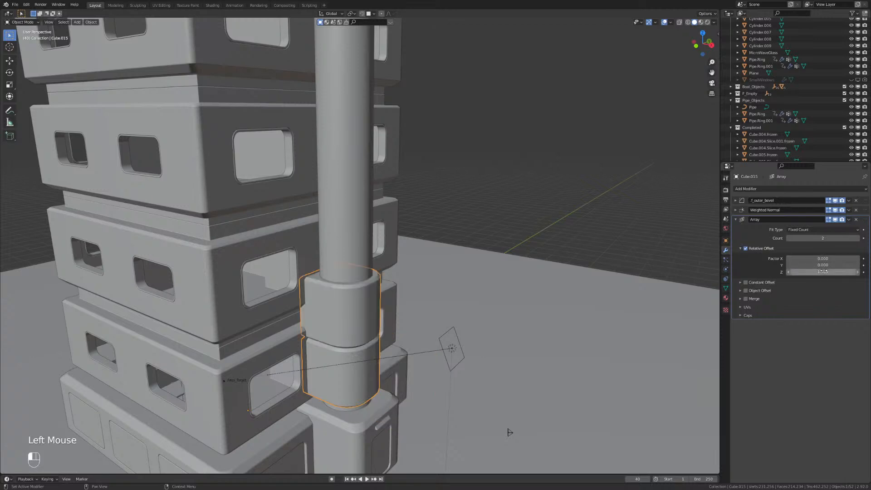
double_click(817, 271)
type("1.5")
key("Return")
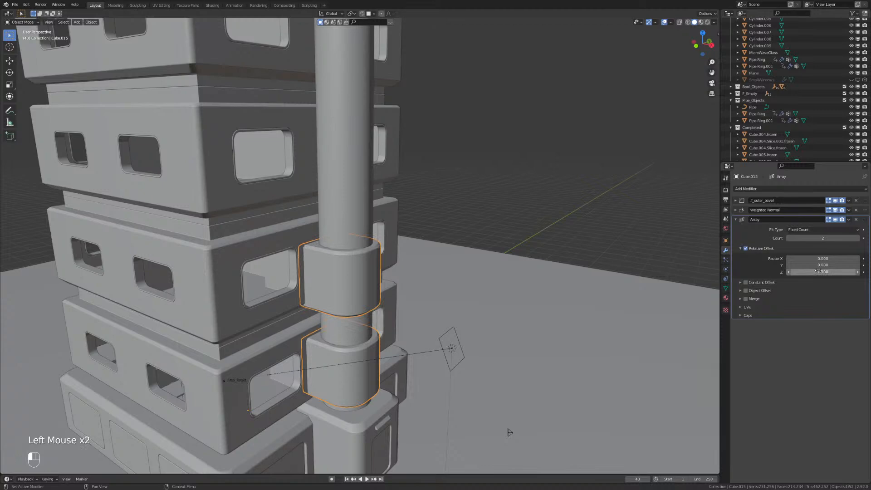
left_click(857, 239)
left_click(858, 238)
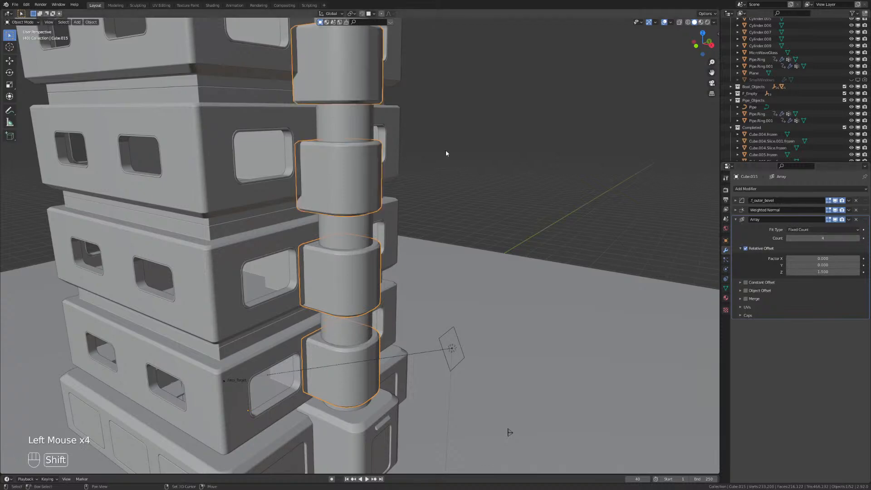
Examine how the stacked collars sit against the storeys, from outside the tower and through its interior.
middle_click_drag(446, 151, 445, 323, "shift")
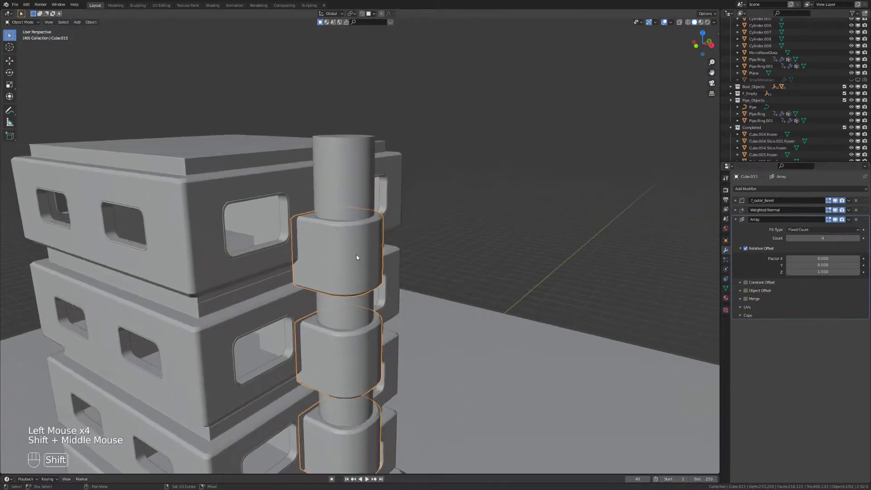
middle_click_drag(357, 258, 371, 245, "shift")
middle_click_drag(370, 245, 296, 194)
middle_click_drag(330, 235, 356, 266)
scroll(312, 227, "up", 2)
scroll(356, 266, "up", 2)
middle_click_drag(245, 208, 312, 282, "shift")
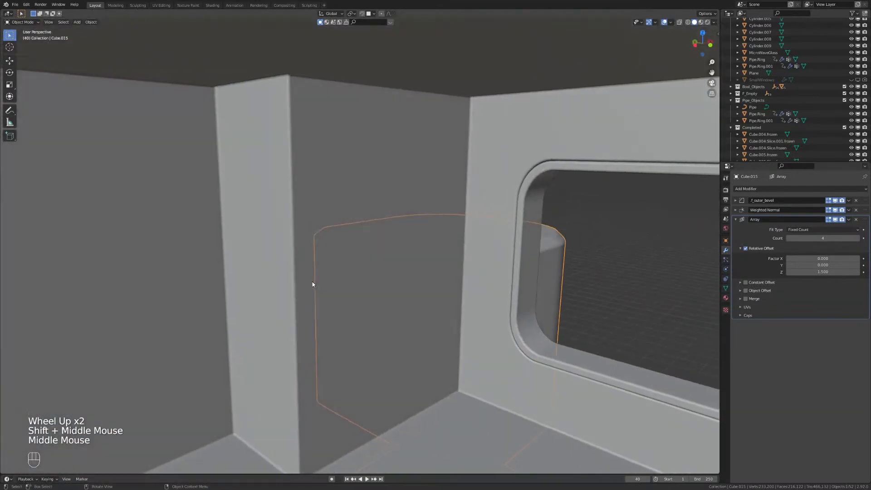
middle_click_drag(426, 290, 322, 357, "shift")
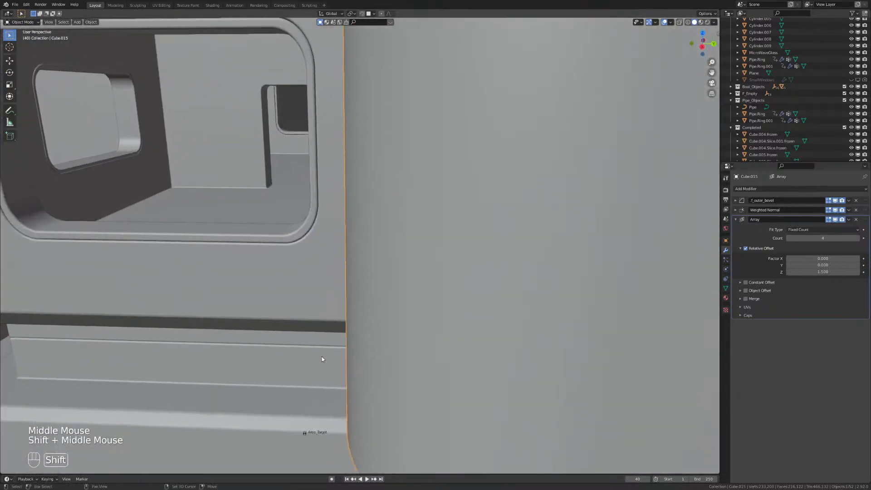
scroll(374, 335, "down", 3)
In the right orthographic view, raise the collar array's relative Z offset to 1.65 to line the collars up with the storeys.
key("KP_1")
key("KP_3")
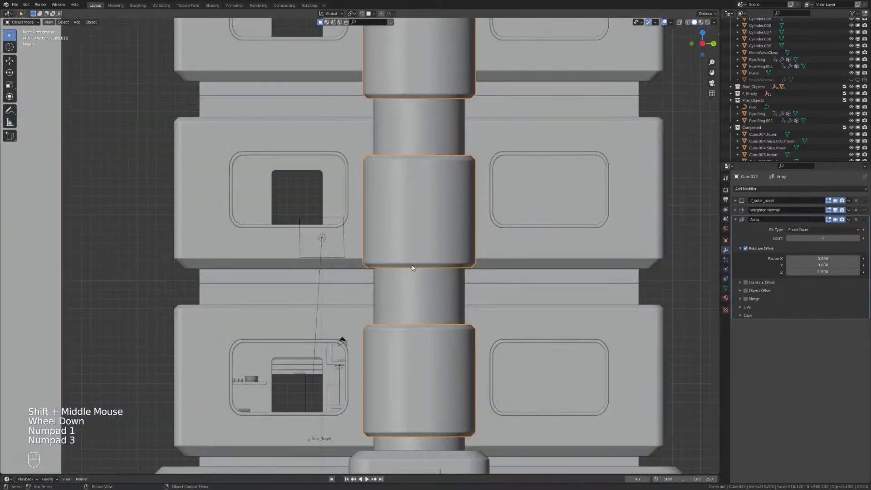
scroll(438, 224, "down", 2, "shift")
middle_click_drag(437, 224, 421, 248, "shift")
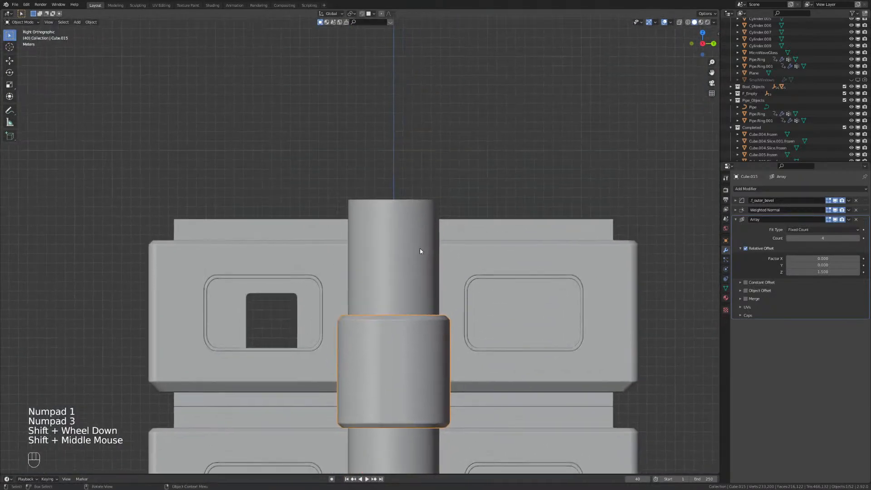
scroll(420, 249, "up", 2)
left_click_drag(823, 272, 835, 271, "shift")
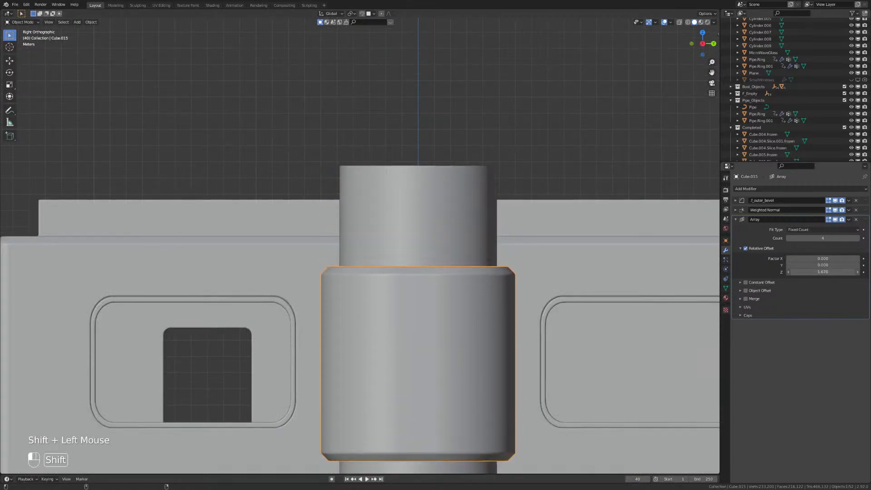
scroll(474, 342, "down", 2)
middle_click_drag(474, 344, 464, 285, "shift")
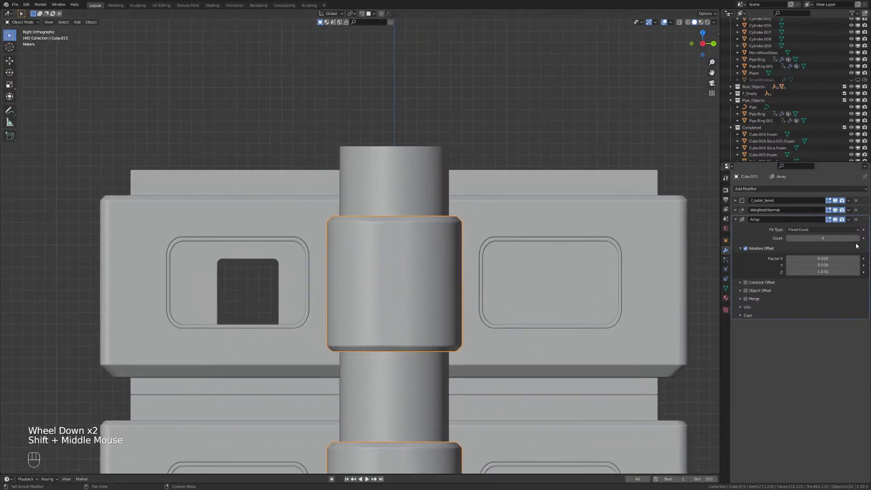
left_click_drag(834, 272, 829, 272, "shift")
Deselect the collars and examine the tower with its pipe from base to top.
mouse_move(431, 324)
middle_mouse_down()
mouse_move(471, 335)
mouse_move(443, 331)
middle_mouse_up()
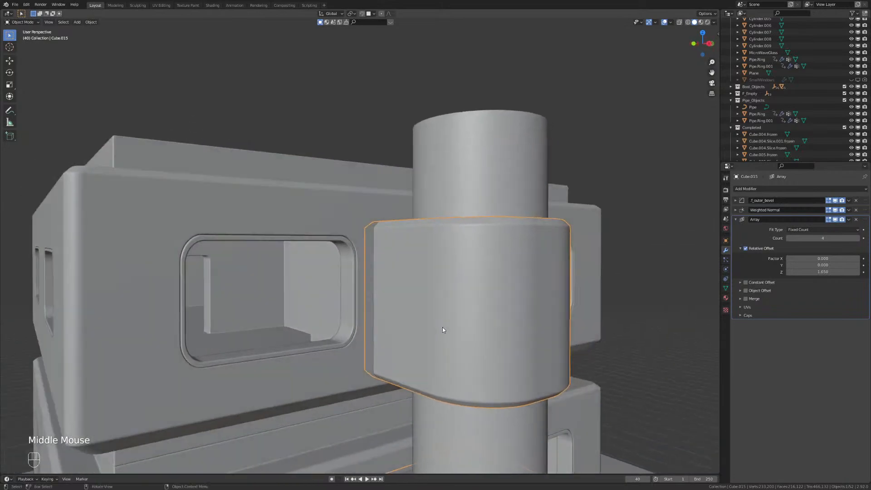
scroll(552, 320, "down", 2)
left_click(585, 274)
middle_click_drag(584, 274, 519, 131, "shift")
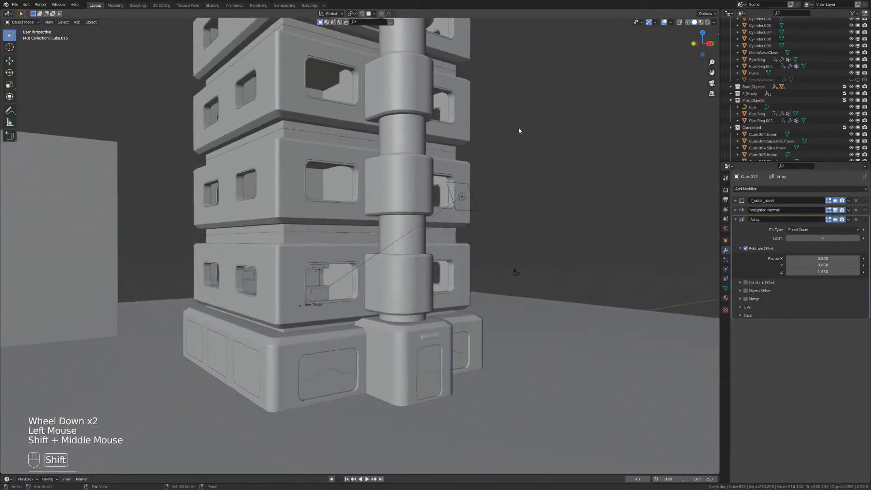
middle_click_drag(484, 191, 490, 282, "shift")
middle_click_drag(452, 248, 403, 220)
Inspect the pipe and its collars at close range down to the base block, leaving nothing selected.
left_click(377, 212)
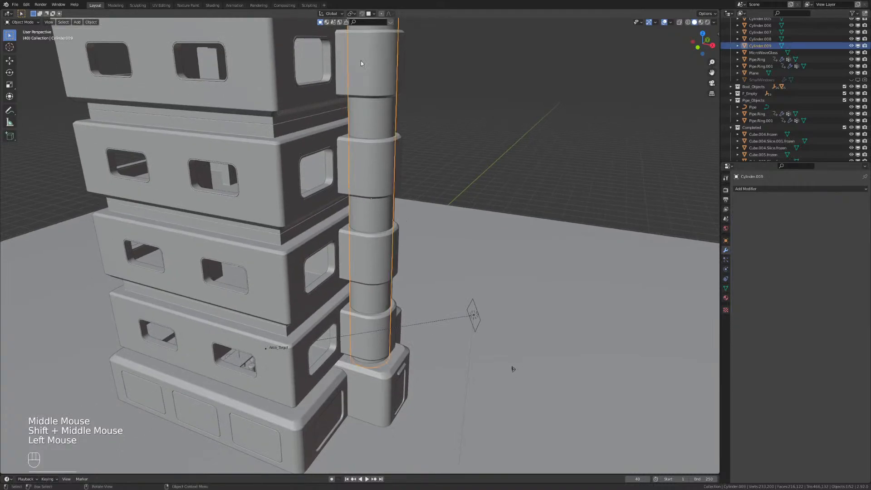
middle_click_drag(426, 142, 412, 252, "shift")
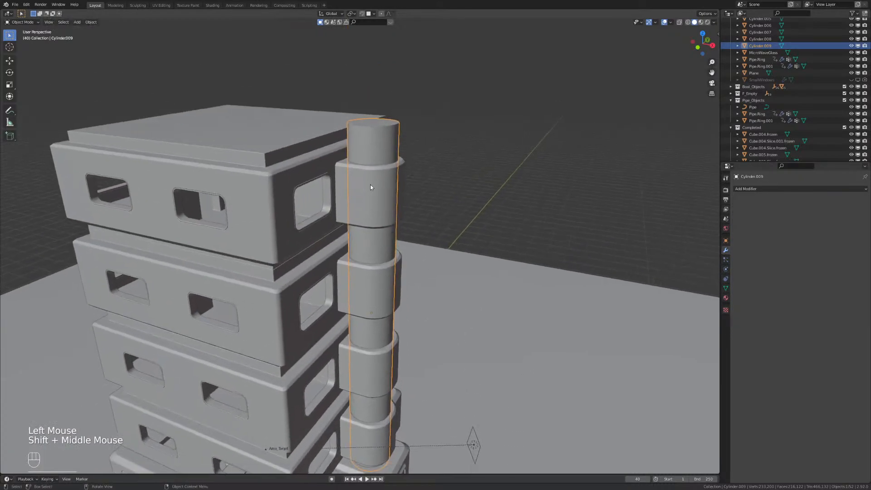
left_click(371, 187)
middle_click_drag(370, 187, 431, 208, "shift")
scroll(396, 251, "up", 2)
middle_click_drag(397, 251, 350, 119)
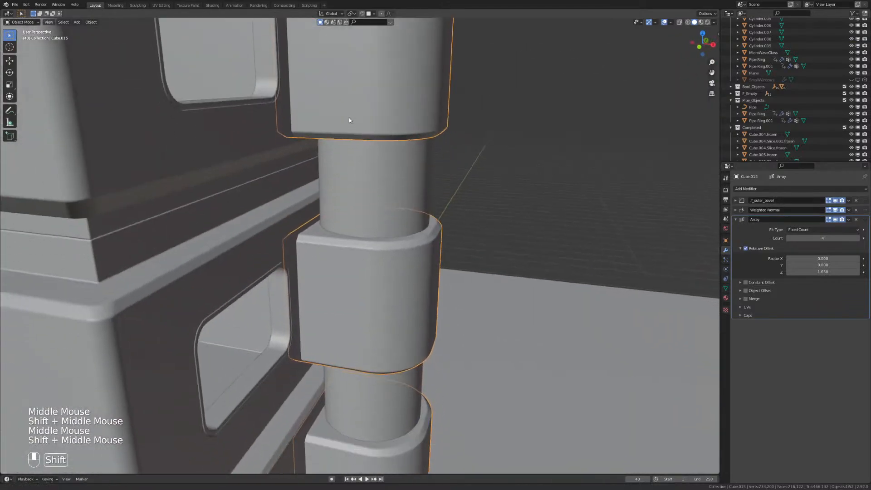
middle_click_drag(385, 216, 402, 54, "shift")
mouse_move(404, 202)
middle_mouse_down("shift")
mouse_move(405, 128)
mouse_move(386, 433)
mouse_move(396, 216)
middle_mouse_up("shift")
middle_click_drag(442, 258, 429, 237)
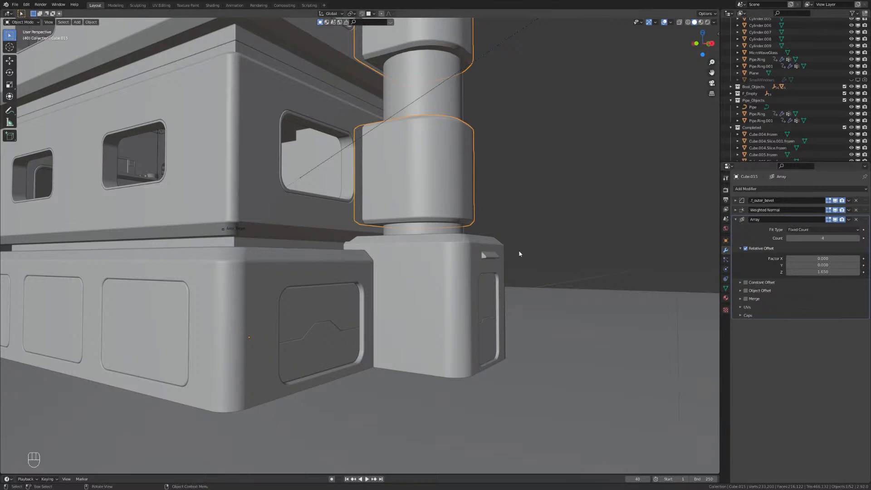
left_click(520, 180)
middle_click_drag(521, 180, 379, 291, "shift")
middle_click_drag(379, 290, 437, 290, "shift")
Lock the scene camera to the view, reframe it on a higher storey beside the pipe, and unlock it.
key("KP_0")
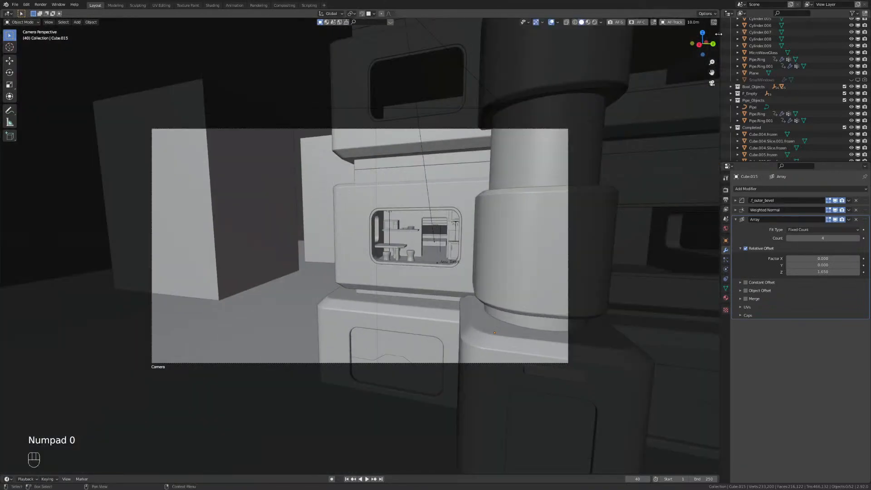
left_click_drag(718, 34, 598, 36)
left_click(640, 93)
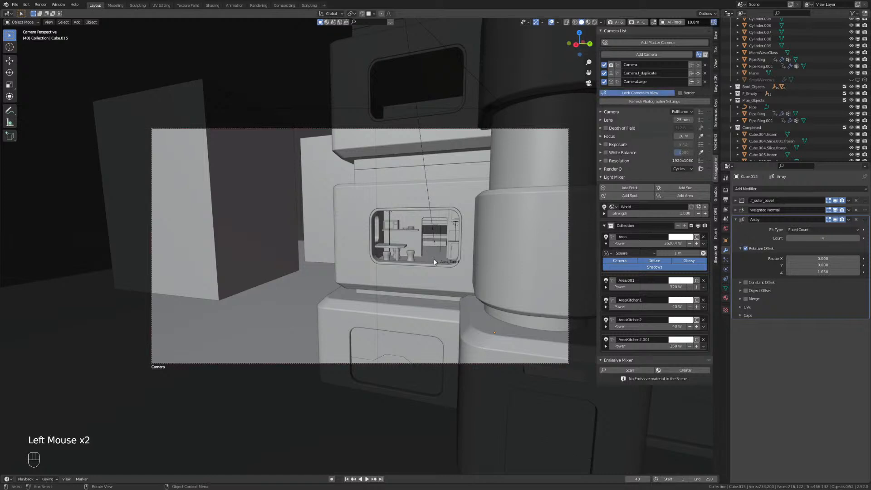
middle_click_drag(434, 262, 408, 111, "shift")
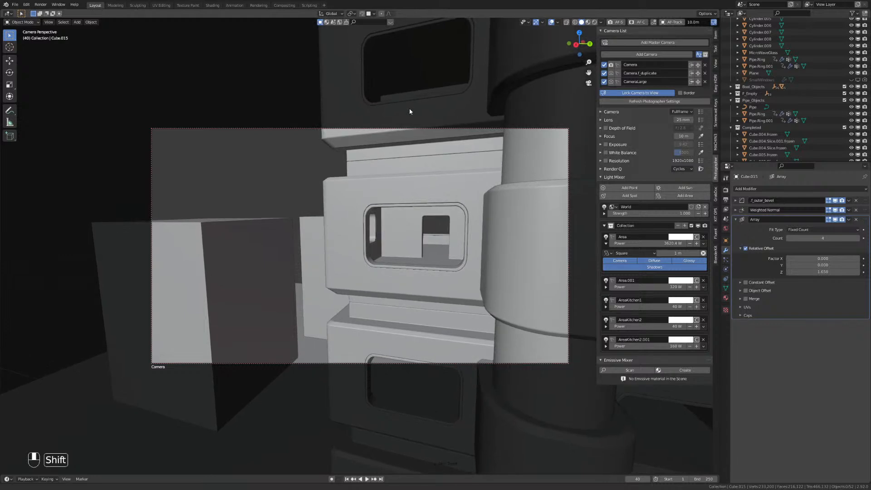
left_click(626, 93)
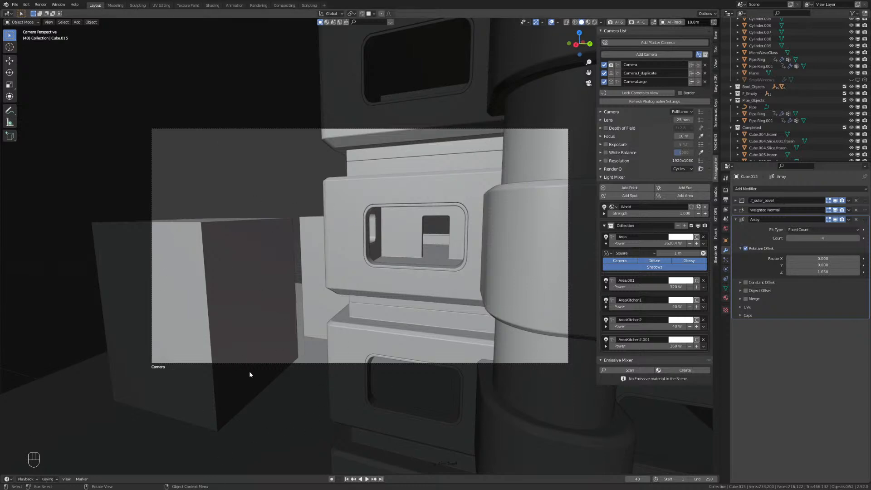
Delete the Camera.f_duplicate camera and make CameraLarge the active view.
middle_click_drag(347, 374, 437, 374)
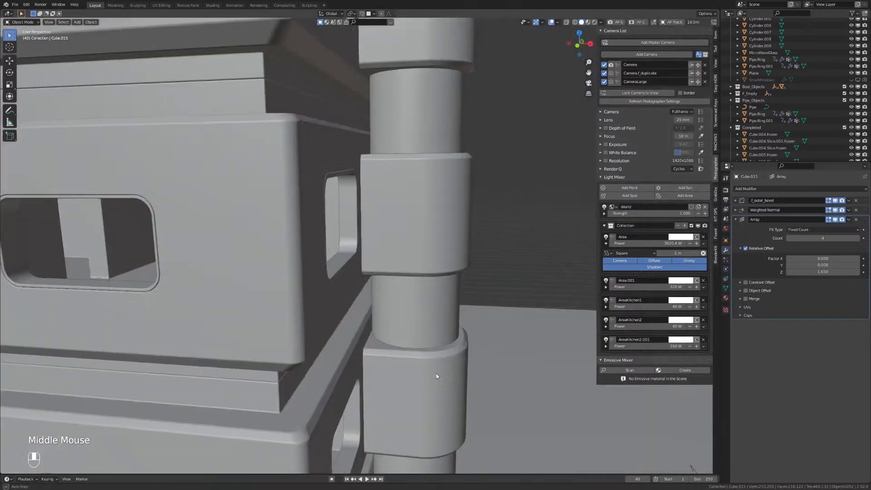
key("KP_0")
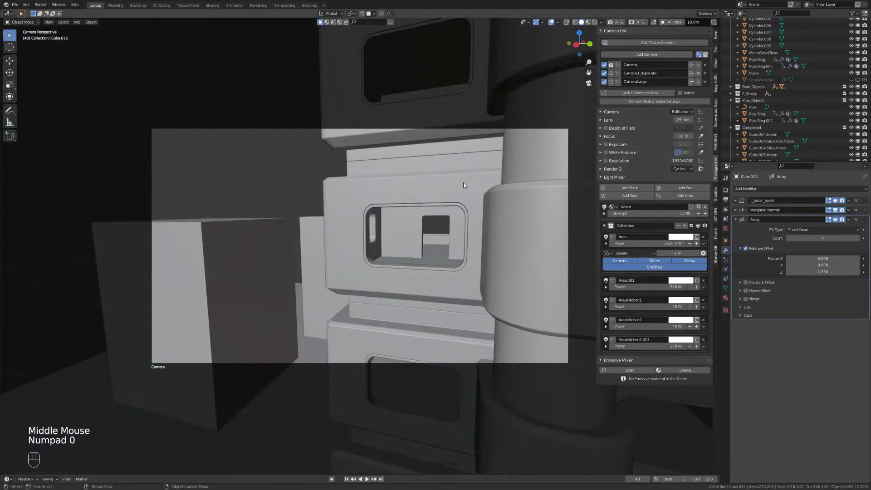
left_click(612, 73)
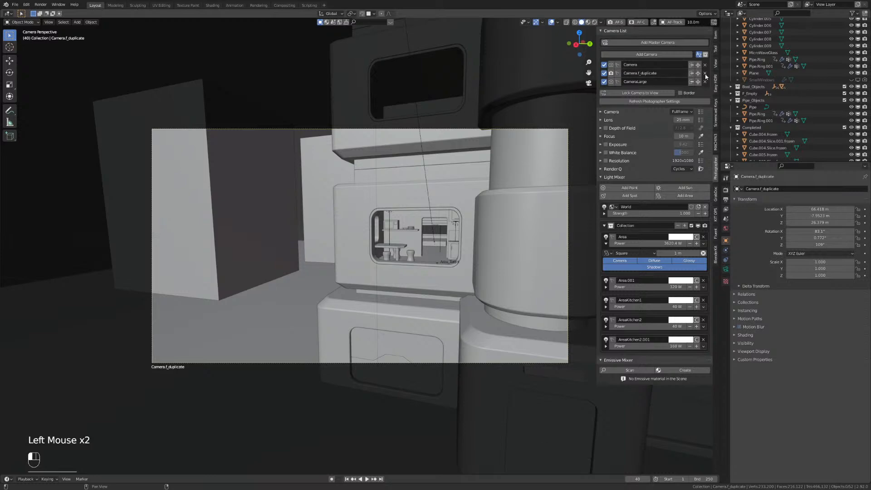
left_click(705, 73)
left_click(612, 73)
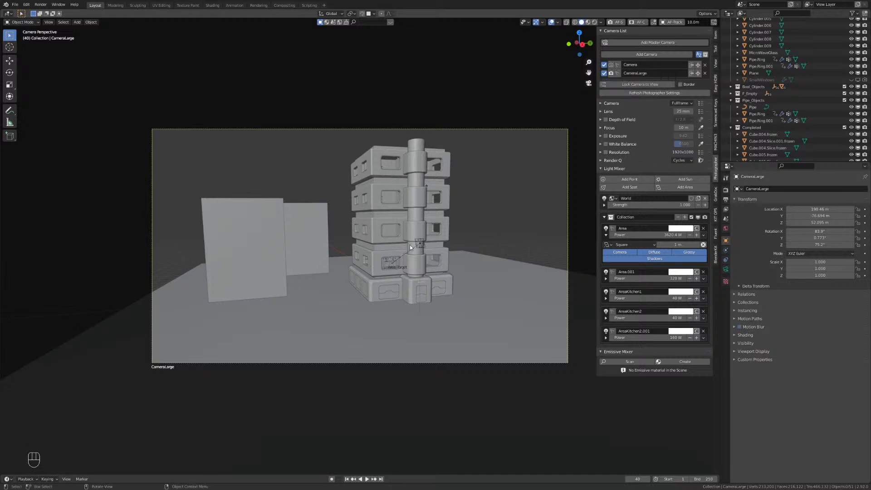
Lock CameraLarge to the view, reframe it closer on the whole tower beside the two plain blocks, and unlock it.
left_click(640, 84)
middle_click_drag(398, 241, 415, 260, "shift")
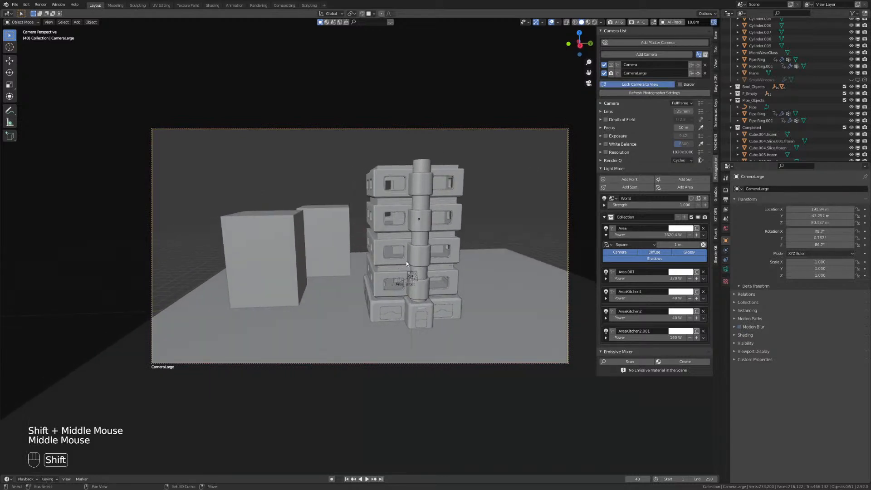
scroll(420, 257, "up", 1, "shift")
scroll(420, 257, "up", 2)
scroll(416, 261, "down", 1)
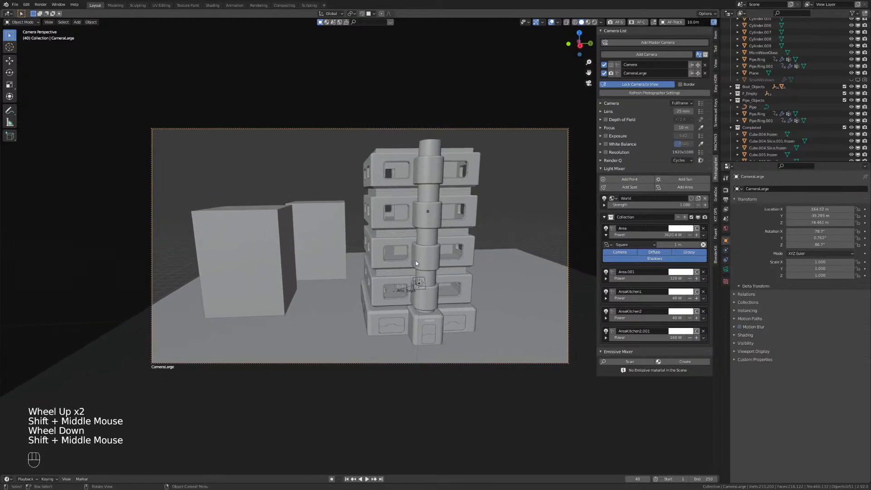
left_click(307, 311)
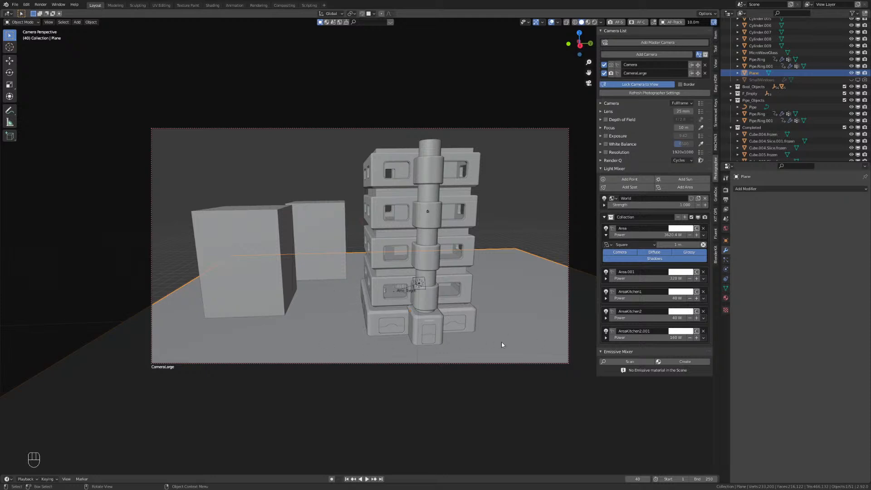
mouse_move(405, 265)
middle_mouse_down()
mouse_move(393, 261)
mouse_move(409, 268)
mouse_move(411, 280)
middle_mouse_up()
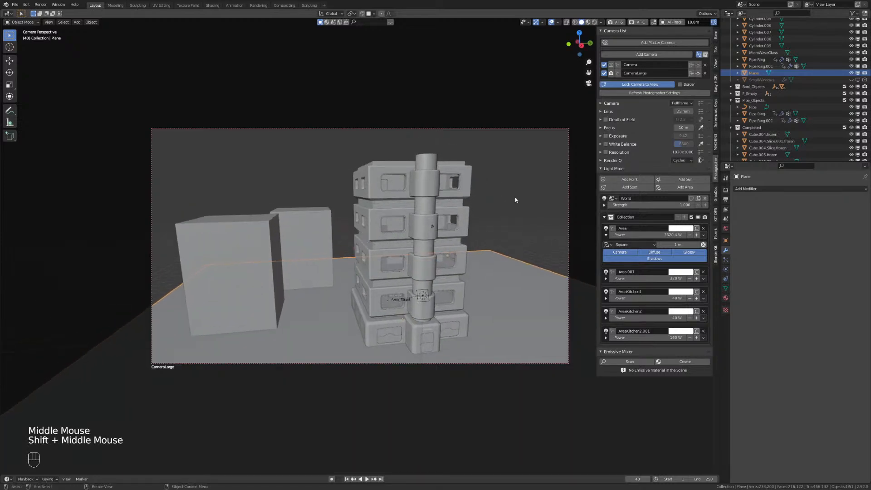
left_click(640, 84)
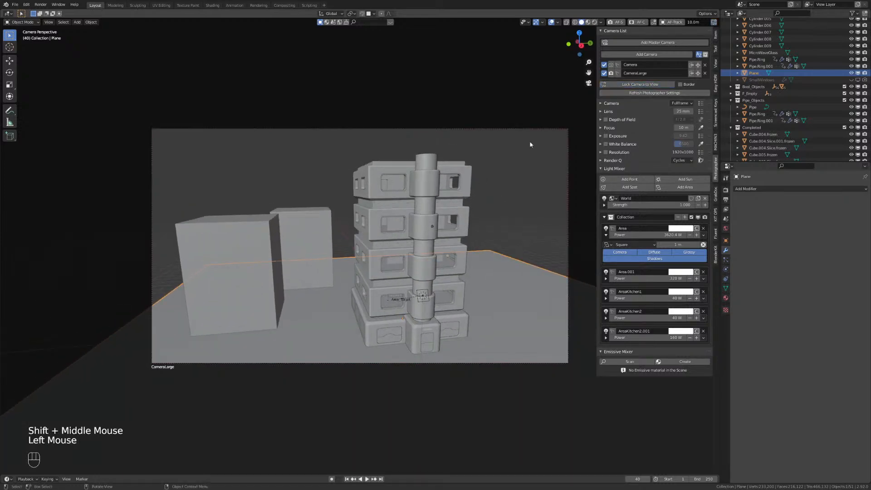
Examine the tower's storeys and pipe from several angles, then the furnished kitchen through its window.
middle_click_drag(526, 190, 498, 155)
scroll(495, 153, "up", 2)
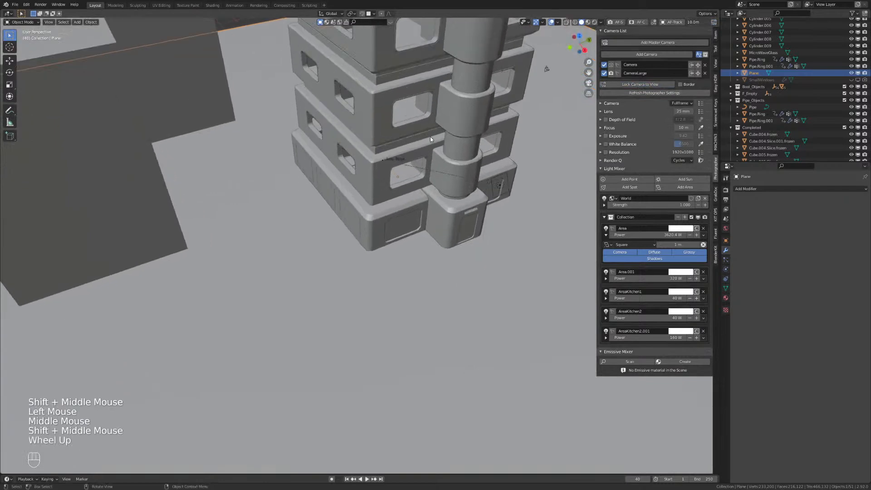
middle_click_drag(393, 226, 510, 247, "shift")
scroll(355, 292, "up", 1, "shift")
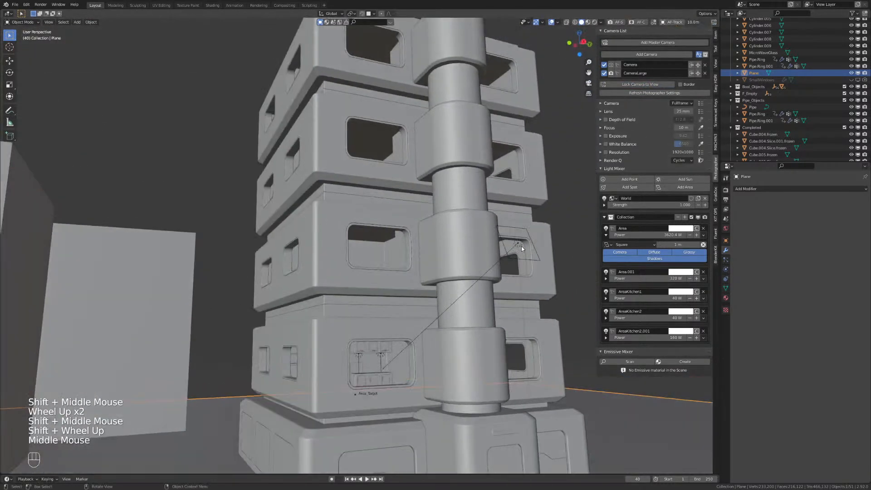
middle_click_drag(356, 279, 282, 145, "shift")
key("KP_0")
left_click(469, 231)
scroll(411, 167, "up", 2)
scroll(445, 233, "up", 6)
scroll(369, 262, "up", 2)
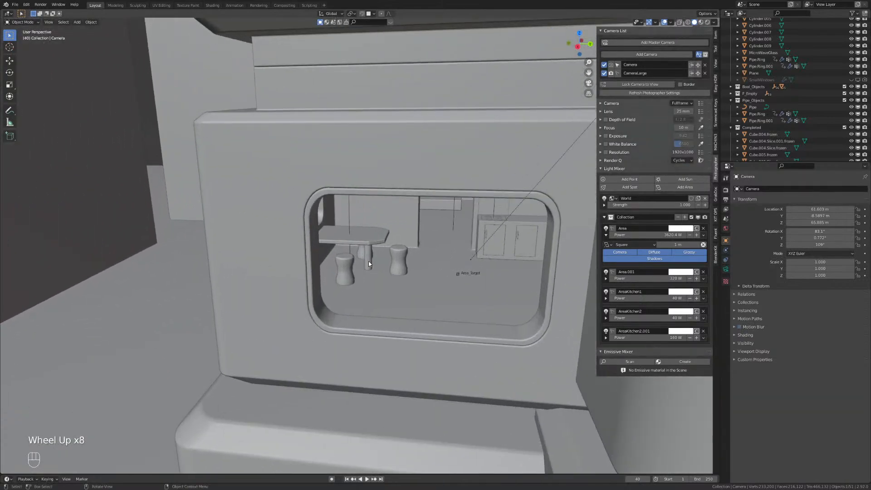
Select the three kitchen stools together with the table leg and the tabletop.
left_click(397, 265)
key("KP_Decimal")
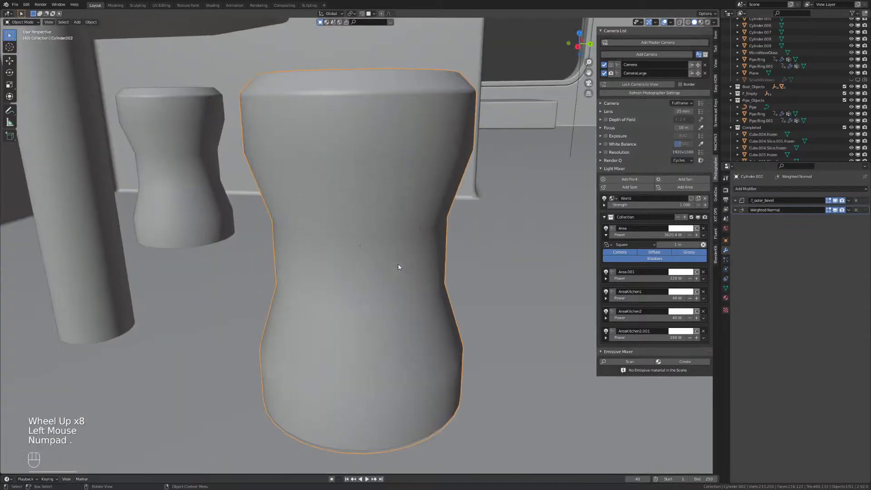
scroll(398, 263, "down", 2)
scroll(375, 273, "down", 1)
middle_click_drag(364, 273, 391, 266, "shift")
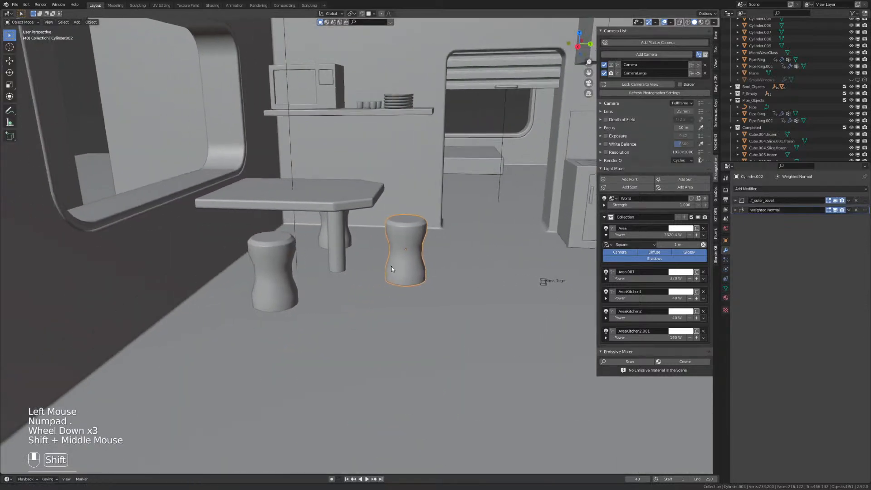
left_click(333, 228, "shift")
left_click(337, 255, "shift")
left_click(266, 270, "shift")
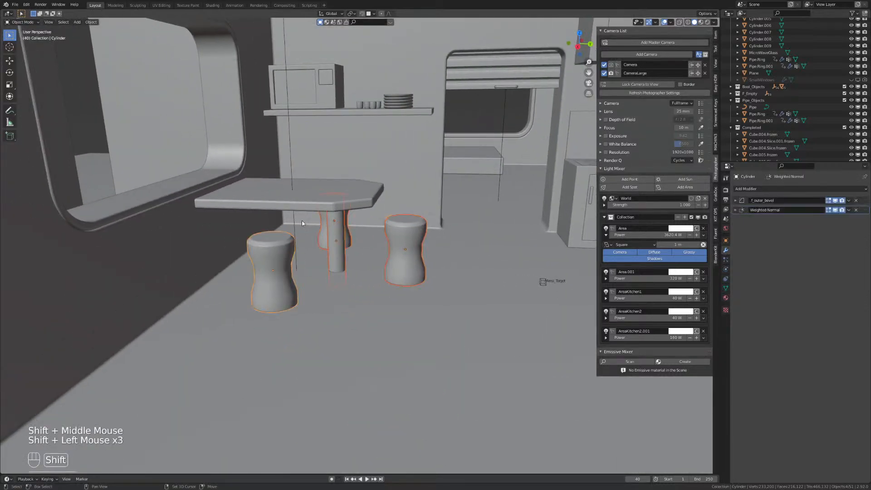
left_click(305, 186, "shift")
Add the wall shelf, the microwave parts, the cups and the stack of plates to the selection.
left_click(338, 112, "shift")
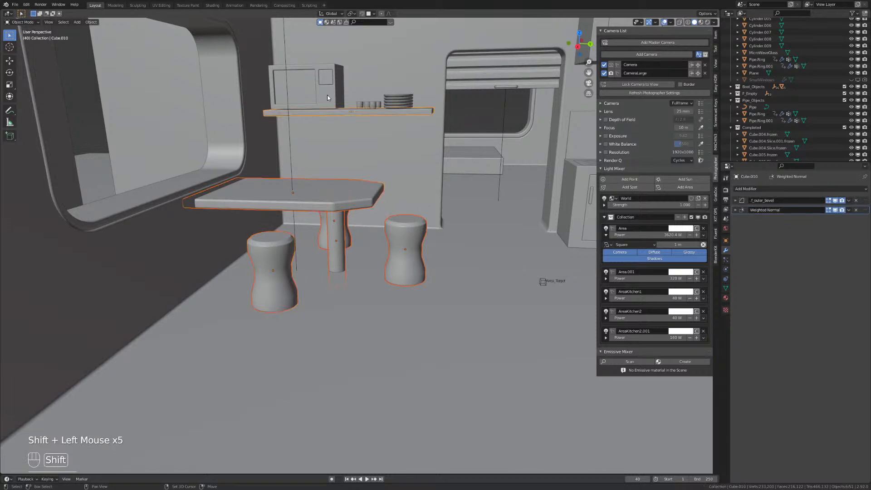
left_click(328, 82, "shift")
left_click(309, 80, "shift")
left_click(295, 89, "shift")
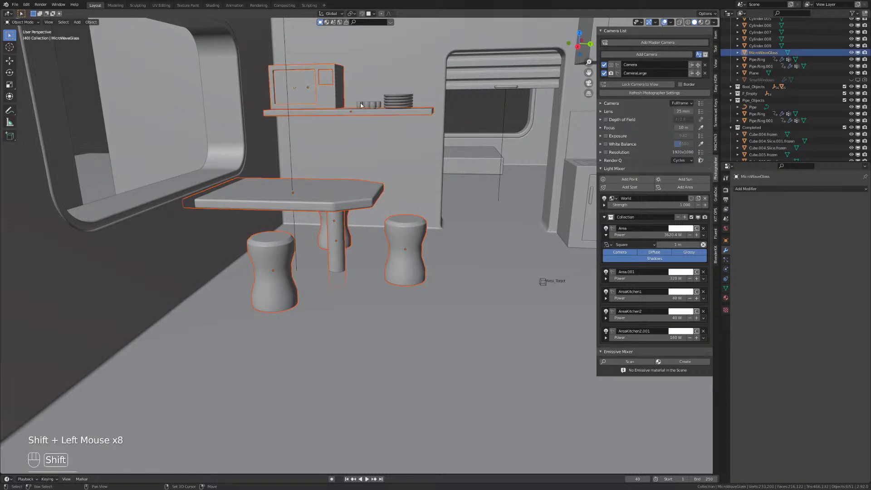
left_click(362, 104, "shift")
left_click(367, 104, "shift")
left_click(373, 106, "shift")
left_click(379, 105, "shift")
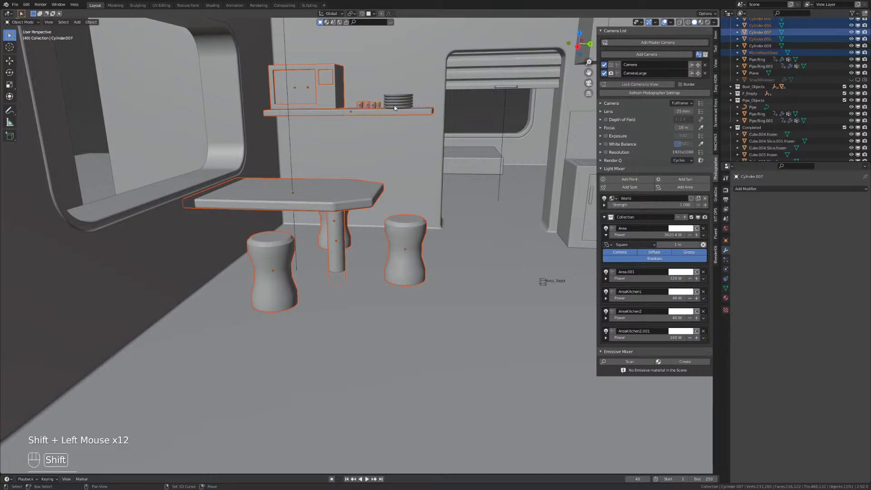
left_click(398, 99, "shift")
Add the long box below the rear window and the window shutter with its handle to the selection.
middle_click_drag(405, 118, 348, 224, "shift")
scroll(348, 224, "up", 1)
scroll(348, 226, "up", 1)
left_click(502, 138, "shift")
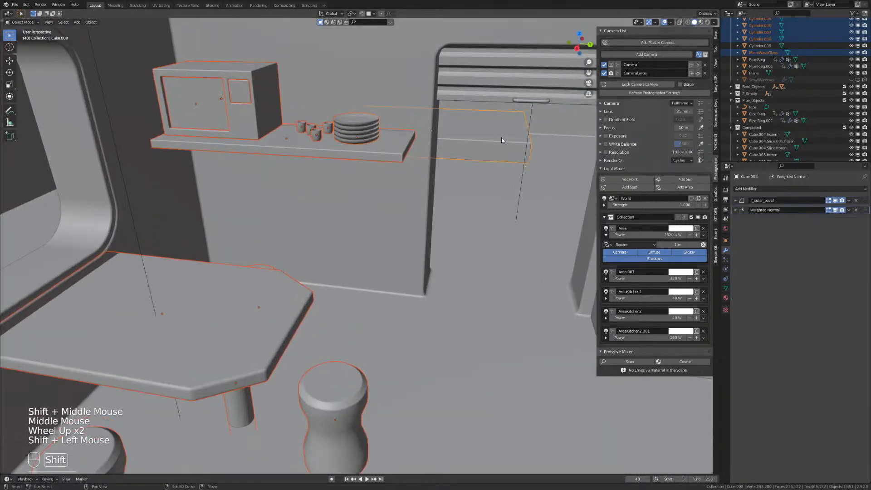
left_click(515, 99, "shift")
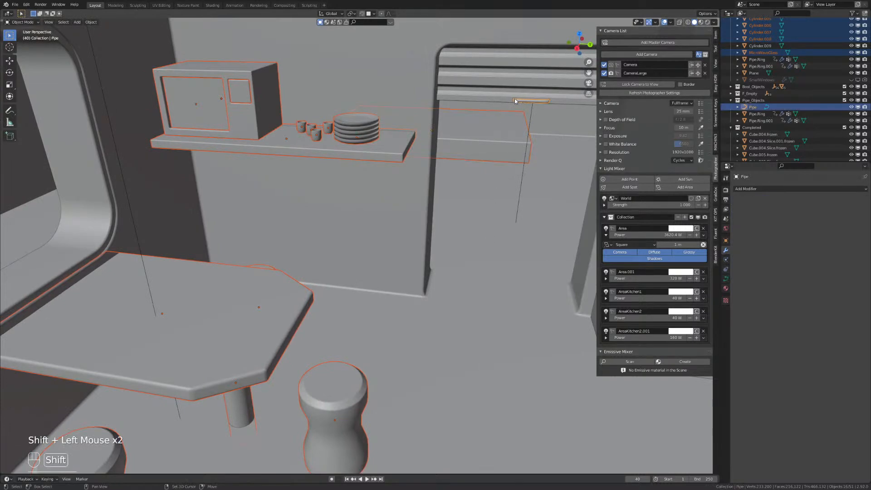
left_click(515, 99, "shift")
left_click(506, 100, "shift")
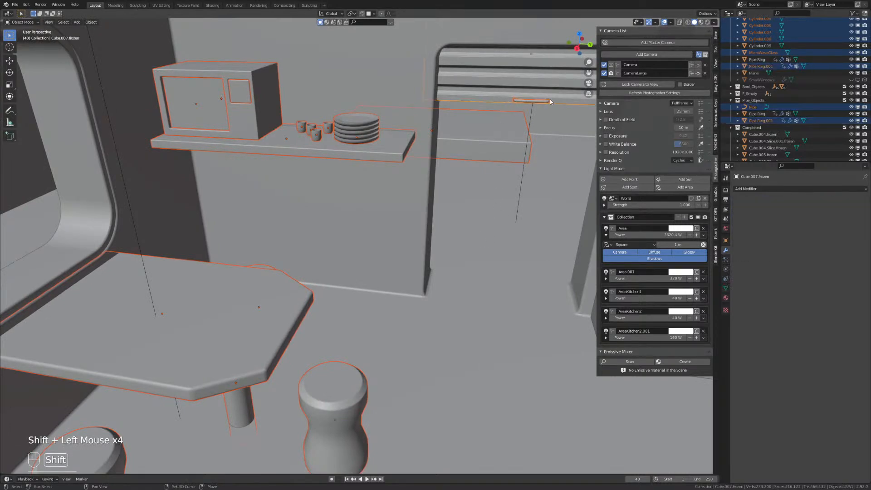
Add the lower kitchen cabinet with its doors, handles and hob to the selection.
middle_click_drag(534, 177, 116, 118, "shift")
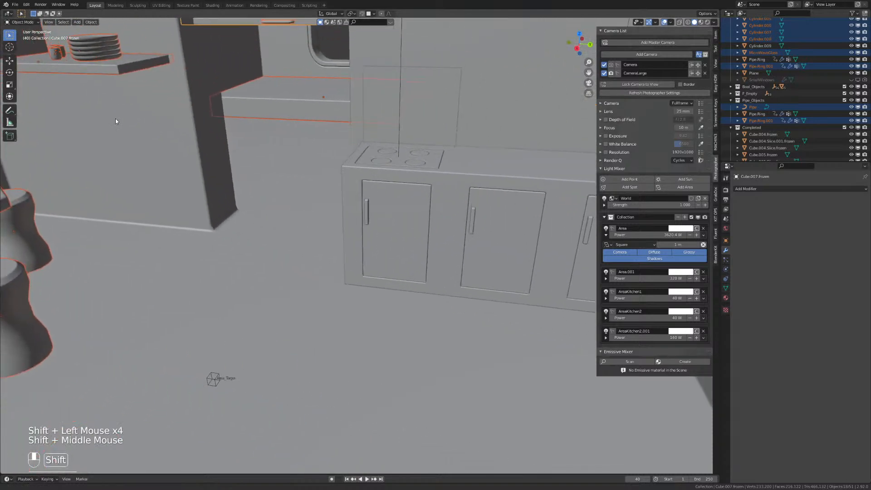
left_click(442, 198, "shift")
left_click(471, 210, "shift")
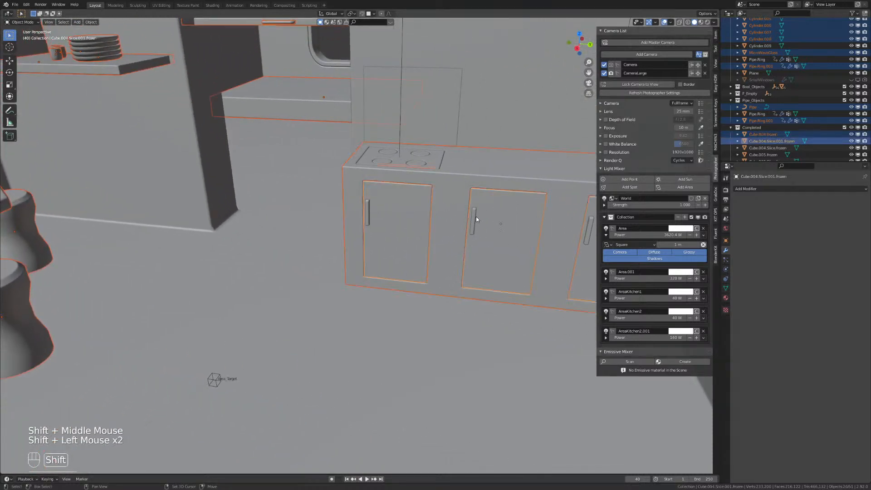
left_click(473, 217, "shift")
left_click(418, 163, "shift")
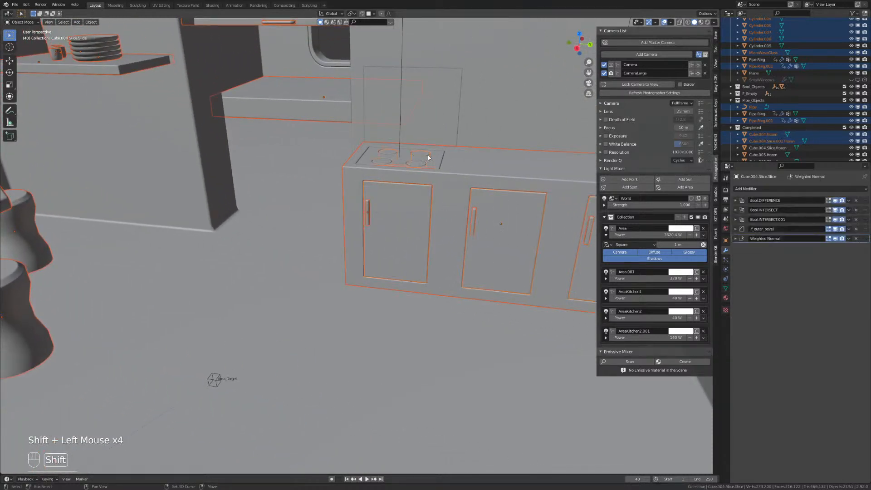
left_click(438, 160, "shift")
Add the overhead cabinets with their doors and handles, plus the shutter slats, to the selection.
middle_click_drag(422, 142, 358, 273, "shift")
left_click(349, 110, "shift")
left_click(342, 111, "shift")
left_click(341, 110, "shift")
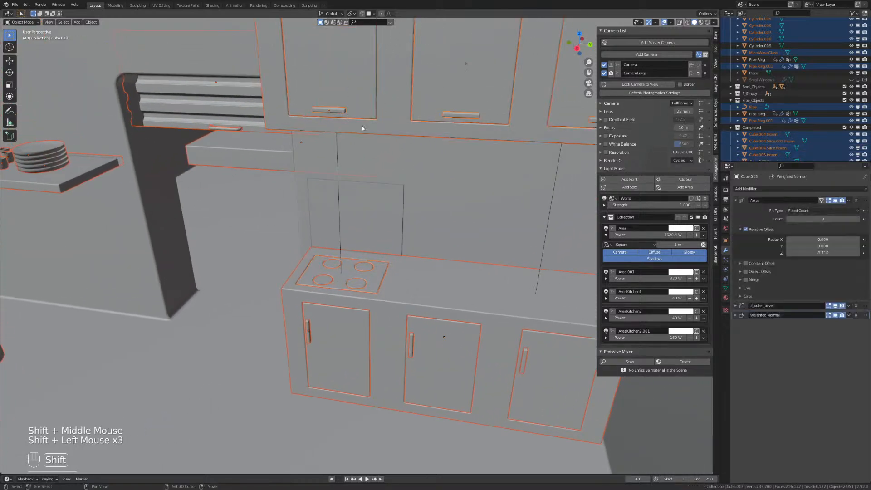
Add the two area lights under the overhead cabinets, the one near the rear window and the one above the table to the selection.
middle_click_drag(361, 126, 364, 160)
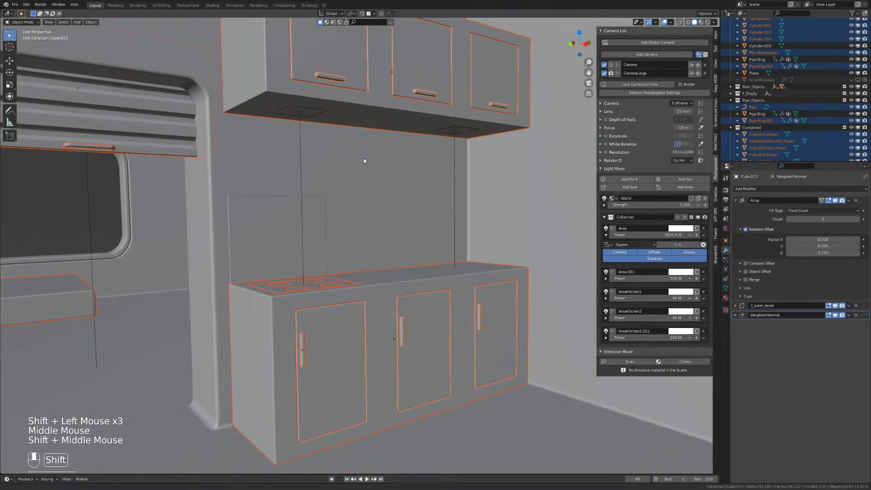
left_click(300, 112, "shift")
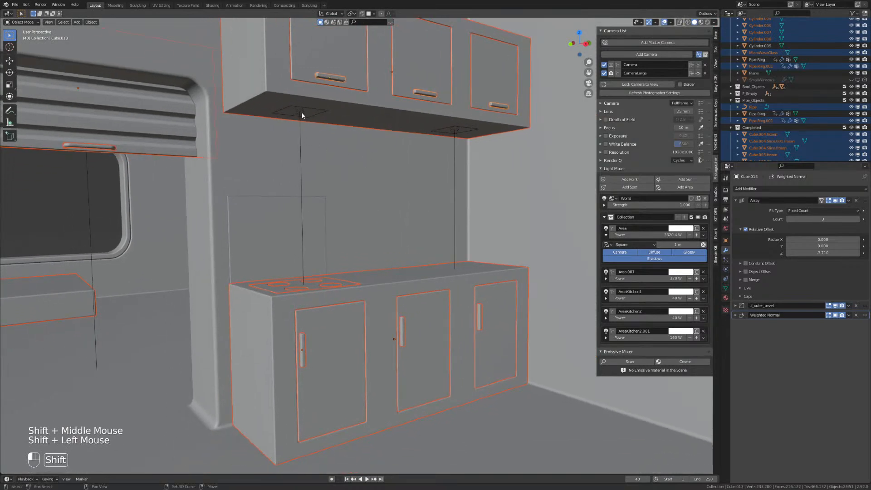
left_click(455, 130, "shift")
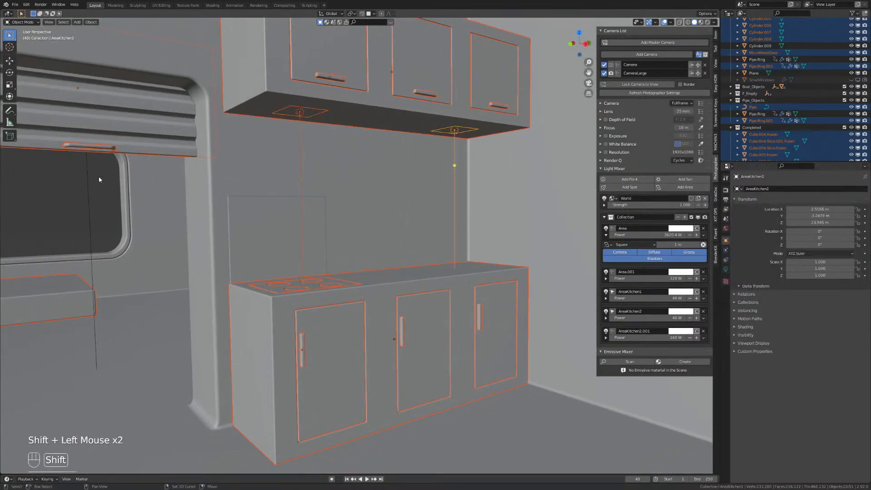
left_click(88, 169, "shift")
middle_click_drag(153, 239, 269, 265, "shift")
scroll(327, 257, "down", 4)
middle_click_drag(328, 256, 425, 184, "shift")
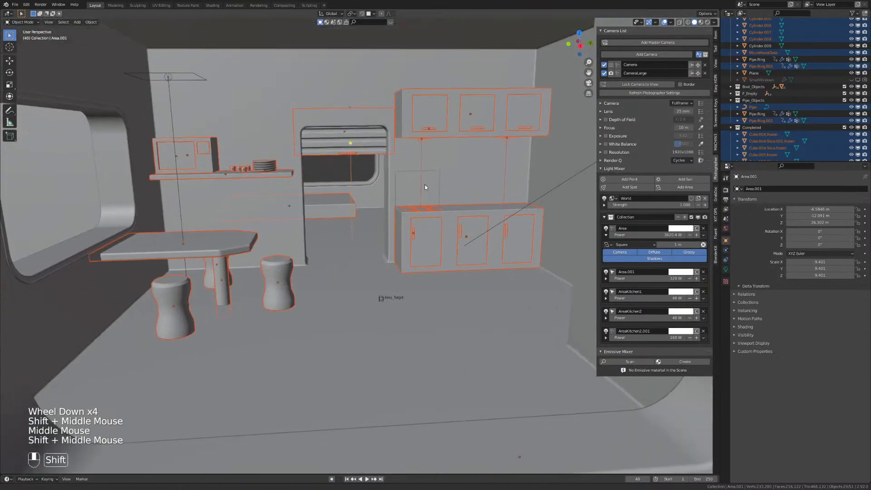
left_click(168, 80, "shift")
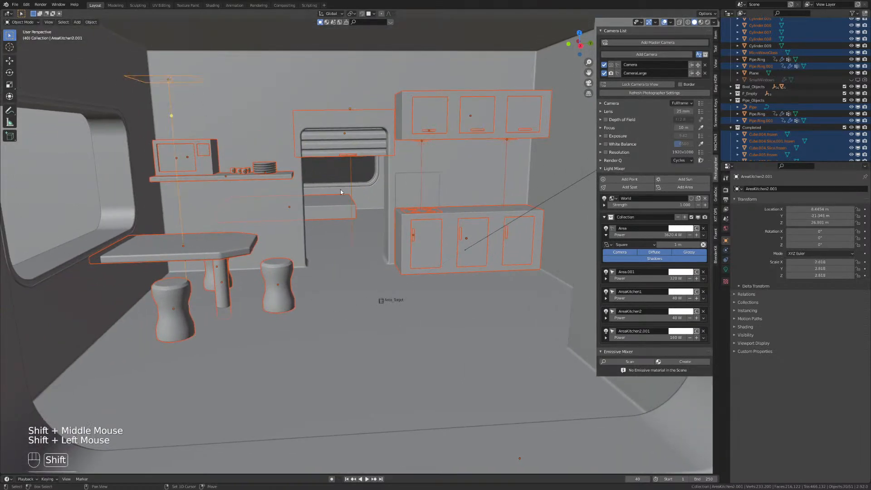
Add the large area light outside the tower to the selected kitchen objects.
middle_click_drag(378, 231, 321, 226, "shift")
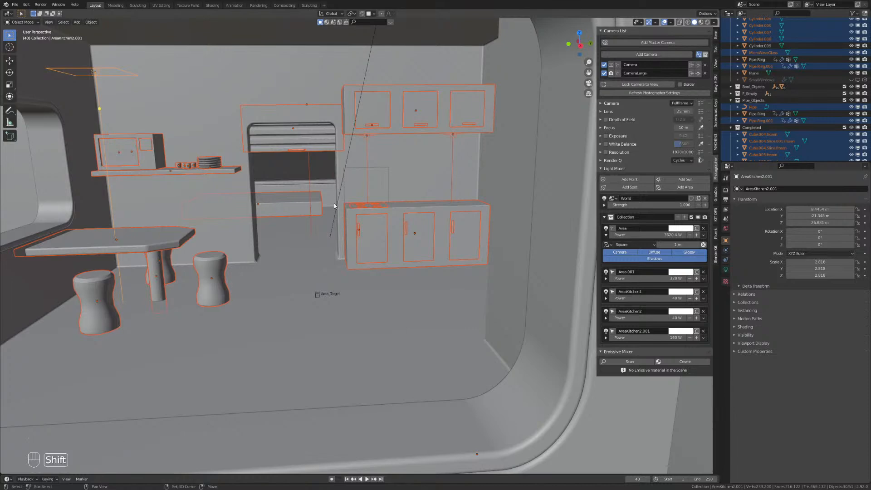
scroll(334, 203, "down", 3)
middle_click_drag(350, 185, 218, 236, "shift")
middle_click_drag(218, 236, 431, 211, "shift")
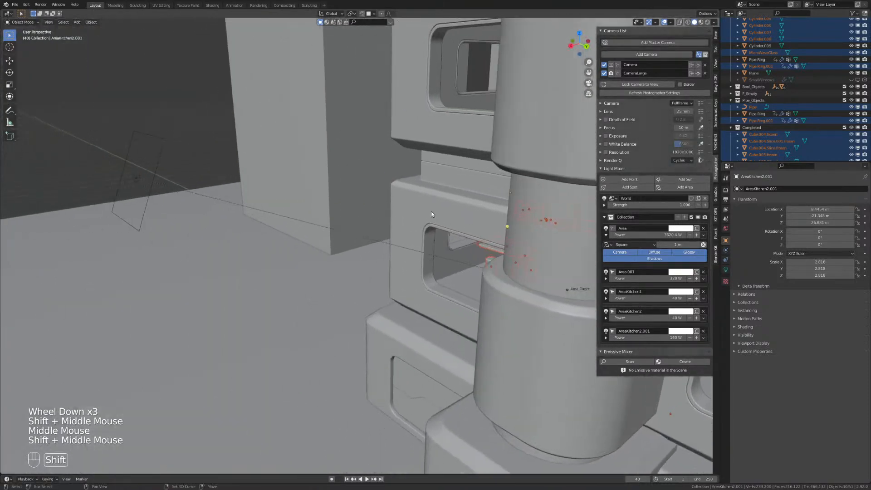
left_click(137, 179, "shift")
middle_click_drag(316, 238, 300, 246)
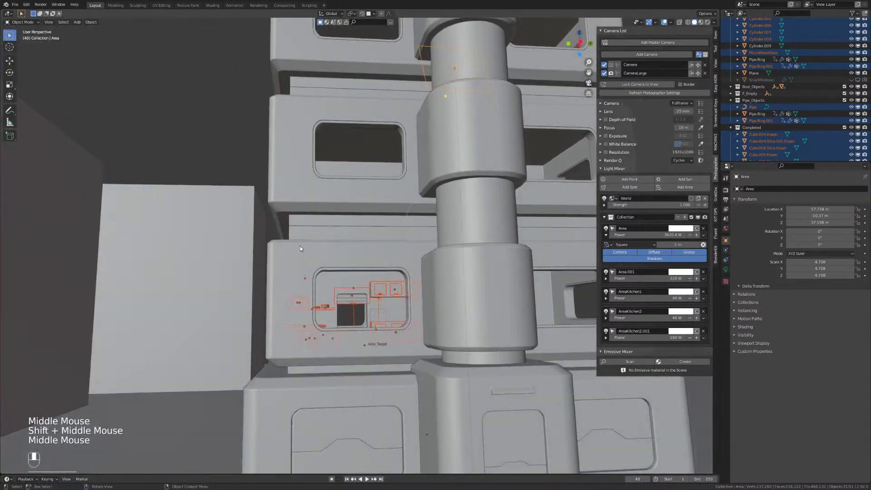
Add the panel behind the hob to the selection and raise the whole kitchen set two storeys up the tower.
scroll(301, 246, "up", 3)
left_click(379, 349, "shift")
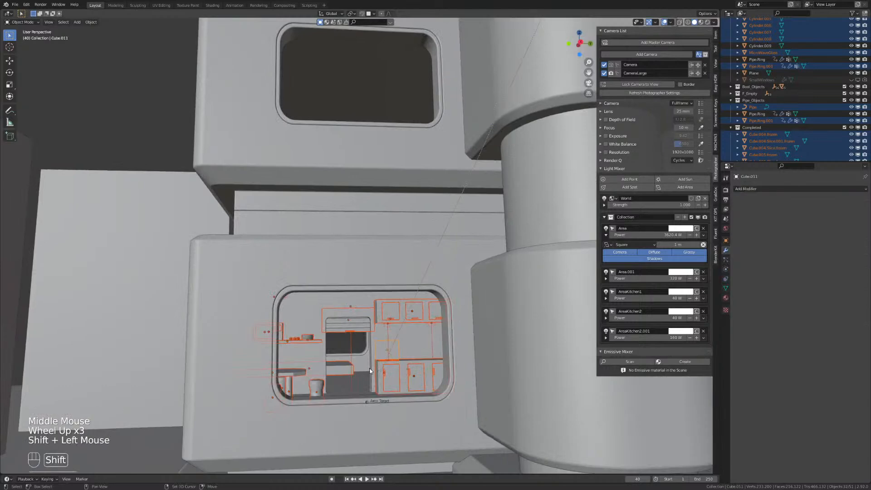
middle_click_drag(361, 355, 339, 311)
scroll(379, 365, "up", 1)
scroll(377, 365, "down", 2)
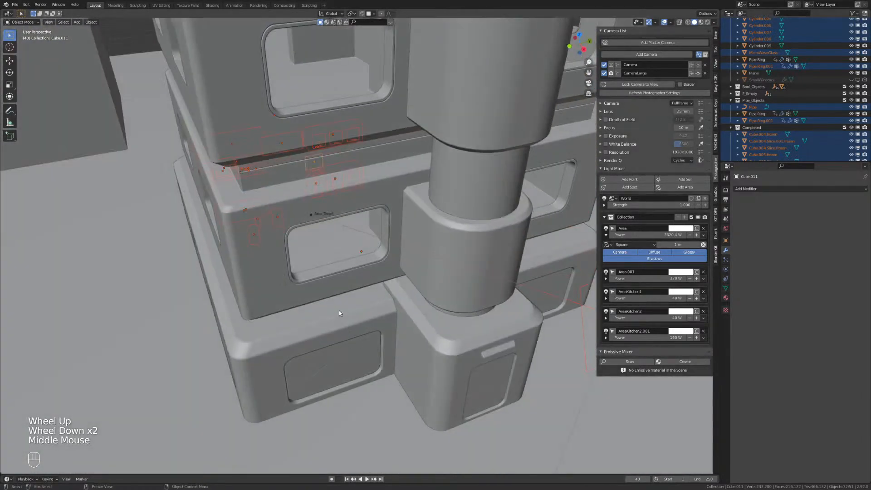
key("KP_0")
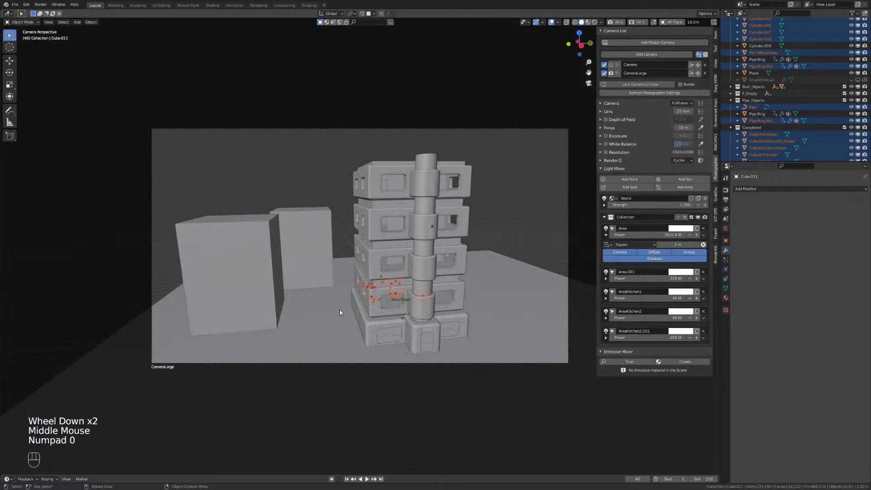
key("g")
key("z")
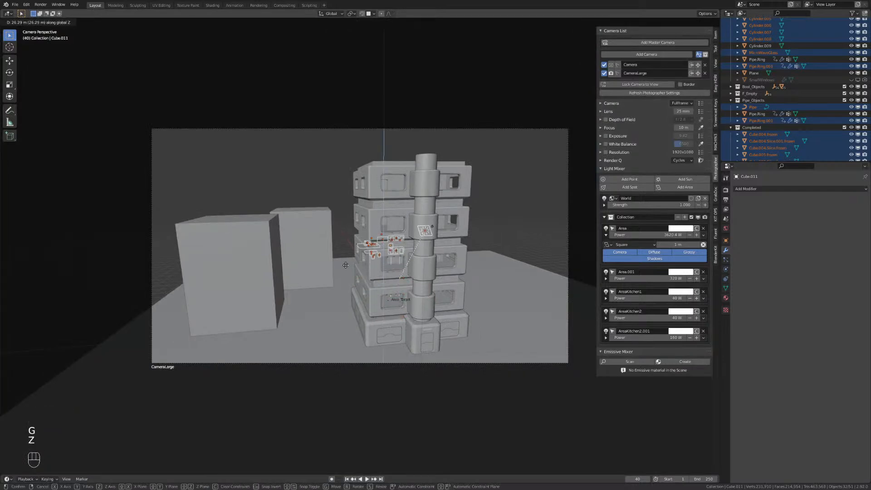
left_click(363, 246)
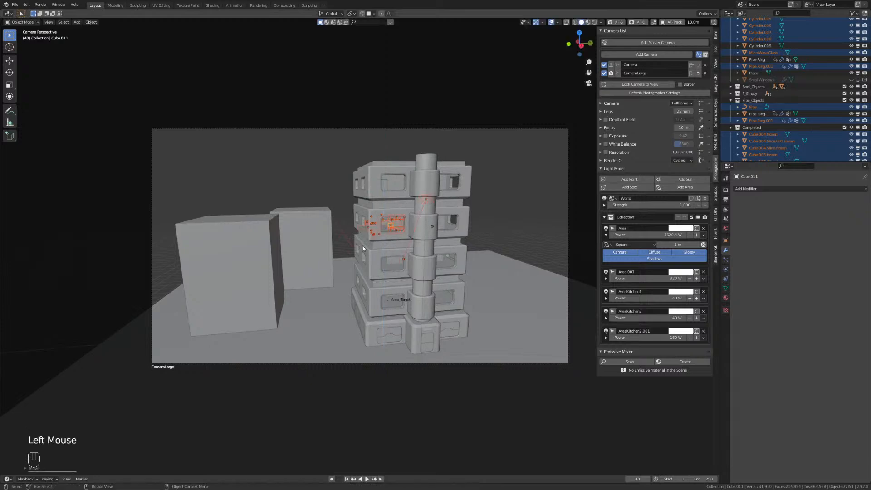
Activate the close-up Camera and raise the selected kitchen set about 1.8 m to fit the new room's floor.
double_click(611, 64)
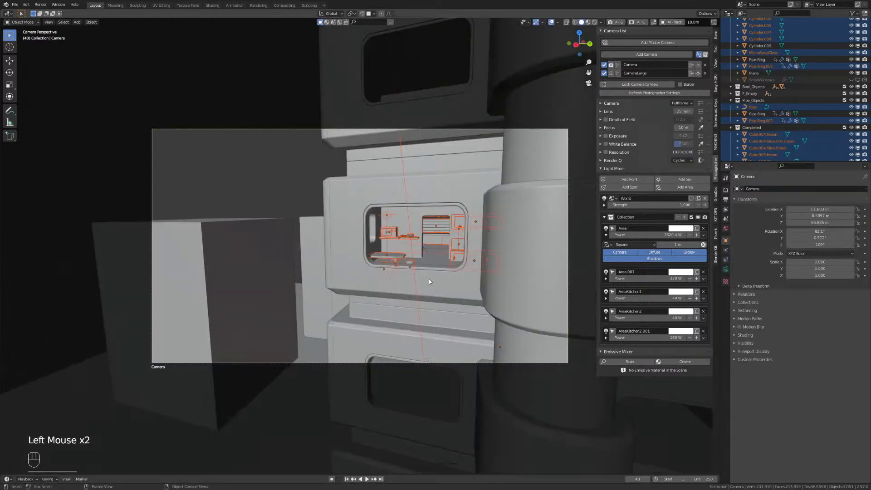
middle_click_drag(429, 282, 399, 321)
scroll(436, 267, "up", 1)
scroll(398, 361, "up", 3)
scroll(399, 321, "up", 2)
key("g")
key("z")
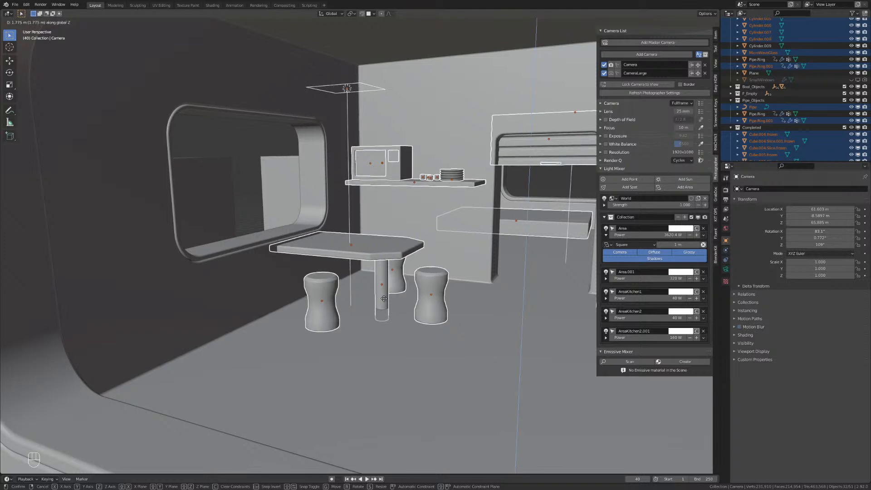
left_click(383, 298)
Display the hidden boolean cutters left behind in the lower room that originally held the kitchen.
middle_click_drag(384, 298, 481, 361)
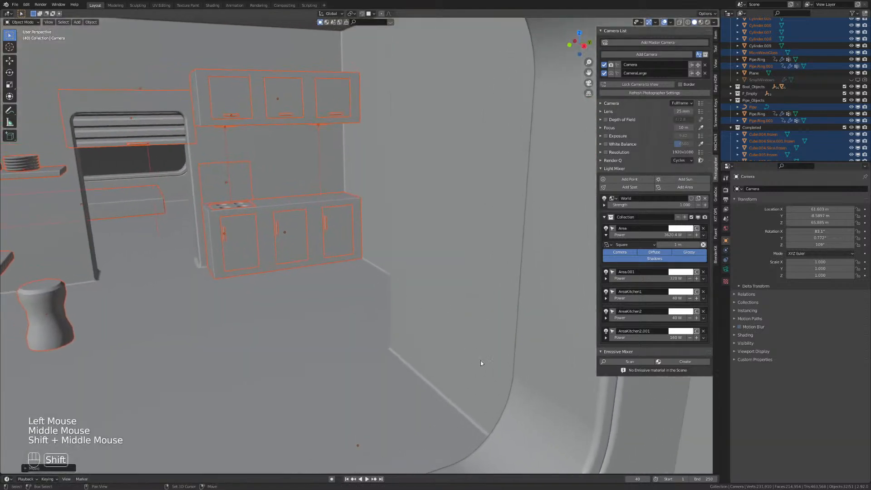
middle_click_drag(246, 203, 304, 136, "shift")
scroll(322, 367, "down", 4)
scroll(314, 421, "down", 3)
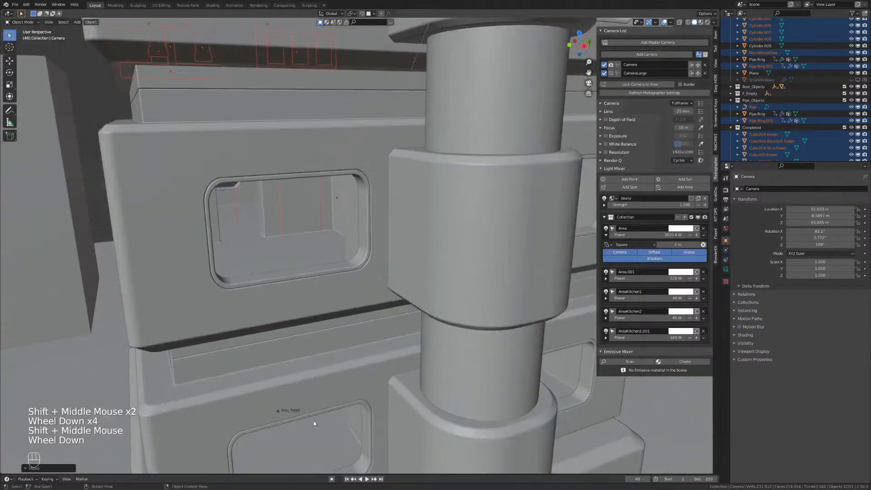
middle_click_drag(314, 421, 376, 254, "shift")
scroll(376, 255, "up", 11)
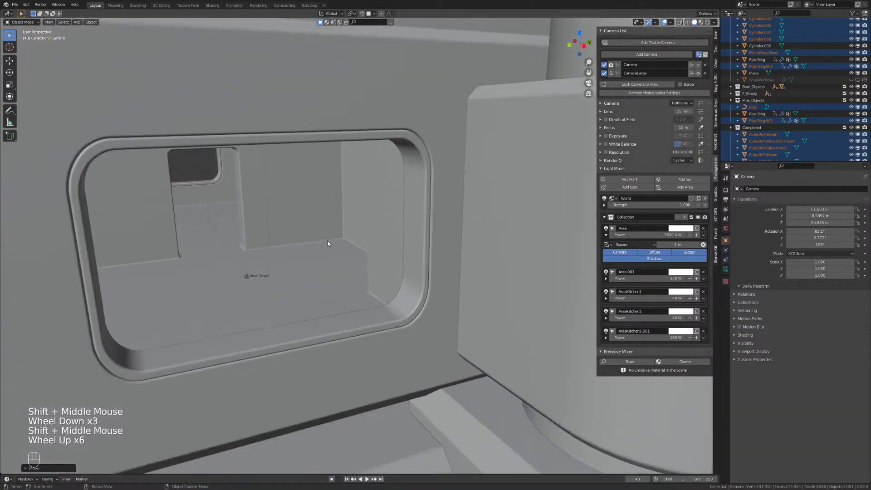
scroll(323, 244, "down", 1)
key("alt+z")
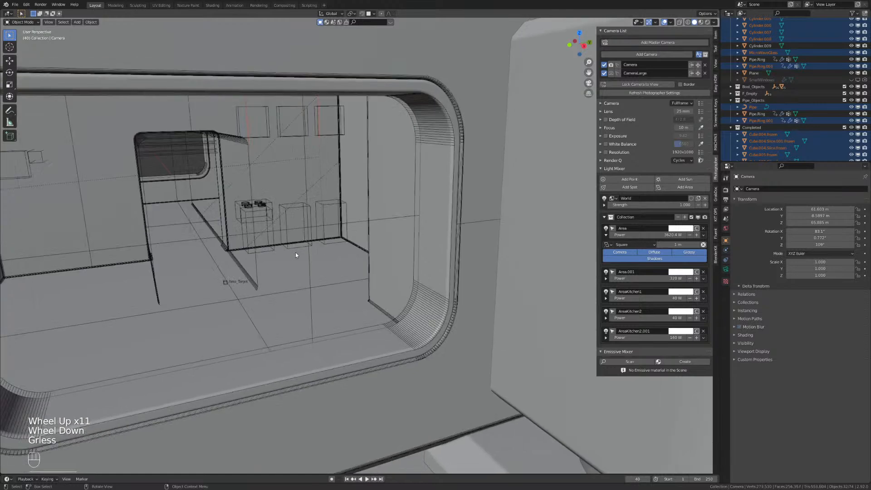
scroll(276, 209, "down", 7)
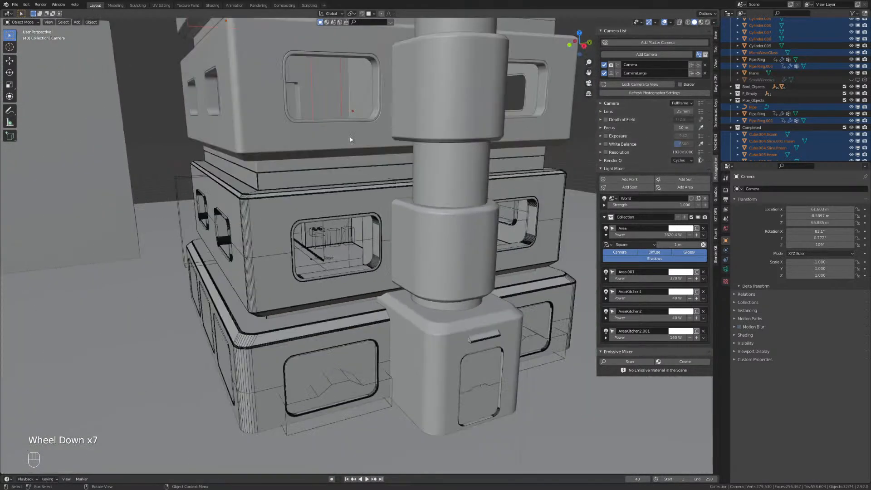
Check the shutter and the hob in the raised kitchen by selecting them in turn.
middle_click_drag(350, 137, 372, 345, "shift")
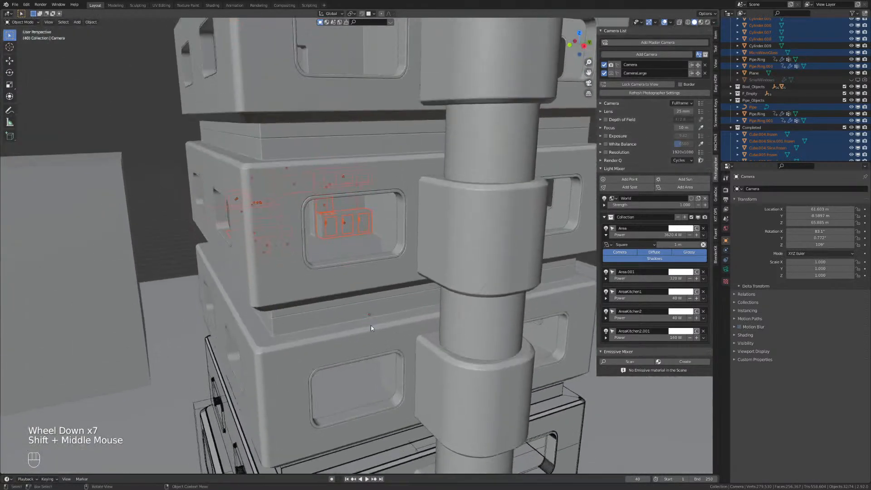
scroll(345, 221, "up", 5)
left_click(336, 211)
left_click(367, 240)
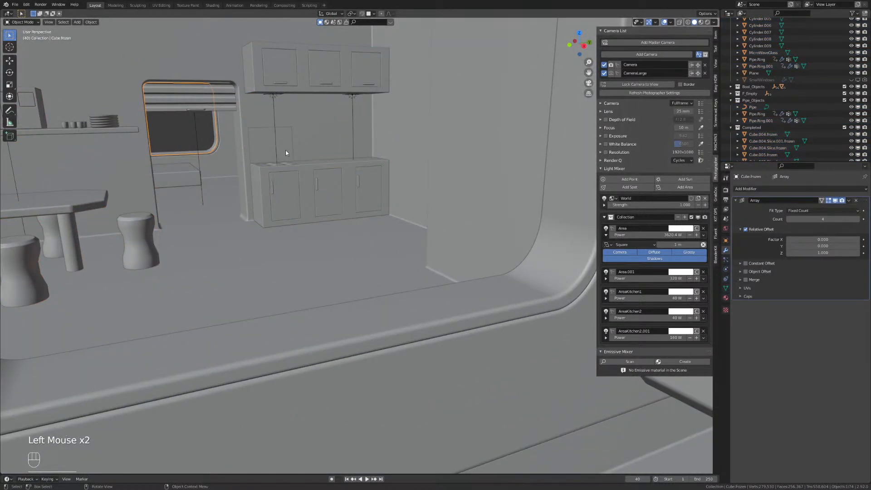
left_click(285, 165)
left_click(285, 164)
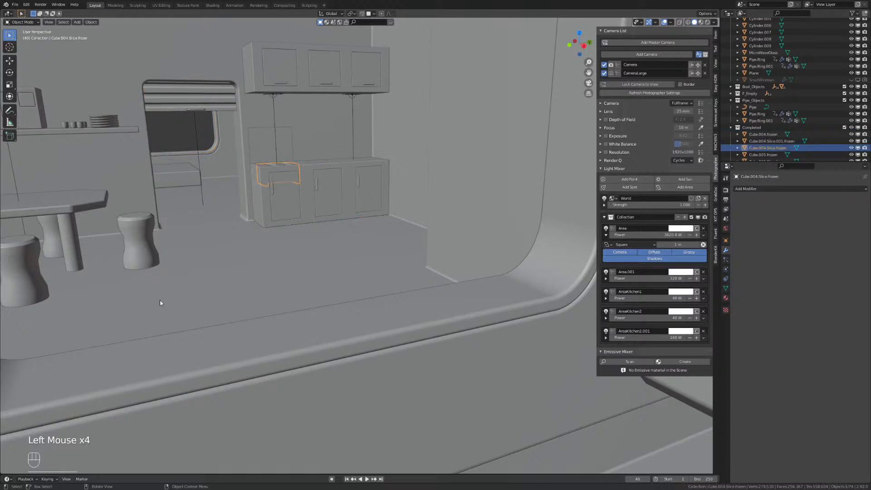
Select the round burner cutter in the original room and move it straight up the tower.
middle_click_drag(160, 303, 277, 313, "shift")
scroll(362, 340, "down", 2)
left_click(286, 186)
left_click(288, 185)
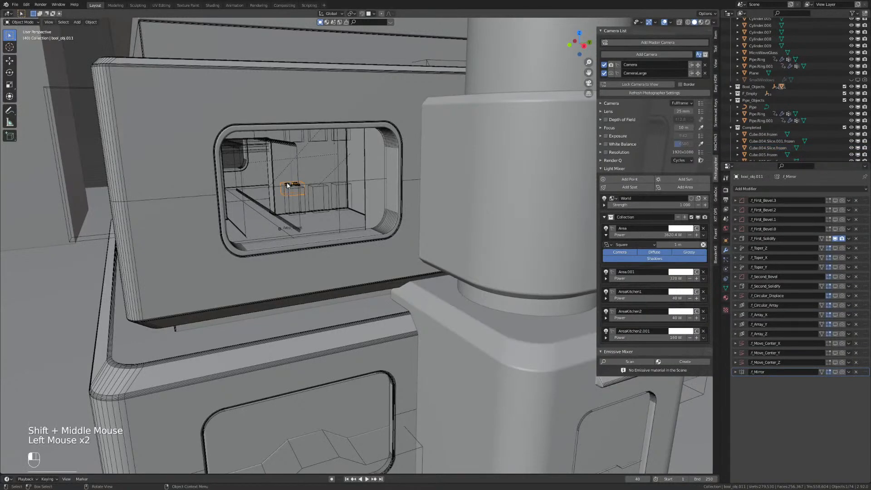
middle_click_drag(347, 248, 345, 352, "shift")
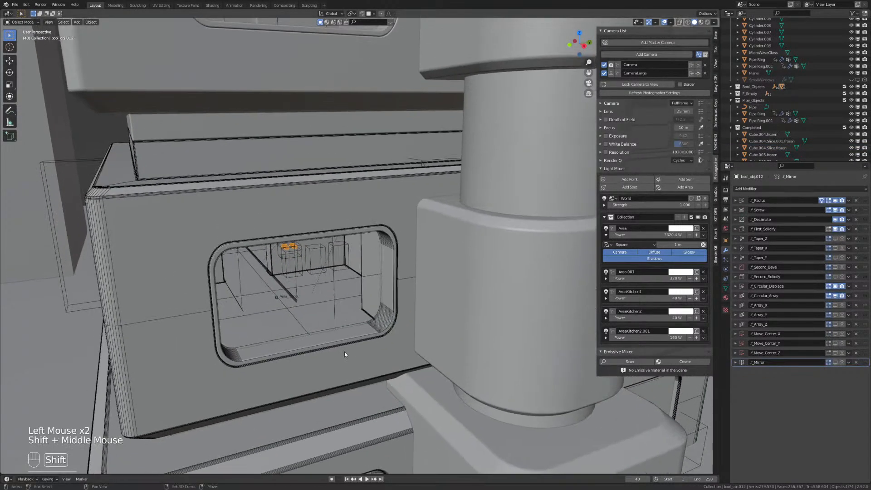
key("g")
key("z")
left_click(358, 78)
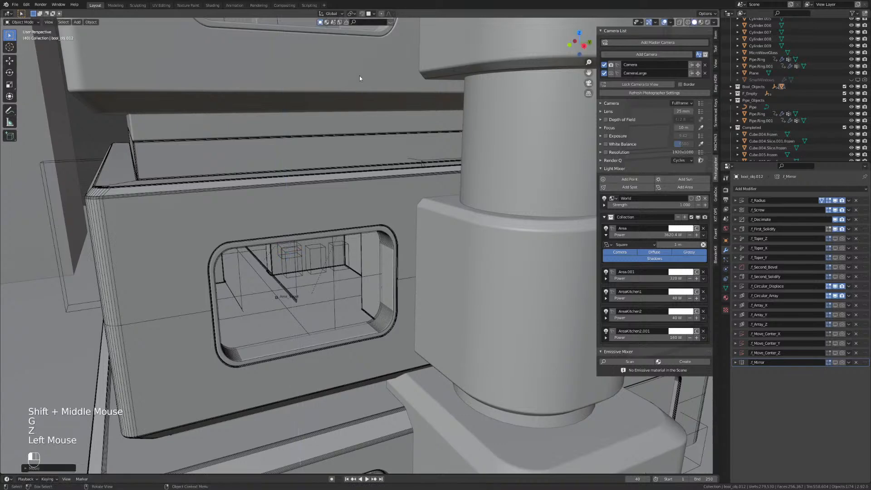
Adjust the burner cutter's height along Z to bring it into the kitchen's new storey.
middle_click_drag(360, 75, 348, 3, "shift")
middle_click_drag(369, 177, 402, 374, "shift")
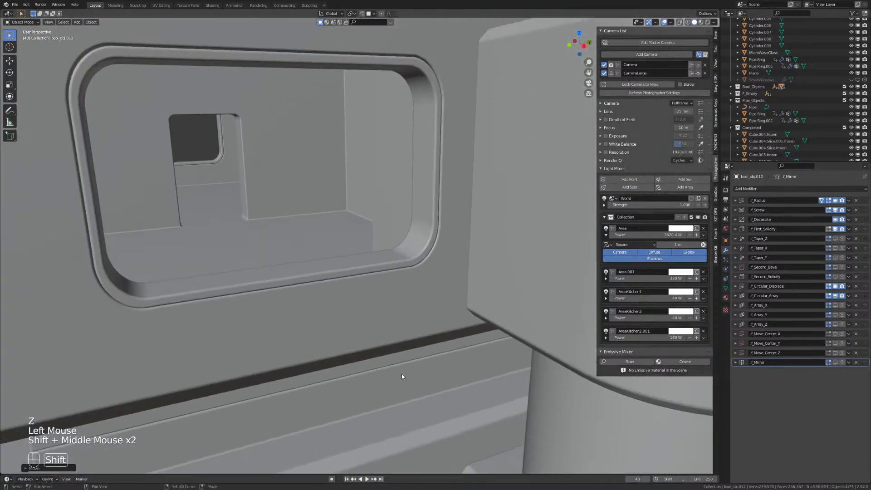
scroll(364, 243, "down", 1)
scroll(364, 243, "down", 1)
key("g")
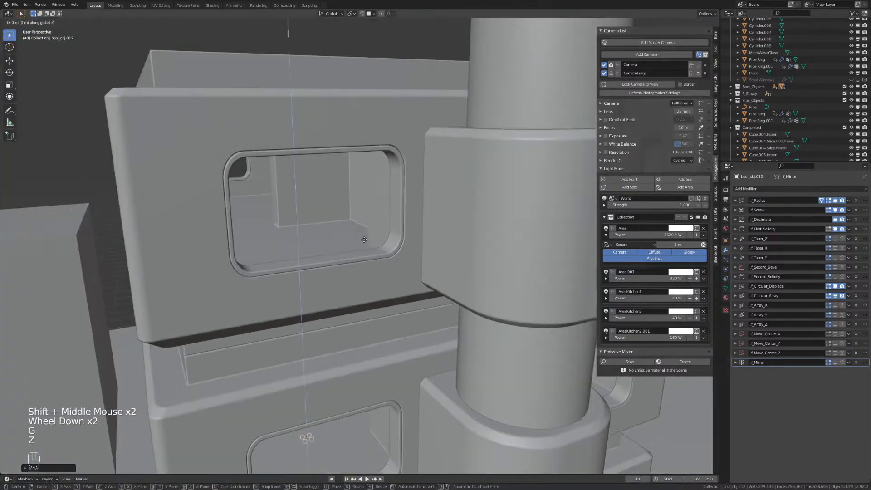
key("z")
left_click(366, 217)
Raise the burner cutter from the kitchen floor along Z until its four rings line up with the hob.
middle_click_drag(367, 217, 300, 47, "shift")
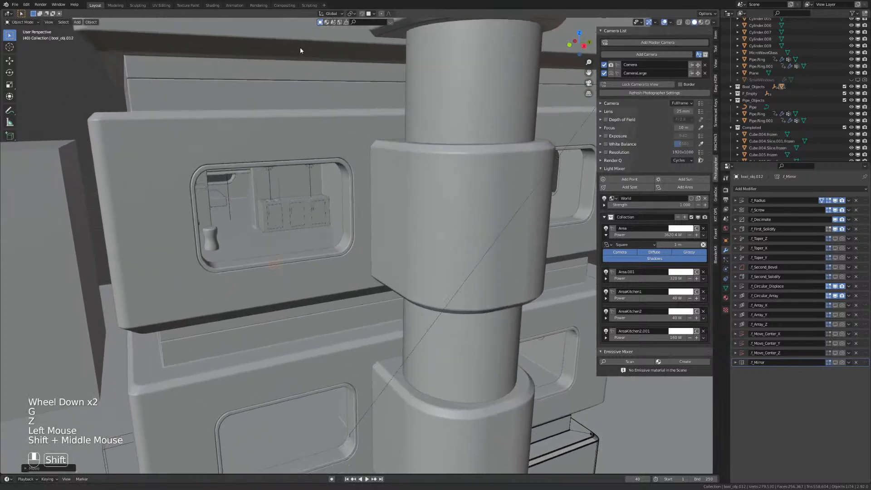
scroll(264, 178, "up", 2)
middle_click_drag(264, 179, 413, 342, "shift")
scroll(290, 285, "up", 3)
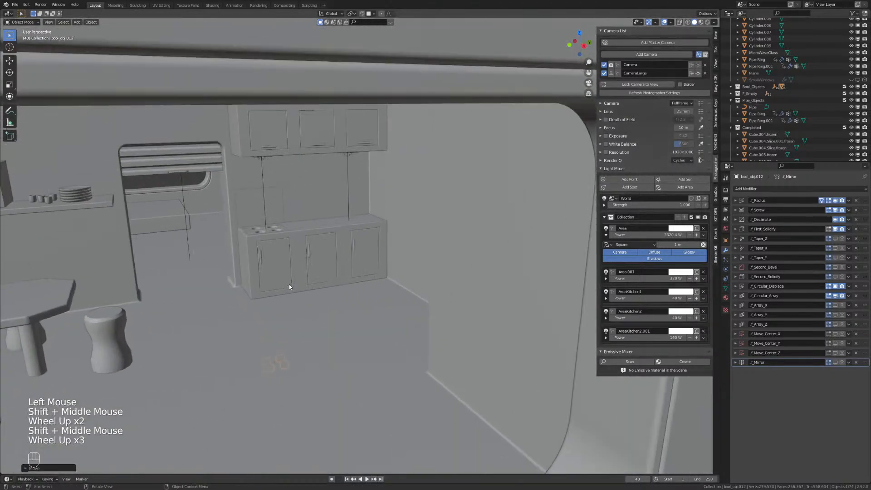
key("KP_Decimal")
scroll(335, 233, "down", 2)
middle_click_drag(335, 233, 380, 189, "shift")
scroll(381, 188, "down", 3)
scroll(381, 189, "down", 1)
middle_click_drag(379, 221, 346, 277, "shift")
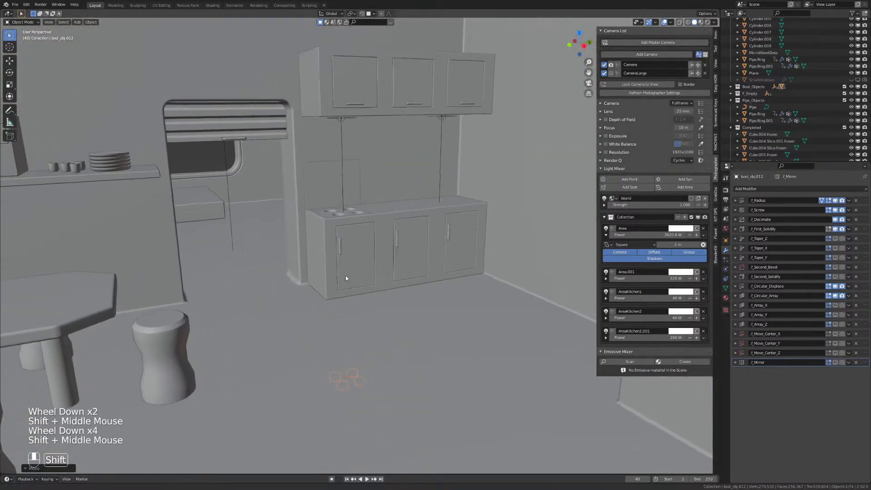
key("g")
key("z")
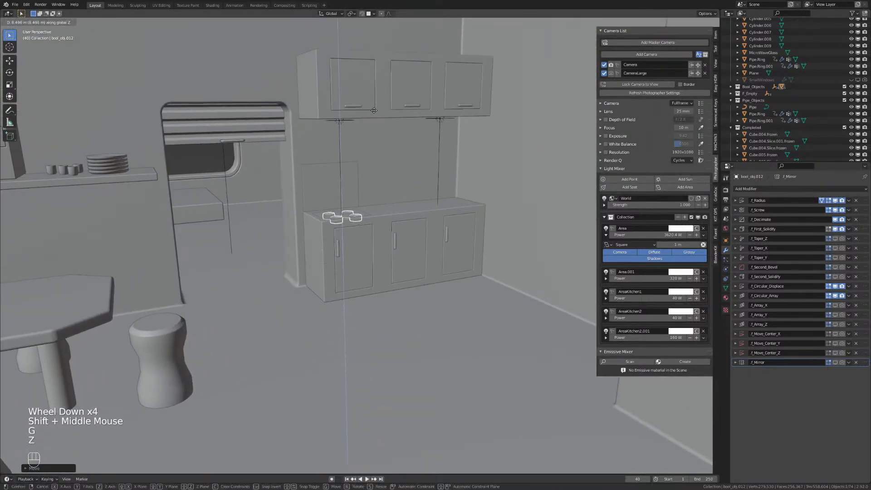
left_click(373, 111)
scroll(344, 192, "up", 2)
middle_click_drag(344, 192, 356, 359, "shift")
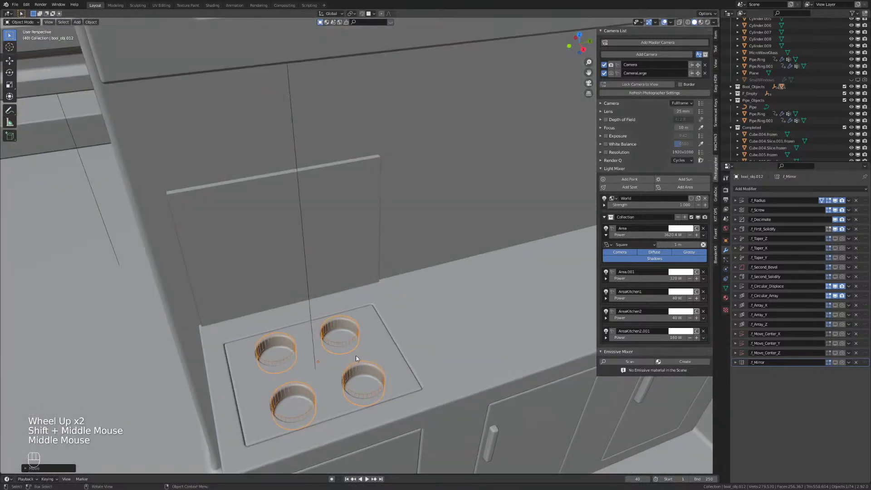
Select the box-shaped hob cutter in the original room and move it straight up to the raised kitchen's countertop.
scroll(357, 359, "down", 5)
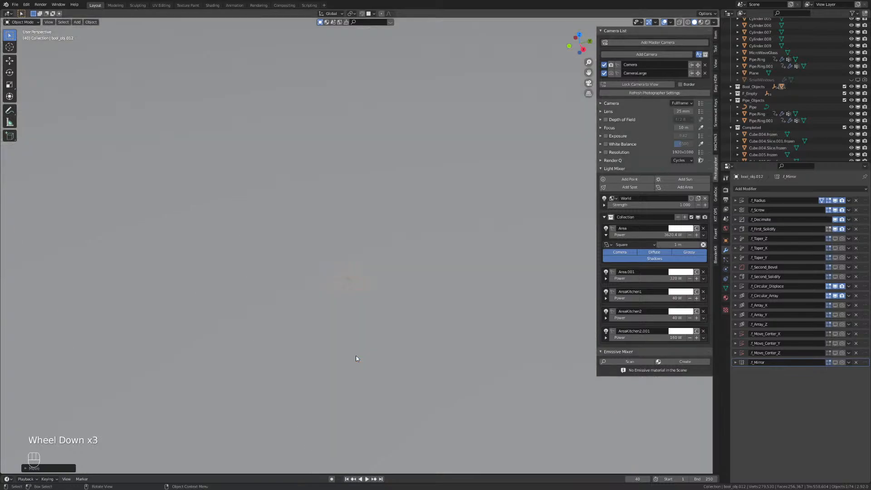
middle_click_drag(357, 359, 376, 127, "shift")
scroll(385, 229, "up", 5)
scroll(383, 356, "up", 2, "shift")
middle_click_drag(382, 356, 590, 297, "shift")
scroll(359, 146, "up", 4)
left_click(333, 157)
scroll(299, 242, "up", 3)
middle_click_drag(299, 241, 568, 354, "shift")
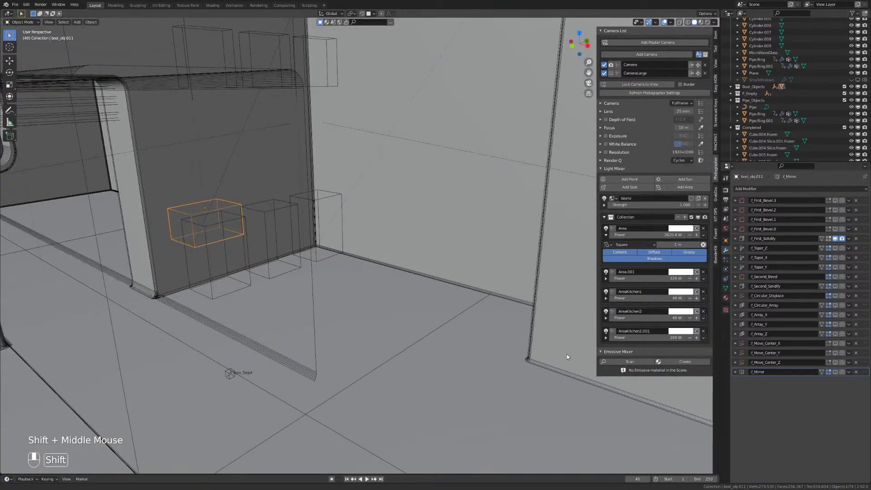
scroll(409, 308, "down", 5)
scroll(407, 307, "down", 1)
middle_click_drag(407, 307, 311, 234)
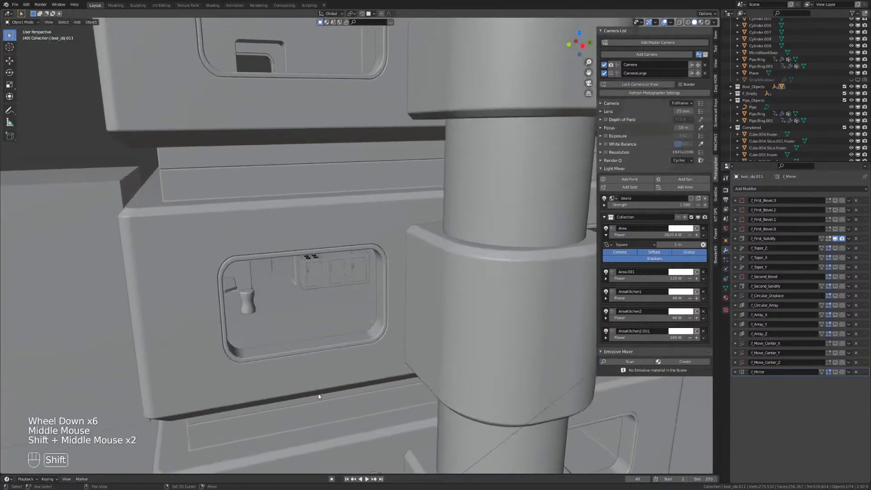
scroll(311, 233, "up", 5)
scroll(296, 366, "up", 1, "shift")
middle_click_drag(296, 366, 311, 353, "shift")
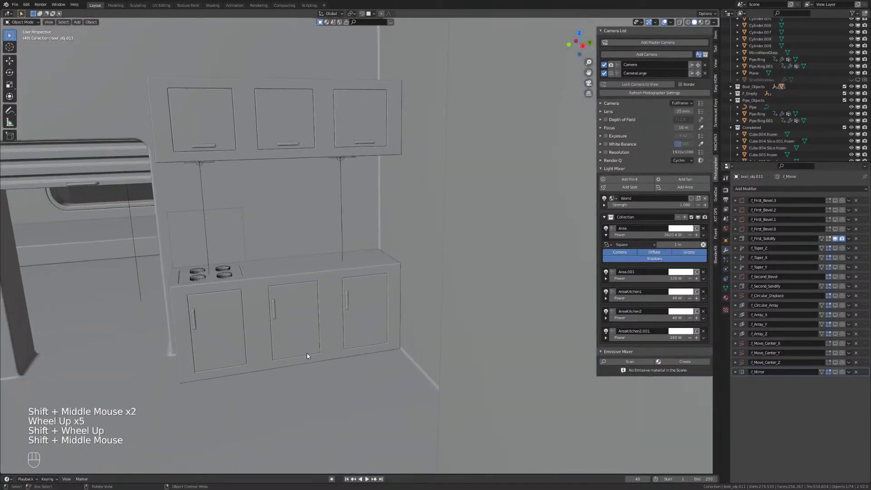
key("g")
key("z")
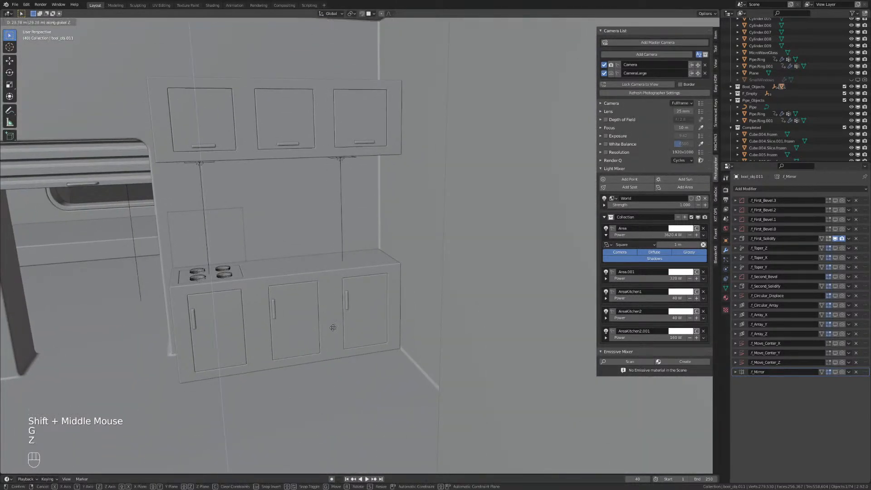
left_click(323, 133)
Check the hob cutters' fit on the countertop and hide the boolean cutters again.
middle_click_drag(319, 135, 543, 157)
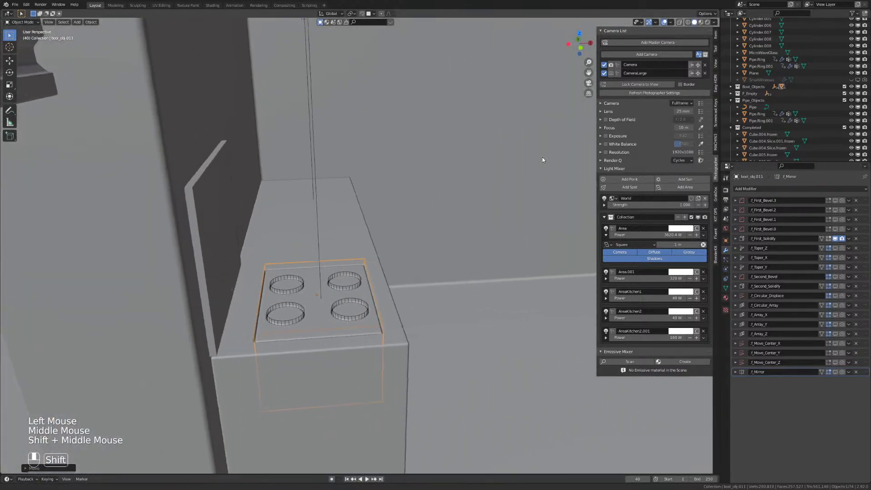
middle_click_drag(453, 249, 429, 269)
key("less")
middle_click_drag(419, 303, 366, 208)
scroll(368, 306, "down", 2)
Render the raised kitchen through the close-up camera and close the finished render.
key("KP_0")
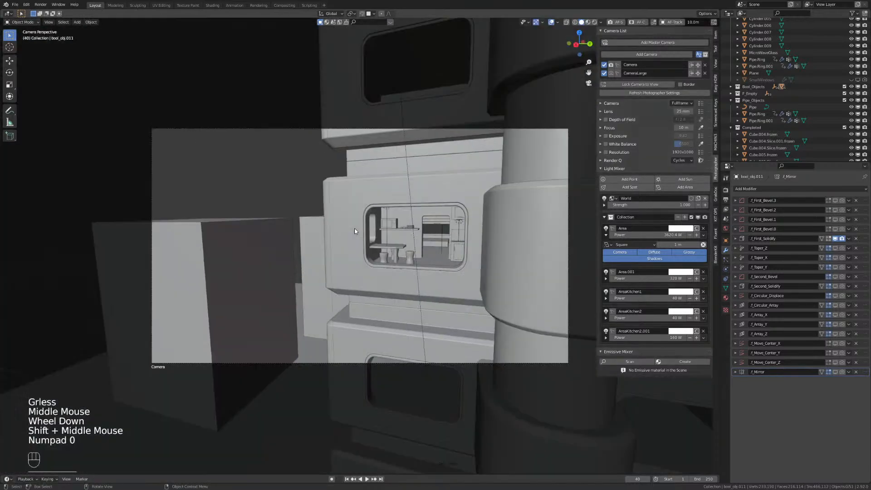
key("F12")
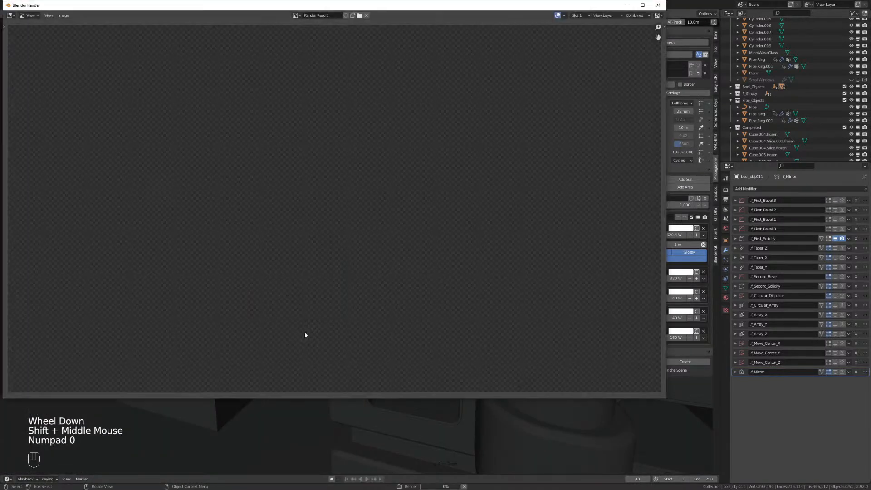
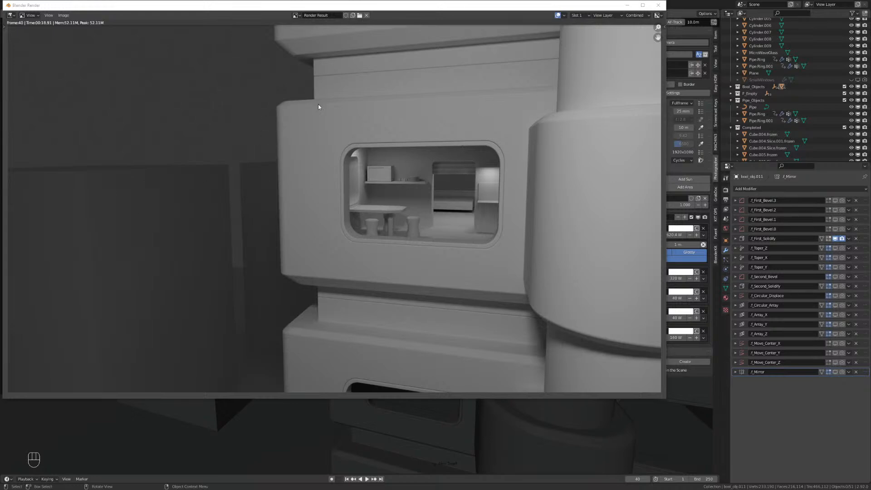
left_click(659, 5)
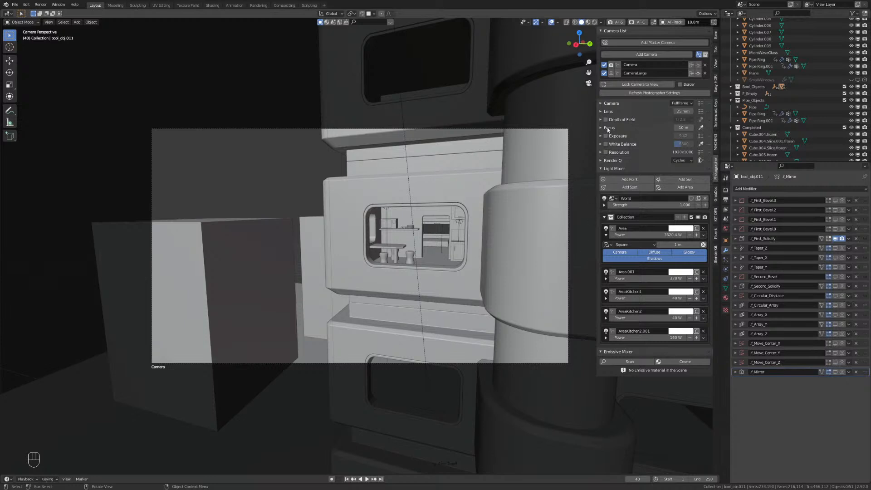
Select the close-up camera and examine its lens, sensor type and clipping settings.
left_click(461, 129)
middle_click_drag(354, 223, 337, 240, "shift")
scroll(406, 226, "down", 2)
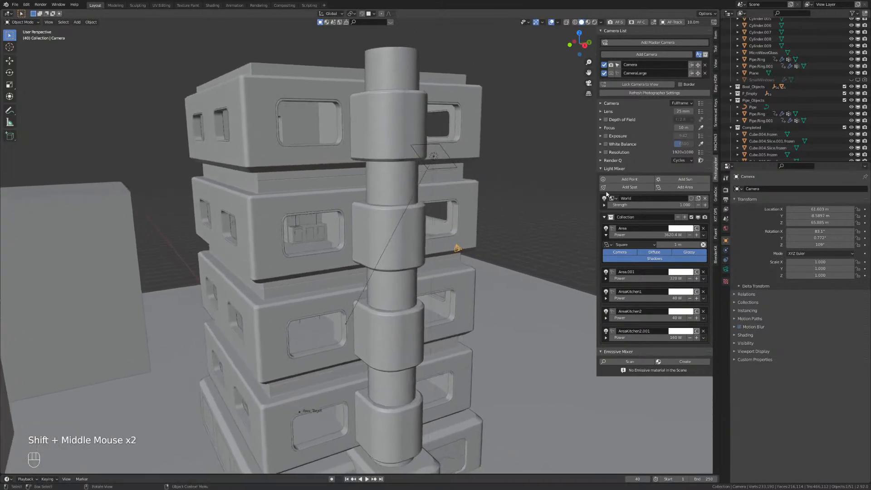
left_click(680, 112)
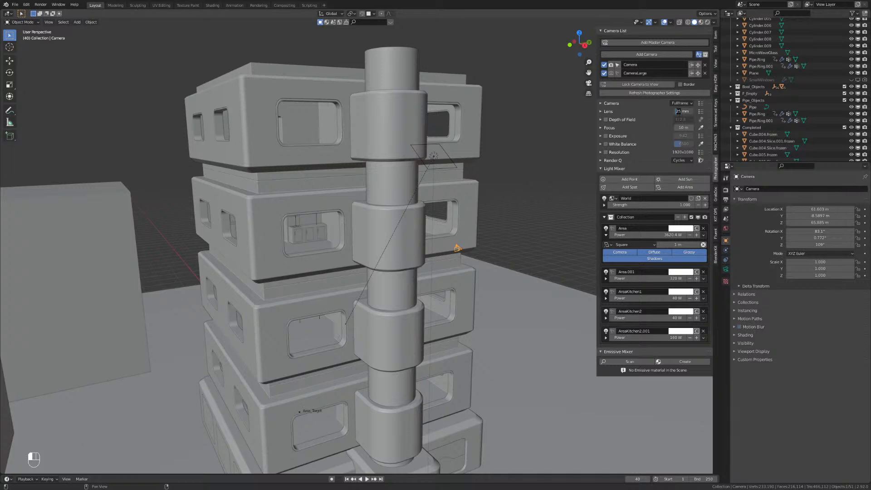
left_click(687, 105)
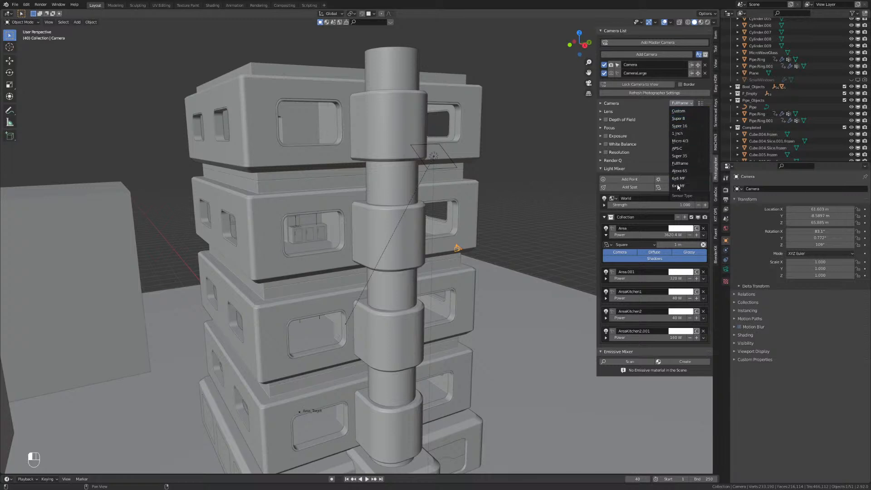
left_click(641, 105)
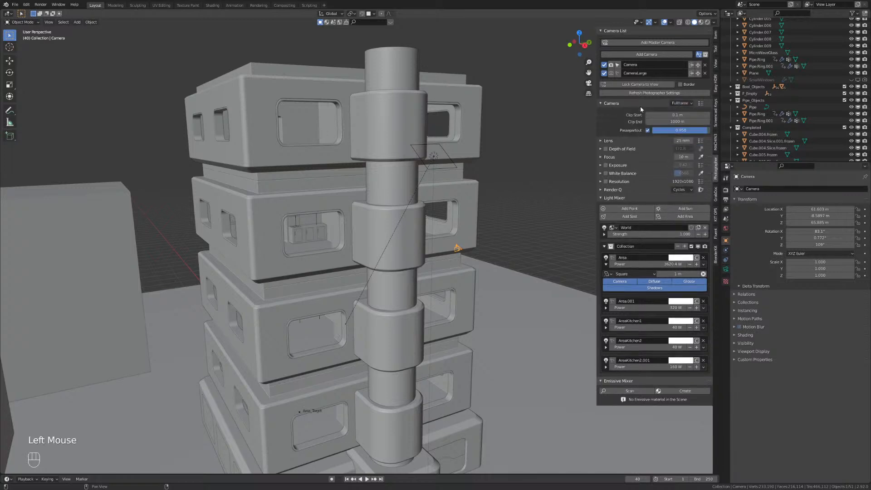
Review the sensor type options for the active camera and collapse its Camera settings.
left_click(626, 103)
left_click(626, 103)
left_click(682, 104)
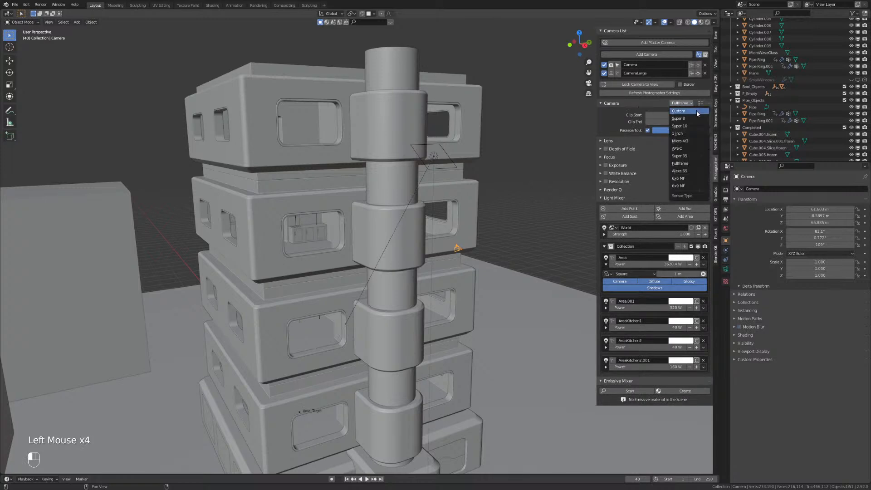
left_click(629, 104)
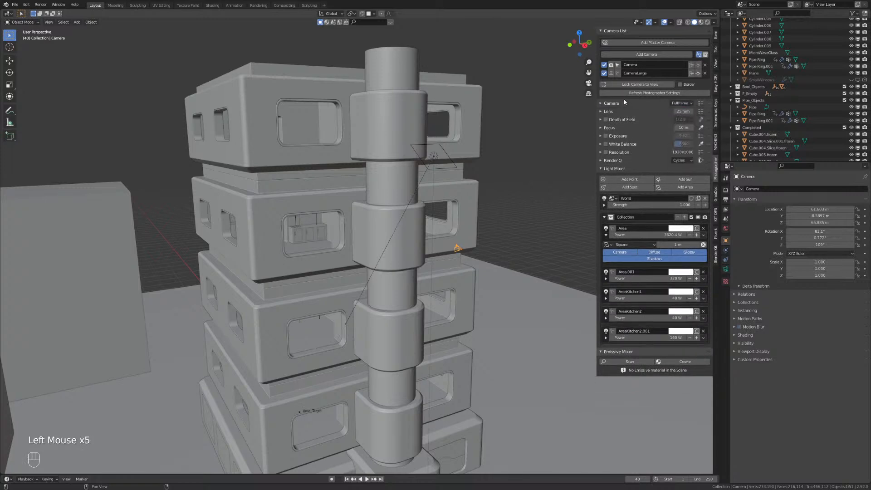
scroll(652, 106, "up", 2)
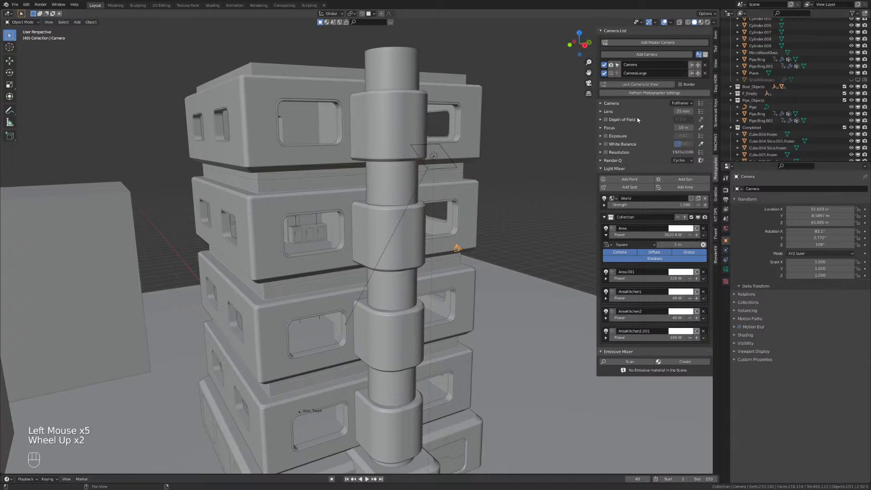
Look through the active camera and enable its depth of field.
key("KP_0")
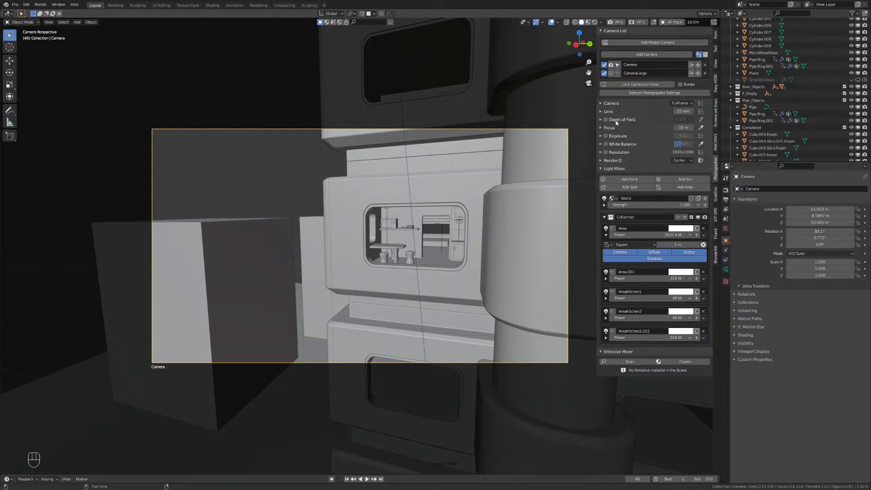
left_click(602, 120)
left_click(602, 120)
left_click(601, 120)
left_click(601, 120)
left_click(691, 119)
Review the camera's clipping settings and the available camera body presets.
left_click(601, 103)
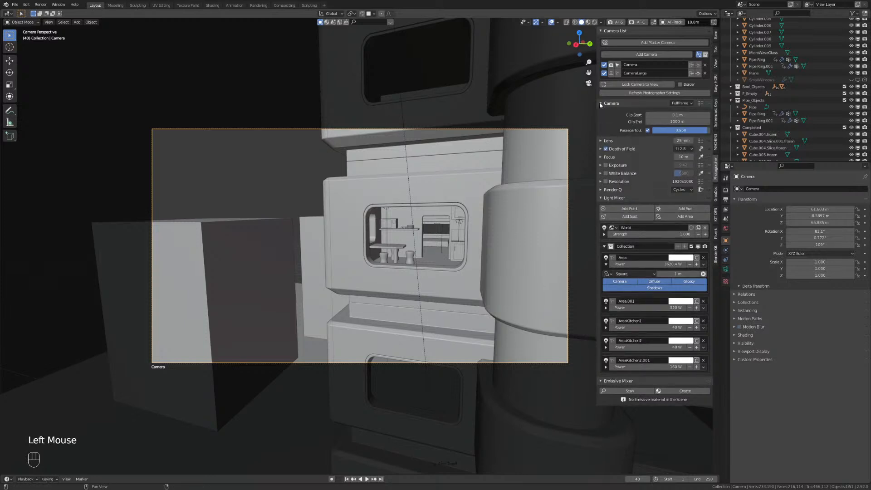
left_click(601, 104)
left_click(701, 104)
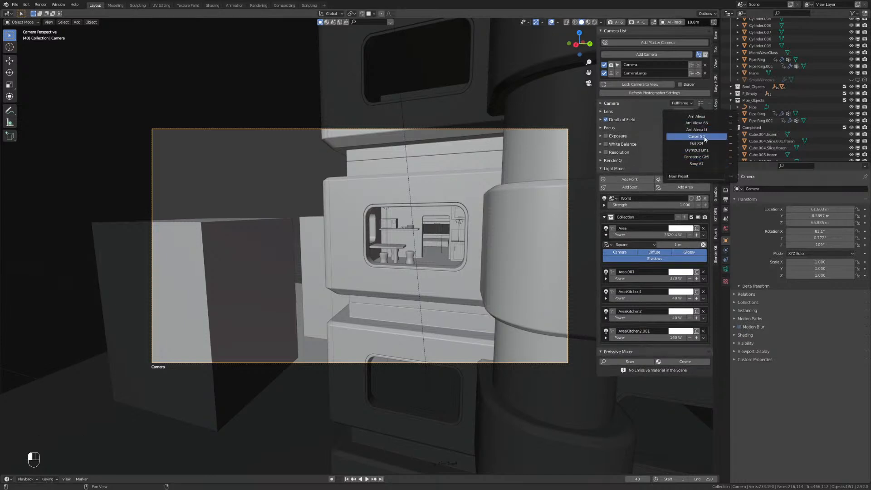
left_click(684, 137)
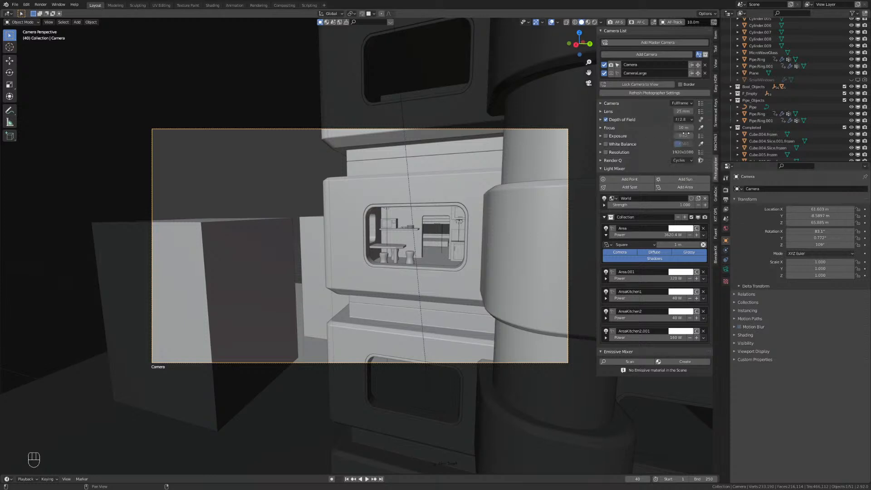
left_click(702, 103)
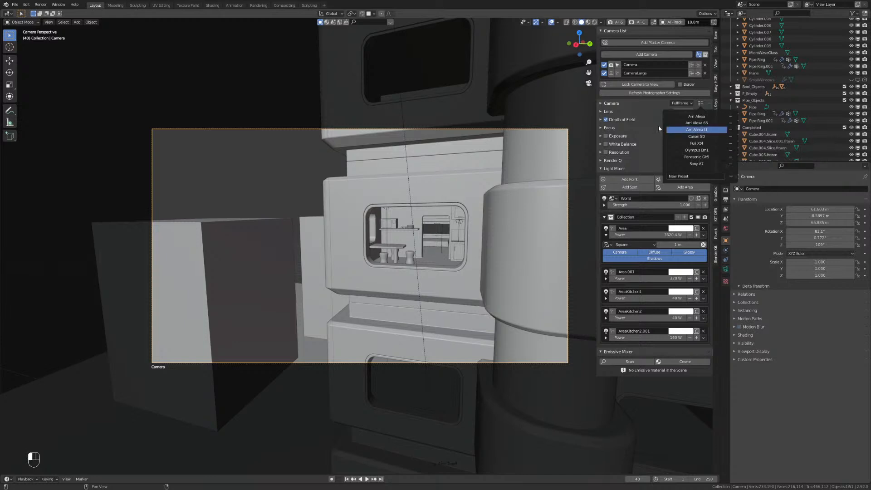
Set the active camera's lens focal length to 85 mm.
left_click(682, 111)
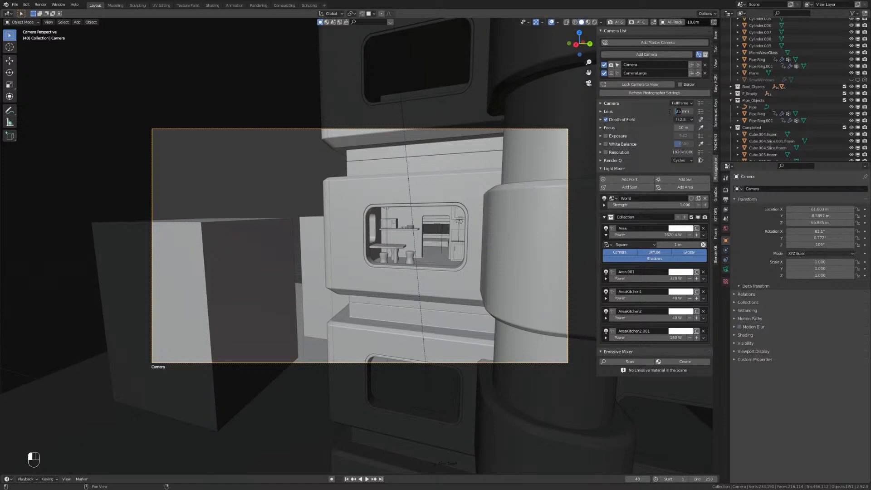
key("Return")
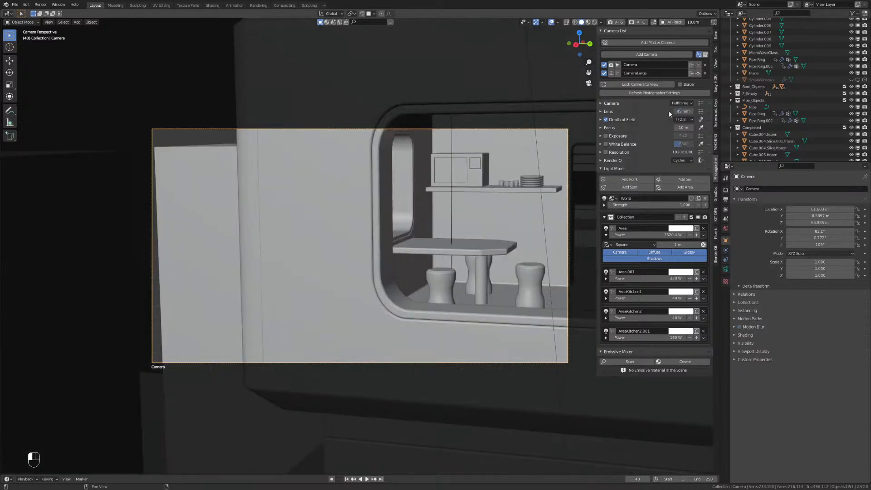
Lock the camera to the view and pull it back until the whole kitchen window is framed.
scroll(514, 160, "down", 3)
middle_click_drag(483, 179, 440, 230)
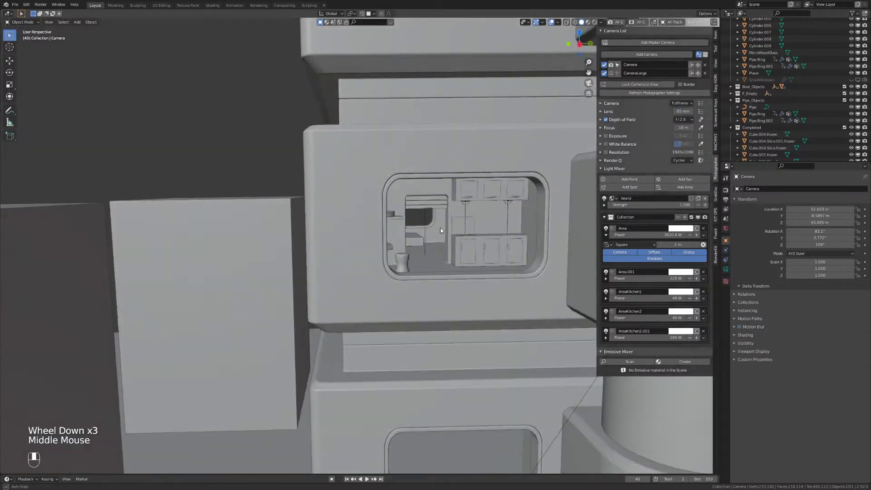
scroll(424, 233, "down", 1)
key("KP_0")
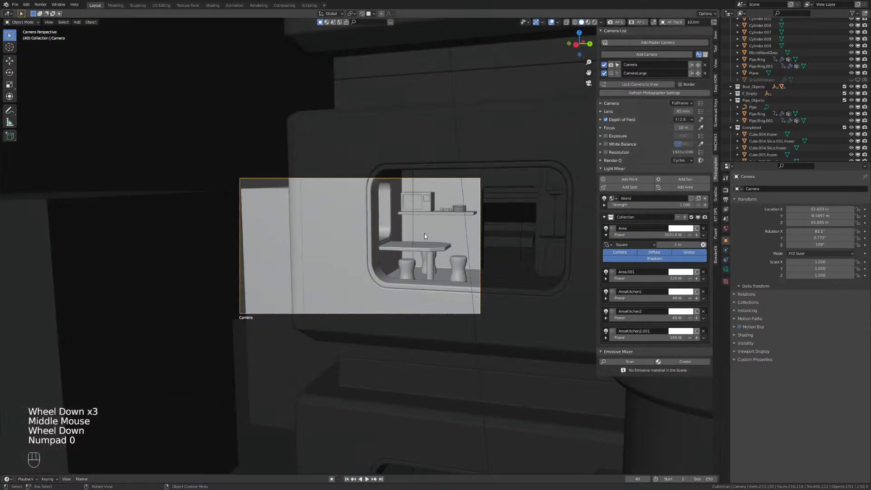
left_click(640, 84)
scroll(434, 240, "down", 4)
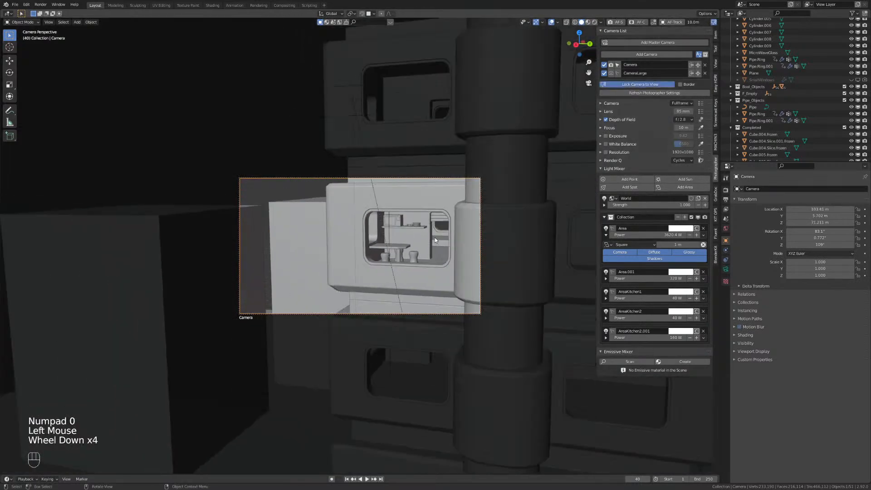
mouse_move(435, 238)
middle_mouse_down()
mouse_move(451, 217)
mouse_move(455, 222)
mouse_move(428, 229)
mouse_move(445, 229)
middle_mouse_up()
scroll(455, 223, "down", 1)
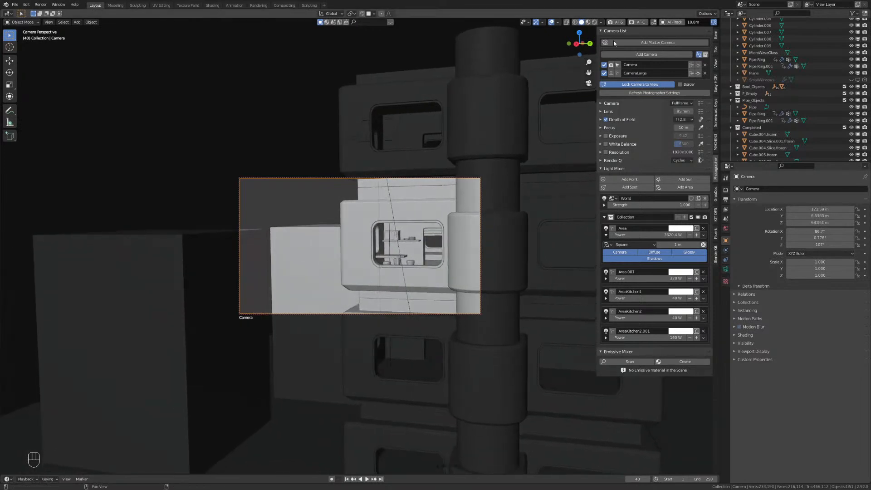
Pick the camera's focus distance on the facade beside the kitchen window and preview the scene in rendered shading.
left_click(701, 120)
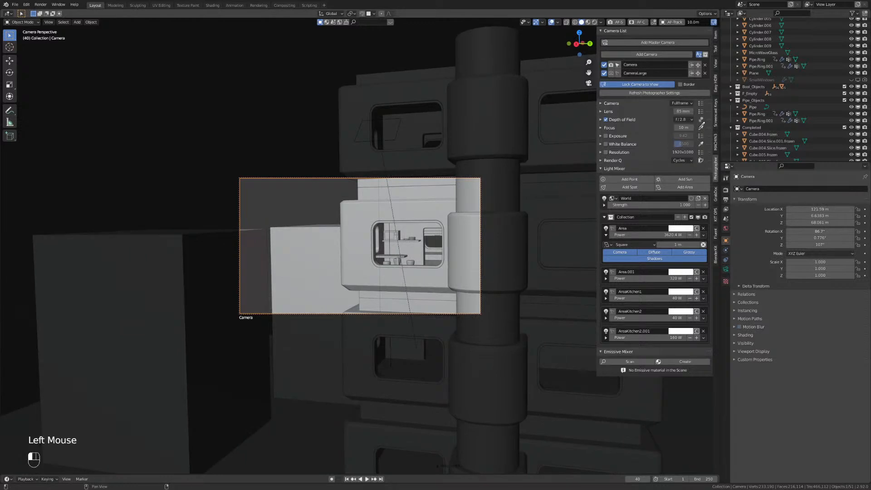
left_click(362, 227)
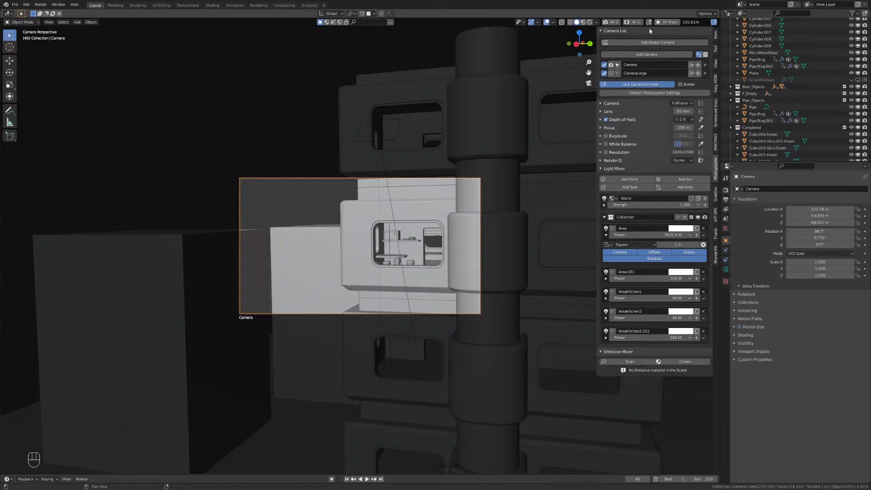
left_click(591, 22)
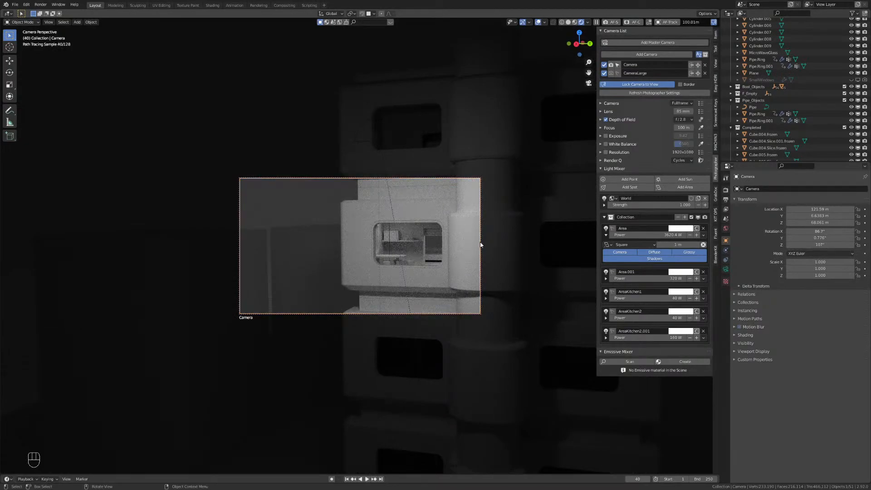
Reposition the locked camera to frame the kitchen window and its surrounding facade more closely.
scroll(427, 258, "up", 2)
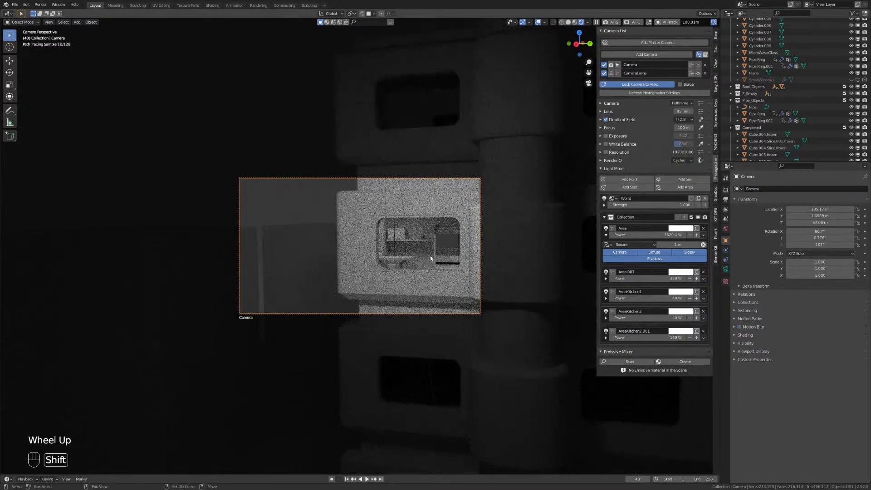
mouse_move(428, 259)
middle_mouse_down("shift")
mouse_move(410, 259)
mouse_move(418, 260)
middle_mouse_up("shift")
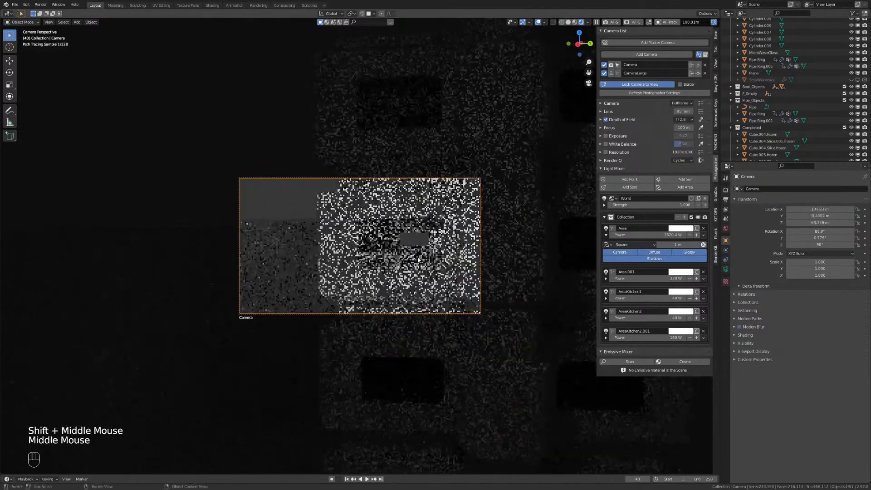
scroll(418, 260, "up", 1)
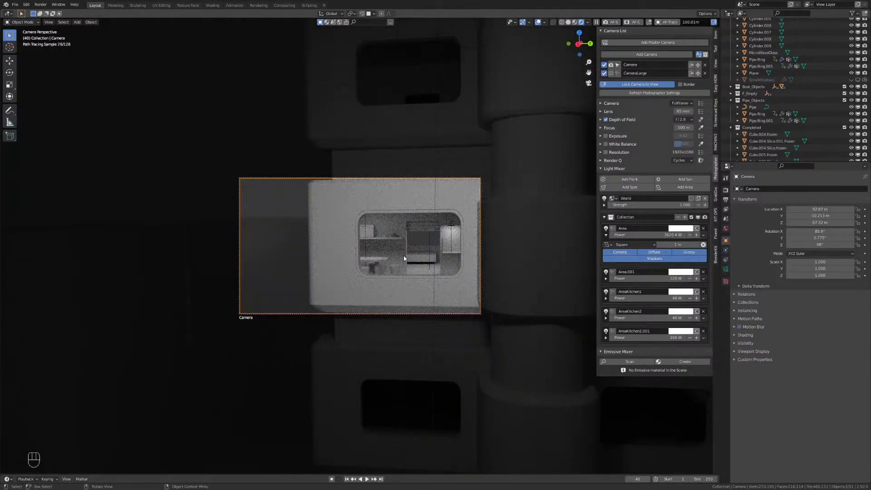
middle_click_drag(404, 258, 382, 288)
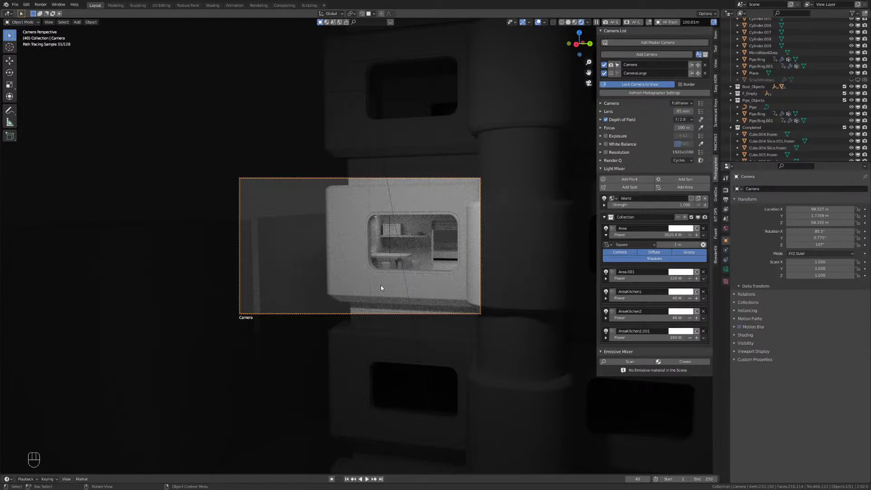
middle_click_drag(381, 287, 380, 295, "ctrl")
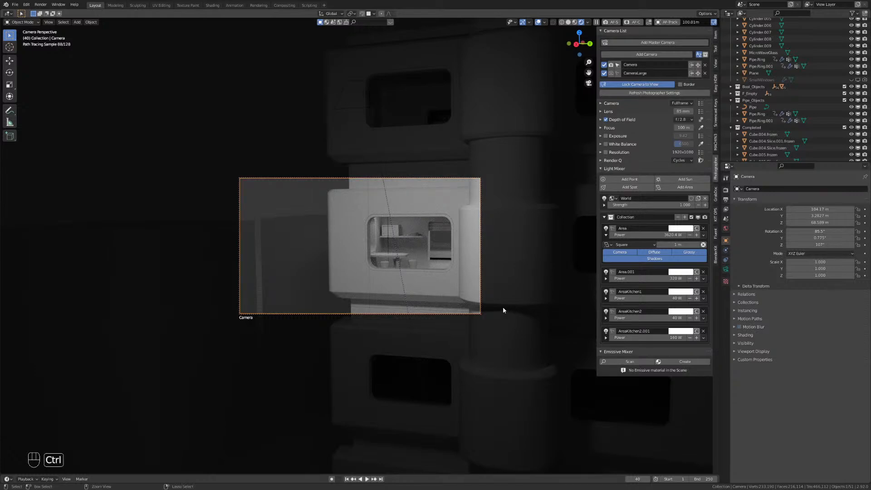
Limit the rendered preview to a render border covering the whole camera frame.
key("ctrl+b")
left_click_drag(225, 165, 525, 325)
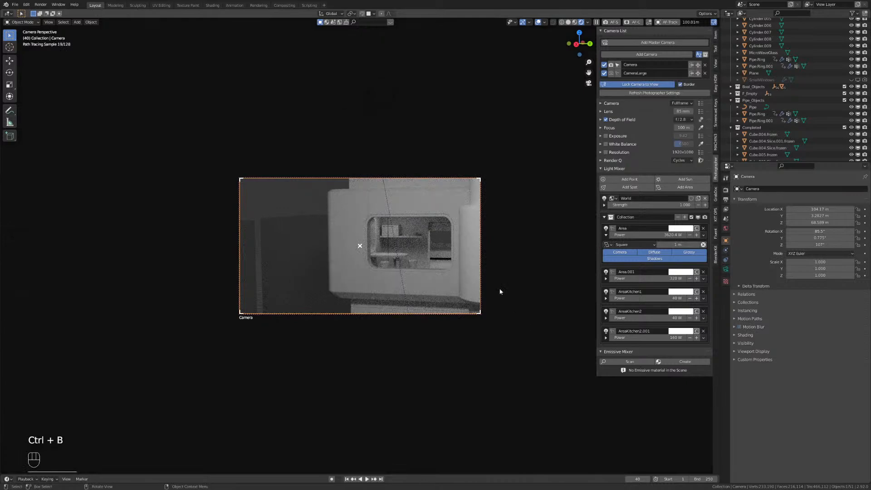
left_click(511, 235)
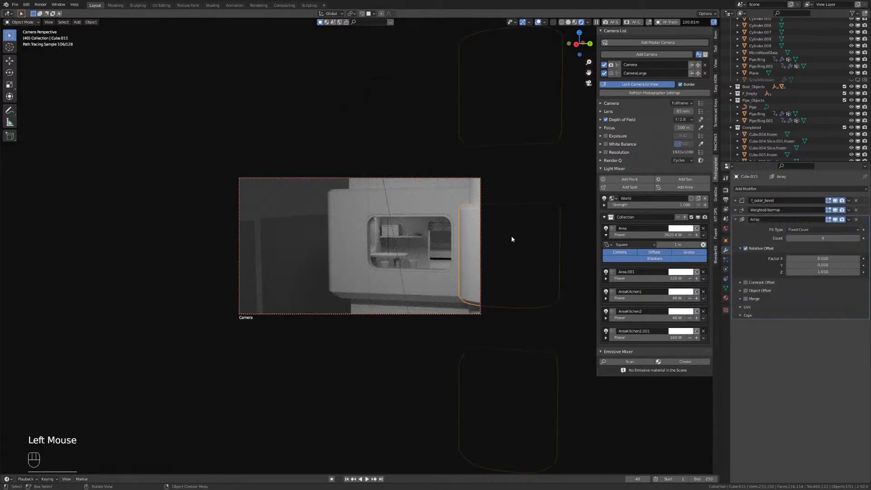
Pull the camera back slightly and unlock it from the view.
scroll(422, 232, "down", 2)
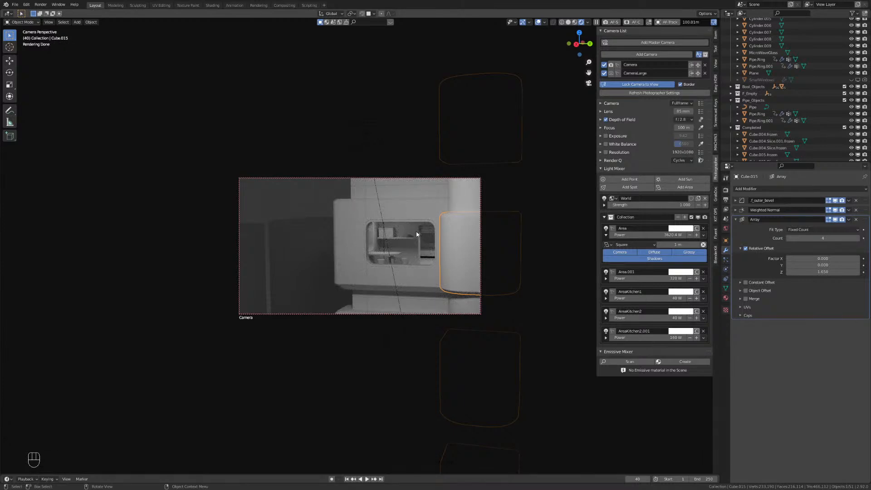
left_click(638, 85)
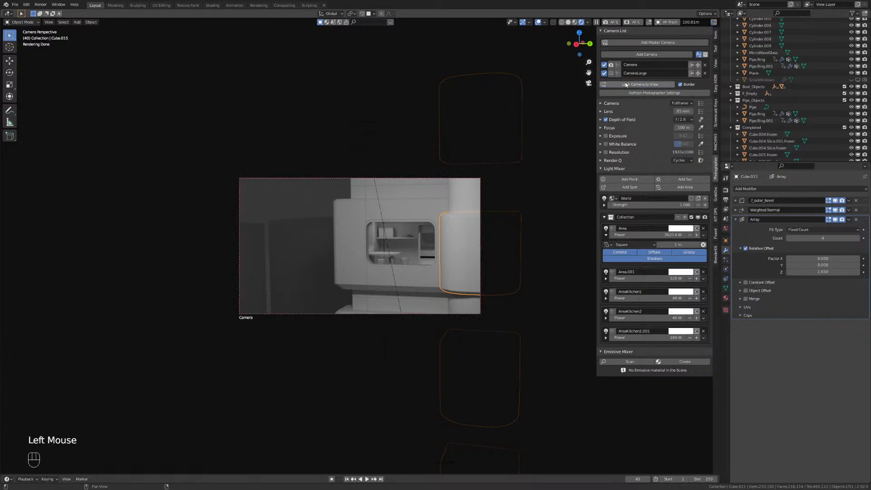
Rename the active camera CloseCamera and the other one LargeCamera.
double_click(631, 66)
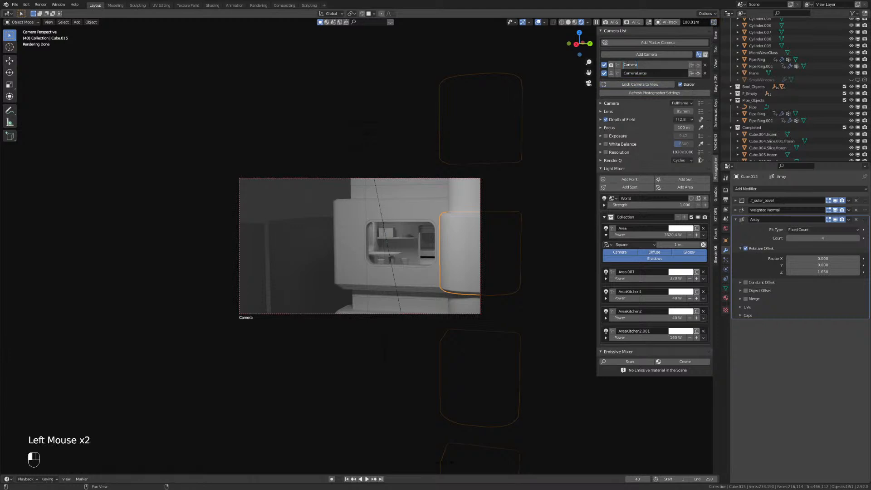
type("Close")
left_click(692, 91)
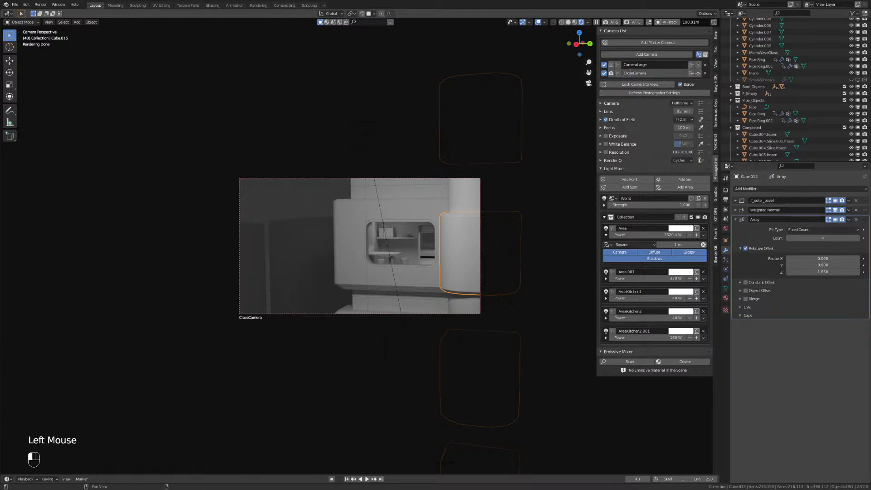
double_click(652, 65)
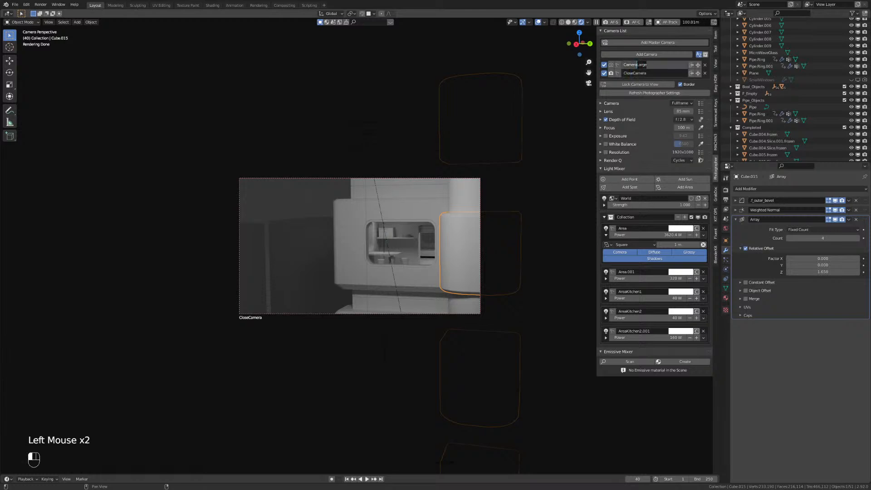
key("Left")
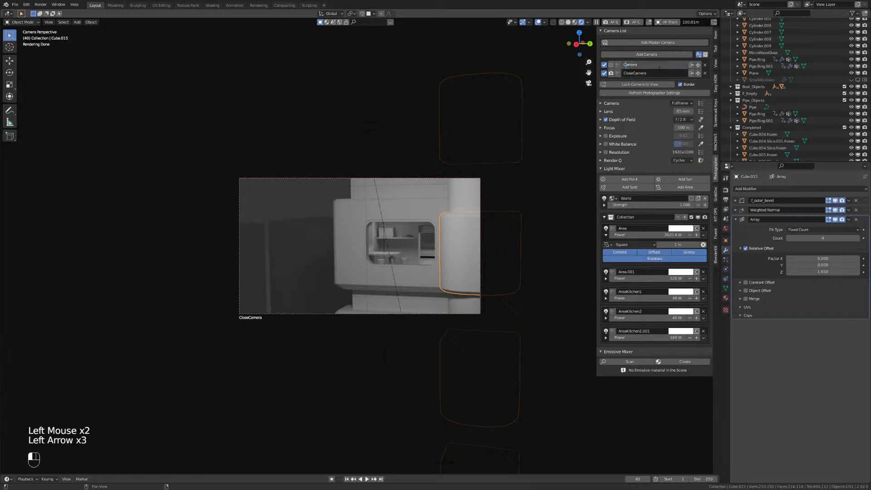
type("Lo")
type("rge")
key("Return")
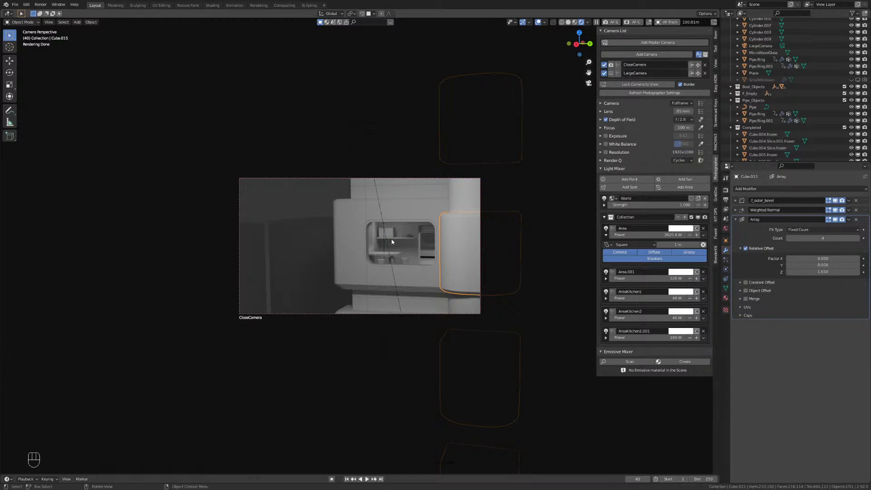
Leave the camera view and return the viewport to solid shading with the tower in sight.
middle_click_drag(392, 242, 474, 282)
scroll(502, 291, "up", 1)
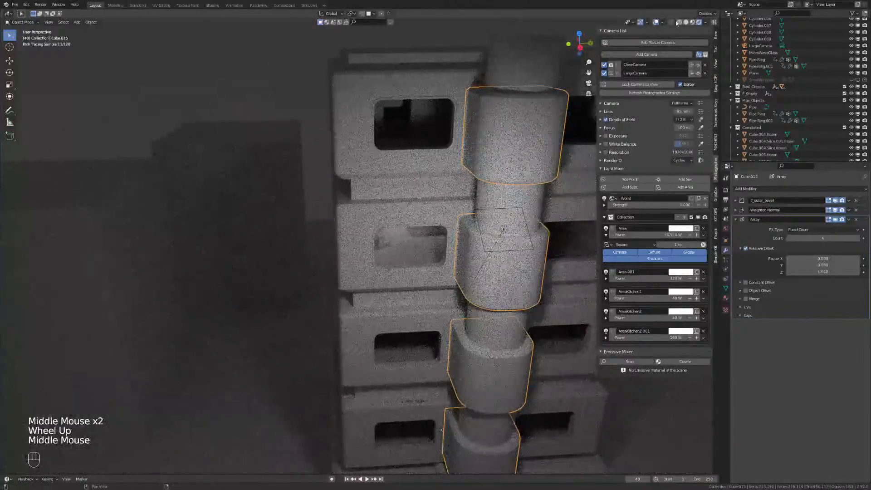
left_click(686, 22)
mouse_move(399, 195)
middle_mouse_down("shift")
mouse_move(385, 187)
mouse_move(418, 181)
mouse_move(415, 292)
mouse_move(390, 176)
mouse_move(412, 23)
mouse_move(366, 228)
mouse_move(358, 138)
mouse_move(360, 170)
mouse_move(366, 135)
middle_mouse_up("shift")
scroll(385, 186, "up", 1, "shift")
scroll(385, 187, "up", 2)
scroll(415, 292, "down", 2)
scroll(402, 289, "down", 1, "shift")
Scale the tall vertical cylinder beside the tower down along Z to about 0.93 of its height.
left_click(443, 40)
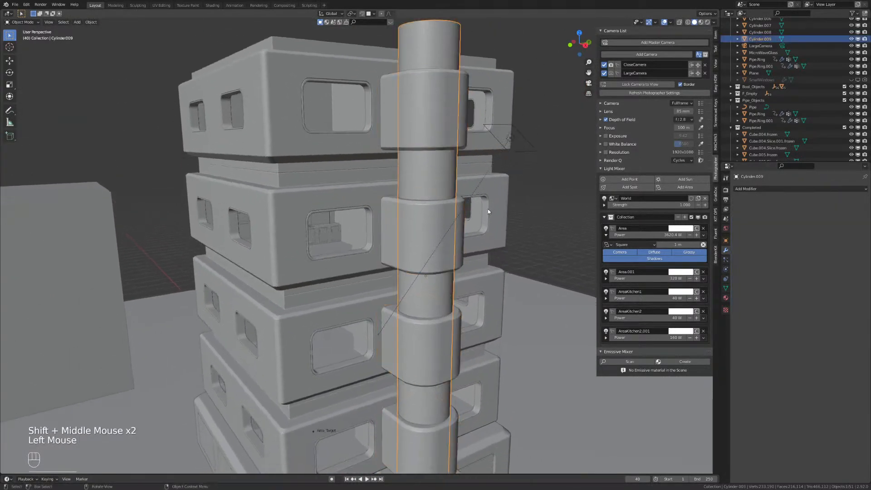
middle_click_drag(489, 209, 445, 127, "shift")
key("KP_1")
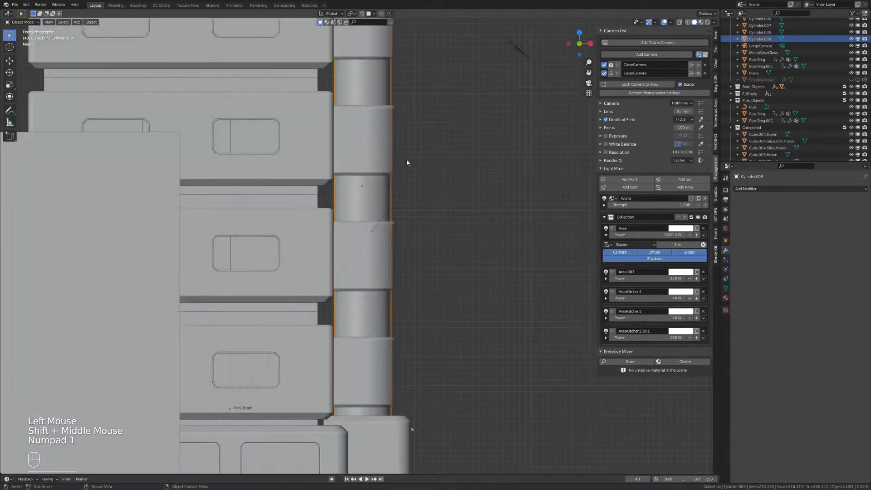
scroll(407, 162, "down", 2)
middle_click_drag(413, 202, 419, 231, "shift")
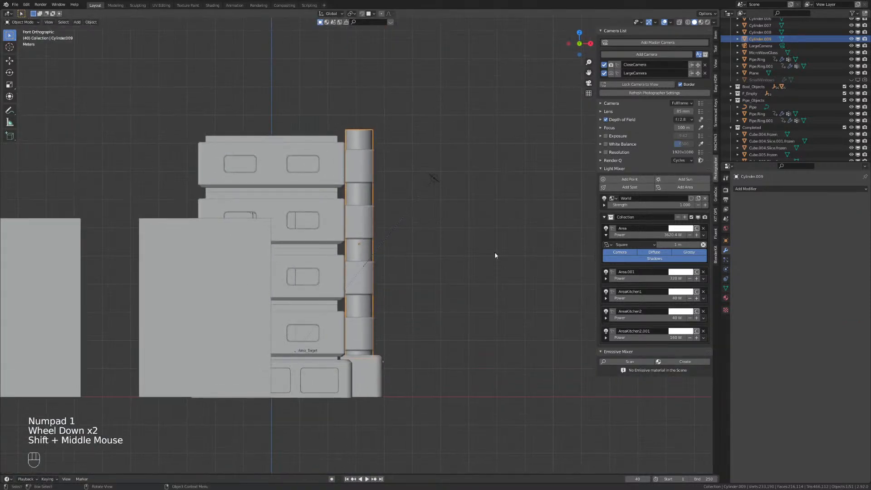
key("s")
key("z")
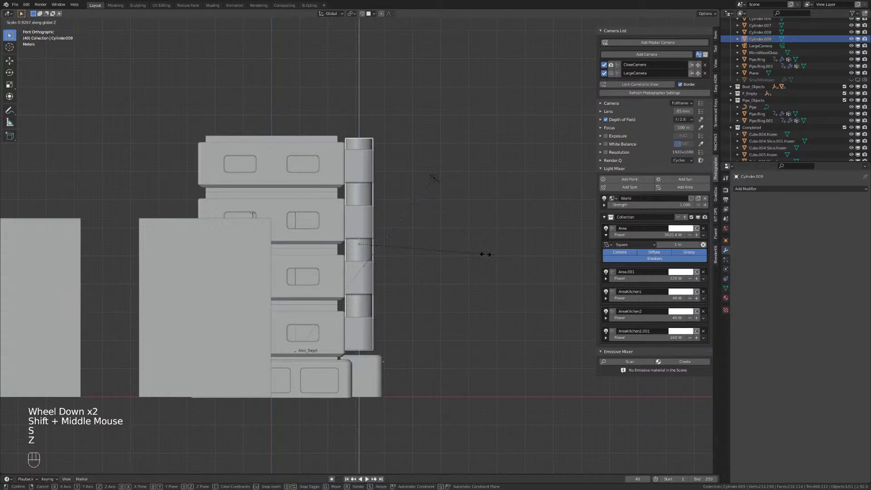
left_click(486, 254)
Lower the cylinder along Z until its foot sits inside the entrance block and its top hides in the highest collar, then deselect it.
key("g")
key("z")
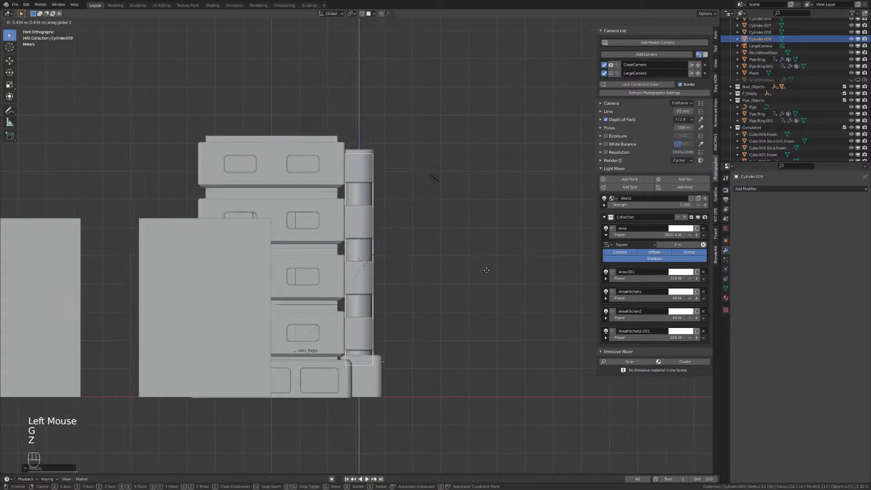
left_click(487, 272)
middle_click_drag(487, 272, 413, 264)
left_click(537, 186)
Examine the tower from its entrance block up to its roof, including the shortened cylinder and its collars.
scroll(413, 263, "up", 1, "shift")
scroll(396, 306, "up", 2)
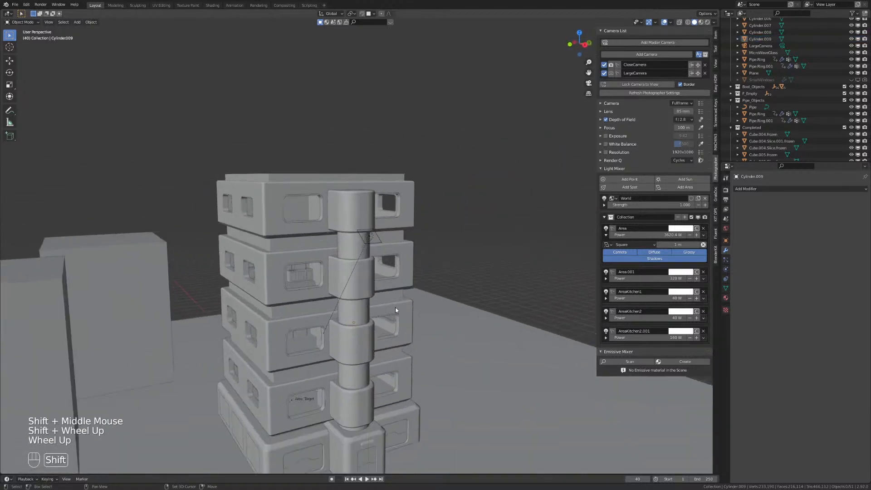
middle_click_drag(396, 307, 476, 181, "shift")
scroll(406, 259, "up", 2)
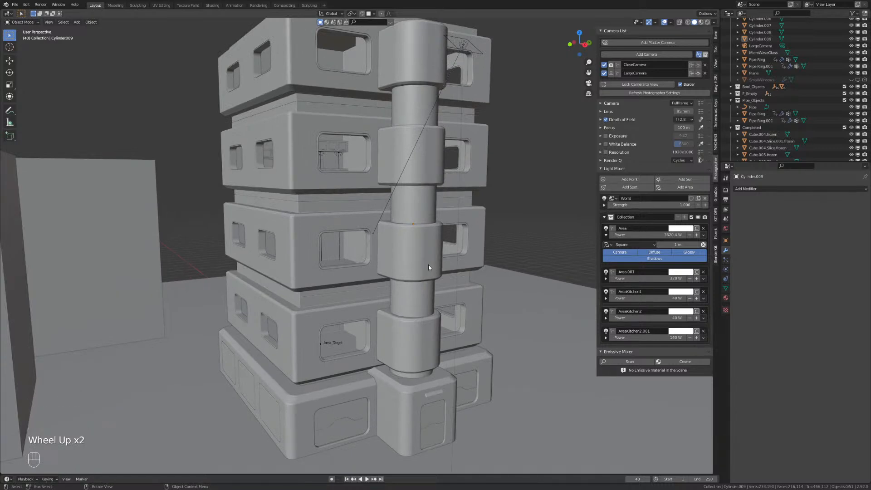
middle_click_drag(391, 251, 387, 274, "shift")
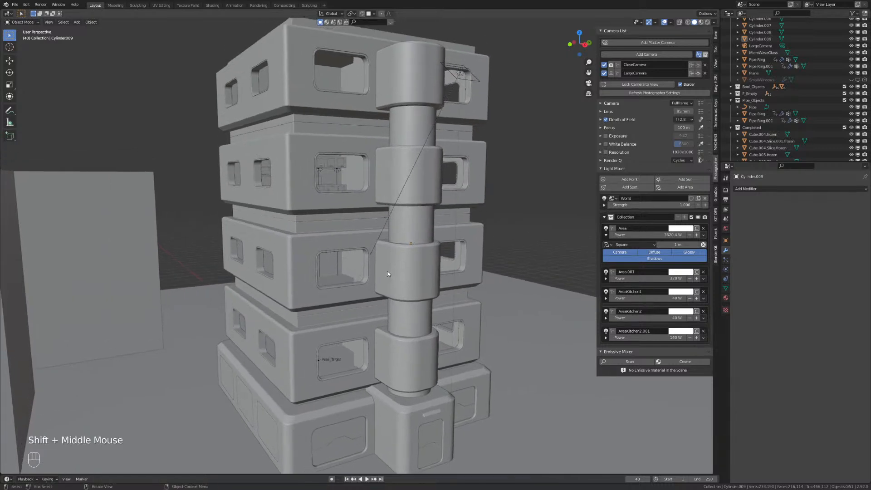
middle_click_drag(377, 214, 356, 318)
middle_click_drag(356, 318, 333, 302, "shift")
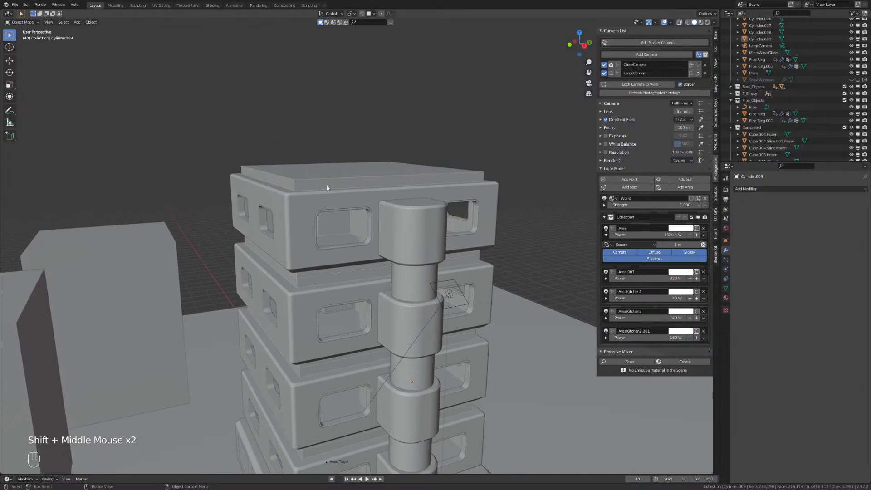
middle_click_drag(327, 186, 359, 115, "shift")
scroll(360, 116, "down", 2)
middle_click_drag(339, 164, 312, 117, "shift")
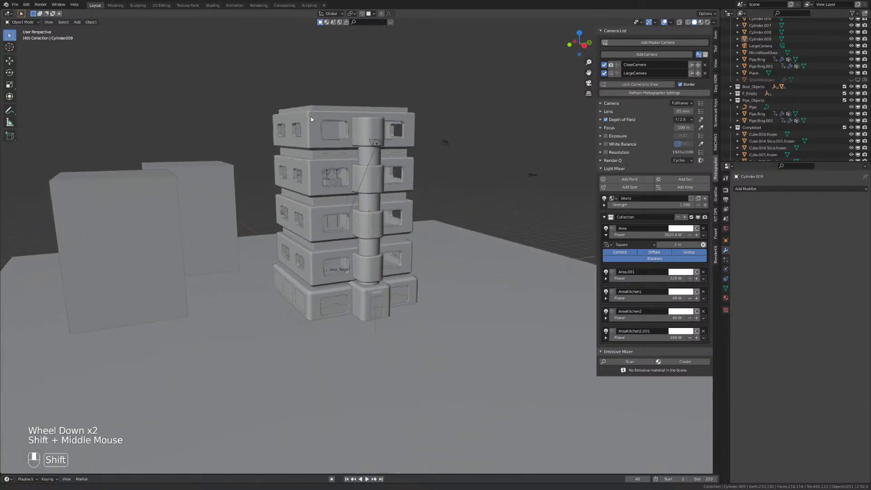
Add a cube on the ground in front of the tower and scale it up to a large block.
right_click(380, 344, "shift")
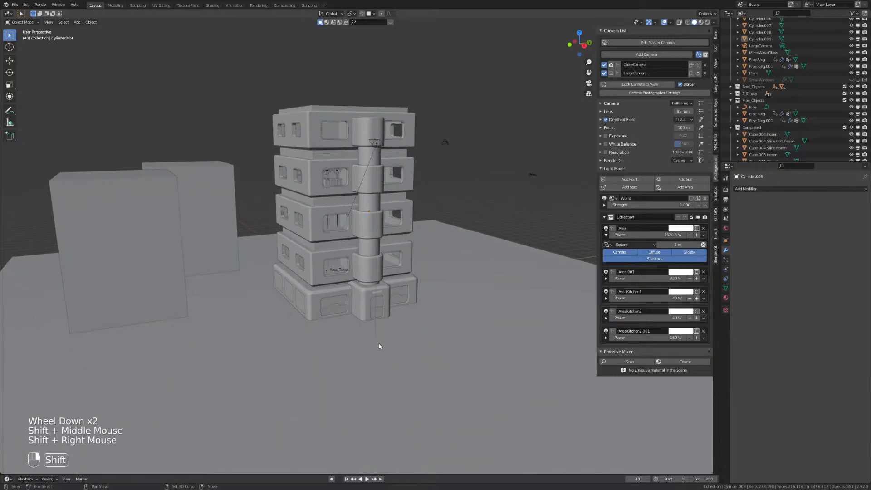
key("shift+a")
mouse_move(382, 346)
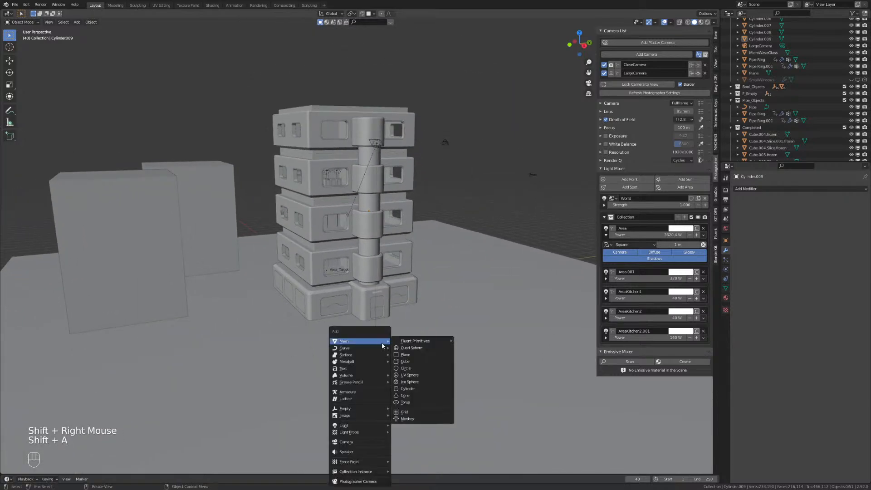
left_click(419, 364)
key("s")
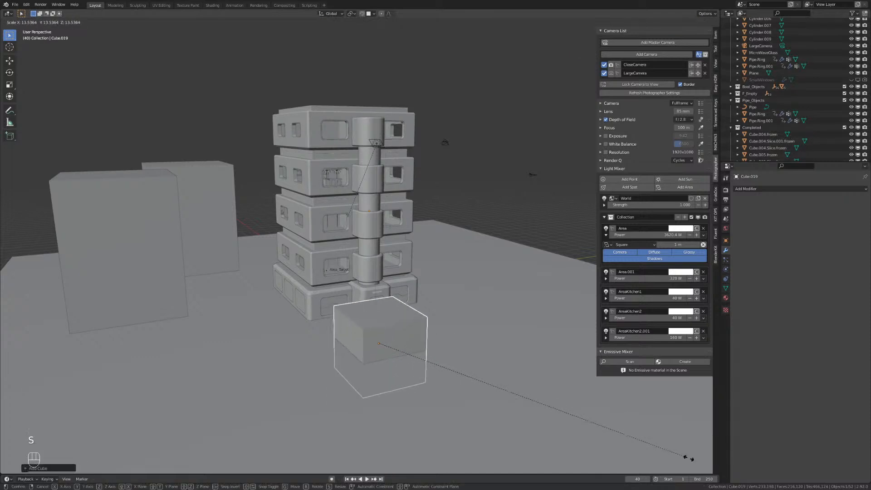
left_click(658, 443)
Flatten the cube to about 0.23 along Z and enlarge the slab about 3.2 times, wider than the tower.
key("s")
key("z")
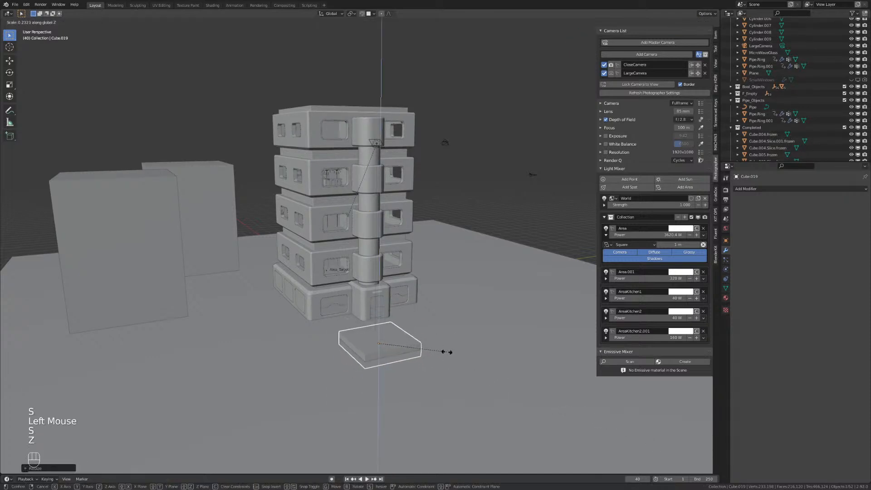
left_click(448, 354)
key("s")
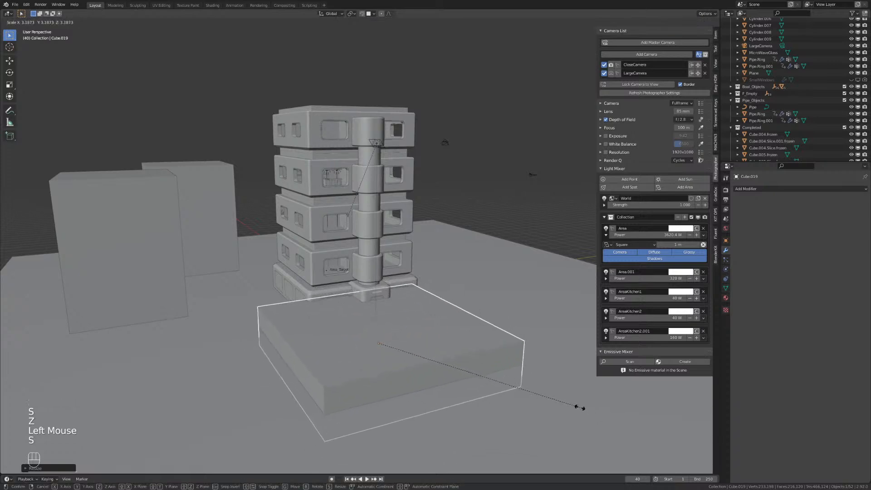
left_click(578, 404)
Snap the 3D cursor to the stacked apartment floors, and snap the new slab to that cursor.
left_click(327, 144)
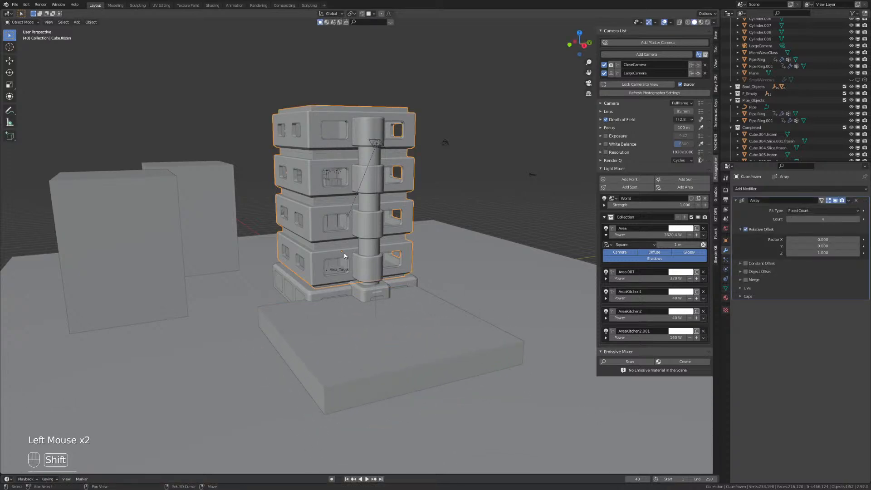
key("shift+s")
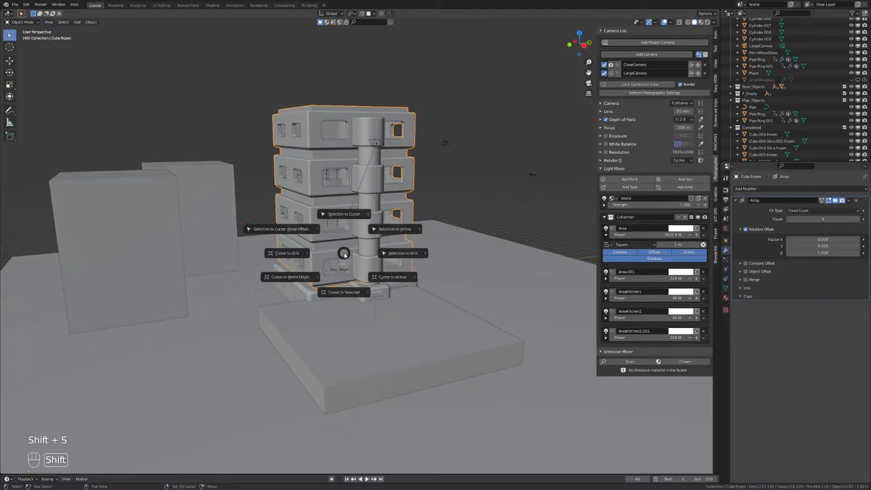
left_click(342, 293)
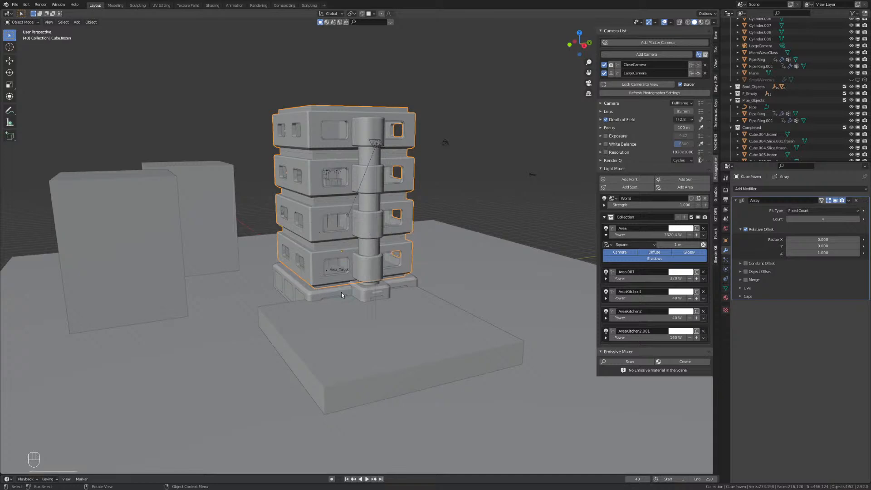
left_click(392, 344)
key("shift+s")
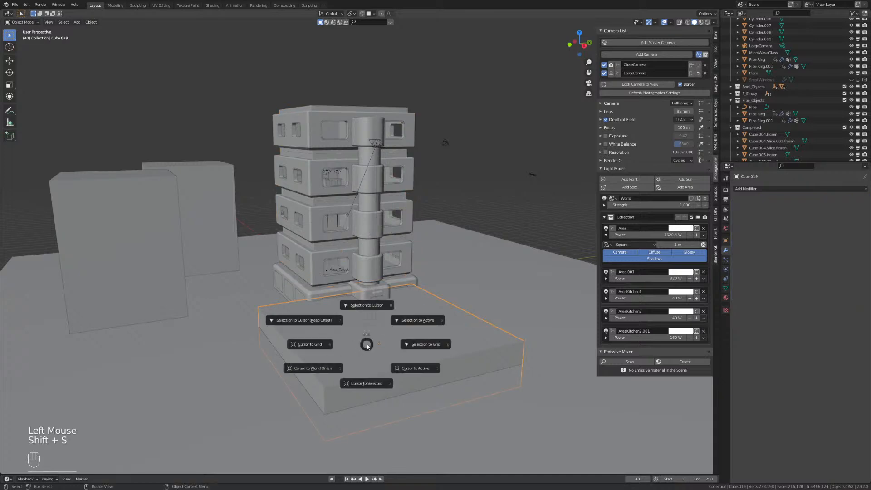
left_click(362, 309)
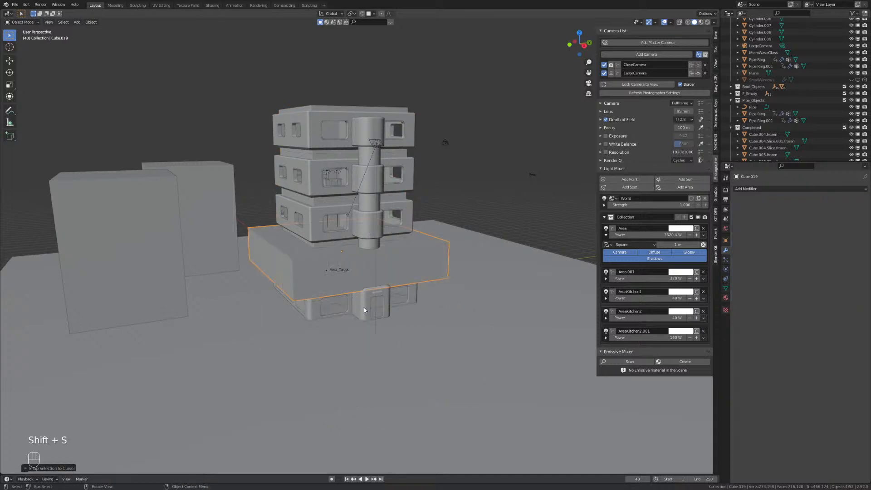
Raise the slab along Z from the middle of the tower to its top.
middle_click_drag(365, 308, 465, 322)
scroll(465, 322, "up", 3)
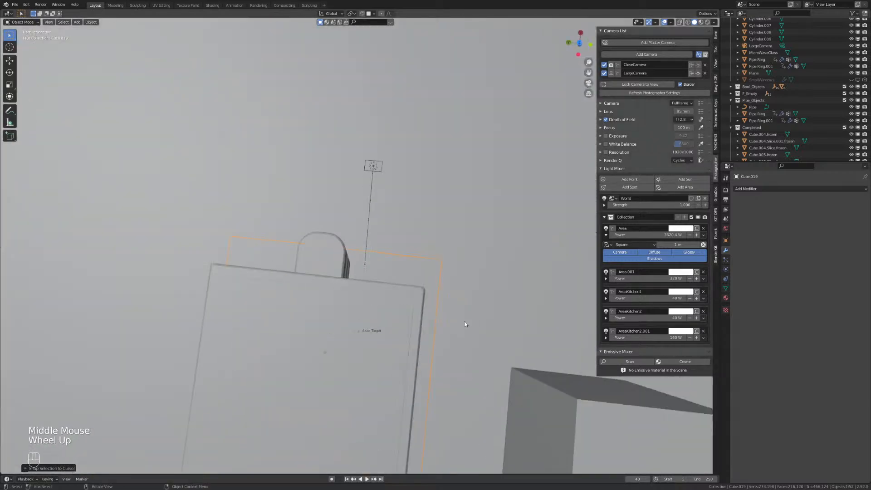
key("KP_7")
middle_click_drag(440, 271, 540, 300, "shift")
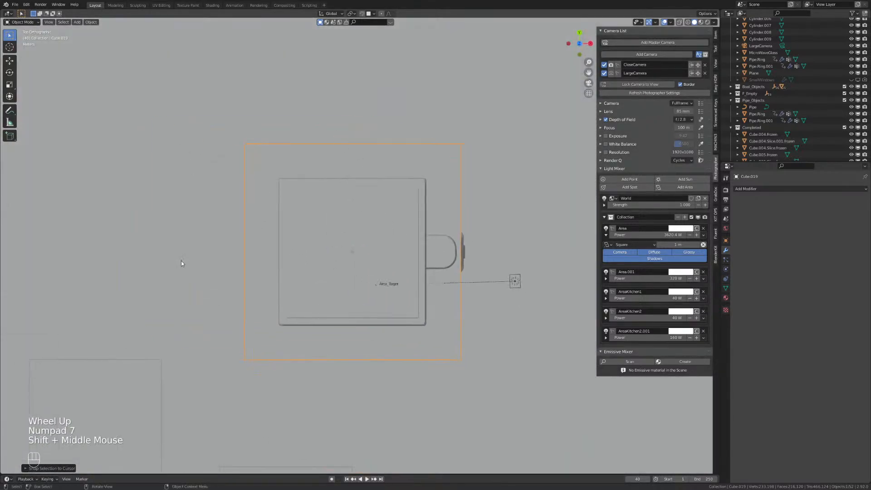
middle_click_drag(379, 233, 332, 223)
key("g")
key("z")
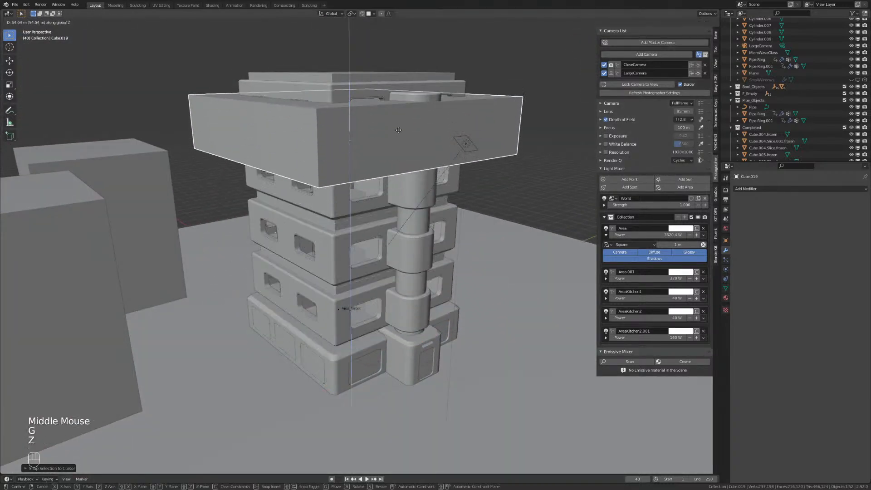
left_click(385, 61)
middle_click_drag(385, 61, 389, 255, "shift")
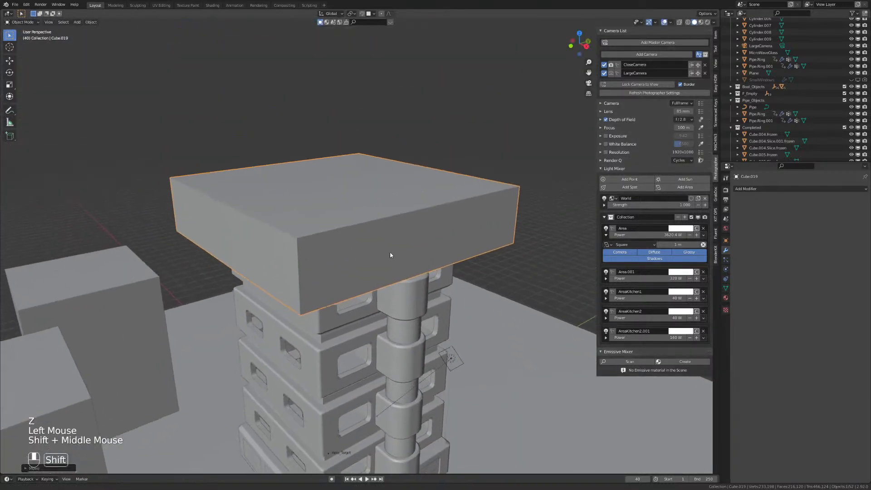
Thin the slab along Z and scale it down overall to roughly the tower's footprint.
key("s")
key("z")
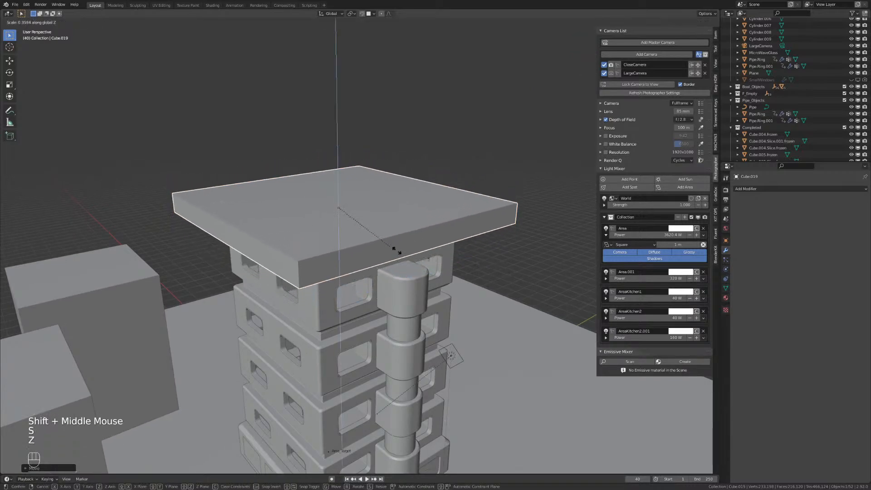
left_click(489, 286)
key("s")
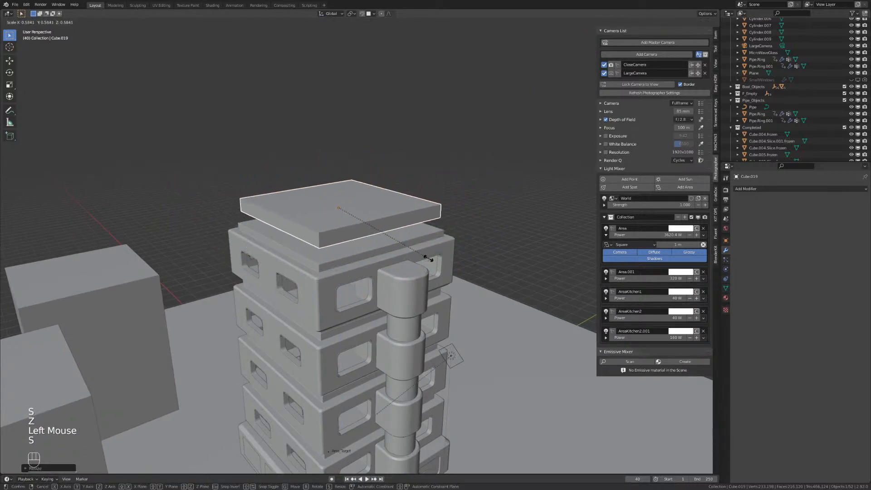
left_click(377, 217)
Lower the slab along Z onto the roof and enlarge it about 1.12 times to fit the top floor.
middle_click_drag(377, 217, 364, 293)
scroll(393, 220, "up", 2)
key("g")
key("z")
left_click(375, 293)
key("s")
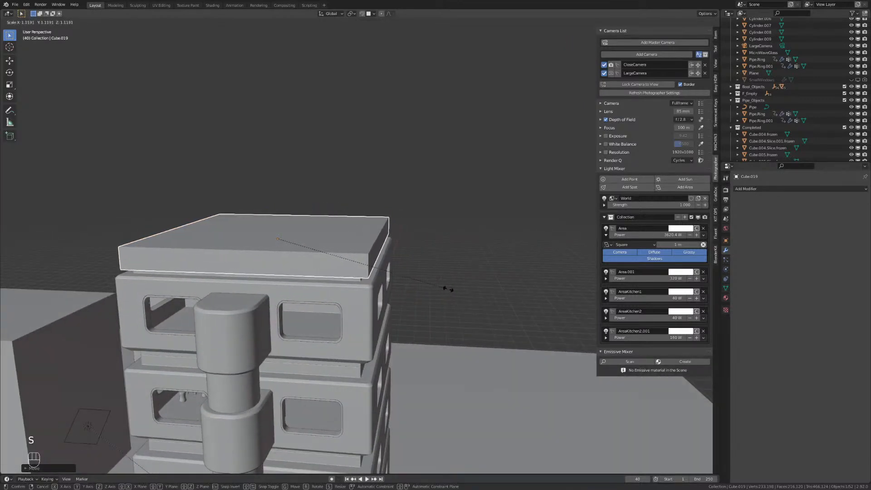
left_click(447, 289)
Apply the roof slab's object transform.
middle_click_drag(412, 278, 357, 257)
scroll(88, 265, "up", 2)
key("ctrl+a")
left_click(323, 265)
scroll(372, 270, "down", 1, "shift")
scroll(372, 271, "down", 2)
scroll(318, 278, "up", 1, "shift")
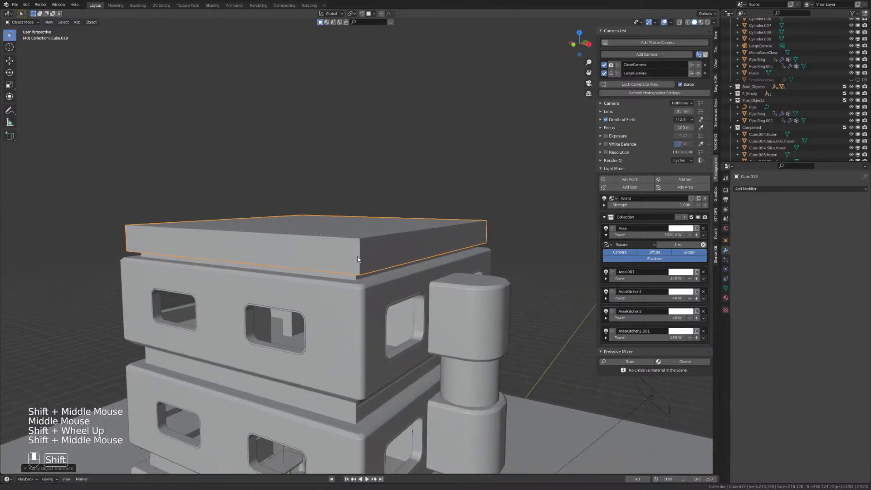
Add a Fluent bevel to the roof slab and set its bevel width to about 0.165.
scroll(357, 257, "up", 3)
key("alt+f")
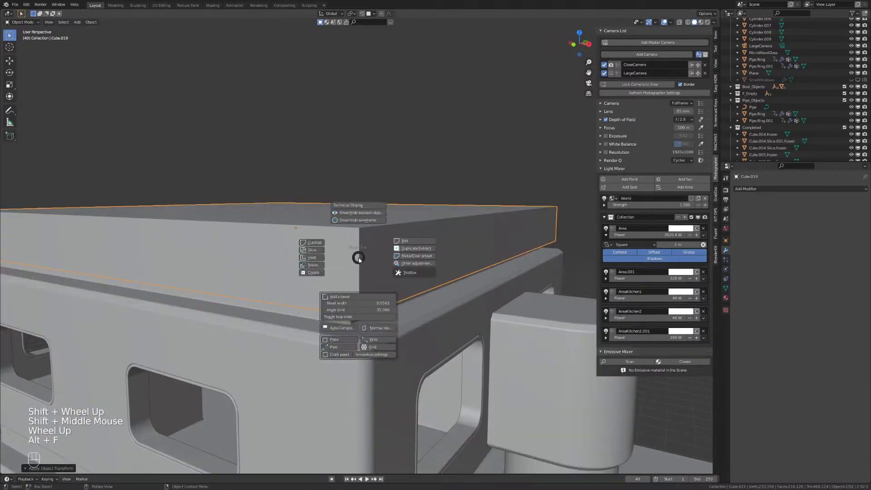
left_click(360, 297)
key("alt+f")
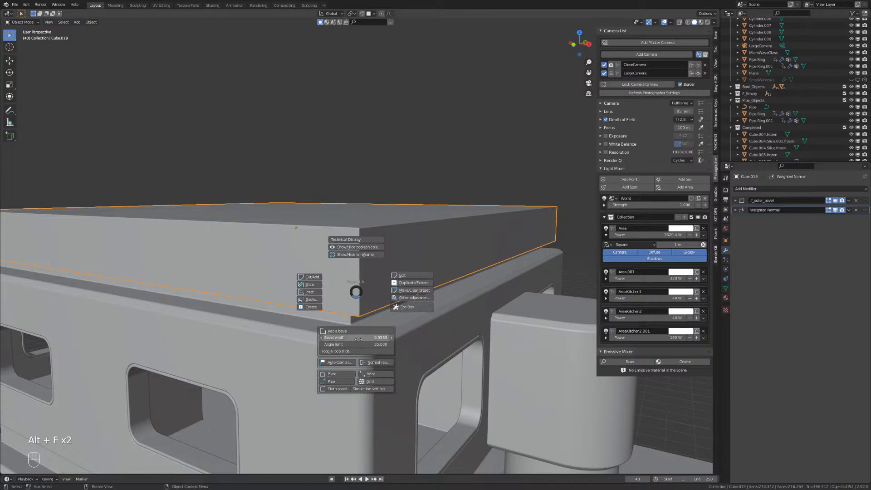
left_click_drag(356, 338, 359, 340)
middle_click_drag(358, 340, 325, 298)
Start a Fluent inset on the roof slab's side face and draw a rectangle from its centre to beyond the slab's end.
key("alt+f")
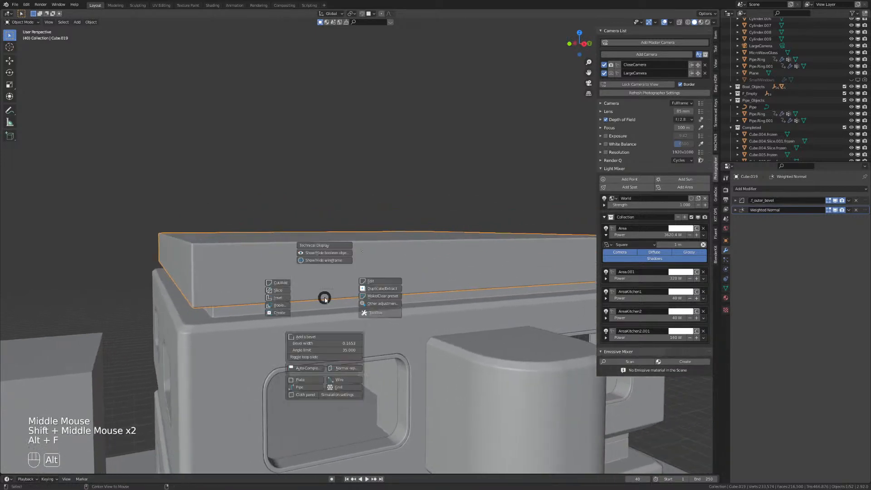
left_click(277, 298)
right_click(213, 273)
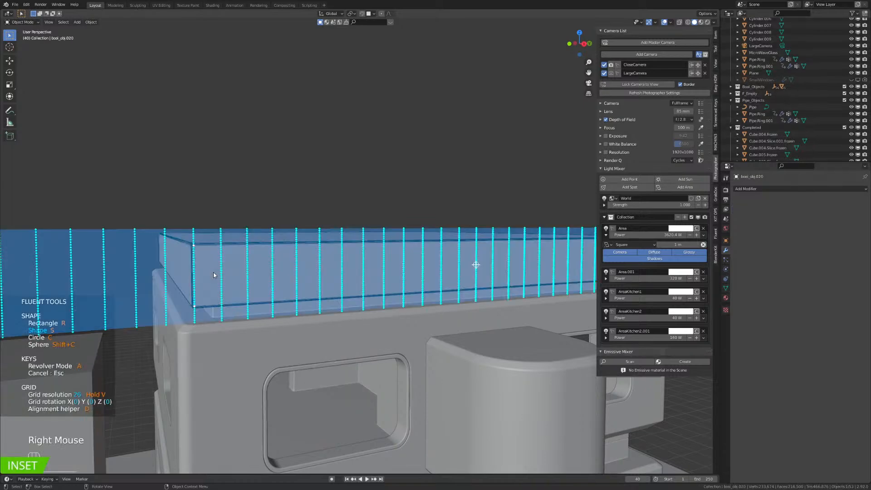
middle_click_drag(547, 261, 358, 272, "shift")
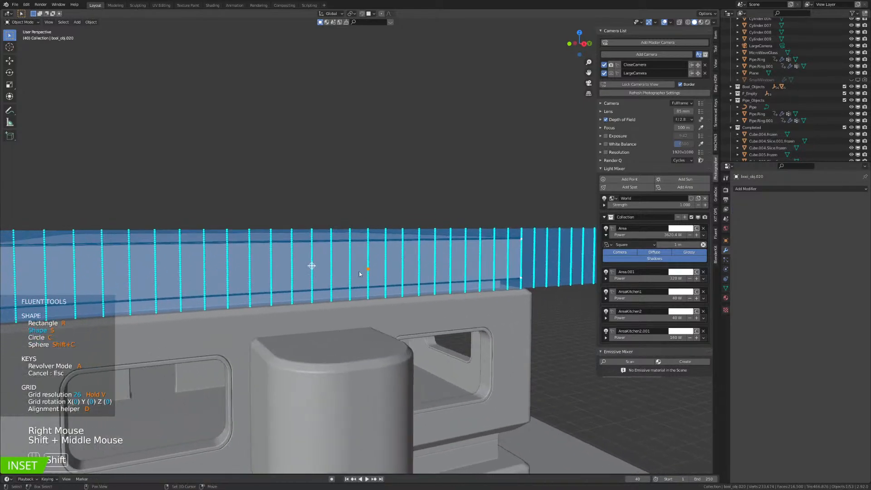
key("r")
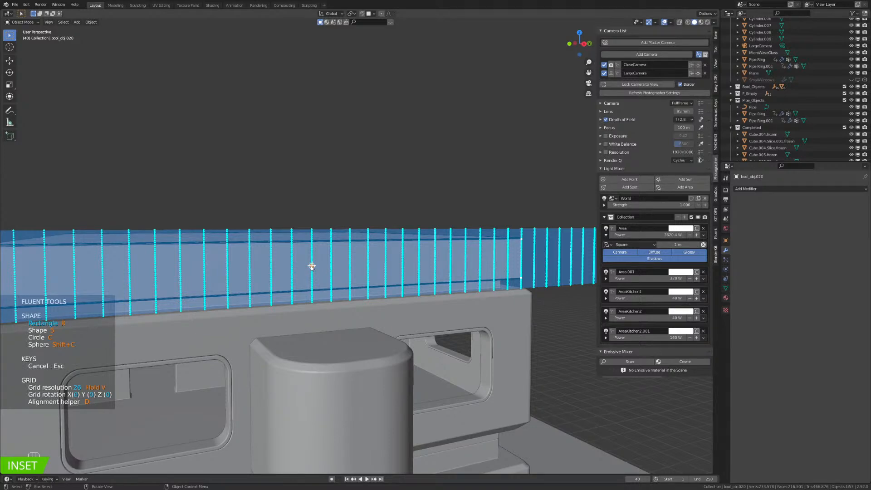
scroll(312, 267, "up", 2)
scroll(298, 274, "down", 1)
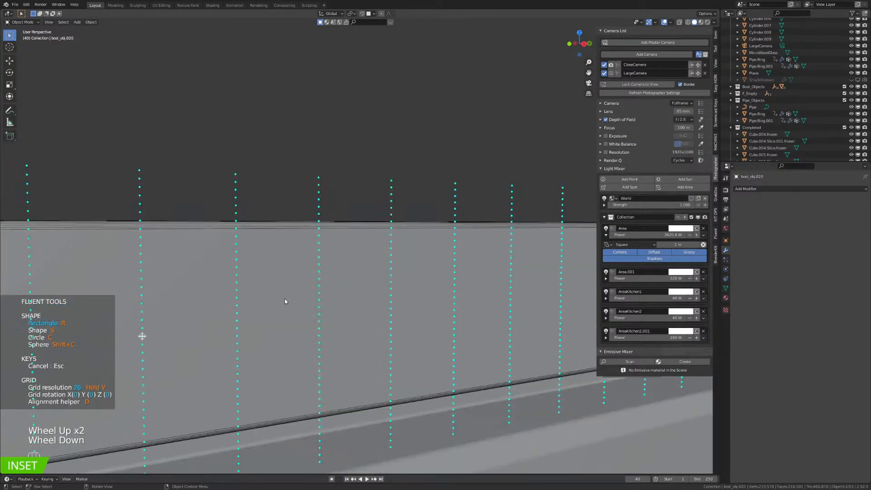
left_click(143, 337)
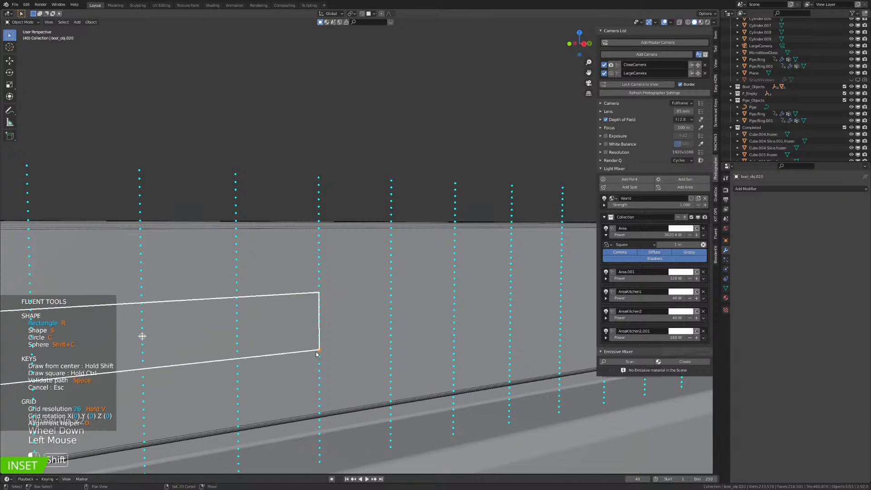
scroll(317, 354, "down", 2)
key("shift")
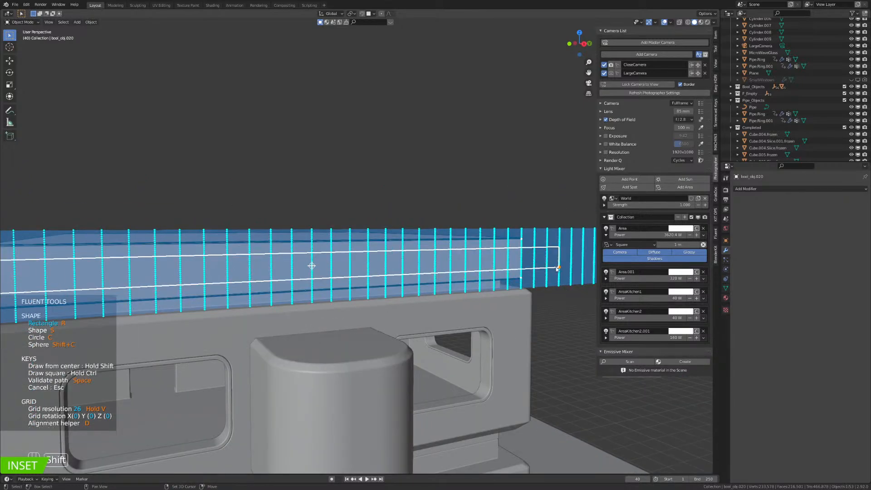
left_click(557, 269, "shift")
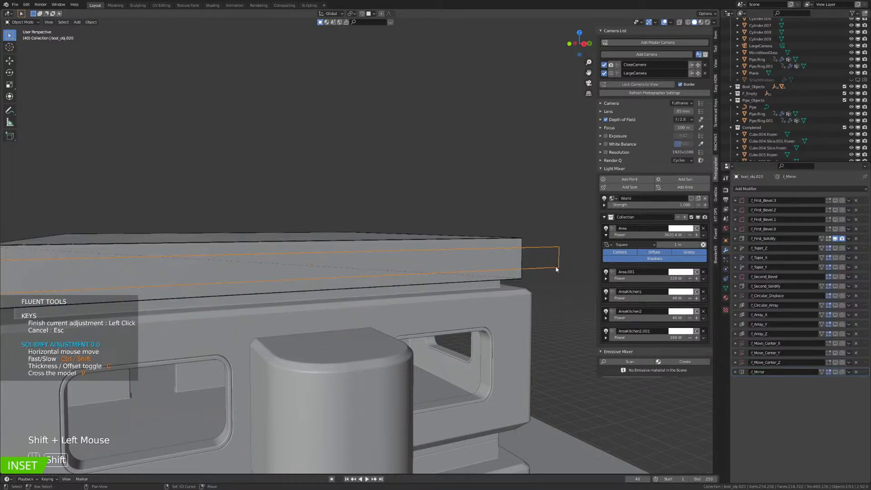
Make the rectangle cutter cross the whole model so the inset band runs all around the roof slab.
key("v")
left_click(388, 245)
middle_click_drag(387, 245, 375, 284, "shift")
scroll(478, 273, "up", 2)
scroll(364, 290, "up", 1, "shift")
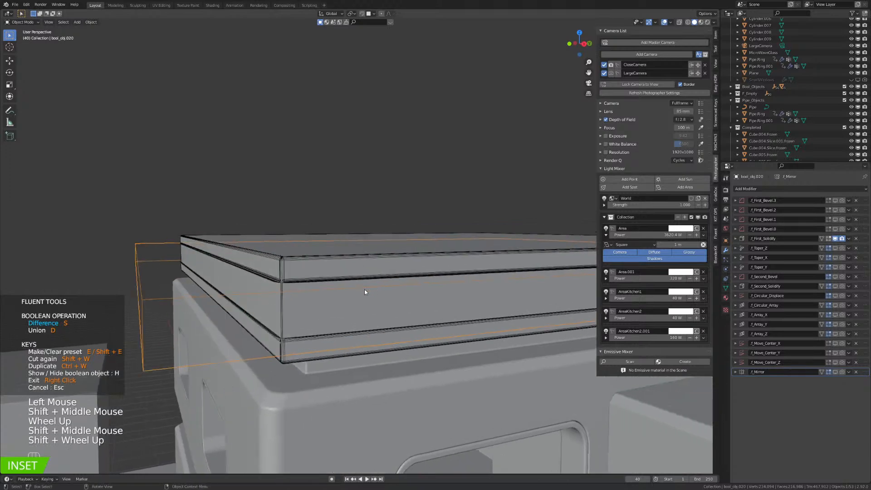
scroll(286, 350, "up", 1)
middle_click_drag(286, 350, 292, 321, "shift")
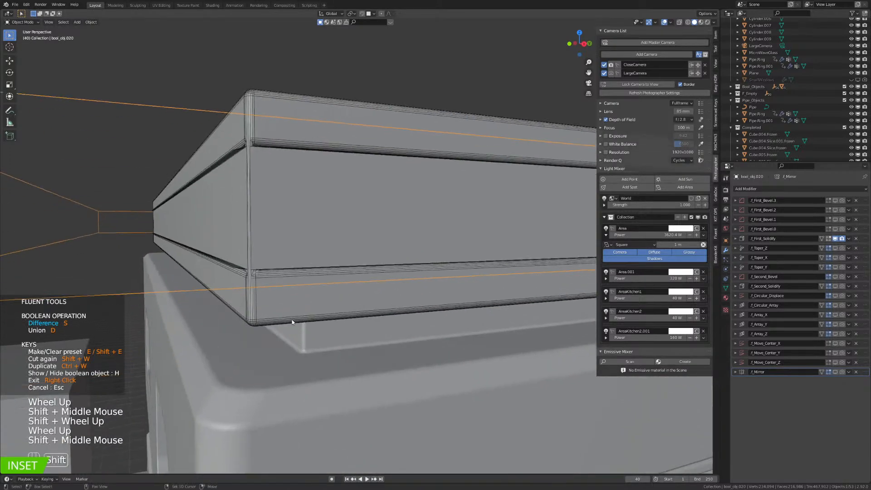
Increase the inset thickness so the recessed band cuts deeper into the roof slab's sides.
left_click(307, 294)
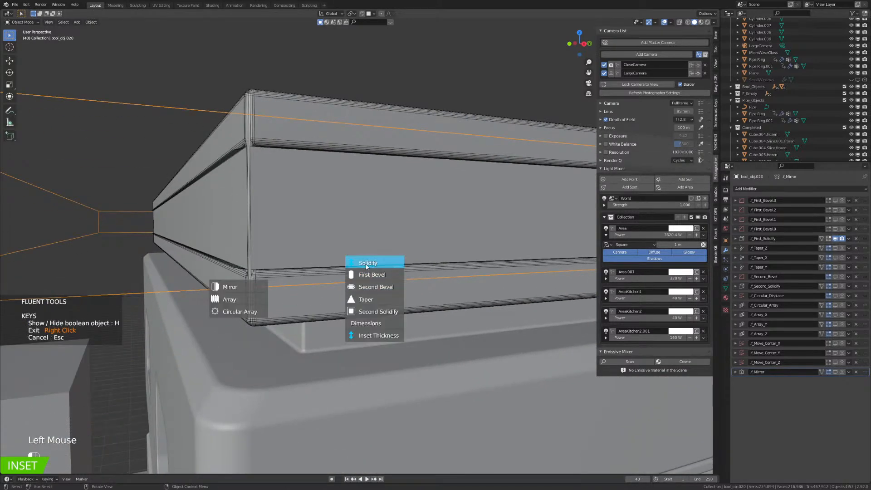
left_click(377, 336)
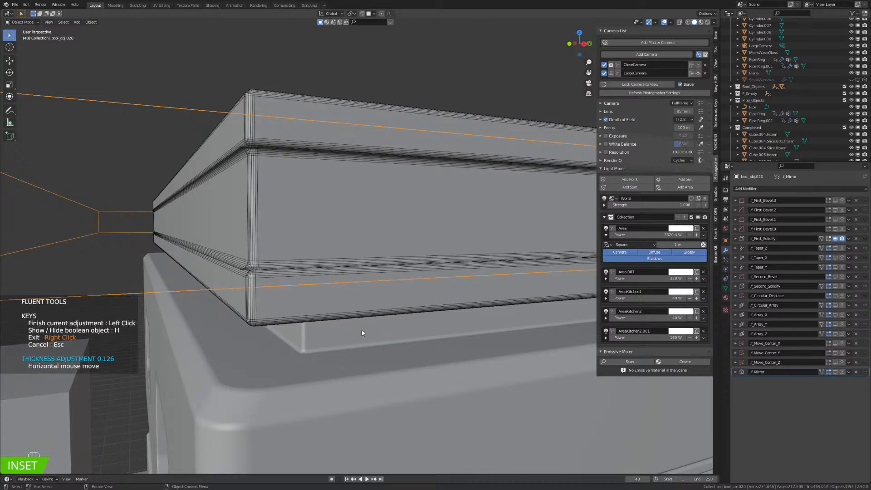
left_click(227, 308)
middle_click_drag(266, 305, 244, 255)
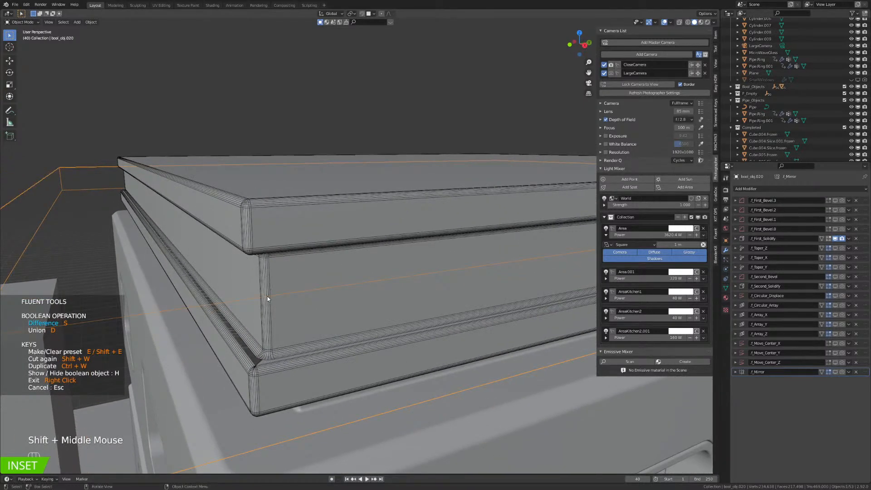
Examine the inset band around the roof slab, checking the corner geometry and bevel along the lower groove up close.
middle_click_drag(268, 296, 334, 304)
scroll(334, 303, "up", 1, "shift")
scroll(334, 303, "up", 1)
scroll(334, 305, "up", 1)
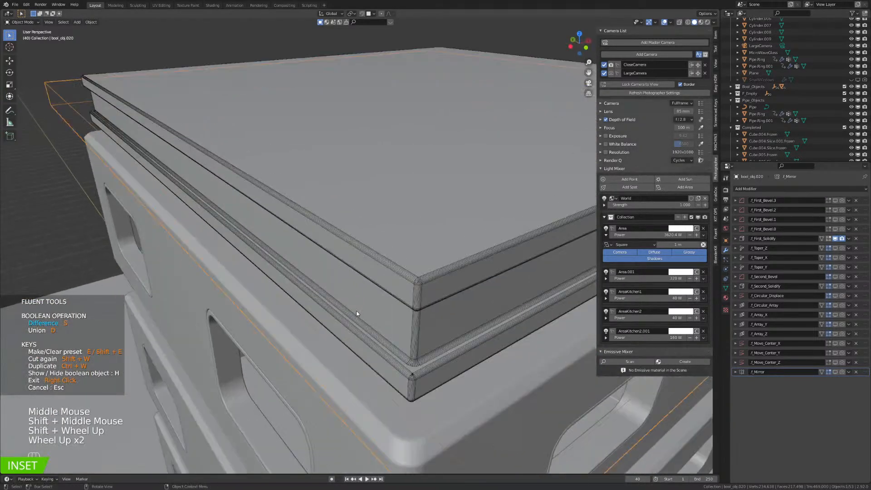
middle_click_drag(243, 281, 207, 266, "shift")
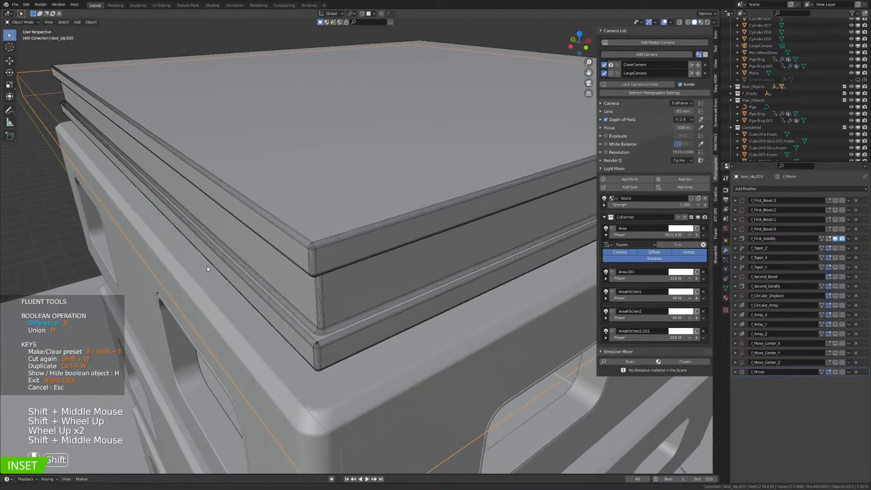
scroll(276, 312, "up", 1)
scroll(276, 312, "down", 1)
middle_click_drag(276, 312, 354, 253, "shift")
scroll(355, 254, "up", 2)
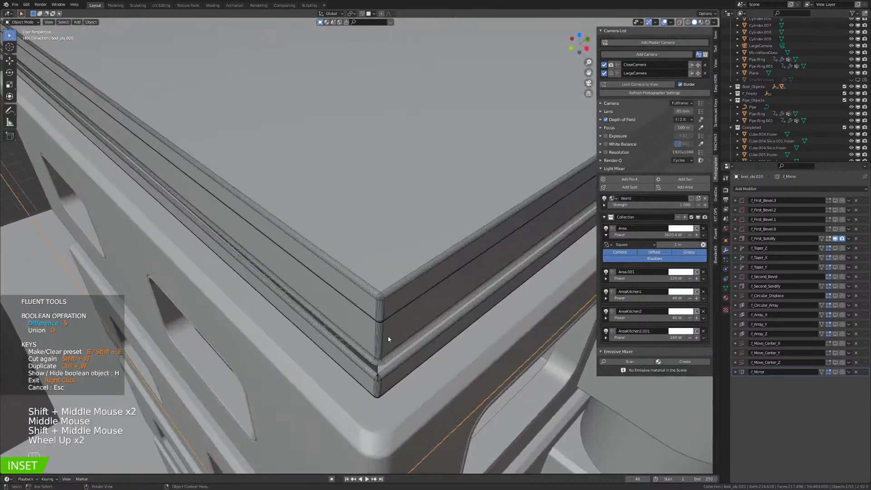
scroll(389, 341, "up", 1, "shift")
middle_click_drag(389, 341, 372, 363, "shift")
scroll(369, 379, "up", 1, "shift")
scroll(369, 379, "up", 2)
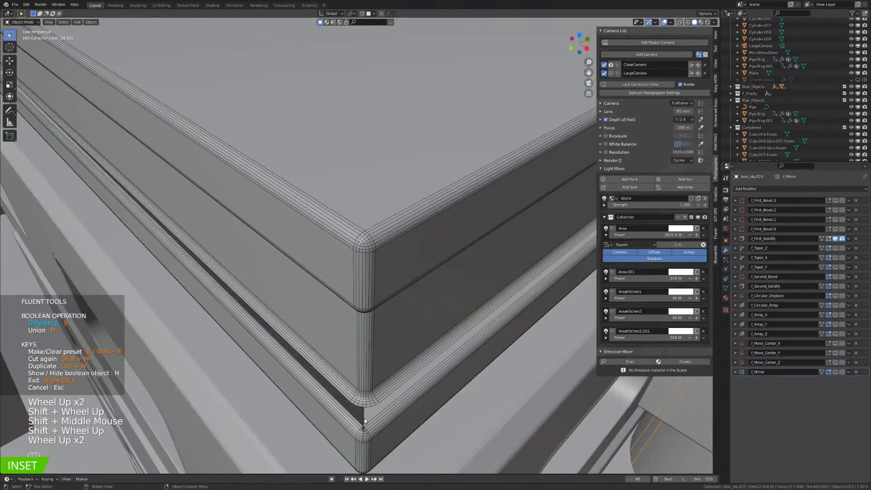
middle_click_drag(364, 421, 373, 355, "shift")
scroll(356, 373, "up", 2)
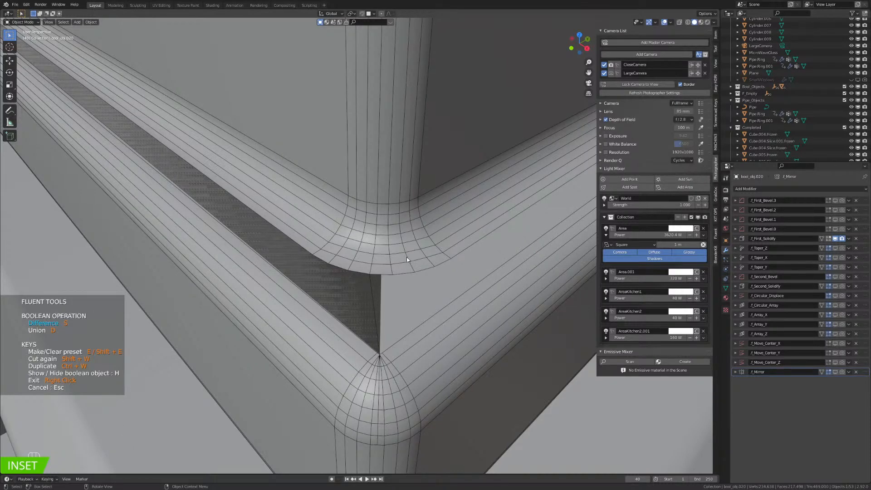
scroll(406, 260, "down", 3)
middle_click_drag(375, 286, 273, 178, "shift")
middle_click_drag(144, 115, 182, 147, "shift")
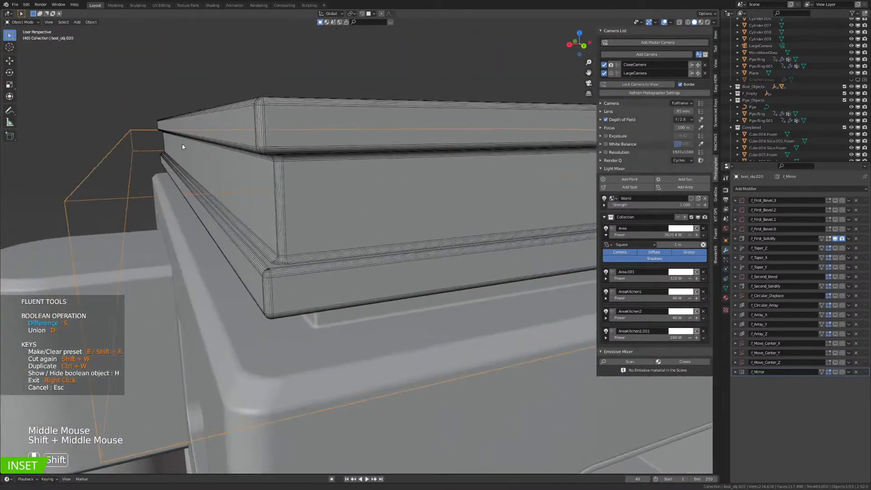
Finish the Fluent inset on the roof slab, keeping the difference cut.
scroll(268, 187, "down", 2)
middle_click_drag(268, 187, 363, 247)
right_click(359, 305)
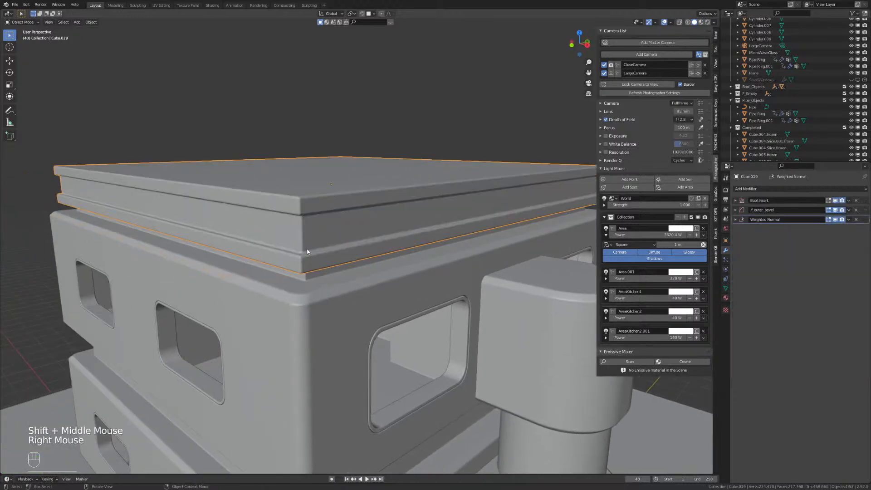
middle_click_drag(308, 252, 353, 333)
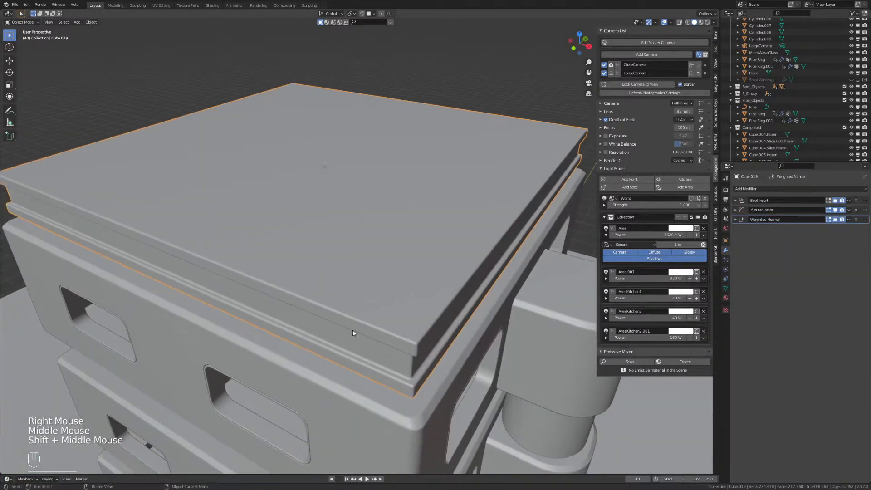
Add a centred loop cut across the roof slab's mesh.
key("Tab")
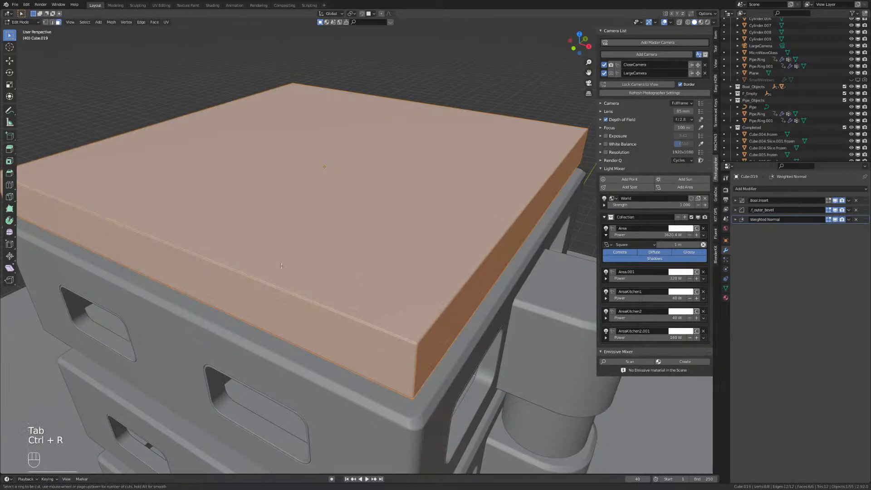
key("ctrl+r")
right_click(226, 260)
key("Tab")
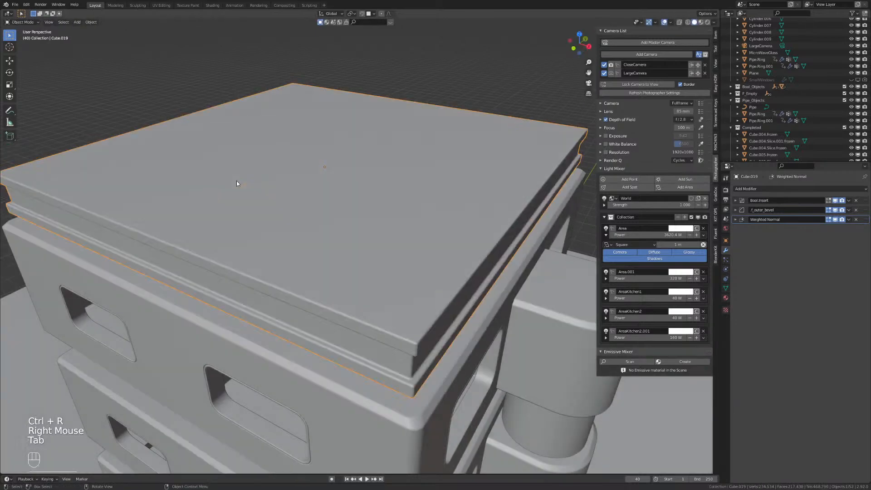
Run Fluent's VG cleaner on the roof slab.
key("alt+f")
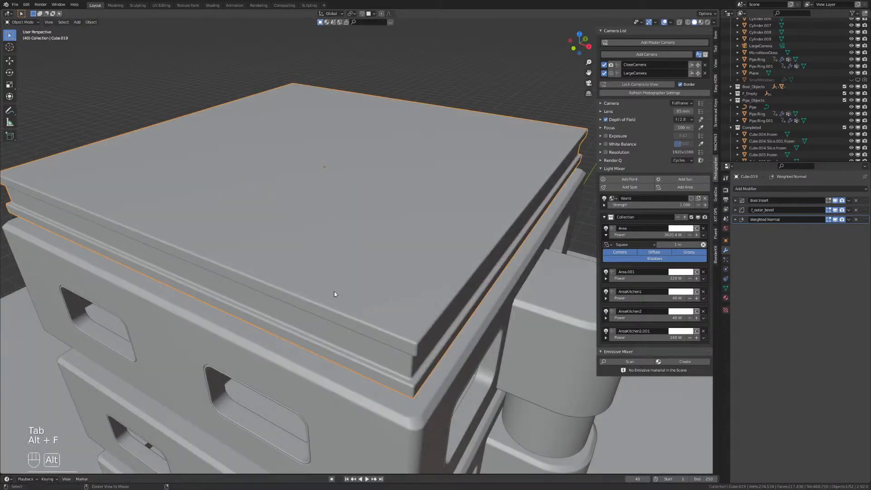
key("alt+f")
key("alt+f")
mouse_move(443, 313)
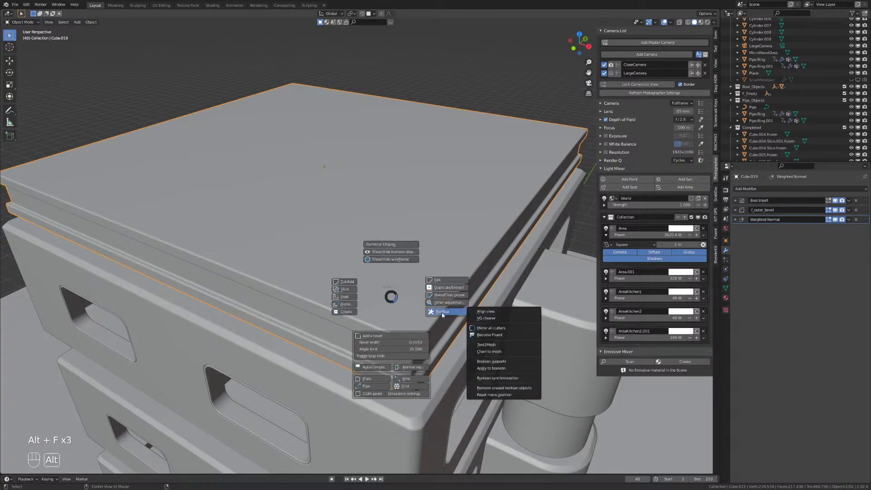
left_click(494, 319)
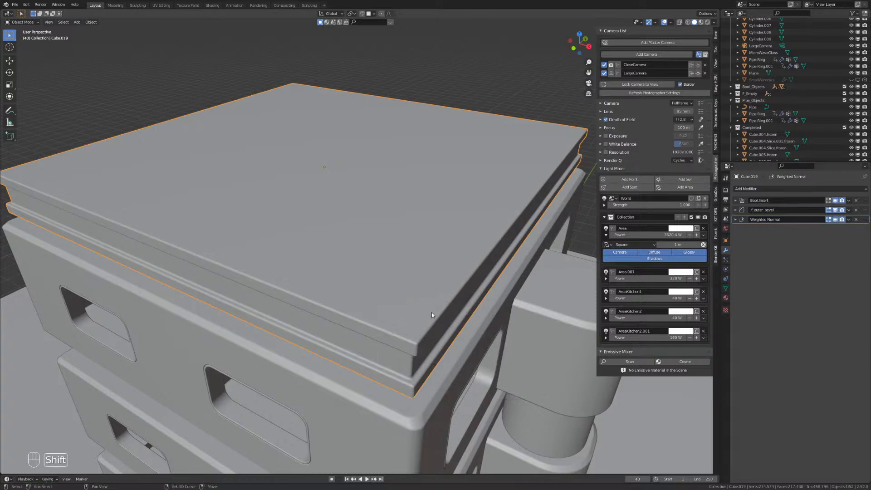
Show the roof slab's wireframe to check its edges and loop cut, and hide the wireframe again.
middle_click_drag(432, 313, 404, 275, "shift")
scroll(387, 263, "up", 2)
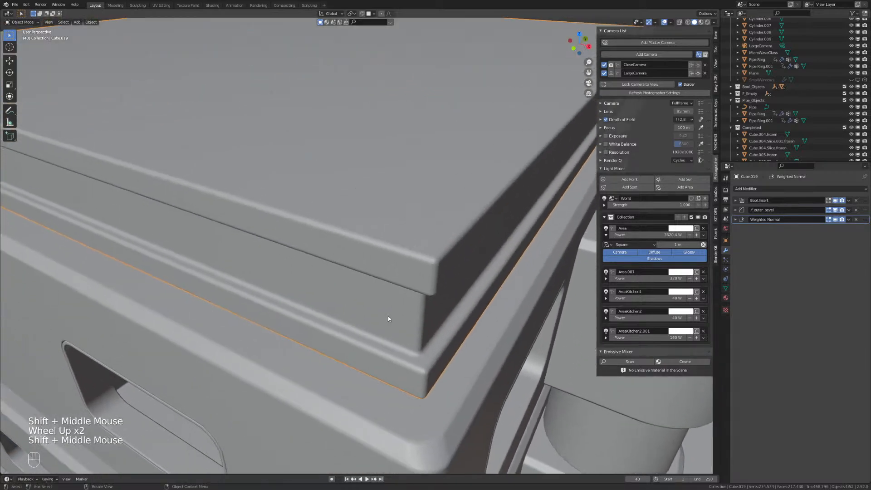
key("alt+f")
left_click(386, 283)
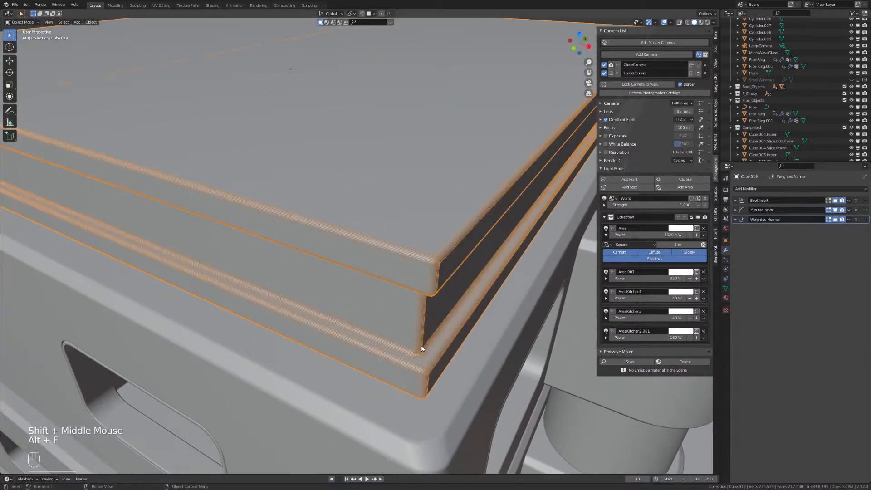
middle_click_drag(421, 348, 132, 230, "shift")
scroll(422, 362, "up", 1, "shift")
scroll(405, 360, "up", 2)
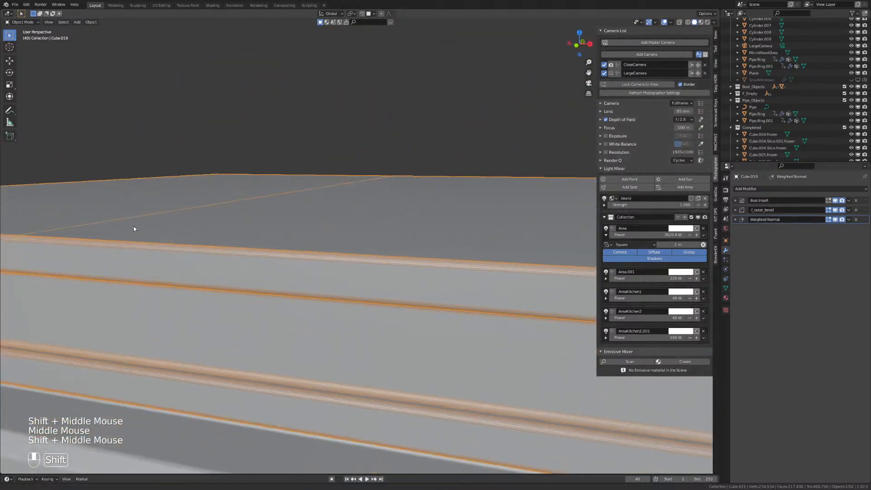
scroll(276, 254, "down", 2)
key("alt+f")
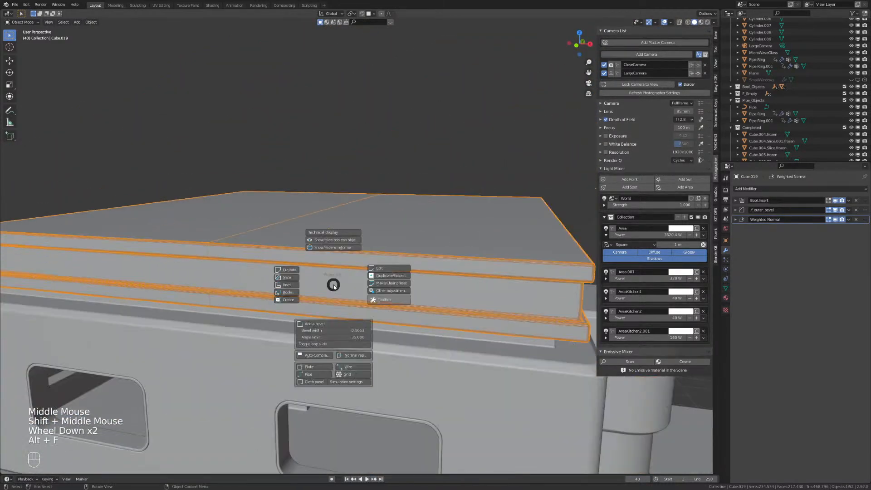
Inspect the shading of the roof slab's beveled corners and the whole tower, and deselect the slab.
middle_click_drag(329, 252, 358, 241)
scroll(301, 241, "up", 1)
scroll(321, 278, "up", 1, "shift")
scroll(321, 278, "up", 3)
middle_click_drag(321, 278, 445, 285, "shift")
scroll(355, 290, "up", 3)
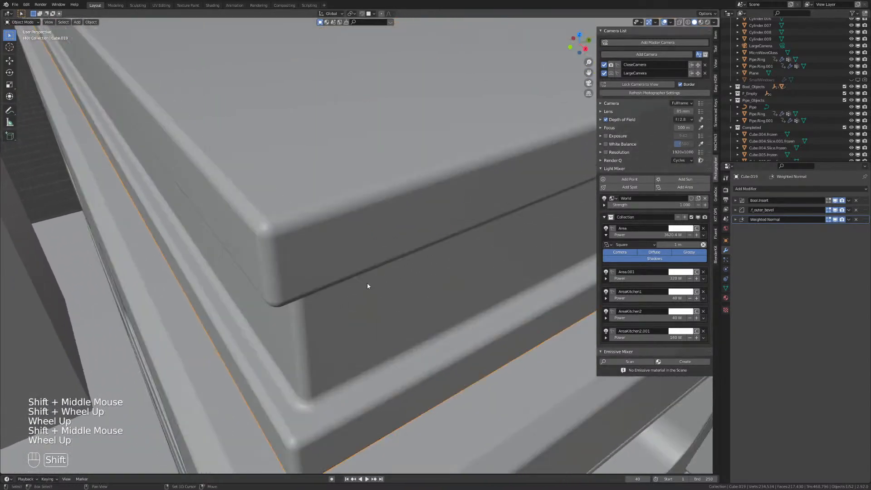
middle_click_drag(354, 290, 438, 253, "shift")
scroll(367, 260, "down", 2)
middle_click_drag(437, 253, 407, 219, "shift")
scroll(327, 266, "down", 3)
left_click(445, 239)
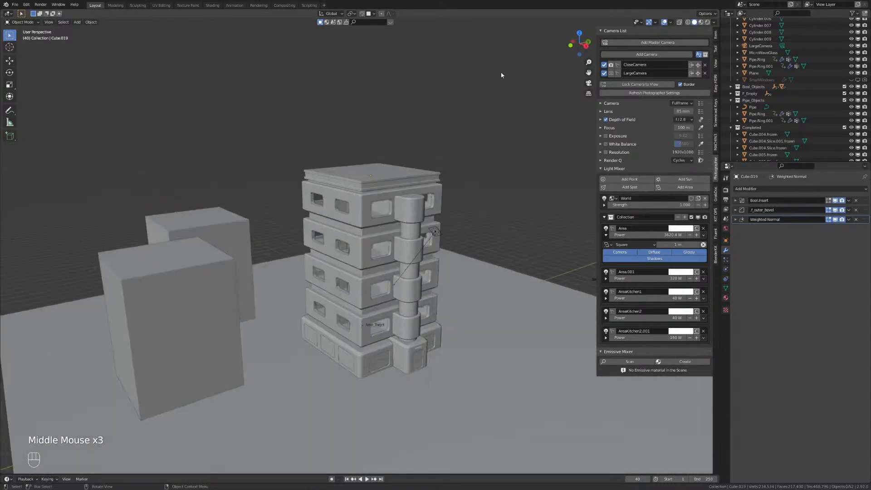
Look through LargeCamera and apply the Canon EF 50mm lens preset to it.
left_click(611, 74)
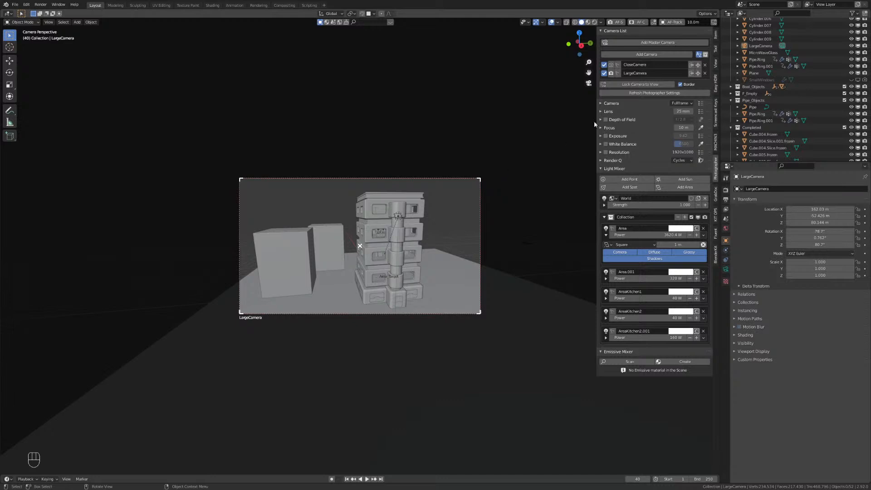
left_click(702, 103)
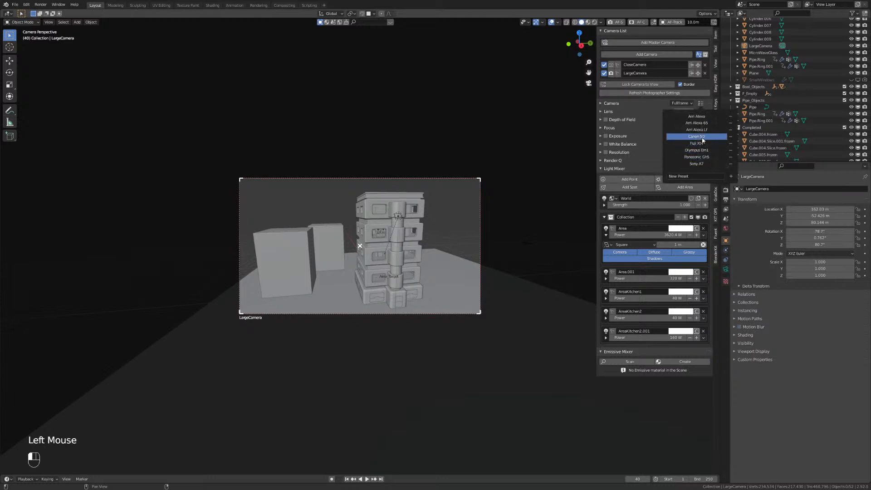
left_click(702, 112)
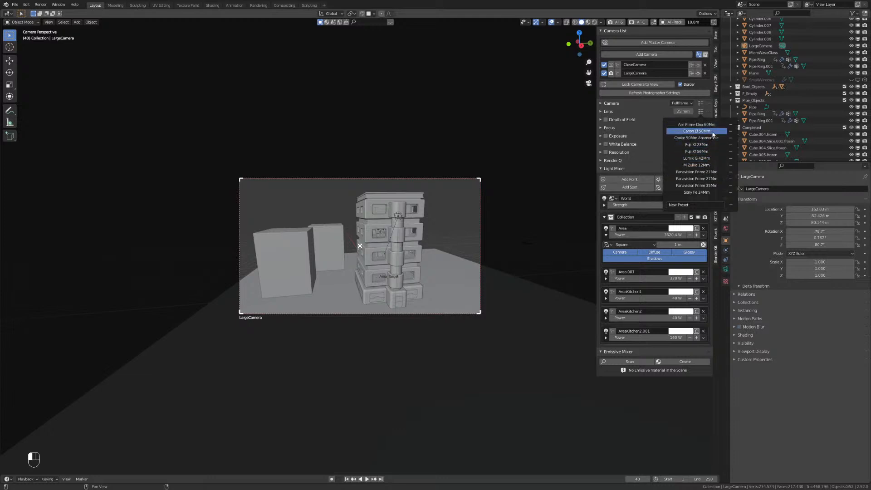
left_click(713, 134)
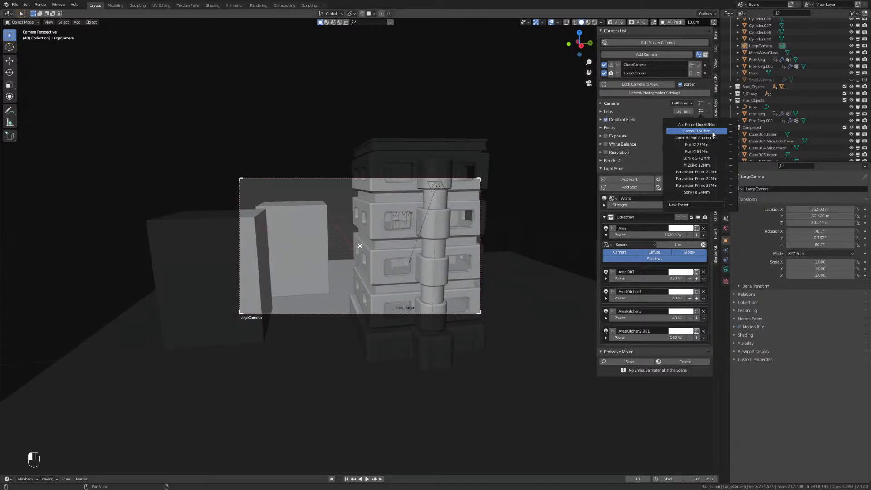
Set LargeCamera's focal length to 85 mm.
double_click(679, 112)
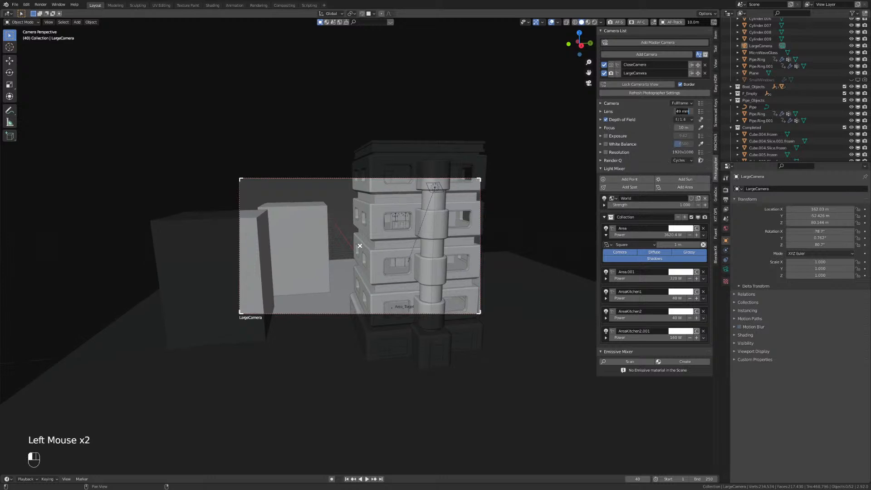
key("Return")
type("85")
key("Return")
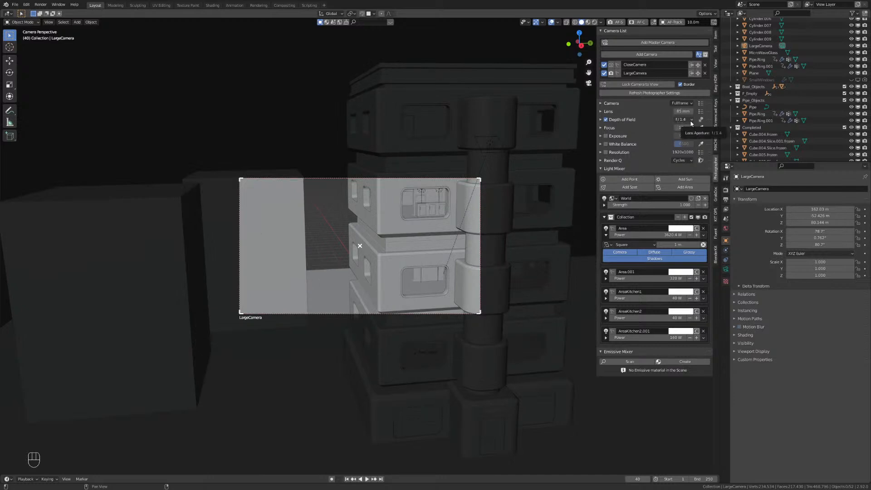
Sample LargeCamera's focus distance from the tower's facade.
left_click(701, 129)
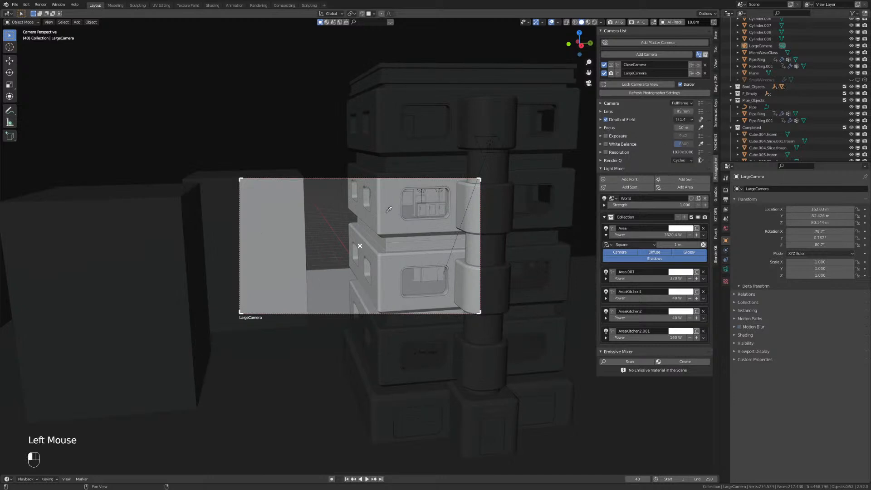
left_click(547, 199)
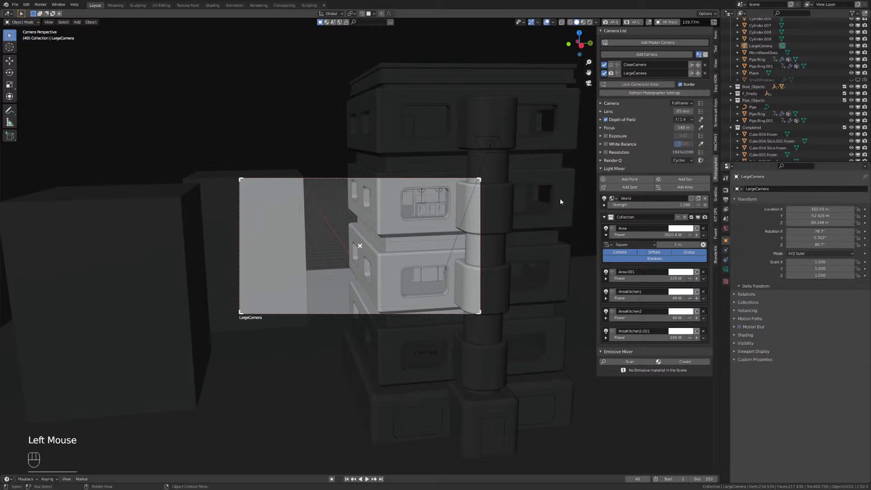
scroll(415, 220, "down", 1)
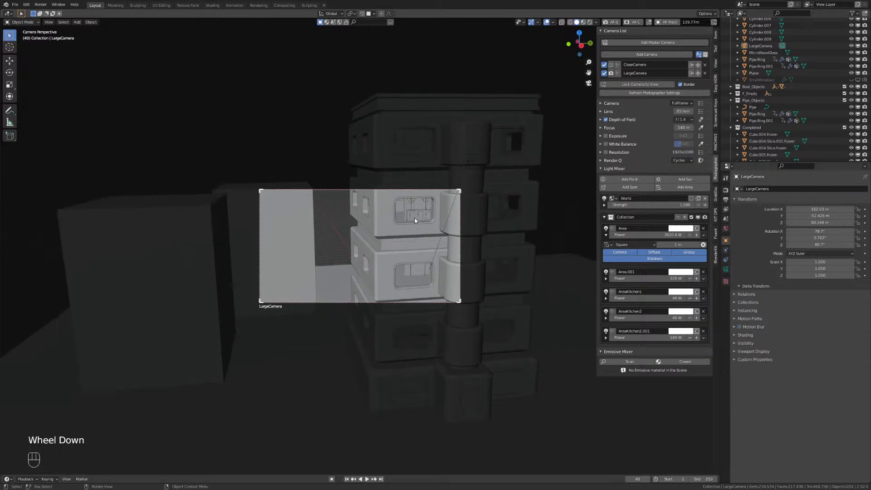
scroll(508, 176, "up", 3)
Lock LargeCamera to the view, reframe it so the whole tower fits beside the two background blocks, and unlock it again.
left_click(640, 84)
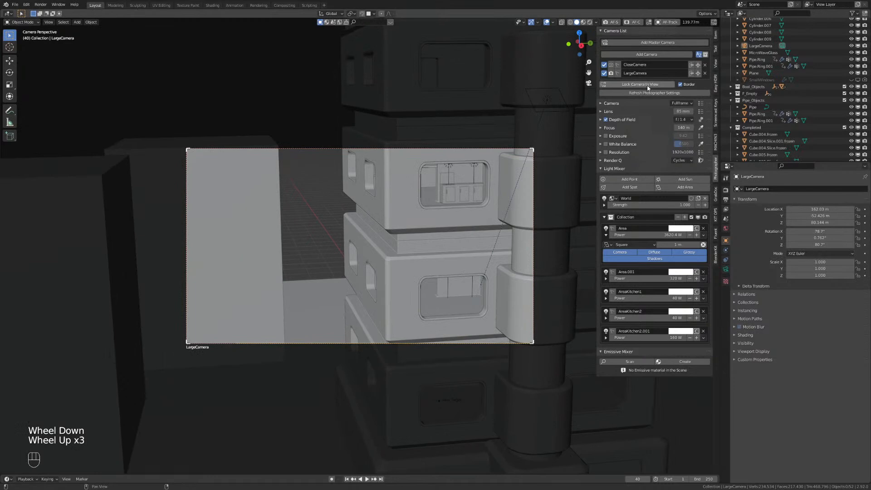
scroll(376, 287, "down", 1)
scroll(388, 281, "down", 3)
scroll(404, 265, "down", 1)
middle_click_drag(404, 265, 411, 282)
scroll(411, 254, "down", 1)
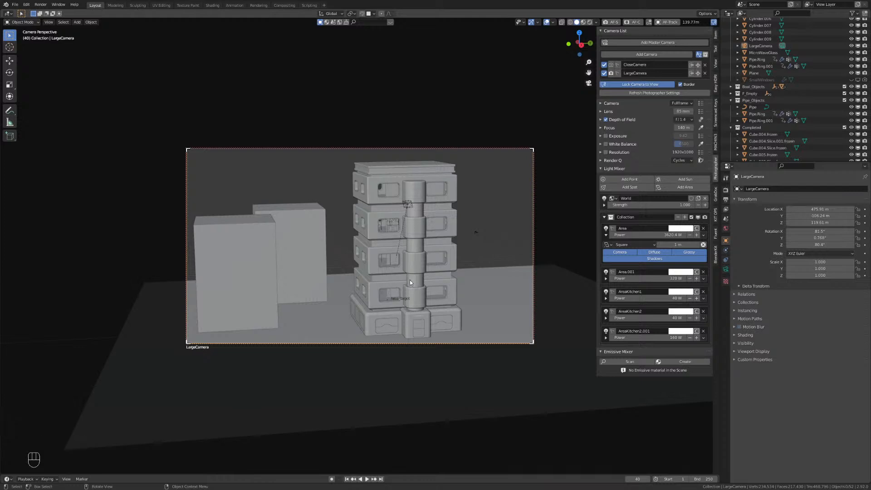
mouse_move(415, 236)
middle_mouse_down("ctrl")
mouse_move(430, 203)
mouse_move(427, 233)
middle_mouse_up("ctrl")
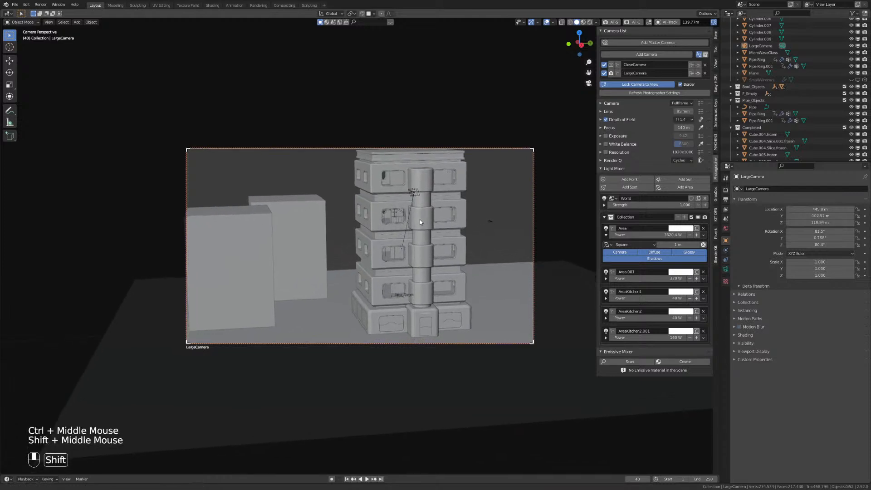
scroll(422, 216, "down", 1)
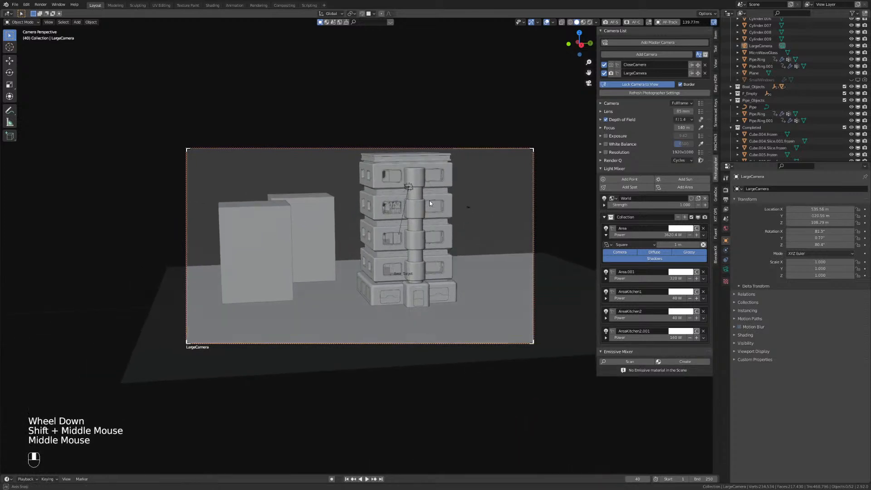
scroll(432, 204, "up", 1)
scroll(429, 221, "down", 1)
scroll(429, 233, "up", 1)
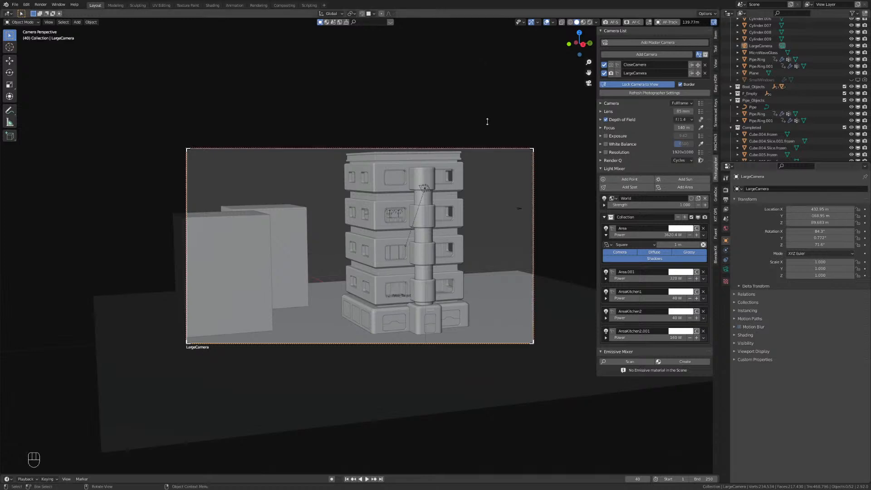
left_click(510, 105)
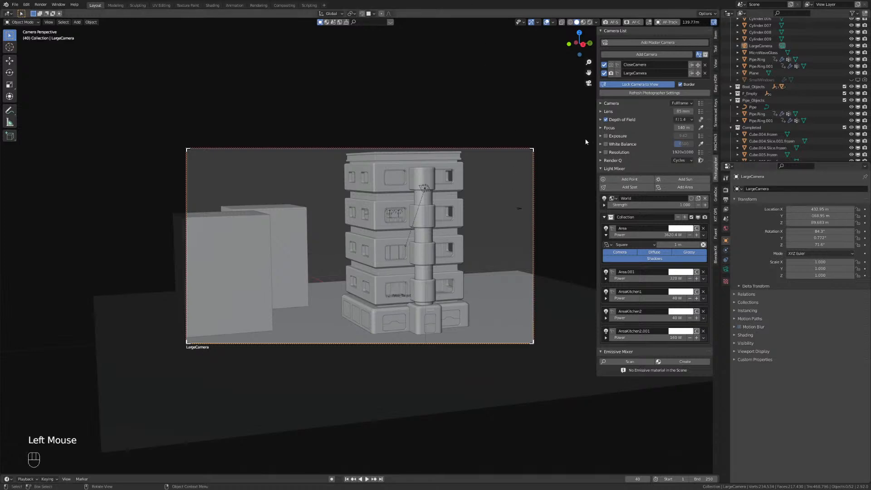
left_click(640, 85)
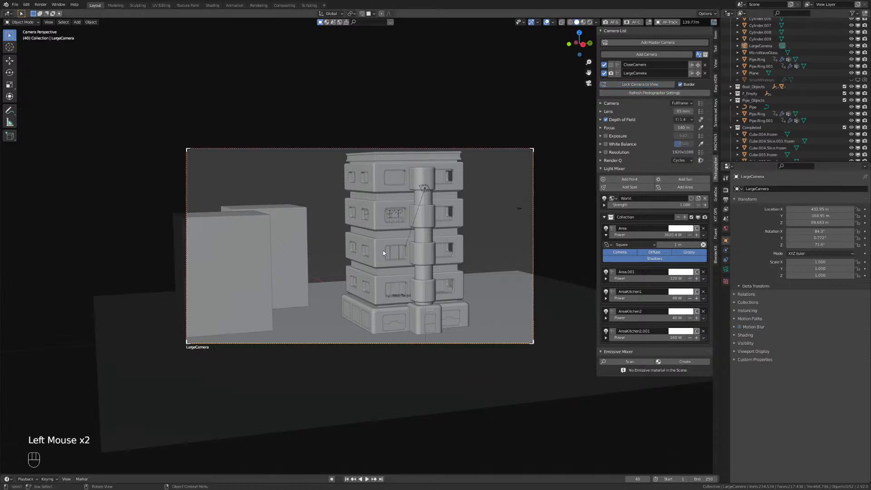
Compare the CloseCamera and LargeCamera framings and check the whole scene from outside the cameras.
middle_click_drag(445, 276, 357, 215)
scroll(407, 301, "up", 2)
scroll(408, 297, "up", 1, "shift")
scroll(408, 296, "down", 1, "shift")
key("KP_0")
left_click(615, 66)
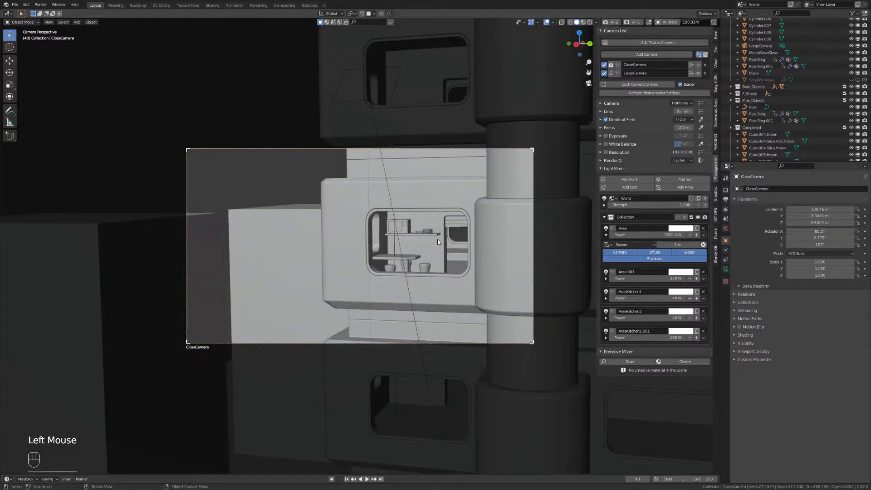
left_click(612, 73)
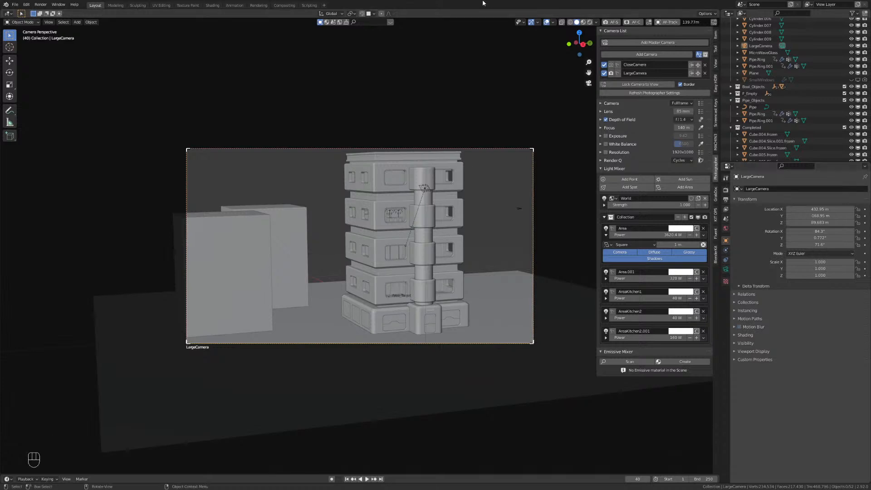
left_click(568, 199)
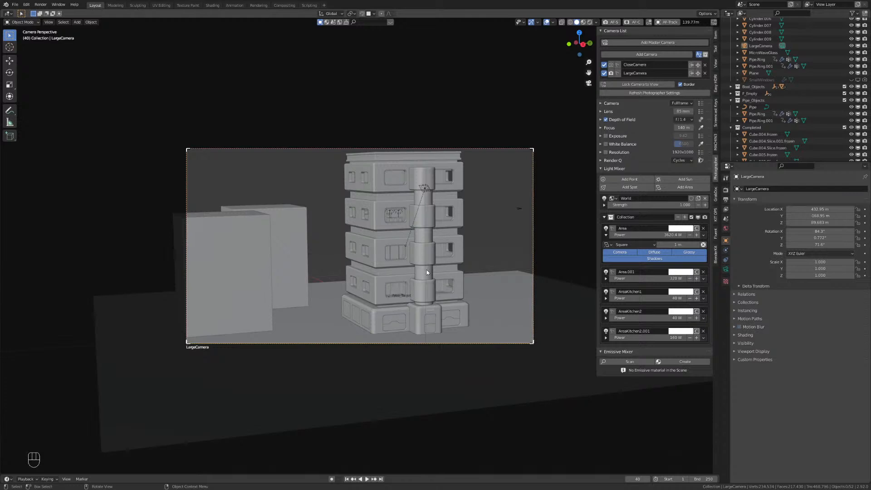
mouse_move(424, 271)
middle_mouse_down()
mouse_move(413, 276)
mouse_move(428, 310)
mouse_move(415, 279)
middle_mouse_up()
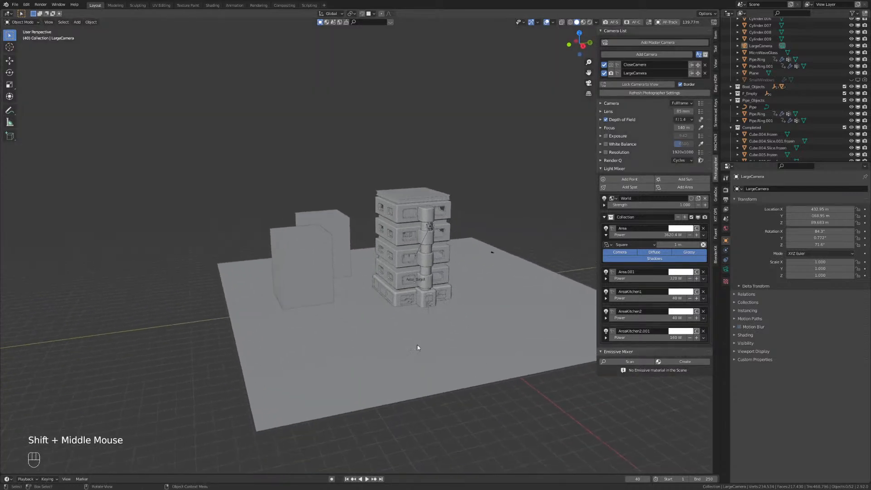
key("KP_0")
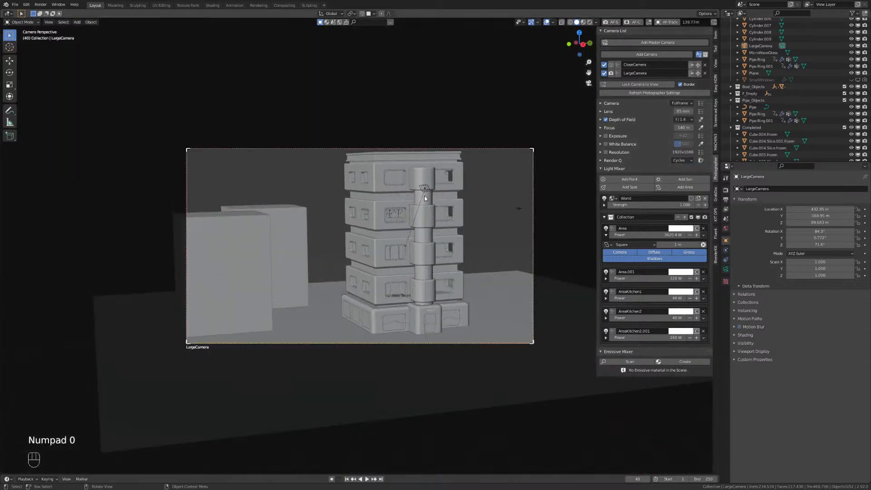
Select the rear background block in the LargeCamera view and switch to CloseCamera.
left_click(255, 247)
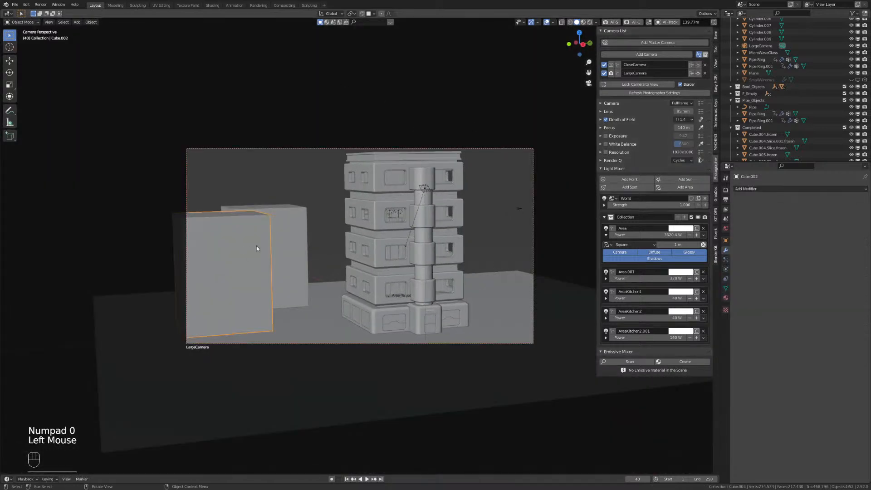
left_click(293, 223)
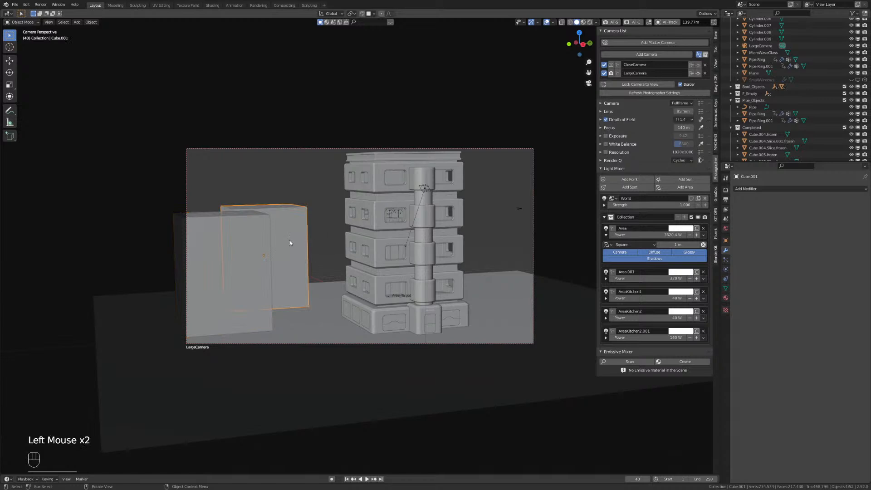
left_click(233, 268)
left_click(292, 242)
left_click(612, 64)
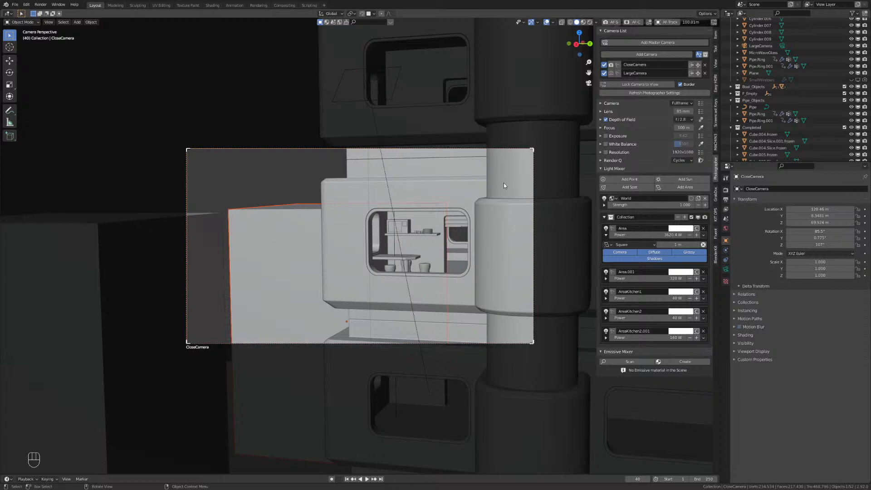
Examine how the background blocks stand relative to the tower and compare this with the CloseCamera view.
middle_click_drag(386, 288, 418, 259)
scroll(388, 288, "down", 2)
scroll(435, 314, "down", 2)
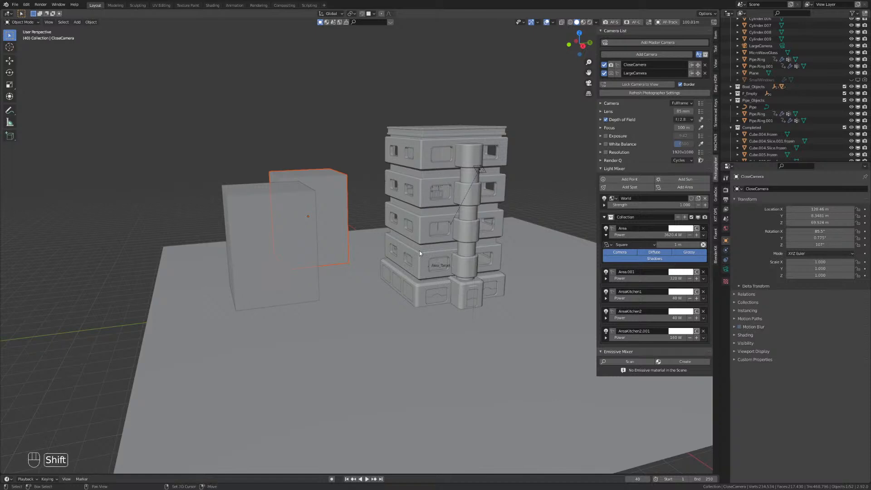
middle_click_drag(420, 251, 350, 272, "shift")
scroll(456, 265, "up", 3)
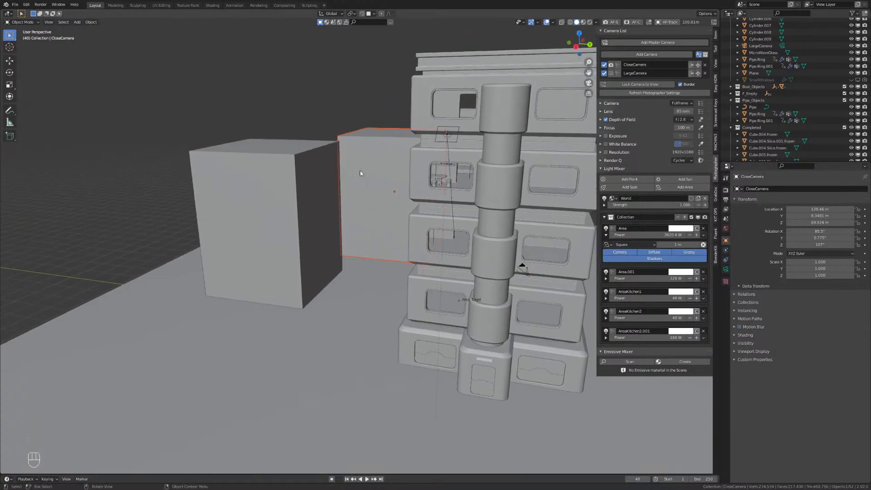
middle_click_drag(282, 351, 417, 279)
scroll(420, 271, "down", 3)
key("KP_0")
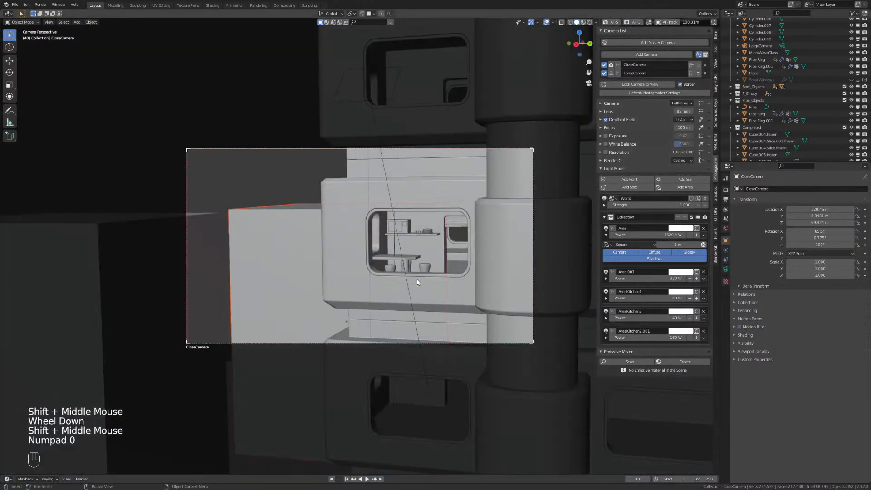
Examine the tower's facades, windows, vertical column and roof from several distances and angles outside the camera.
middle_click_drag(458, 232, 439, 227)
scroll(447, 233, "down", 2)
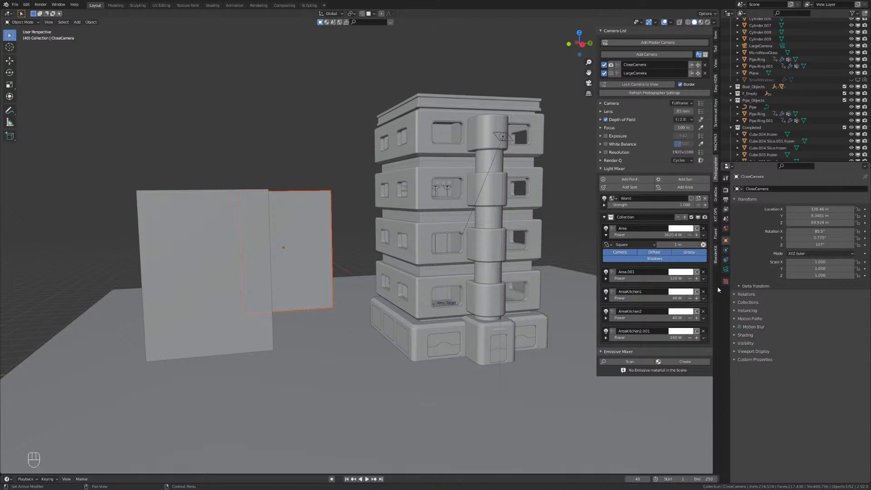
mouse_move(371, 248)
middle_mouse_down()
mouse_move(389, 263)
mouse_move(357, 279)
mouse_move(369, 282)
mouse_move(366, 275)
mouse_move(344, 315)
mouse_move(342, 290)
mouse_move(332, 283)
mouse_move(345, 285)
mouse_move(337, 280)
mouse_move(371, 219)
mouse_move(364, 260)
mouse_move(369, 255)
middle_mouse_up()
scroll(366, 274, "up", 4)
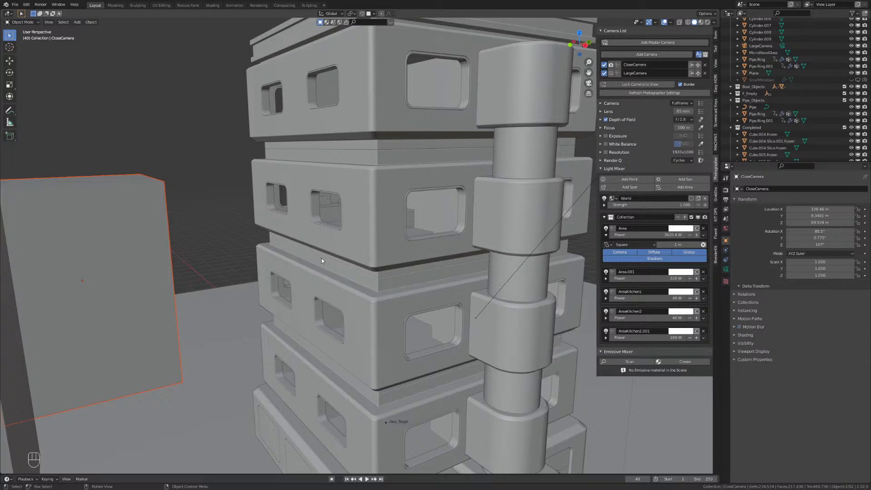
scroll(321, 260, "down", 2)
middle_click_drag(338, 246, 342, 305, "shift")
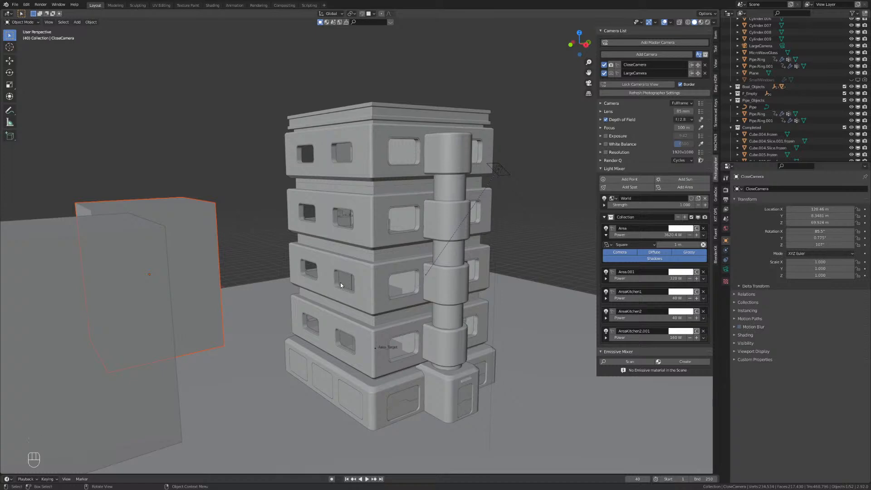
middle_click_drag(375, 315, 437, 309, "shift")
scroll(369, 308, "up", 1)
scroll(406, 349, "down", 2)
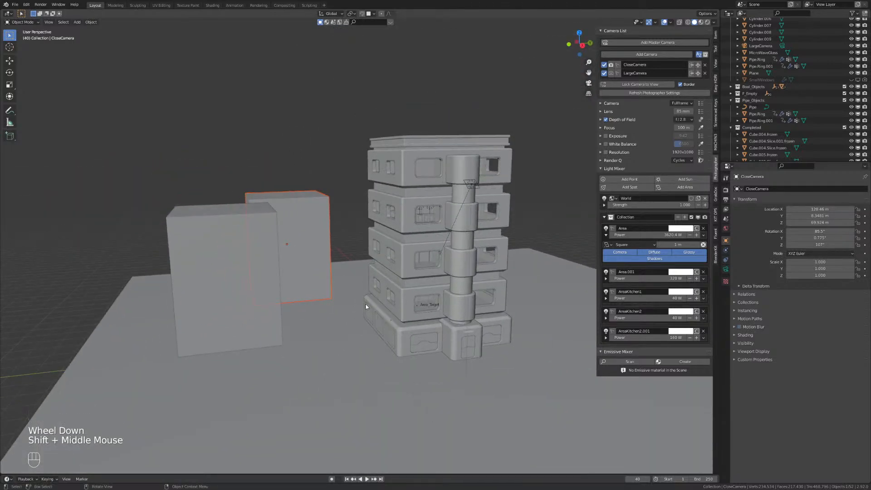
middle_click_drag(366, 305, 454, 318, "shift")
scroll(380, 326, "up", 3)
scroll(379, 326, "up", 2, "shift")
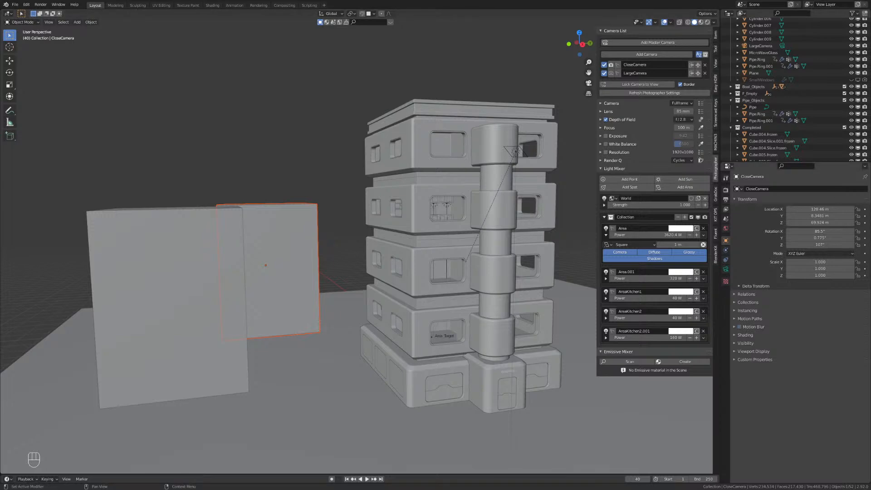
Switch to ArtStation in the browser and look over the "scifi city" artworks for references.
left_click_drag(870, 104, 325, 1)
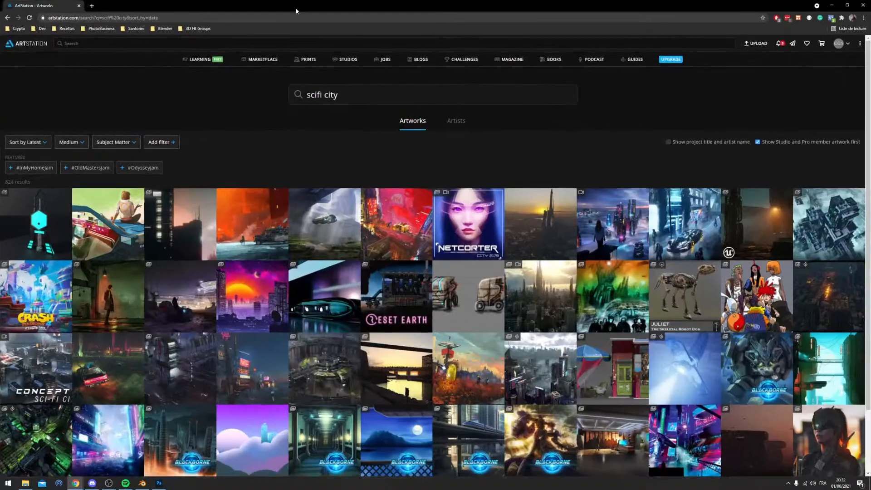
scroll(212, 274, "down", 3)
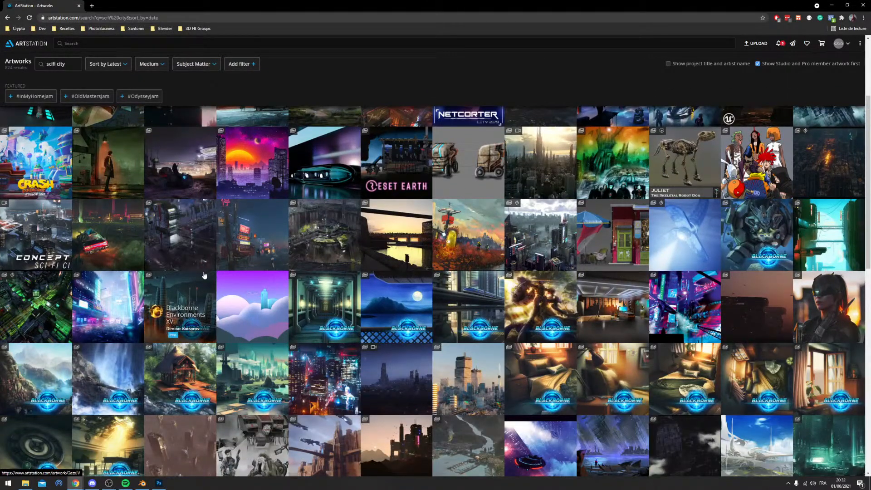
scroll(354, 118, "up", 3)
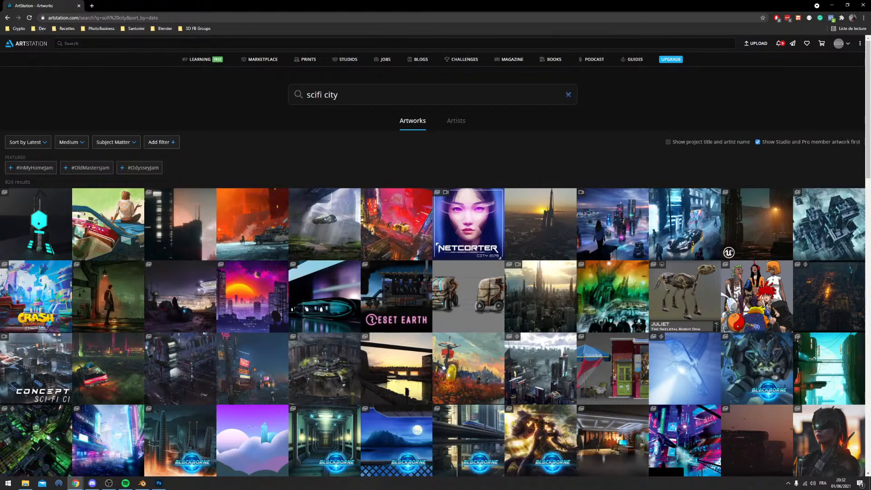
Browse the "scifi city" results and open the Sölci : Parking Area and Neo Toronto artworks in background tabs.
scroll(354, 119, "down", 3)
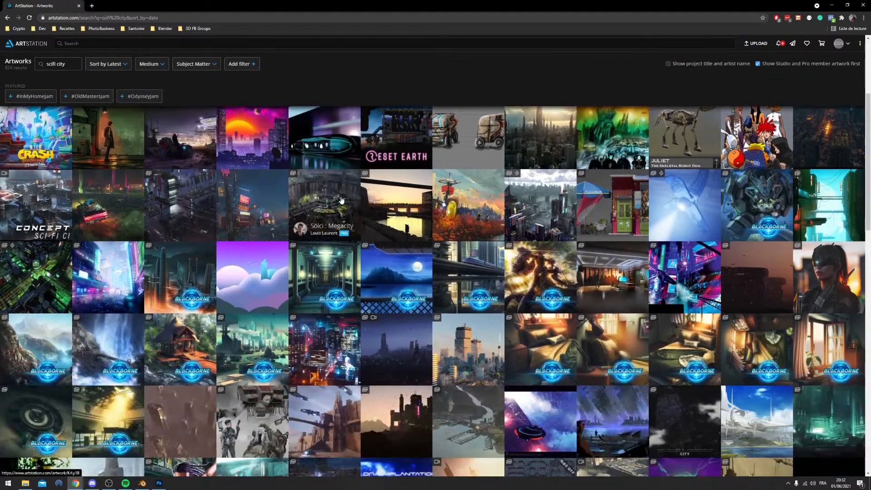
middle_click(181, 200)
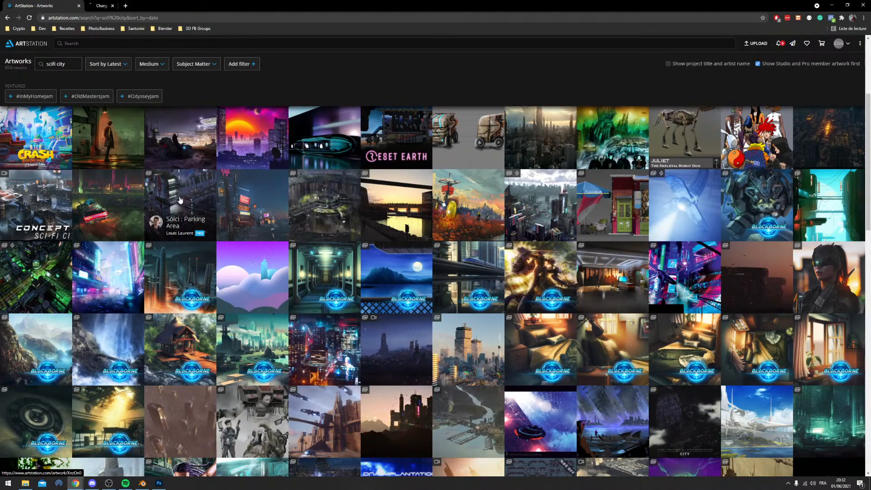
scroll(122, 271, "down", 2)
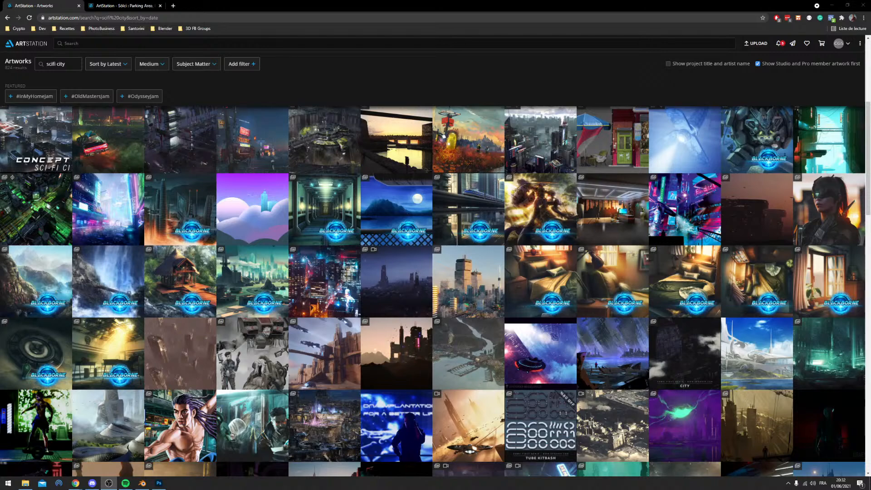
scroll(319, 204, "down", 1)
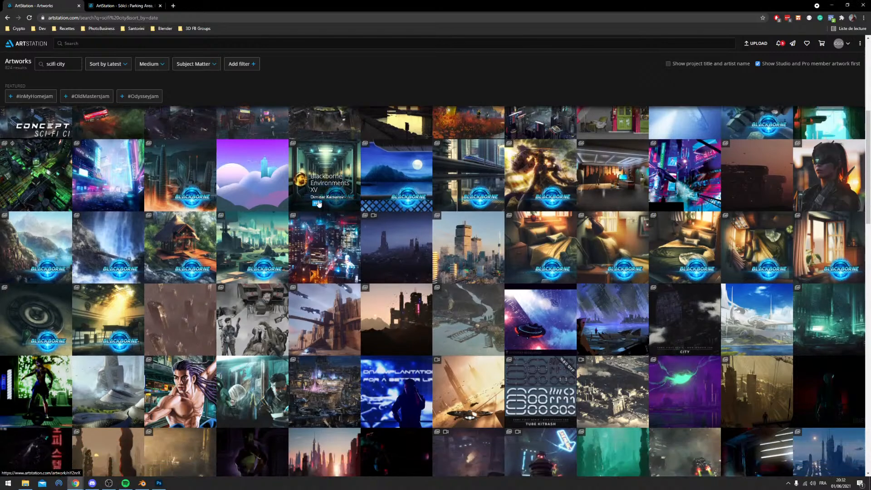
scroll(318, 204, "down", 1)
middle_click(460, 223)
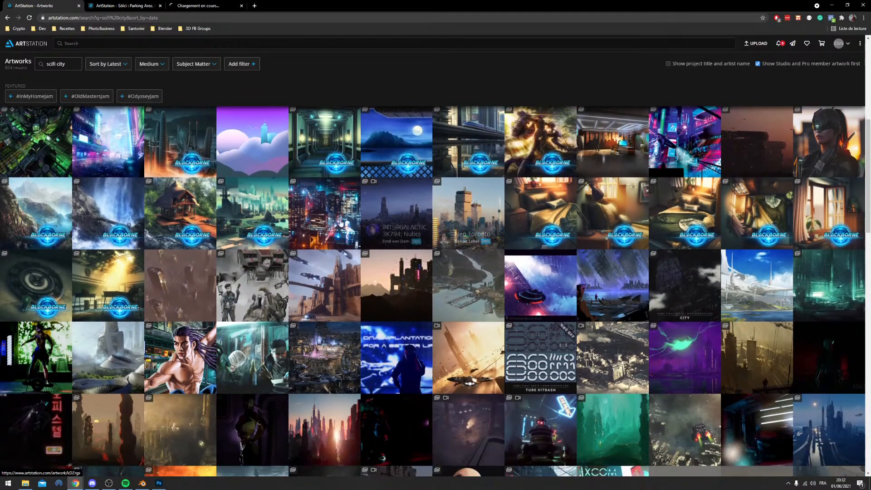
scroll(336, 222, "down", 2)
scroll(336, 222, "down", 1)
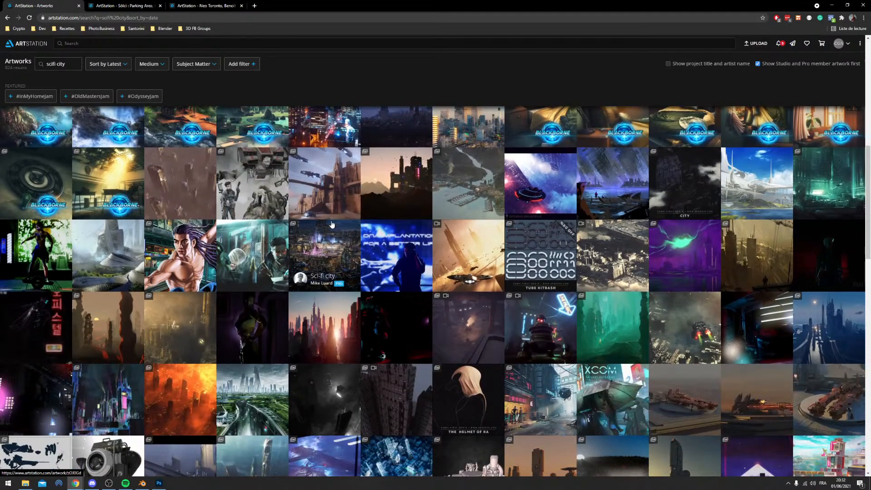
Check the tower in Blender, return to ArtStation and open Scifi City, Sci-Fi Street and Scifi city concept in background tabs.
left_click(142, 483)
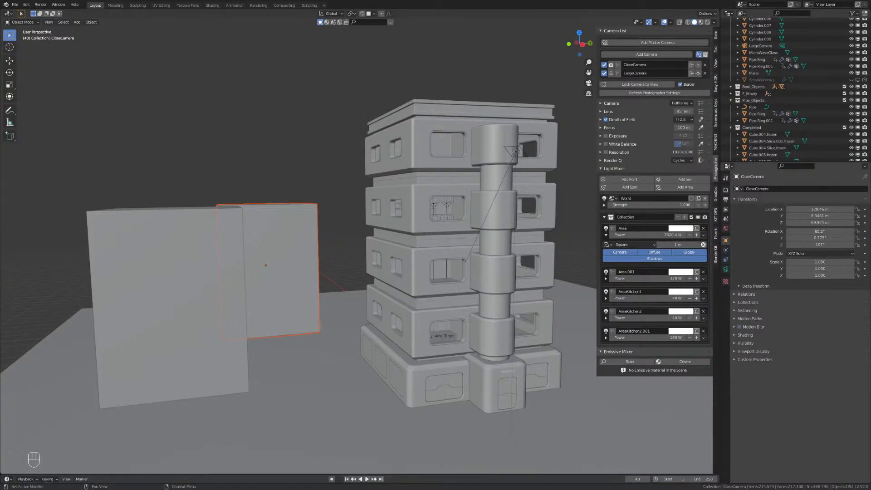
key("alt+Tab")
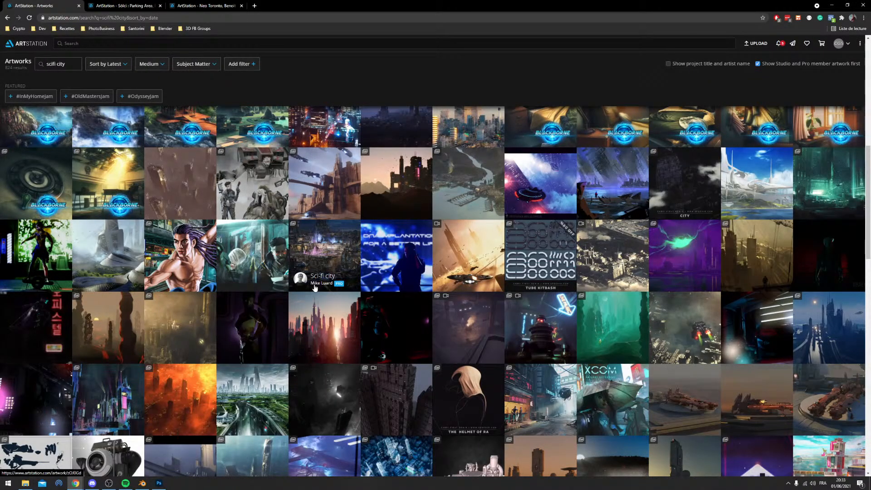
scroll(314, 287, "down", 1)
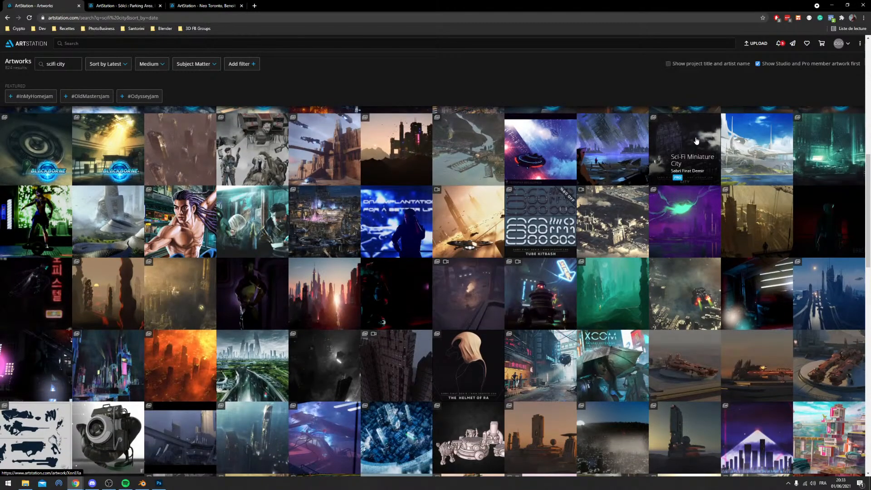
scroll(489, 209, "down", 5)
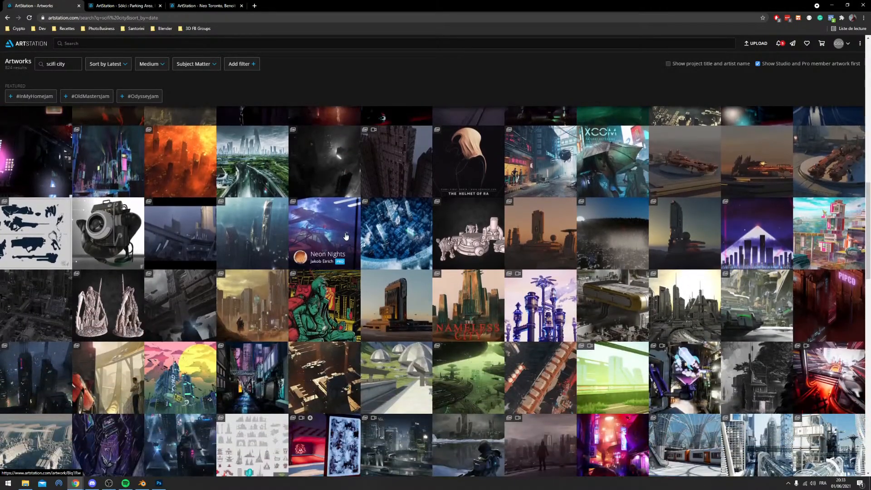
scroll(346, 236, "down", 1)
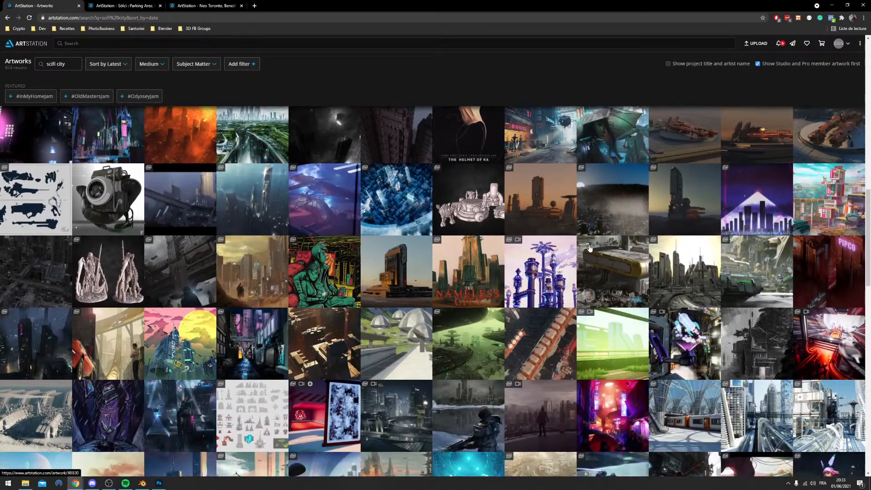
middle_click(608, 264)
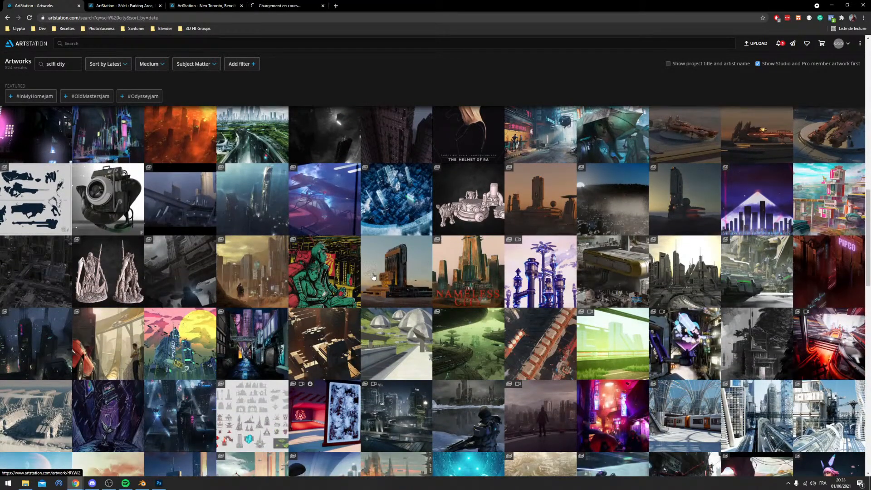
middle_click(252, 340)
middle_click(20, 334)
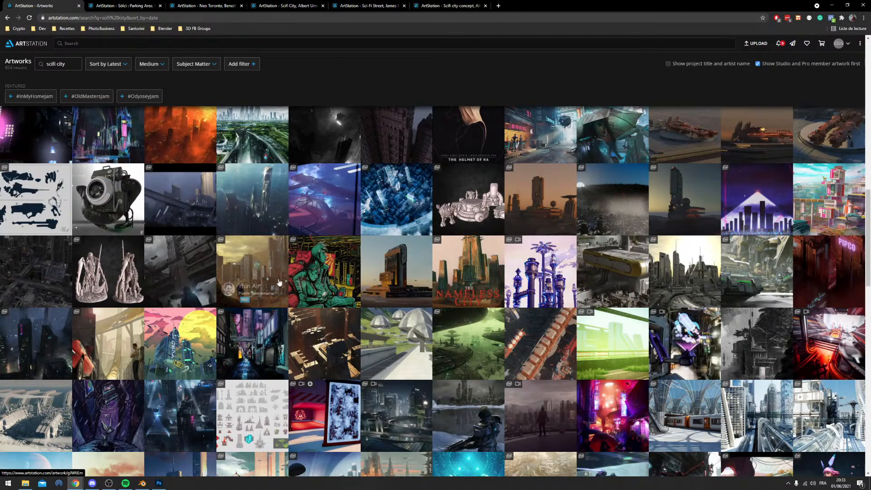
Browse further down the results and open another SciFi City artwork in a background tab.
scroll(276, 408, "down", 1)
scroll(276, 409, "down", 2)
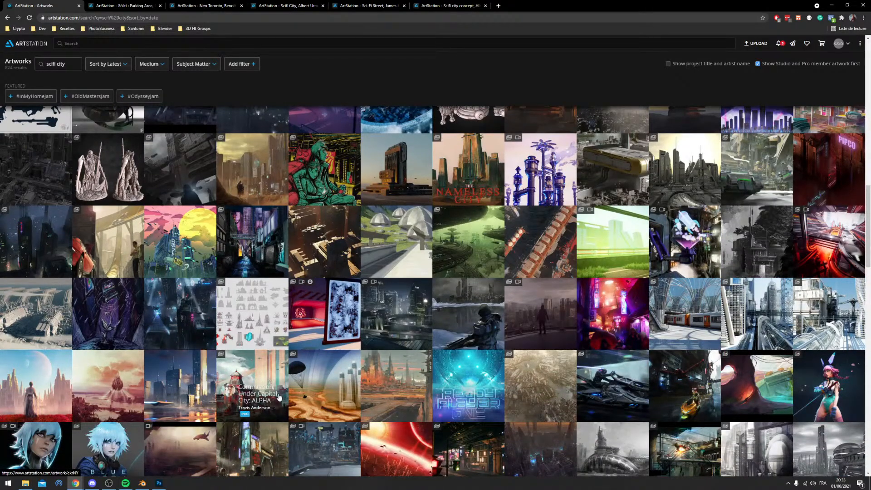
scroll(279, 398, "down", 3)
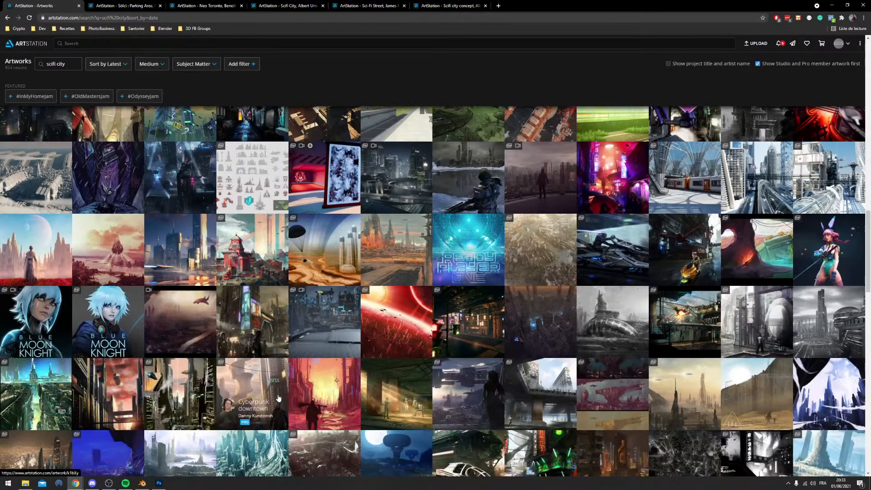
middle_click(182, 380)
Examine the keyframes, close-ups and 3D building models of the Sölci : Parking Area artwork, and close its tab.
left_click(135, 6)
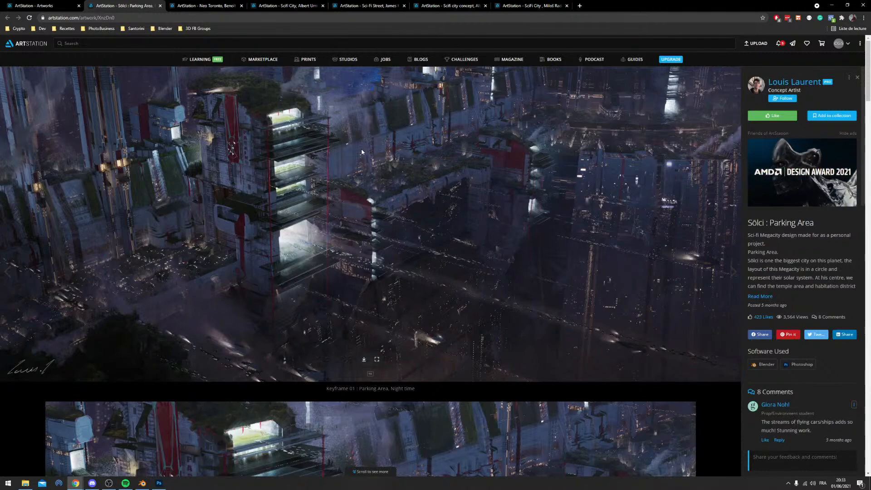
scroll(361, 149, "down", 7)
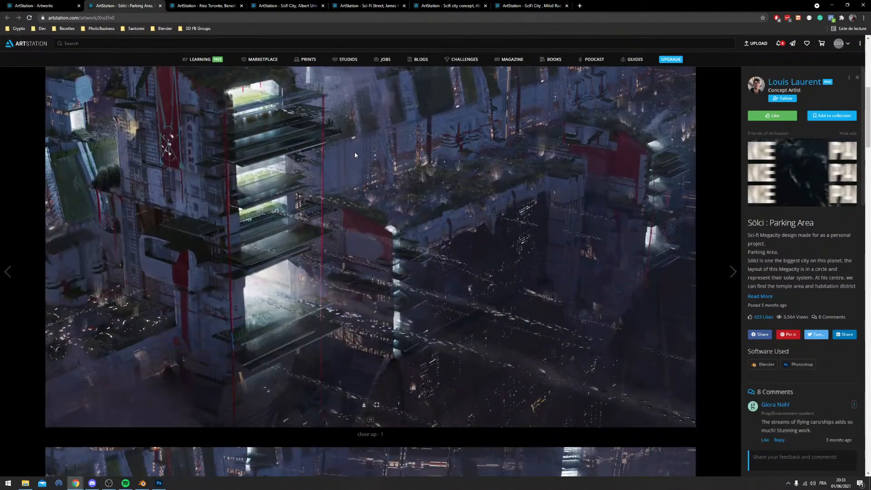
scroll(355, 154, "down", 8)
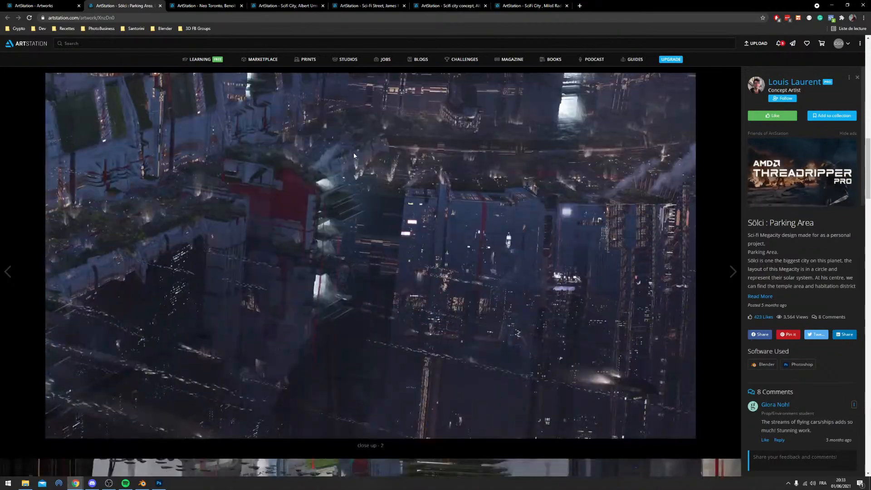
scroll(354, 156, "down", 8)
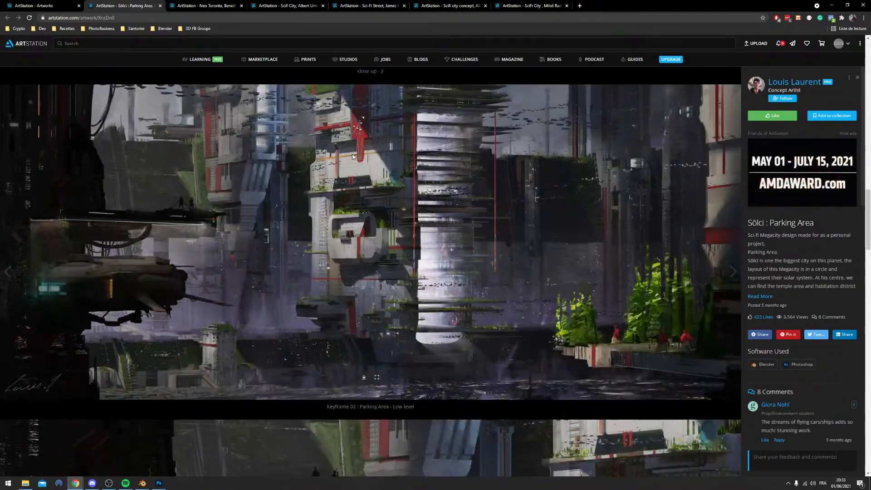
scroll(350, 159, "up", 14)
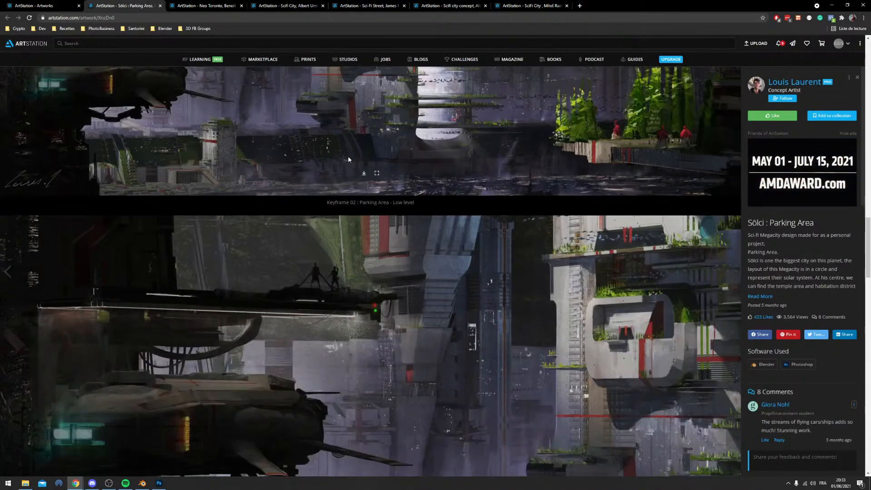
scroll(348, 158, "down", 5)
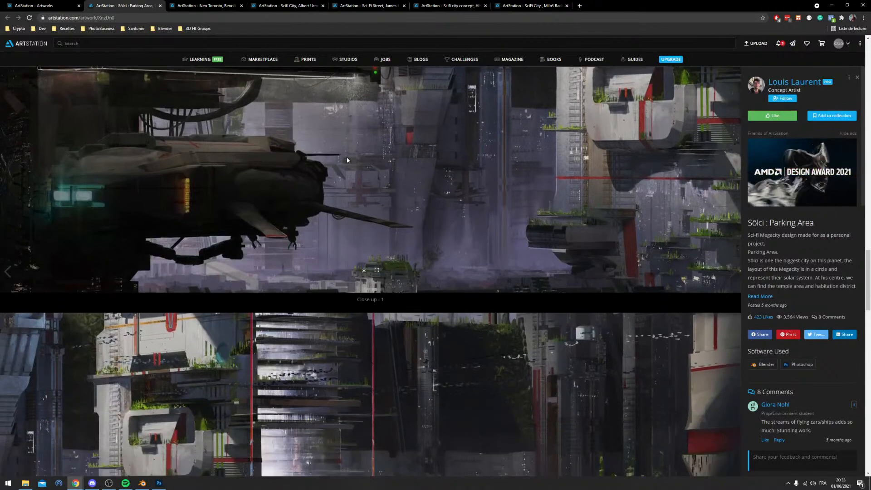
scroll(347, 157, "down", 9)
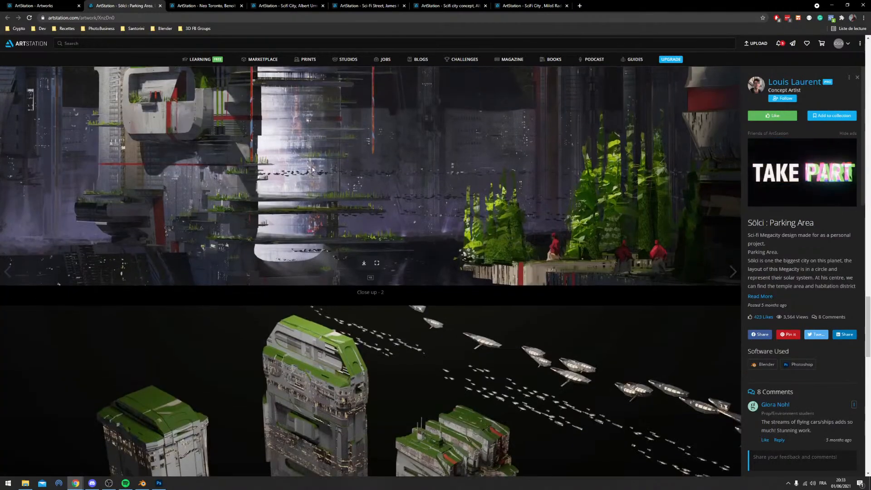
scroll(311, 167, "up", 3)
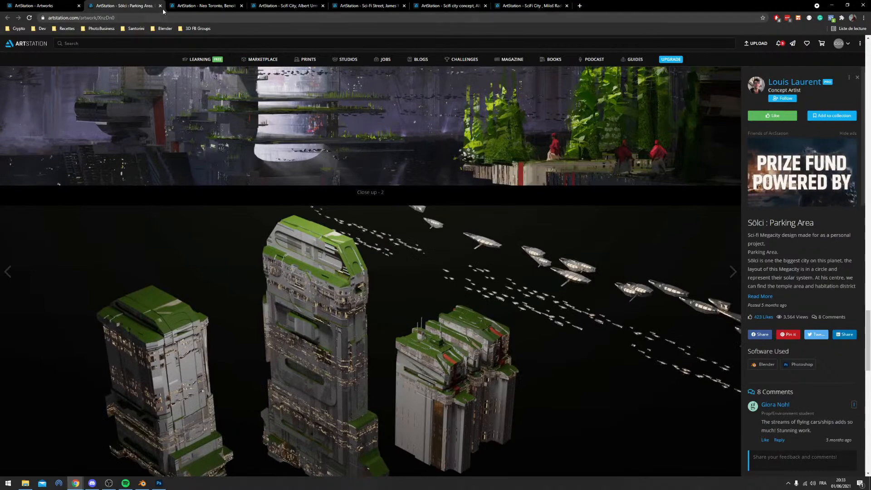
left_click(160, 6)
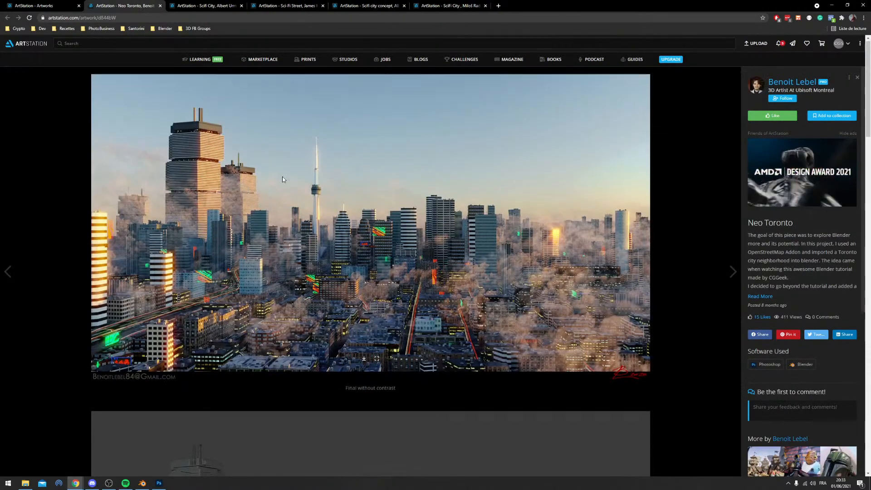
Look over the Neo Toronto and Scifi City artworks and close their tabs.
scroll(216, 76, "down", 10)
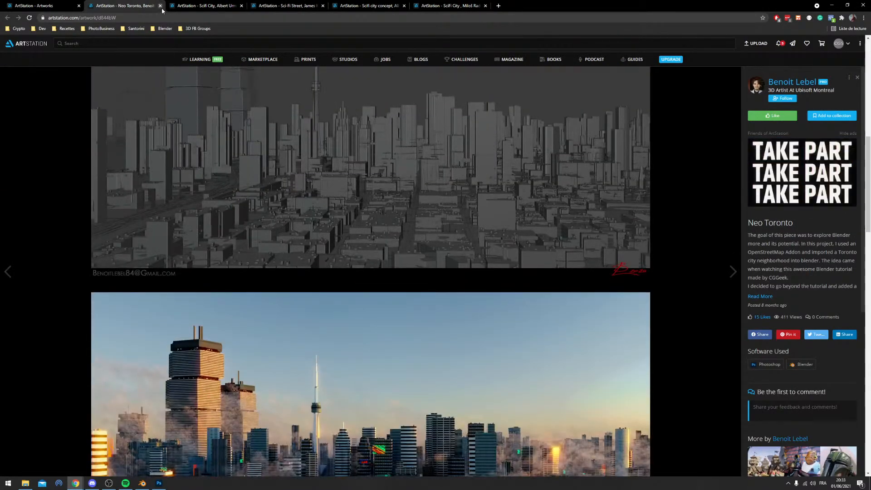
left_click(160, 6)
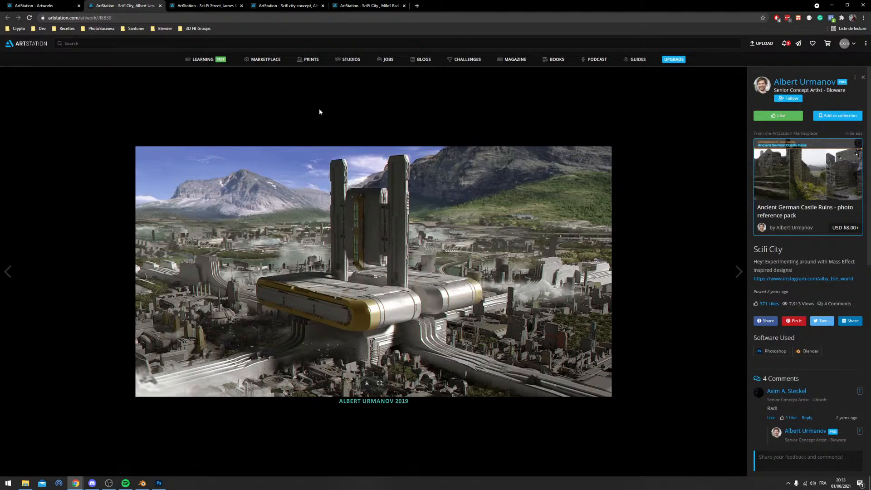
left_click(160, 6)
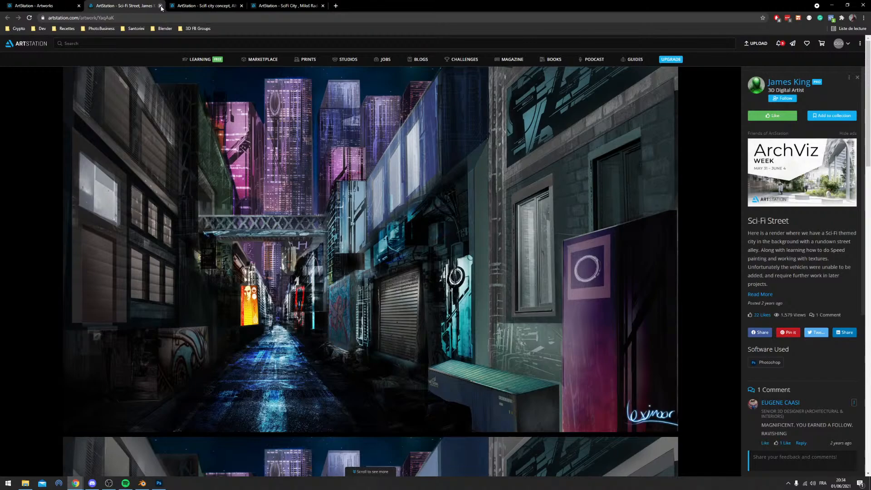
Examine the render, paint-over and line drawing of Sci-Fi Street, like the artwork and close its tab.
scroll(247, 190, "down", 15)
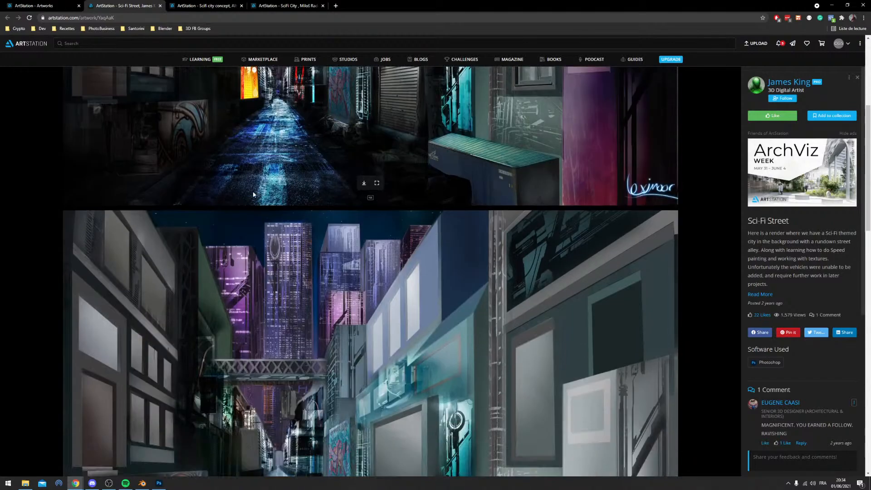
scroll(246, 193, "down", 7)
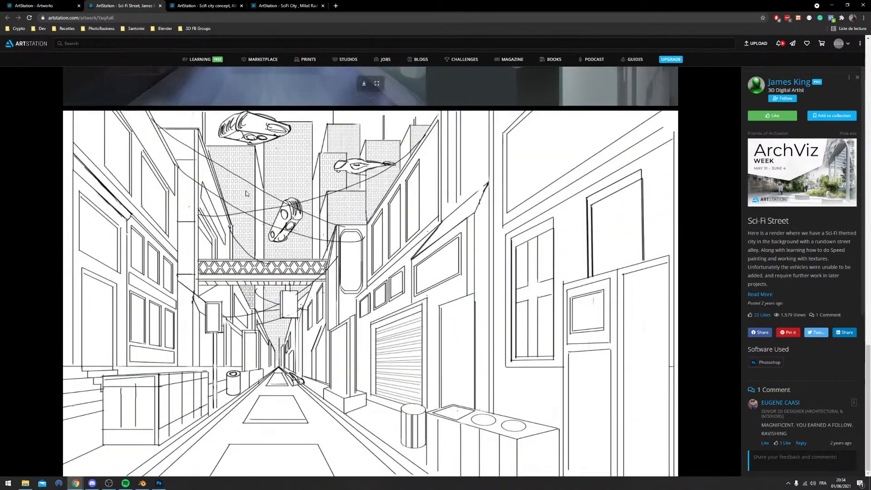
scroll(246, 193, "up", 10)
scroll(246, 193, "up", 12)
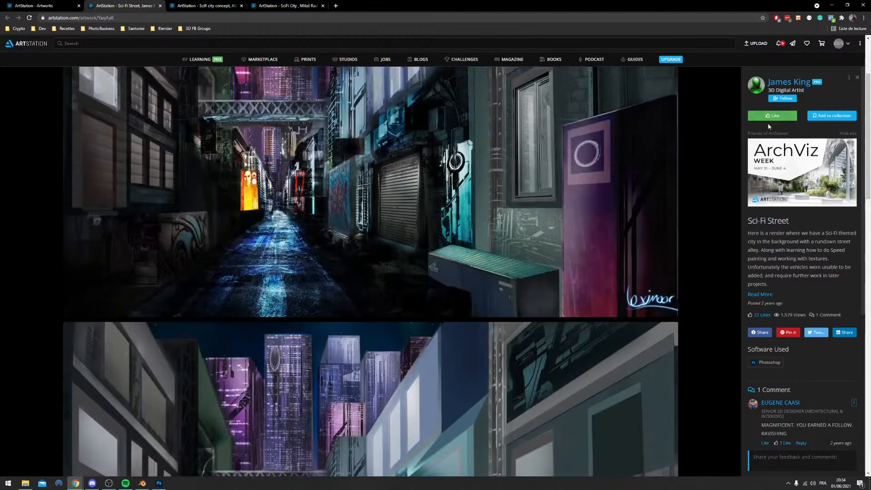
key("l")
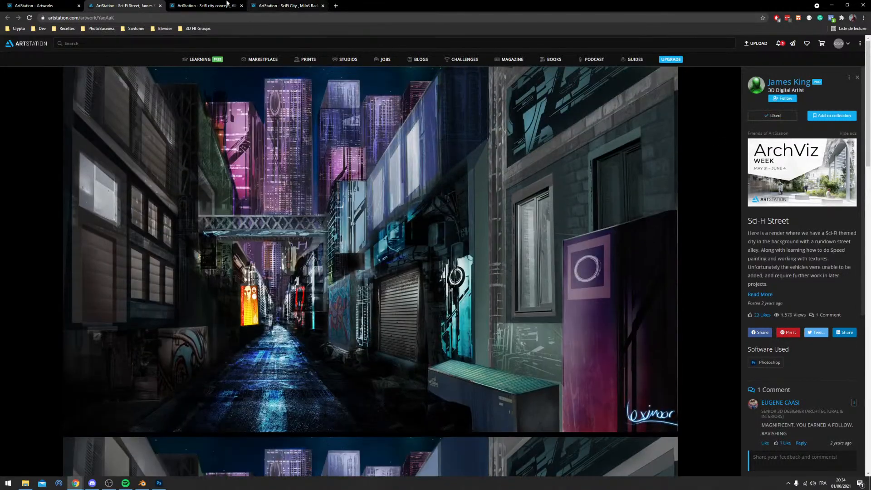
left_click(160, 6)
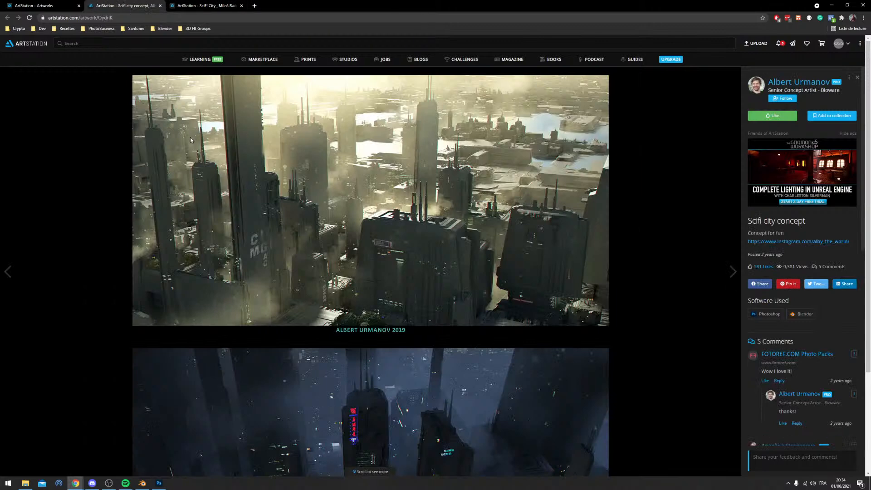
Examine the building shapes, roofs and lighting in the day and night images of Scifi city concept.
scroll(190, 139, "down", 3)
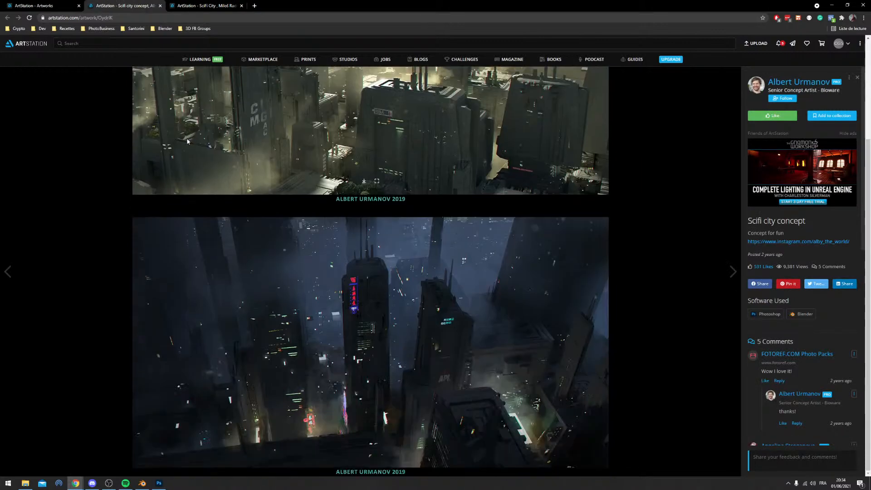
scroll(188, 142, "up", 3)
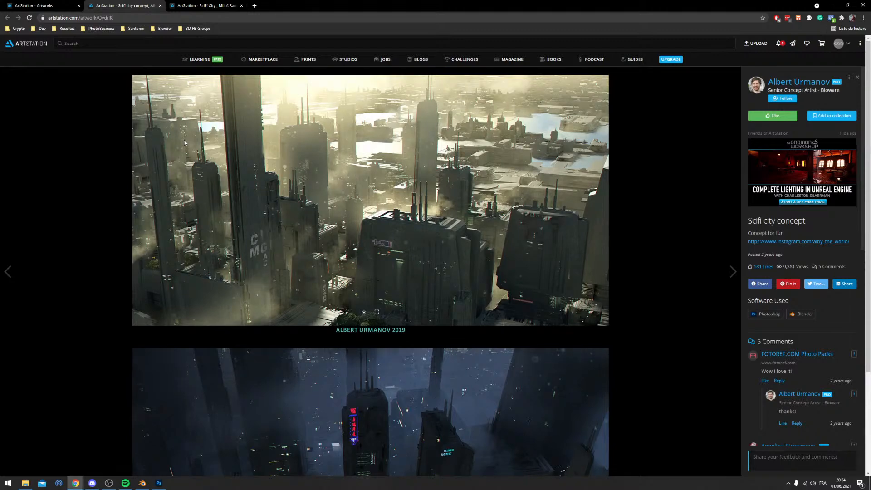
scroll(184, 141, "down", 3)
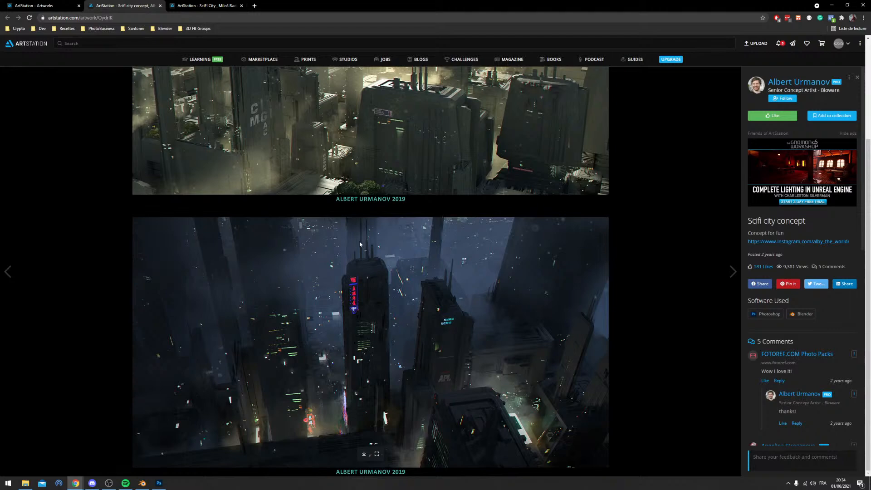
Look over the SciFi City artwork and its thumbnail sketches, and close its tab.
scroll(360, 244, "up", 3)
left_click(202, 3)
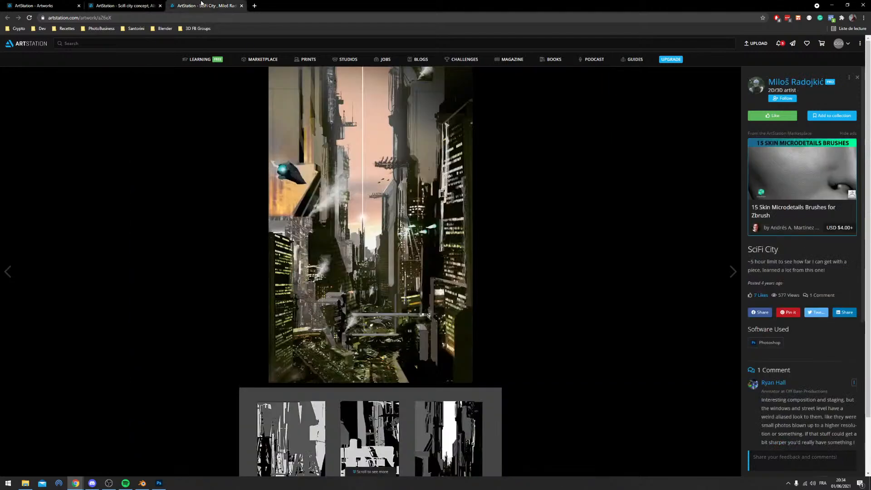
scroll(241, 200, "down", 2)
scroll(245, 181, "up", 2)
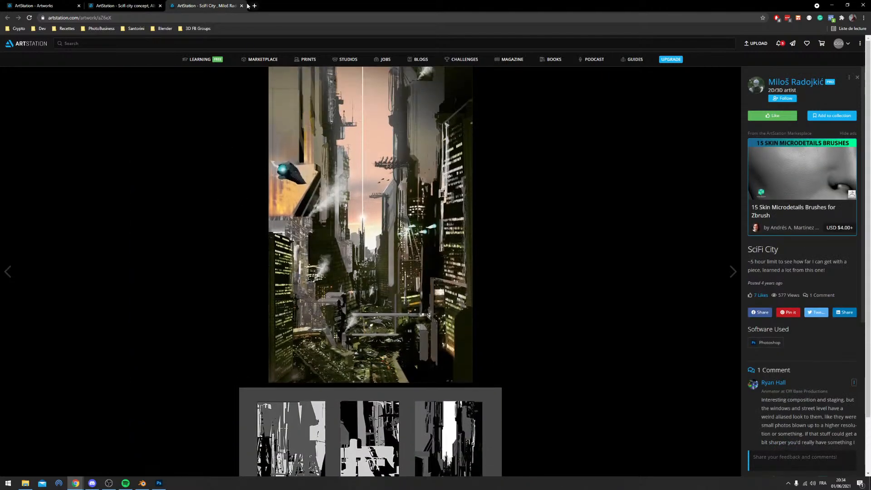
left_click(242, 6)
Browse further through the scifi city results and open Cyberpunk City, Room 325 and Cyber-crime in new tabs.
left_click(43, 5)
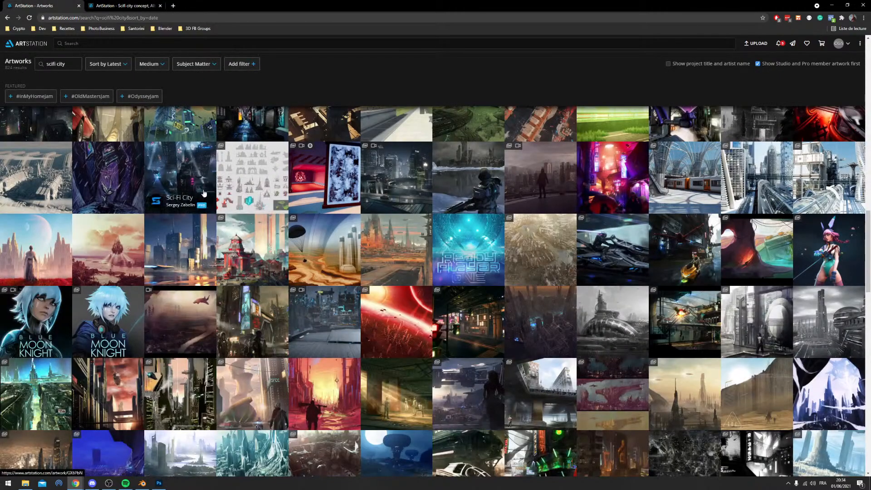
scroll(204, 193, "down", 3)
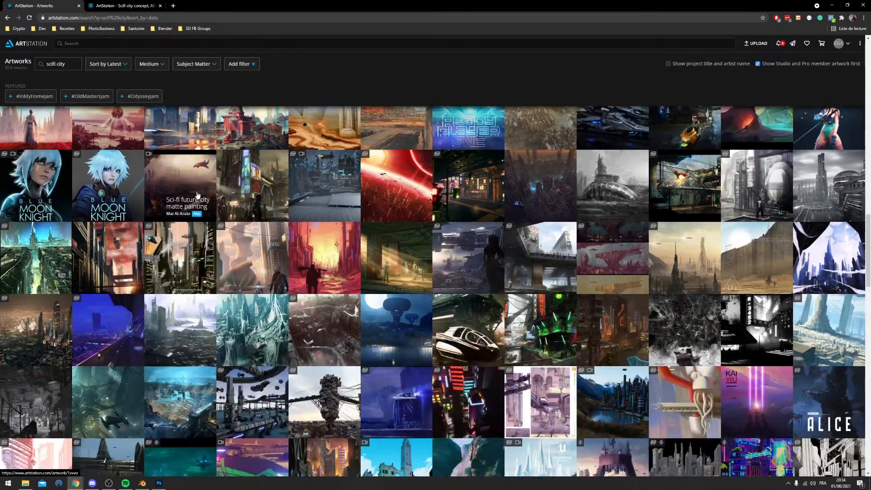
scroll(567, 244, "down", 2)
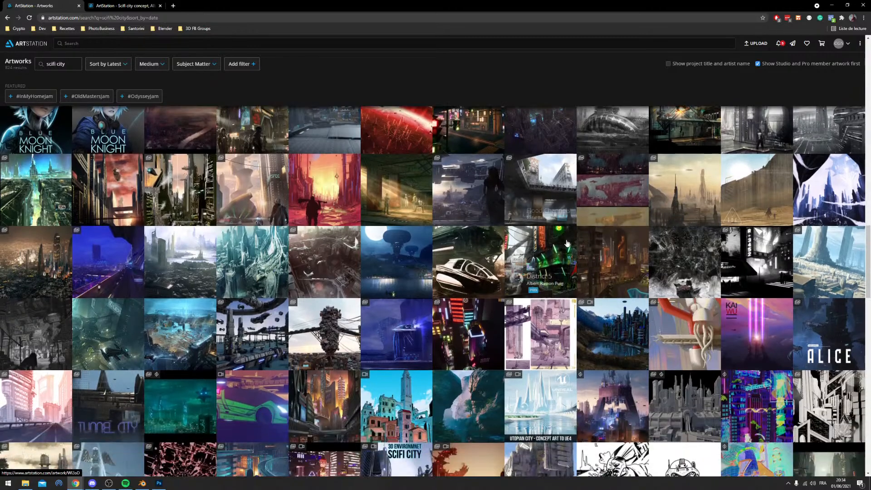
middle_click(57, 251)
scroll(128, 255, "down", 2)
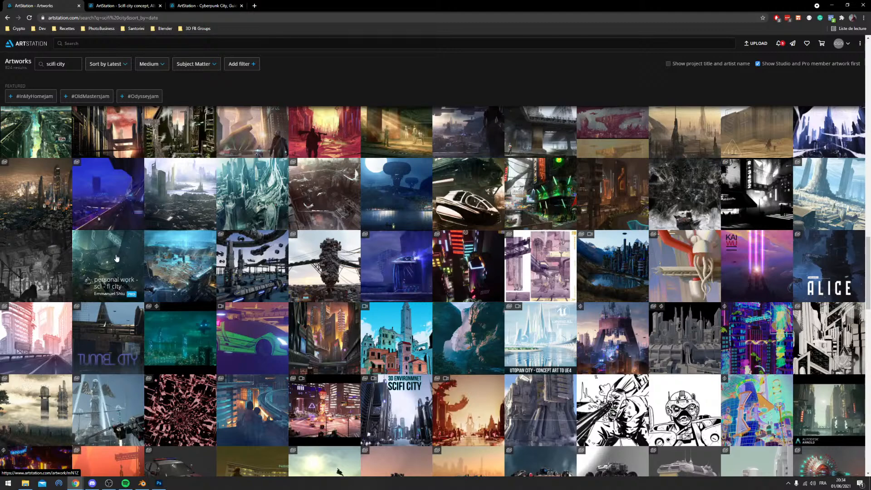
scroll(116, 258, "down", 2)
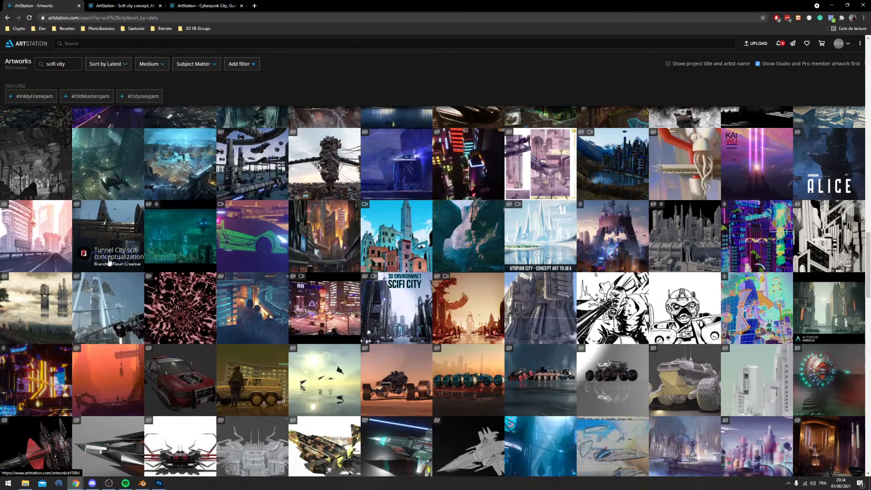
scroll(109, 263, "down", 1)
scroll(109, 262, "down", 2)
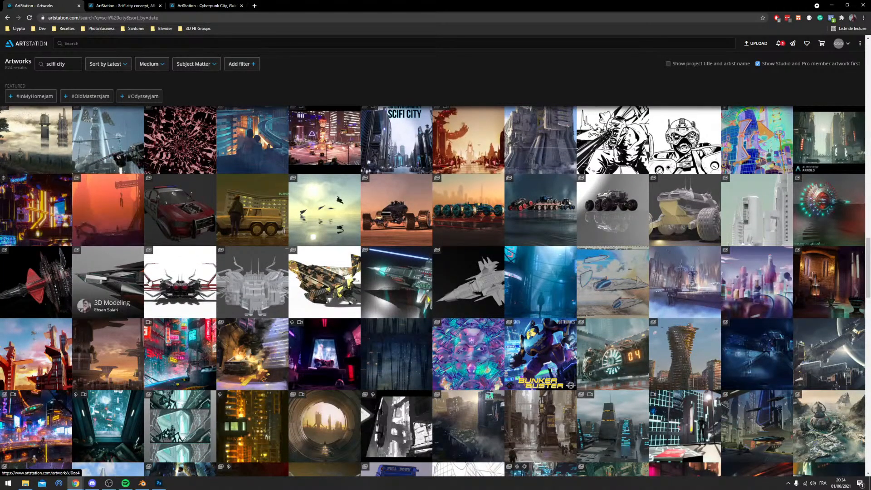
middle_click(321, 352)
middle_click(170, 349)
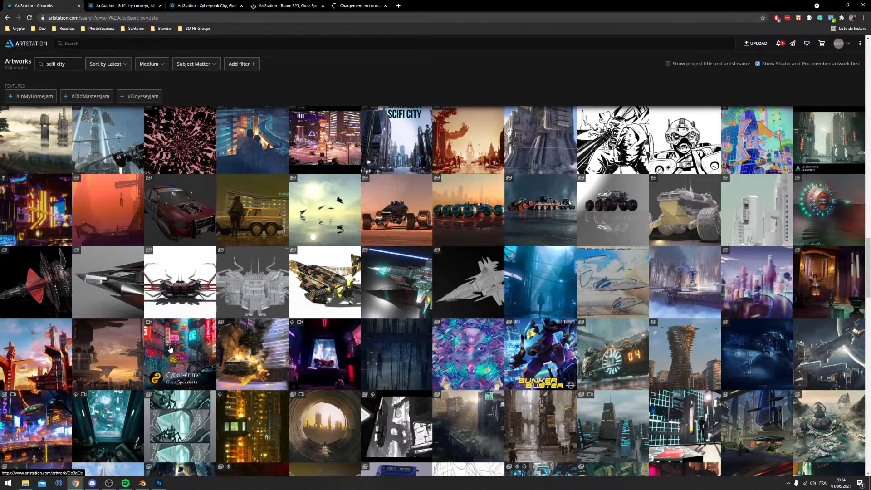
Examine the final image, alternate view and render passes of the Cyberpunk City artwork, and close its tab.
left_click(124, 5)
left_click(192, 4)
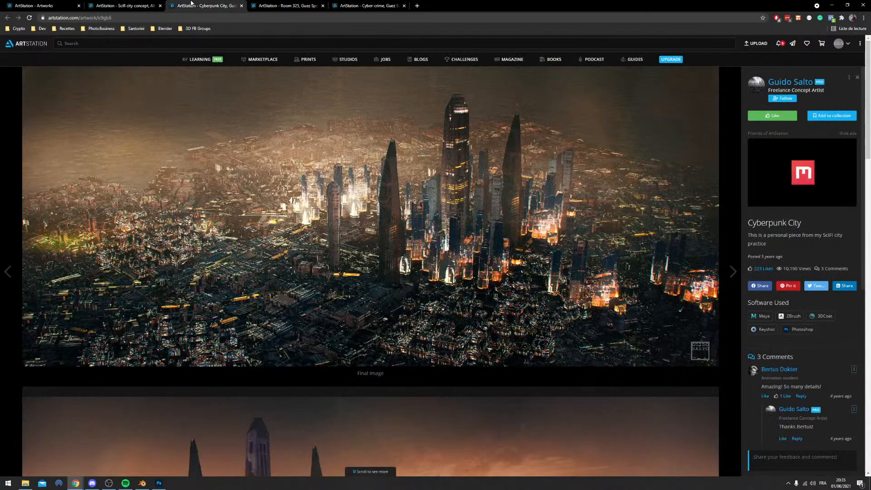
scroll(227, 157, "down", 5)
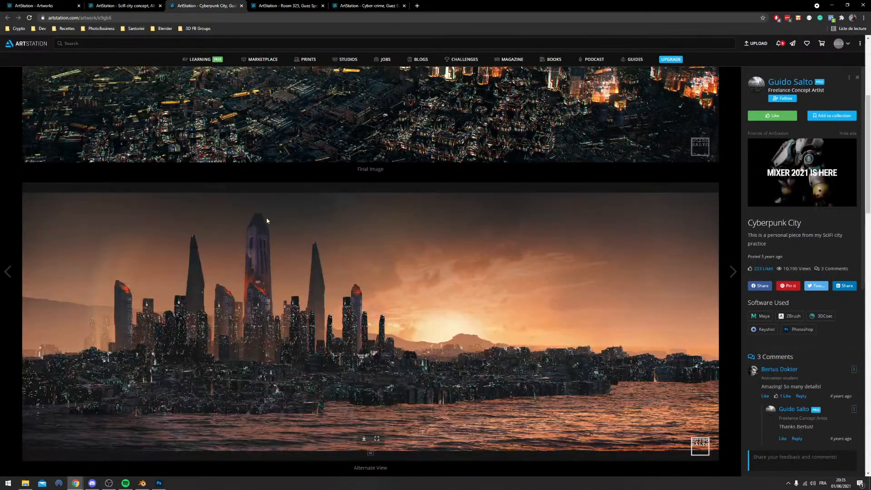
scroll(263, 219, "down", 8)
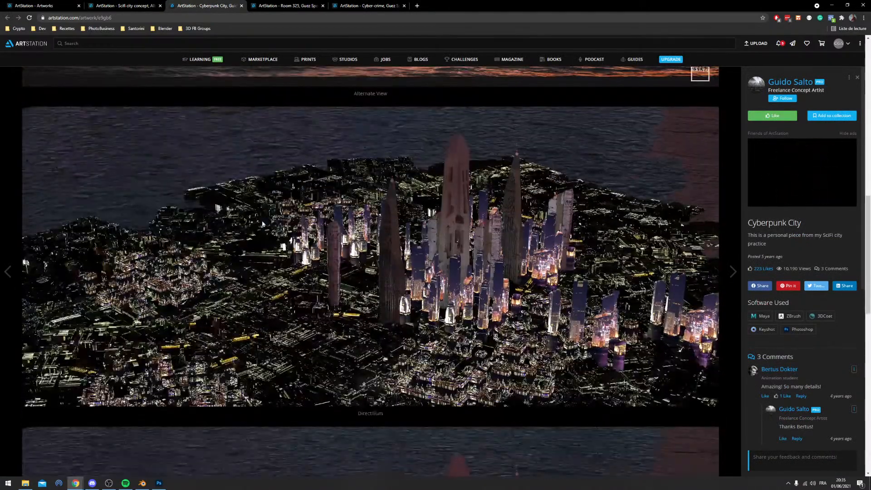
scroll(261, 224, "down", 10)
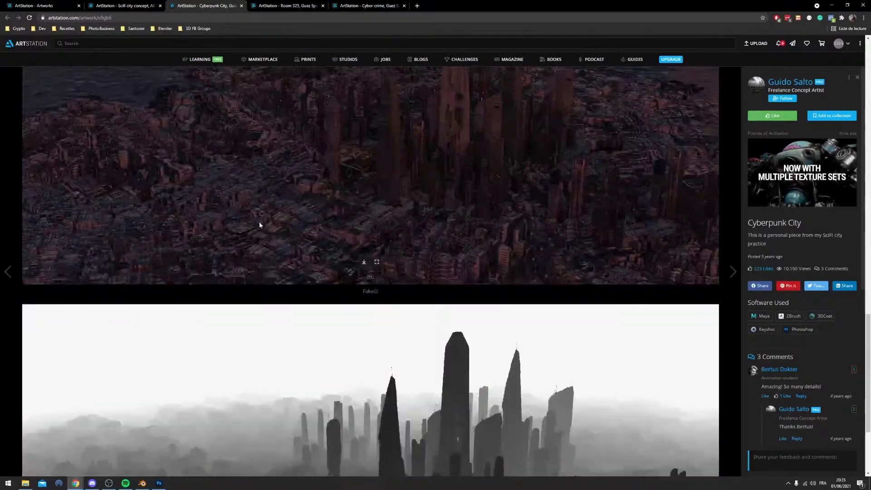
scroll(260, 225, "down", 3)
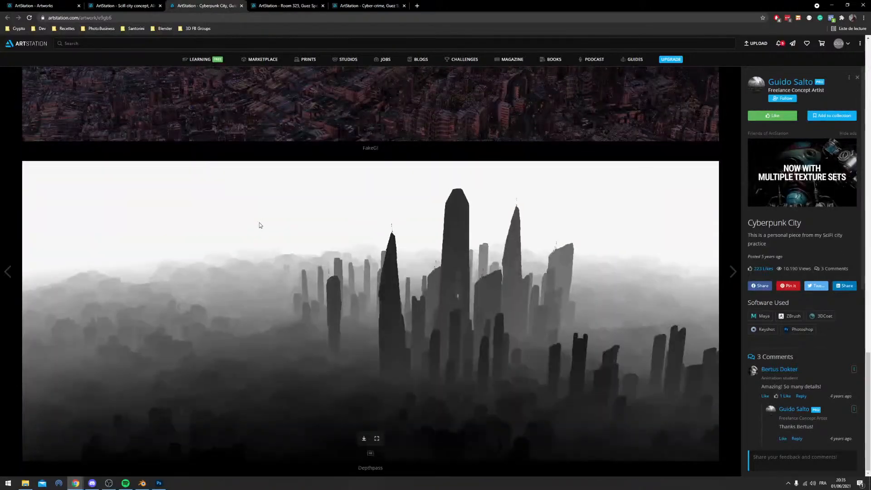
left_click(242, 6)
Look over the Room 325 and Cyber-crime artworks and close their tabs.
scroll(271, 54, "down", 5)
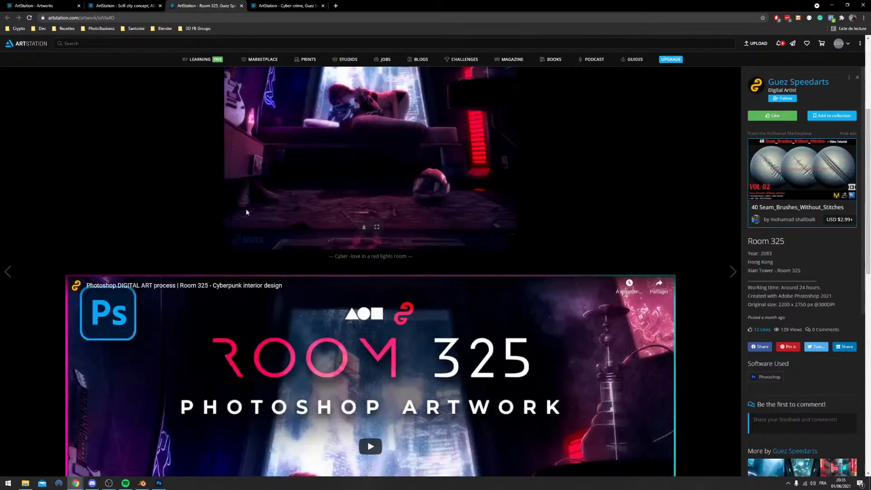
scroll(271, 54, "up", 3)
left_click(241, 6)
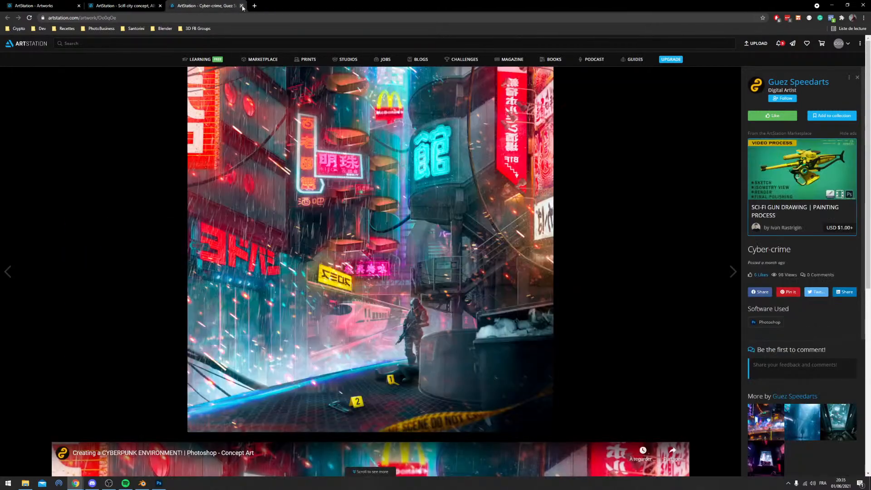
scroll(318, 205, "down", 7)
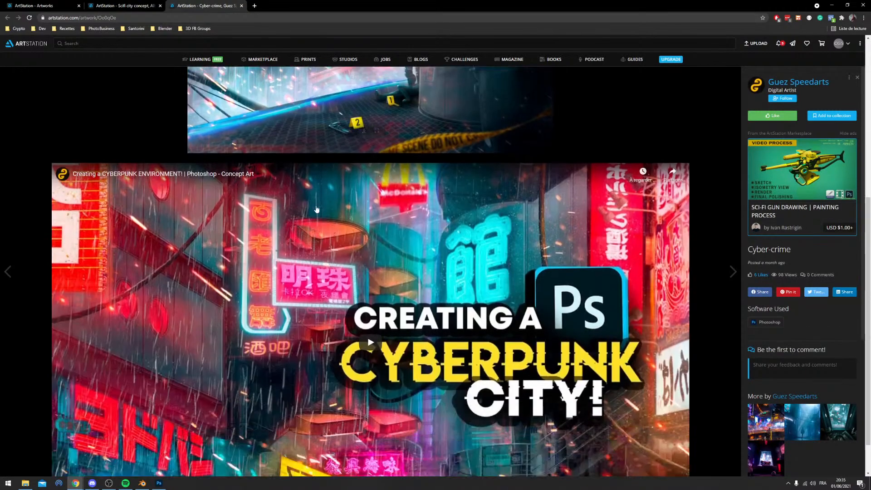
scroll(316, 209, "up", 7)
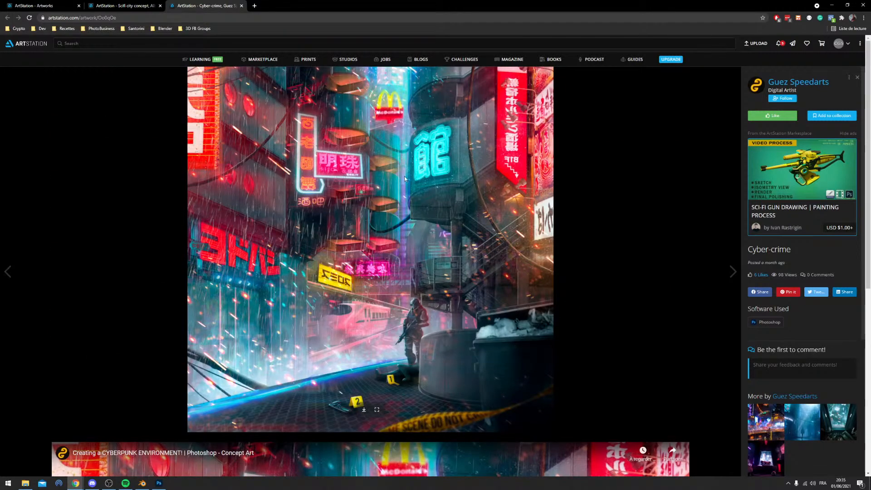
left_click(242, 6)
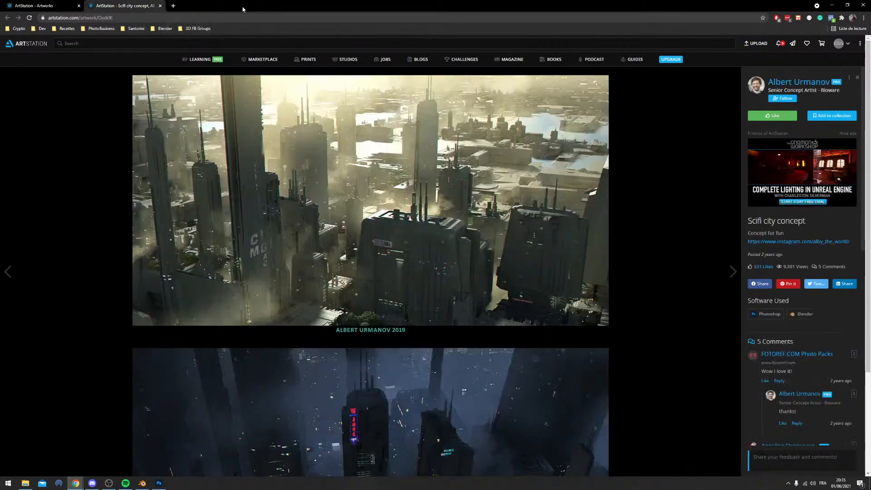
Return to the scifi city results and open the artwork The big one in a new tab.
left_click(64, 6)
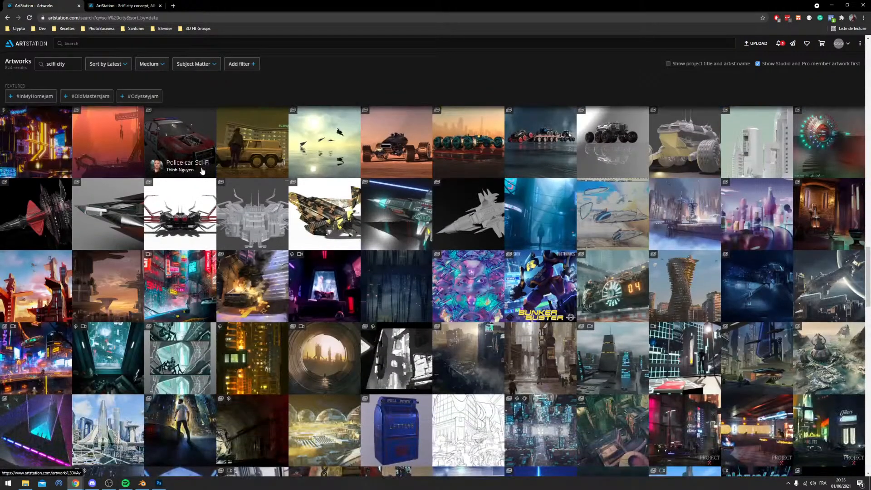
scroll(200, 171, "down", 2)
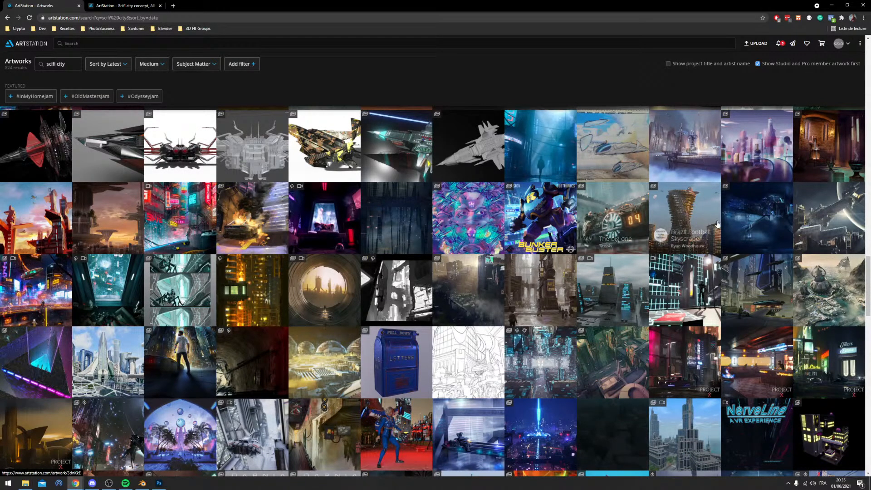
left_click(613, 222)
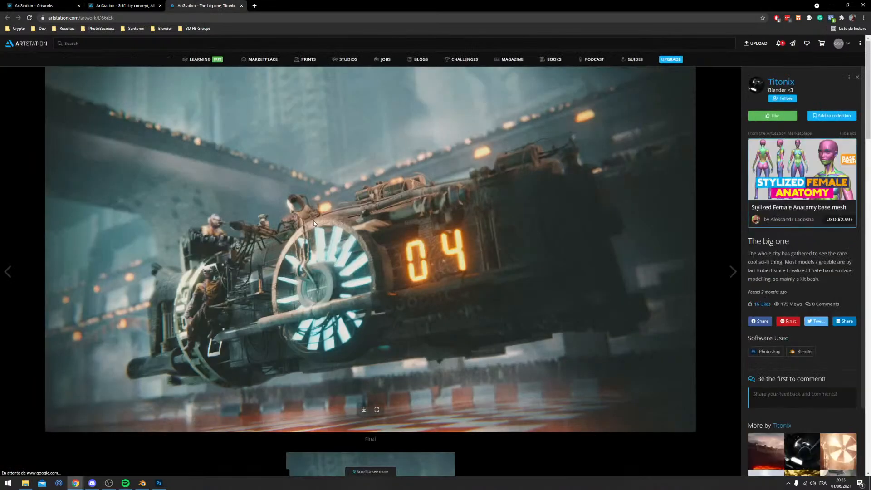
Examine the final render, wallpaper crop, pre-post version and material view of The big one, and close its tab.
scroll(305, 239, "down", 5)
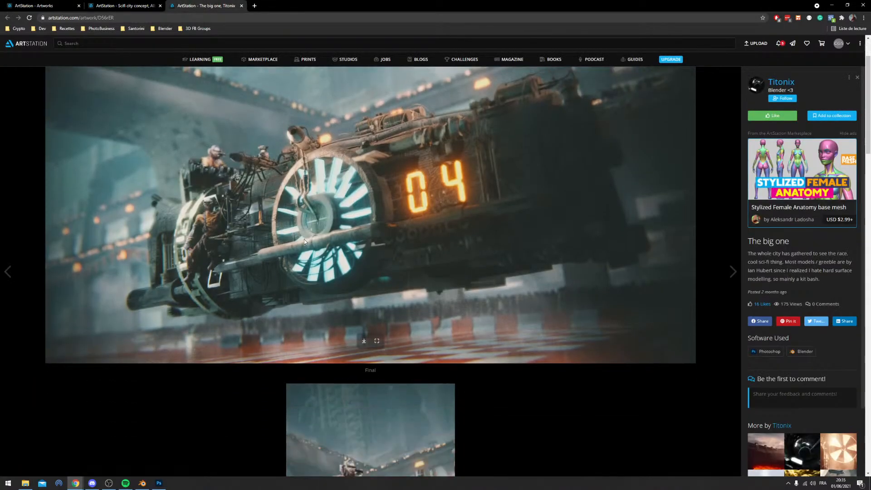
scroll(304, 239, "down", 3)
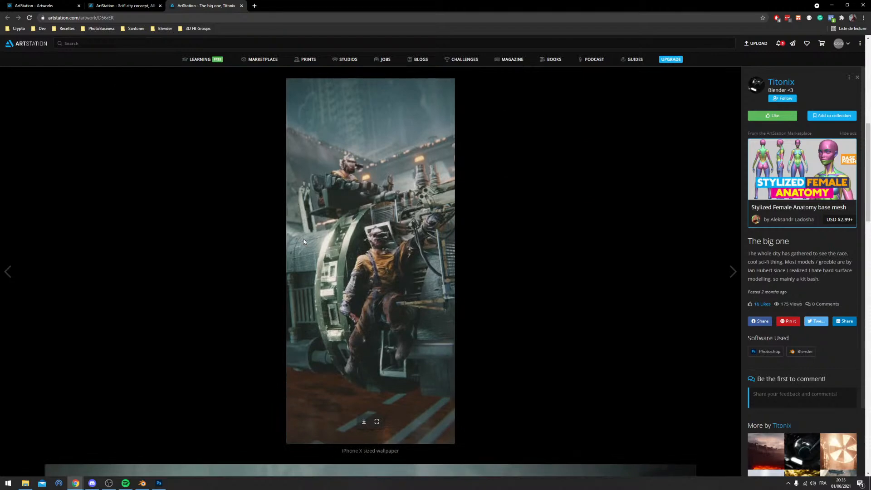
scroll(304, 239, "up", 1)
scroll(304, 239, "down", 4)
scroll(303, 239, "down", 5)
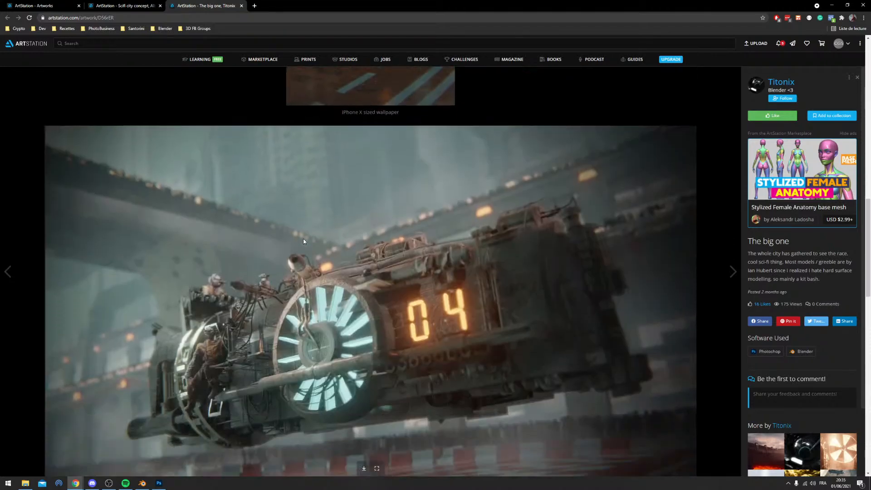
scroll(303, 240, "down", 3)
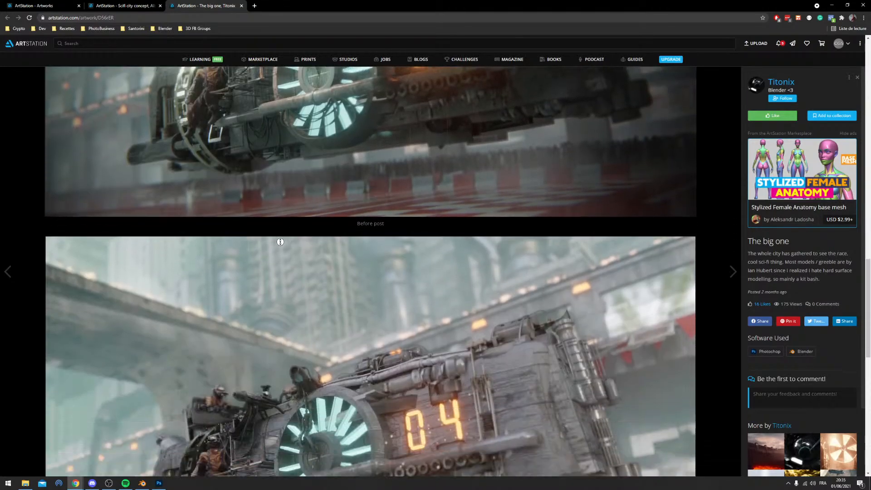
scroll(259, 247, "down", 3)
scroll(259, 248, "down", 6)
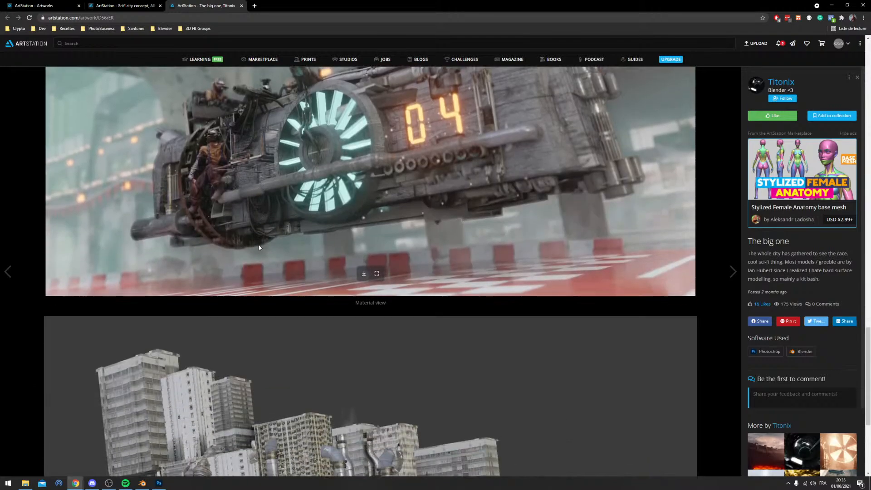
scroll(258, 248, "up", 15)
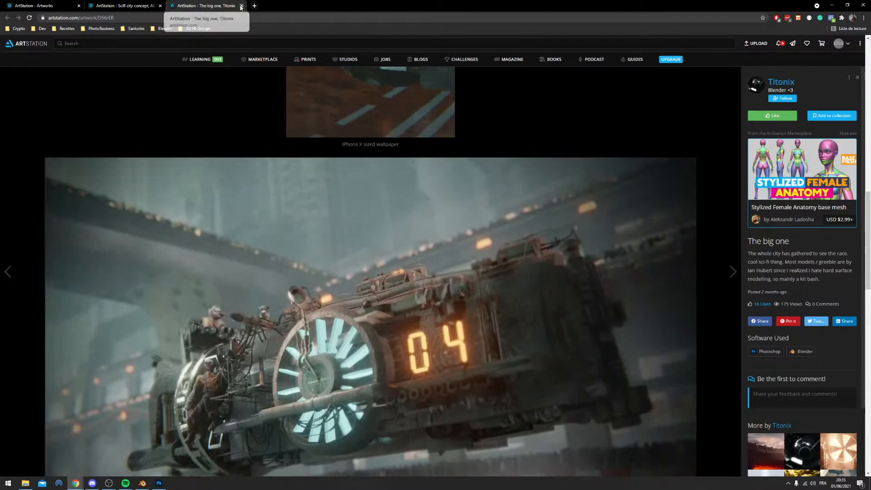
middle_click(206, 8)
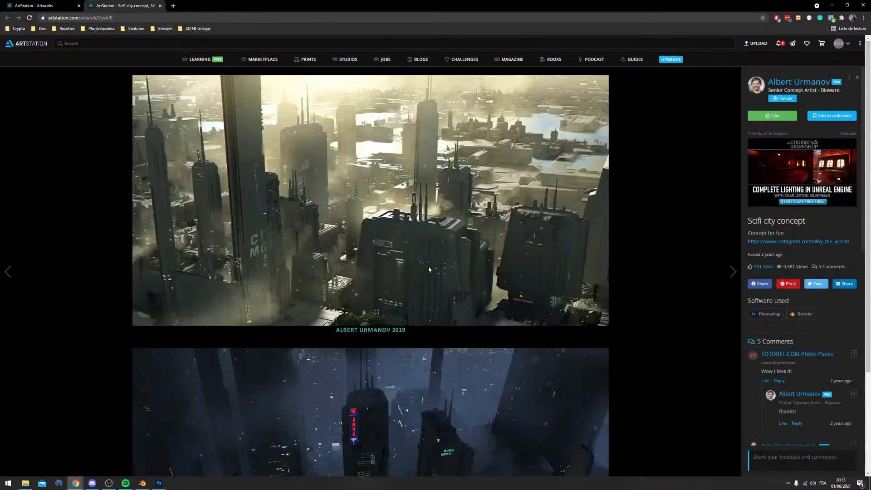
Review both Scifi city concept images, and open punk build and Scifi cityscape from the search results in new tabs.
scroll(434, 288, "down", 3)
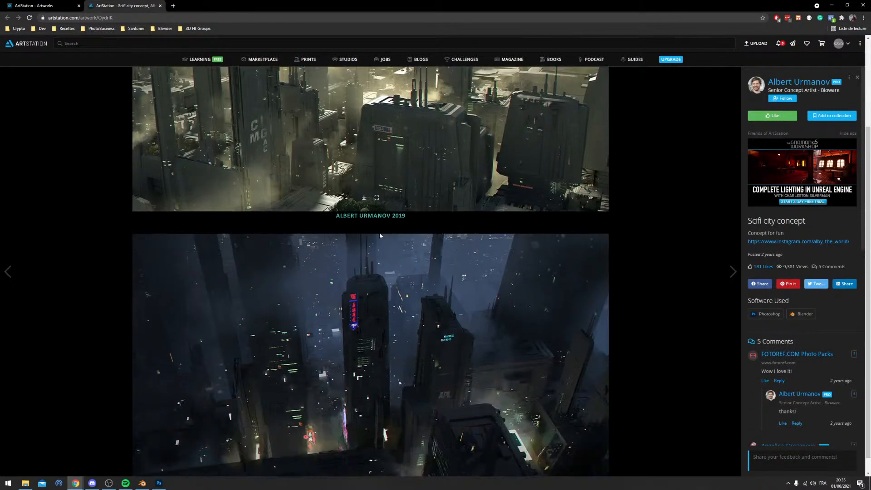
scroll(380, 233, "up", 3)
key("ctrl+shift+Tab")
scroll(431, 242, "down", 2)
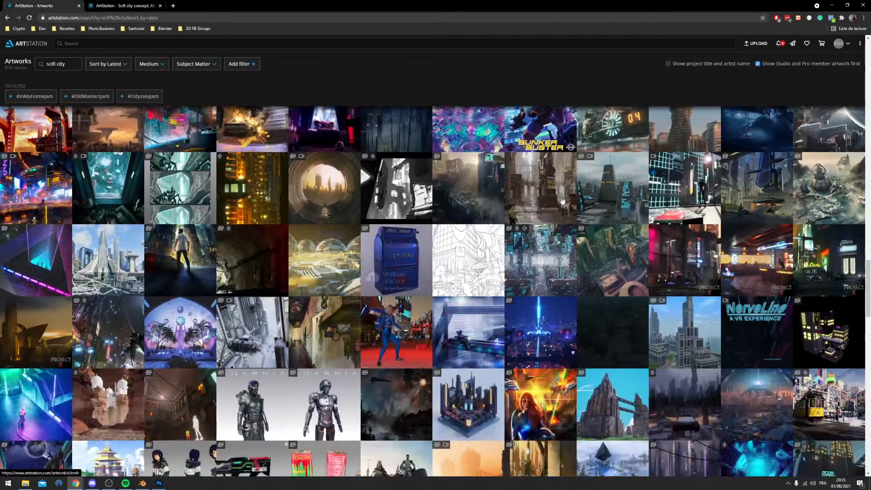
middle_click(540, 189)
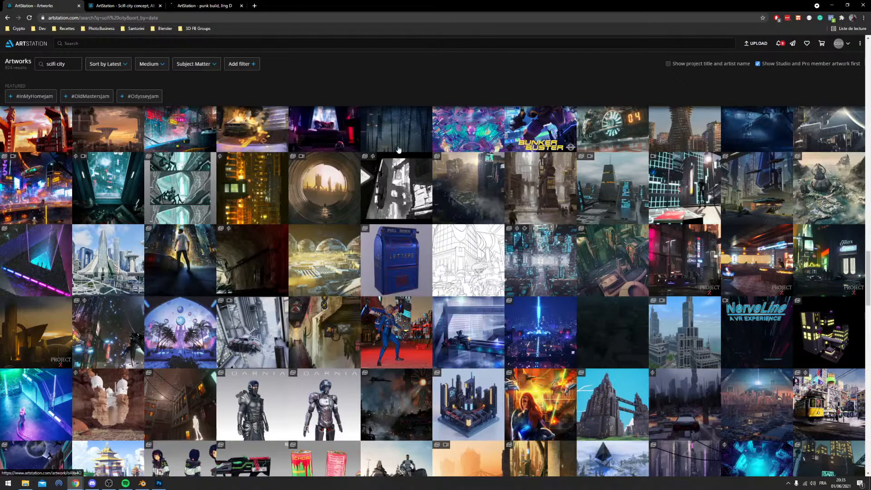
middle_click(478, 188)
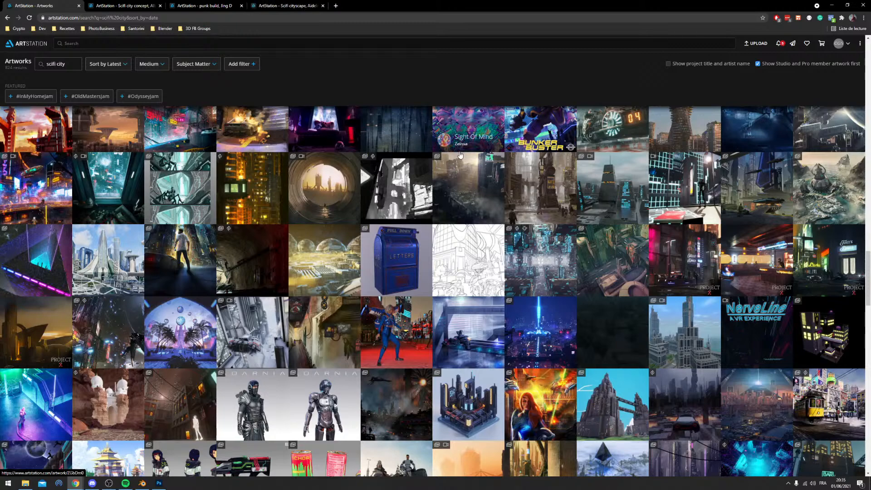
Examine the street-level structures in the punk build artwork and close its tab.
left_click(209, 5)
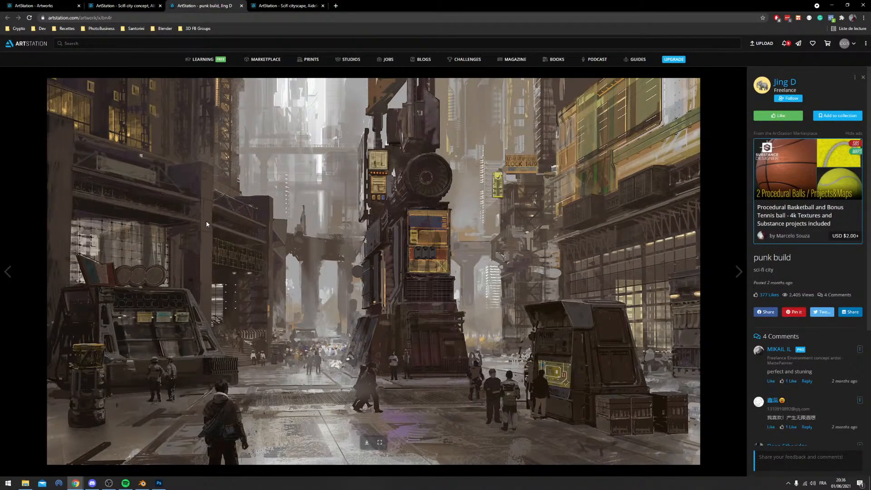
left_click(241, 6)
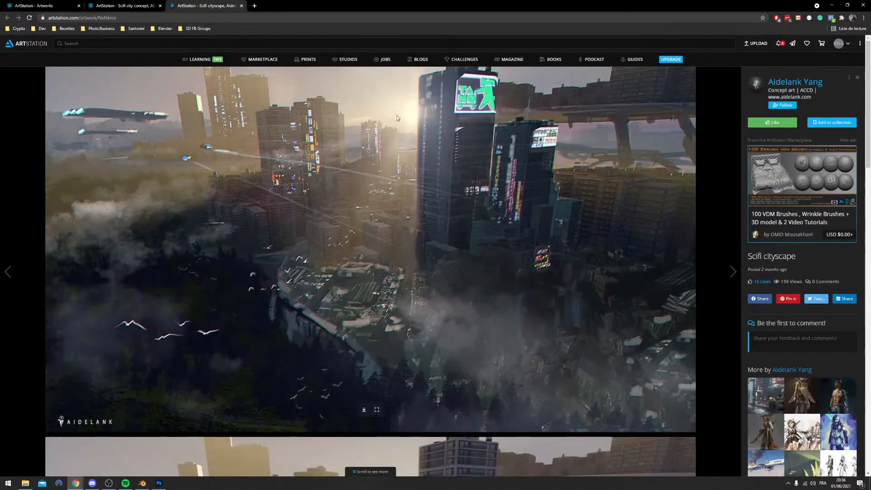
Examine the painted city, block-out render and layout sketches of the Scifi cityscape artwork, and close its tab.
scroll(412, 154, "down", 8)
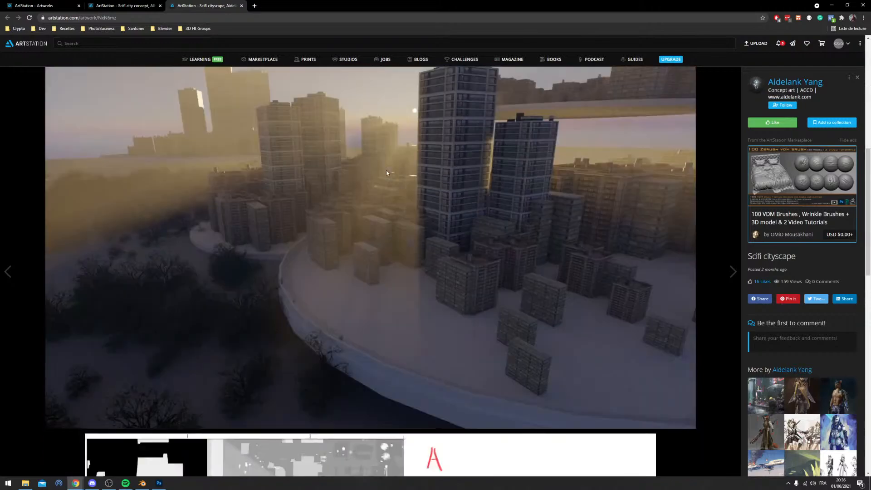
scroll(380, 174, "down", 4)
scroll(381, 173, "down", 10)
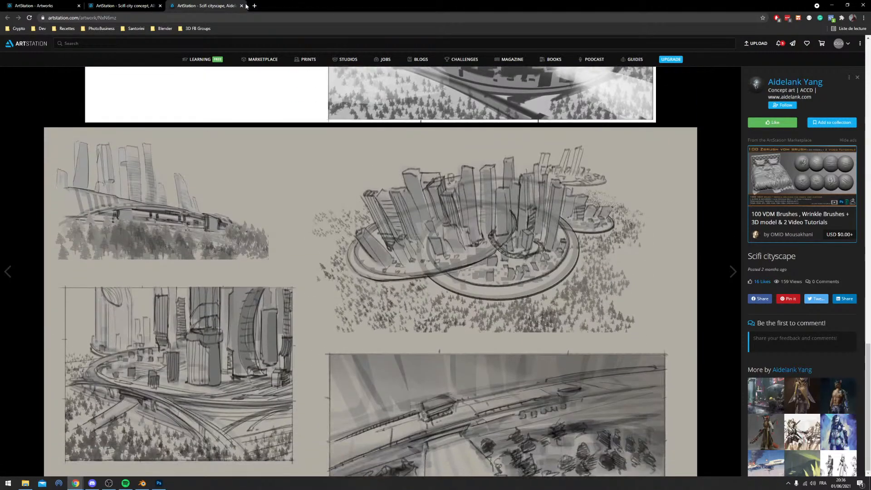
left_click(242, 6)
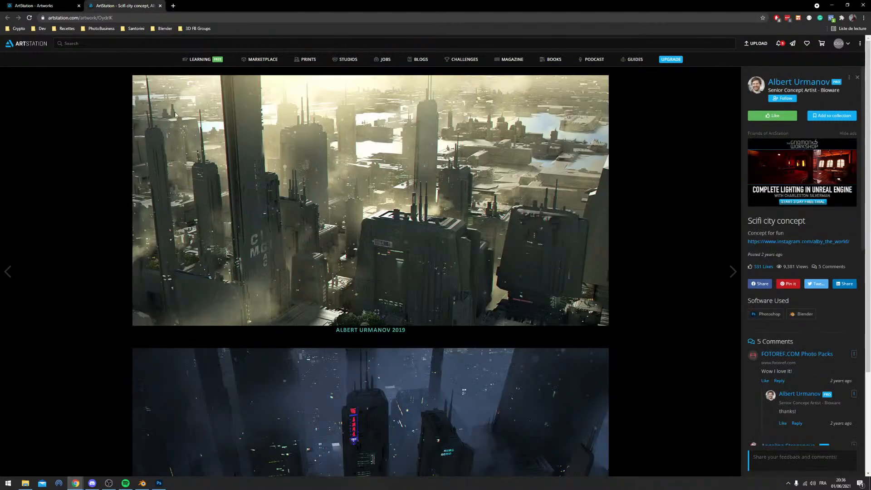
Return to the scifi city results, browse further down and open "Edge of Tomorrow" - Dystopian City Slums in a new tab.
key("ctrl+Tab")
scroll(370, 247, "down", 3)
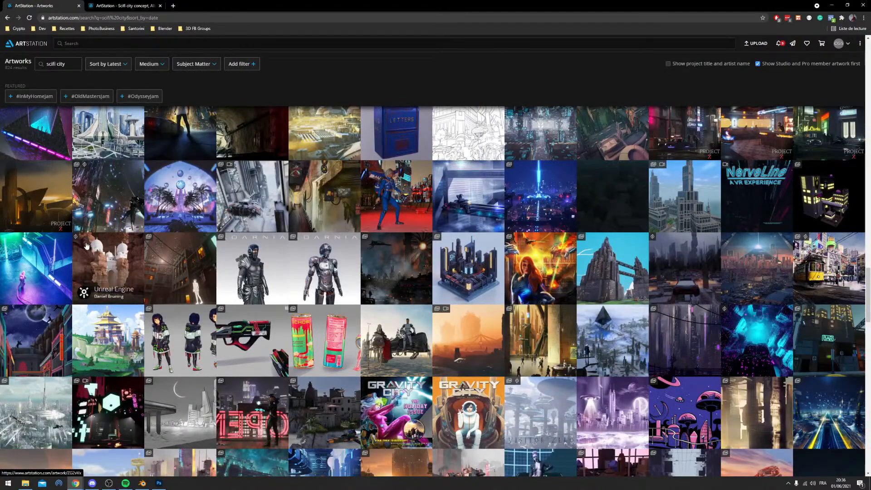
scroll(130, 331, "down", 2)
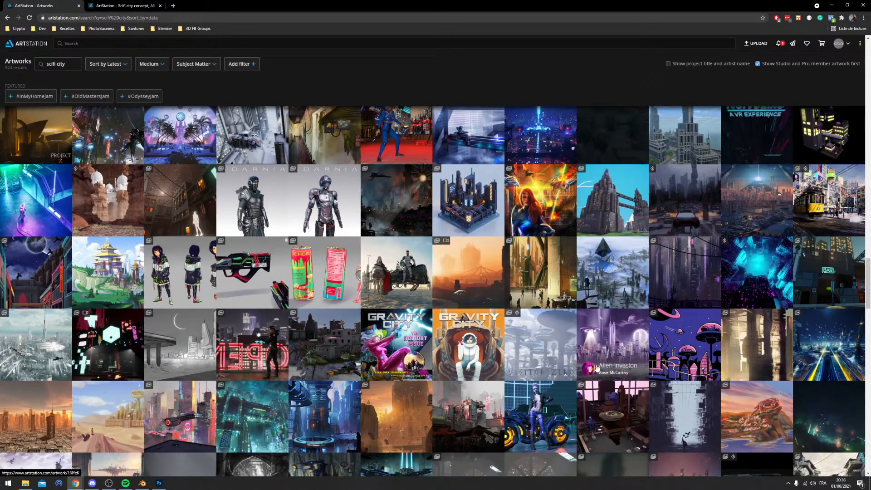
scroll(825, 318, "down", 3)
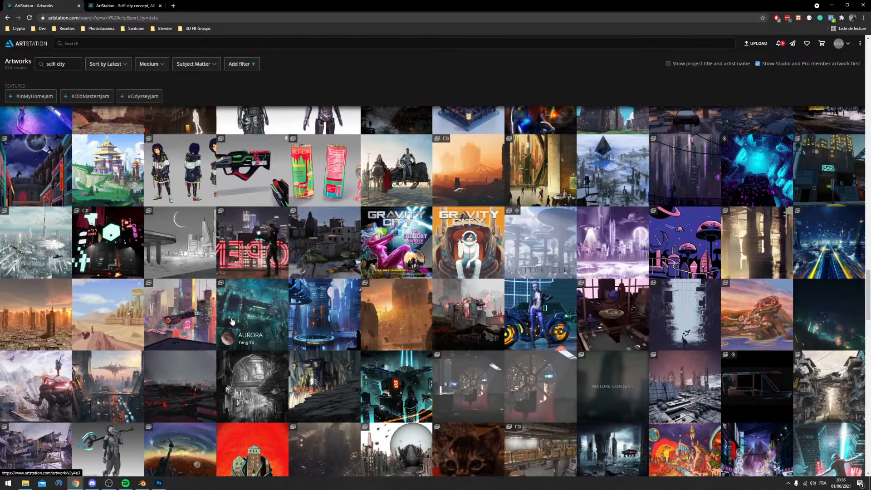
scroll(231, 322, "down", 3)
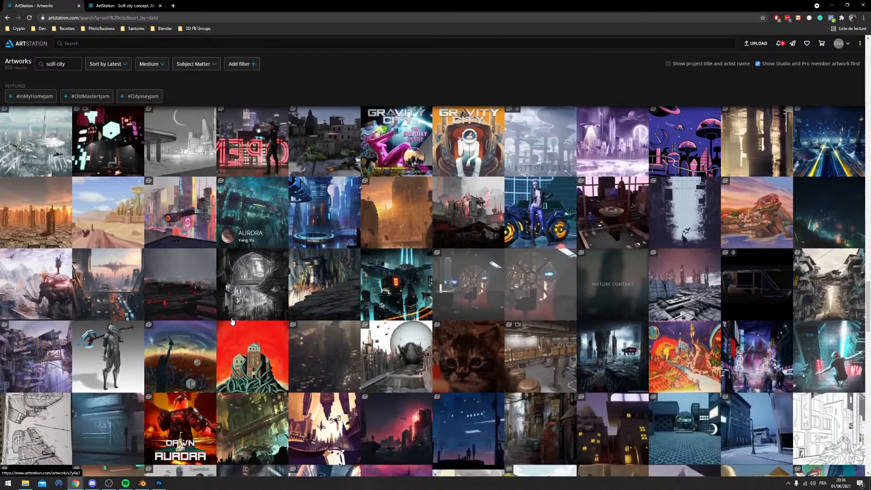
middle_click(820, 288)
scroll(248, 307, "down", 1)
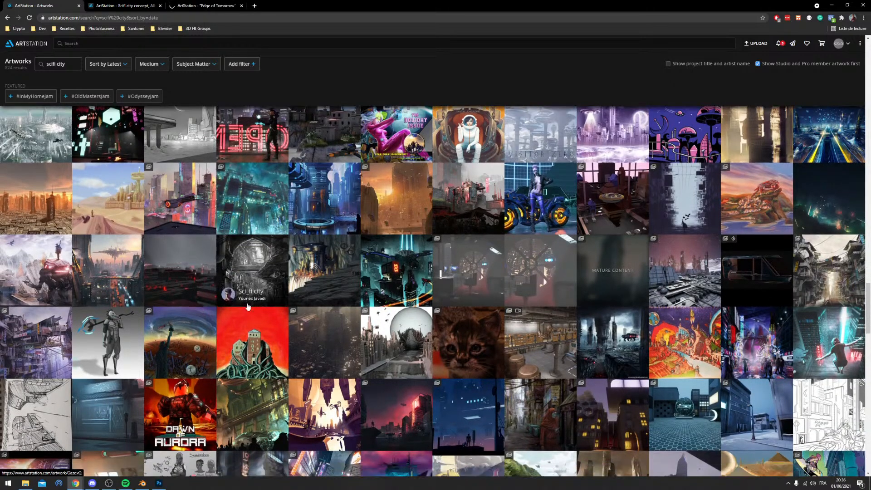
Open Weta Workshop Design Competition: Entry 2 in a new tab and browse the remaining city artworks in the results.
scroll(248, 307, "down", 5)
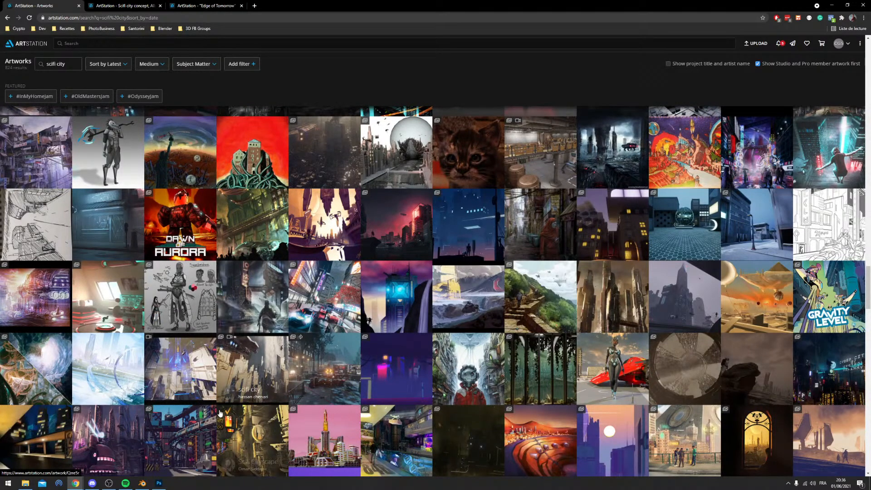
middle_click(234, 298)
scroll(235, 298, "down", 7)
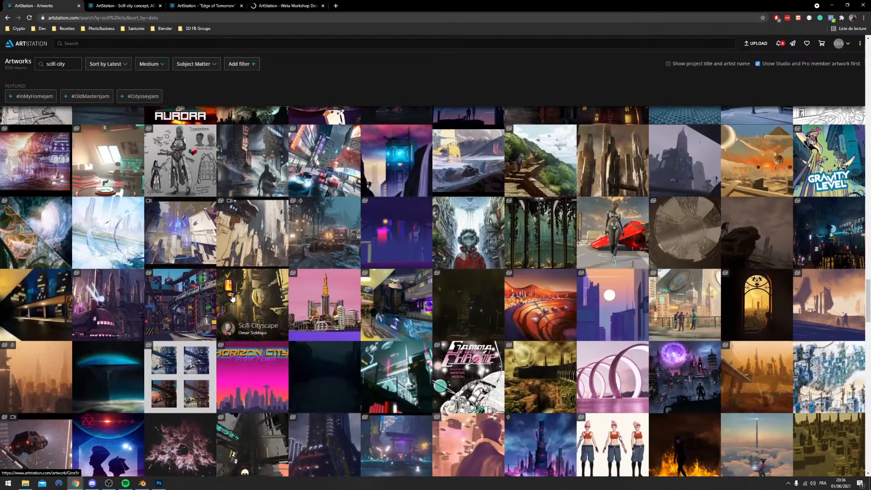
scroll(232, 298, "down", 3)
scroll(231, 181, "down", 1)
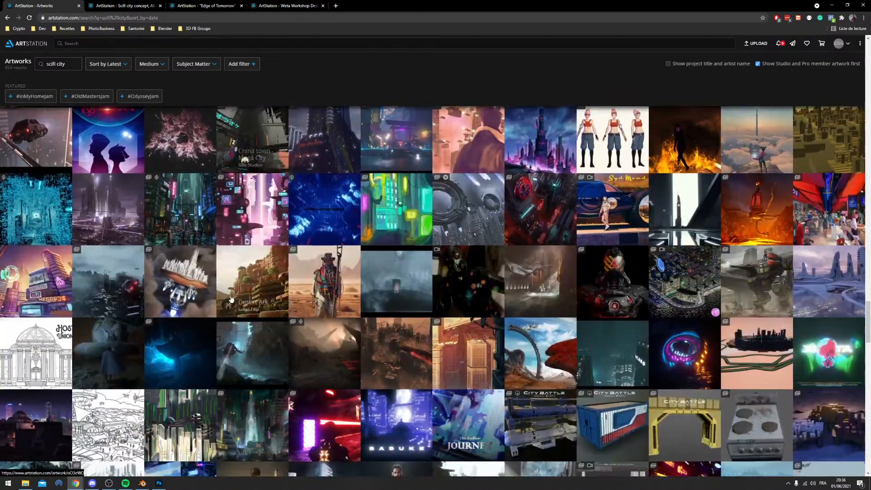
scroll(199, 146, "up", 4)
scroll(165, 104, "down", 3)
Examine the street image and parasitic architecture sketches of "Edge of Tomorrow" - Dystopian City Slums, and close its tab.
left_click(197, 3)
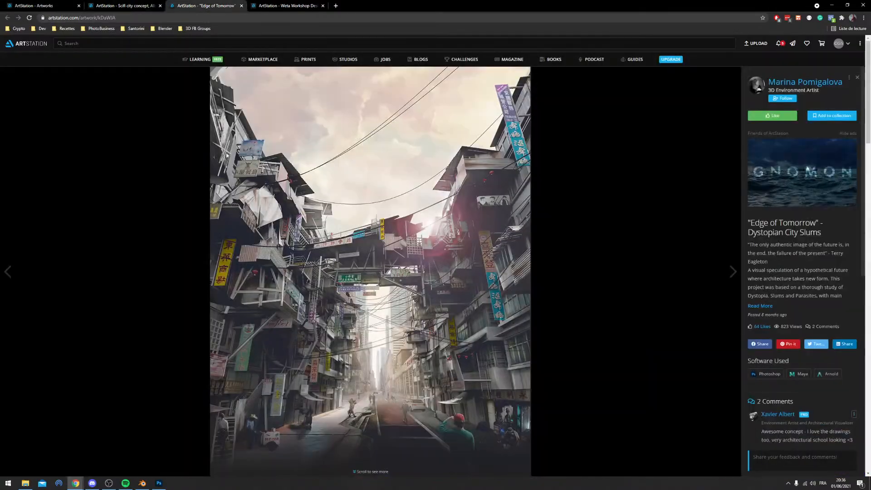
scroll(222, 261, "down", 3)
scroll(223, 262, "up", 3)
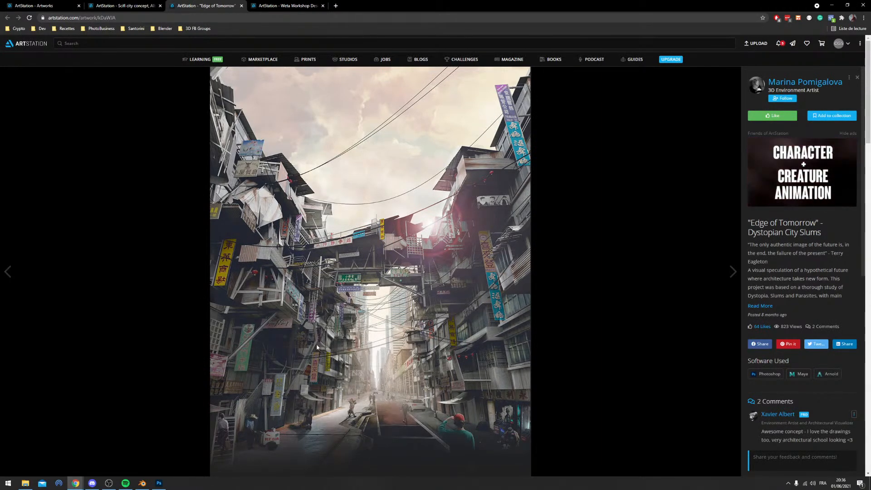
scroll(492, 248, "down", 15)
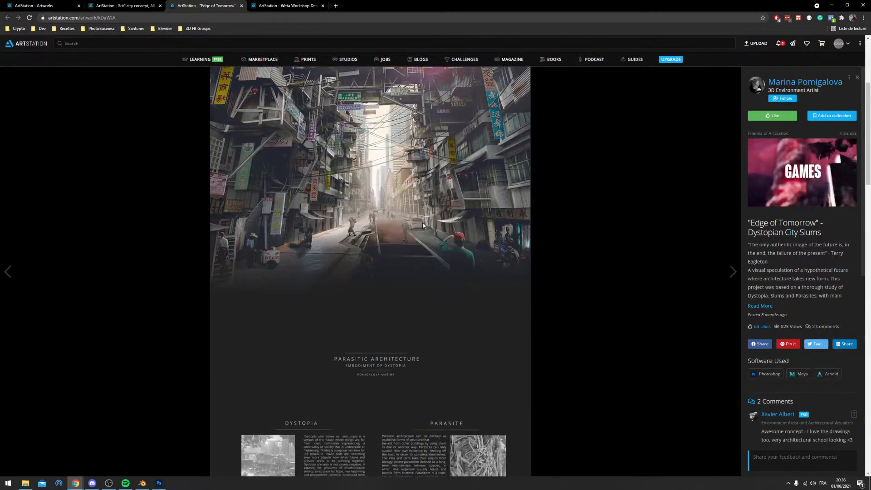
scroll(363, 209, "down", 7)
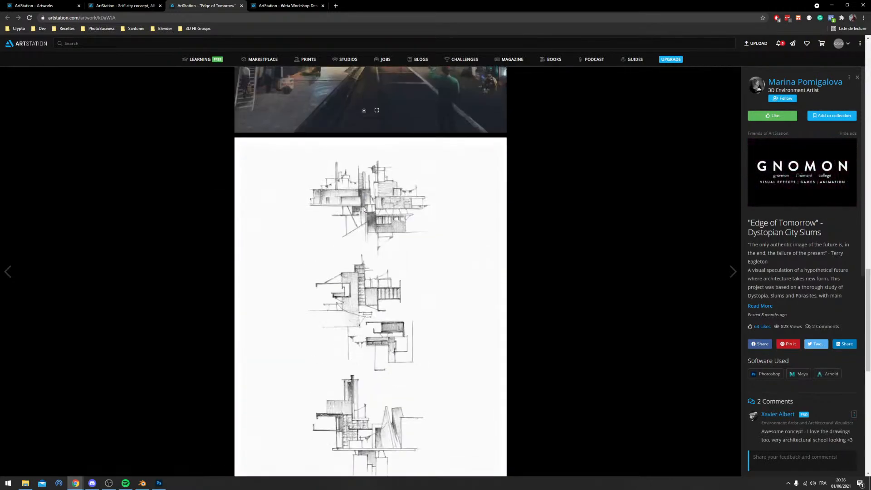
left_click(242, 5)
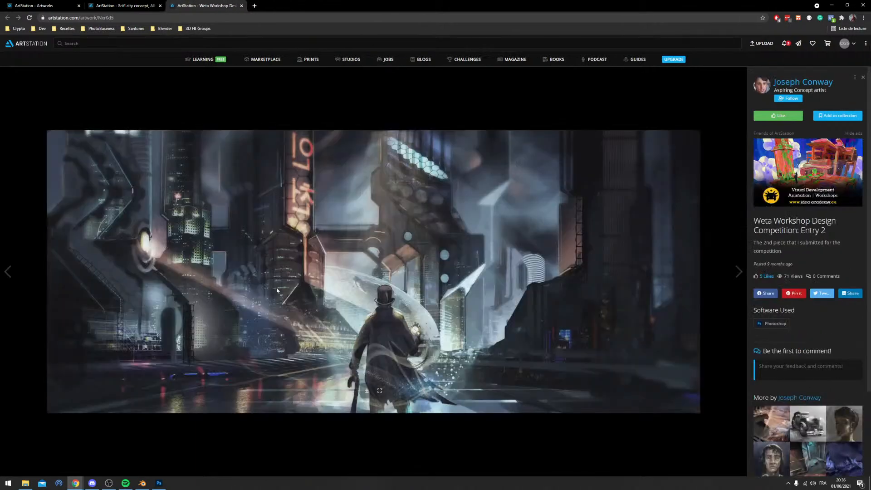
Close the Weta Workshop Design Competition artwork and compare the day and night images of Scifi city concept.
left_click(241, 6)
scroll(173, 236, "down", 2)
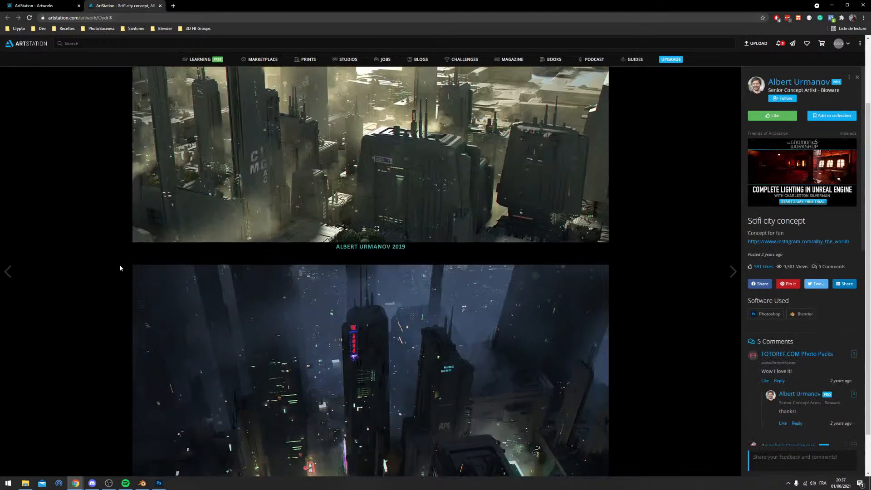
scroll(250, 201, "up", 2)
scroll(250, 200, "down", 3)
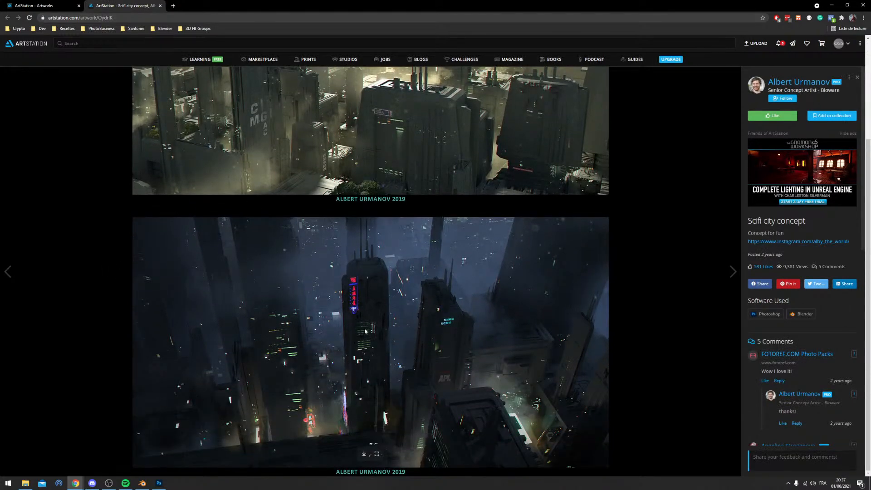
Switch to Blender and show the scene through LargeCamera.
left_click(142, 483)
middle_click_drag(413, 260, 348, 278)
key("KP_0")
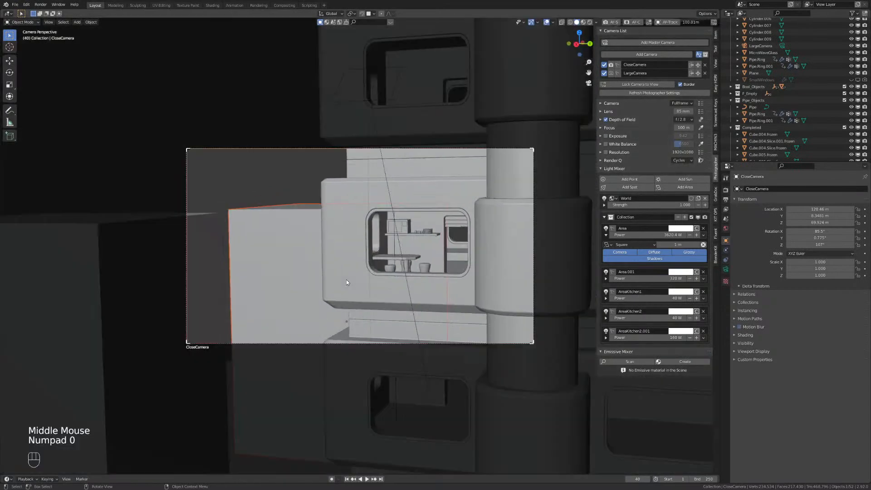
left_click(612, 73)
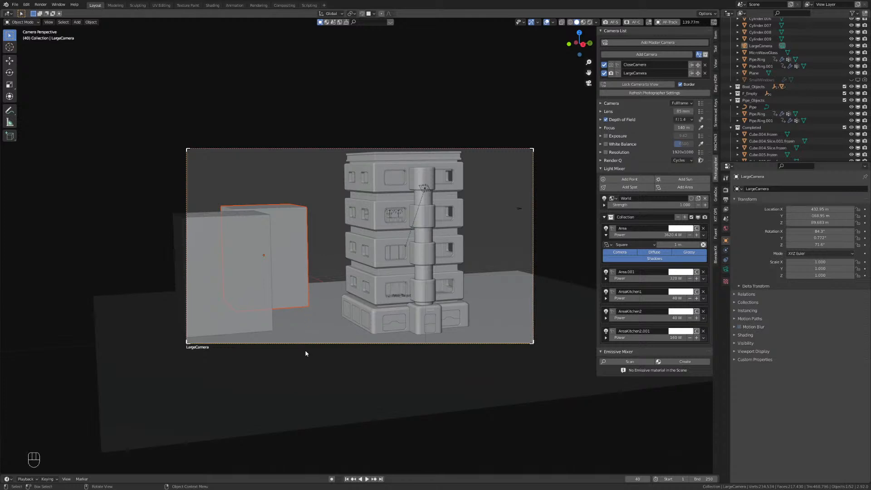
Move the nearer plain block Cube.002 horizontally across the ground so it stands fully inside the LargeCamera frame.
left_click(287, 296)
scroll(318, 368, "down", 2)
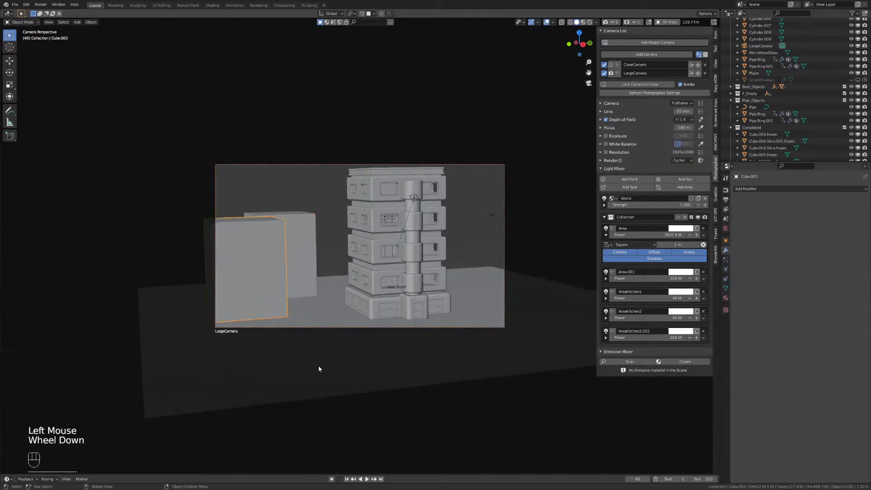
middle_click_drag(373, 300, 312, 271)
scroll(359, 314, "up", 2)
scroll(269, 332, "down", 1)
key("g")
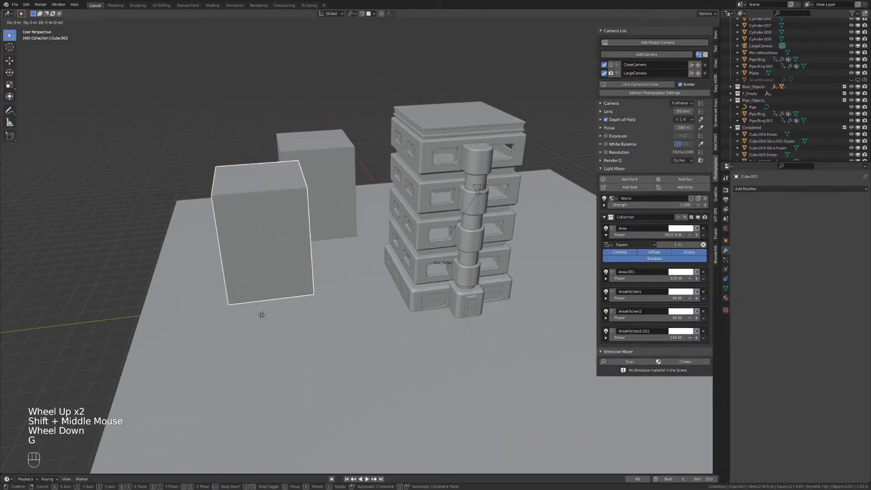
key("shift+z")
left_click(285, 401)
key("KP_0")
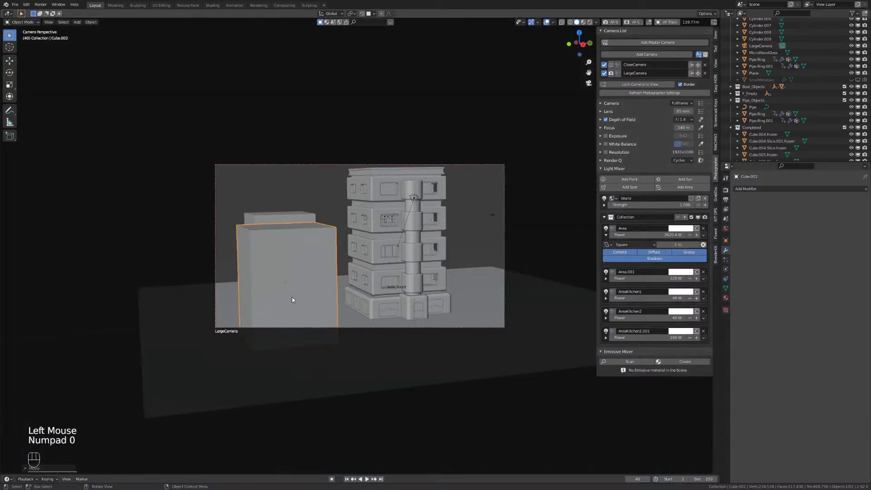
Stretch Cube.002 vertically, raise it along Z, and stretch it again by about 1.2 so it exceeds the camera frame.
key("s")
key("z")
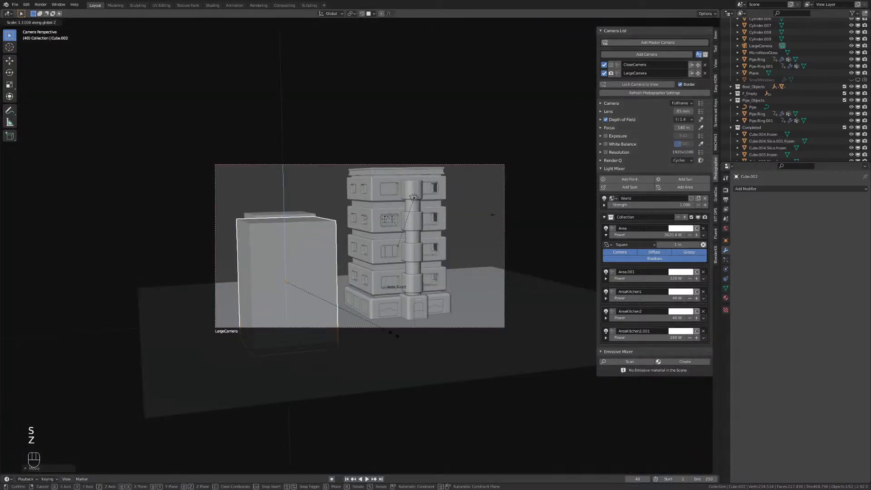
left_click(419, 349)
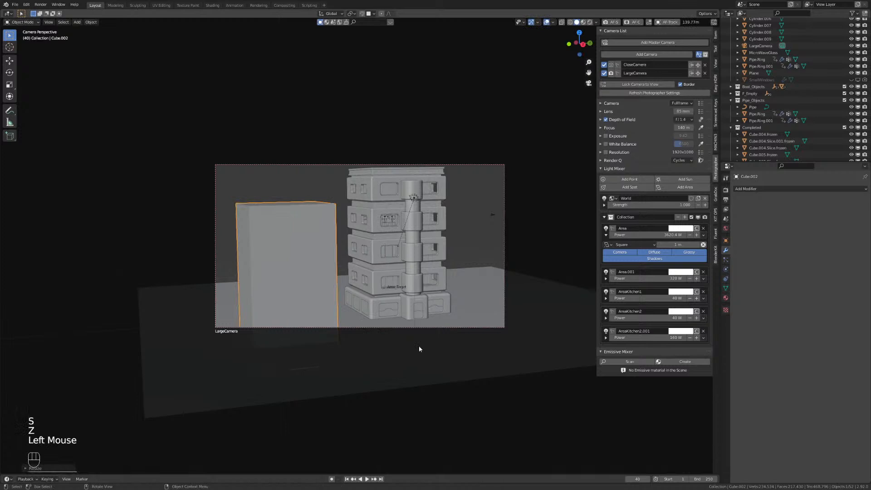
key("g")
key("z")
left_click(389, 311)
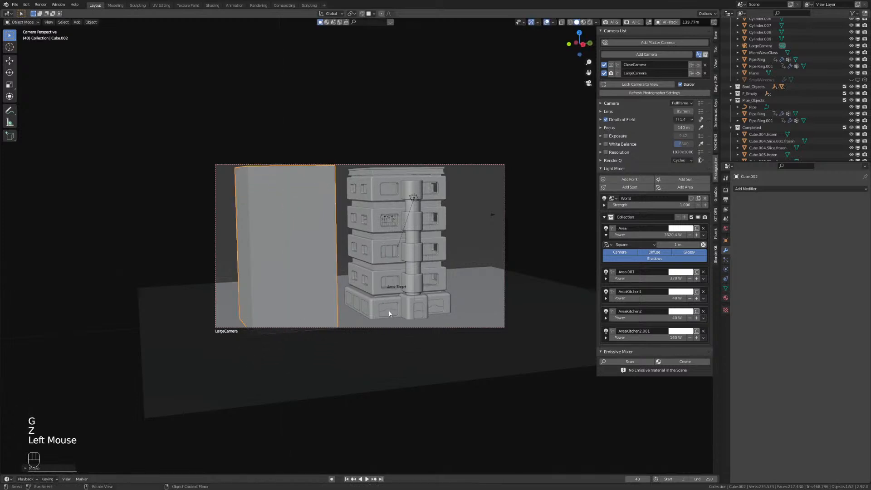
key("s")
key("z")
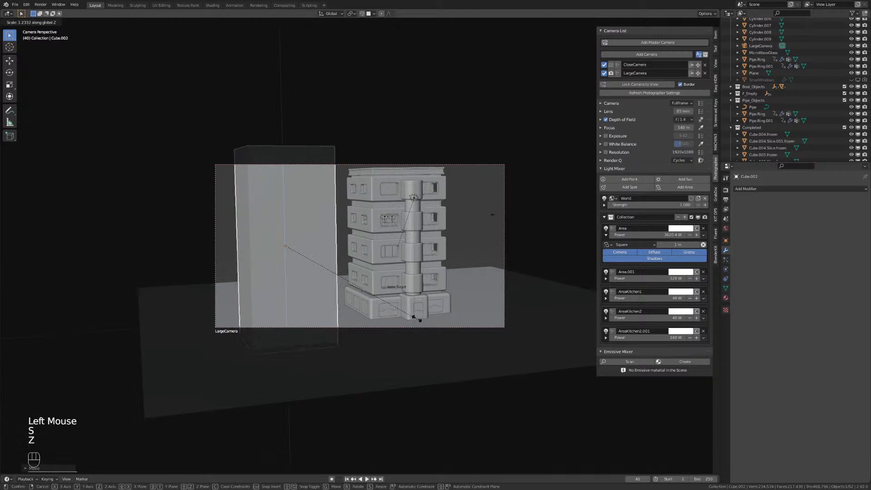
left_click(417, 320)
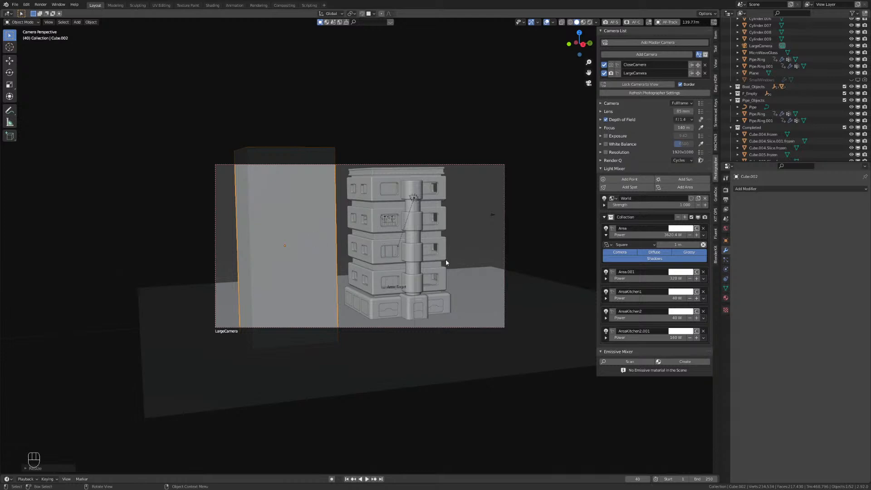
Scale Cube.002 down uniformly to about 0.77 and stretch it along Z into a slender tower taller than the apartment building.
key("s")
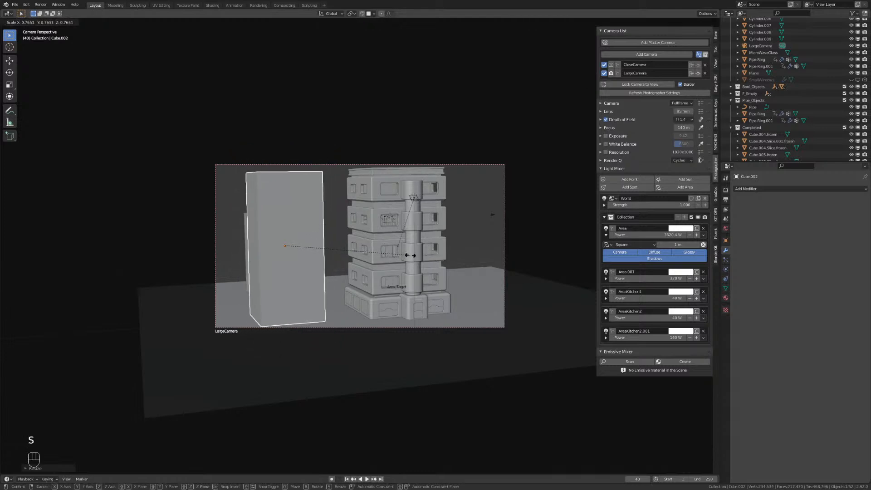
left_click(411, 257)
key("s")
key("z")
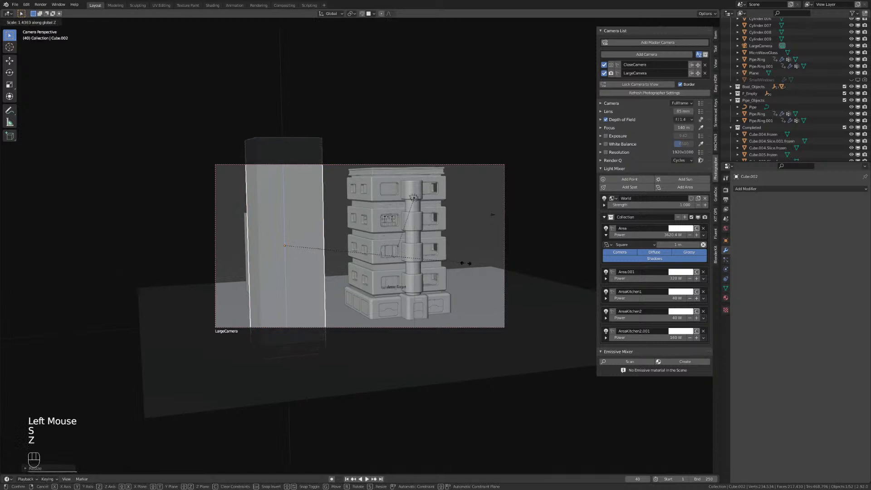
left_click(433, 264)
middle_click_drag(433, 264, 268, 279)
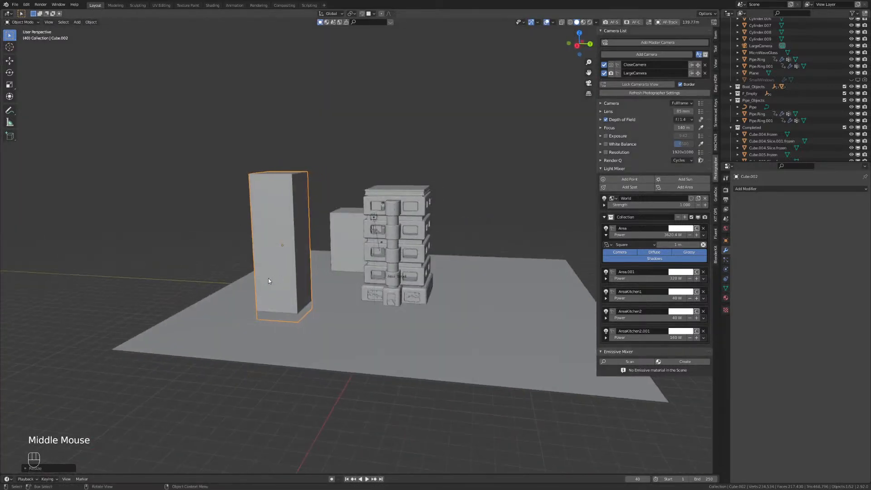
key("KP_0")
key("KP_0")
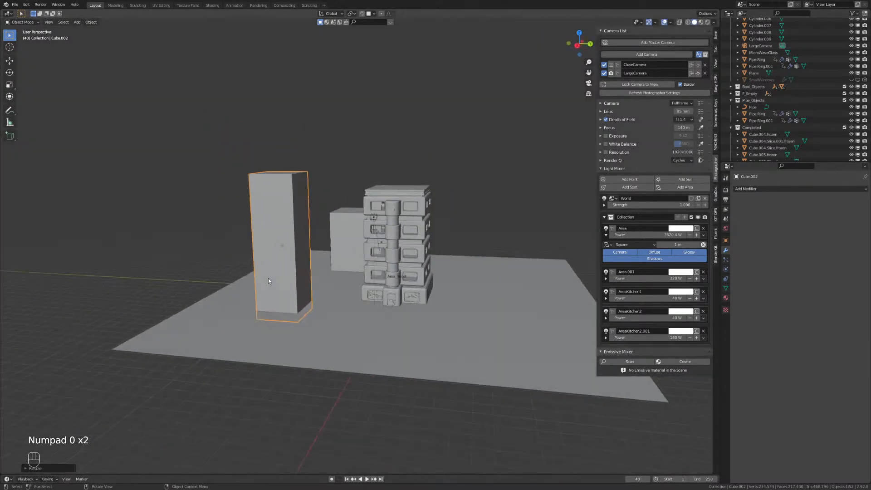
Apply the scale of the tall block Cube.002.
scroll(263, 268, "up", 5)
scroll(263, 263, "up", 1)
middle_click_drag(263, 263, 388, 282, "shift")
key("shift+a")
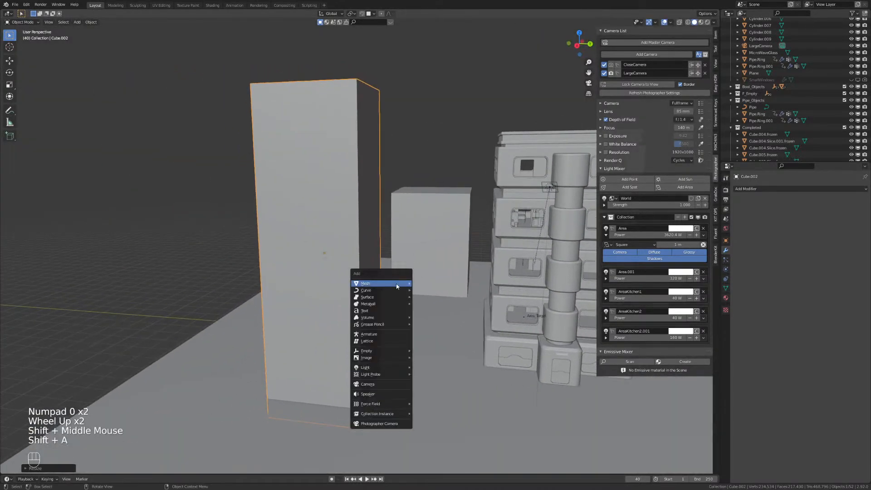
key("ctrl+a")
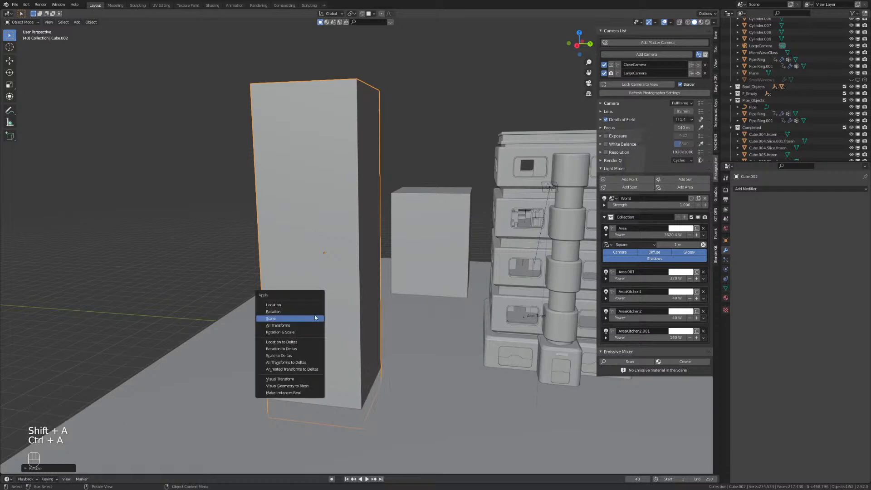
left_click(303, 322)
middle_click_drag(344, 267, 349, 297, "shift")
scroll(347, 328, "up", 2, "shift")
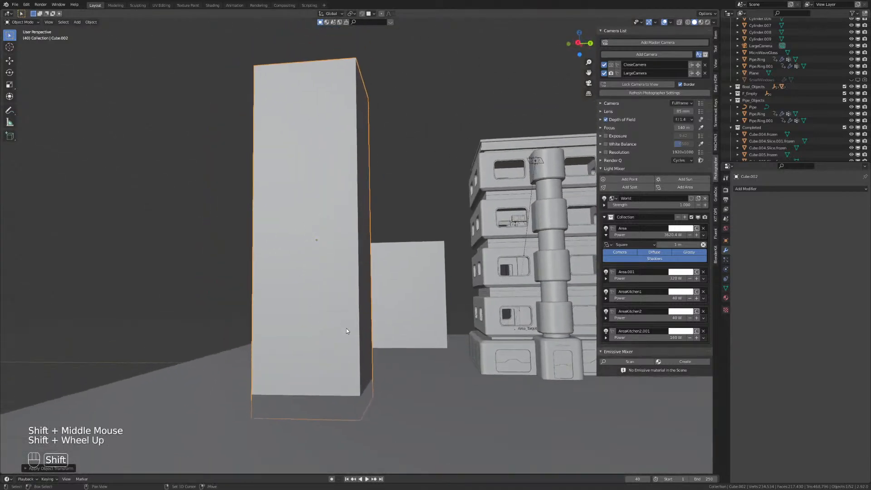
Draw a thin rectangular band across the full width of Cube.002 at mid-height with the Fluent Inset tool.
scroll(345, 330, "up", 3)
scroll(338, 337, "down", 1)
key("alt+f")
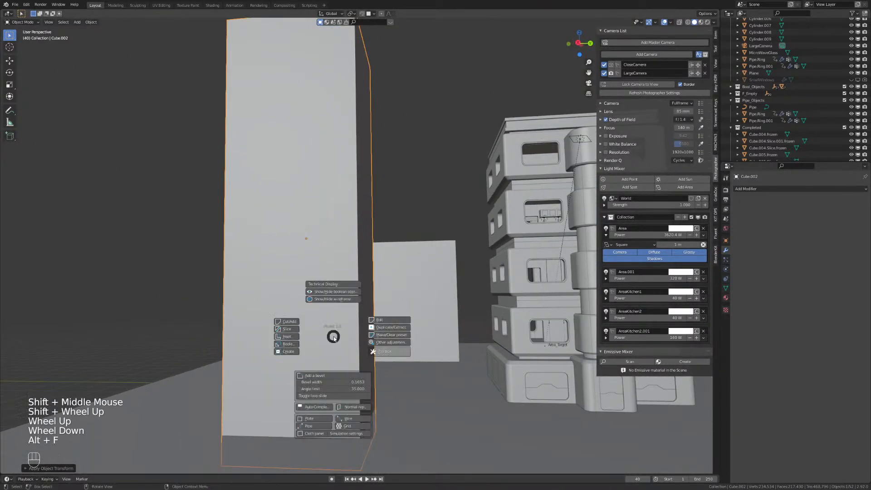
left_click(289, 343)
right_click(340, 330)
middle_click_drag(339, 331, 358, 335)
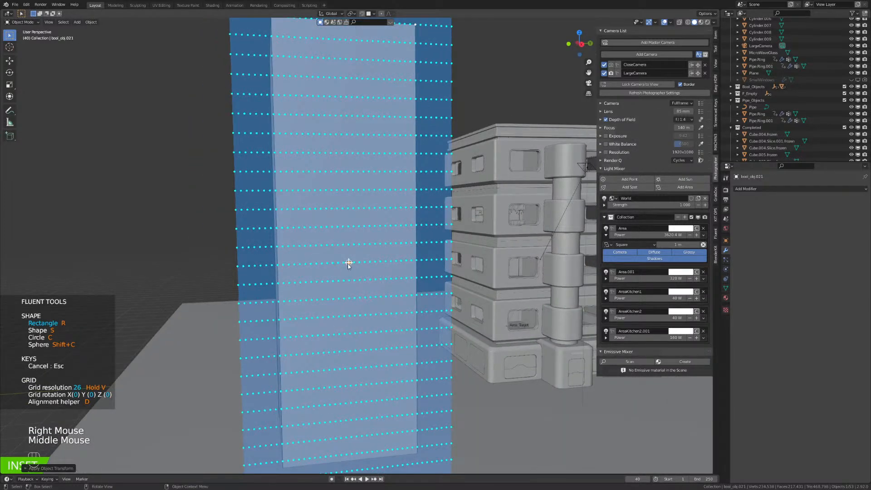
left_click_drag(348, 264, 446, 269, "shift")
key("v")
left_click(407, 258)
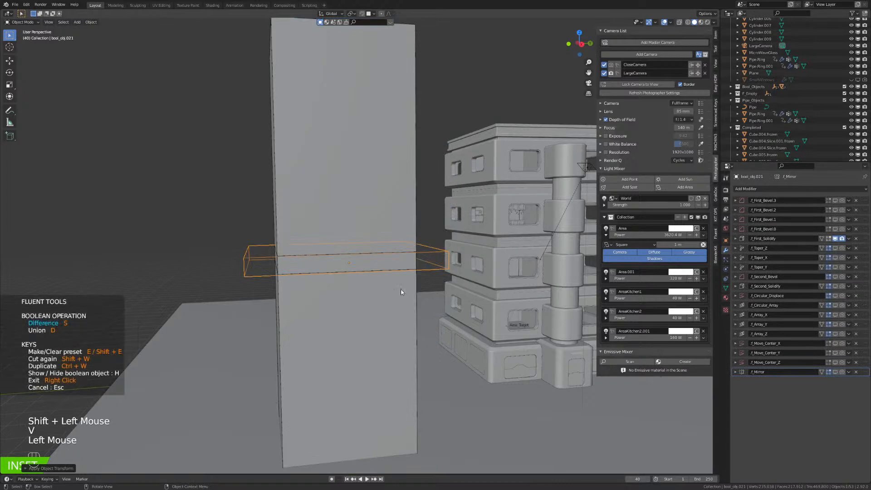
Adjust the band's inset thickness so it forms a deep recessed groove around the tower.
middle_click_drag(401, 294, 377, 303)
scroll(396, 295, "up", 1)
scroll(343, 260, "up", 2)
scroll(385, 304, "down", 1)
left_click(358, 337)
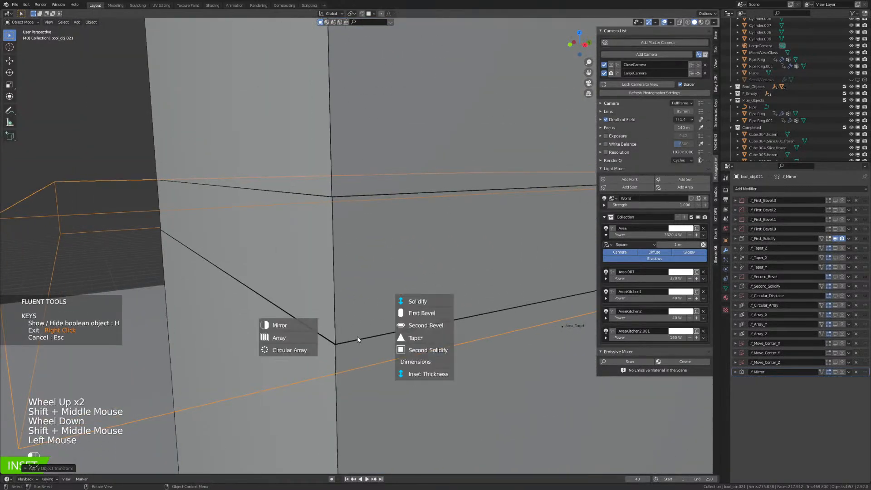
left_click(420, 373)
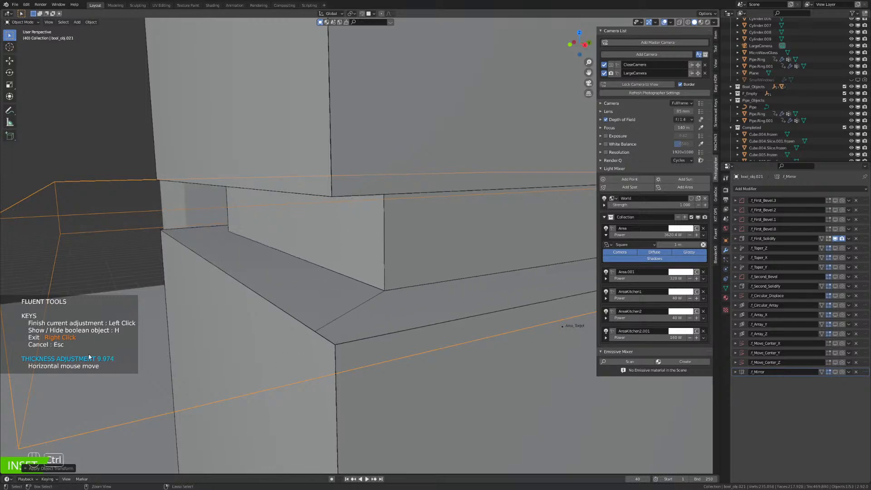
left_click(267, 326, "ctrl")
Array the recessed band vertically along the Y axis with a count of 7, widening the offset to span the tower's height.
scroll(389, 298, "down", 2)
middle_click_drag(390, 298, 365, 270)
left_click(366, 271)
left_click(295, 272)
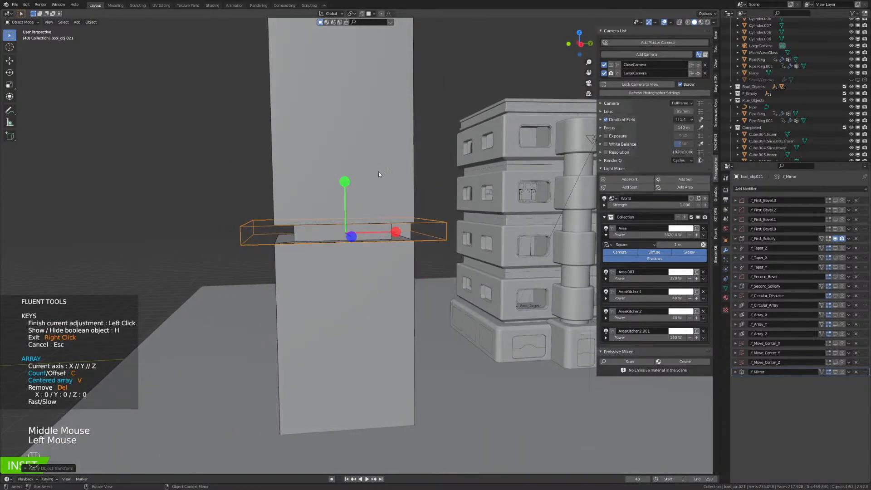
left_click(352, 178)
left_click(352, 180)
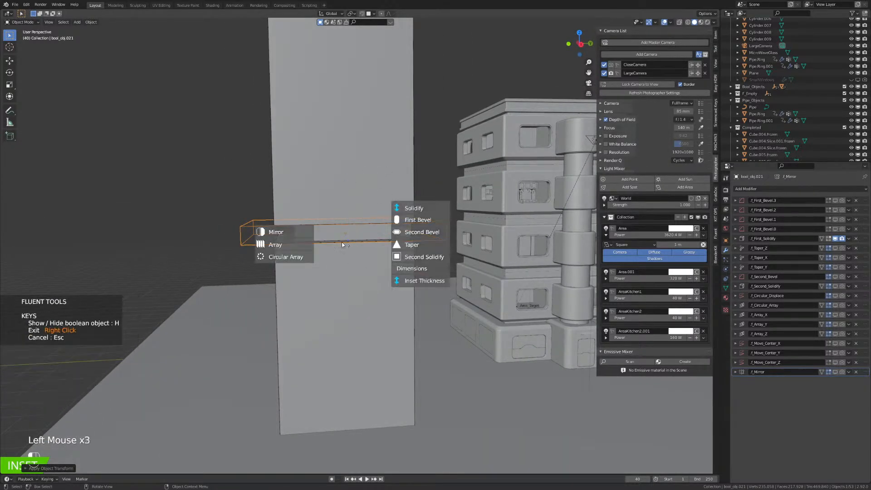
left_click(284, 243)
left_click(346, 181)
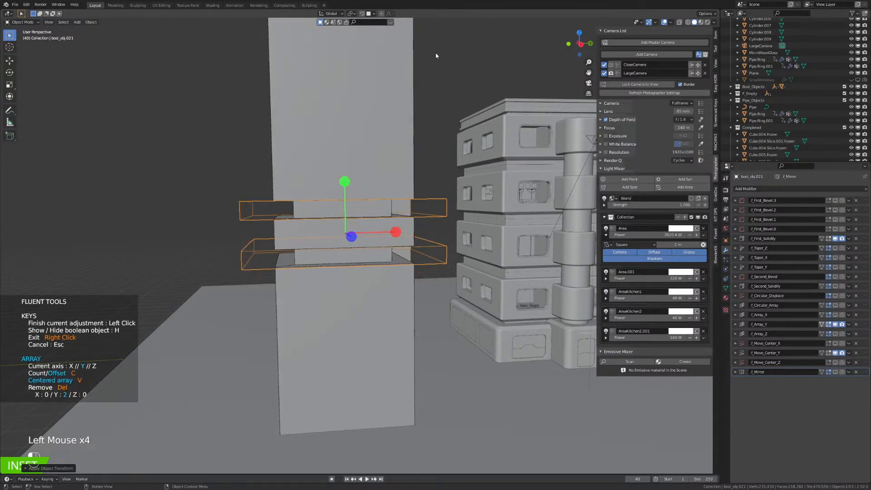
key("c")
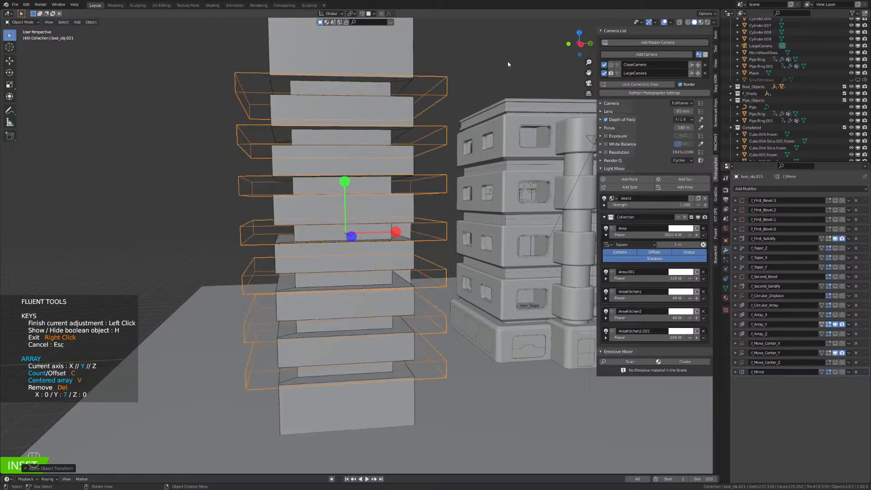
key("c")
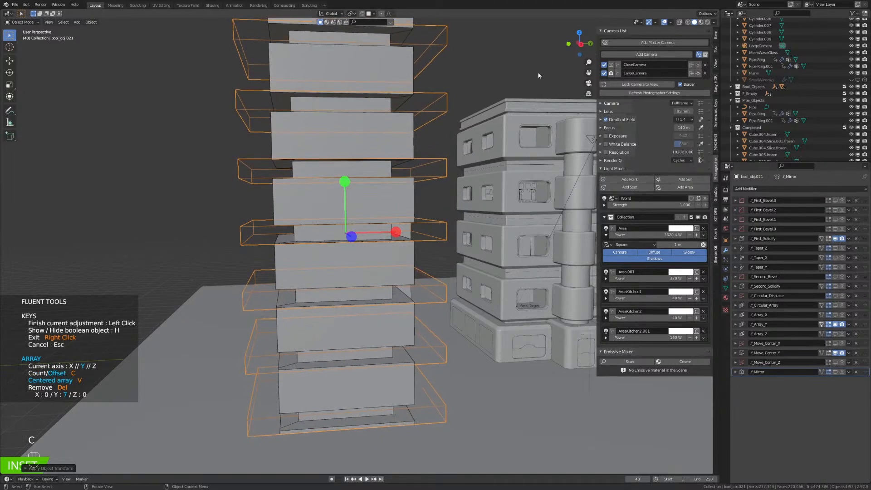
left_click(525, 103)
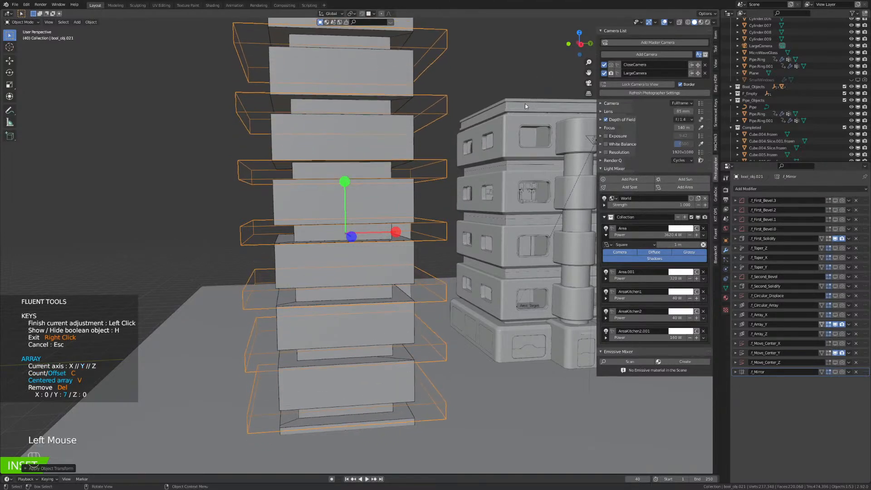
Finish the inset operation and check the banded tower Cube.002 through LargeCamera.
scroll(512, 128, "down", 2)
key("KP_0")
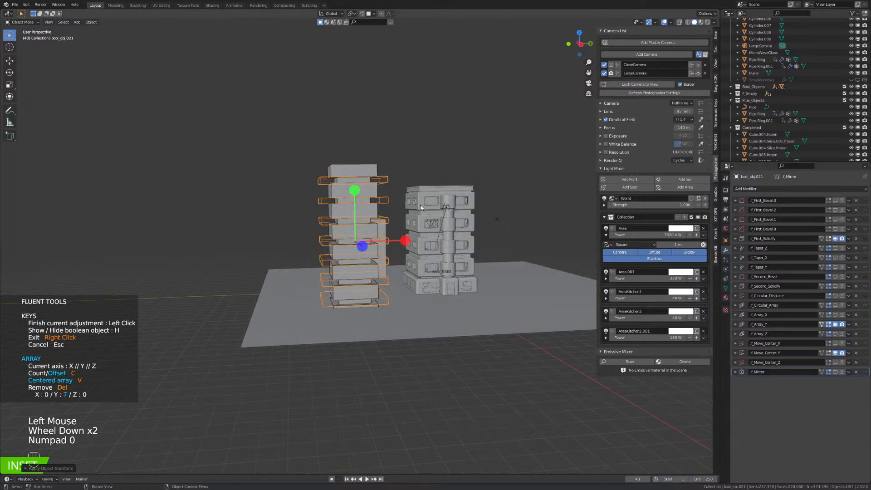
right_click(420, 206)
key("KP_0")
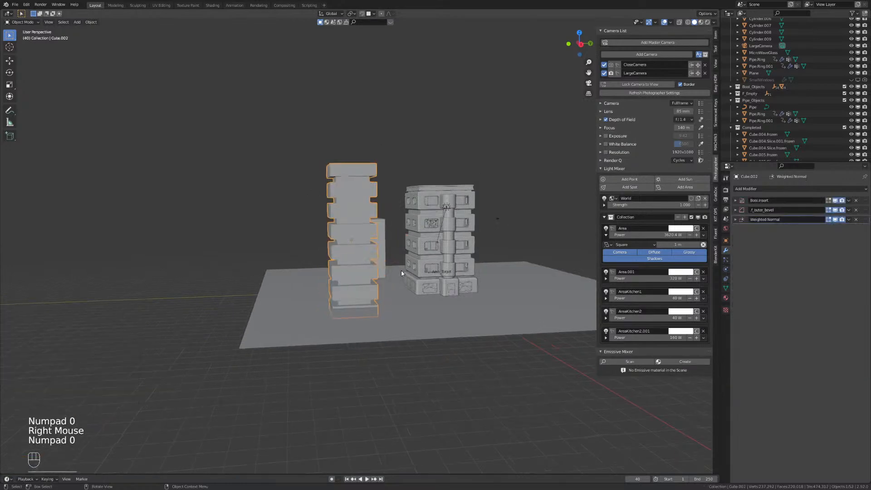
left_click(482, 216)
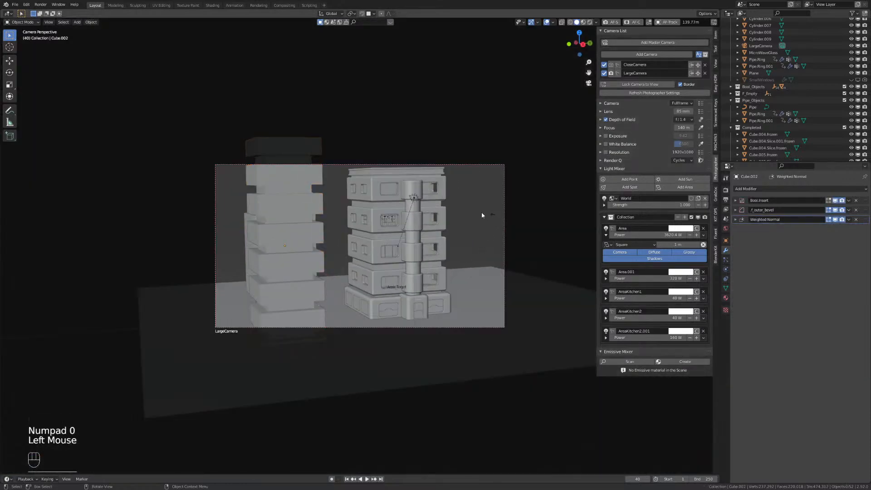
left_click(309, 280)
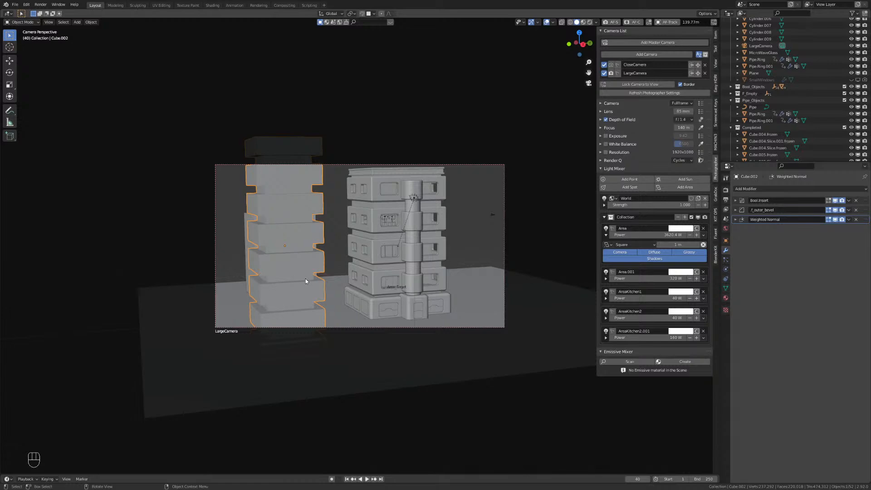
Compare the tower's floor heights with the windows and furnished rooms of the apartment building.
middle_click_drag(306, 280, 363, 312)
scroll(287, 276, "up", 3)
scroll(280, 280, "up", 2)
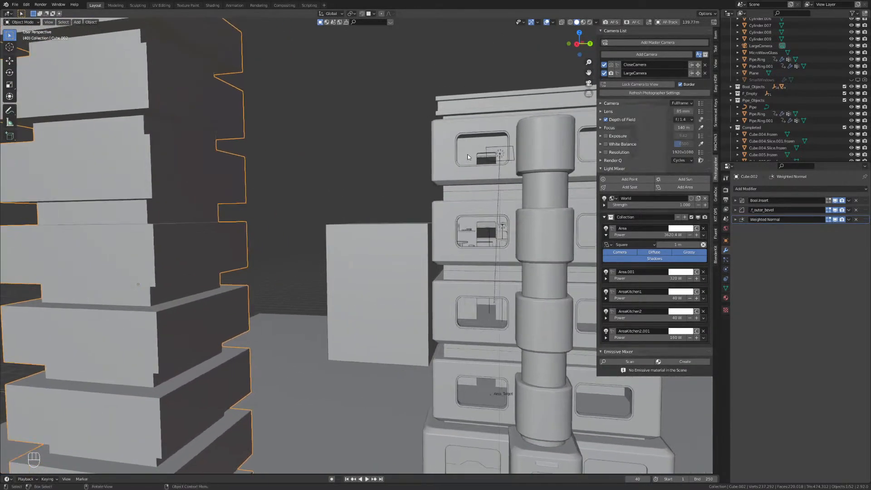
middle_click_drag(483, 214, 514, 192, "shift")
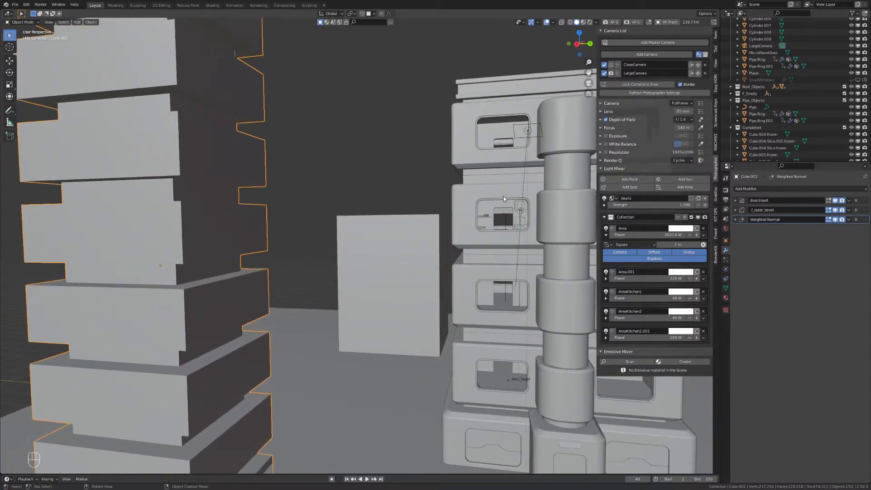
middle_click_drag(503, 206, 503, 233, "shift")
scroll(480, 246, "up", 3)
scroll(480, 246, "up", 1, "shift")
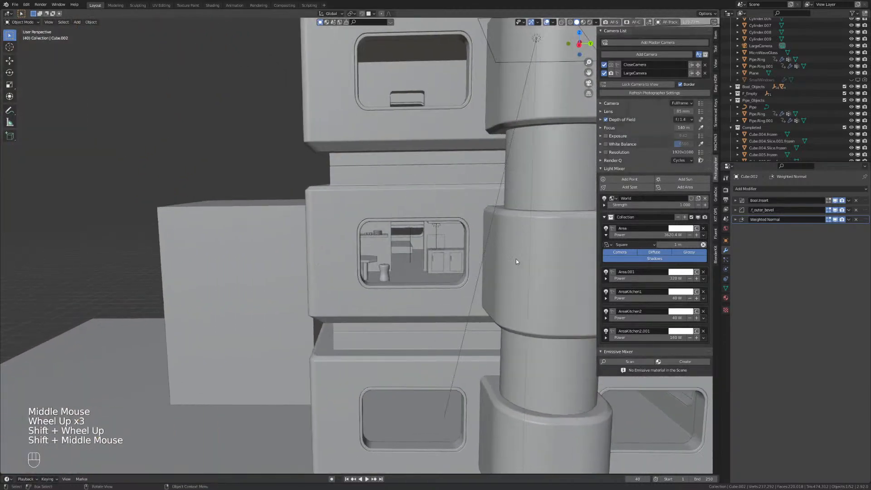
scroll(505, 259, "down", 3)
middle_click_drag(451, 270, 508, 187, "shift")
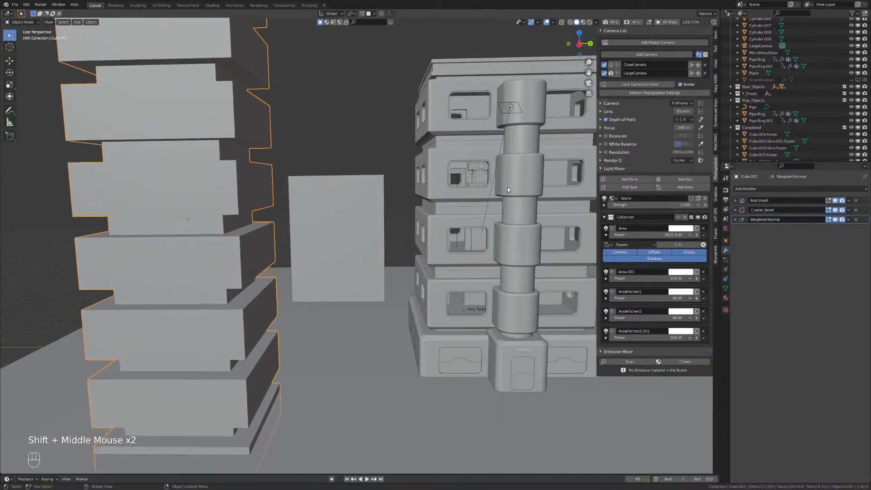
Scale up the banded tower Cube.002 uniformly and raise it along Z so less of it sits below the ground.
scroll(352, 235, "down", 2, "shift")
middle_click_drag(353, 235, 358, 266, "shift")
scroll(426, 261, "down", 2)
key("s")
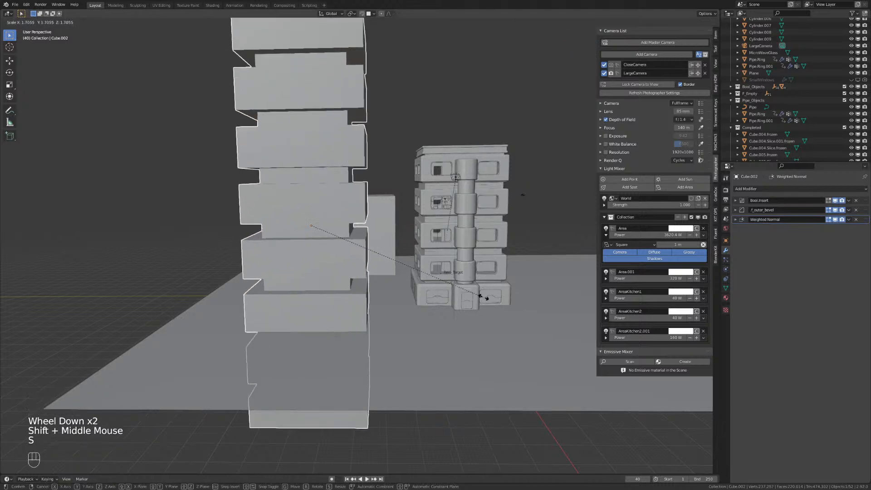
left_click(502, 301)
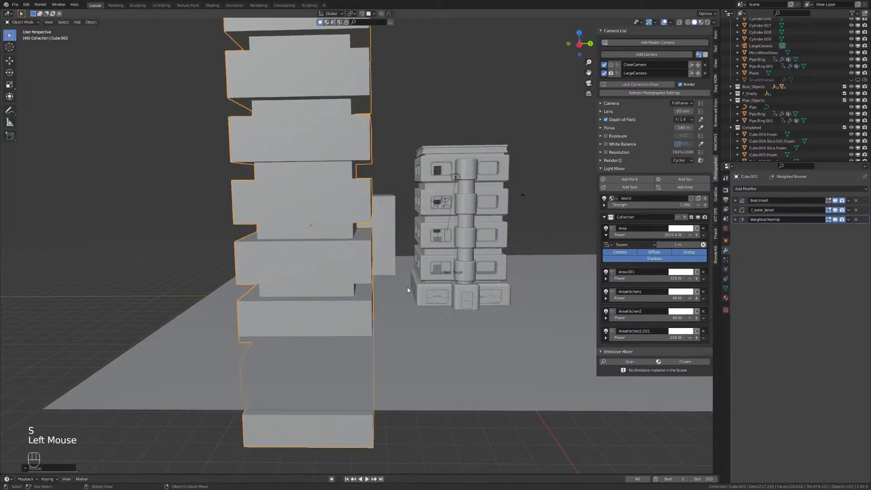
key("g")
key("z")
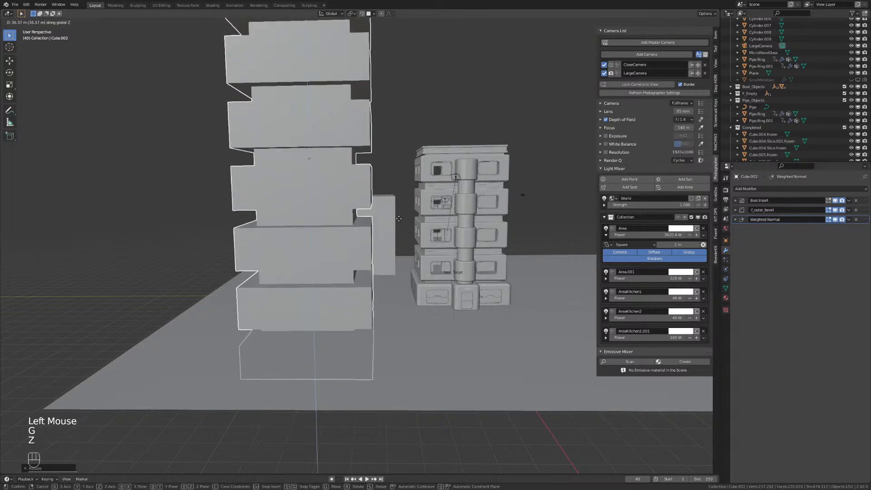
left_click(419, 211)
View the scene through LargeCamera and sample its focus distance from the apartment building's front wall.
scroll(418, 211, "down", 2)
middle_click_drag(419, 223, 439, 246)
key("KP_0")
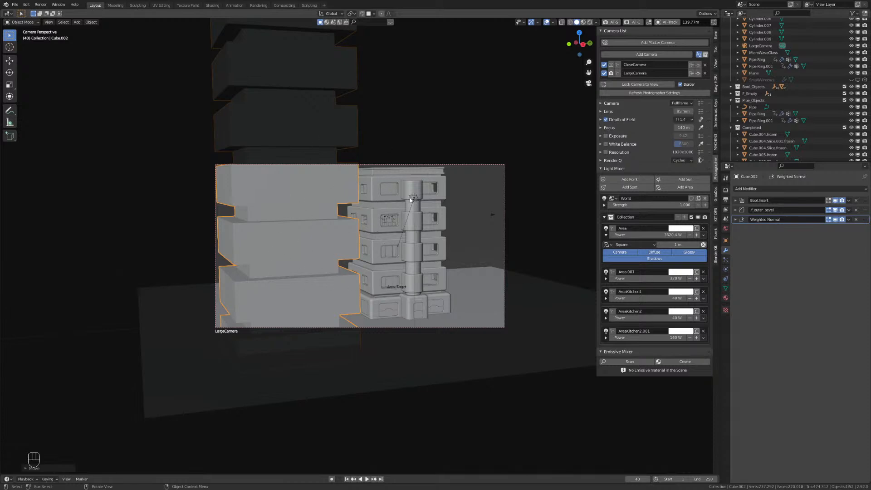
left_click(702, 128)
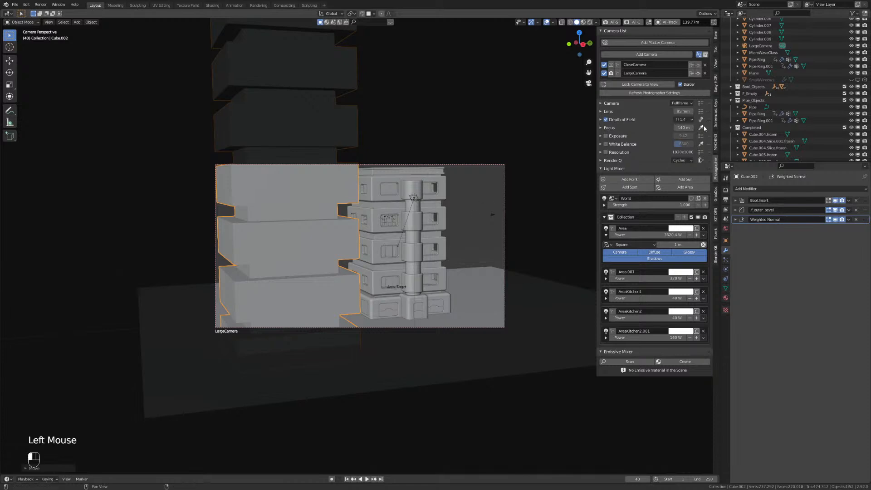
left_click(379, 216)
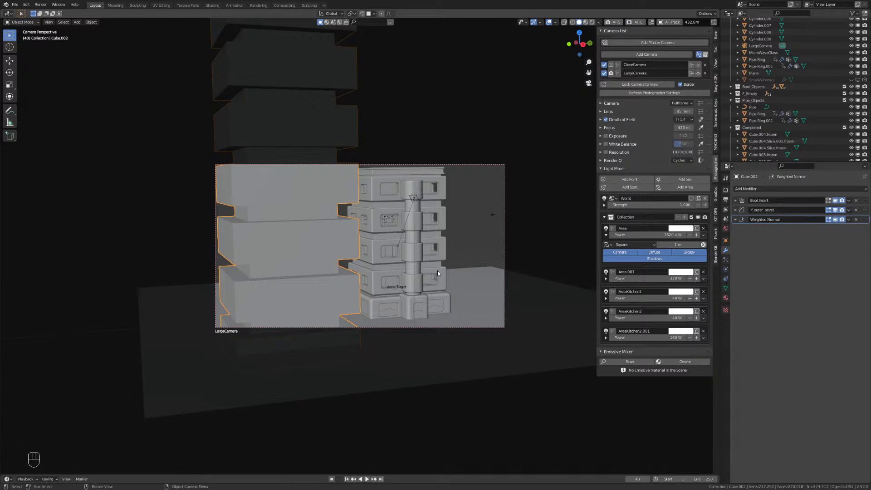
Add a Fluent bevel to the edges of the banded tower Cube.002.
middle_click_drag(437, 272, 388, 311)
scroll(424, 273, "up", 1, "shift")
scroll(409, 291, "up", 2)
key("alt+f")
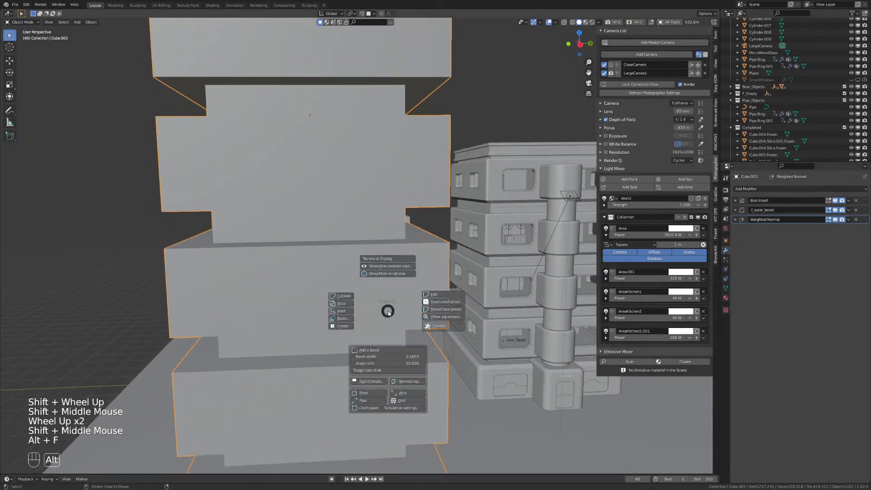
scroll(363, 320, "up", 1)
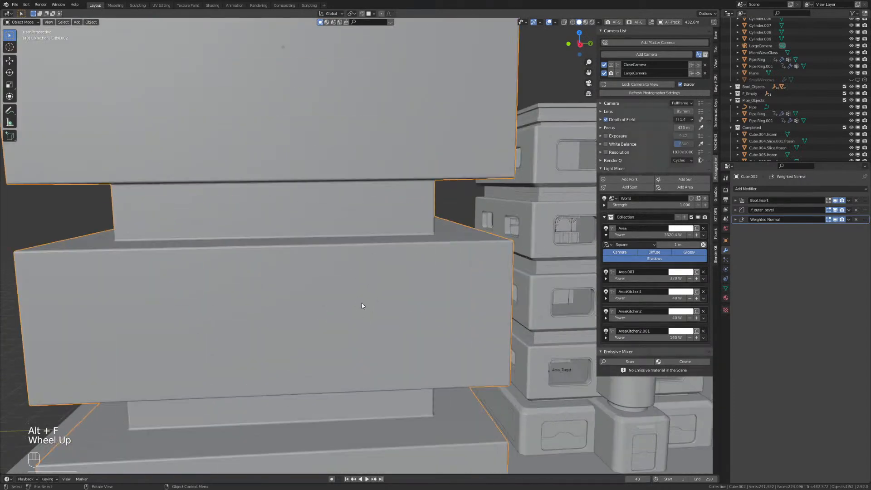
key("alt+f")
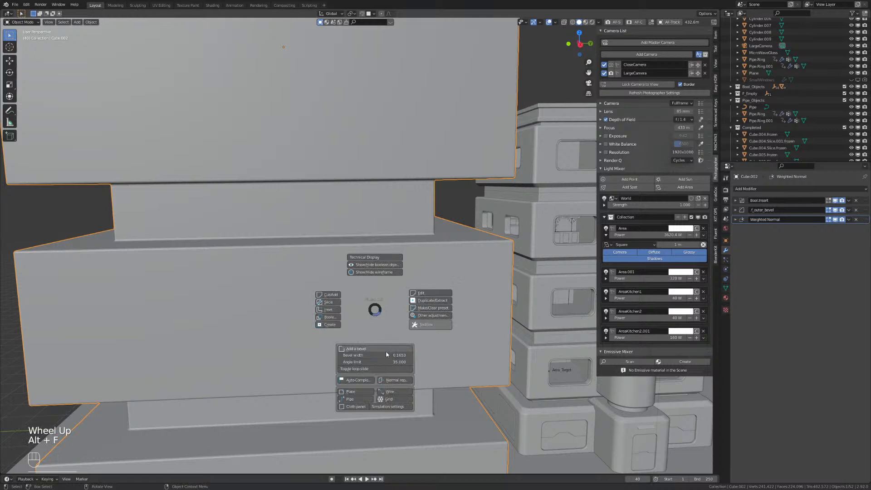
Try applying the scale of the bevelled tower Cube.002, and undo it.
key("ctrl+a")
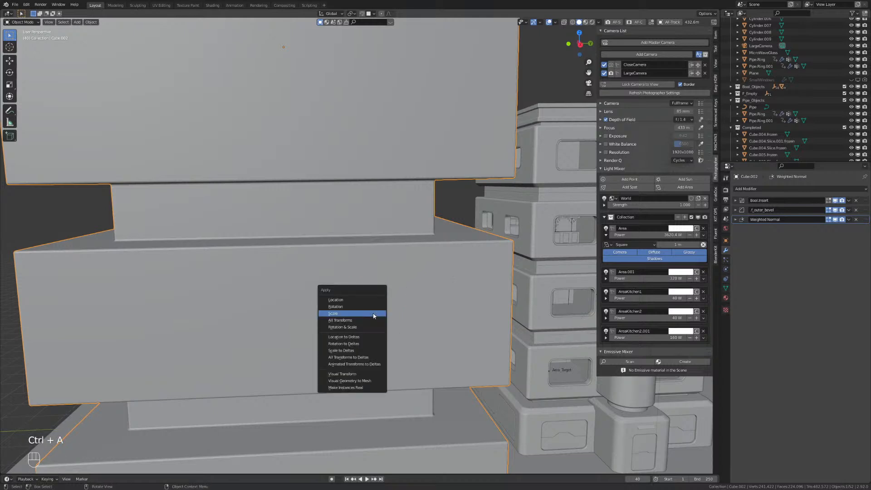
left_click(338, 315)
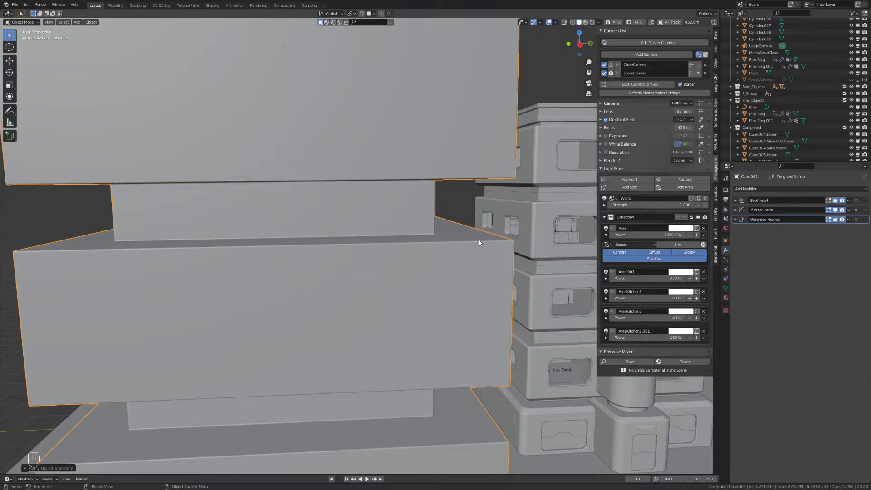
scroll(480, 242, "up", 2)
key("ctrl+z")
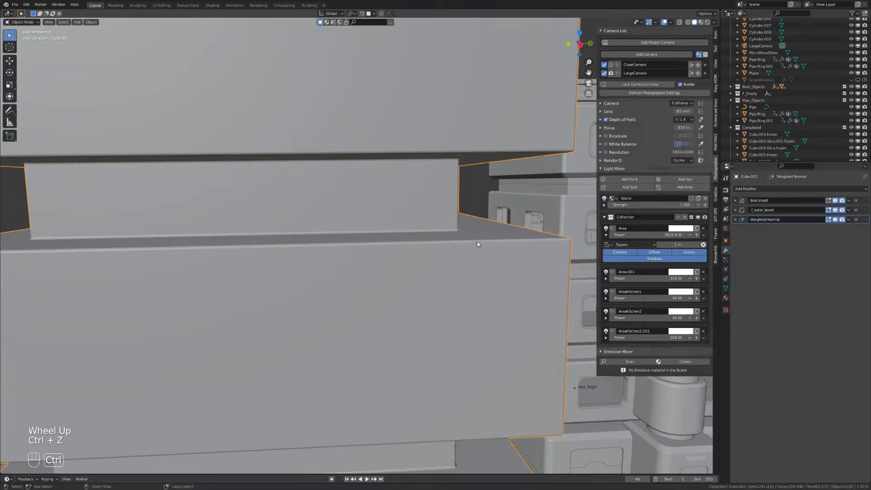
Inspect a bevelled corner of the tower up close and apply the scale of Cube.002.
middle_click_drag(477, 244, 441, 280)
scroll(421, 275, "up", 2)
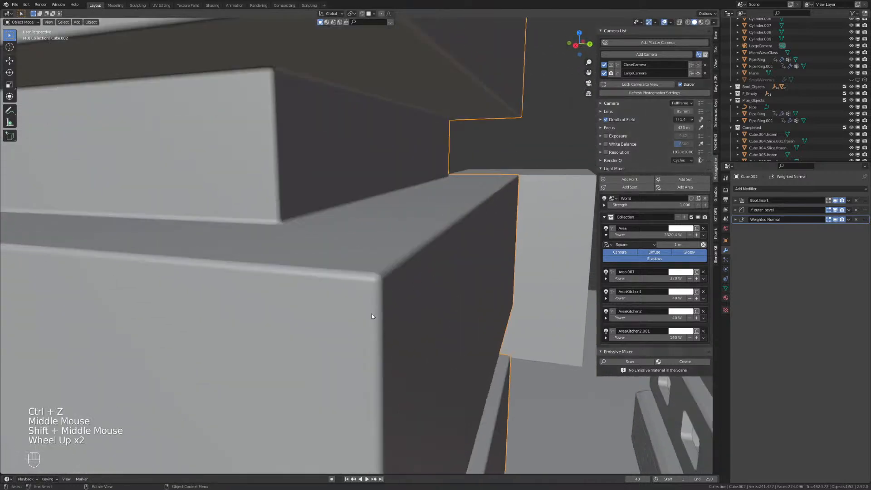
key("ctrl+a")
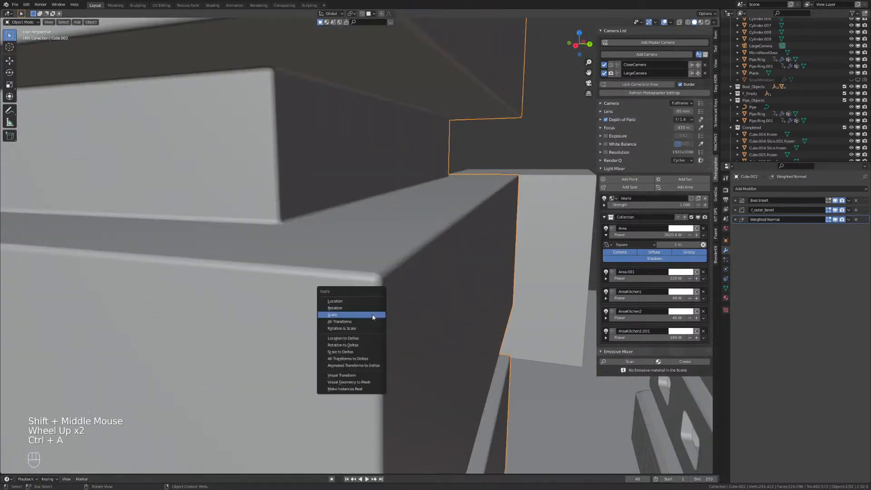
left_click(373, 317)
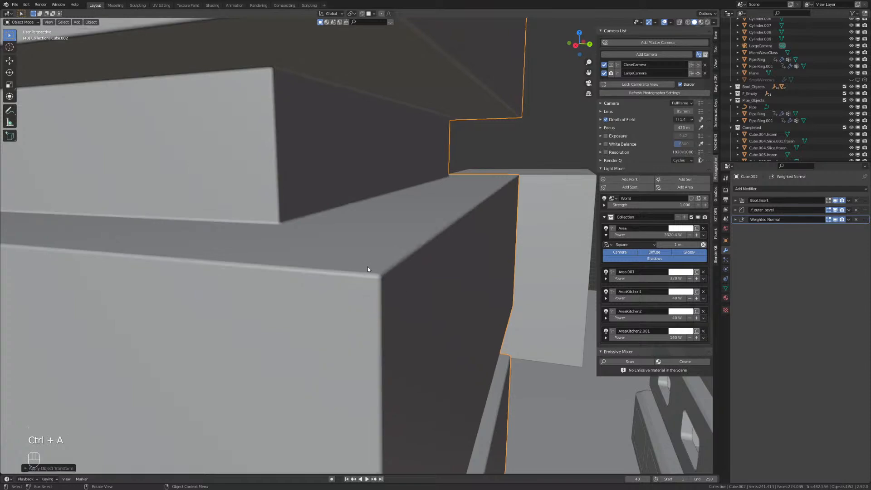
scroll(370, 271, "down", 2)
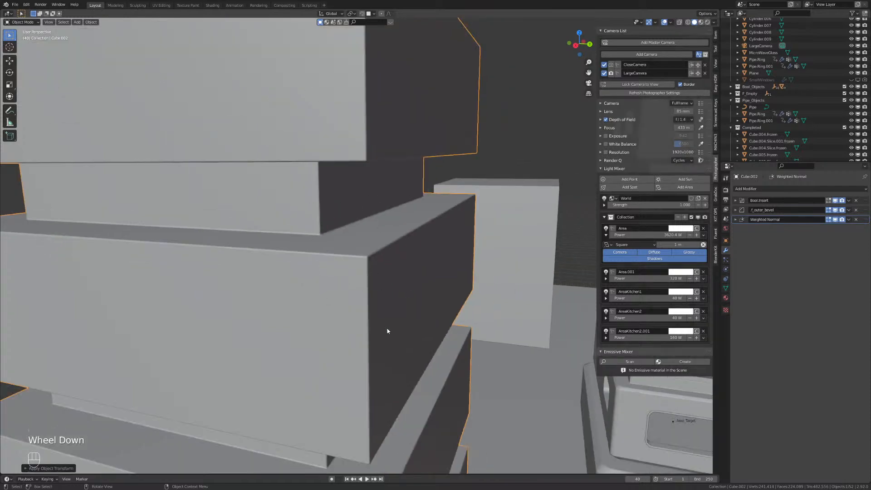
Adjust the Fluent bevel width on the edges of the banded tower Cube.002 while checking one of its corners up close.
middle_click_drag(308, 131, 424, 333)
scroll(398, 299, "down", 2)
scroll(398, 300, "down", 1)
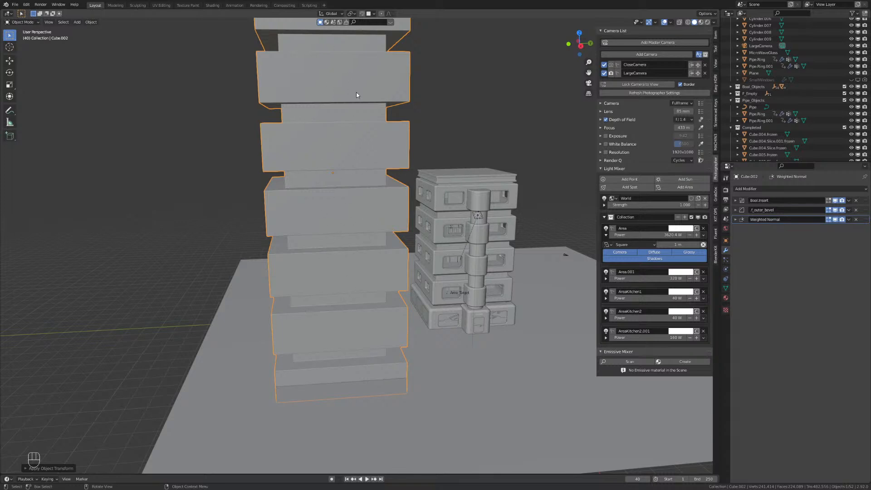
middle_click_drag(409, 198, 336, 230, "shift")
scroll(361, 213, "up", 2)
scroll(363, 247, "up", 1)
scroll(359, 245, "up", 2)
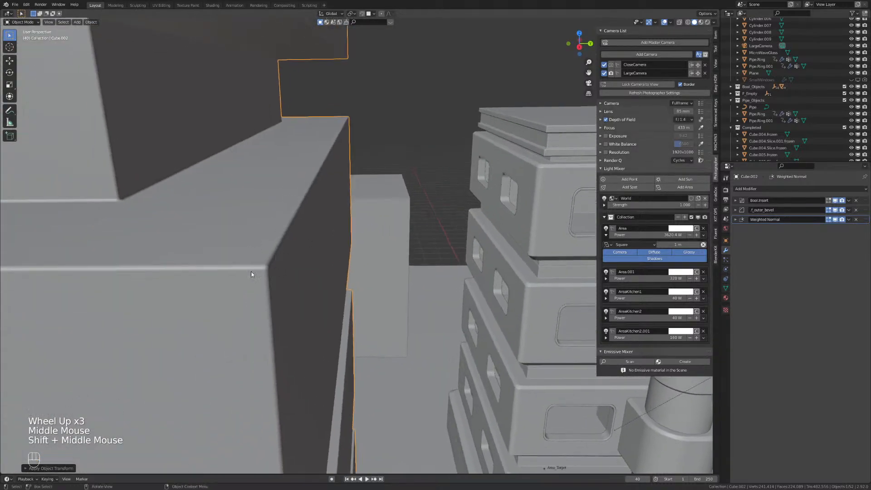
middle_click_drag(252, 271, 322, 258, "shift")
key("alt+f")
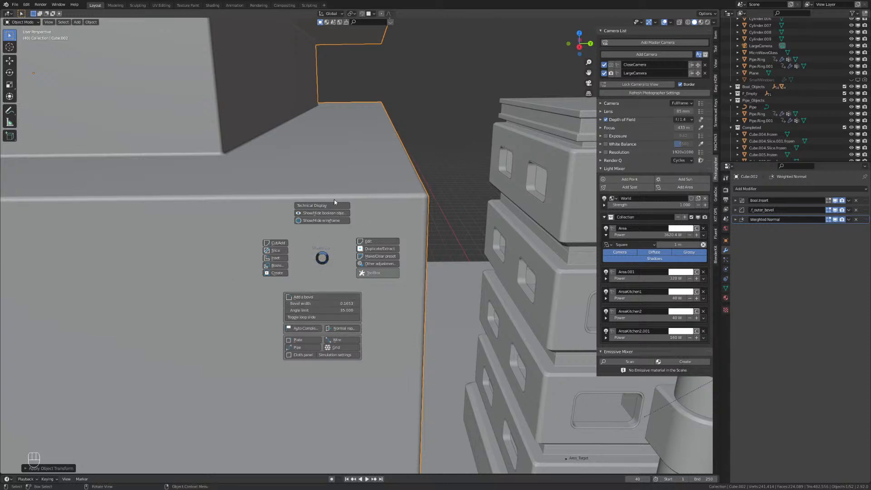
left_click_drag(328, 303, 350, 303, "shift")
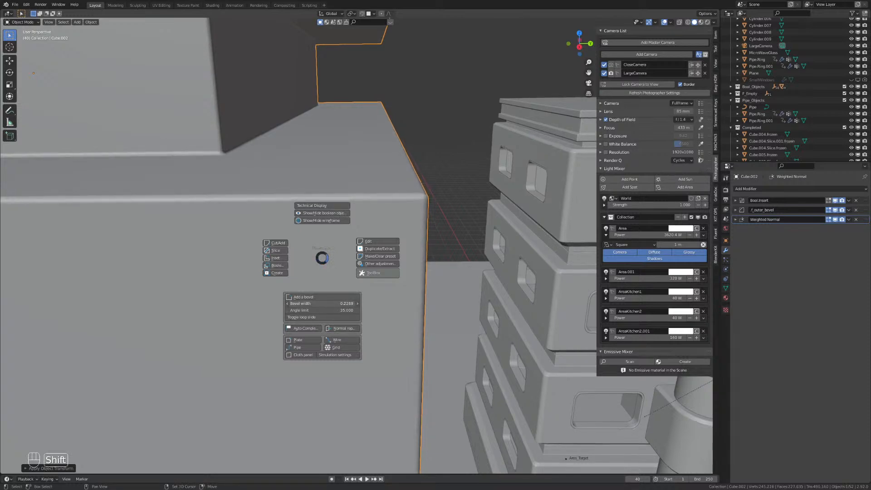
Return to the LargeCamera view showing both buildings and deselect the tower.
scroll(217, 266, "down", 5)
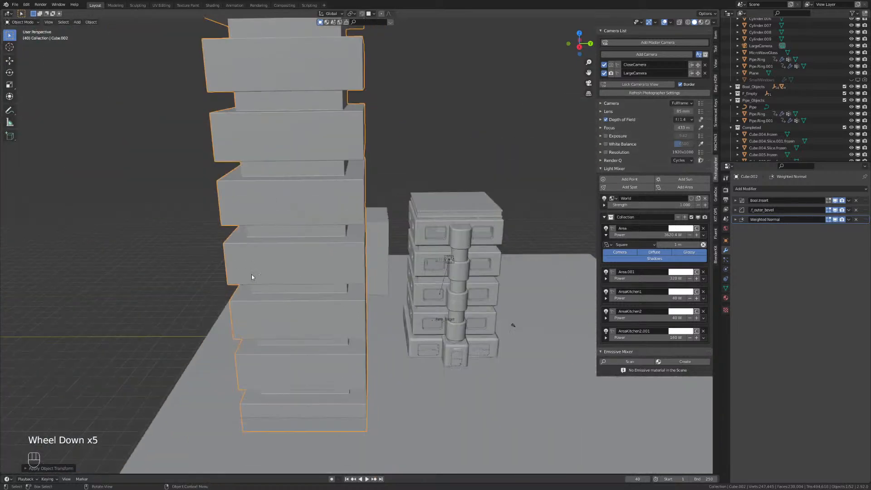
middle_click_drag(249, 274, 248, 245)
key("KP_0")
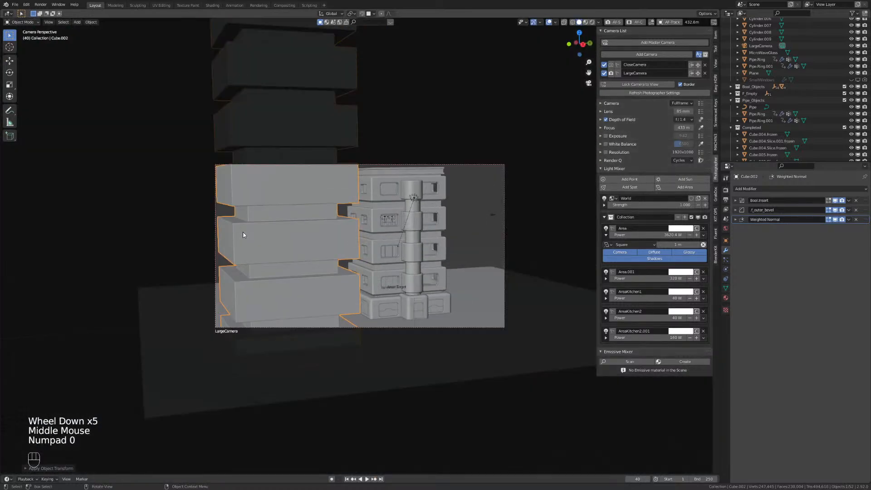
left_click(502, 116)
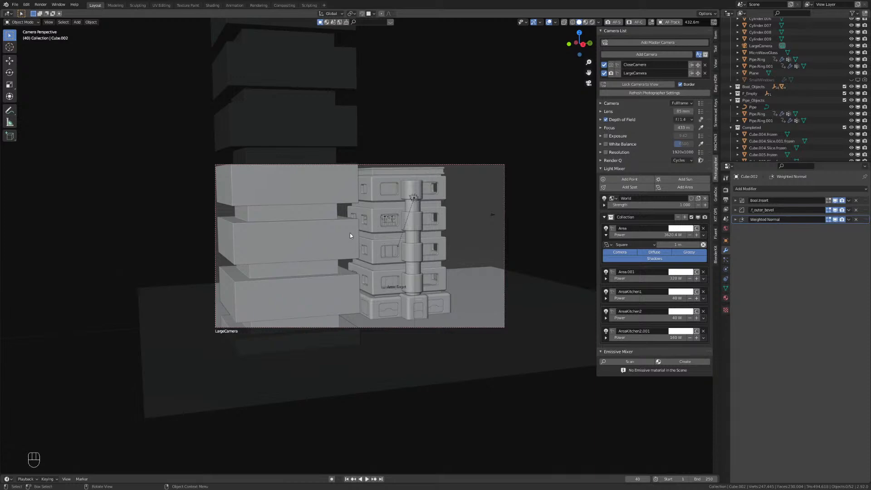
Set LargeCamera's depth-of-field aperture to f/0.95 and reopen the aperture presets.
left_click(690, 120)
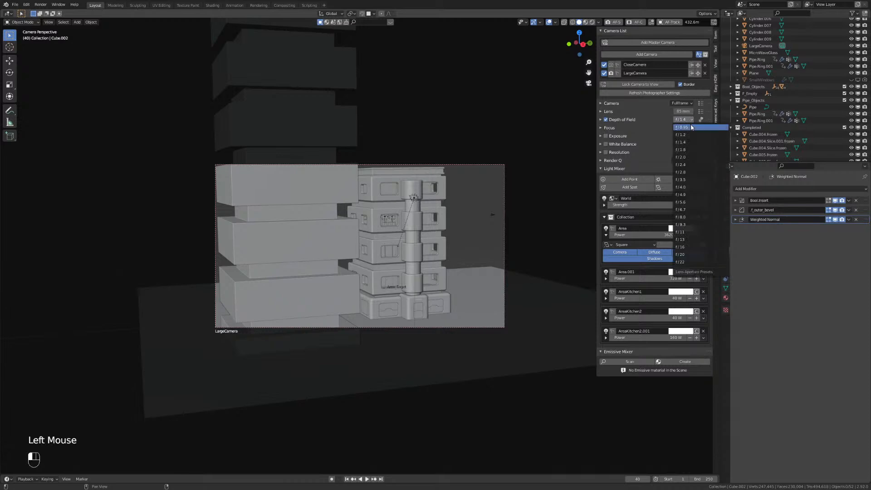
left_click(690, 128)
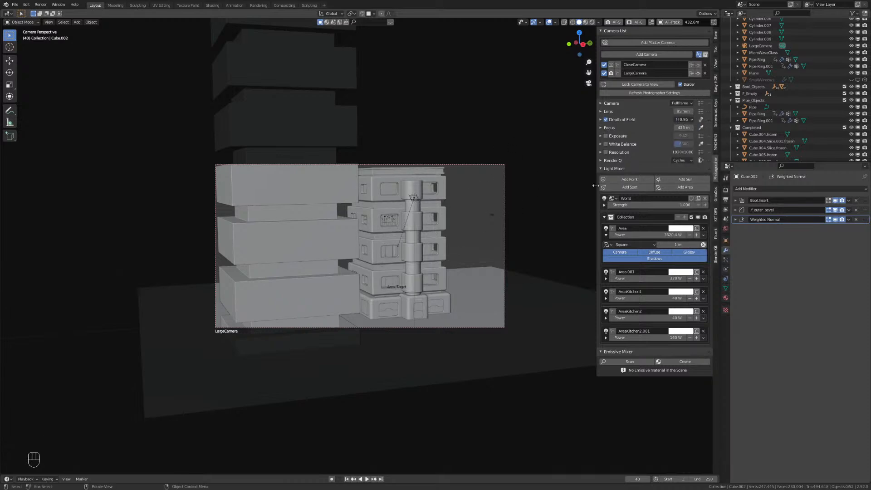
left_click(691, 120)
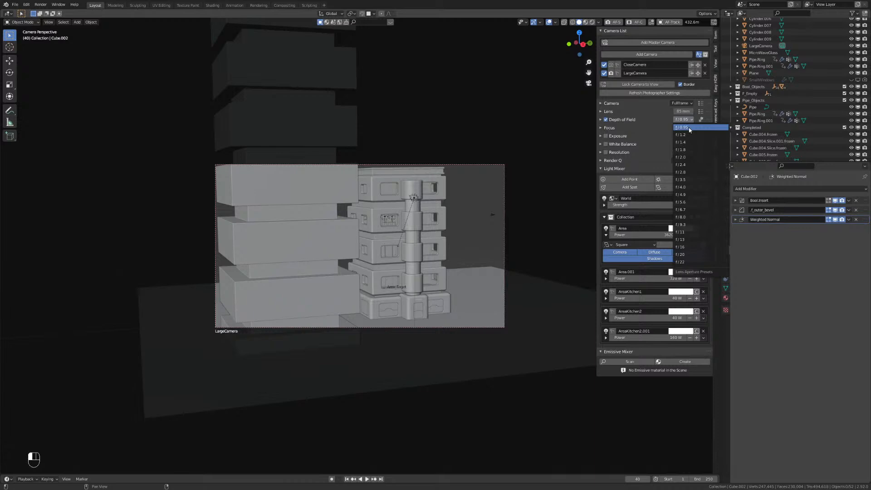
Set the LargeCamera's aperture to f/0.95 and expand its Depth of Field settings.
left_click(685, 127)
left_click(601, 120)
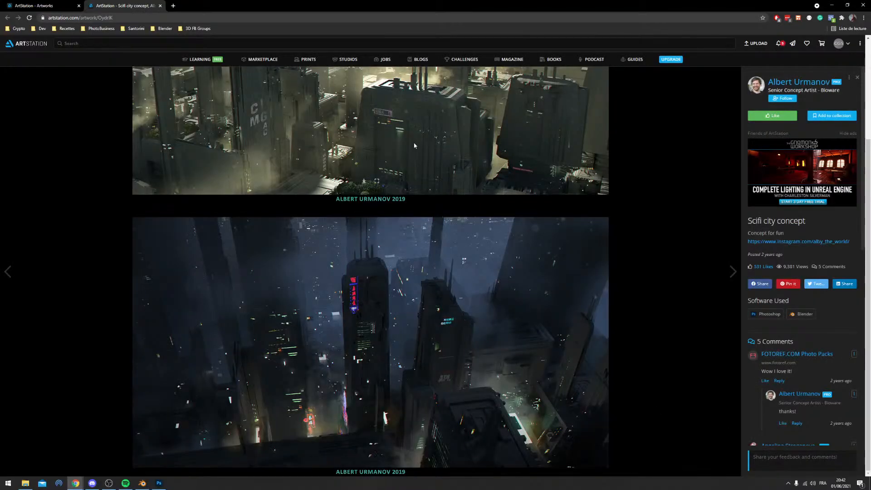
Examine the sci-fi city concept paintings and the flying car scene on ArtStation as references, and return to Blender.
scroll(272, 169, "up", 3)
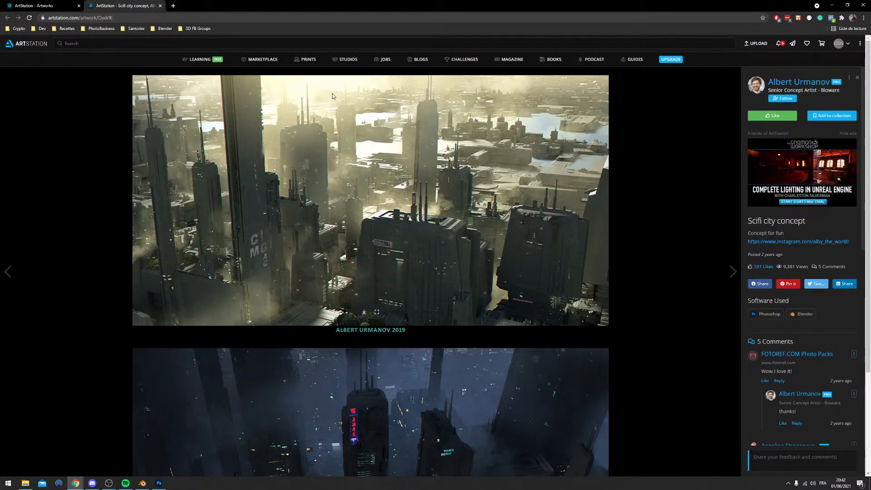
scroll(398, 186, "down", 3)
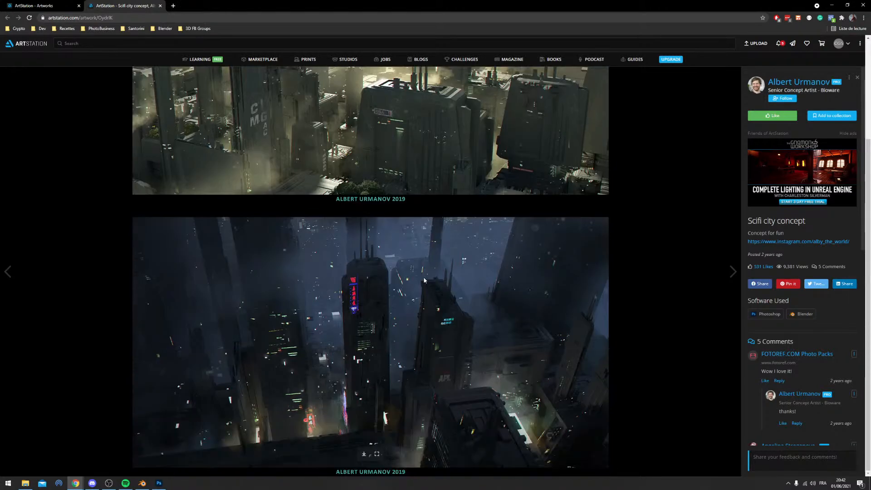
scroll(371, 249, "up", 3)
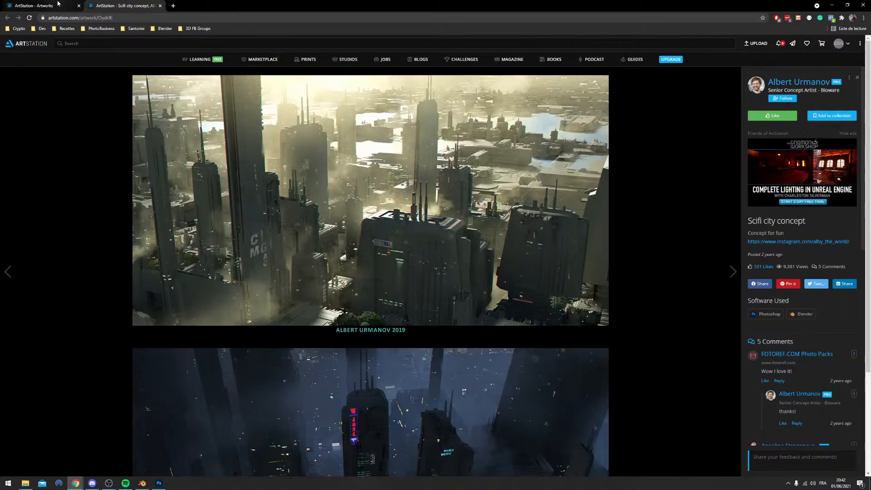
left_click(41, 5)
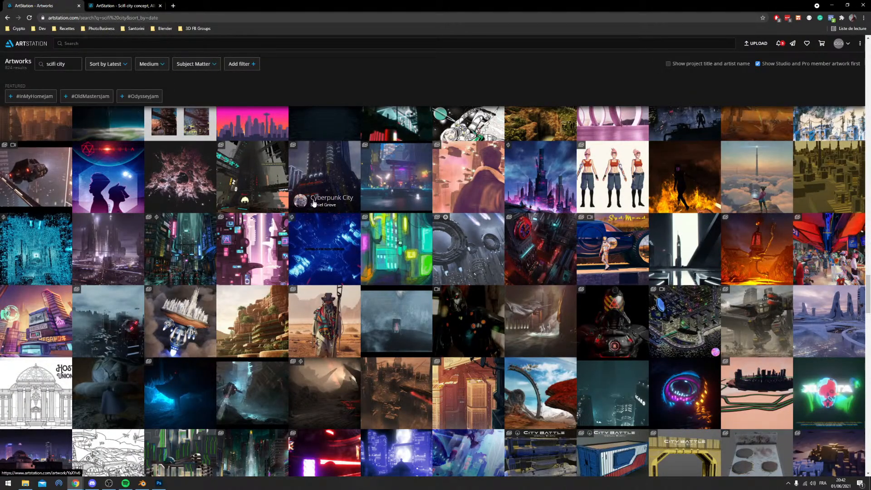
left_click(51, 182)
scroll(391, 319, "down", 10)
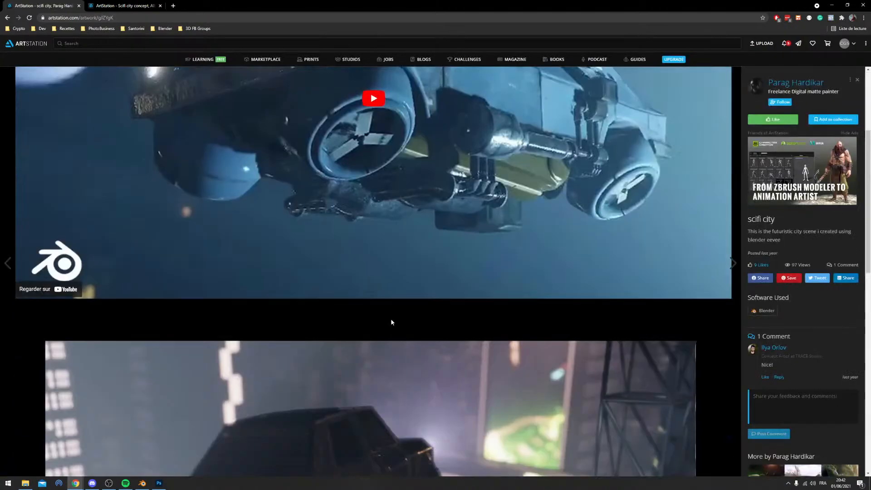
scroll(391, 319, "down", 7)
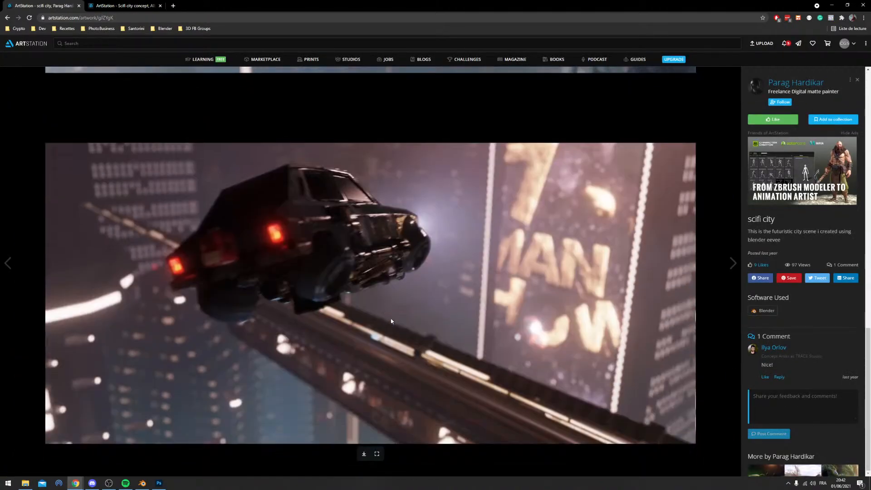
scroll(389, 318, "up", 10)
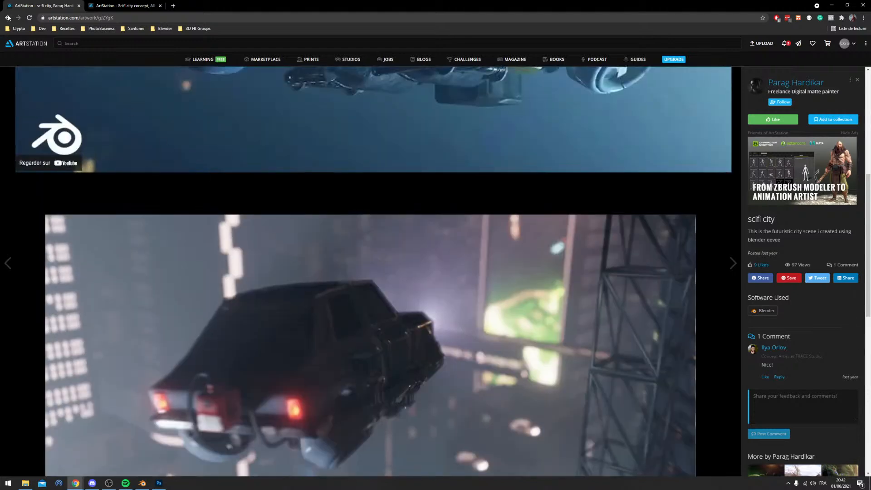
key("alt+Left")
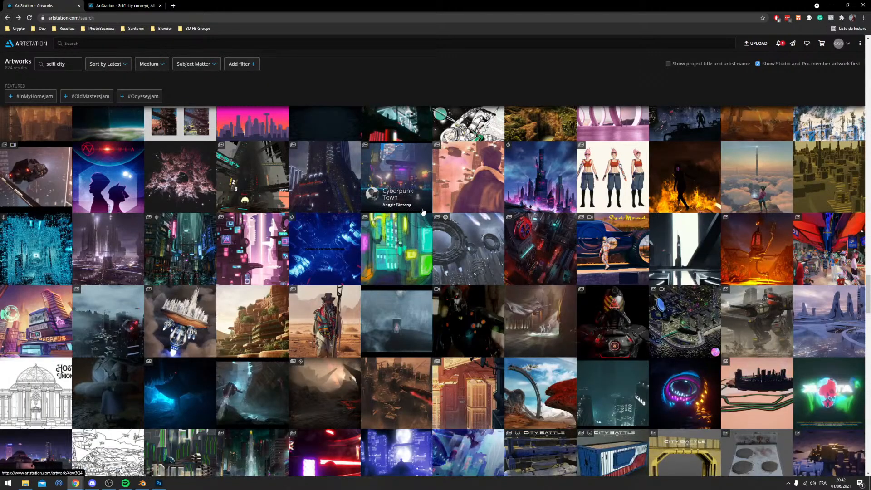
left_click(143, 484)
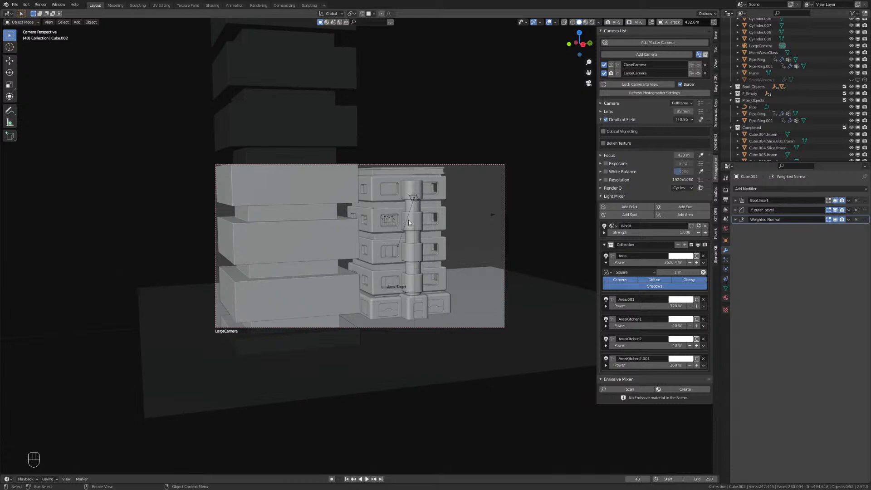
Examine the arrangement of the tower and apartment block, comparing the LargeCamera framing with views from around the scene.
middle_click_drag(408, 220, 361, 236)
key("KP_0")
middle_click_drag(447, 249, 282, 277)
middle_click_drag(283, 278, 203, 243, "shift")
key("KP_0")
middle_click_drag(426, 254, 377, 303)
scroll(318, 282, "up", 3, "shift")
scroll(310, 294, "up", 4)
scroll(376, 307, "up", 4)
right_click(379, 335, "shift")
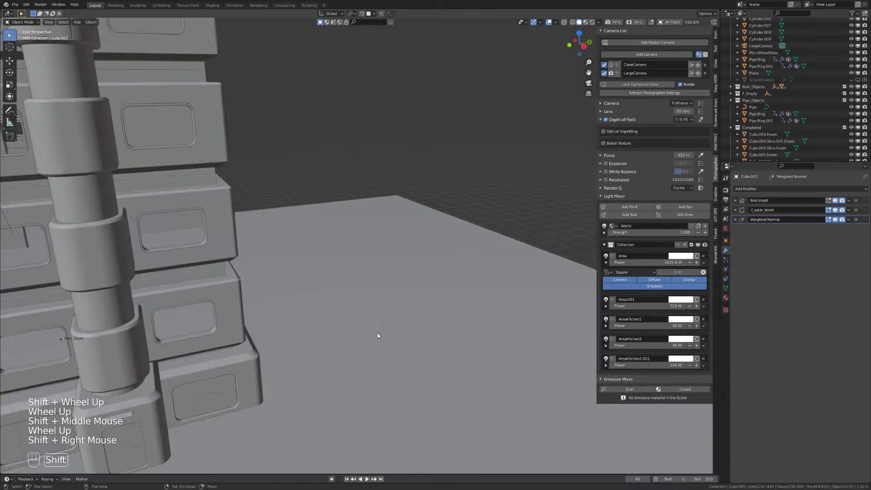
key("shift+a")
key("shift+a")
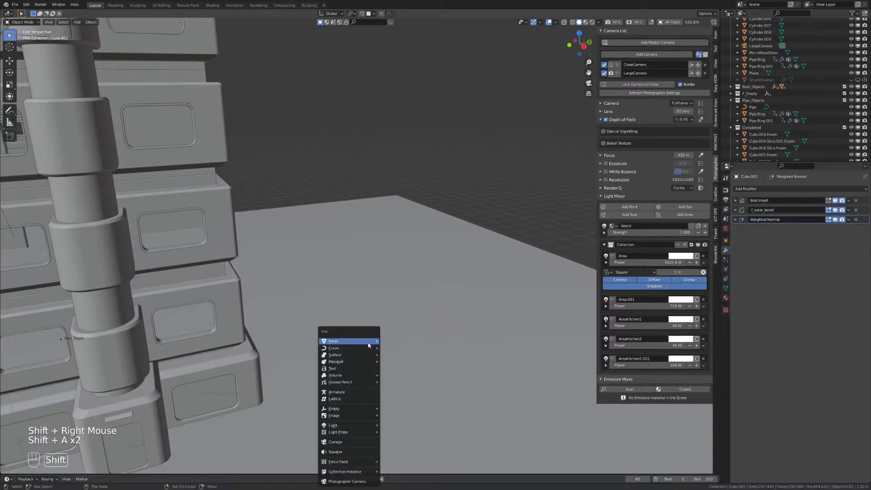
scroll(282, 304, "down", 2)
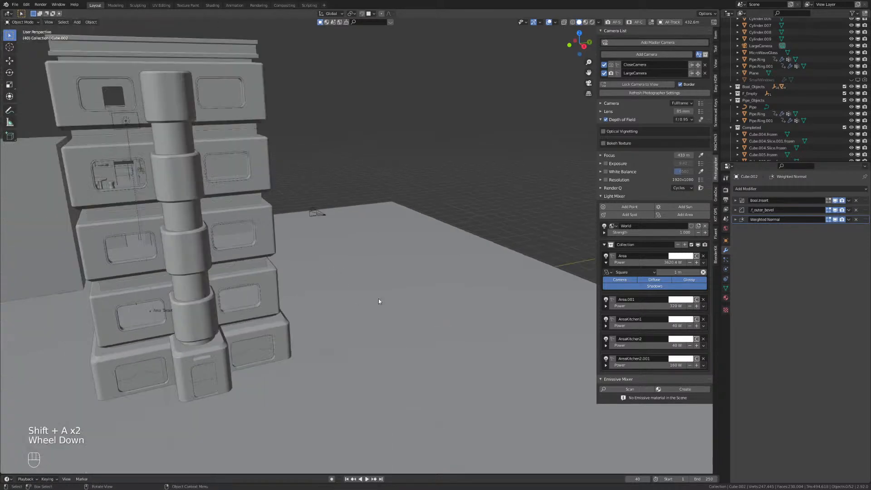
middle_click_drag(331, 256, 306, 254)
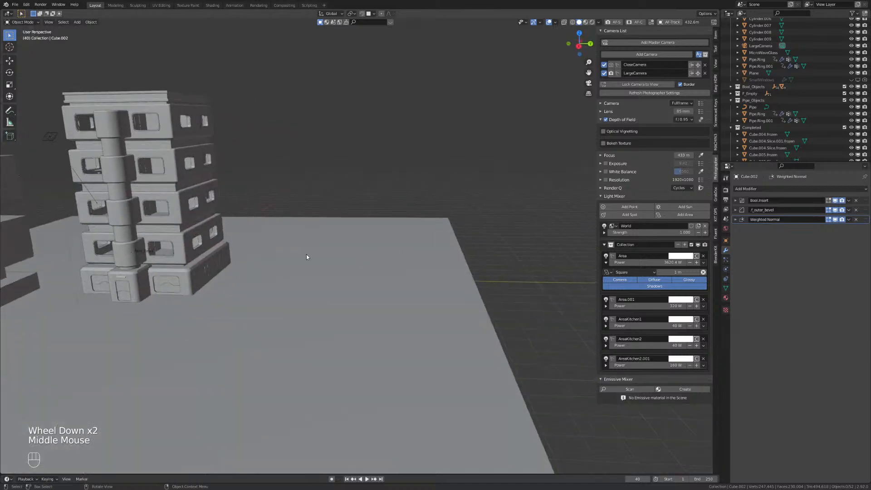
Look through the CloseCamera and inspect its framing of the kitchen window against the surrounding buildings.
left_click(611, 64)
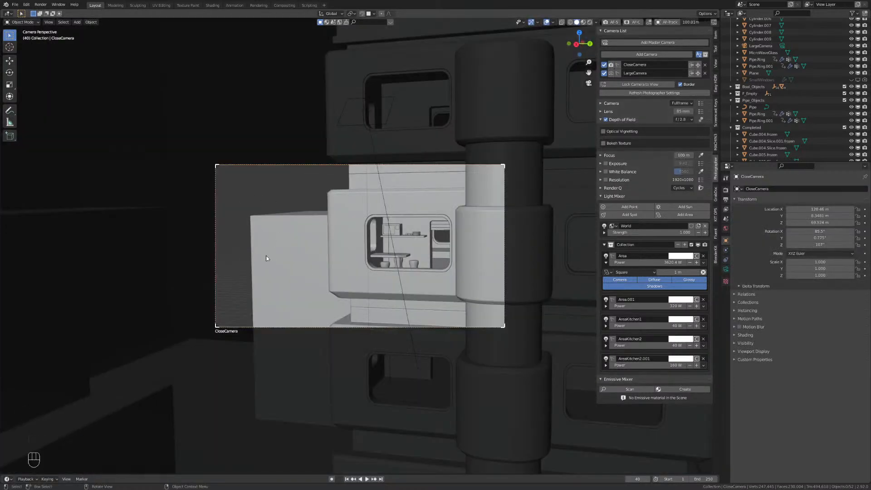
middle_click_drag(347, 290, 187, 286)
key("KP_0")
key("KP_0")
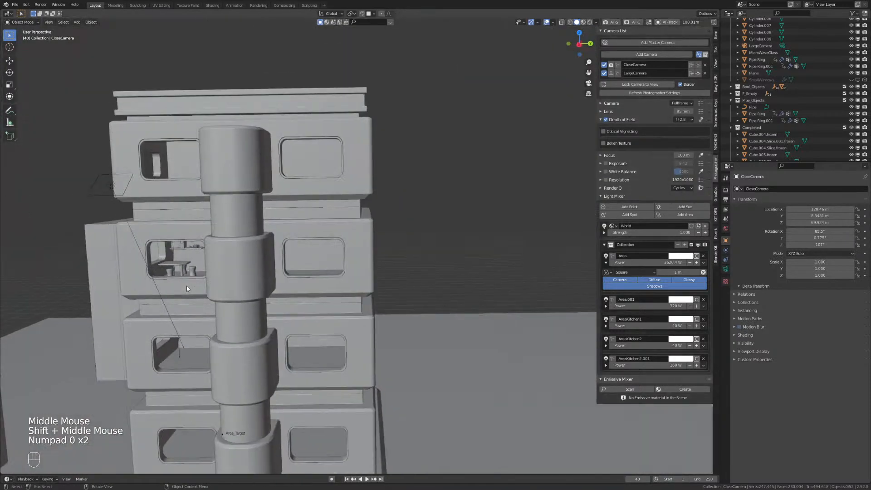
scroll(187, 286, "down", 3)
middle_click_drag(241, 253, 377, 237)
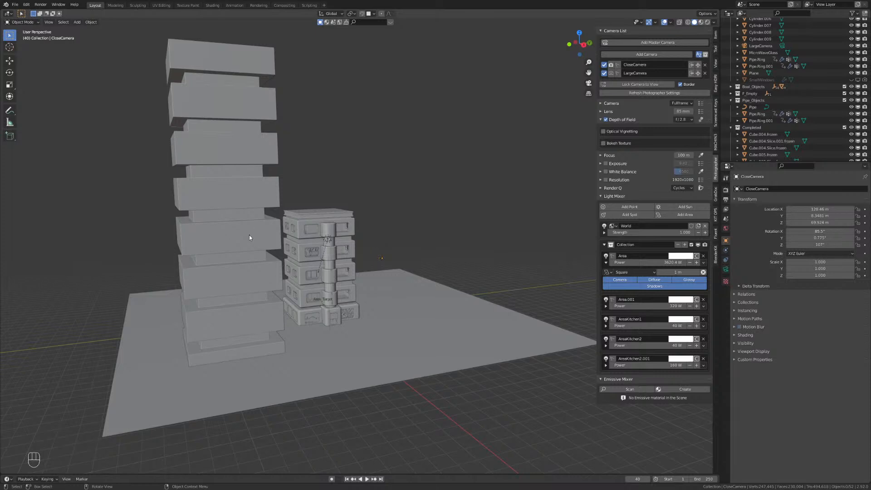
key("Right")
key("KP_0")
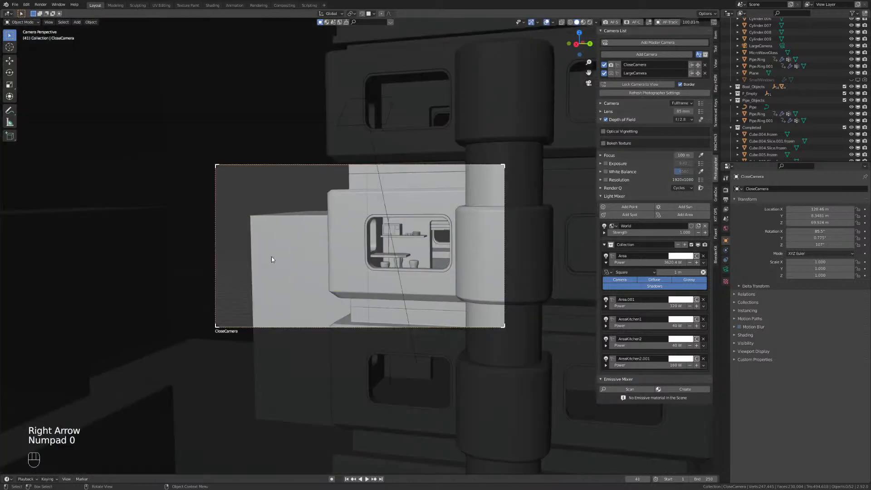
Make LargeCamera the active camera and add a cube on the open ground beside the apartment block.
left_click(611, 73)
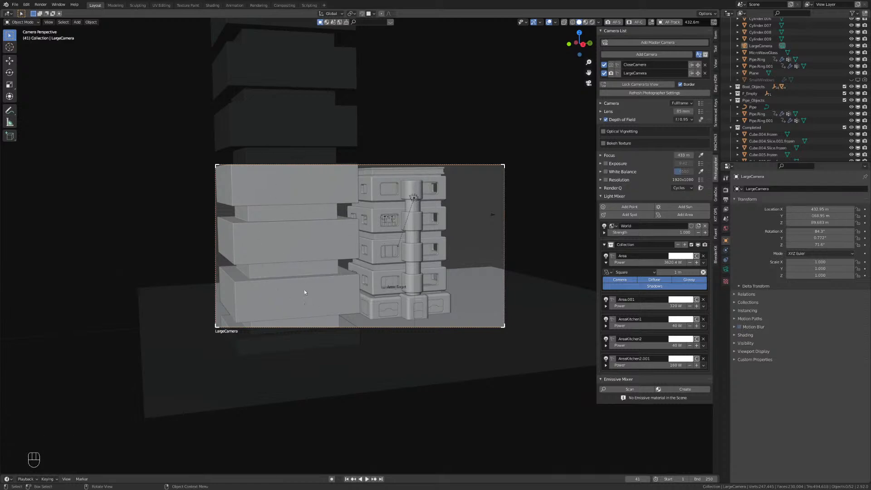
middle_click_drag(453, 227, 313, 229, "shift")
scroll(350, 311, "up", 1, "shift")
scroll(350, 311, "up", 2)
middle_click_drag(350, 311, 381, 290, "shift")
scroll(364, 303, "up", 1, "shift")
scroll(364, 304, "up", 1)
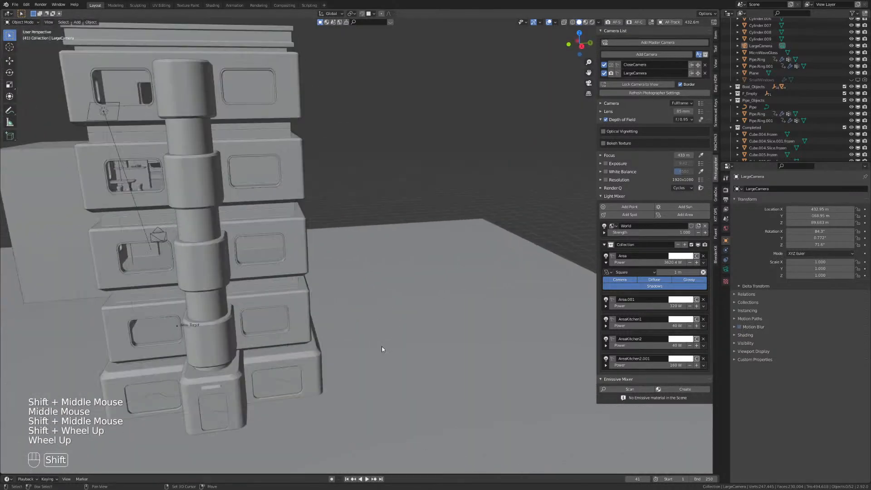
right_click(424, 324, "shift")
key("shift+a")
mouse_move(422, 327)
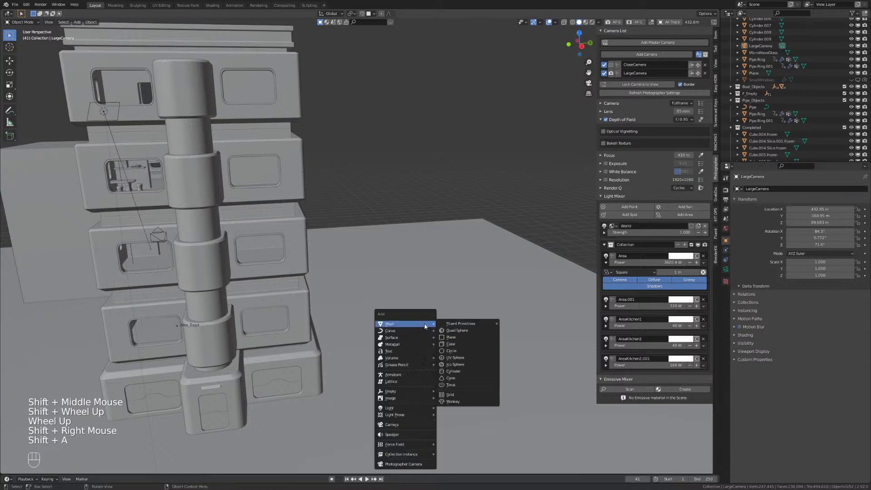
left_click(468, 344)
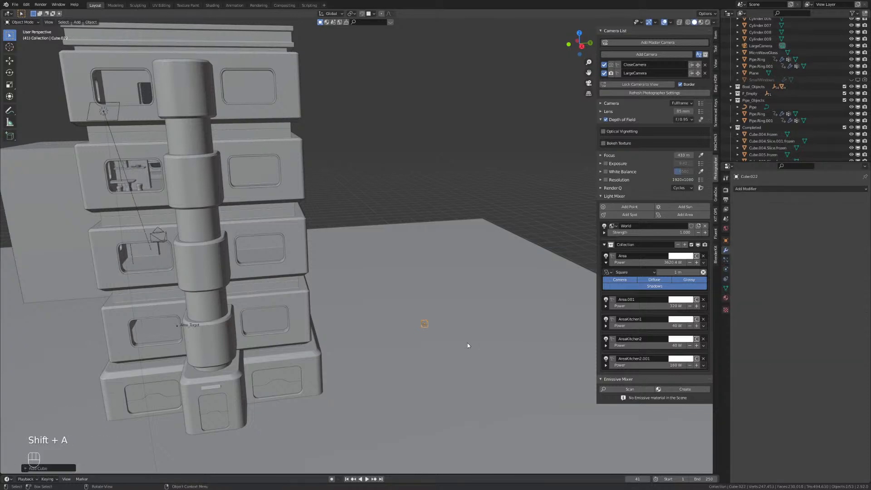
Scale the new cube up to building size and flatten it along Z to roughly half its height.
middle_click_drag(468, 344, 337, 272, "shift")
key("s")
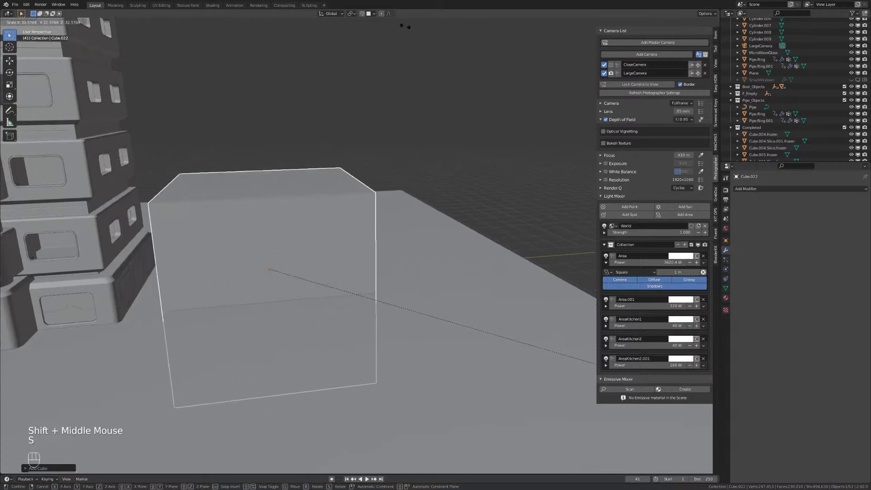
left_click(309, 375)
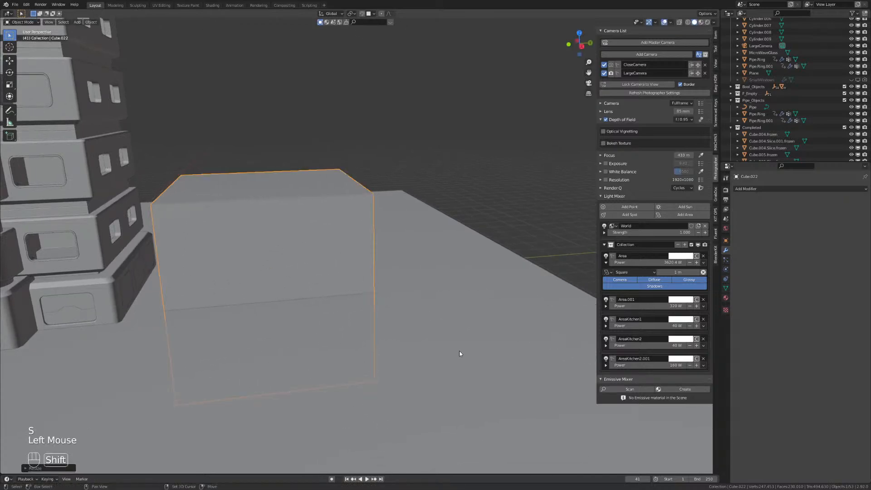
key("s")
key("z")
left_click(336, 323)
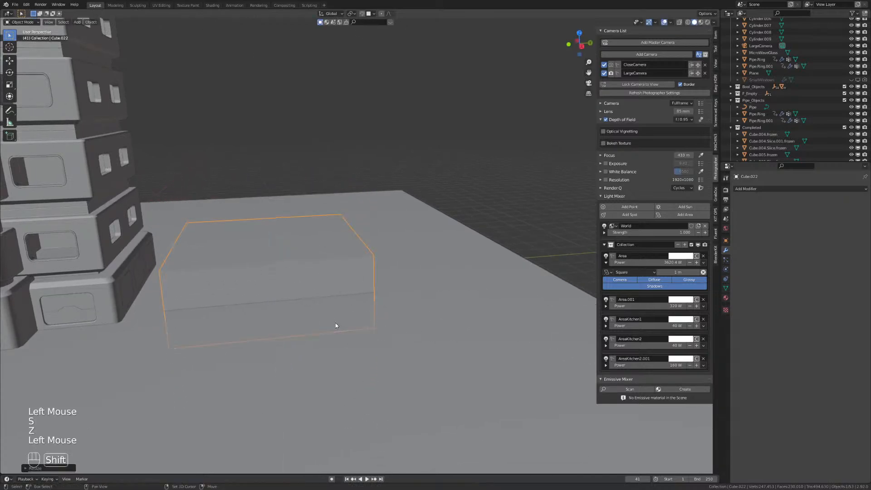
Raise the flattened box along Z until it rests on the ground plane.
middle_click_drag(336, 323, 374, 322, "shift")
key("g")
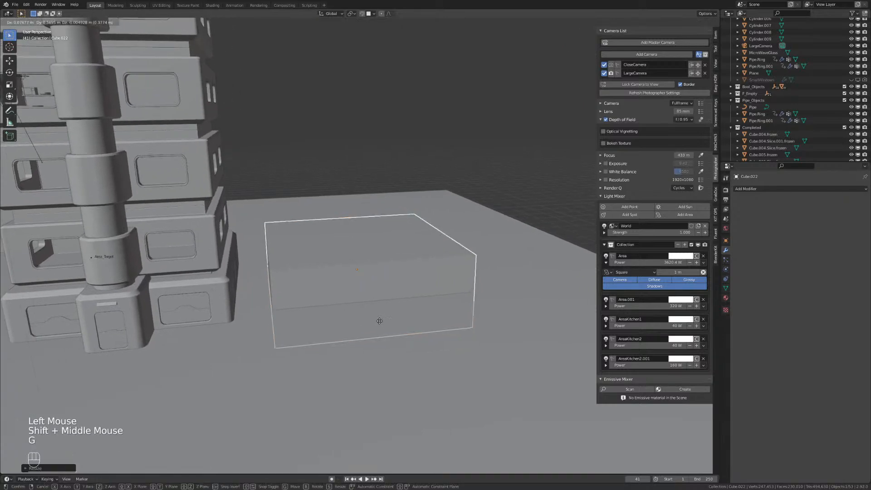
key("z")
left_click(386, 304)
Shift the box about 11.6 m along Y, away from the apartment block, while looking through LargeCamera, and deselect it.
key("KP_0")
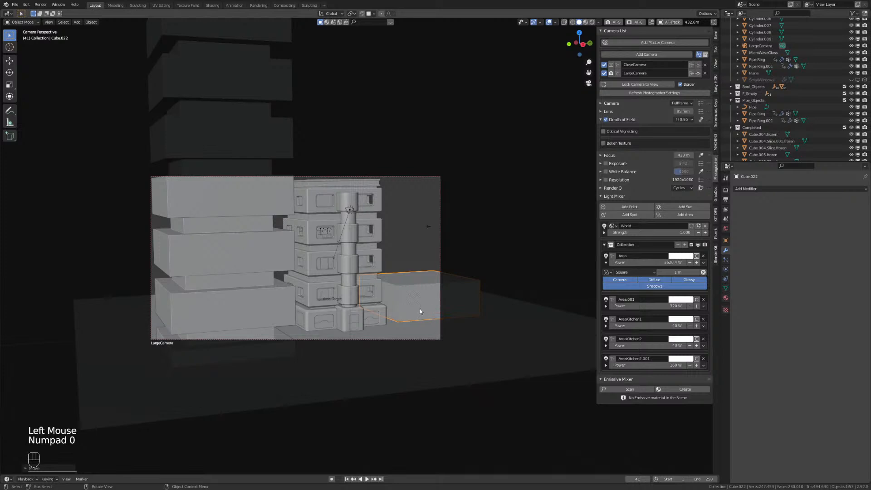
key("g")
key("y")
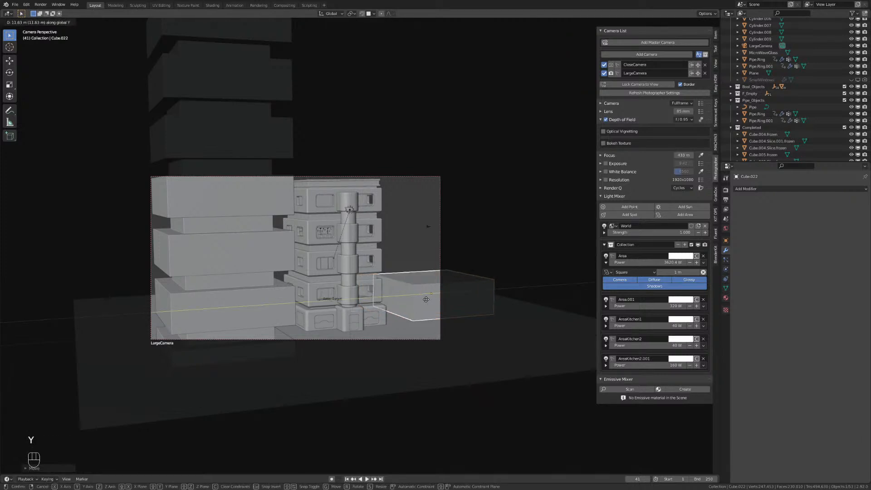
left_click(426, 300)
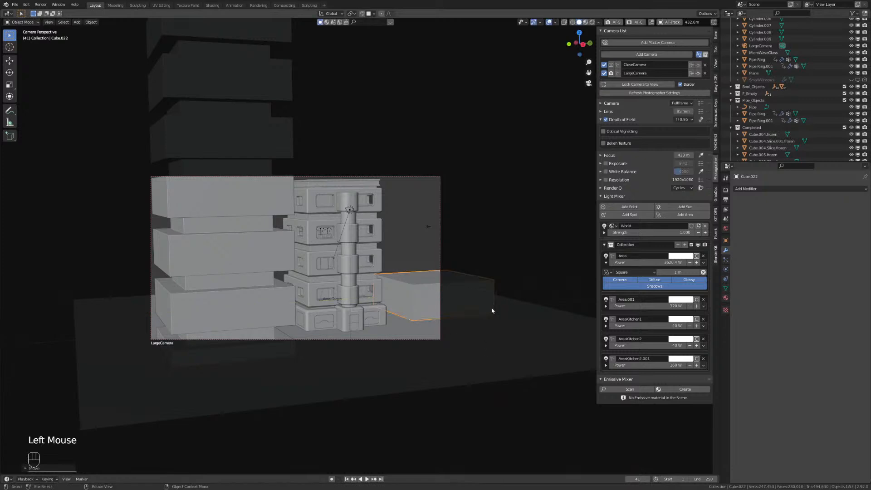
left_click(521, 240)
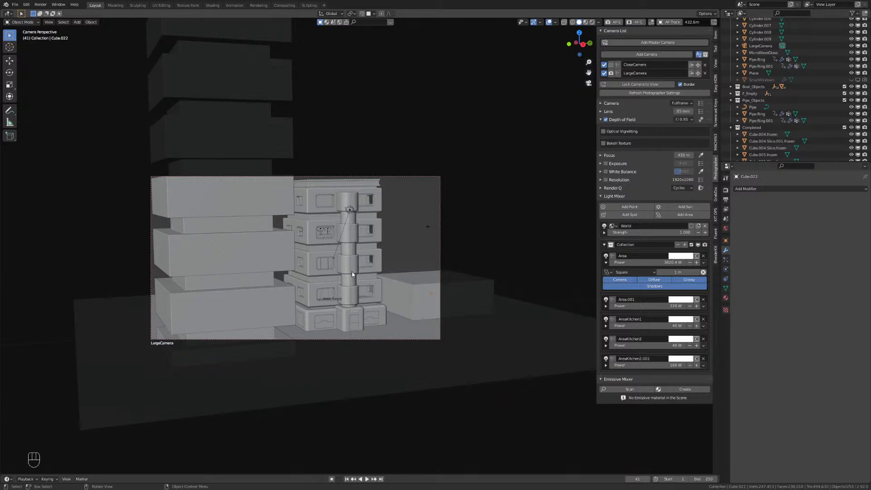
Examine the tower and the new box from outside, and check the box's placement through LargeCamera.
middle_click_drag(352, 275, 337, 309)
middle_click_drag(346, 283, 352, 354, "shift")
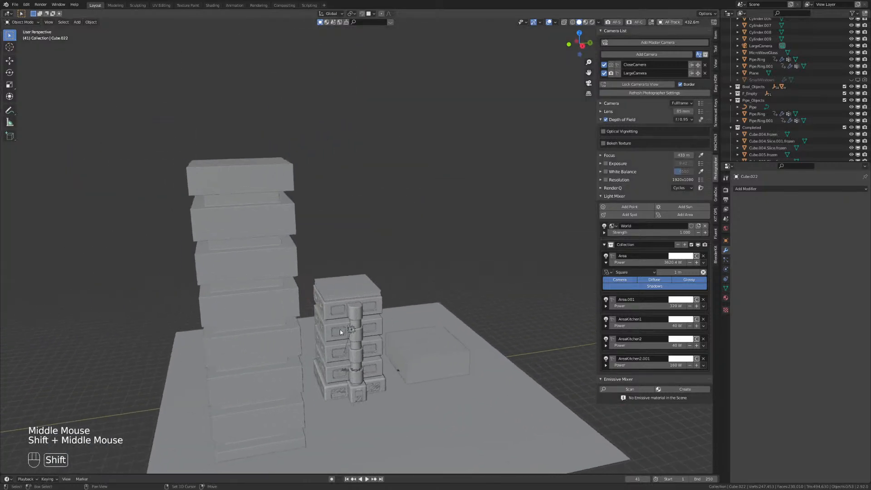
middle_click_drag(238, 160, 400, 261)
left_click(355, 222)
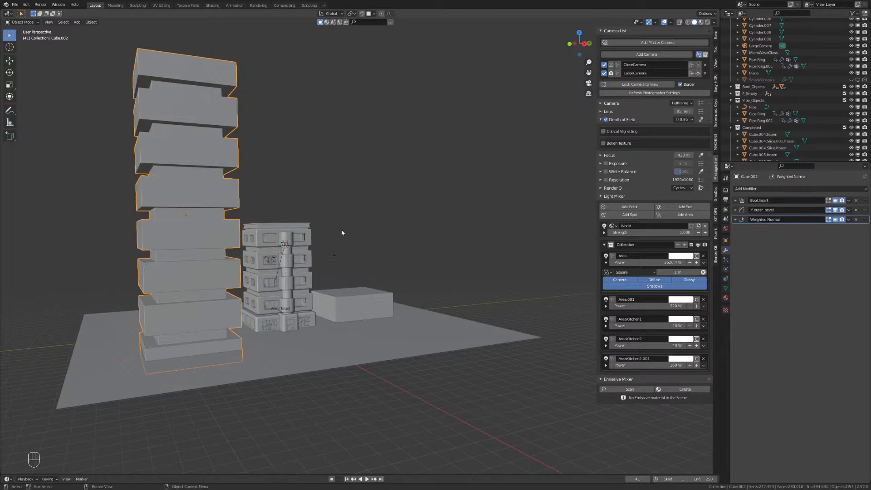
left_click(347, 306)
middle_click_drag(347, 306, 333, 278)
scroll(333, 277, "up", 2)
key("Right")
key("KP_0")
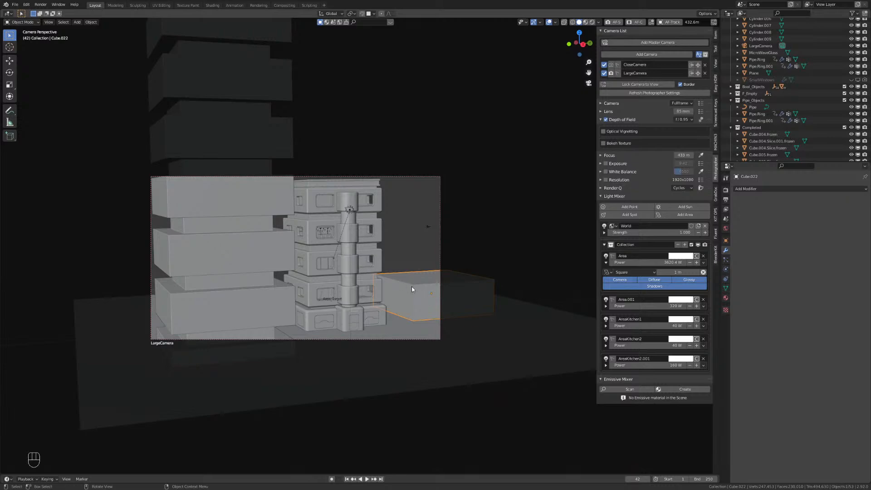
Inspect the apartment block's ground floor and the neighbouring box up close.
middle_click_drag(412, 287, 302, 261)
scroll(331, 297, "up", 2)
scroll(364, 275, "up", 2)
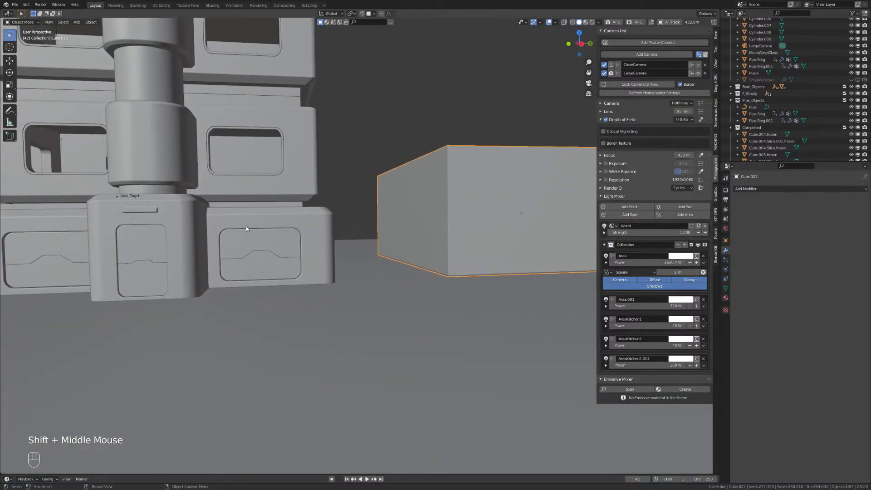
middle_click_drag(246, 229, 312, 271, "shift")
scroll(304, 284, "down", 3)
scroll(304, 283, "down", 1)
scroll(274, 292, "up", 1, "shift")
scroll(274, 292, "up", 1)
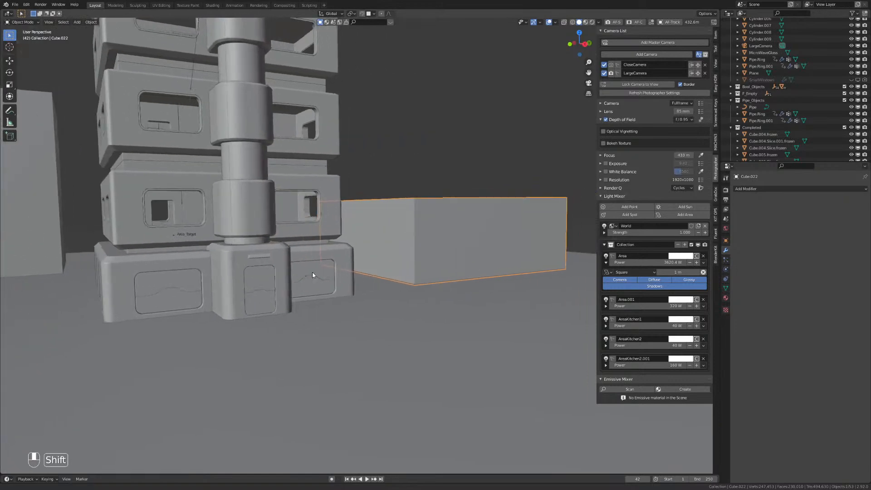
Scale the box to about 1.3 times its height along Z in the right orthographic view and raise it onto the ground line.
middle_click_drag(428, 278, 331, 250, "shift")
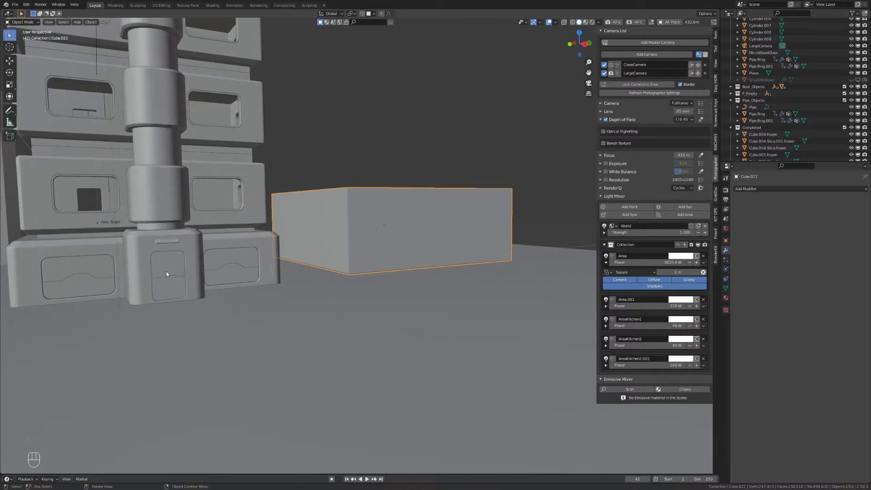
mouse_move(381, 261)
middle_mouse_down("shift")
mouse_move(407, 269)
mouse_move(380, 272)
mouse_move(376, 257)
middle_mouse_up("shift")
scroll(407, 268, "up", 1)
key("KP_3")
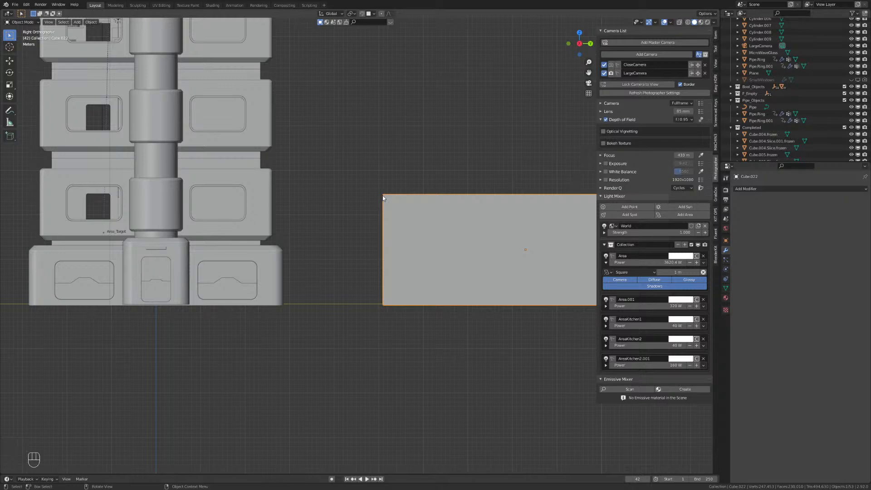
left_click(382, 244)
key("s")
key("z")
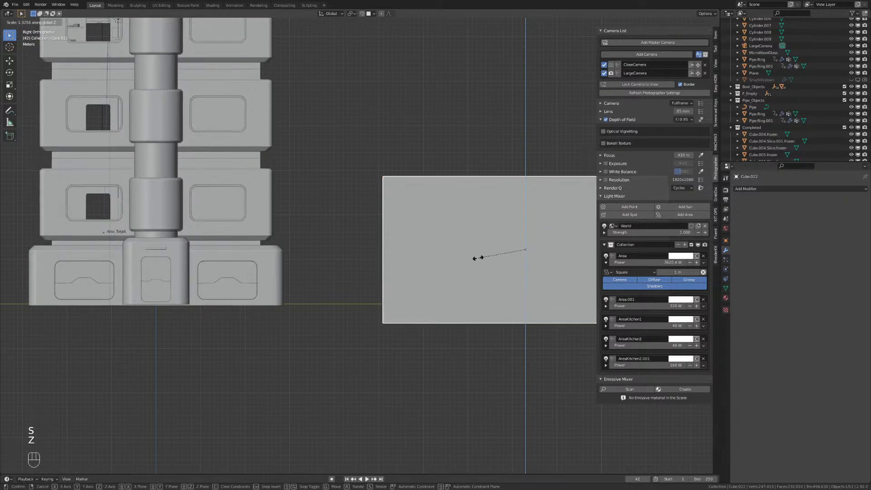
left_click(480, 260)
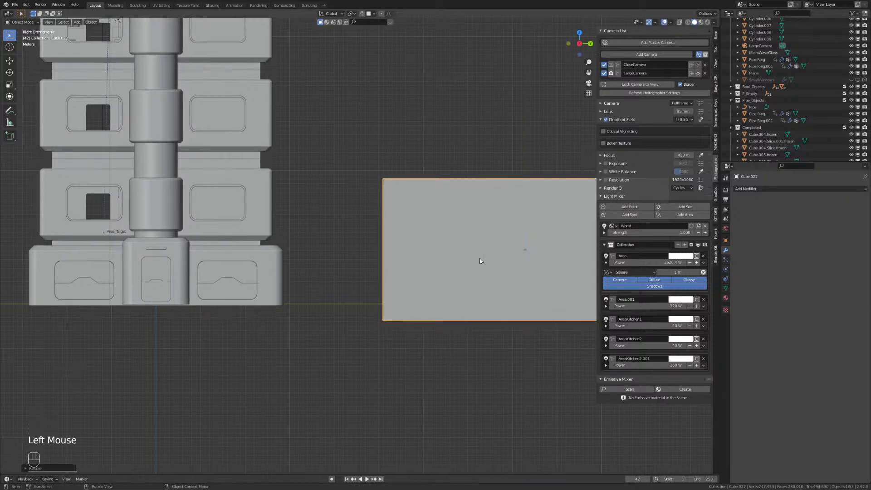
key("g")
key("z")
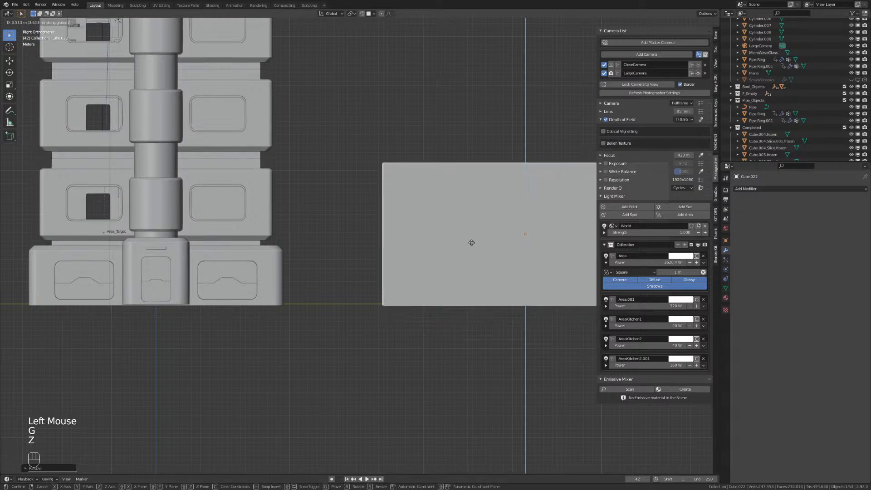
left_click(473, 244)
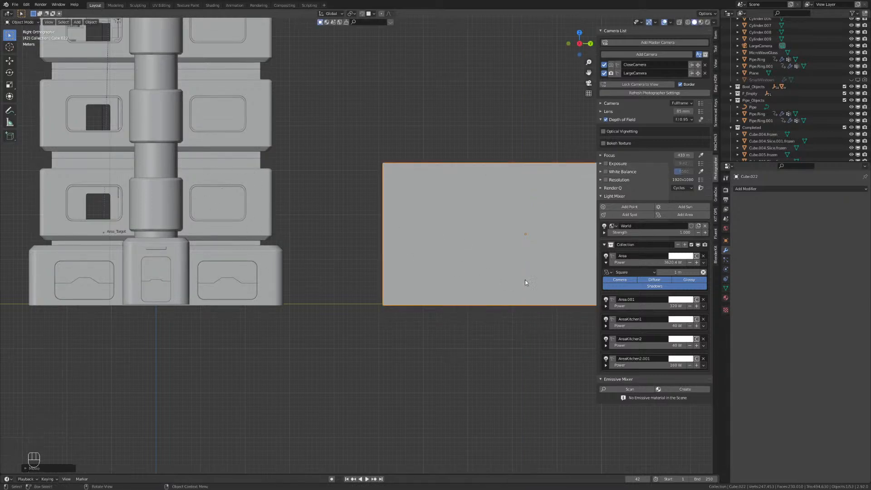
Reduce the box's height slightly along Z and lower it back onto the ground line.
key("s")
key("z")
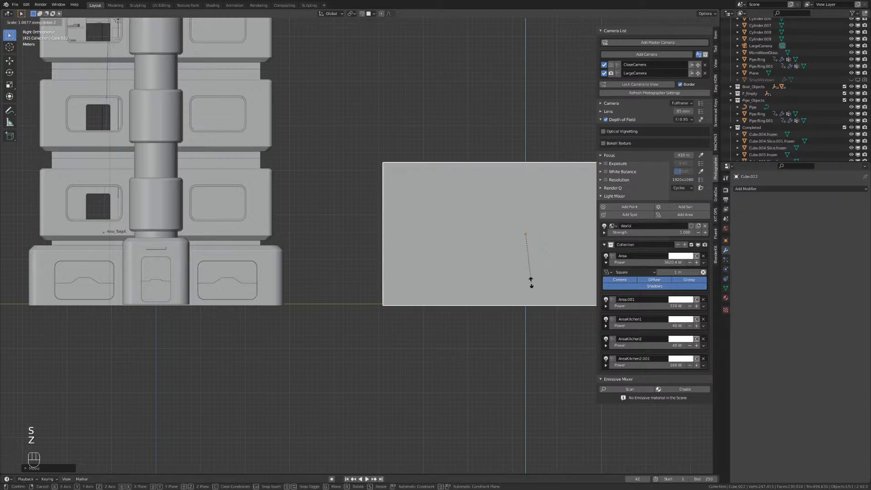
left_click(531, 279)
key("g")
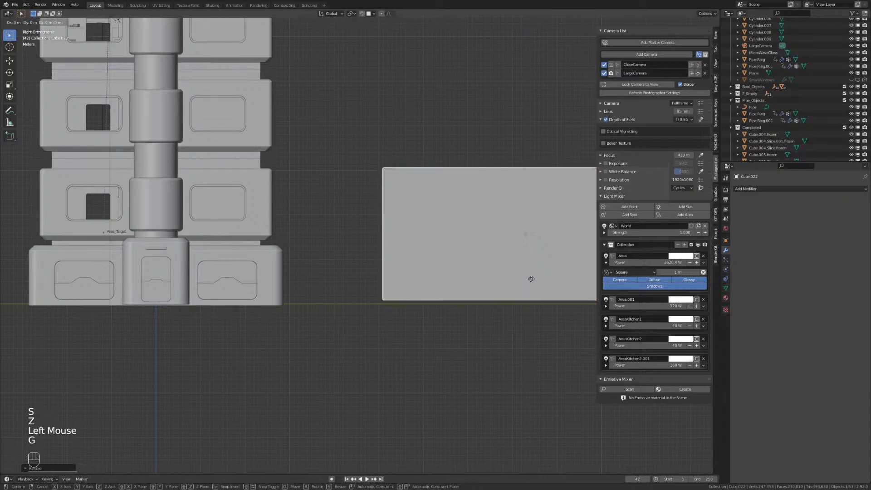
key("z")
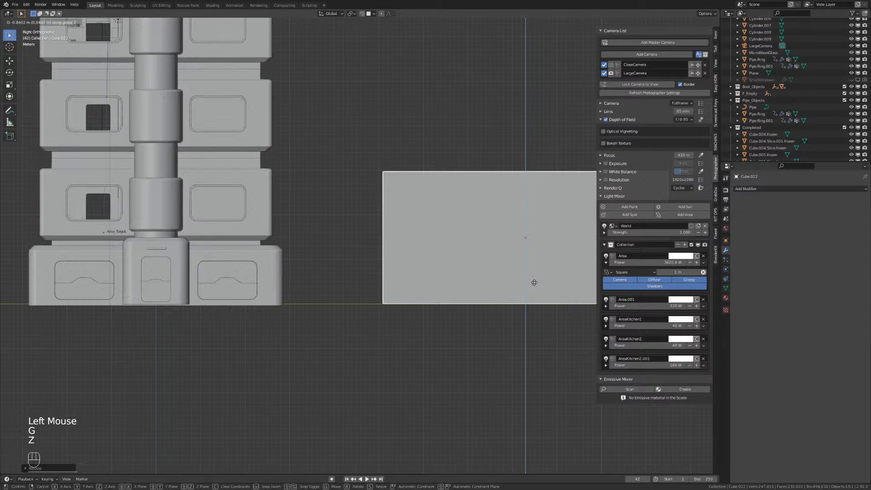
left_click(535, 282)
Examine the box from several angles and through LargeCamera, comparing its size with the apartment block and the tower.
middle_click_drag(440, 279, 396, 292)
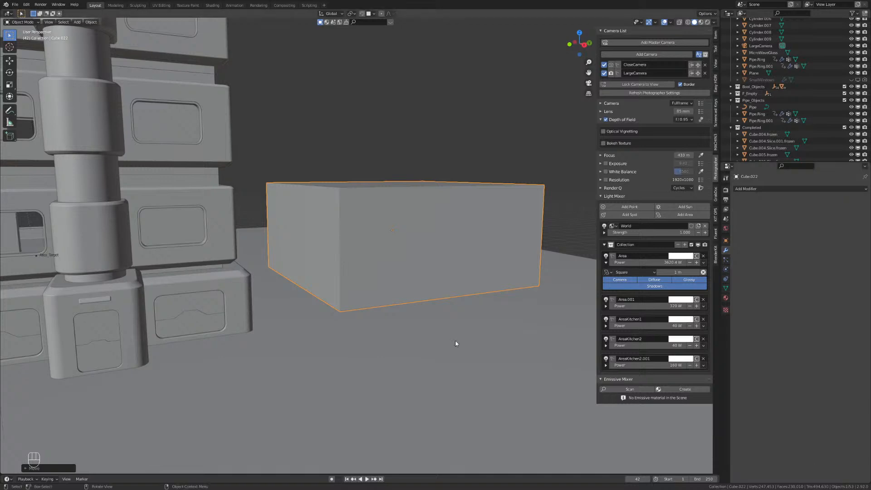
scroll(366, 296, "up", 2)
middle_click_drag(367, 296, 381, 357)
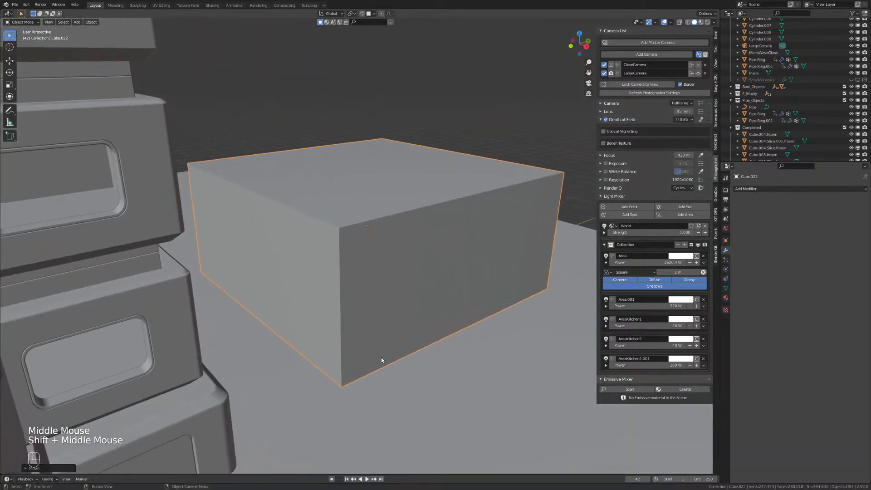
key("KP_0")
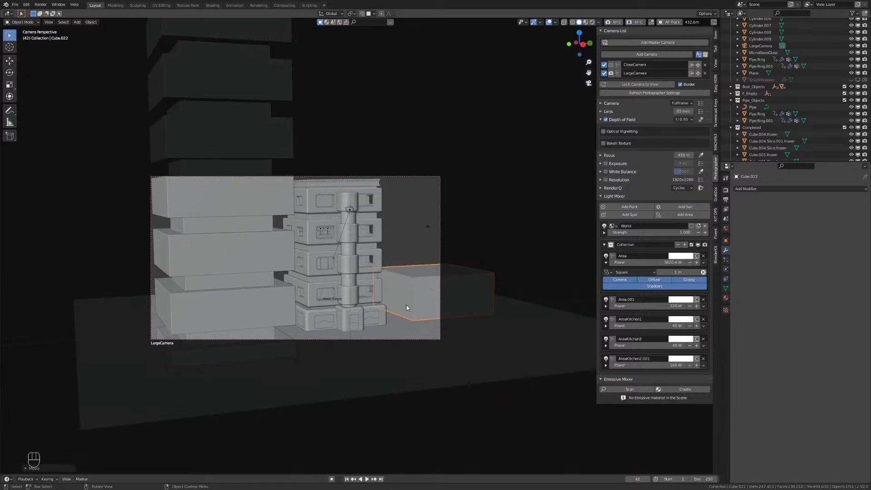
middle_click_drag(406, 305, 316, 335)
scroll(385, 343, "up", 3)
middle_click_drag(385, 343, 454, 233, "shift")
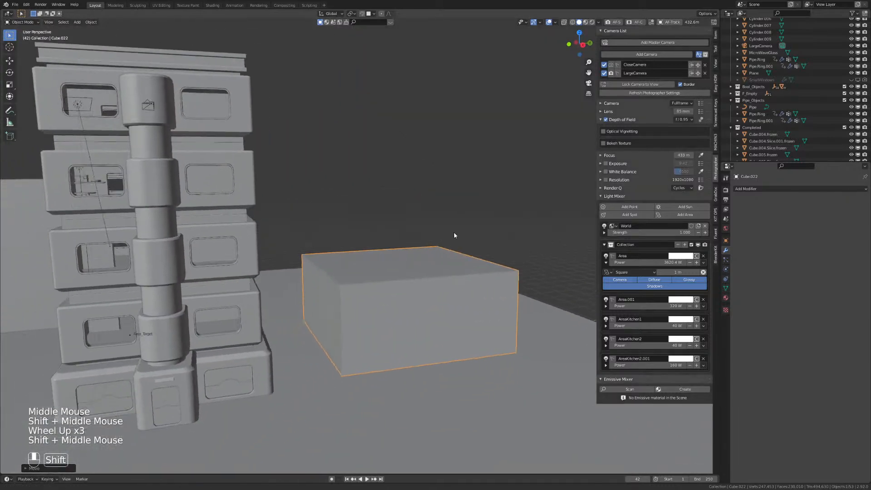
scroll(276, 264, "down", 2)
middle_click_drag(276, 267, 367, 286, "shift")
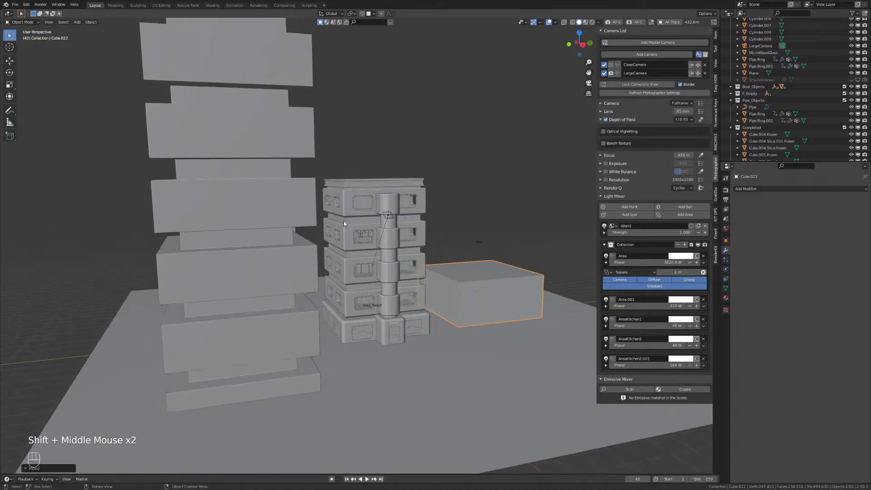
middle_click_drag(380, 224, 280, 276, "shift")
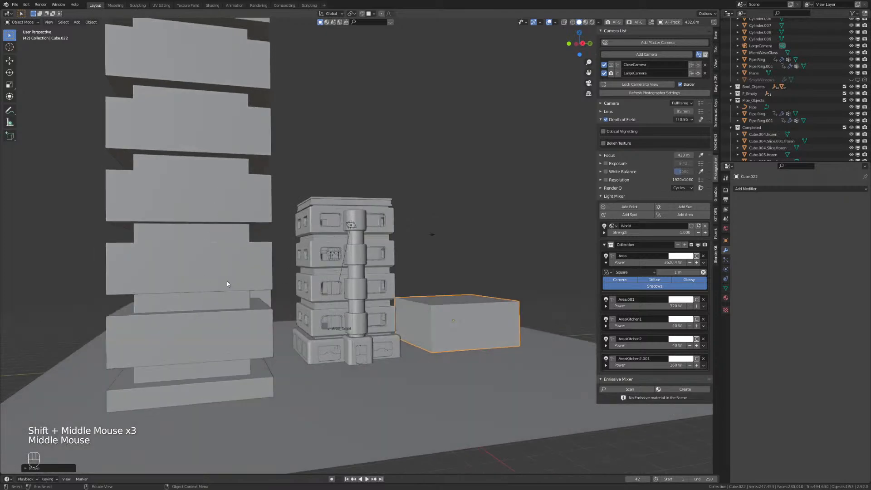
scroll(394, 292, "up", 1, "shift")
scroll(394, 292, "up", 3)
middle_click_drag(477, 317, 297, 296, "shift")
scroll(371, 296, "up", 2)
scroll(372, 296, "down", 1)
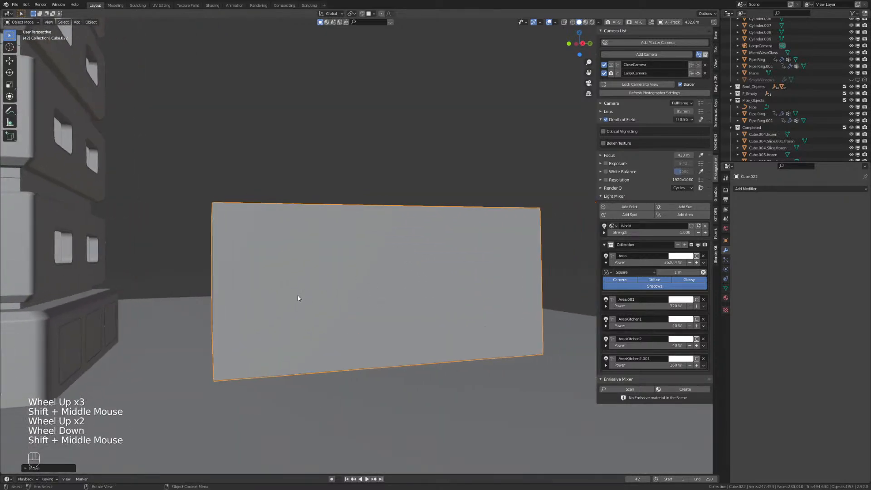
Select the box beside the apartment block and apply its object transform.
key("a")
left_click(298, 295)
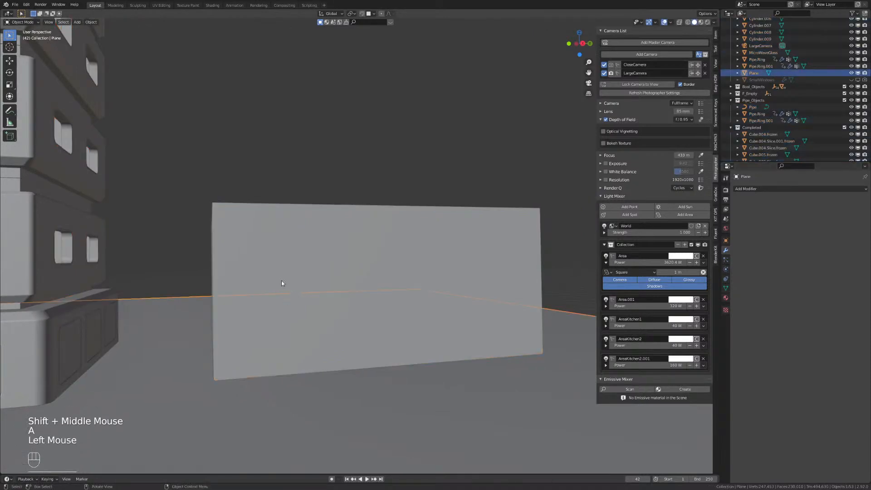
left_click(281, 281)
key("ctrl+a")
left_click(274, 267)
Create a Fluent inset from a thin centred rectangle spanning the box's front face at mid-height, cutting across the whole model.
key("alt+f")
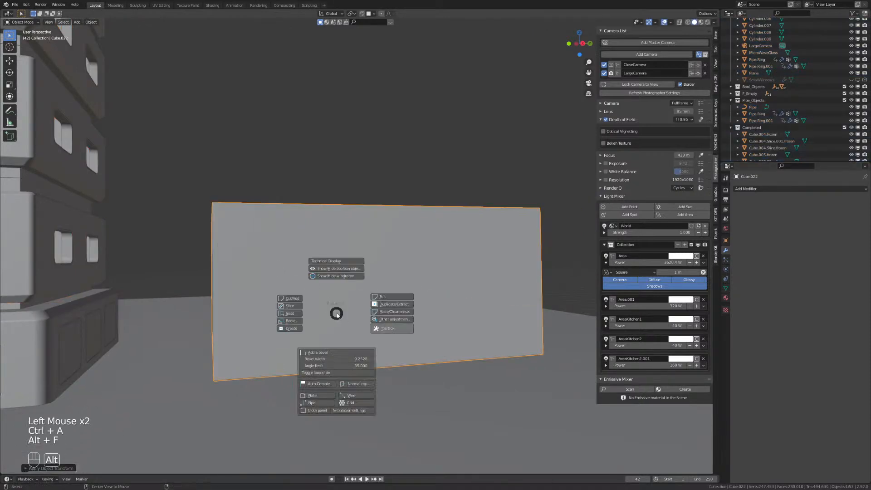
right_click(290, 313)
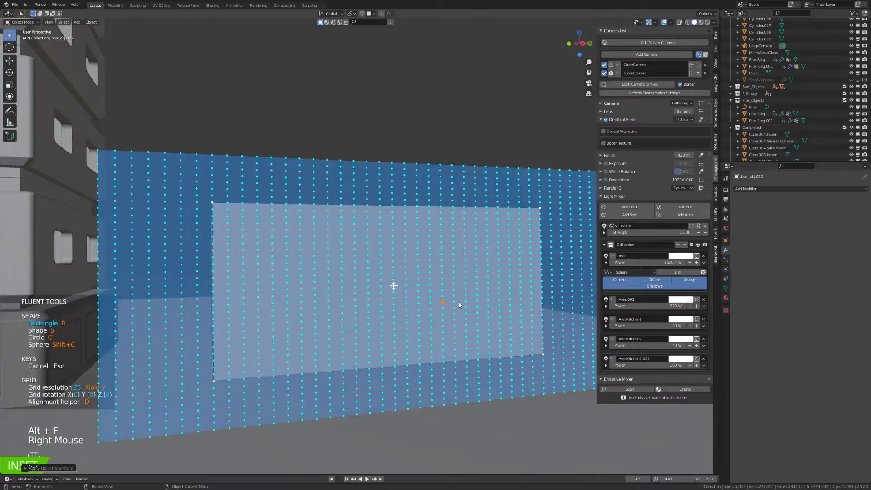
left_click_drag(394, 287, 556, 289, "shift")
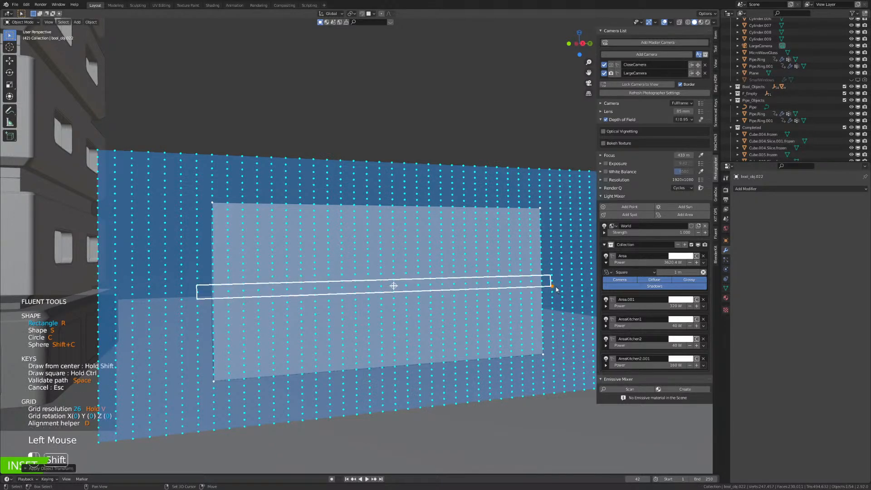
left_click(557, 289, "shift")
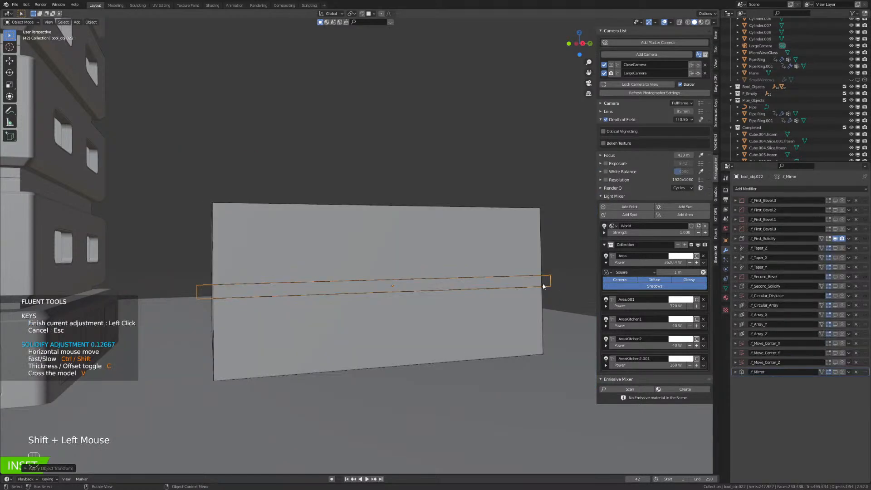
key("v")
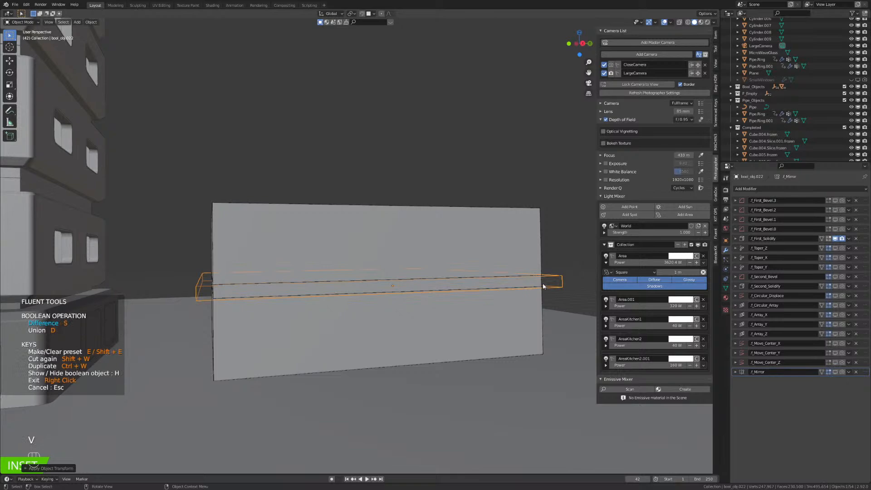
left_click(543, 283)
Increase the inset thickness so the horizontal groove around the box becomes deeper.
middle_click_drag(542, 283, 344, 296)
scroll(431, 314, "up", 2)
middle_click_drag(431, 317, 383, 296, "shift")
left_click(424, 361)
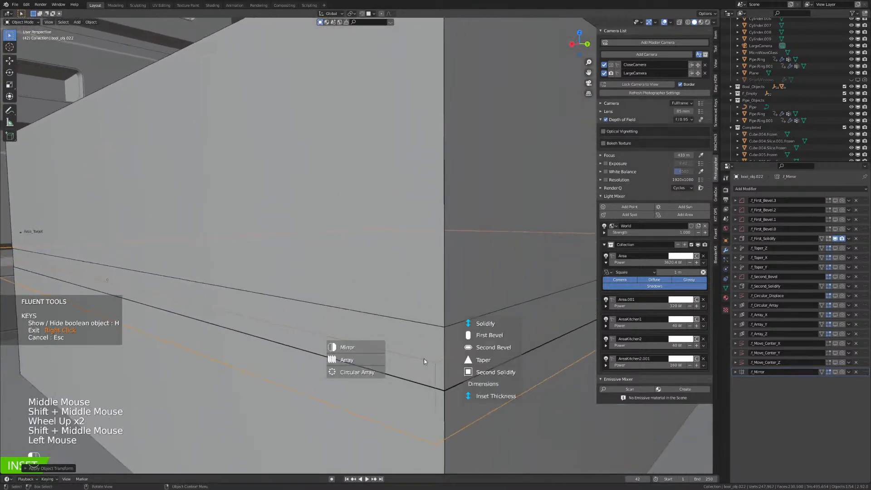
left_click(488, 395)
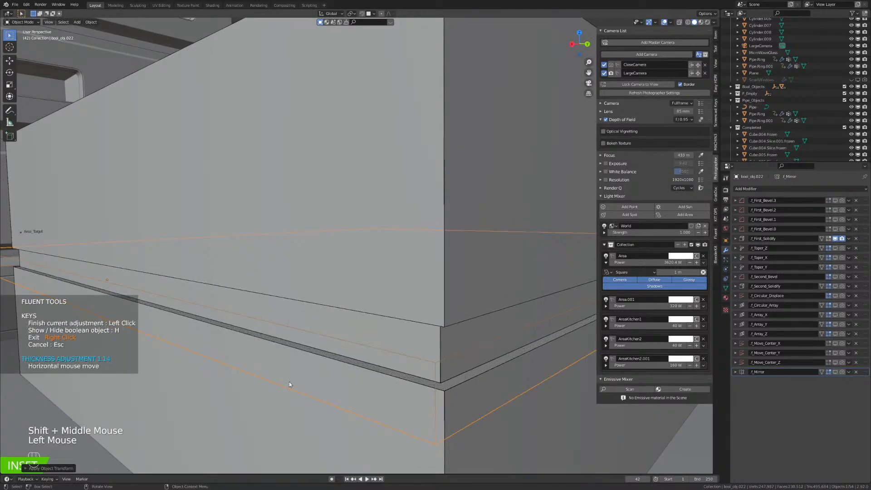
left_click(212, 367)
Check the groove from a distance and through LargeCamera, and finish the inset operation.
scroll(212, 367, "down", 2)
middle_click_drag(331, 356, 522, 350)
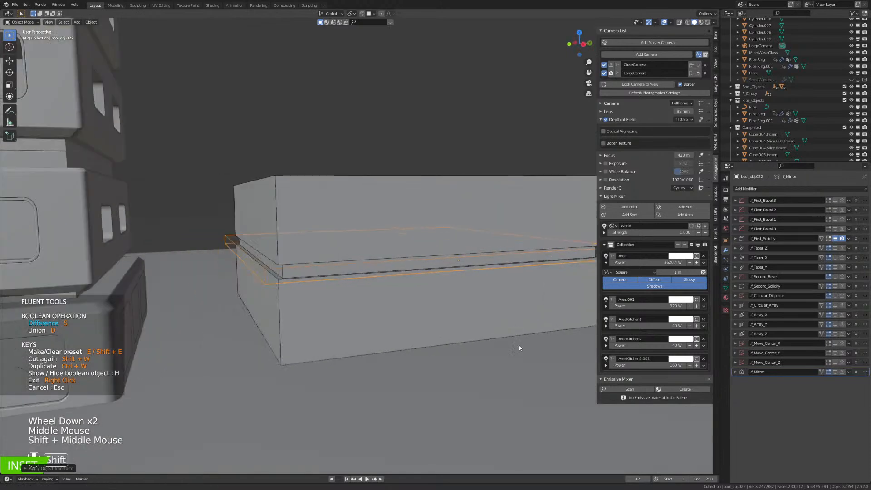
scroll(467, 321, "down", 2)
middle_click_drag(424, 311, 426, 237, "shift")
key("KP_0")
scroll(397, 318, "up", 3)
scroll(397, 321, "up", 1, "shift")
scroll(374, 239, "up", 2)
right_click(426, 237)
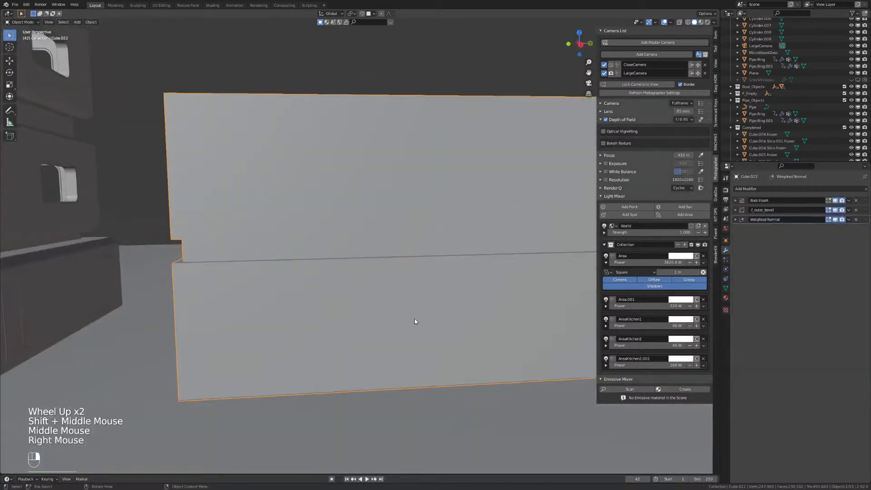
Deselect the box and examine its groove through LargeCamera and up close.
middle_click_drag(414, 317, 370, 319)
key("KP_0")
left_click(570, 189)
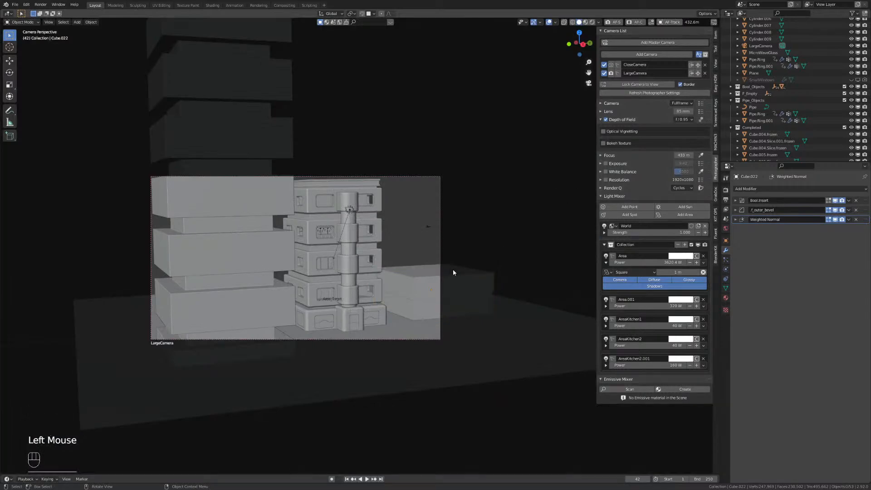
middle_click_drag(453, 272, 342, 270, "shift")
scroll(345, 278, "up", 1, "shift")
scroll(345, 278, "up", 1)
scroll(345, 277, "up", 1)
scroll(335, 282, "up", 2)
scroll(376, 238, "up", 1)
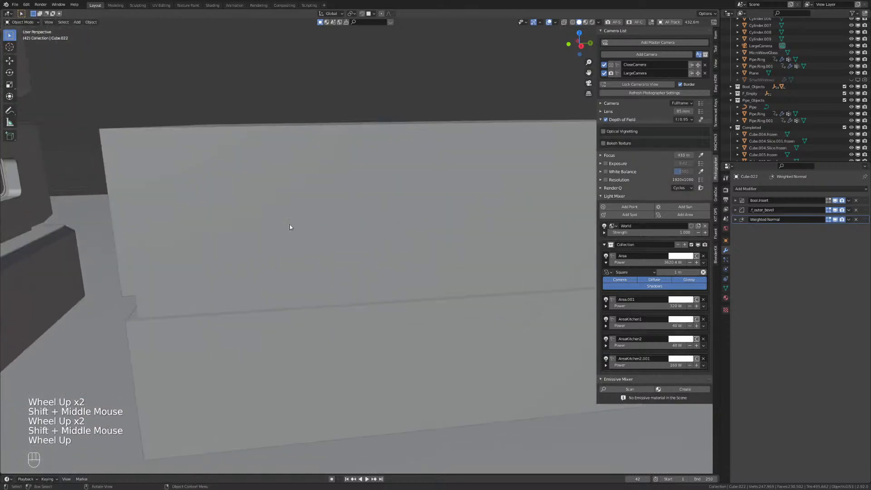
Add a Fluent bevel to the grooved box, check its edges, and save the file.
left_click(291, 227)
key("alt+f")
key("alt+f")
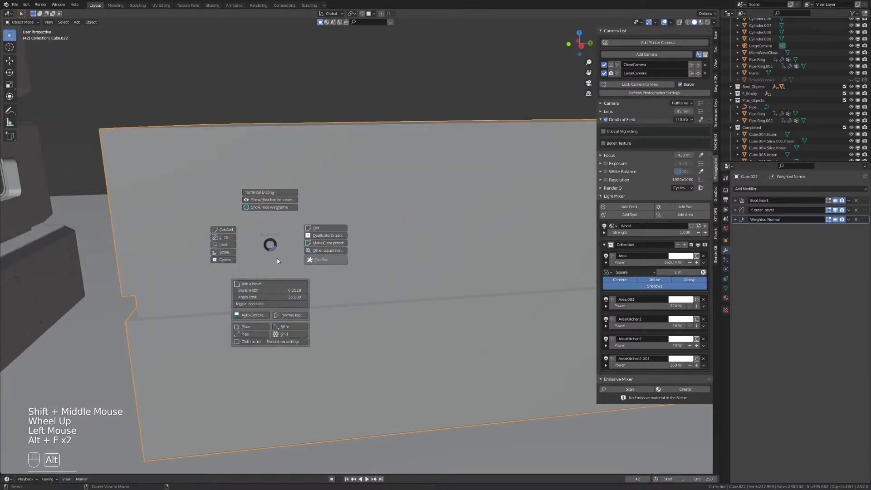
left_click(268, 284)
middle_click_drag(265, 262, 375, 253)
scroll(311, 246, "down", 2)
scroll(300, 263, "up", 2)
scroll(351, 263, "up", 2)
scroll(388, 236, "down", 2)
key("ctrl+s")
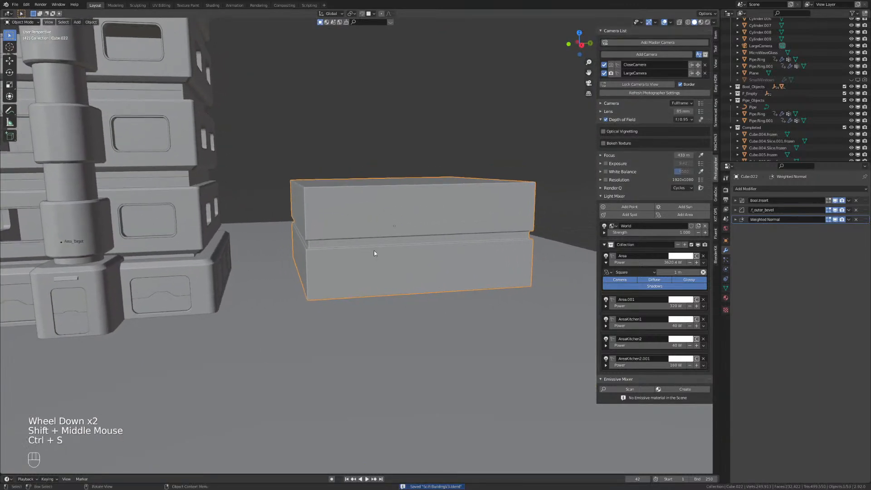
Check the beveled box's placement through LargeCamera and examine its top and groove up close.
scroll(376, 251, "down", 2)
middle_click_drag(376, 251, 307, 279, "shift")
key("KP_0")
key("KP_1")
key("KP_2")
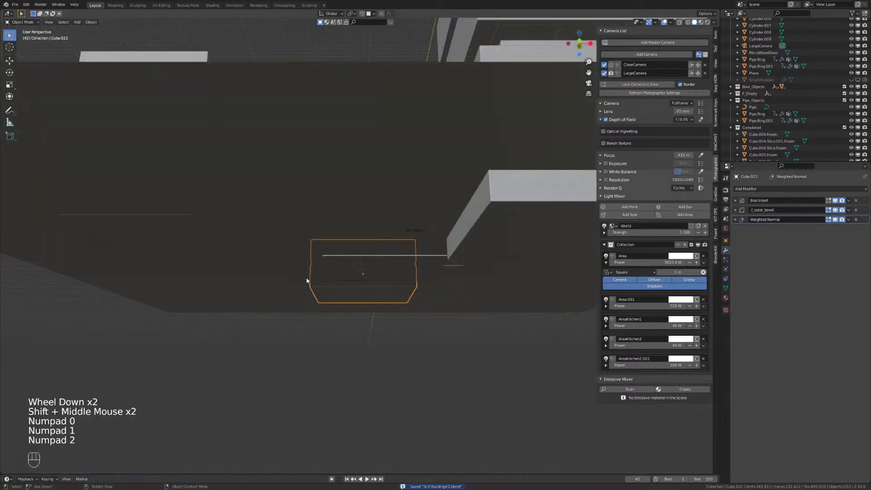
key("KP_0")
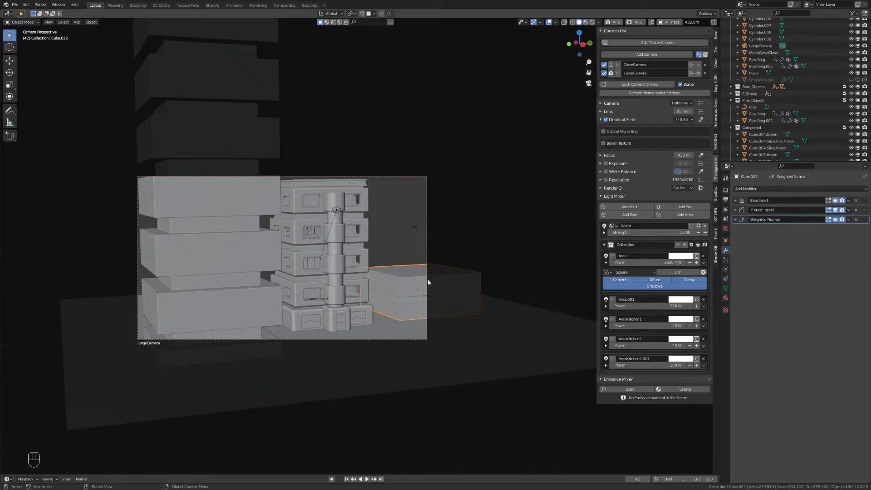
middle_click_drag(399, 292, 361, 201)
scroll(317, 324, "up", 2)
scroll(408, 256, "up", 2)
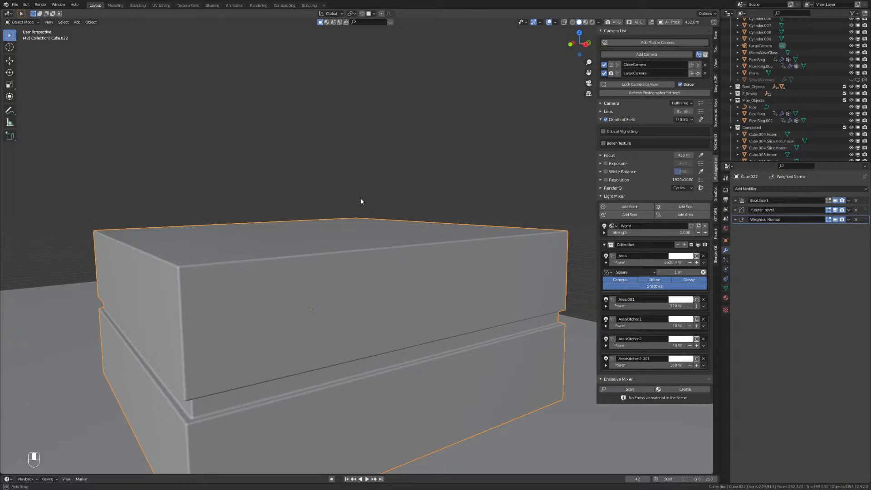
Start a Fluent cut on the box's top and draw a centred rectangle slightly larger than the face, with a thin upward thickness.
scroll(358, 201, "down", 2)
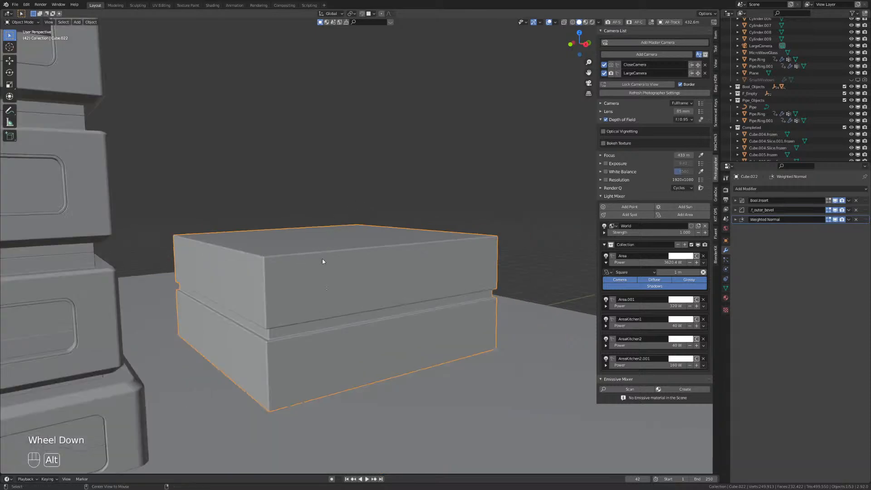
key("alt+f")
left_click(351, 247)
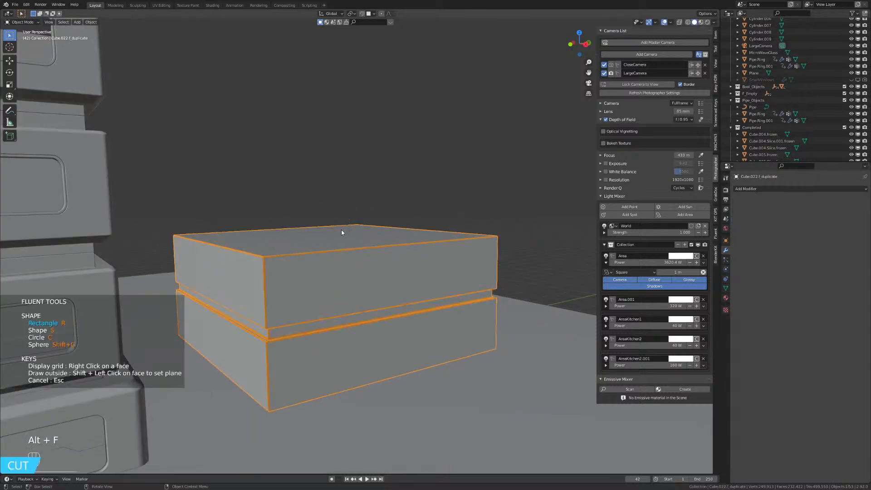
right_click(343, 232)
mouse_move(336, 233)
middle_mouse_down()
mouse_move(370, 272)
mouse_move(329, 247)
middle_mouse_up()
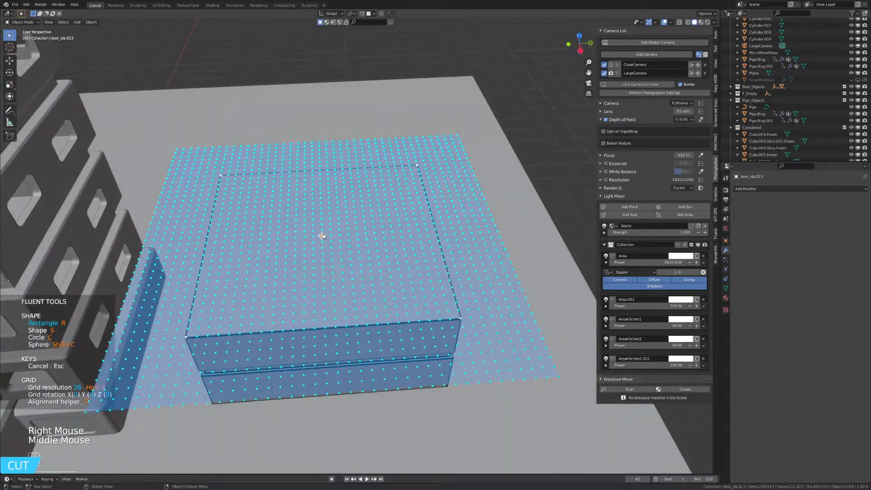
key("KP_7")
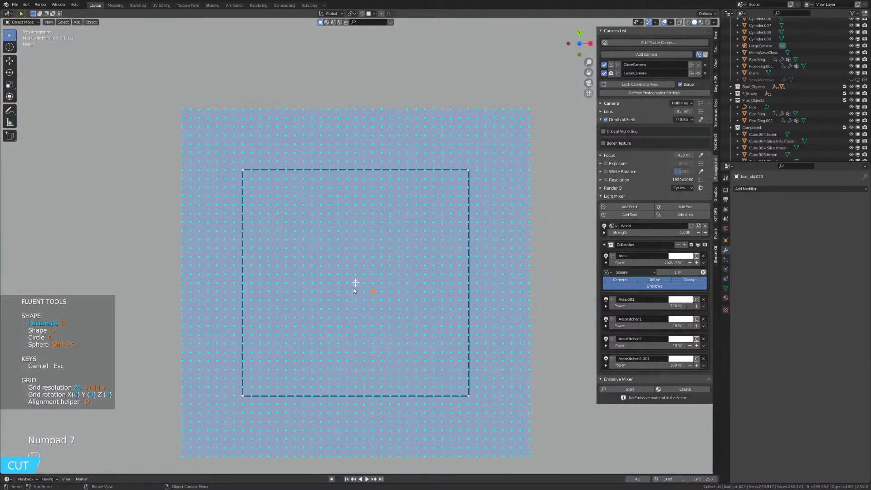
mouse_move(359, 285)
left_mouse_down("shift")
mouse_move(388, 297)
mouse_move(370, 325)
mouse_move(384, 314)
mouse_move(489, 348)
mouse_move(478, 343)
left_mouse_up("shift")
middle_click_drag(478, 343, 434, 269)
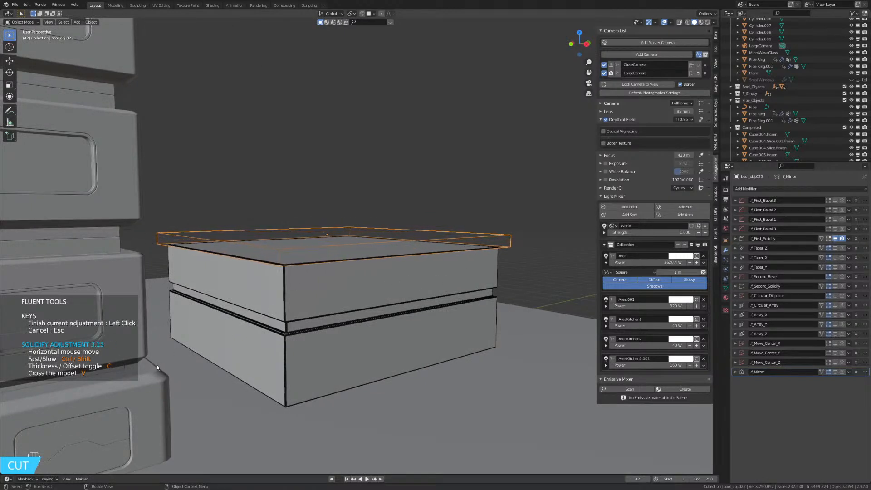
left_click(147, 414)
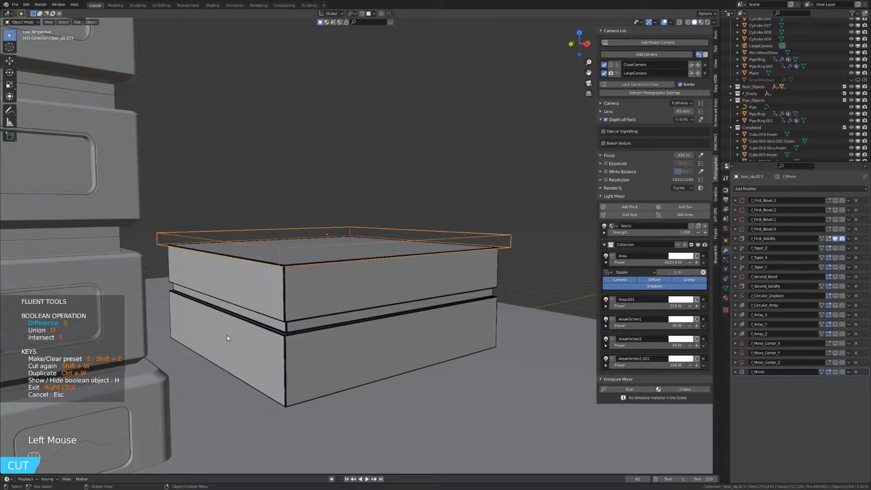
Compare the Difference and Union operations for the drawn slab and finish it as a Union forming an overhanging roof rim.
key("d")
middle_click_drag(333, 301, 467, 246)
scroll(213, 285, "up", 3)
scroll(274, 255, "up", 2)
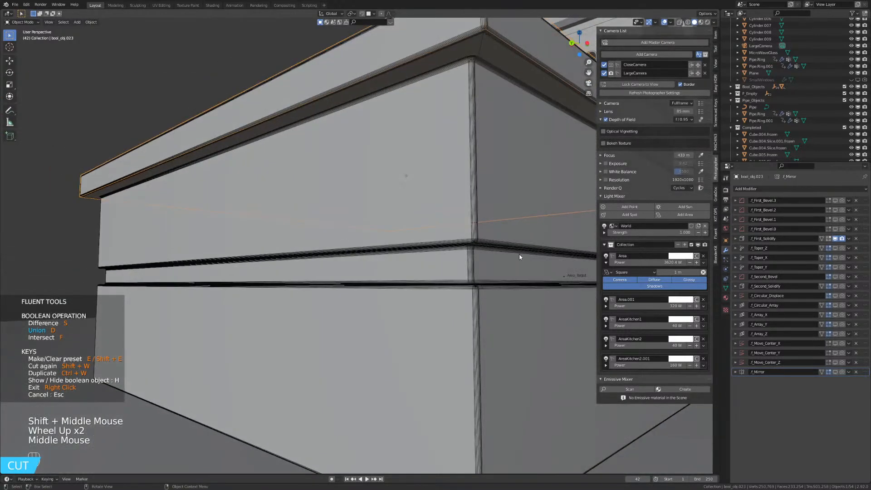
key("s")
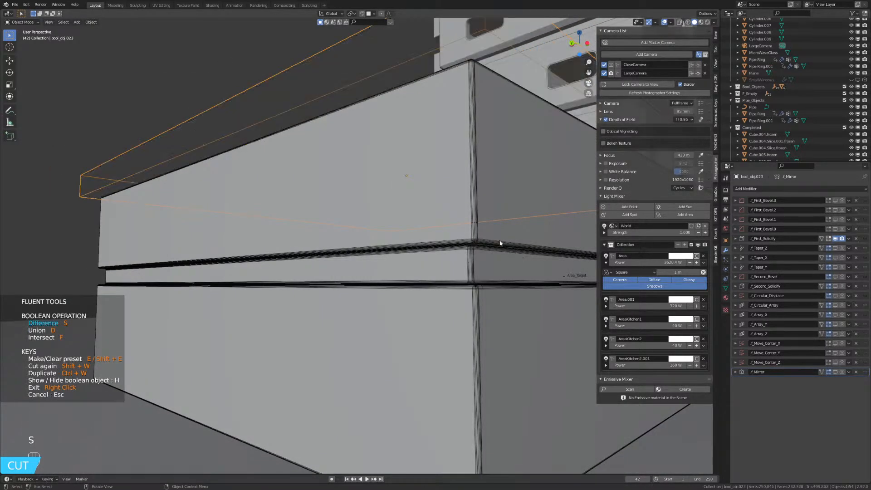
key("d")
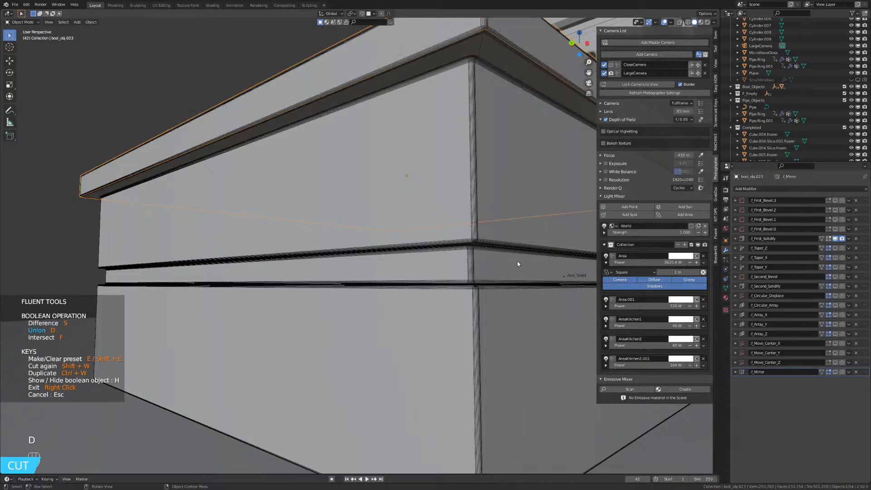
right_click(505, 254)
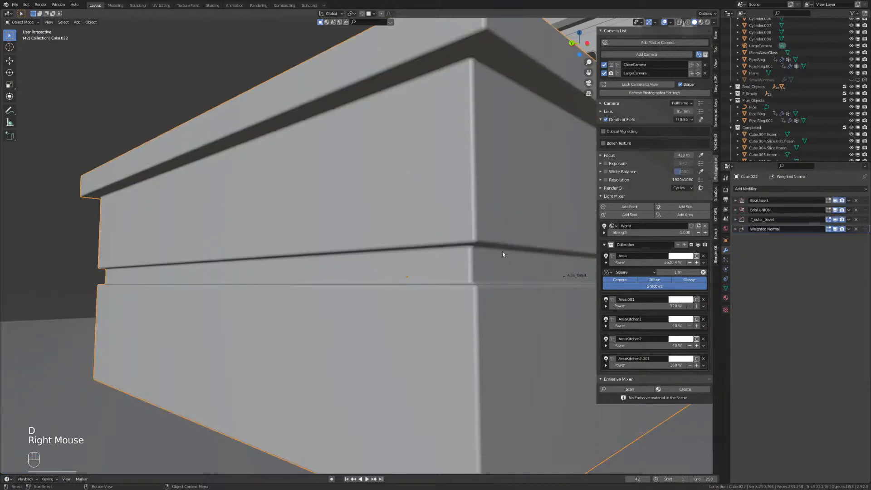
Reveal the Fluent boolean objects and scale the roof slab down uniformly to leave a narrower overhang.
middle_click_drag(502, 251, 386, 239)
key("less")
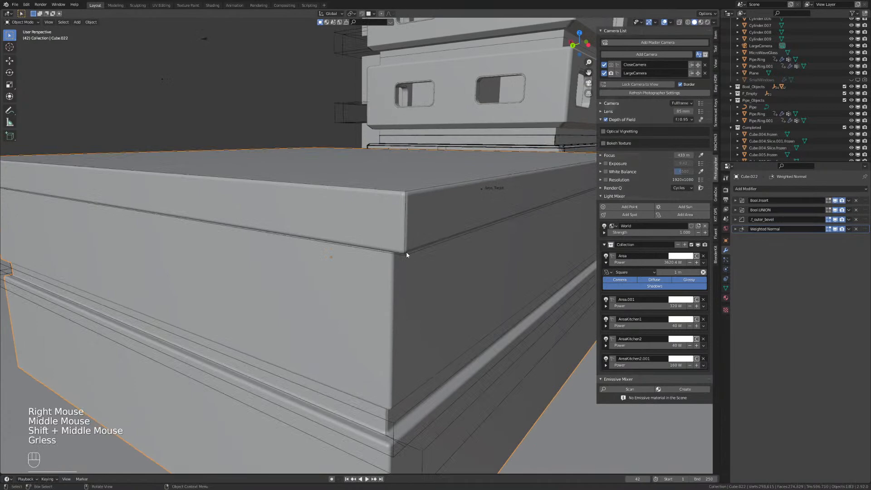
left_click(407, 252)
key("s")
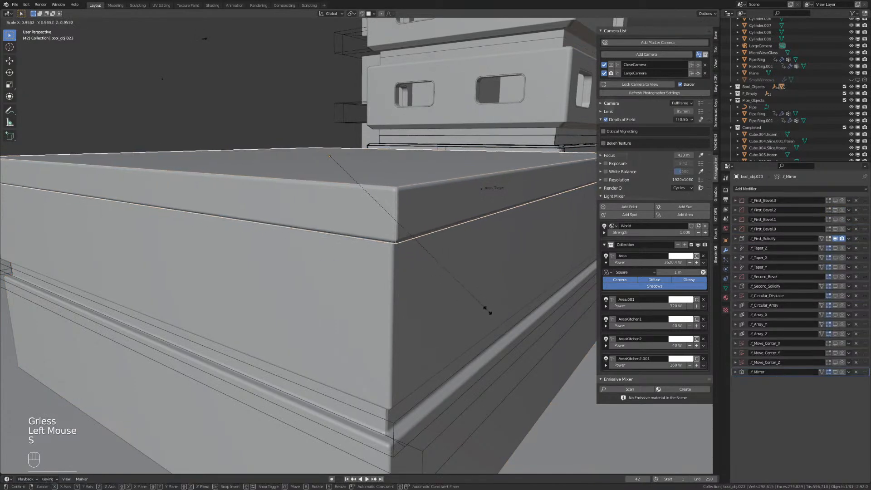
left_click(473, 302)
middle_click_drag(473, 302, 450, 255)
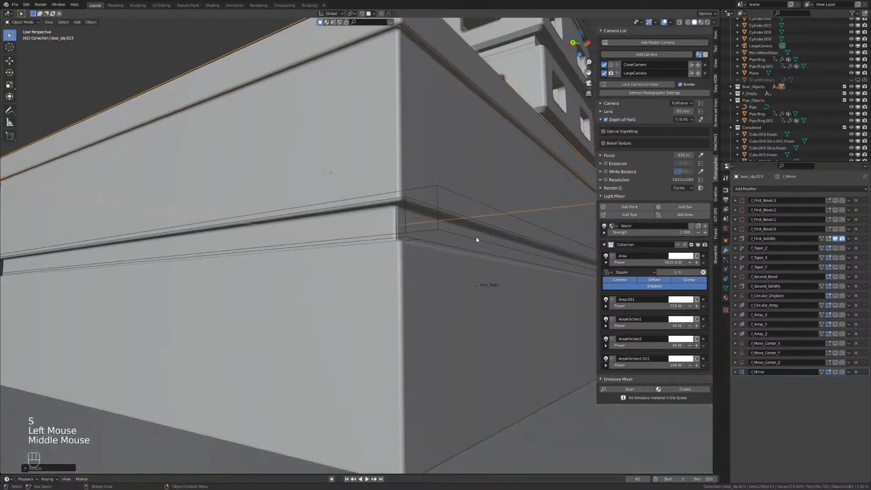
key("s")
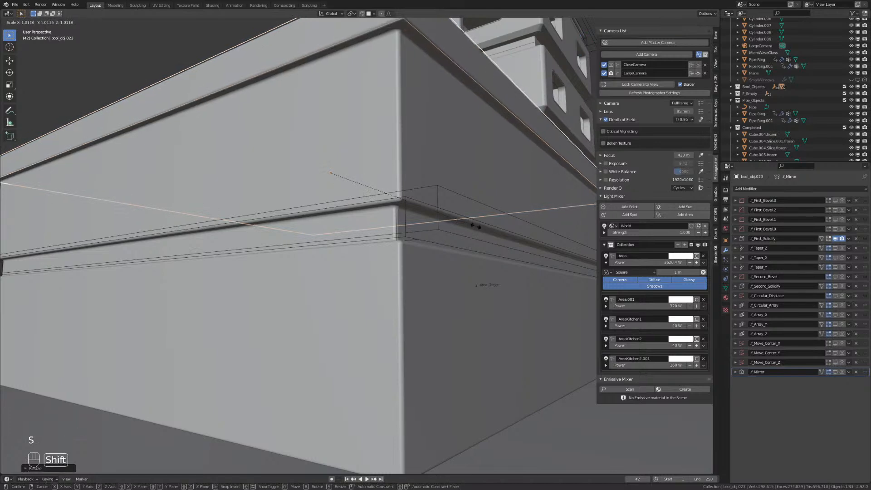
left_click(456, 192, "shift")
mouse_move(456, 192)
middle_mouse_down()
mouse_move(409, 175)
mouse_move(439, 189)
middle_mouse_up()
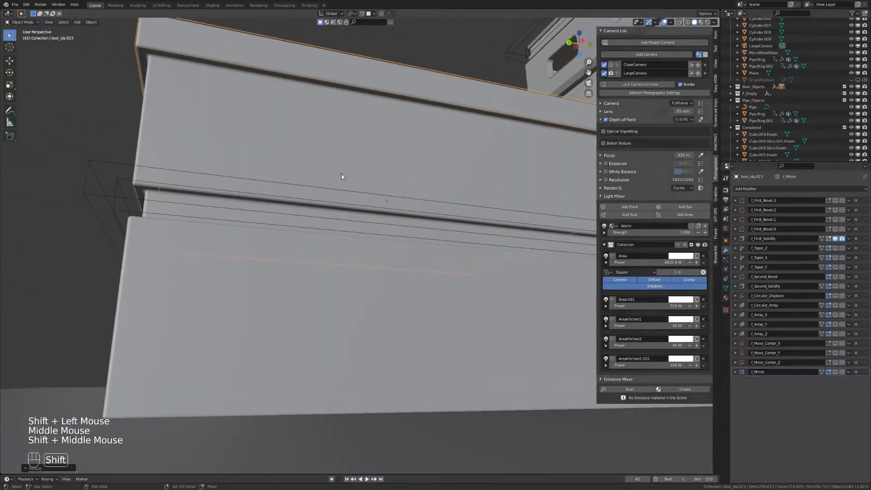
Check the roof overhang through LargeCamera and up close with the boolean objects hidden.
middle_click_drag(341, 173, 383, 204)
scroll(384, 207, "down", 2)
key("KP_0")
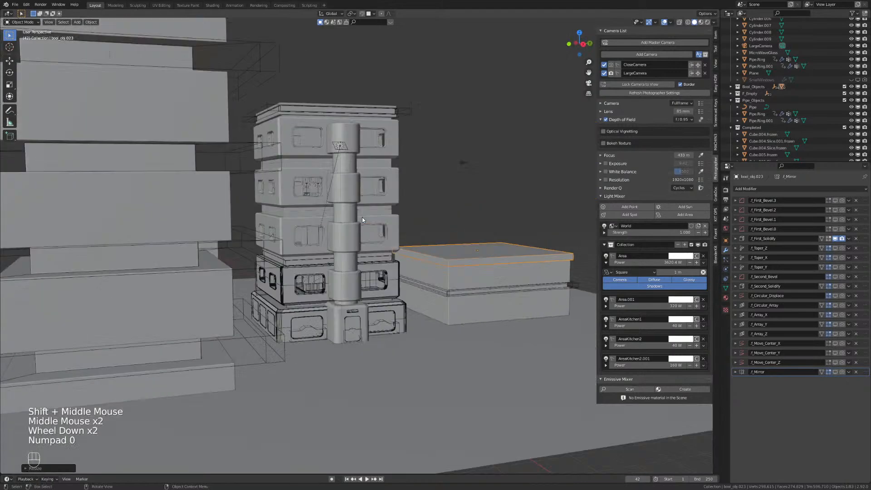
key("less")
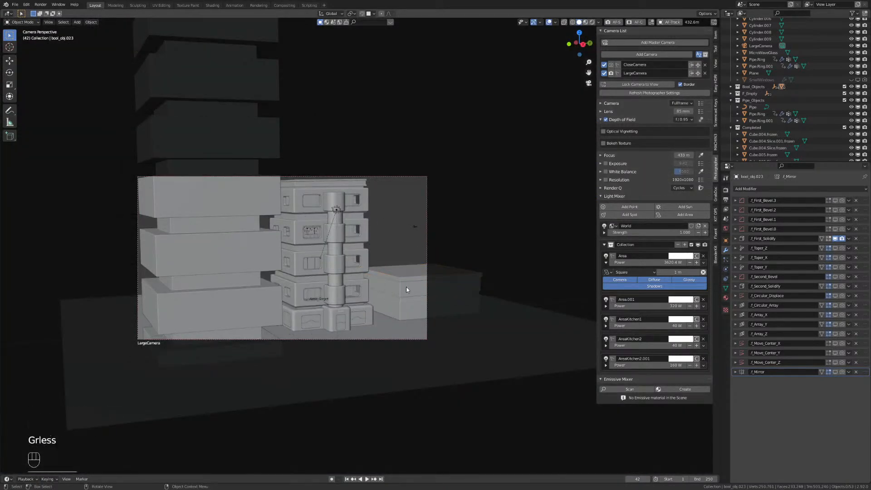
middle_click_drag(400, 281, 385, 303)
scroll(385, 302, "up", 1, "shift")
scroll(385, 302, "up", 2)
scroll(317, 306, "up", 1)
scroll(318, 305, "up", 1, "shift")
middle_click_drag(320, 304, 396, 247, "shift")
scroll(377, 274, "up", 1)
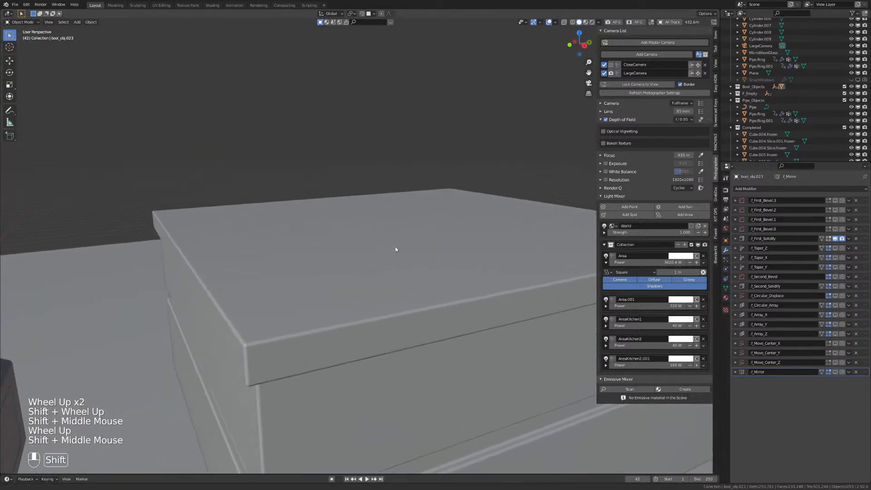
Reveal the boolean objects again and scale the roof slab up along Z to thicken the rim.
left_click(309, 347)
key("g")
left_click(284, 333)
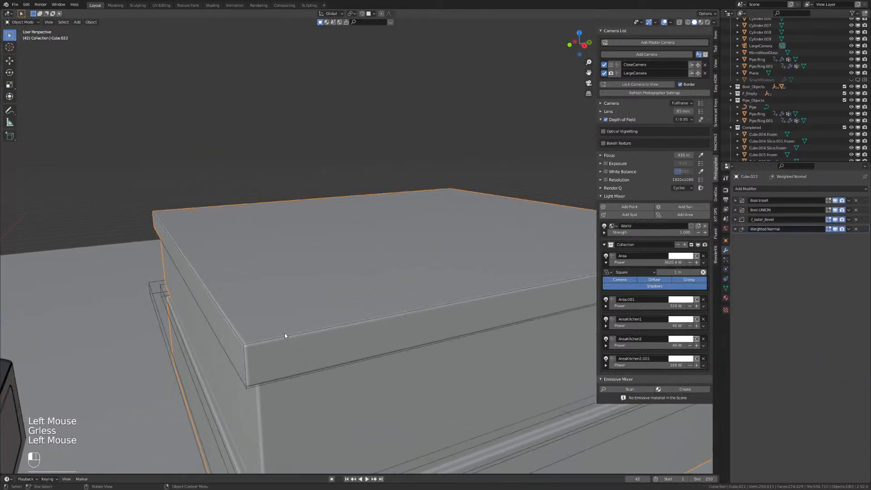
left_click(288, 335)
key("s")
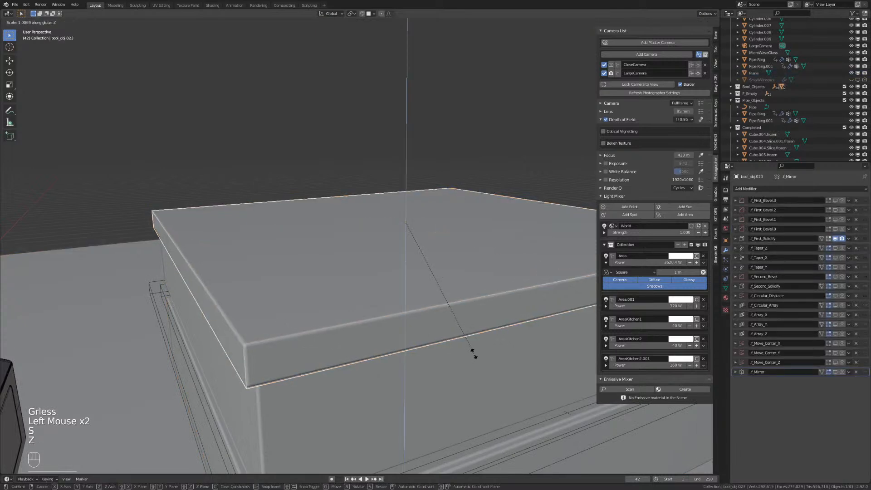
key("z")
left_click(521, 376)
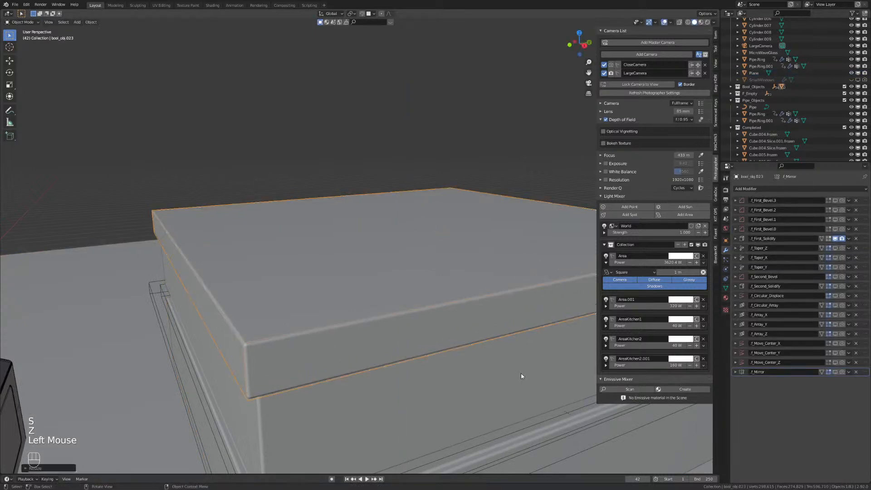
Raise the roof slab slightly along the Z axis and hide the boolean objects.
key("g")
key("z")
left_click(421, 346)
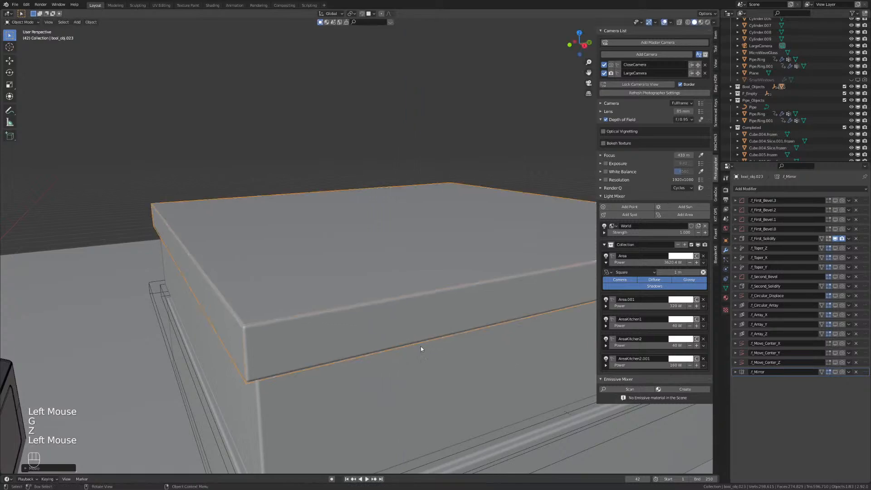
mouse_move(421, 347)
middle_mouse_down()
mouse_move(401, 328)
mouse_move(412, 331)
mouse_move(413, 344)
middle_mouse_up()
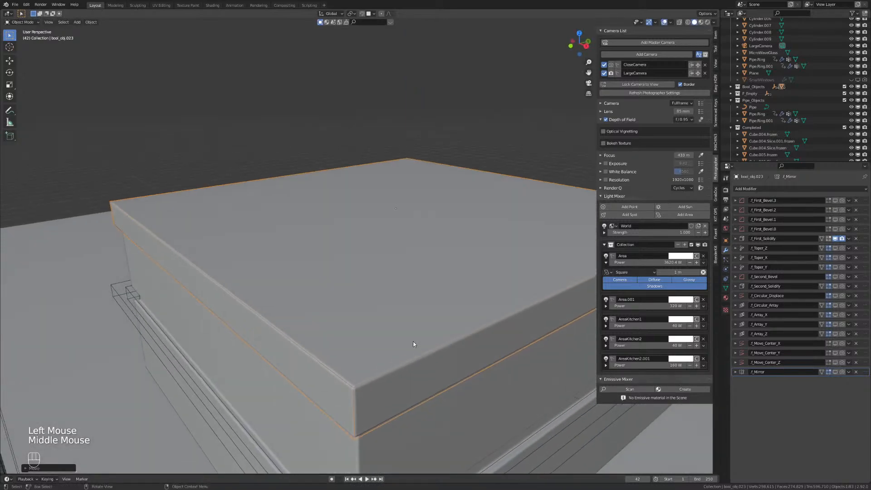
left_click(377, 360)
key("less")
left_click(361, 347)
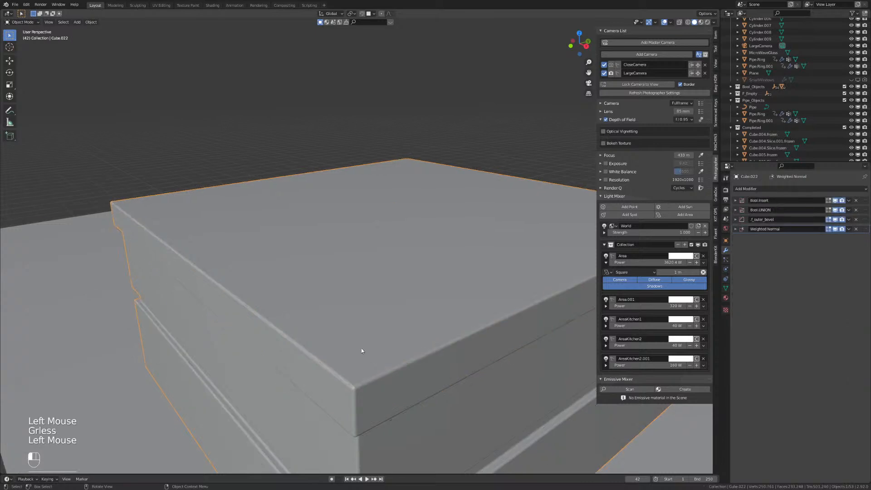
Start a Fluent cut on the box's roof and draw a centred square inset slightly from the roof's edges.
left_click(365, 347)
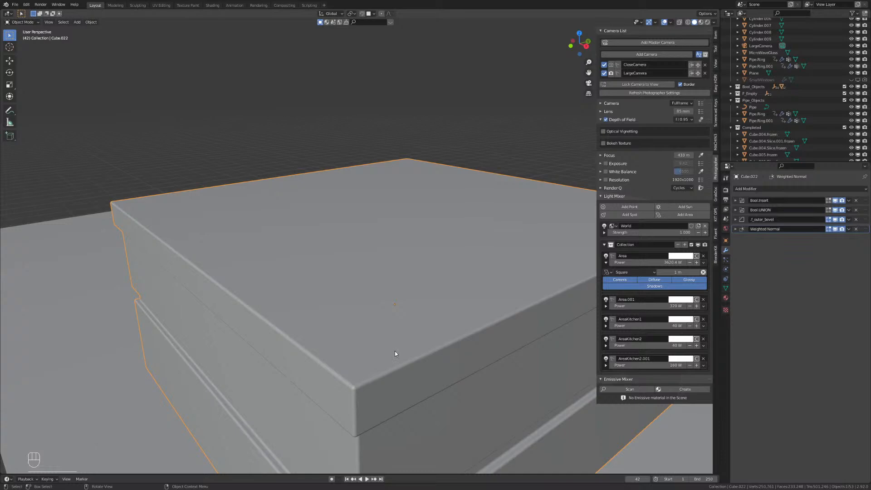
key("alt")
key("alt+f")
left_click(349, 339)
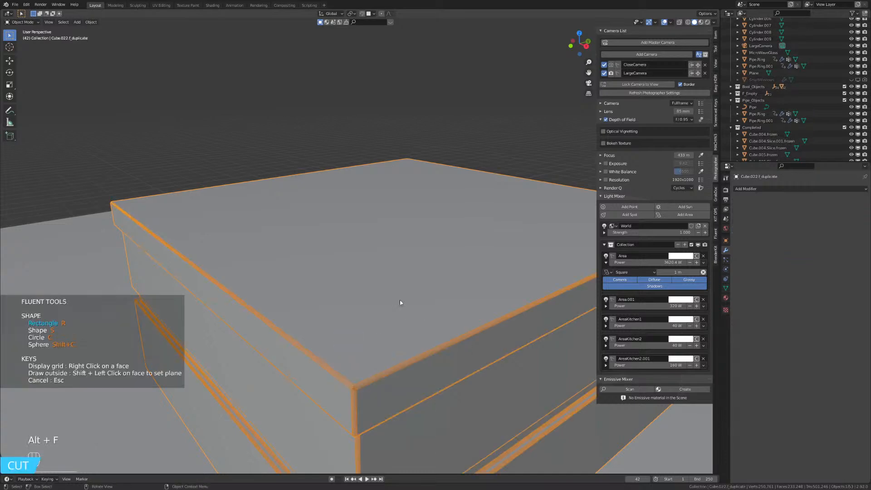
right_click(412, 267)
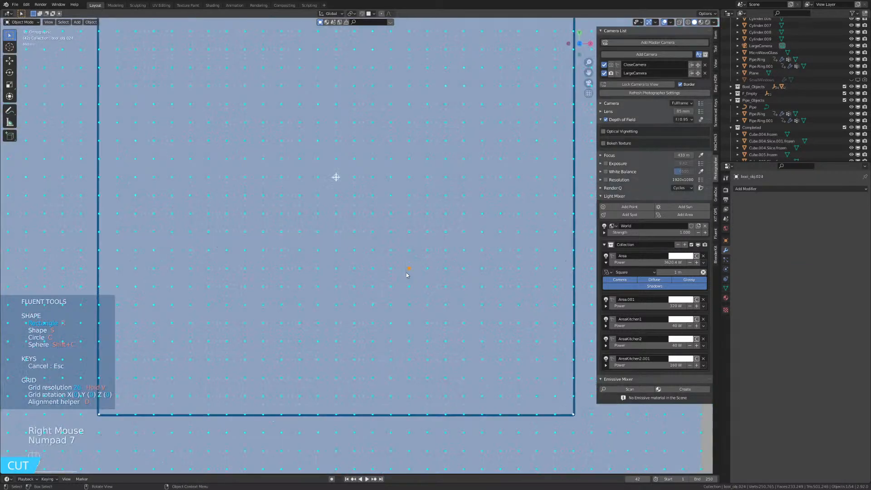
key("KP_7")
scroll(353, 201, "down", 3)
mouse_move(346, 205)
left_mouse_down("shift")
mouse_move(428, 259)
mouse_move(473, 336)
left_mouse_up("shift")
left_click(473, 336, "ctrl+shift")
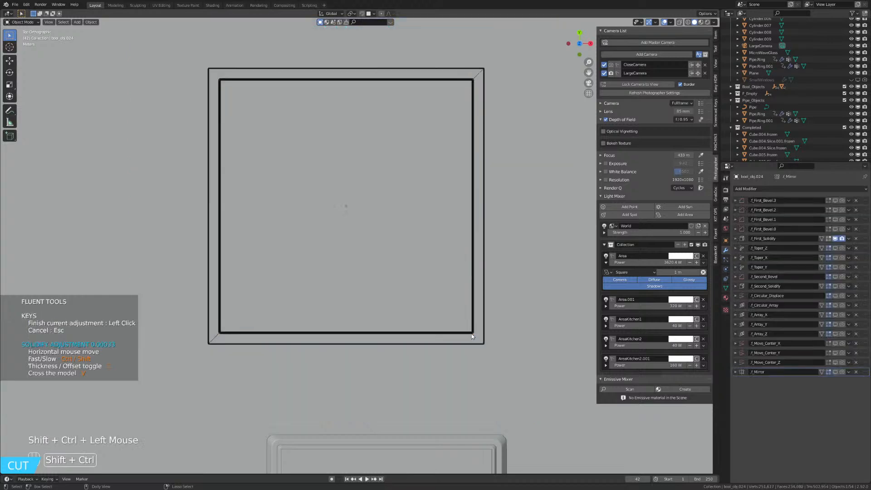
Sink the inset square into the roof and finish it as a Difference cut, leaving a raised parapet.
middle_click_drag(472, 337, 412, 271)
scroll(412, 270, "up", 2)
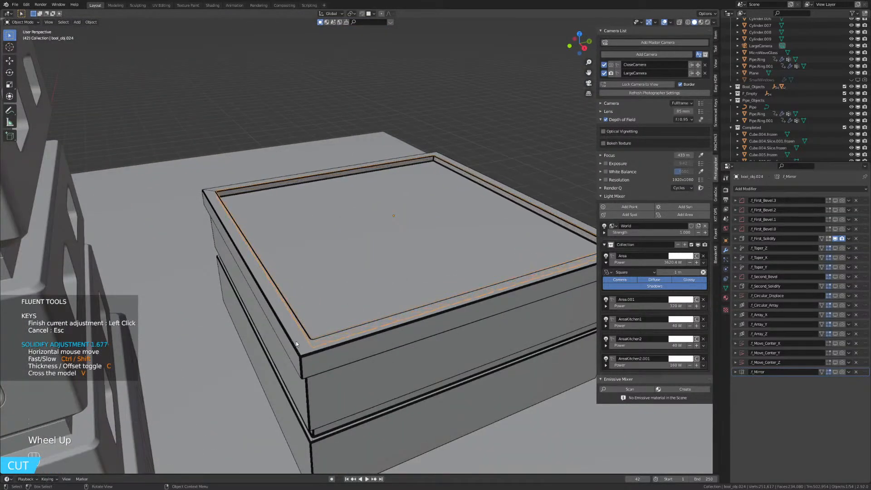
left_click(207, 358)
middle_click_drag(206, 358, 388, 300)
right_click(412, 183)
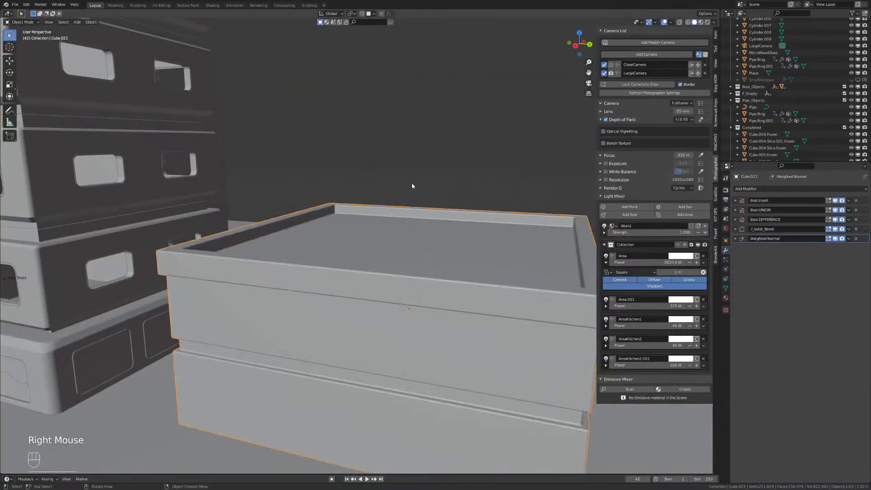
Examine the recessed roof and parapet up close and through LargeCamera, and reselect the box.
middle_click_drag(412, 184, 351, 310)
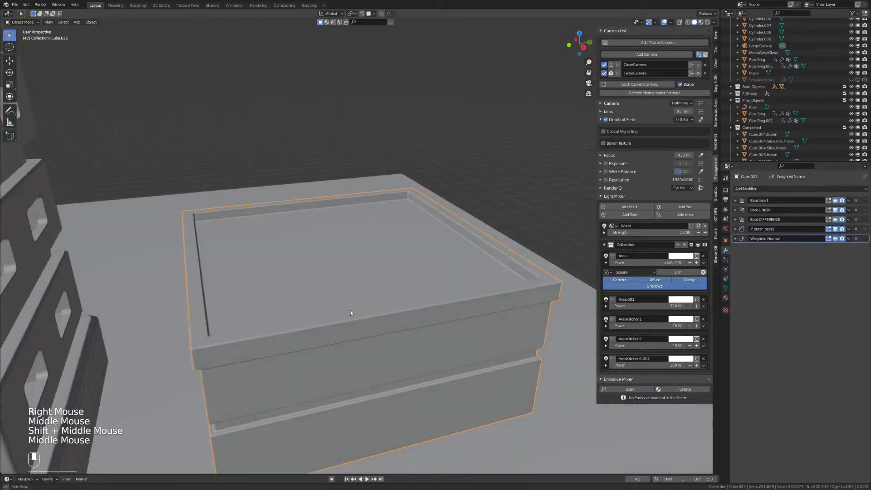
scroll(350, 310, "down", 2, "shift")
key("KP_0")
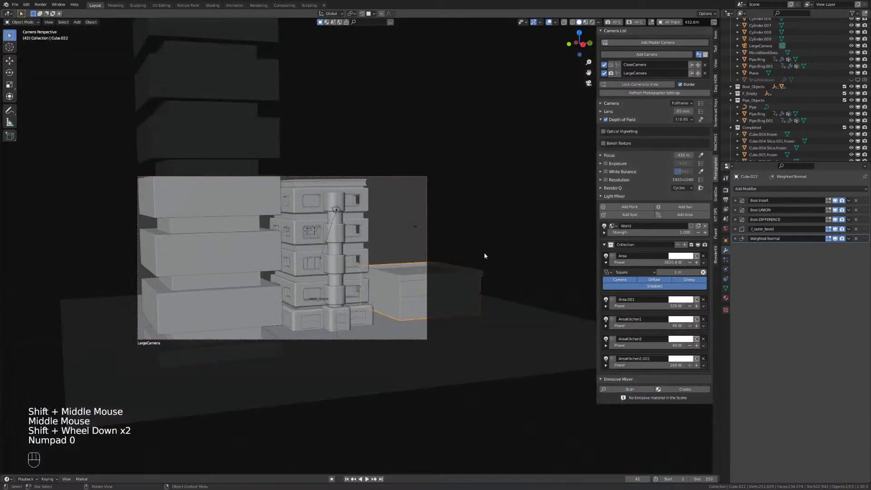
left_click(512, 219)
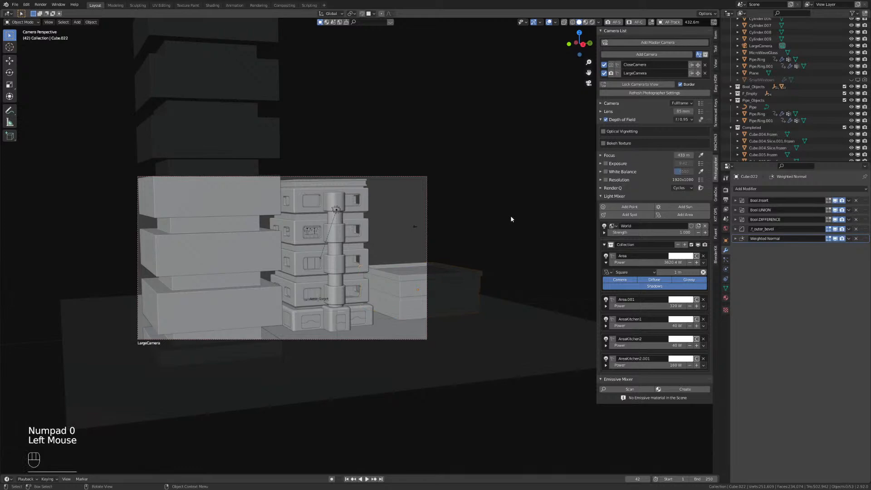
middle_click_drag(394, 306, 366, 226)
scroll(345, 296, "up", 1, "shift")
scroll(344, 296, "up", 2)
scroll(376, 237, "up", 1)
scroll(375, 237, "up", 2)
scroll(318, 264, "down", 1)
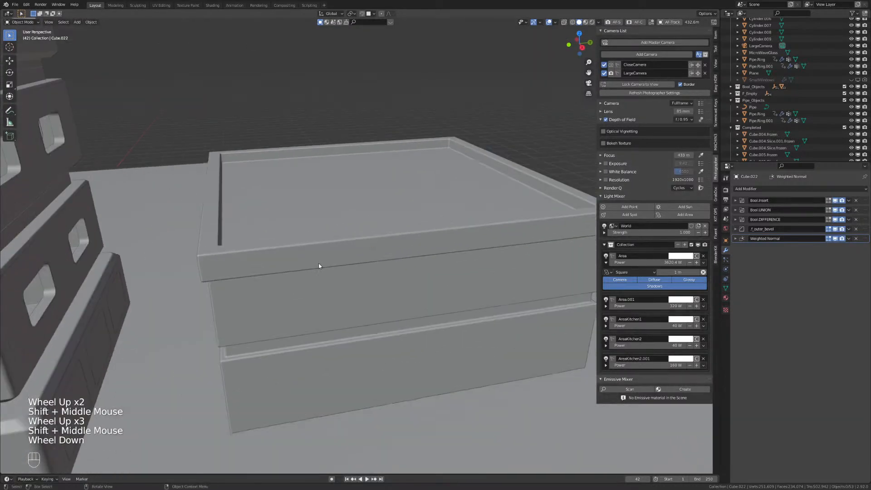
left_click(342, 279)
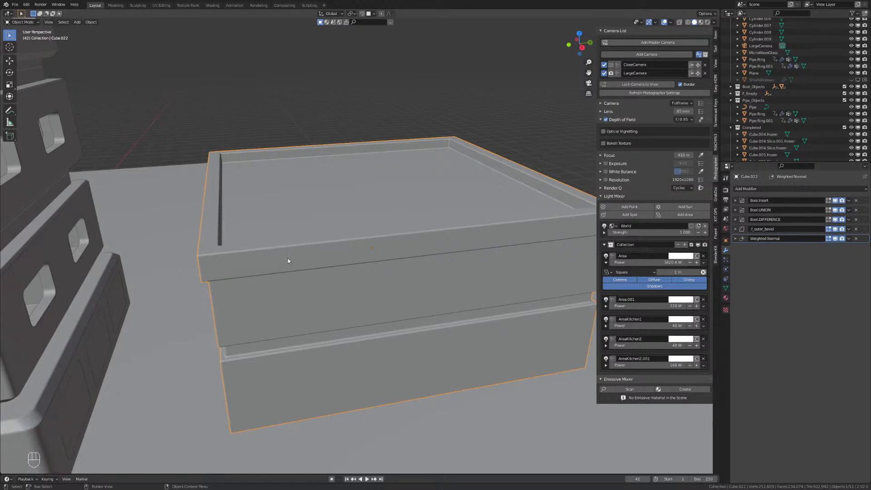
Start a Fluent Inset on the roof slab's side and draw a centred horizontal band that extends past the slab's end.
key("alt+f")
left_click(303, 257)
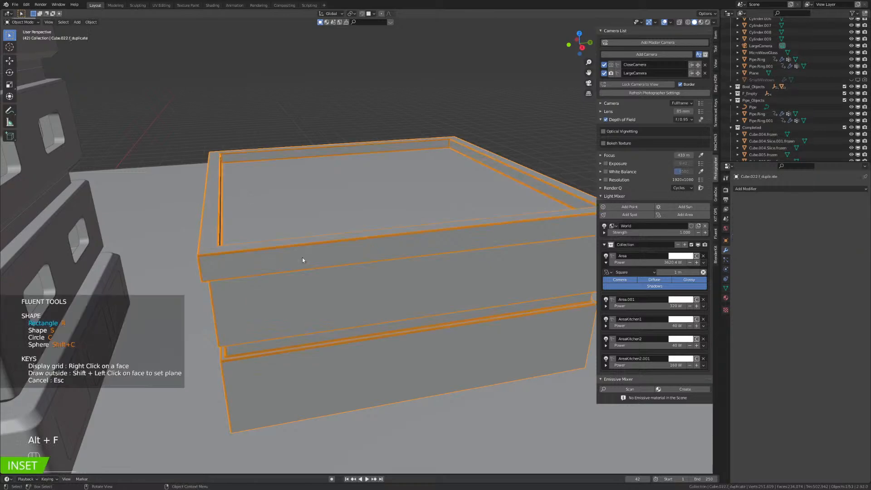
right_click(455, 247)
middle_click_drag(456, 247, 432, 239)
scroll(378, 219, "up", 2)
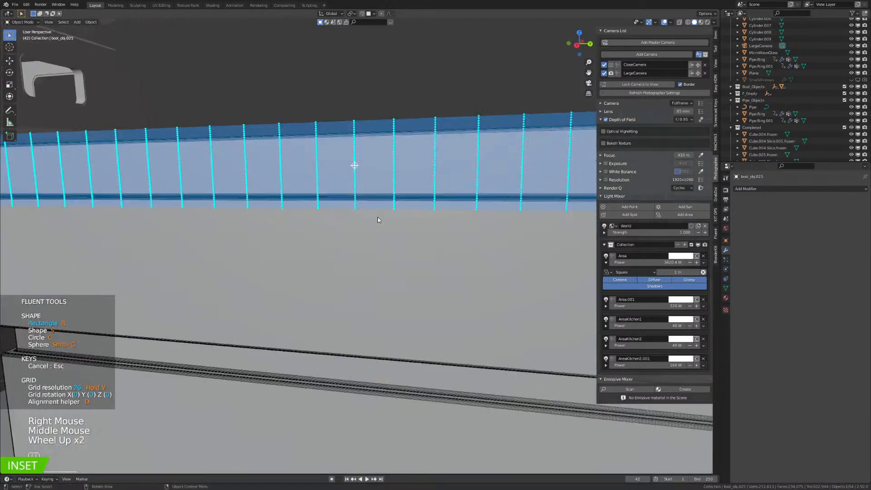
left_click(354, 165)
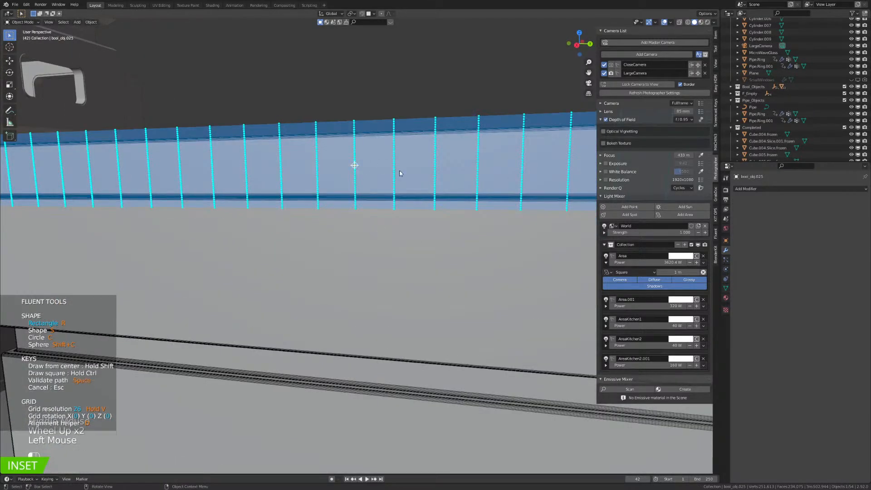
scroll(522, 202, "down", 1)
key("shift")
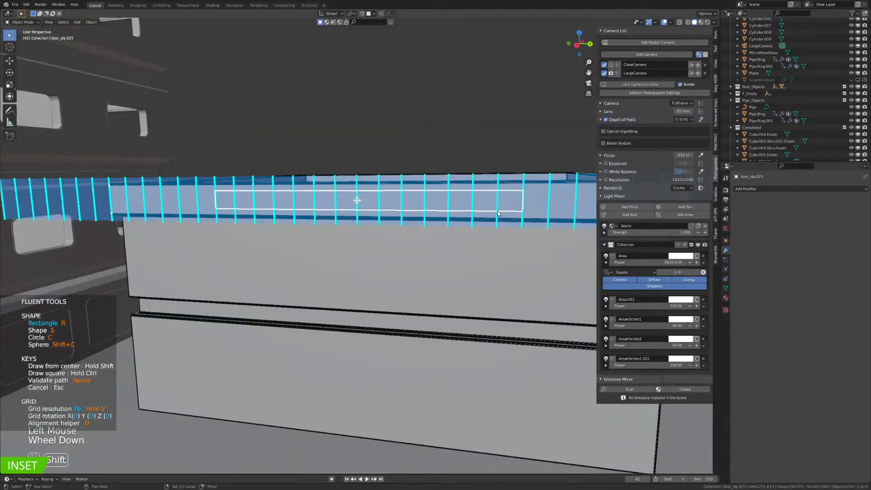
middle_click_drag(486, 226, 249, 241, "shift")
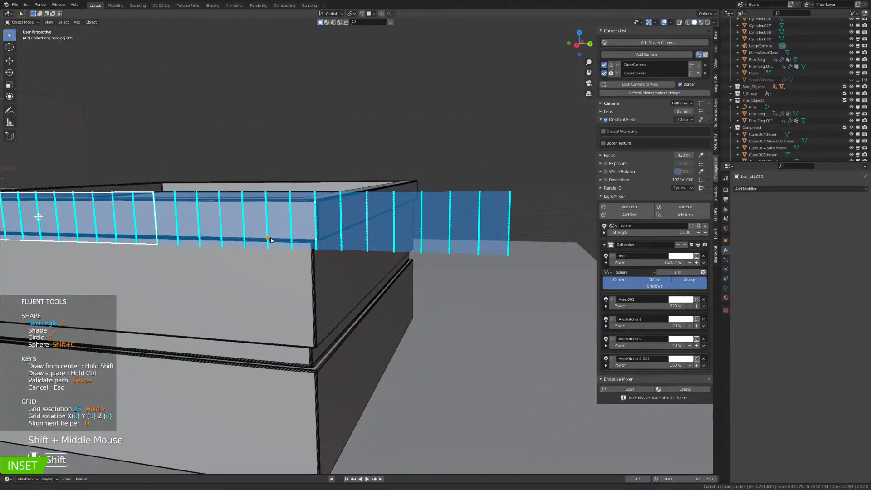
left_click(341, 227, "shift")
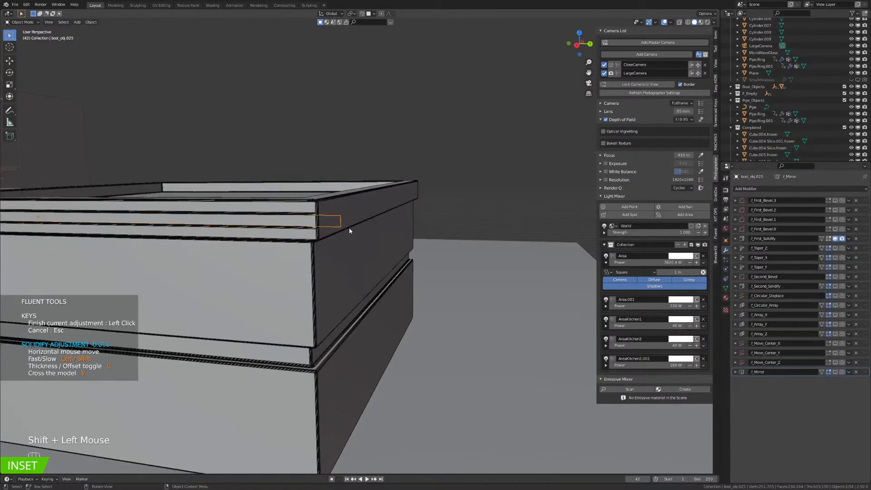
Make the band cutter cross the whole model and inspect the groove at the roof slab's corners.
key("v")
left_click(349, 228)
middle_click_drag(349, 228, 363, 217)
mouse_move(363, 217)
middle_mouse_down("shift")
mouse_move(330, 209)
mouse_move(369, 206)
mouse_move(355, 206)
middle_mouse_up("shift")
scroll(337, 207, "up", 3)
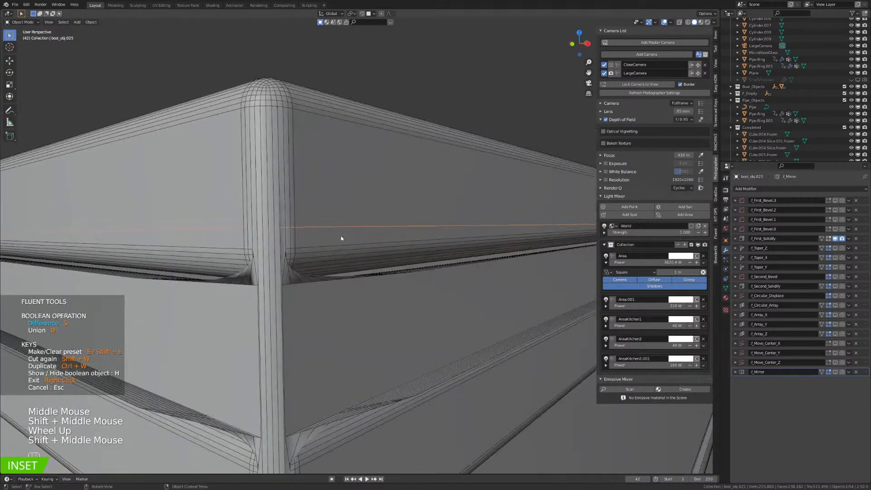
scroll(330, 245, "down", 2)
middle_click_drag(329, 248, 443, 241)
scroll(398, 244, "up", 1)
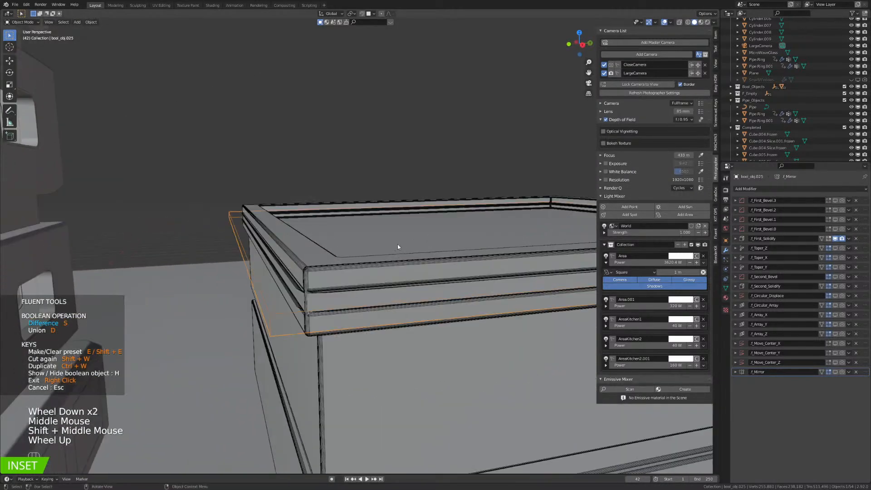
middle_click_drag(339, 268, 322, 232, "shift")
scroll(332, 258, "up", 1)
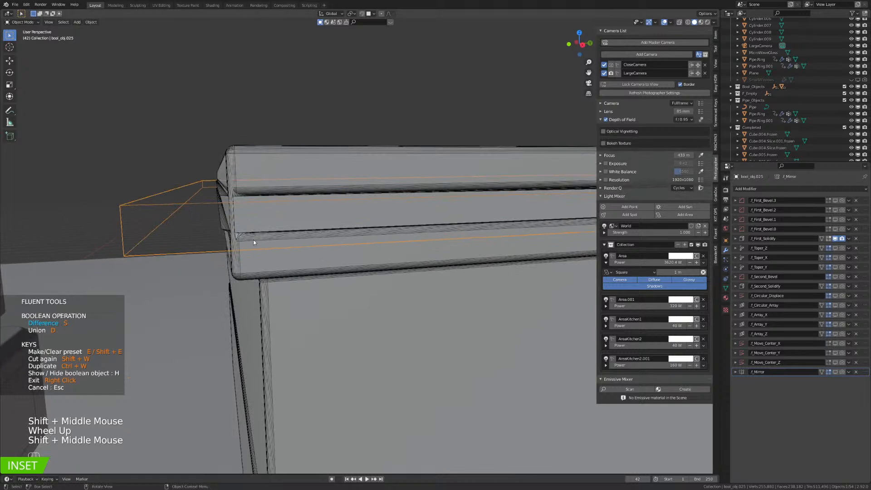
Increase the inset's thickness to deepen the groove around the roof slab, finish the inset and save the file.
left_click(353, 309)
left_click(354, 310)
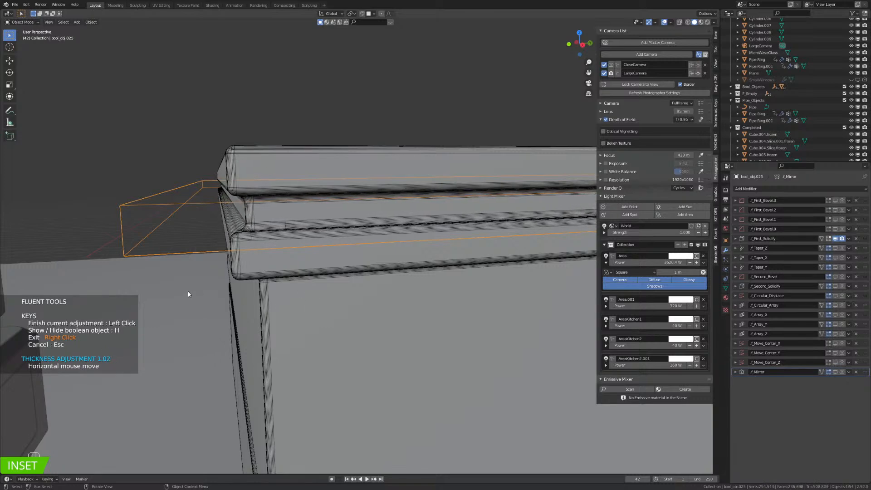
left_click(124, 288)
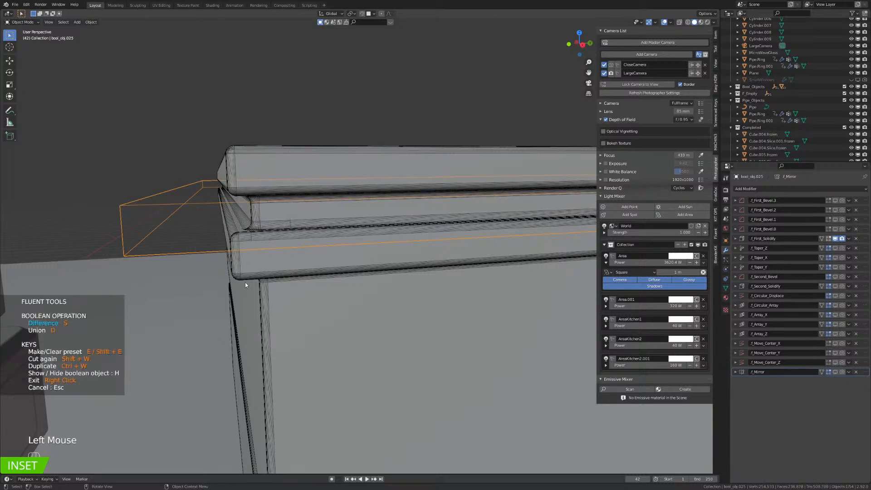
middle_click_drag(245, 285, 272, 256)
scroll(202, 247, "up", 2, "shift")
middle_click_drag(272, 256, 219, 261, "shift")
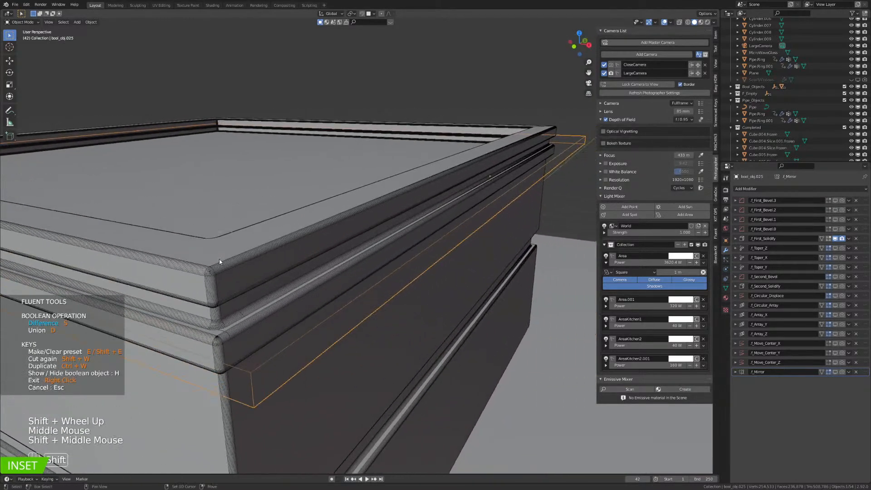
right_click(473, 301)
middle_click_drag(491, 295, 403, 285)
scroll(422, 286, "down", 3)
key("ctrl+s")
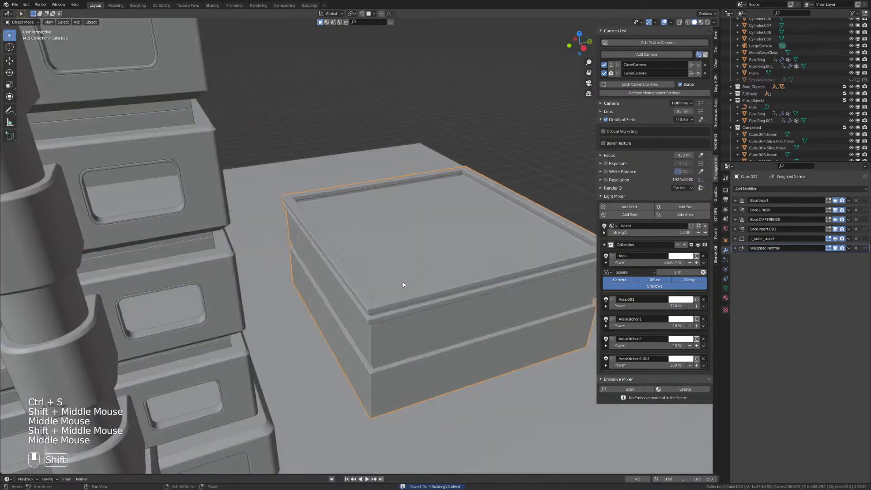
Reduce the Fluent bevel width on the box to make its edges tighter.
scroll(403, 283, "up", 2)
middle_click_drag(351, 282, 399, 239)
scroll(279, 239, "down", 2)
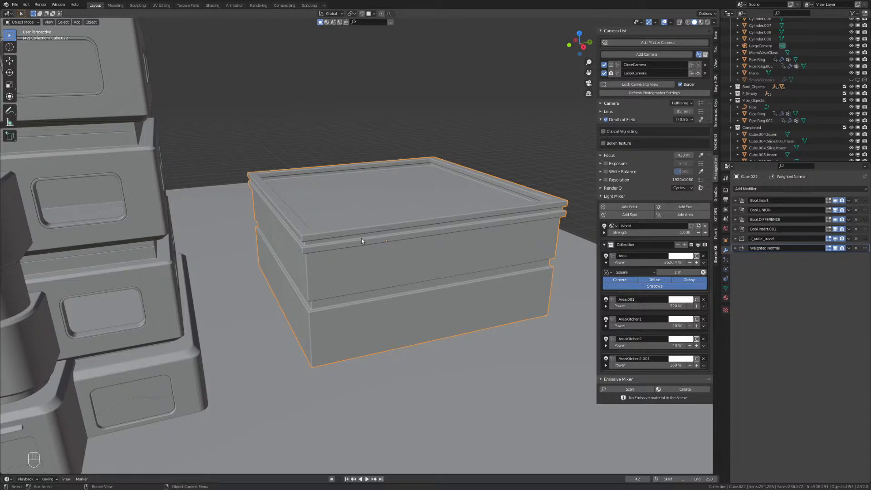
middle_click_drag(362, 241, 341, 251, "shift")
scroll(333, 253, "up", 1)
scroll(333, 253, "up", 1)
scroll(325, 266, "up", 1)
middle_click_drag(362, 186, 451, 116, "shift")
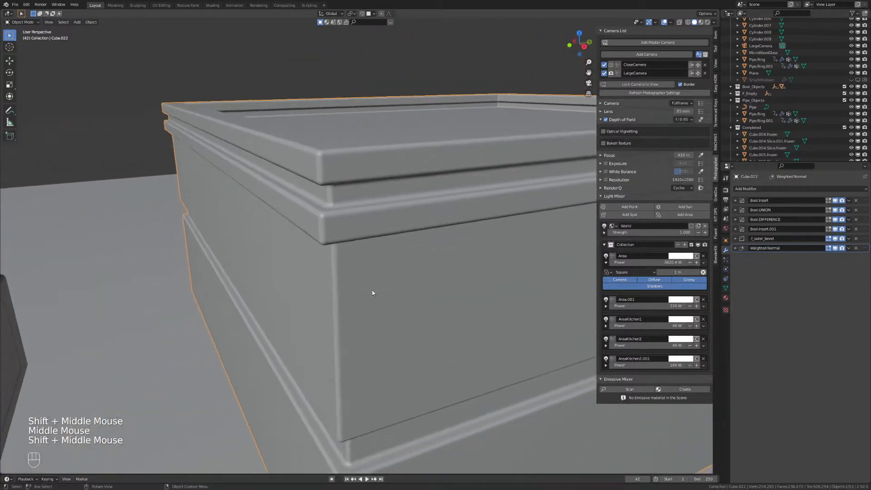
key("alt+f")
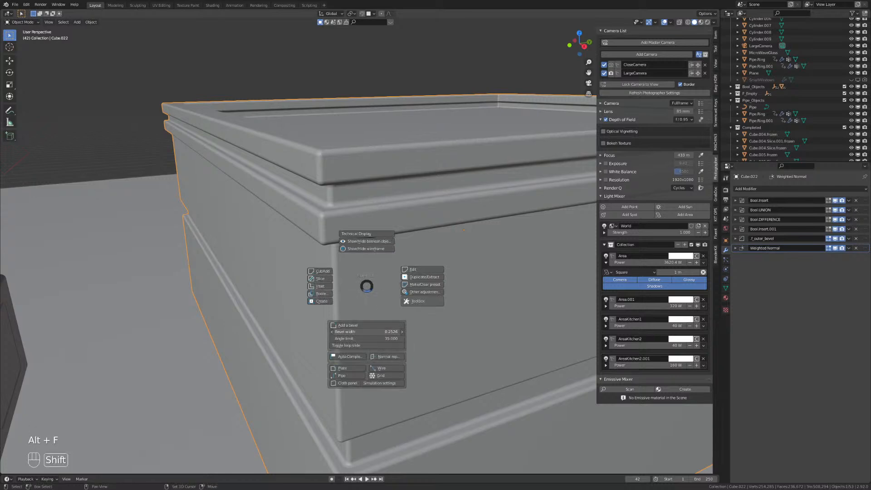
left_click_drag(366, 332, 330, 332, "shift")
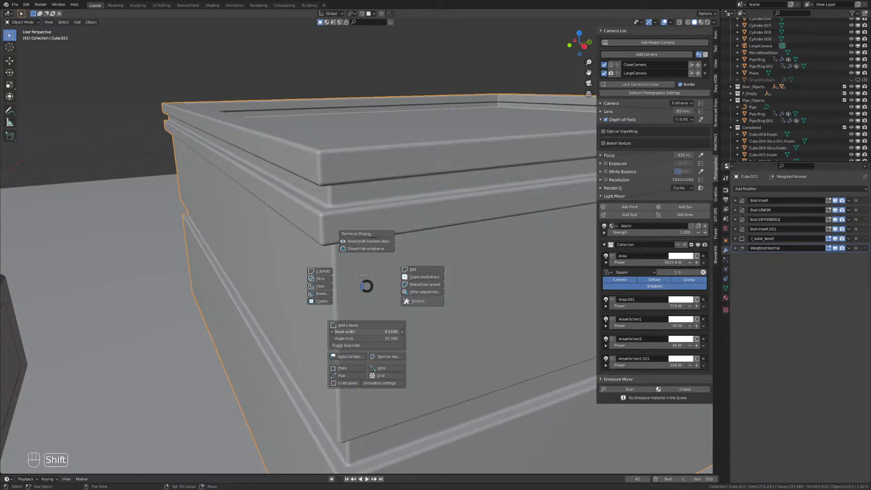
Check the box through LargeCamera and save the file.
scroll(521, 278, "down", 2)
middle_click_drag(521, 278, 353, 285, "shift")
scroll(380, 286, "down", 2)
key("KP_0")
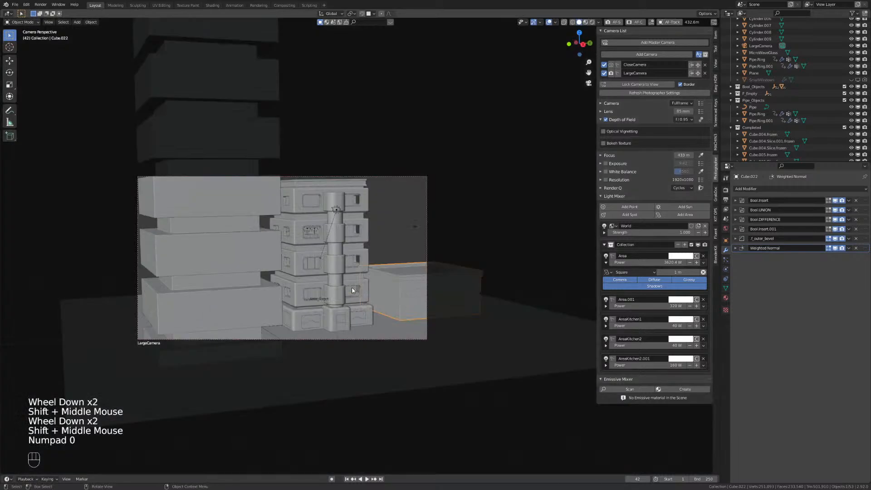
key("ctrl+s")
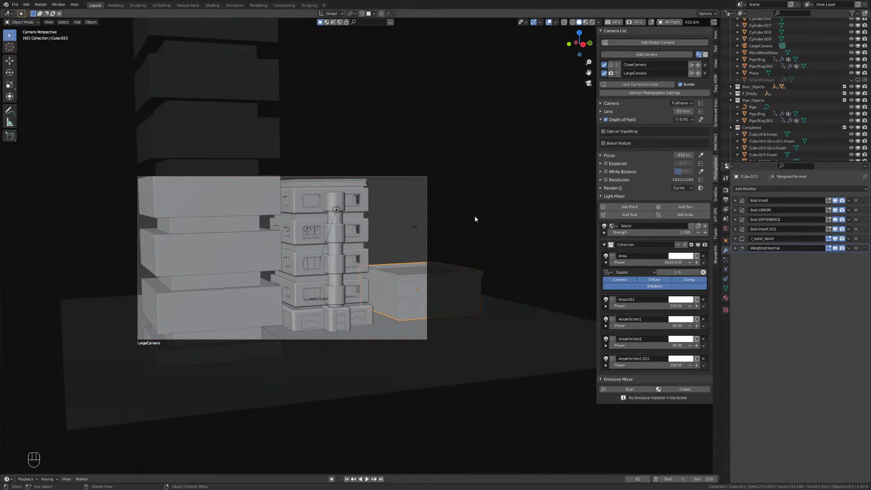
Examine the low box building beside the apartment block from several angles and through LargeCamera.
left_click(419, 262)
middle_click_drag(410, 287, 422, 293)
middle_click_drag(422, 293, 312, 263, "shift")
scroll(318, 263, "up", 1, "shift")
scroll(349, 266, "up", 2)
scroll(393, 256, "up", 2, "shift")
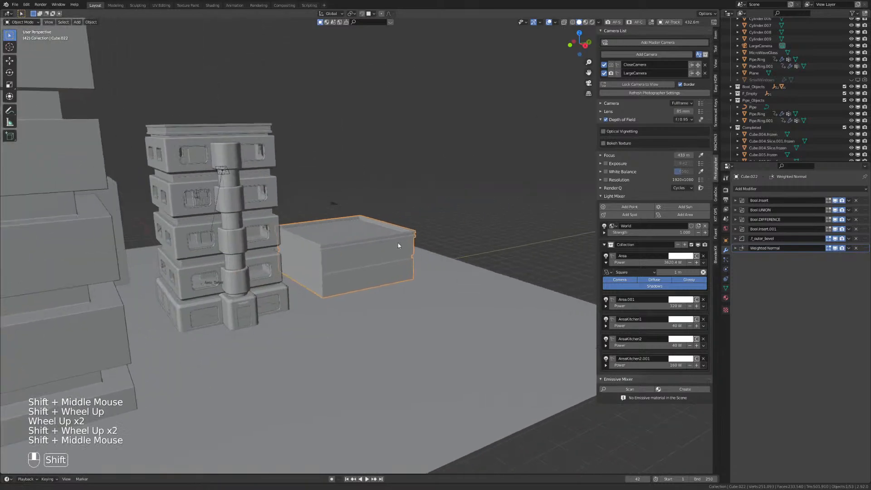
middle_click_drag(398, 243, 315, 254, "shift")
scroll(356, 258, "up", 2)
scroll(358, 268, "up", 1)
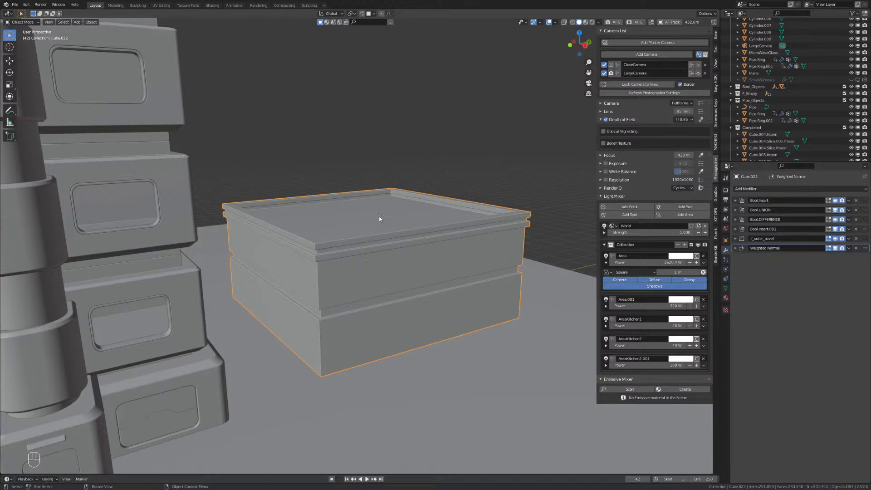
middle_click_drag(394, 262, 379, 302, "shift")
middle_click_drag(379, 302, 363, 335)
middle_click_drag(363, 335, 541, 307, "shift")
scroll(489, 342, "down", 3)
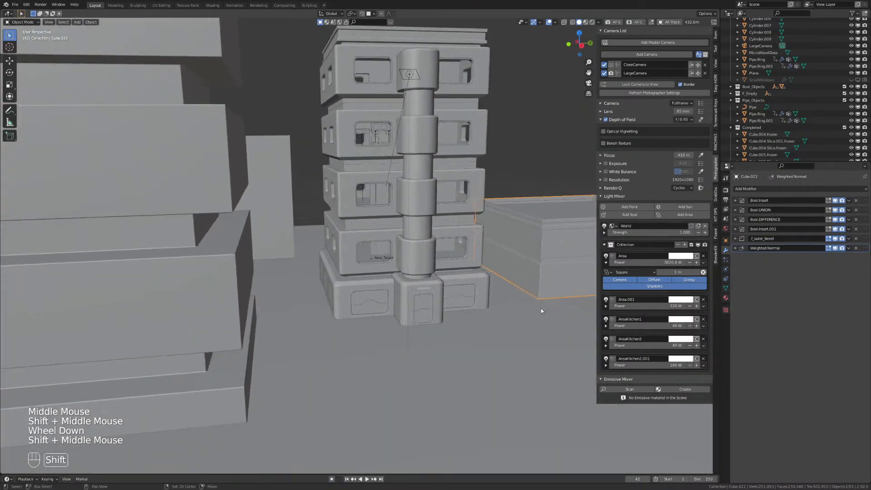
scroll(479, 304, "down", 2)
middle_click_drag(478, 304, 209, 335, "shift")
scroll(410, 257, "up", 3)
scroll(411, 257, "up", 1, "shift")
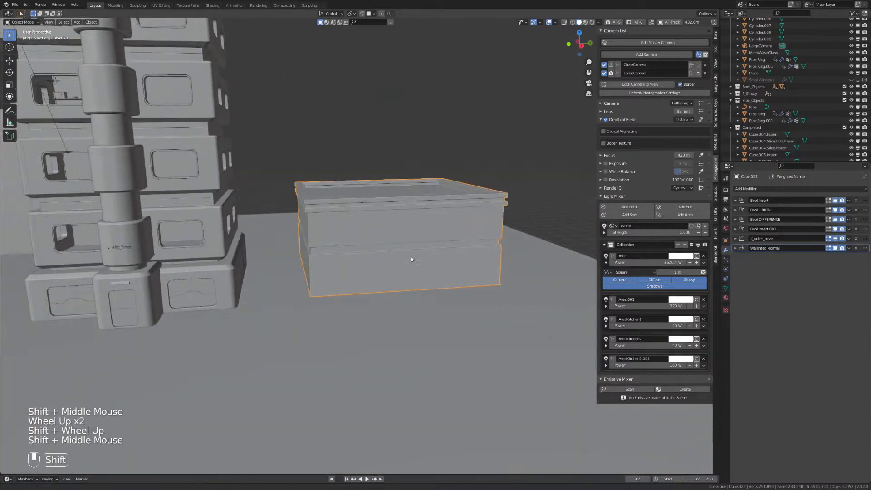
scroll(395, 263, "up", 1)
middle_click_drag(410, 257, 438, 255, "shift")
scroll(341, 290, "up", 1)
scroll(342, 290, "up", 1)
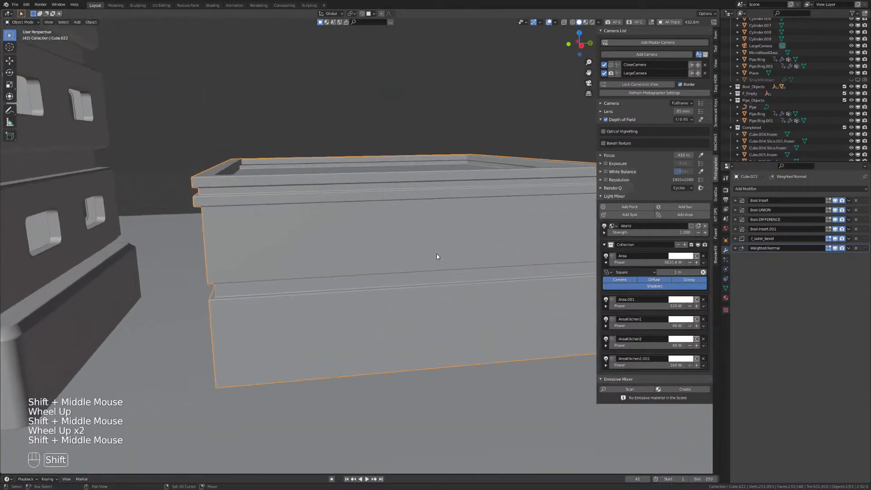
scroll(375, 290, "down", 1)
scroll(375, 288, "down", 2)
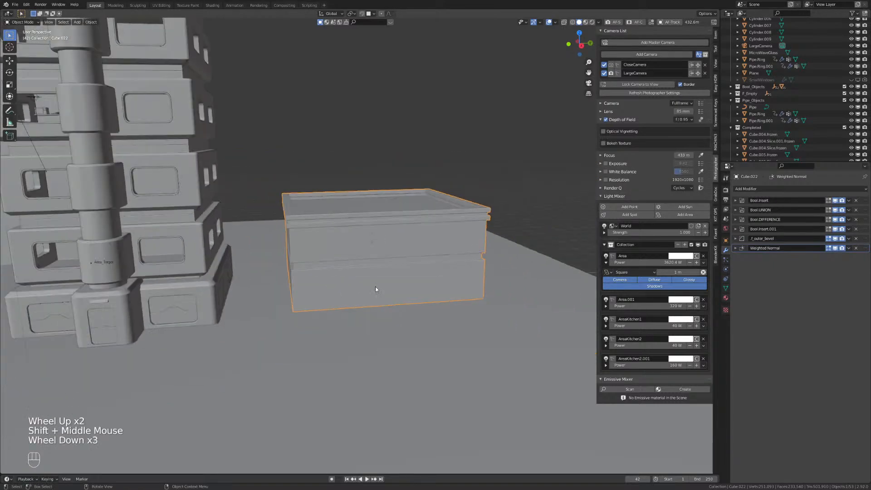
key("KP_0")
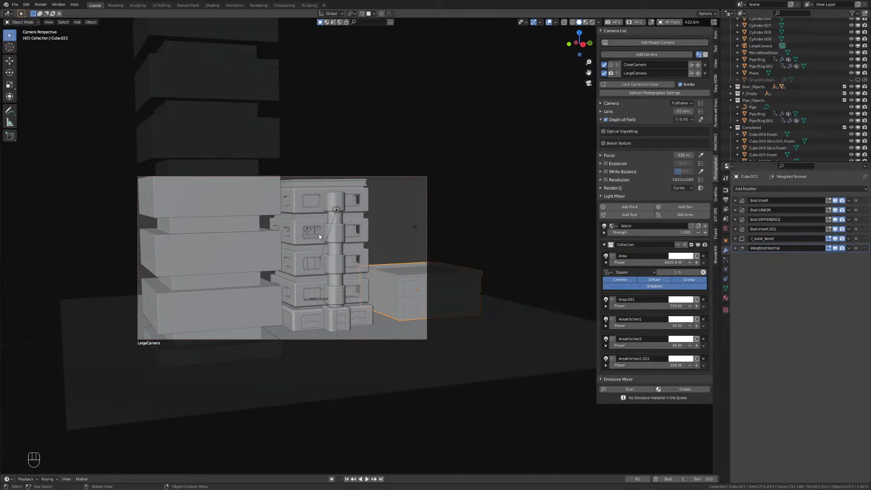
Start a Fluent Cut with a grid on the box's upper storey wall and draw a centred window rectangle.
middle_click_drag(423, 301, 345, 309)
scroll(345, 309, "up", 2)
middle_click_drag(285, 322, 358, 209, "shift")
scroll(390, 268, "up", 2)
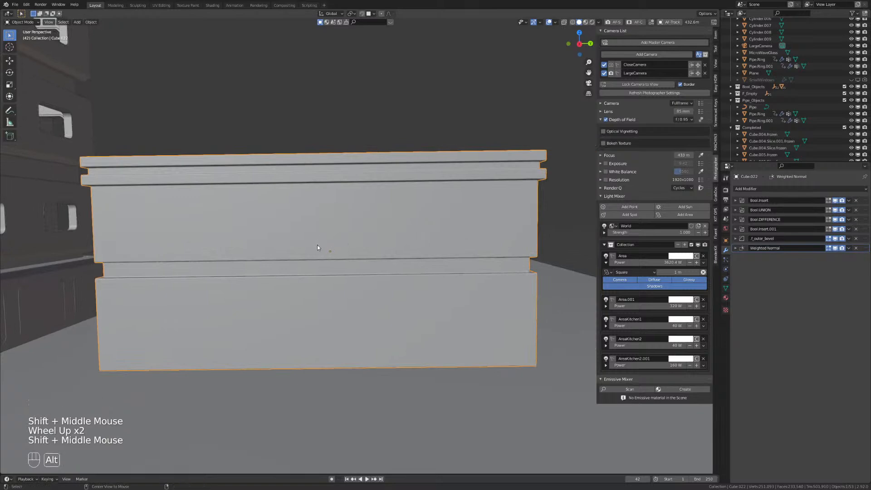
key("alt+f")
left_click(356, 226)
right_click(356, 226)
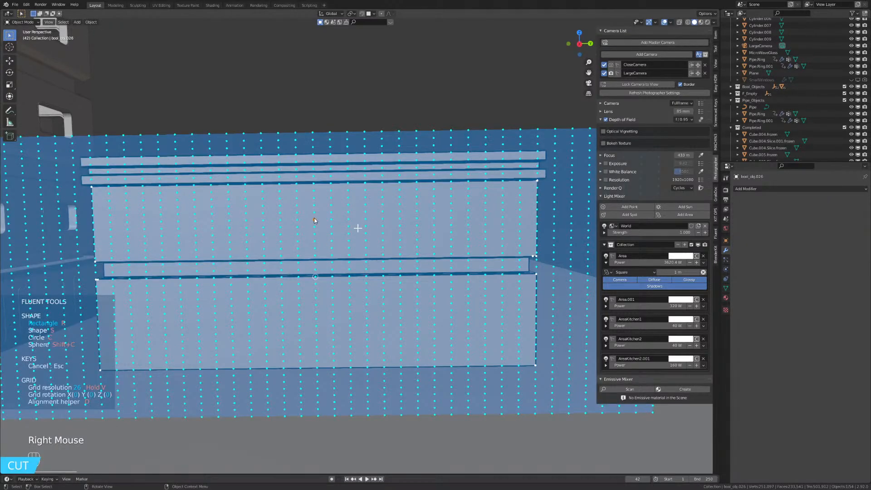
mouse_move(315, 219)
left_mouse_down("shift")
mouse_move(332, 248)
mouse_move(367, 249)
left_mouse_up("shift")
Sink the window rectangle into the upper wall to a shallow depth.
middle_click_drag(317, 235, 264, 245)
scroll(286, 248, "up", 1)
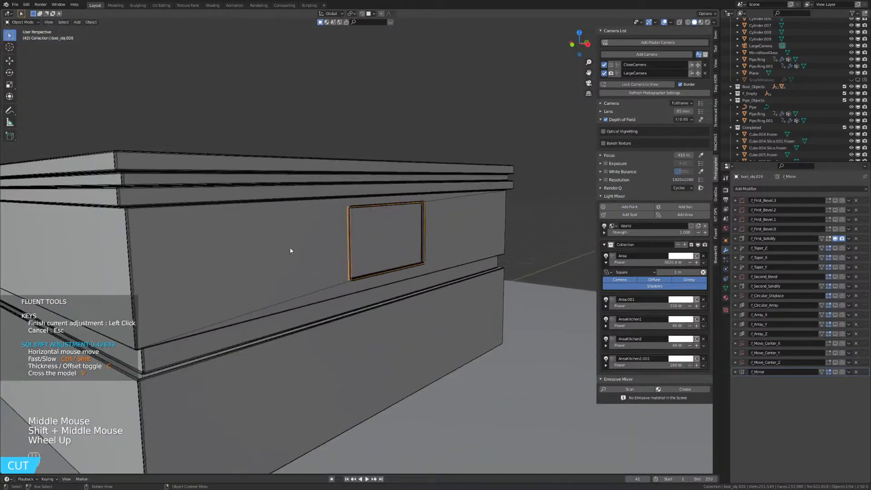
left_click(261, 244)
scroll(410, 268, "up", 2)
mouse_move(401, 255)
middle_mouse_down()
mouse_move(408, 266)
mouse_move(424, 254)
mouse_move(389, 266)
mouse_move(393, 254)
middle_mouse_up()
scroll(424, 254, "down", 3)
Array the window cut along the X axis with a count of 3 and space the copies evenly across the wall.
left_click(363, 278)
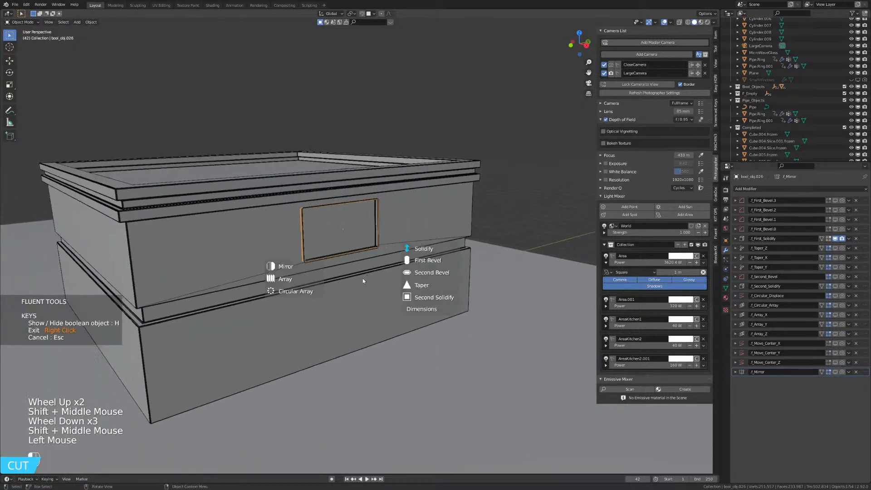
left_click(290, 278)
left_click(385, 222)
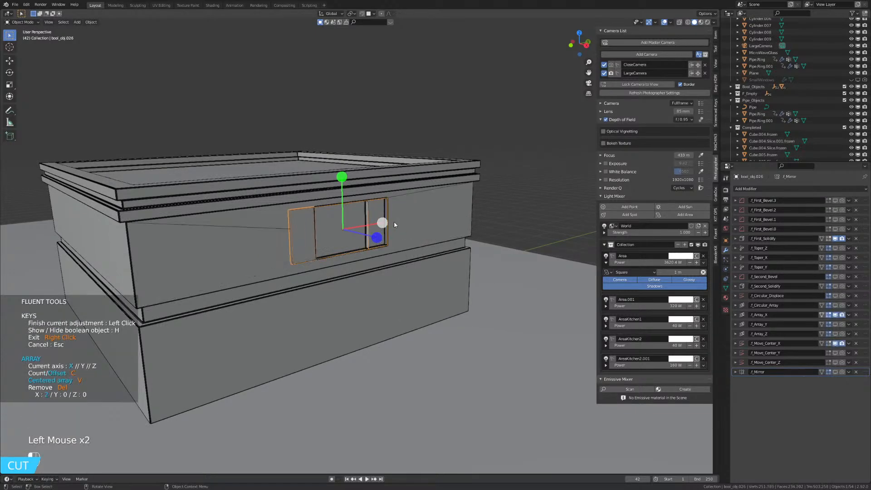
scroll(431, 222, "up", 2)
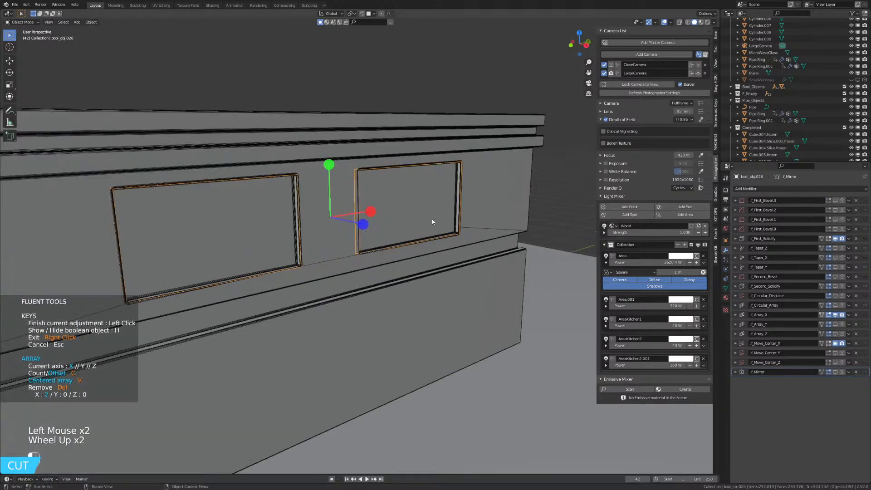
scroll(432, 219, "down", 2)
key("c")
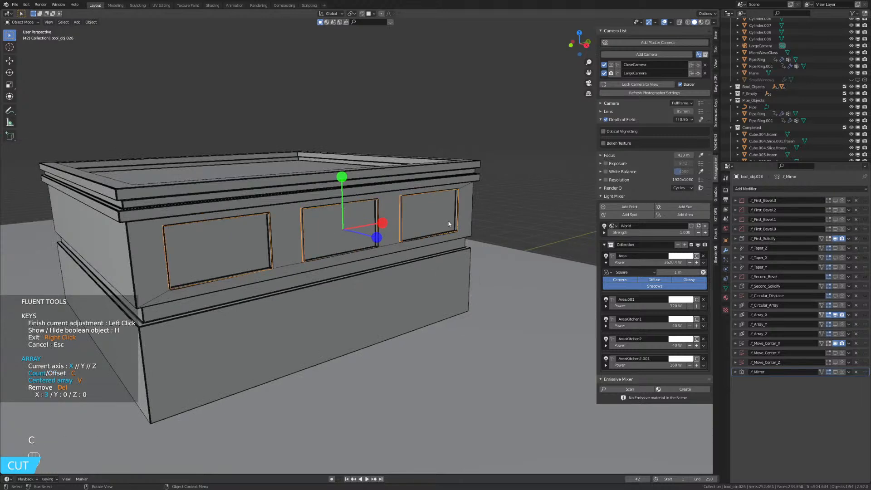
key("c")
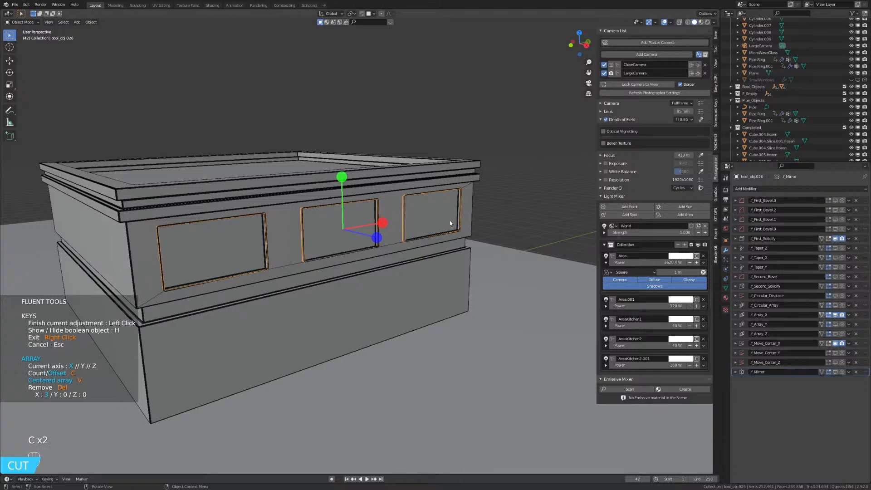
left_click(451, 221)
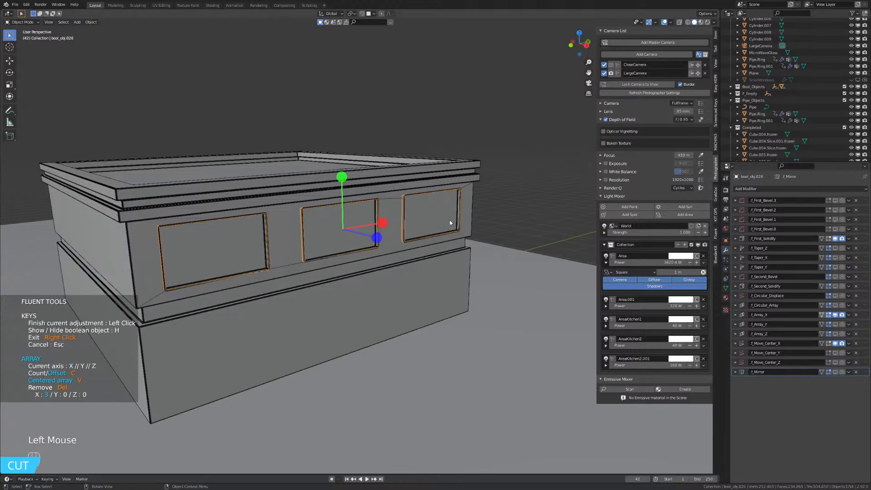
Finish the arrayed window cut on the upper wall and show the scene's boolean objects.
left_click(450, 220)
right_click(450, 219)
middle_click_drag(421, 306, 385, 263)
key("less")
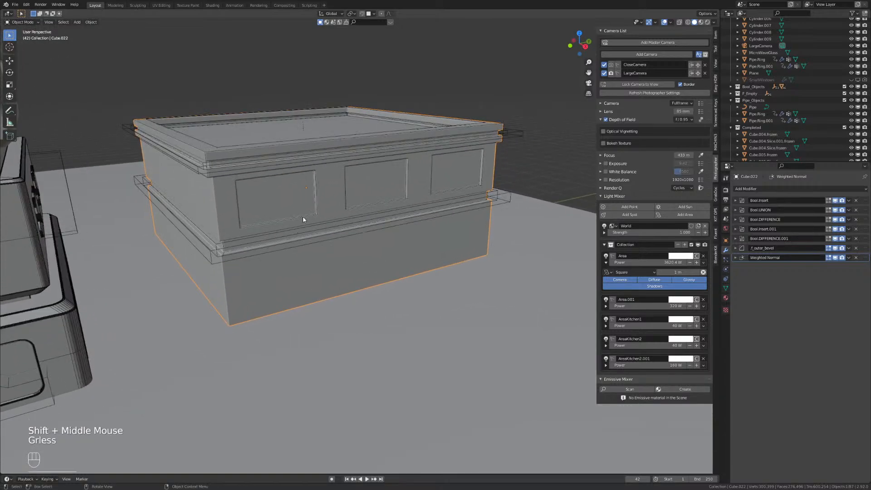
Duplicate the three-window cutter in place and move the copy down the Z axis onto the box's lower storey wall.
left_click(303, 217)
key("shift+d")
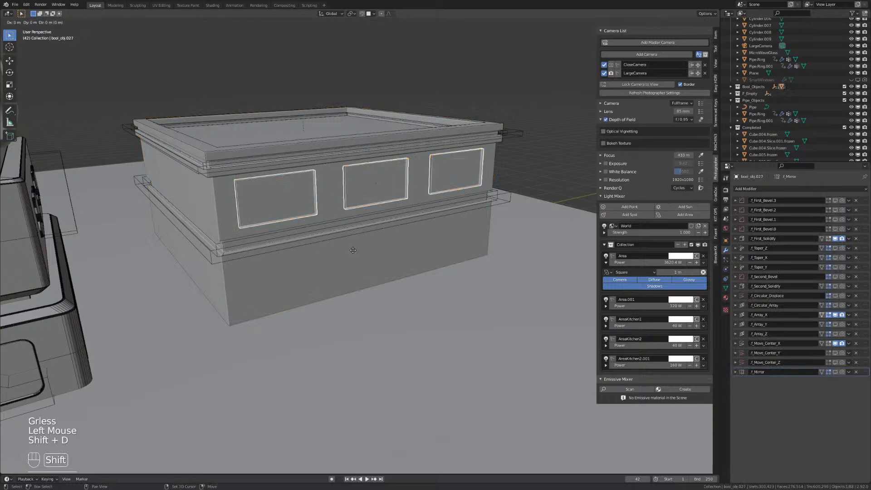
right_click(353, 252)
key("KP_1")
key("KP_3")
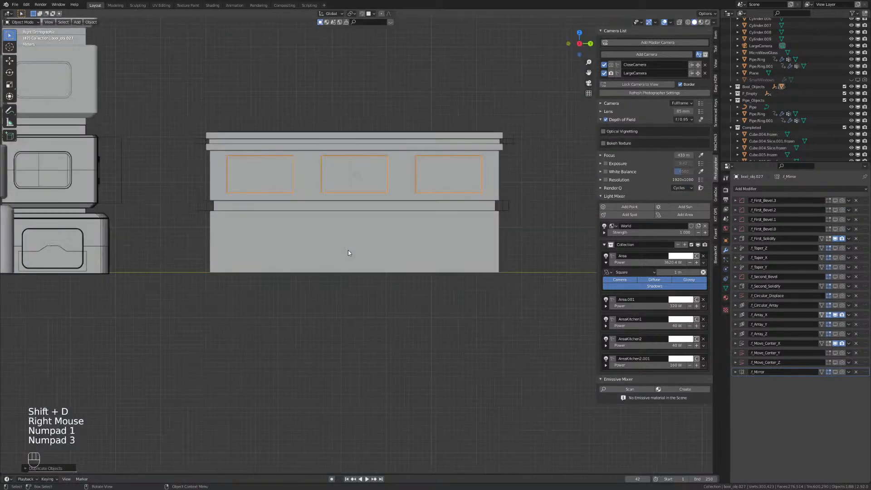
key("g")
key("z")
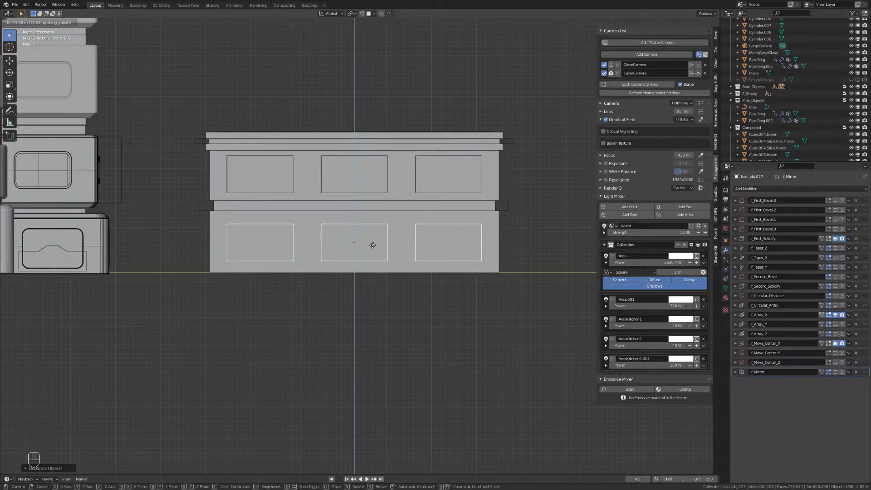
left_click(373, 245)
Cut the duplicated windows into the box building's lower wall with a Fluent boolean set to Difference.
middle_click_drag(376, 243, 397, 249)
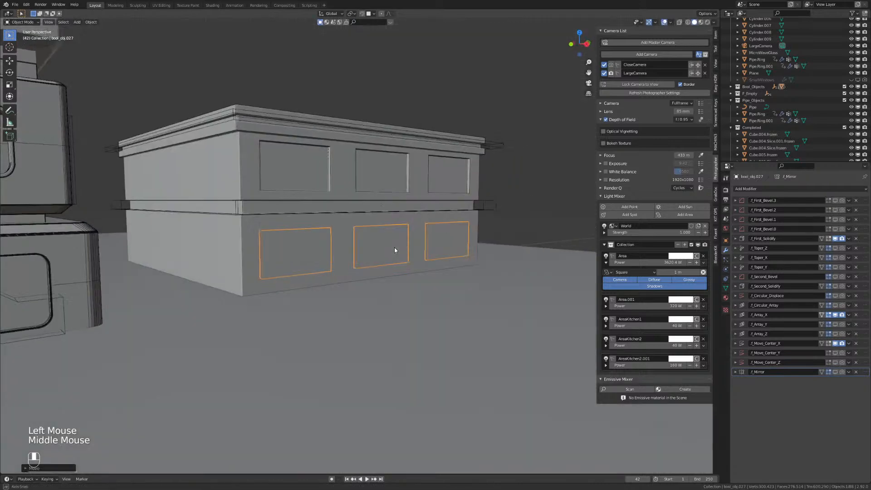
scroll(397, 249, "up", 2)
left_click(357, 248, "shift")
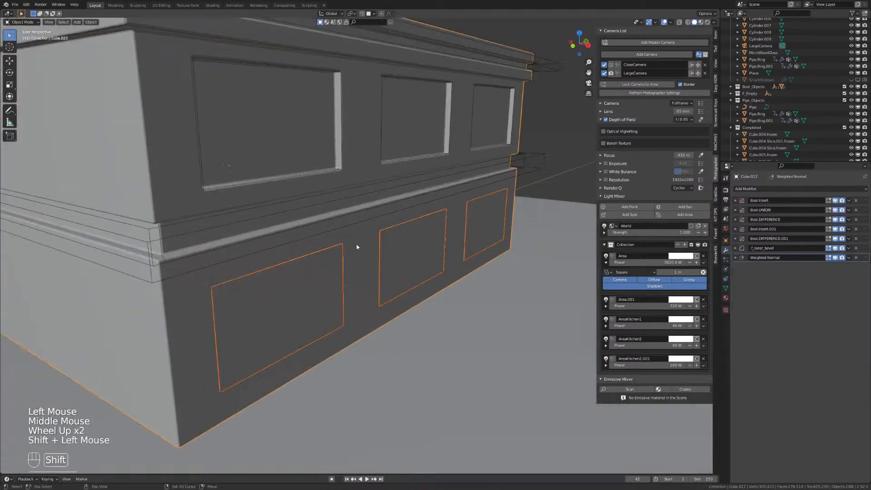
key("alt+f")
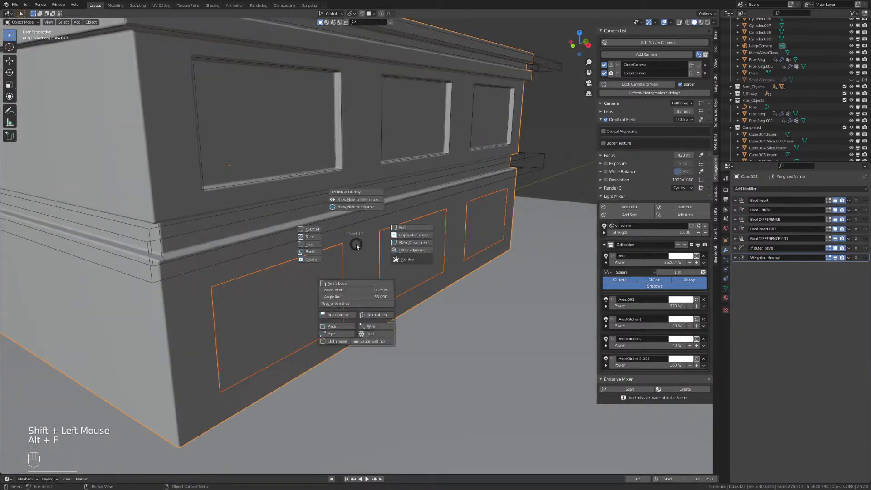
left_click(321, 254)
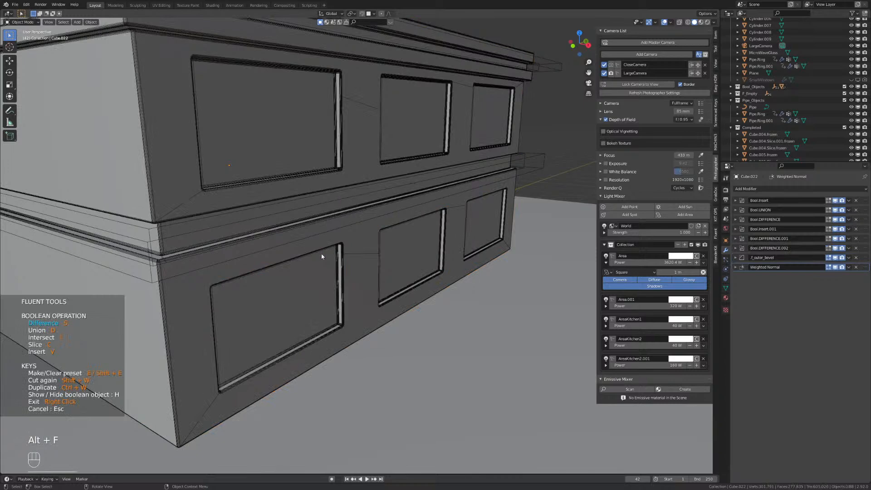
right_click(426, 285)
Examine both rows of recessed windows on the box building up close and through LargeCamera.
middle_click_drag(419, 310, 366, 296)
left_click(326, 290)
scroll(362, 293, "down", 2)
key("KP_0")
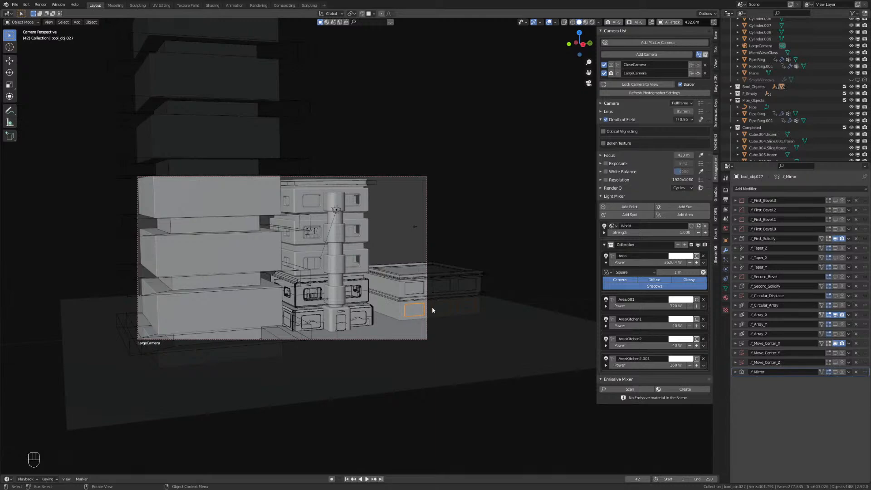
middle_click_drag(448, 311, 342, 333)
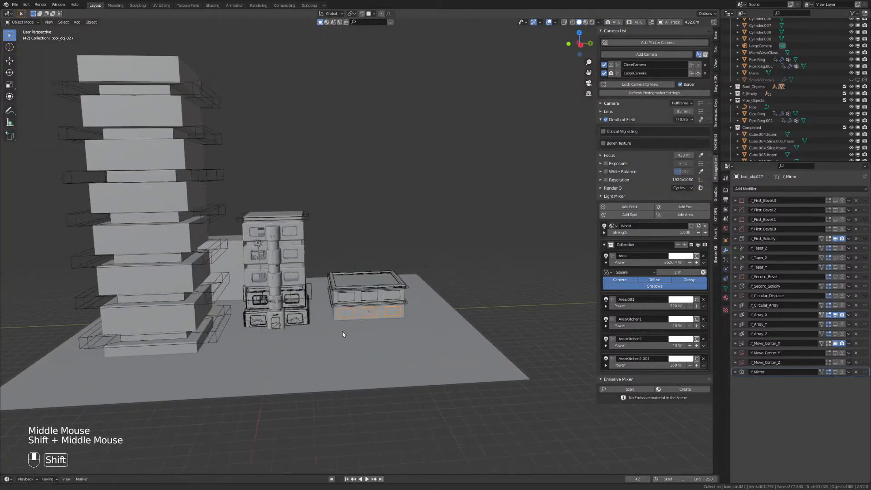
scroll(396, 363, "up", 2)
middle_click_drag(396, 363, 402, 235, "shift")
scroll(402, 235, "up", 2)
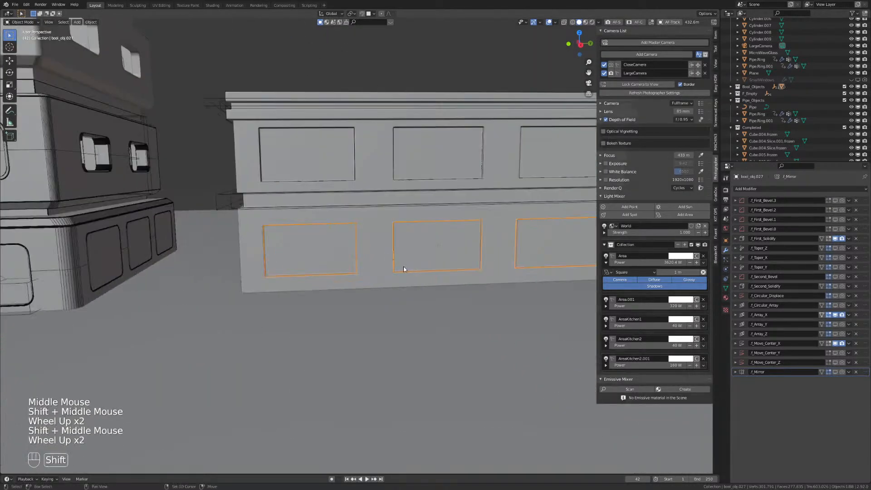
mouse_move(409, 266)
middle_mouse_down("shift")
mouse_move(381, 276)
mouse_move(407, 284)
middle_mouse_up("shift")
key("KP_0")
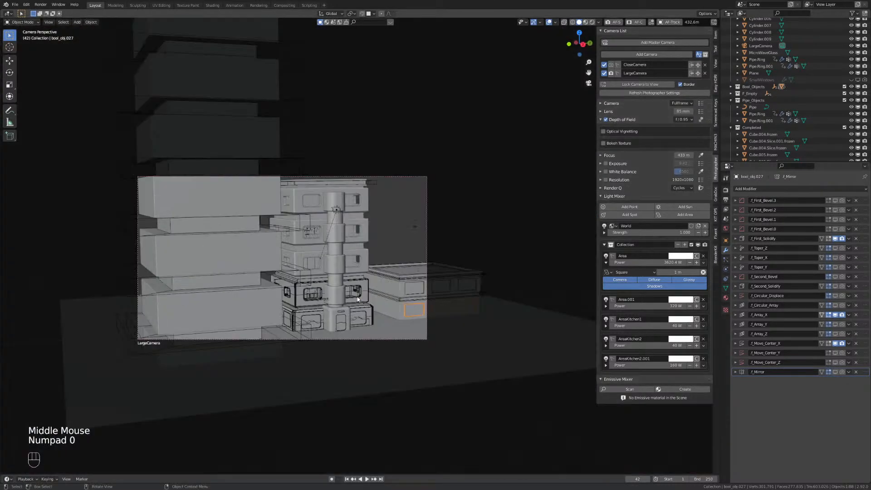
Deselect everything, hide the boolean objects and test-render the LargeCamera view.
left_click(526, 177)
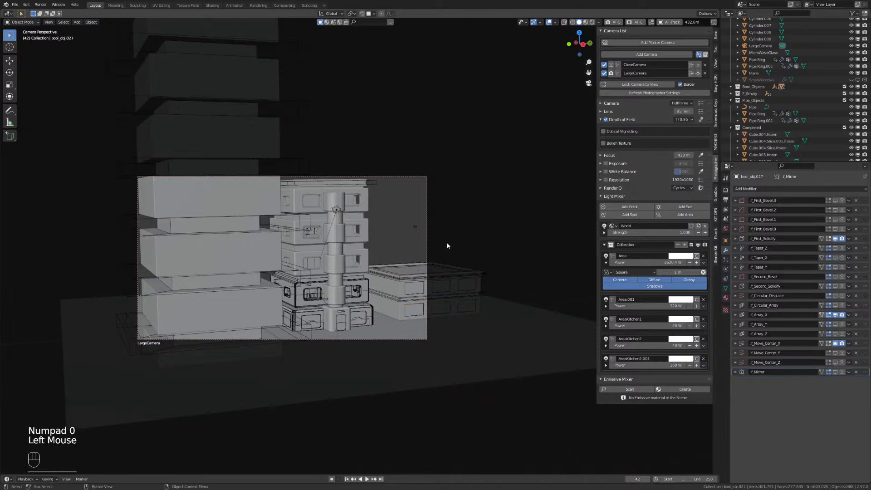
key("less")
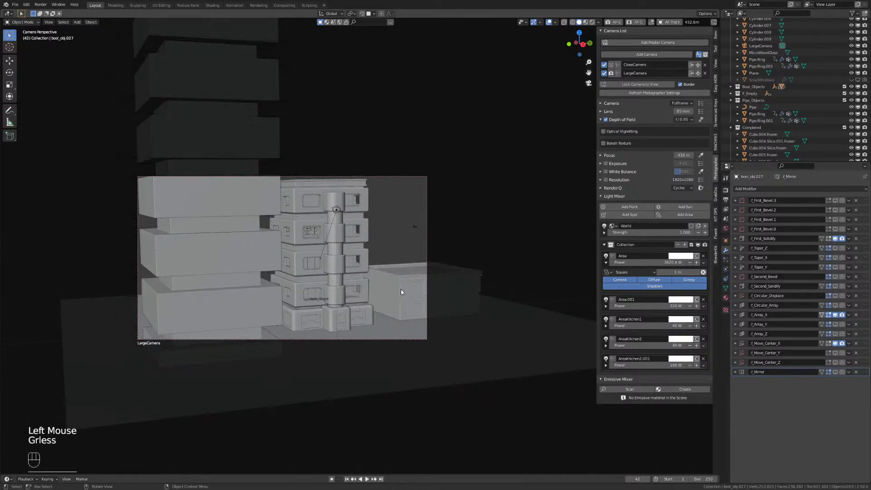
key("F12")
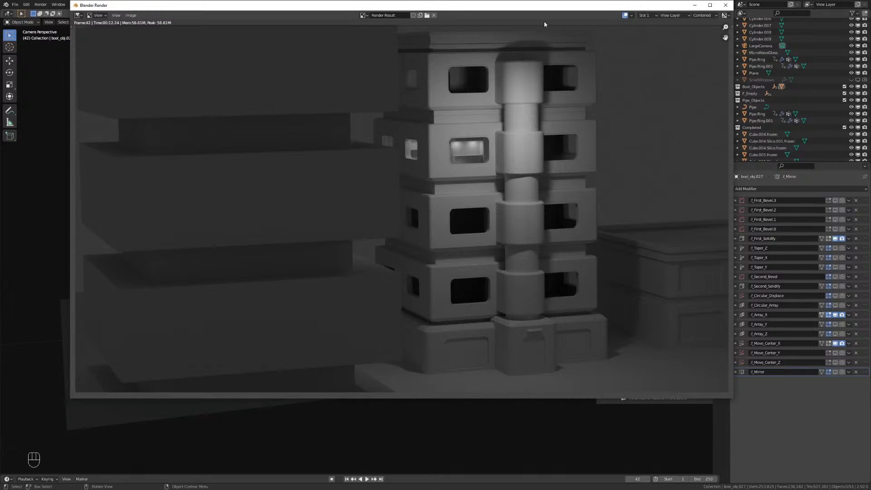
left_click(726, 5)
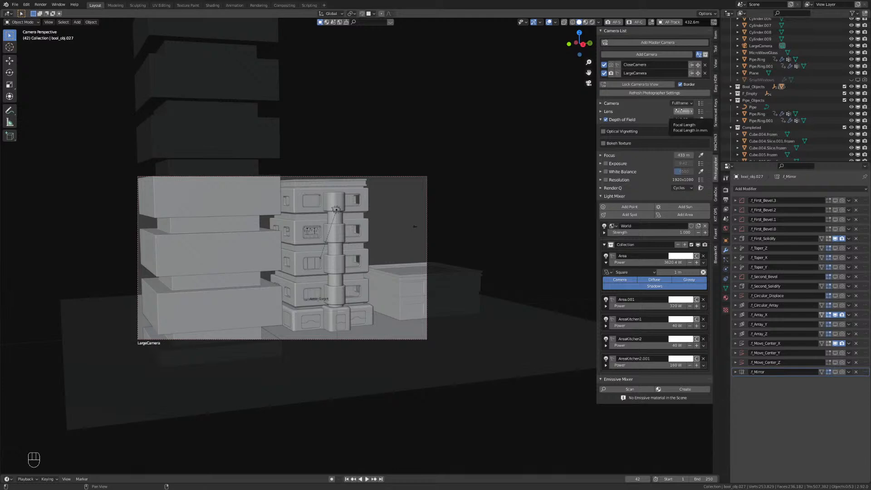
Set the LargeCamera focal length to 135 mm.
left_click(681, 111)
left_click_drag(681, 111, 673, 112)
left_click(687, 119)
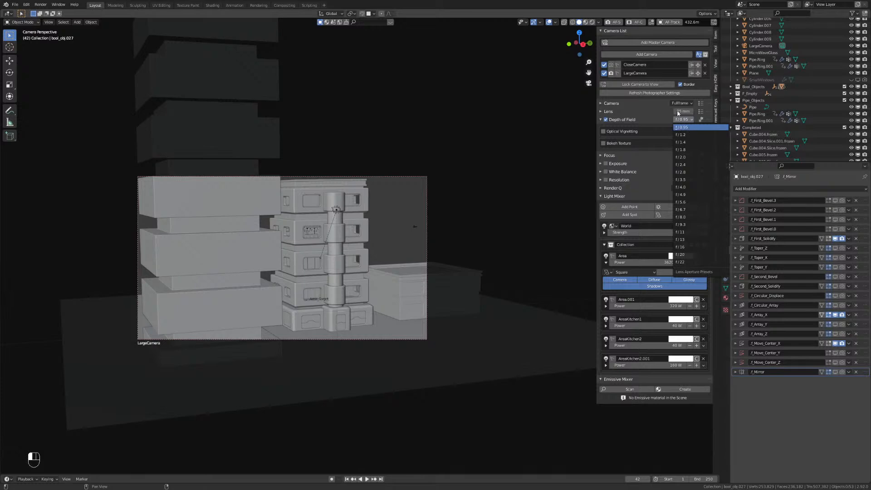
left_click(680, 112)
left_click(679, 112)
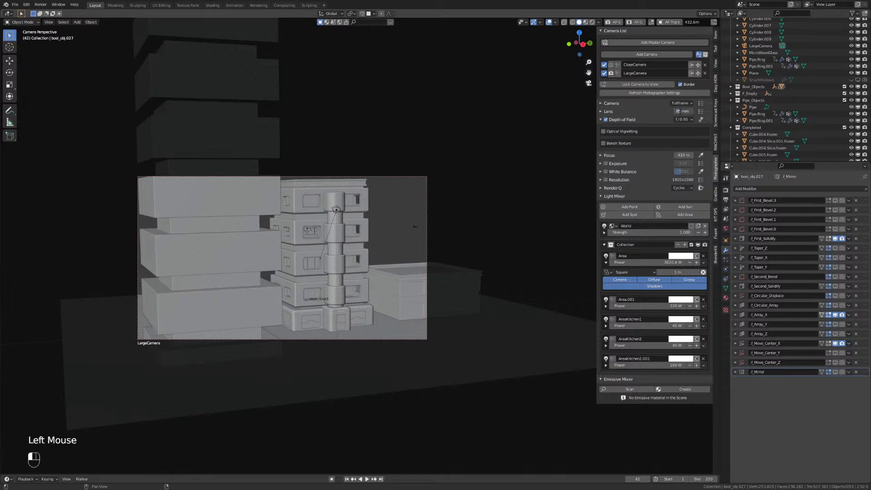
key("BackSpace")
type("13")
left_click(690, 144)
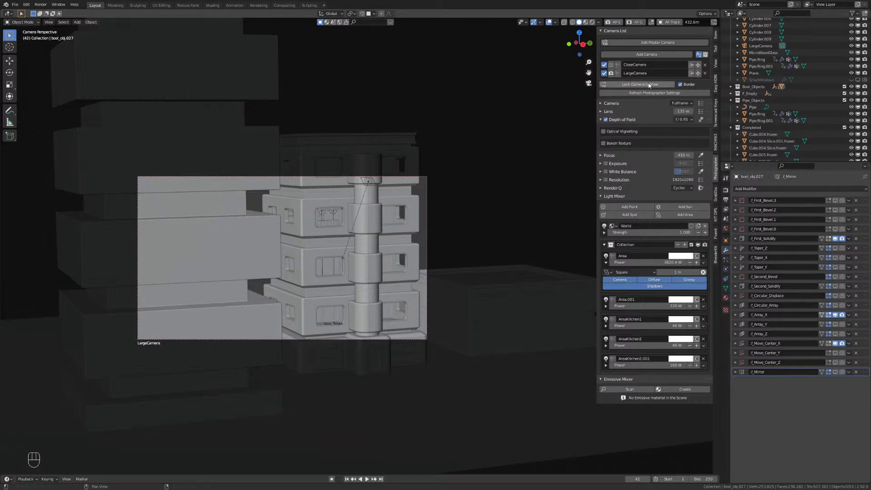
Lock the camera to the view, pull it back to reframe the buildings and test-render the shot.
left_click(628, 85)
scroll(308, 209, "down", 1)
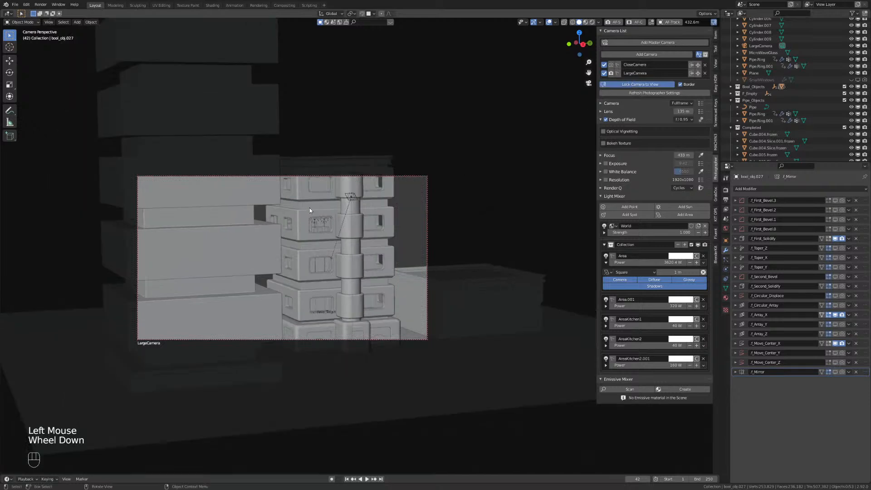
scroll(331, 204, "down", 1)
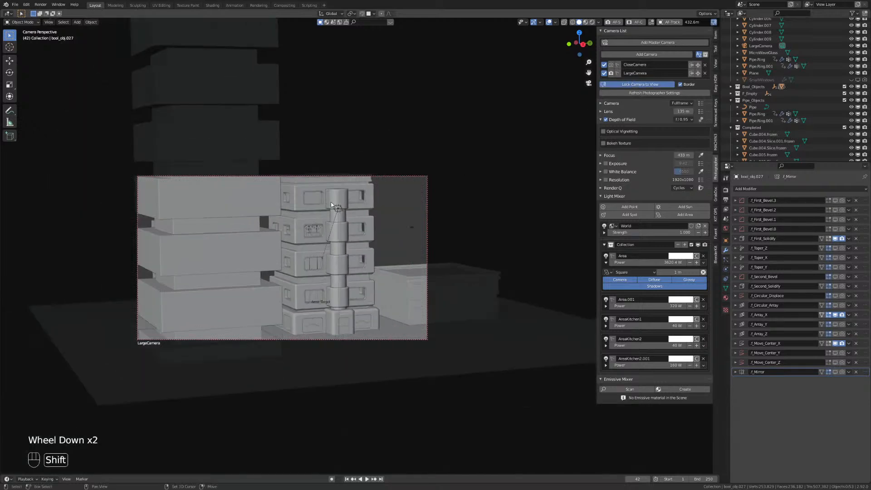
middle_click_drag(334, 206, 331, 216, "shift")
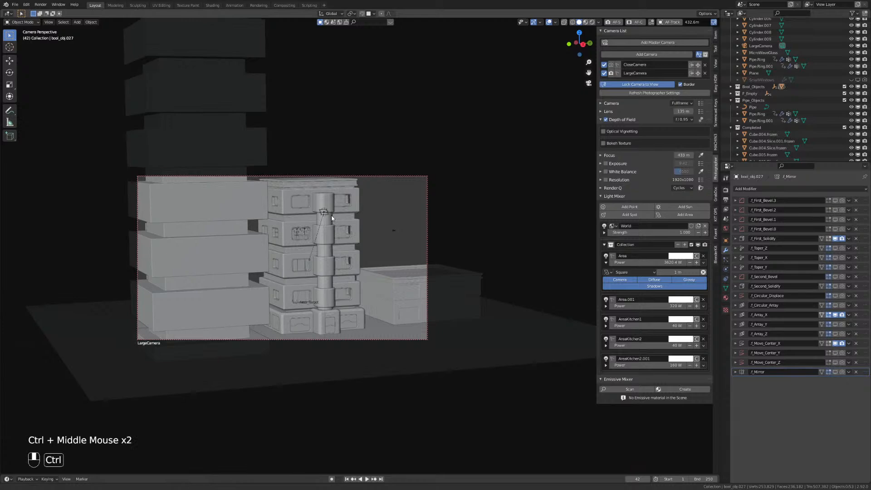
key("F12")
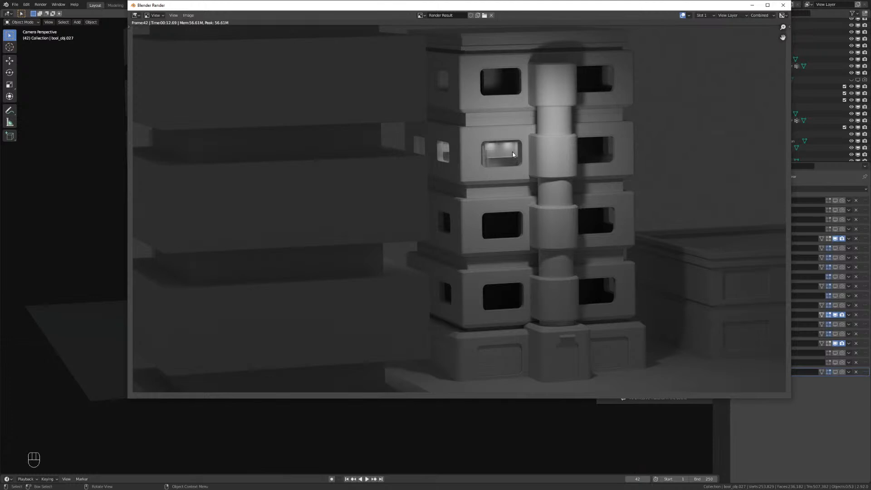
left_click(781, 6)
Try orbiting LargeCamera to a higher angle, undo the last change and swing the camera back low toward the facades.
middle_click_drag(395, 253, 363, 266)
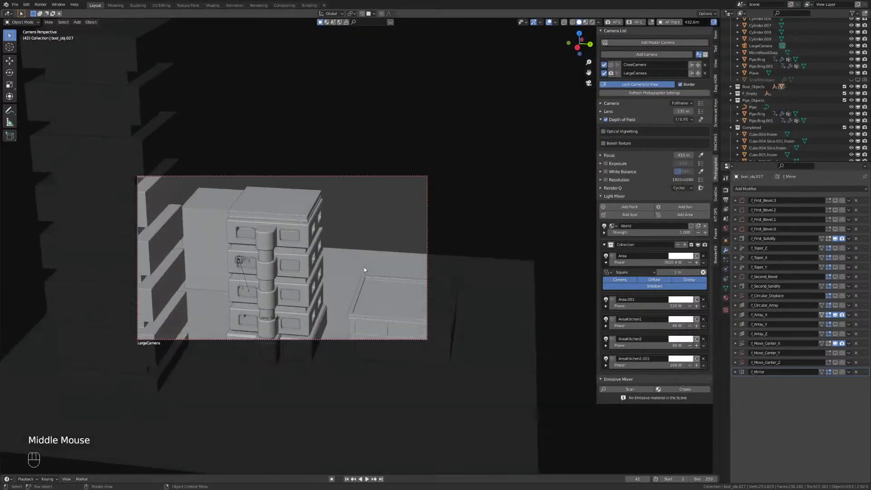
key("ctrl+z")
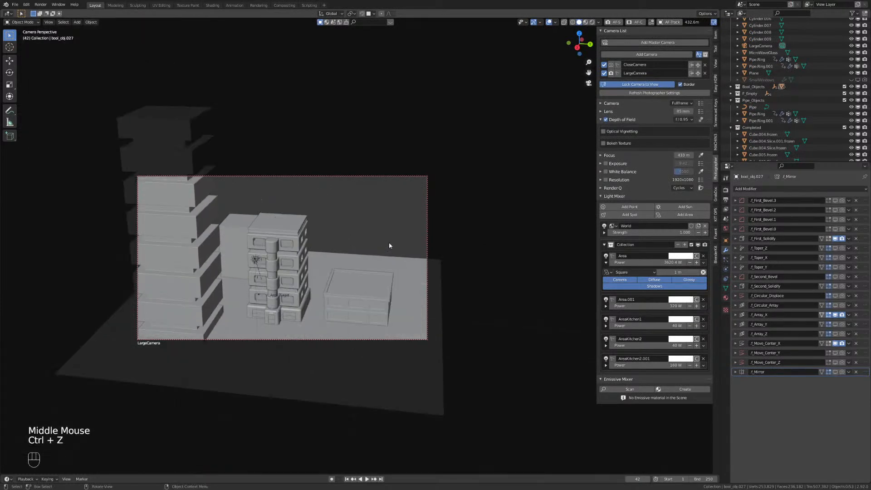
middle_click_drag(398, 236, 425, 223)
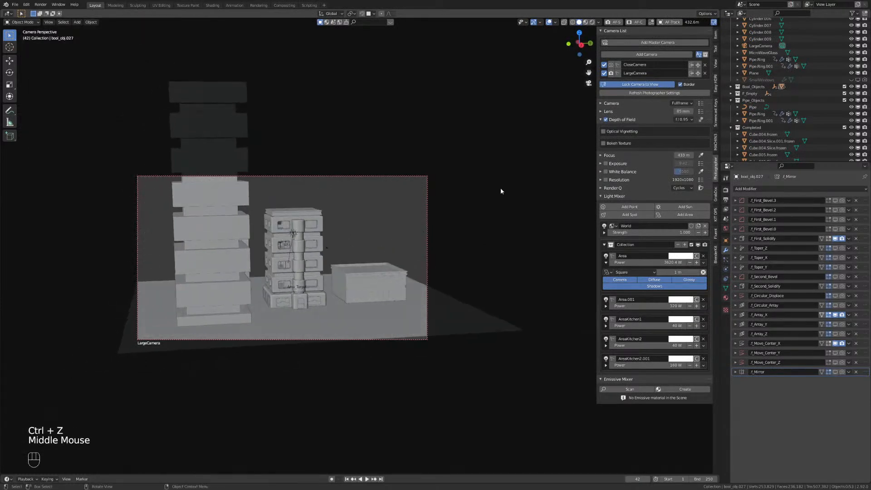
Set the LargeCamera focal length to 135 mm and orbit the camera to frame the tower, apartment block and box building.
left_click(684, 112)
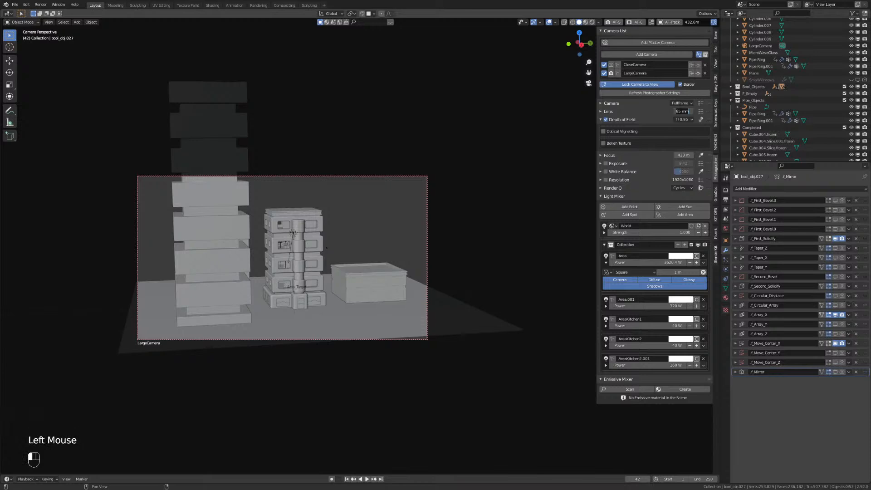
left_click_drag(681, 112, 676, 111)
type("135")
key("Return")
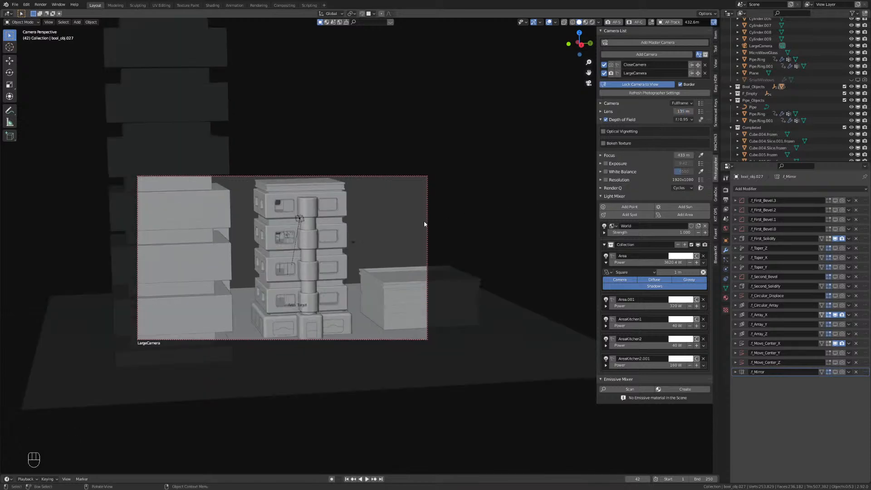
mouse_move(390, 230)
middle_mouse_down()
mouse_move(378, 225)
mouse_move(386, 229)
middle_mouse_up()
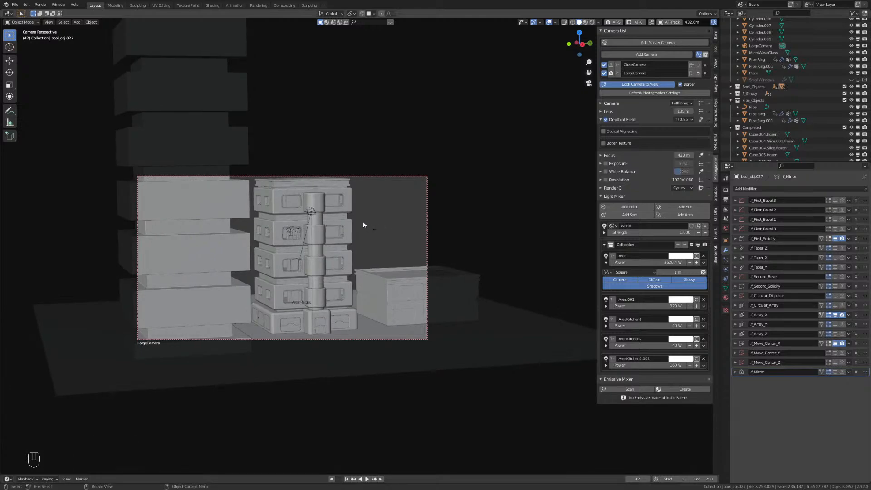
Test-render the reframed LargeCamera shot and close the render.
key("F12")
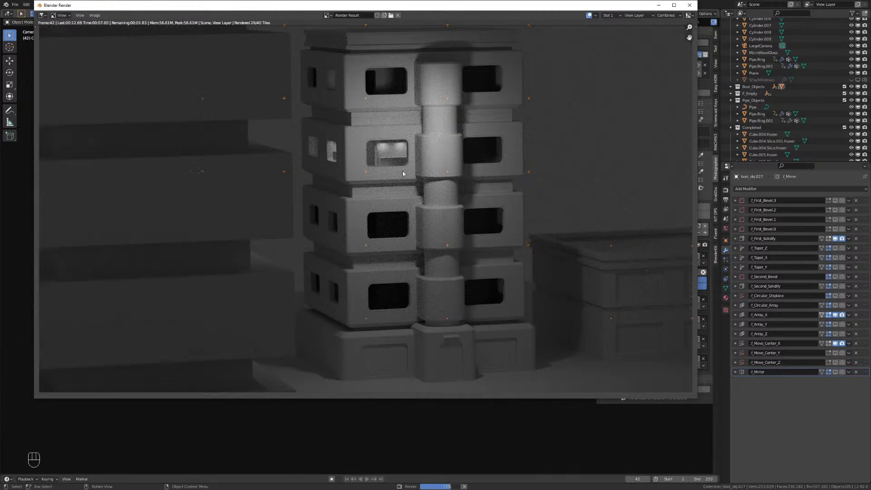
left_click(690, 5)
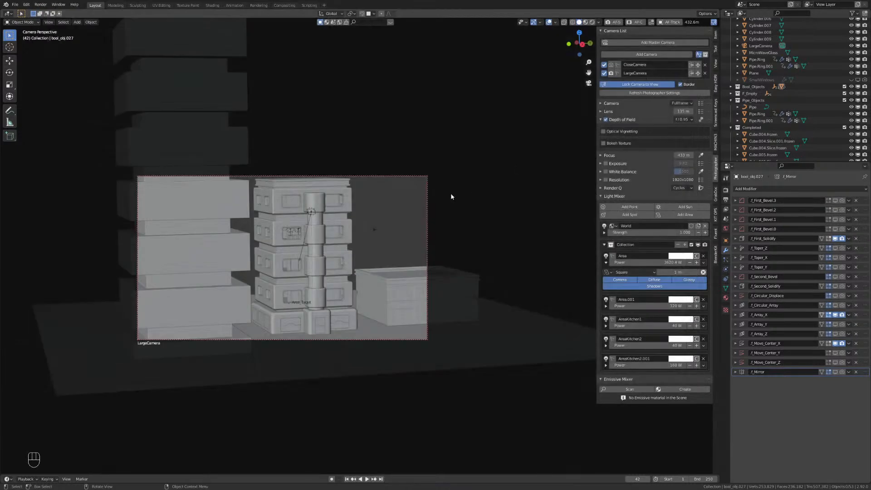
Shift LargeCamera slightly so the buildings sit lower in frame, and unlock the camera from the view.
middle_click_drag(387, 232, 386, 236, "shift")
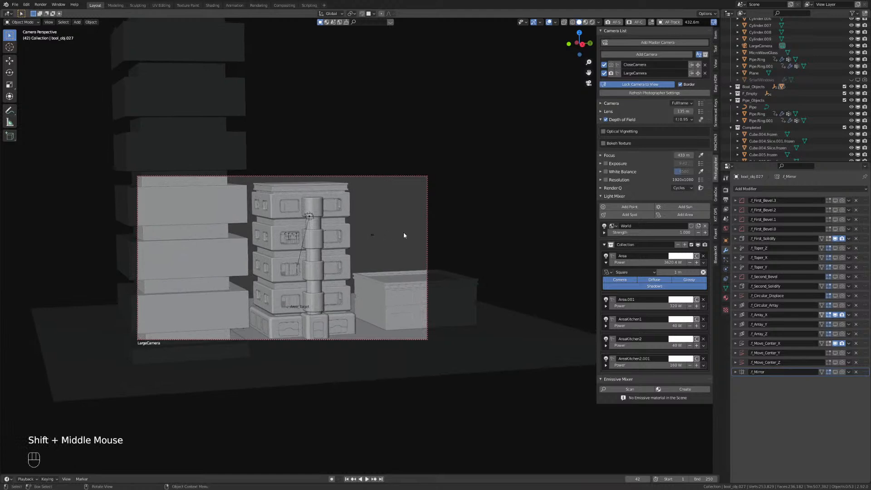
key("shift")
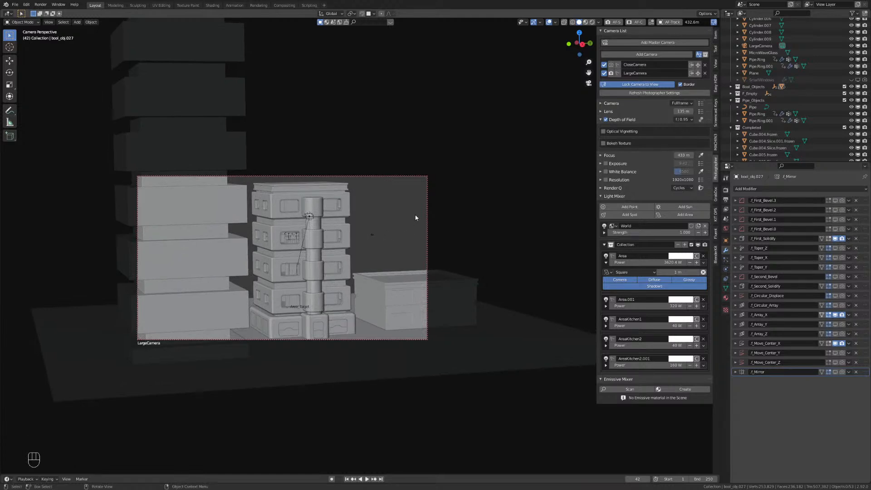
left_click(647, 86)
Look over the whole scene from outside the camera, save the file and return to the LargeCamera view.
mouse_move(369, 235)
middle_mouse_down()
mouse_move(298, 243)
mouse_move(368, 222)
middle_mouse_up()
scroll(298, 243, "up", 3)
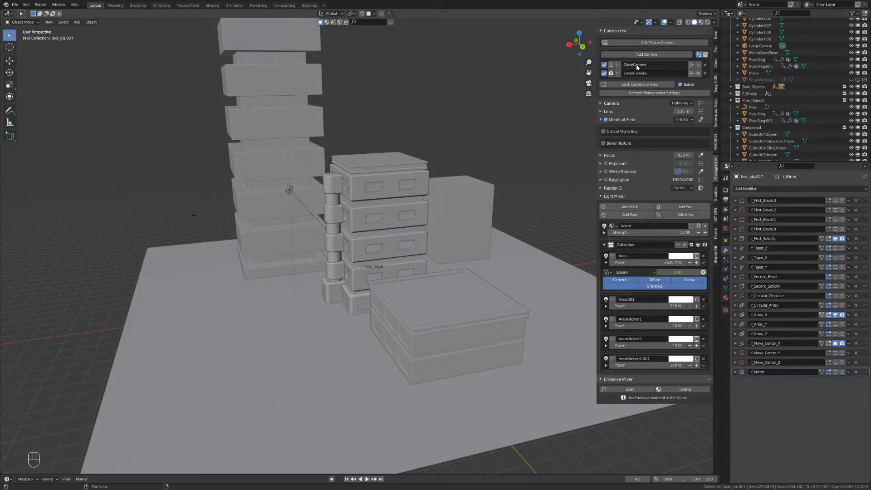
right_click(649, 65)
middle_click_drag(281, 271, 314, 267)
key("ctrl+s")
scroll(310, 265, "up", 2, "shift")
key("KP_0")
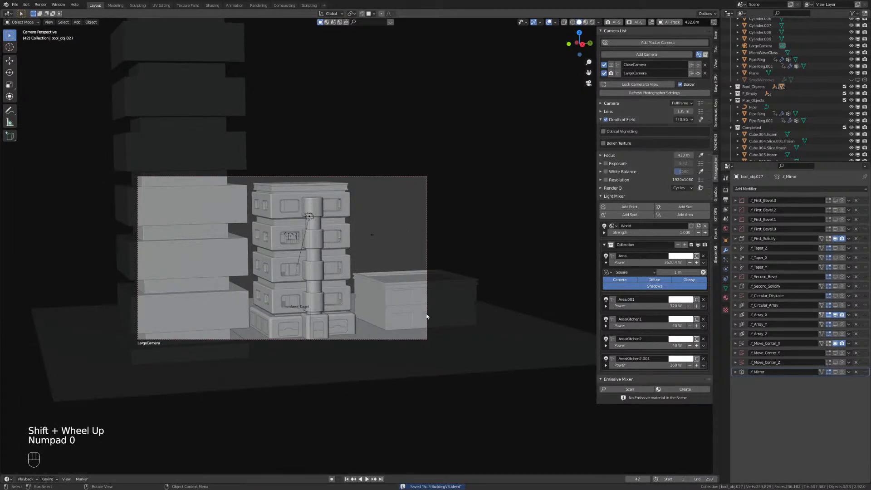
Move the low box building about 4.4 m in negative Y, closer to the apartment block, and deselect it.
left_click(384, 294)
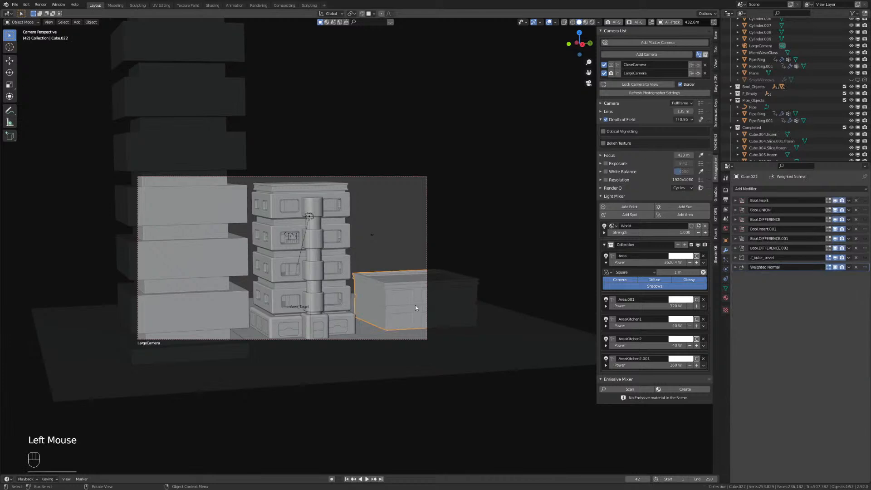
key("g")
key("y")
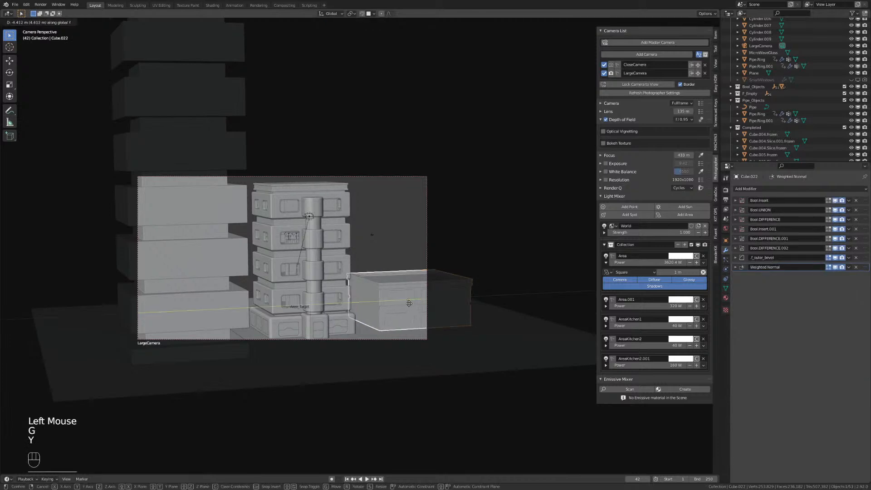
left_click(408, 304)
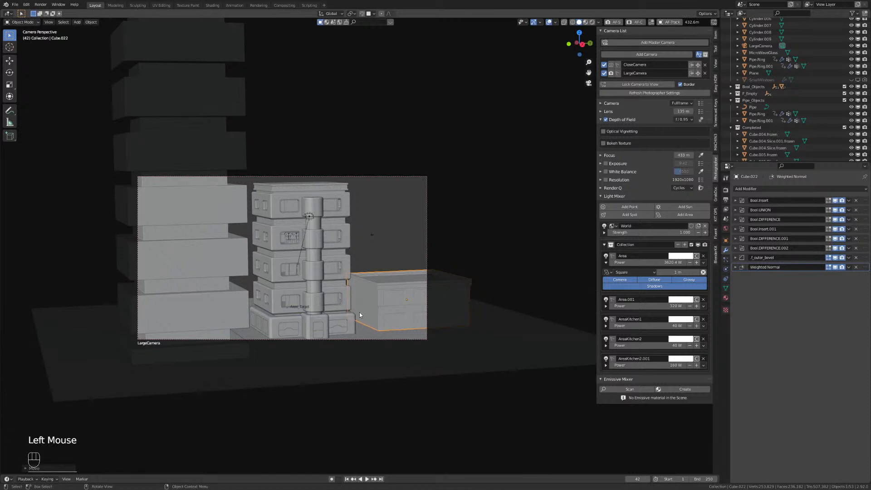
left_click(392, 226)
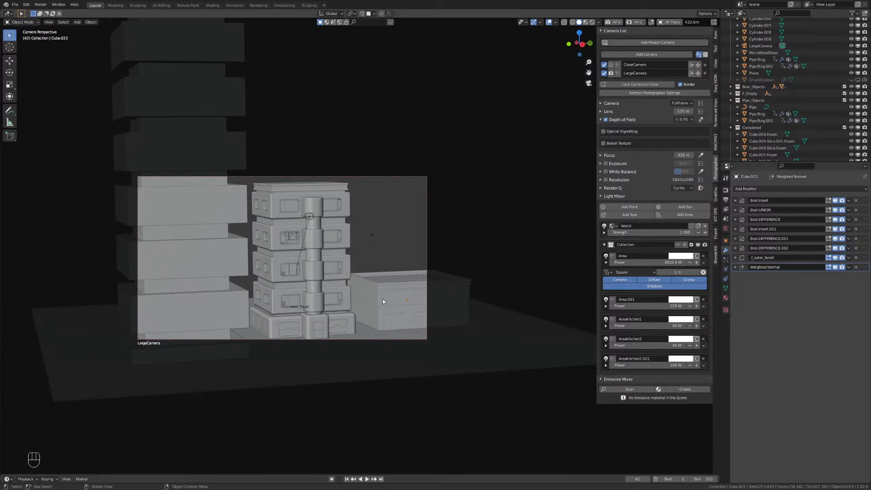
Select the tower, look at it from outside the camera and return to the LargeCamera view.
left_click(220, 259)
mouse_move(333, 284)
middle_mouse_down()
mouse_move(317, 285)
mouse_move(394, 298)
mouse_move(358, 345)
mouse_move(363, 302)
mouse_move(367, 353)
mouse_move(272, 339)
mouse_move(368, 341)
mouse_move(317, 312)
mouse_move(284, 272)
mouse_move(363, 232)
mouse_move(384, 257)
mouse_move(320, 290)
mouse_move(306, 287)
mouse_move(309, 273)
mouse_move(317, 278)
middle_mouse_up()
scroll(372, 291, "up", 2, "shift")
scroll(371, 291, "up", 3)
scroll(311, 285, "up", 3)
scroll(312, 282, "up", 1)
scroll(321, 290, "down", 1)
key("KP_0")
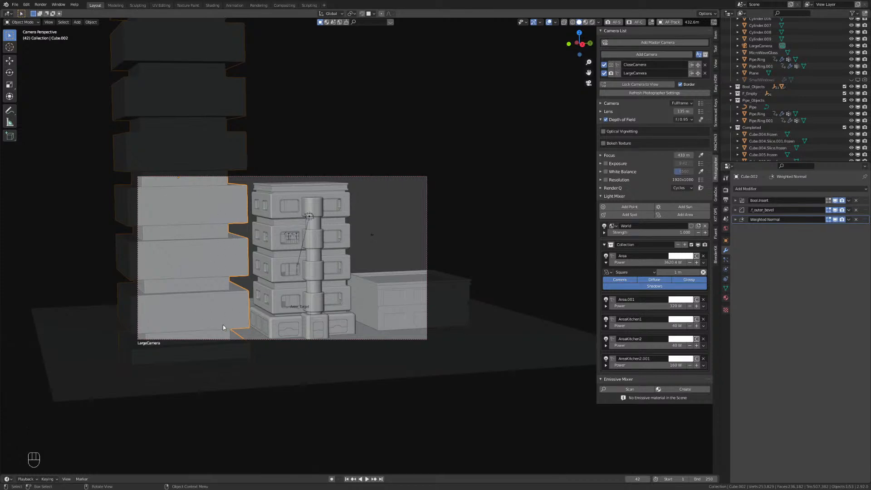
Compare the plain tower with the detailed apartment block from several angles, and return to the LargeCamera view.
middle_click_drag(222, 325, 231, 311)
scroll(327, 280, "up", 3)
scroll(369, 294, "up", 1)
middle_click_drag(327, 279, 307, 315, "shift")
left_click(324, 256)
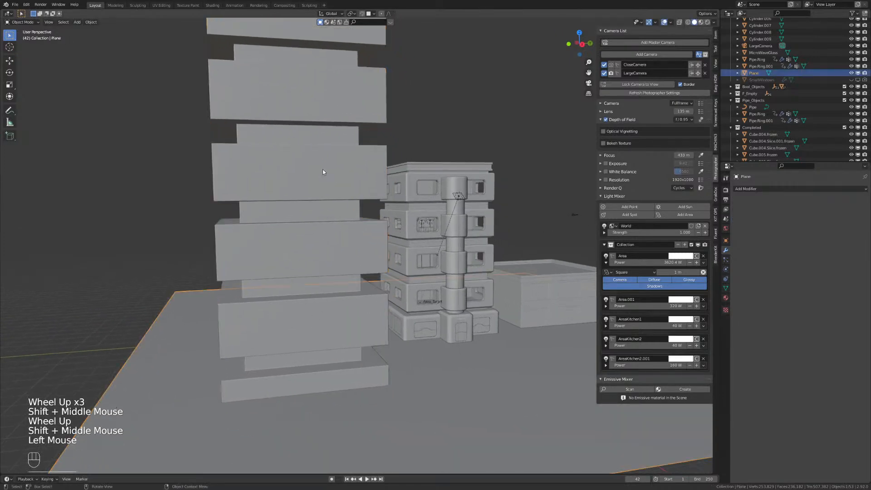
left_click(344, 319)
scroll(334, 216, "up", 1, "shift")
middle_click_drag(334, 216, 350, 255, "shift")
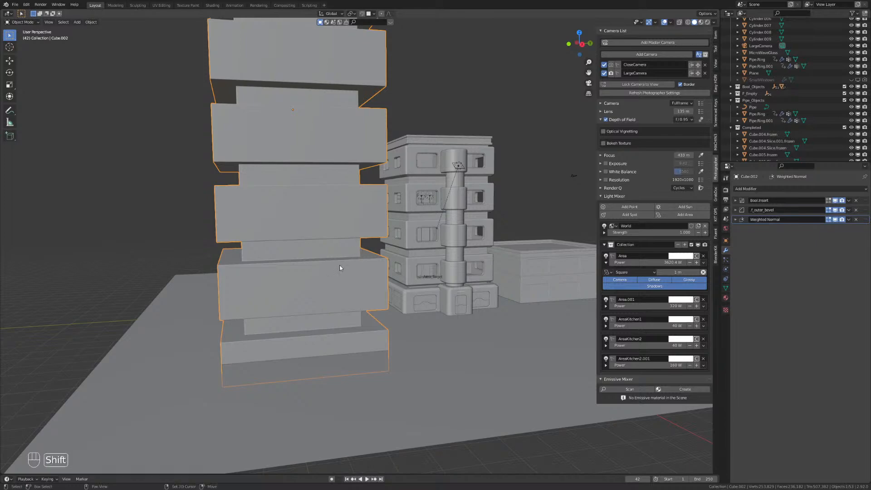
middle_click_drag(353, 250, 415, 292, "shift")
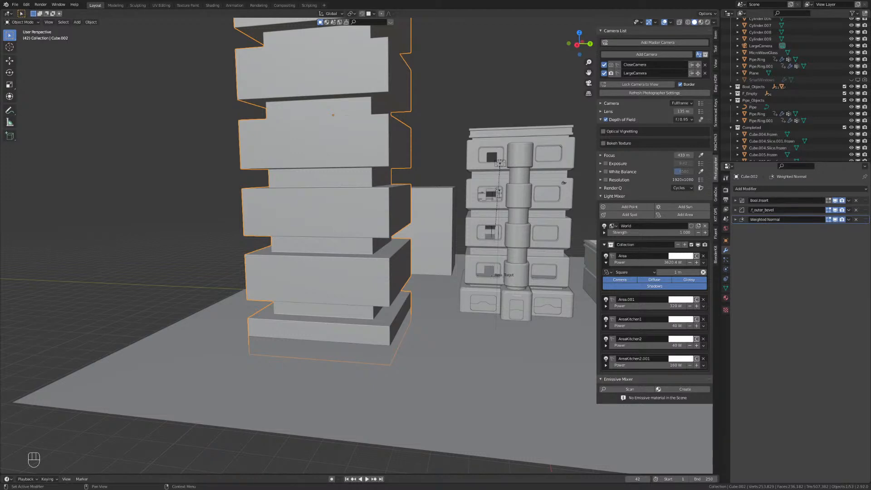
left_click(500, 62)
mouse_move(445, 240)
middle_mouse_down()
mouse_move(473, 245)
mouse_move(458, 240)
middle_mouse_up()
scroll(398, 217, "up", 2)
middle_click_drag(391, 216, 358, 233, "shift")
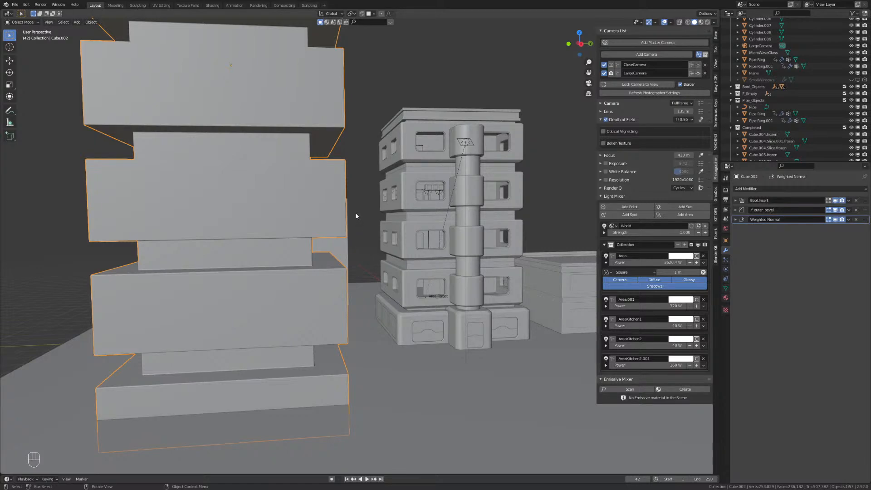
middle_click_drag(359, 205, 382, 178)
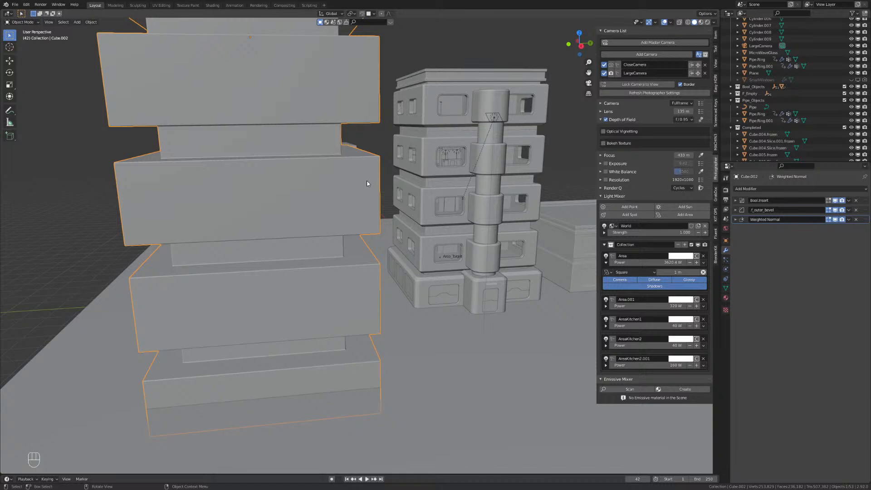
scroll(368, 183, "down", 5)
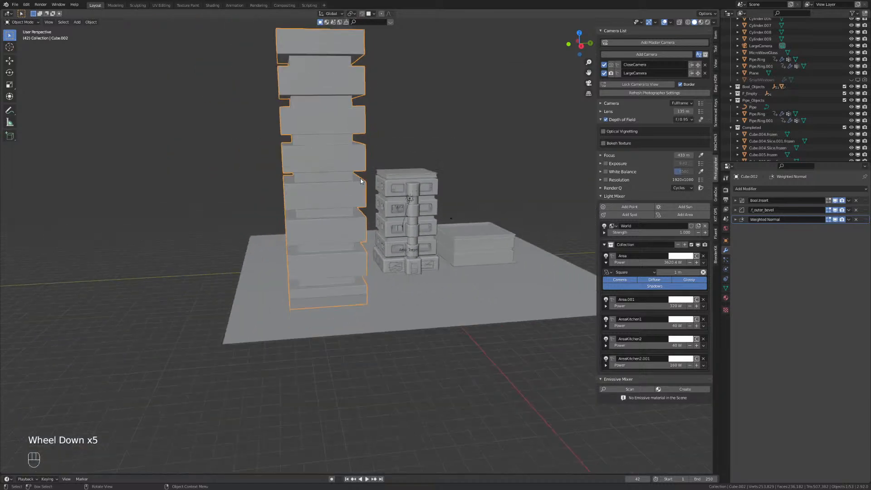
mouse_move(366, 180)
middle_mouse_down()
mouse_move(315, 176)
mouse_move(365, 179)
mouse_move(351, 176)
middle_mouse_up()
key("KP_0")
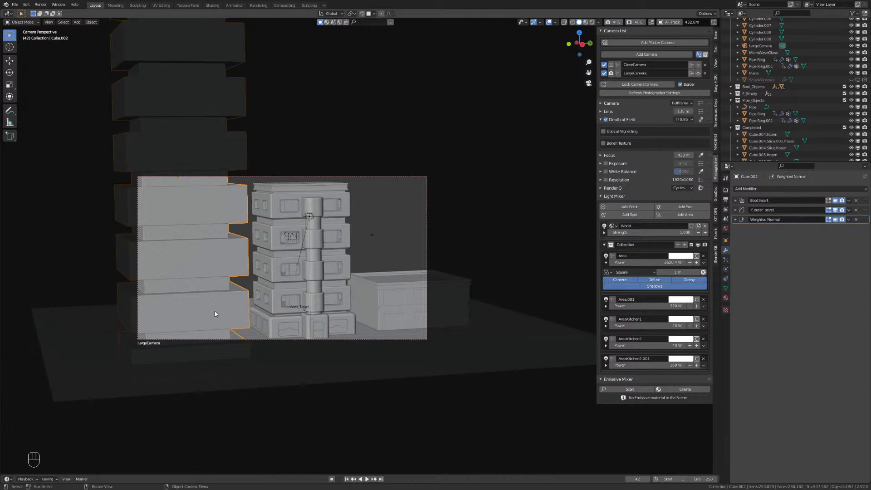
Examine the selected tower's lower storeys up close.
key("KP_Decimal")
scroll(375, 293, "up", 3)
middle_click_drag(374, 293, 420, 266, "shift")
scroll(325, 203, "up", 3)
scroll(377, 284, "down", 2)
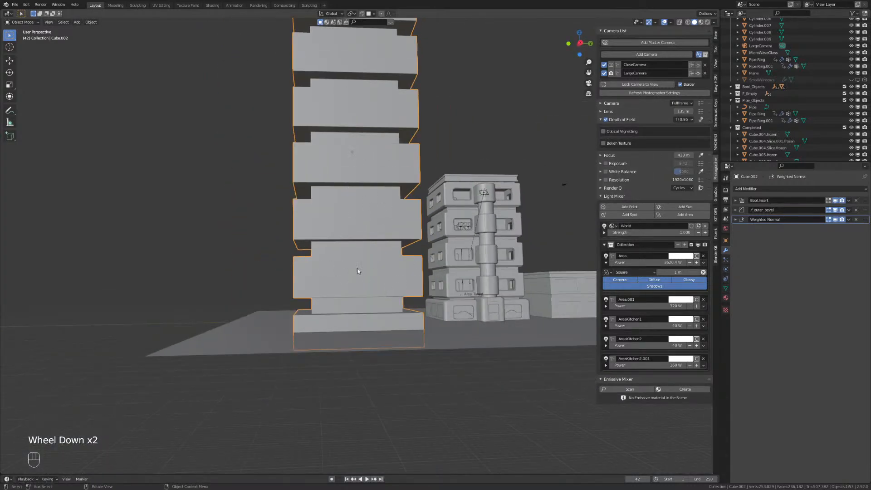
middle_click_drag(358, 270, 339, 236, "shift")
scroll(347, 298, "up", 1)
scroll(339, 236, "up", 1, "shift")
scroll(341, 255, "up", 1)
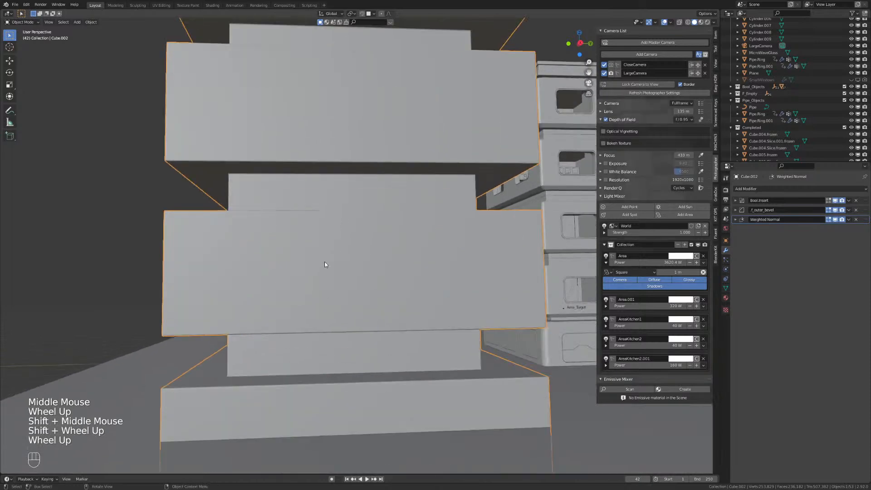
Inspect the tower straight on and at an angle, down to the first full storey above its base.
key("KP_3")
key("KP_1")
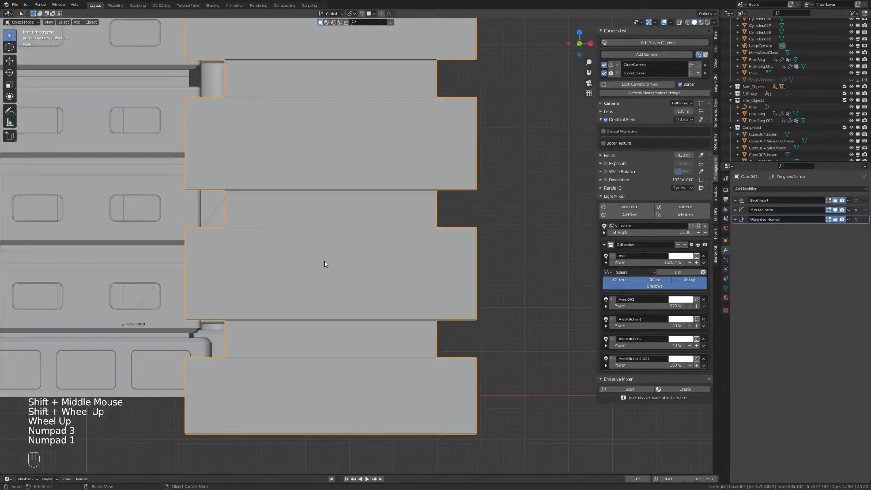
middle_click_drag(325, 264, 281, 263)
scroll(342, 274, "down", 2)
middle_click_drag(342, 274, 334, 272, "shift")
scroll(334, 271, "up", 2)
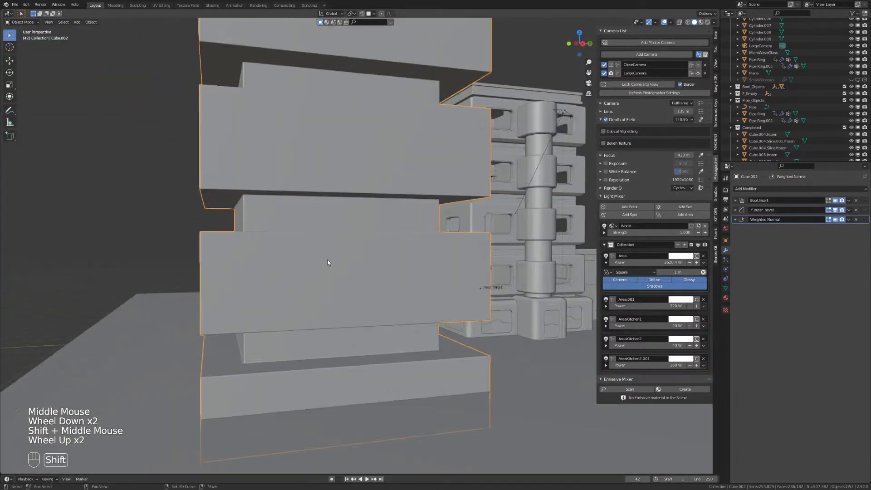
scroll(343, 220, "down", 2)
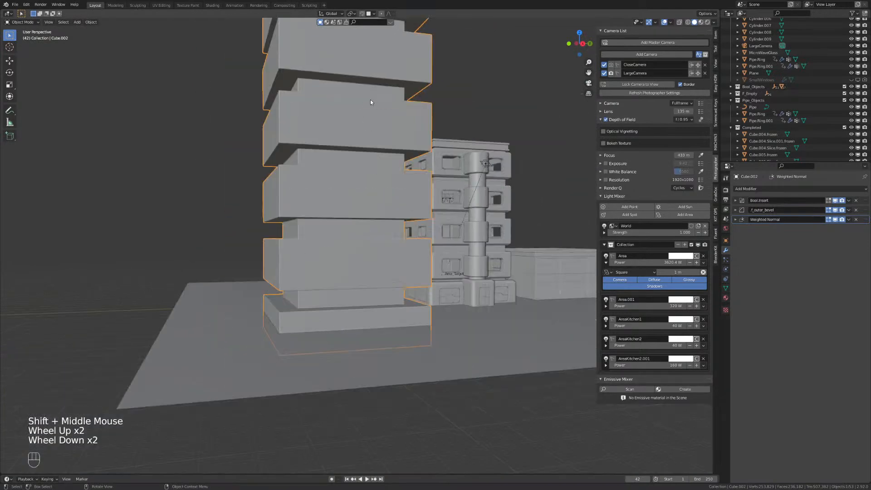
middle_click_drag(370, 152, 375, 280, "shift")
scroll(345, 190, "up", 2)
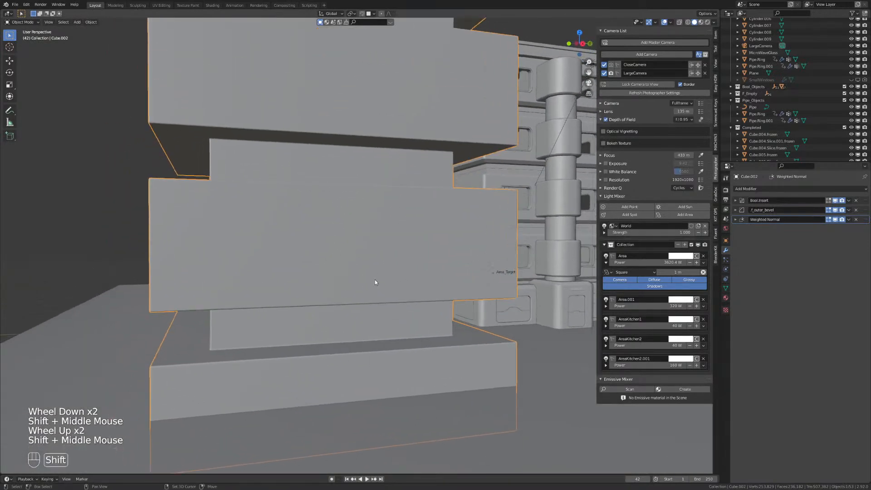
key("alt+f")
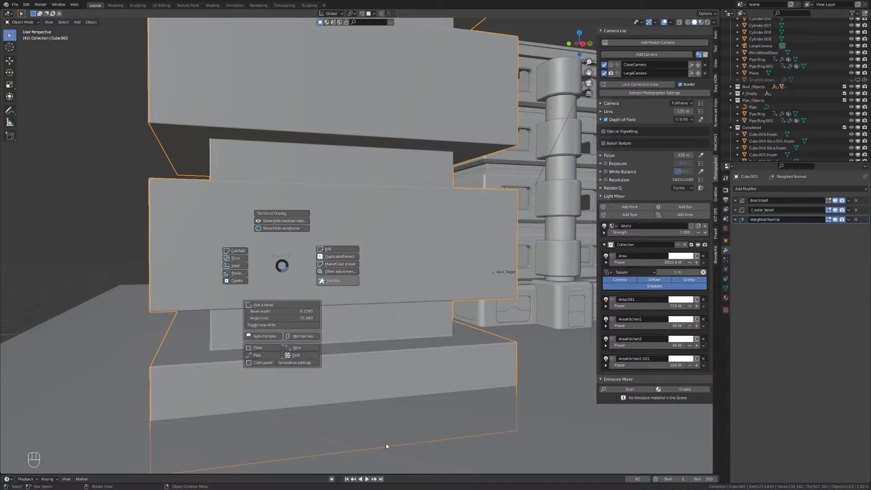
left_click(229, 255)
right_click(256, 241)
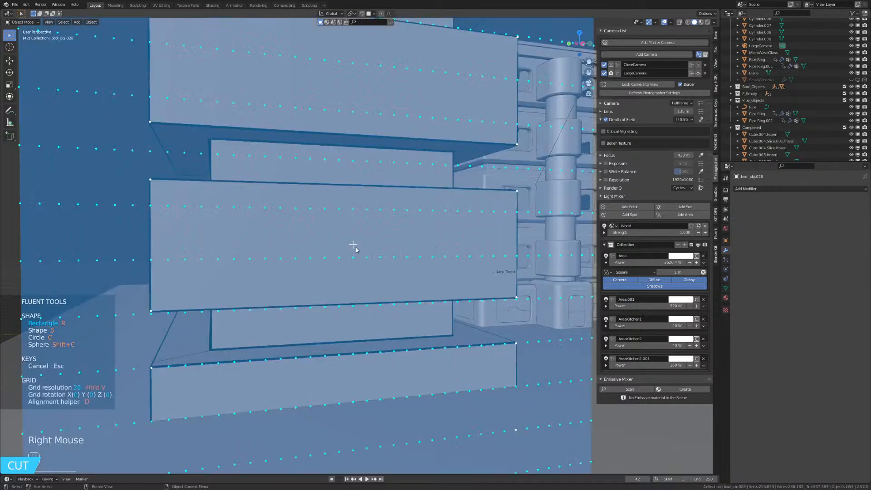
right_click(399, 232)
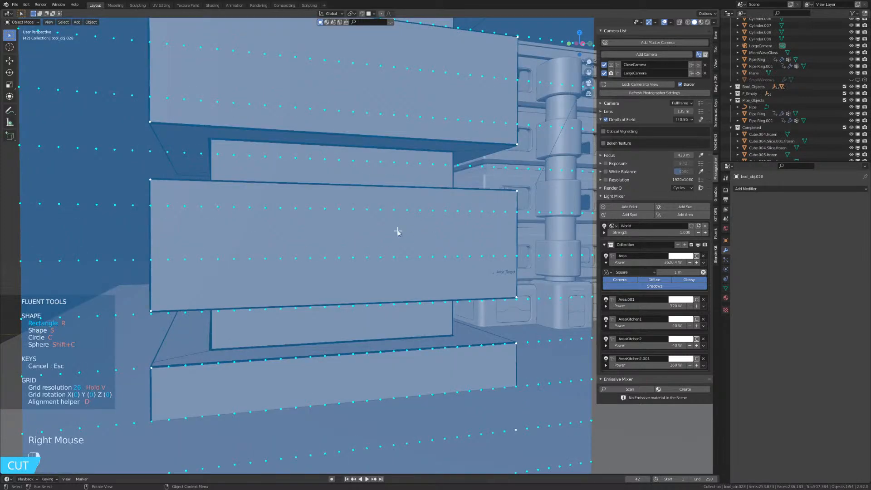
right_click(361, 245)
key("Escape")
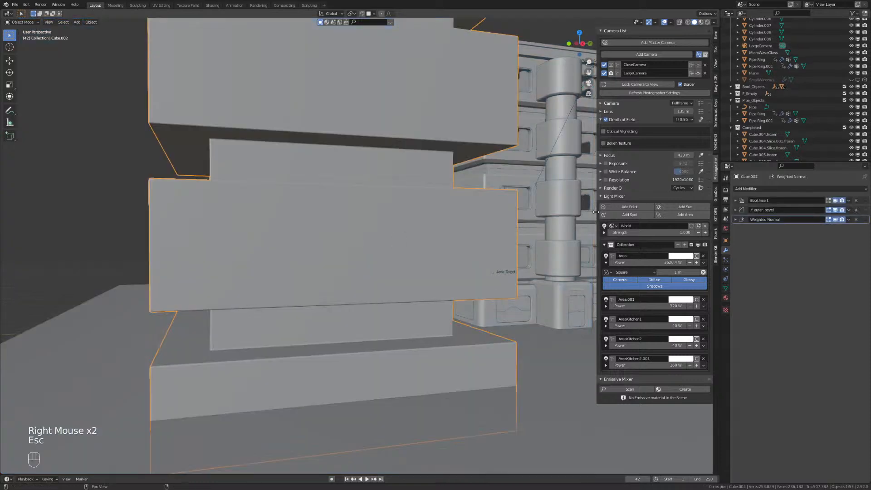
Hide the sidebar and start a Fluent cut on the tower's first full storey, with a square-distributed grid scaled up to cover its height.
left_click(387, 237)
key("alt+f")
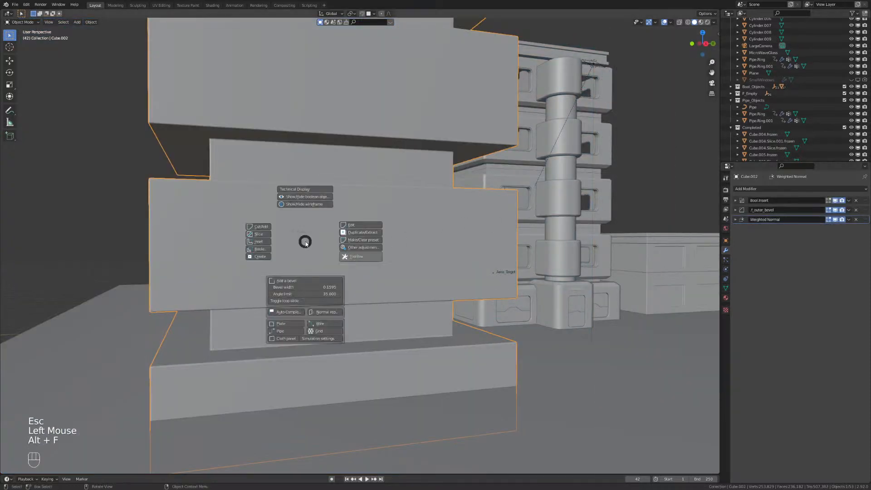
left_click(274, 227)
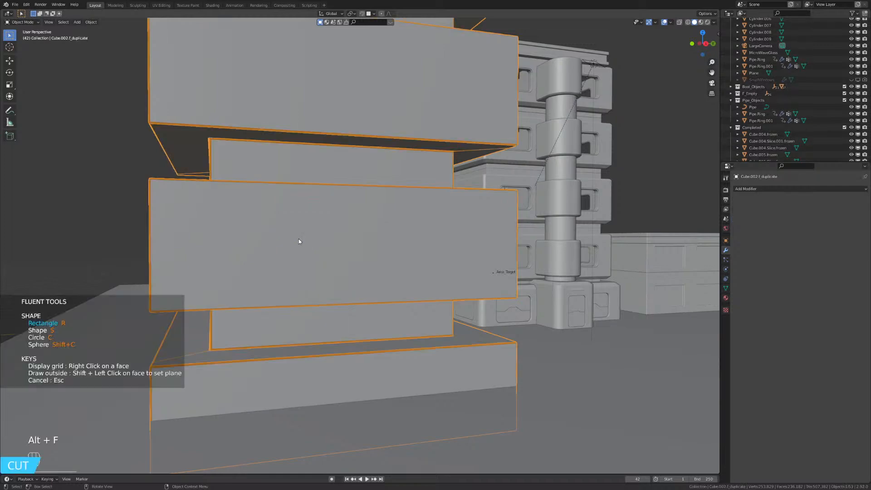
right_click(627, 248)
left_click_drag(627, 247, 560, 275)
left_click(565, 289)
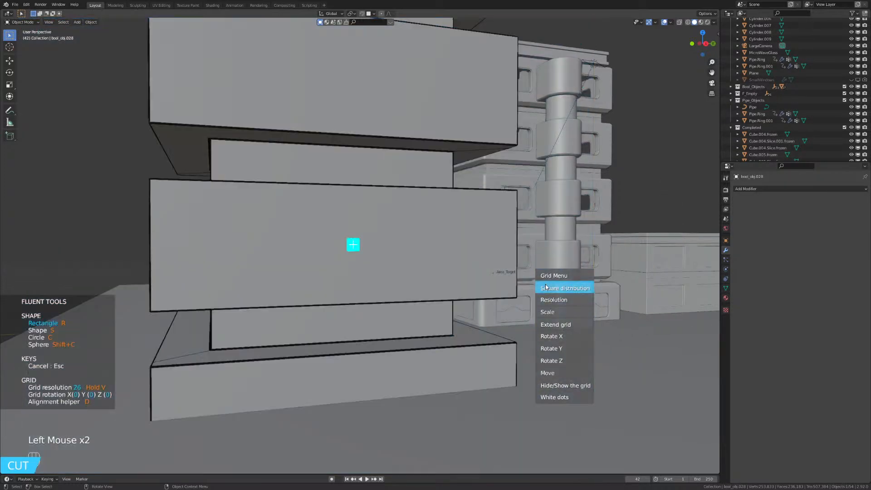
left_click(565, 313)
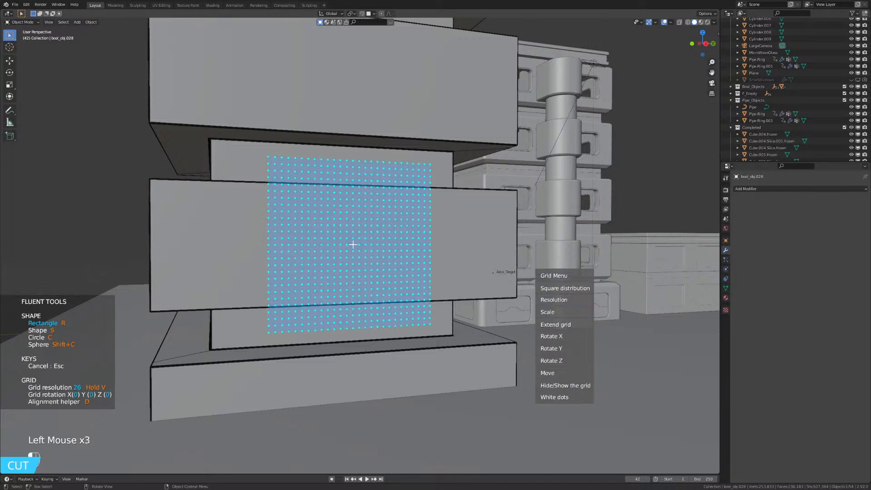
middle_click_drag(673, 328, 464, 279)
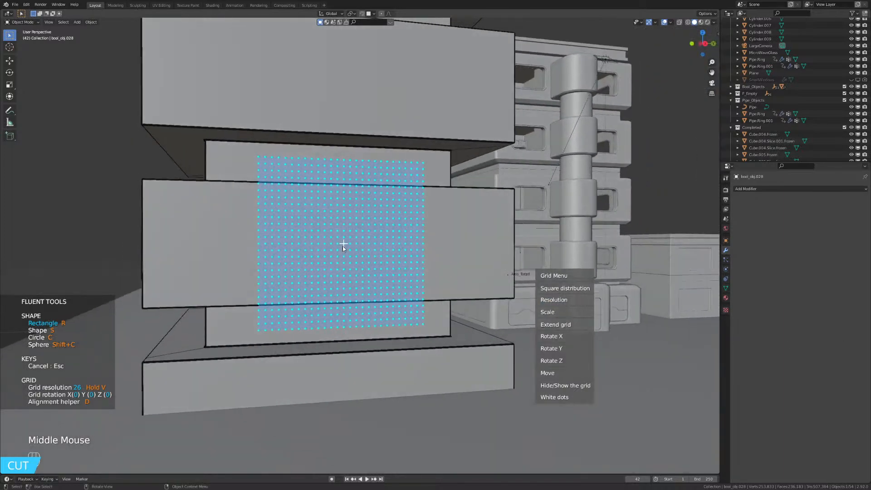
Draw a tall narrow rectangle outward from the grid centre on the storey's front face and give the cut a shallow depth.
left_click(349, 250, "shift")
left_click_drag(356, 283, 356, 295, "shift")
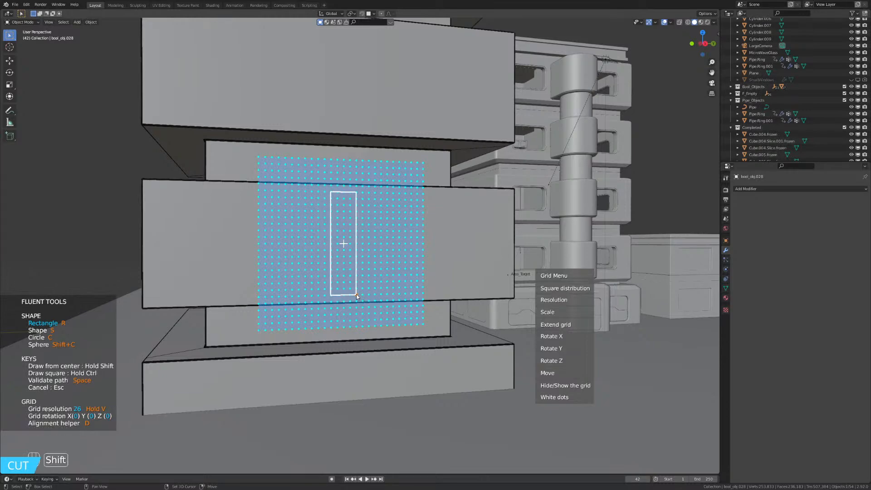
left_click(356, 296, "shift")
middle_click_drag(312, 268, 287, 255)
scroll(287, 255, "up", 4)
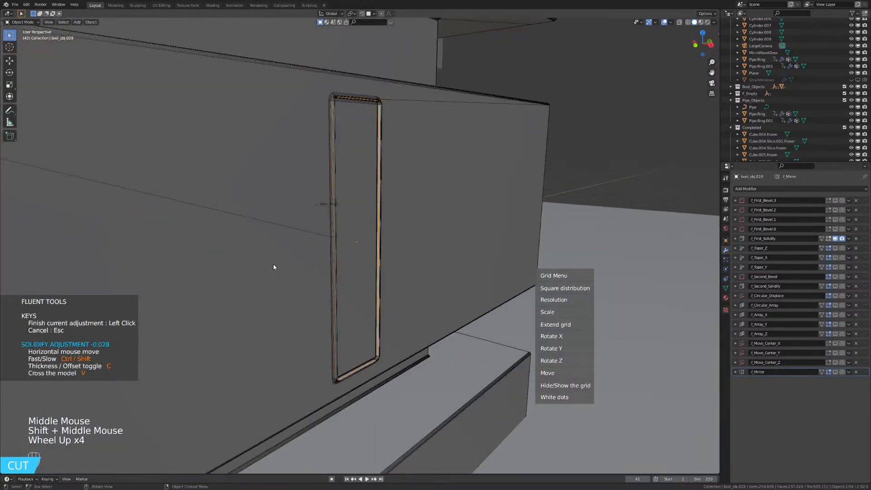
left_click(188, 244)
Array the rectangular recess along X with a count of 9, centred and spaced across the storey's face, and finish the cut.
scroll(309, 263, "down", 3)
mouse_move(308, 262)
middle_mouse_down()
mouse_move(274, 254)
mouse_move(302, 267)
middle_mouse_up()
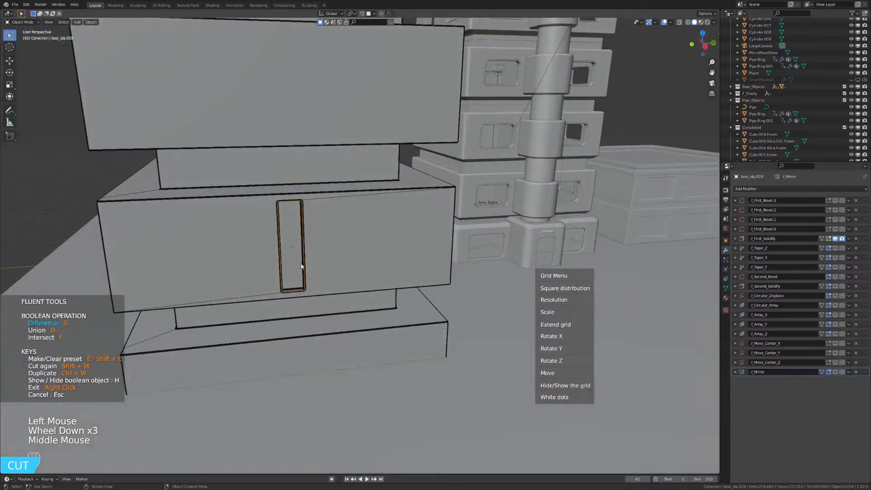
left_click(329, 262)
left_click(291, 276)
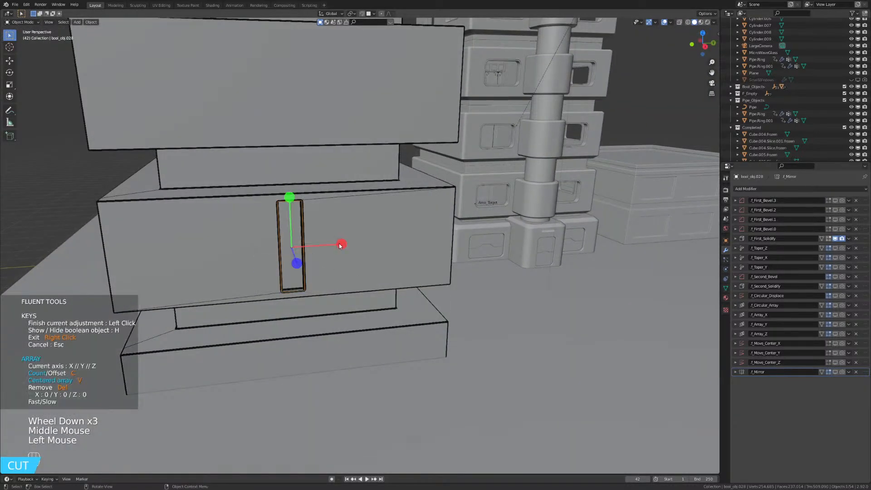
left_click(341, 244)
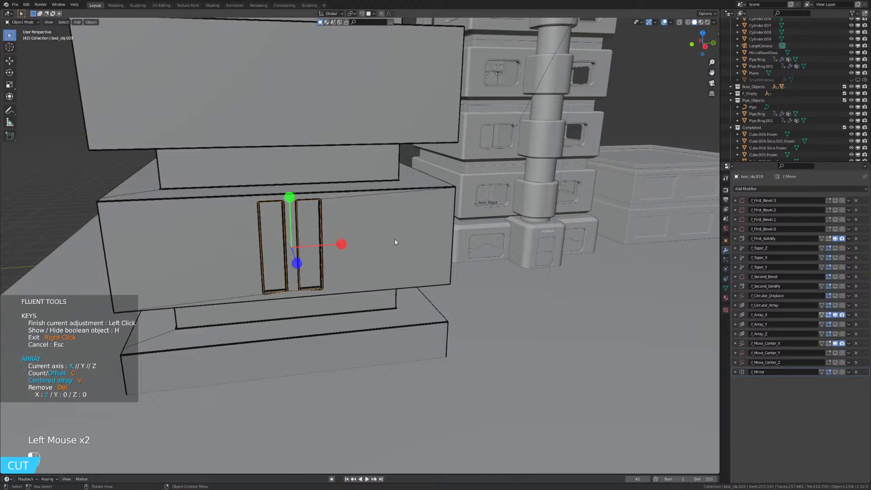
key("c")
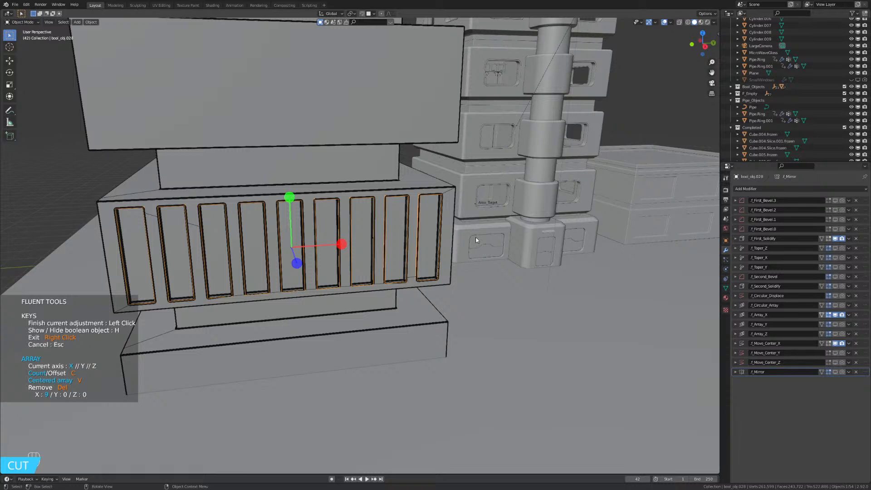
left_click(476, 240)
right_click(476, 240)
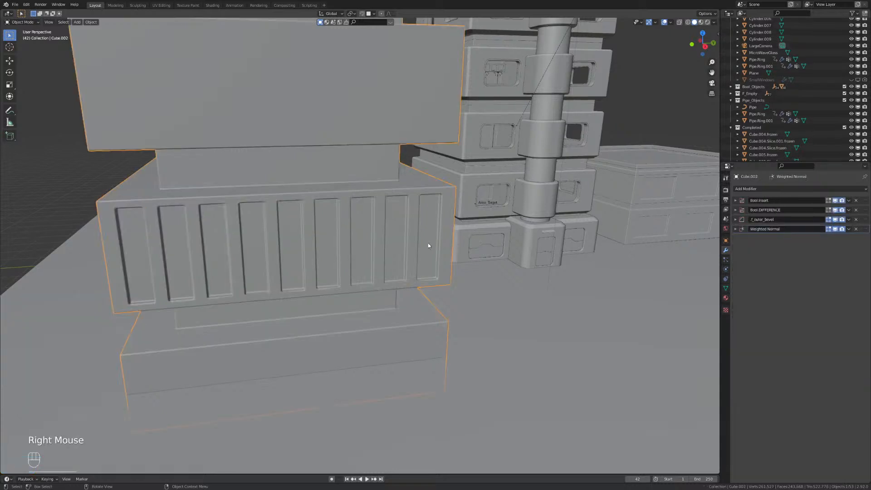
Add a horizontal loop cut around the tower's base mesh, slide it down towards the ground, and return to Object Mode.
key("Tab")
left_click(422, 171)
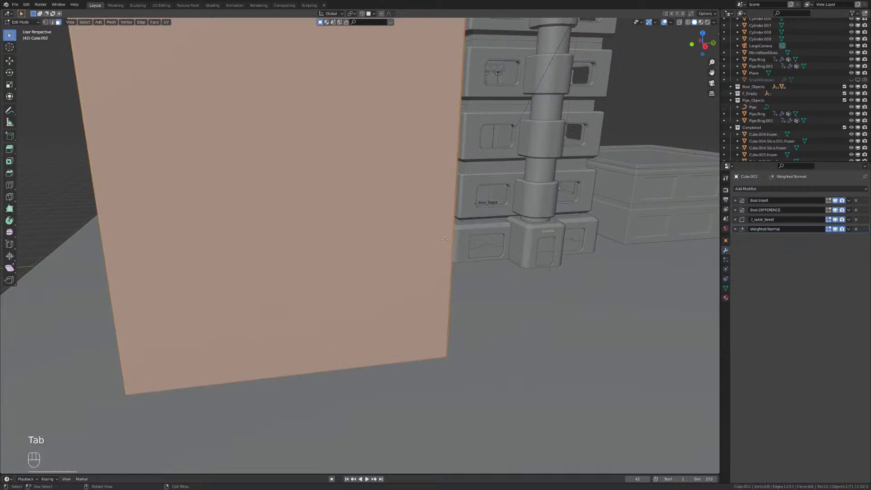
key("ctrl+r")
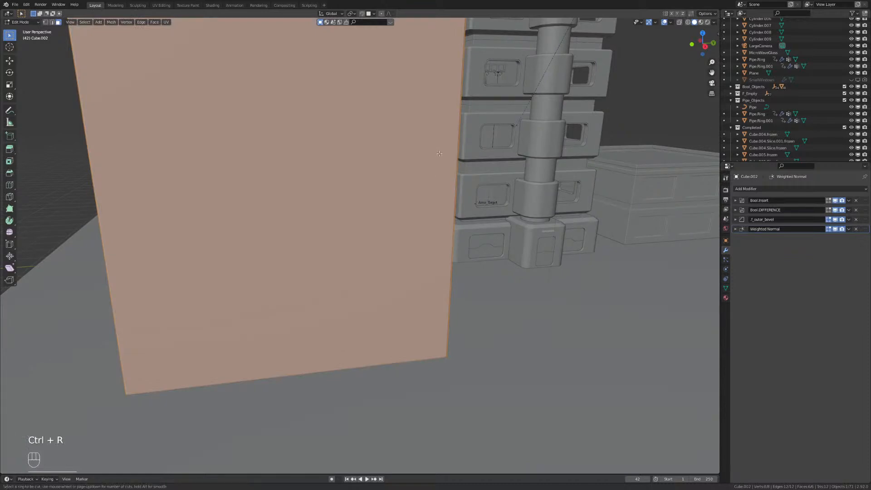
scroll(439, 153, "down", 3)
key("ctrl+r")
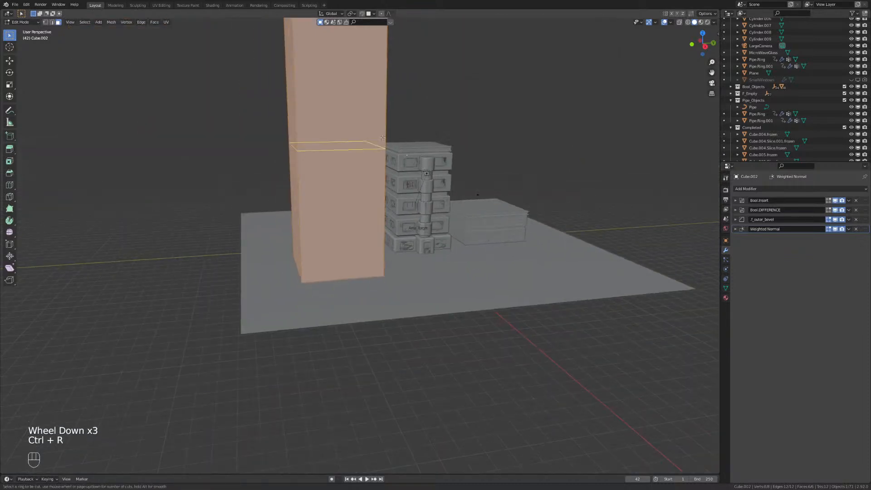
left_click_drag(382, 137, 376, 236)
key("Tab")
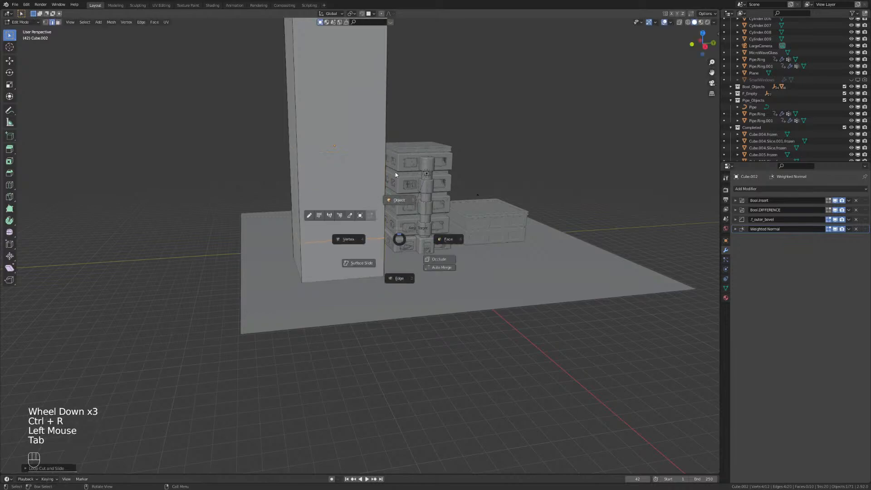
Show the boolean objects and select the cutter for the row of nine recesses on the first full storey.
scroll(403, 222, "up", 4)
middle_click_drag(401, 228, 372, 233)
scroll(371, 234, "down", 2)
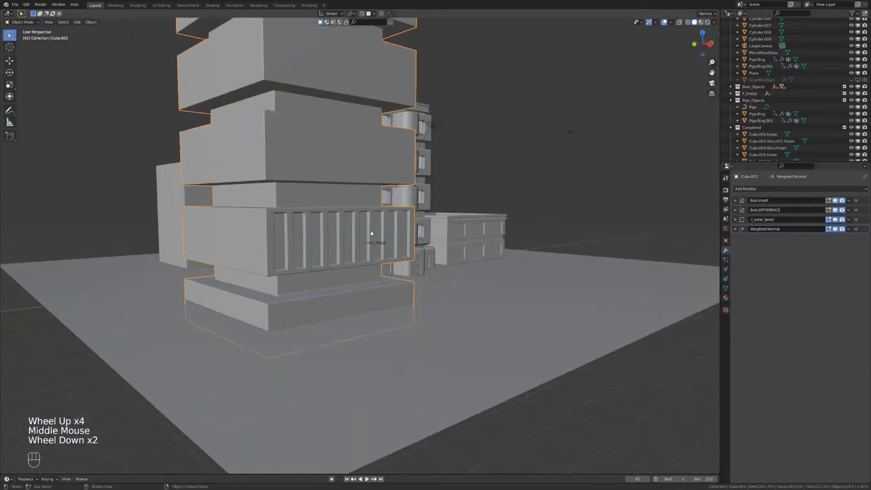
scroll(371, 234, "up", 2)
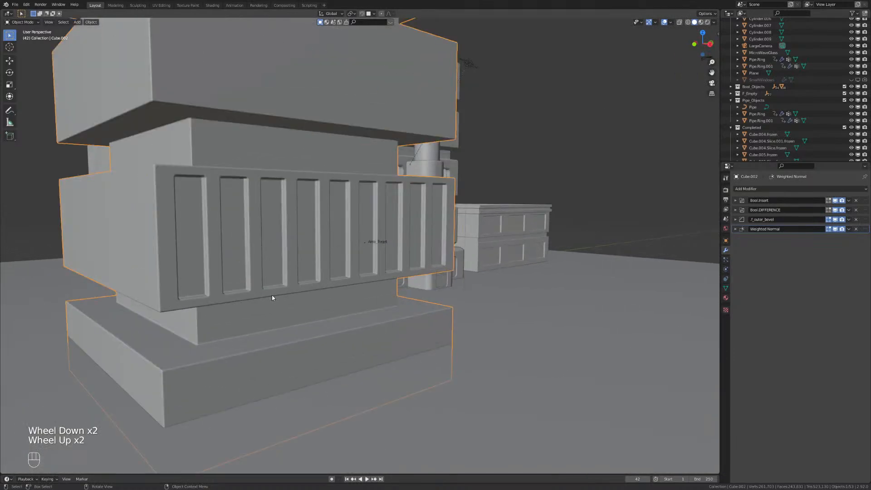
key("less")
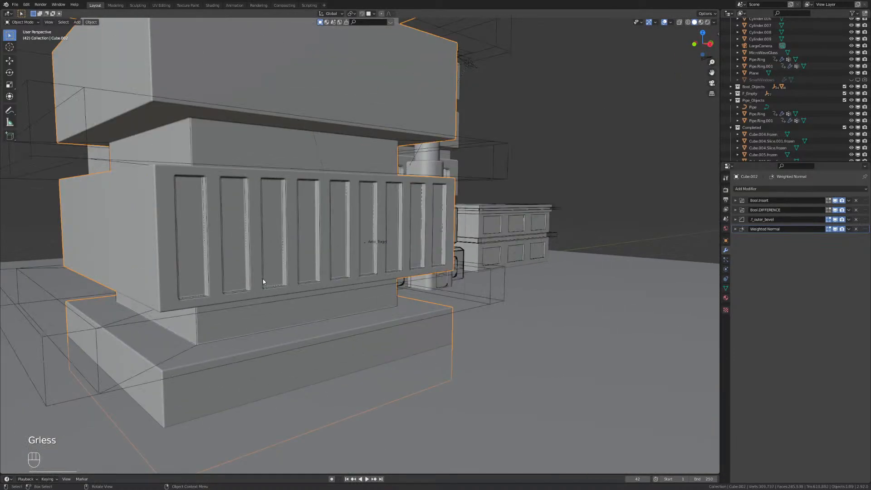
left_click(339, 235)
left_click(264, 235)
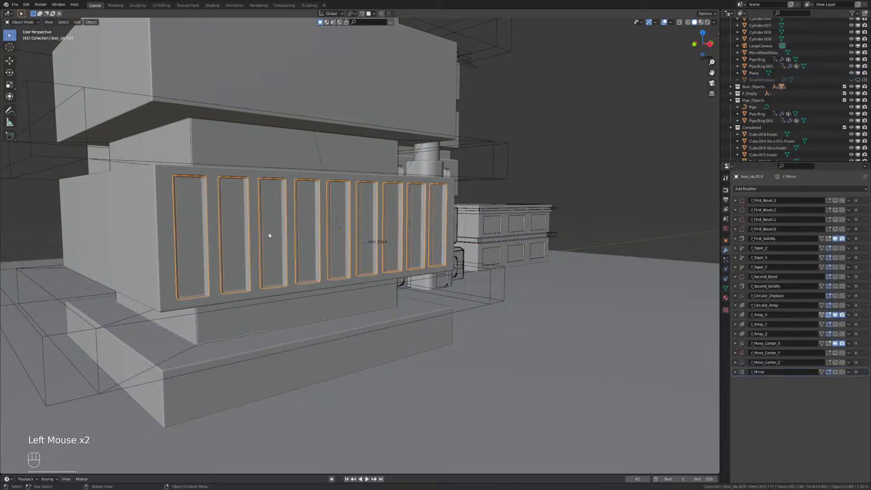
middle_click_drag(269, 235, 272, 317, "shift")
scroll(272, 318, "down", 1)
middle_click_drag(276, 236, 280, 322, "shift")
left_click(773, 189)
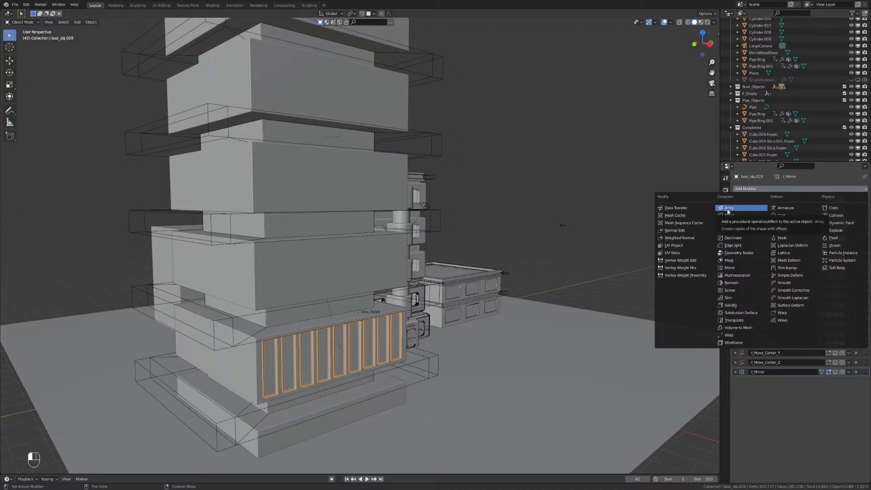
middle_click_drag(395, 354, 385, 249, "shift")
scroll(385, 249, "up", 2)
Try to repeat the recess row vertically with Fluent's array along Y at count 2, toggling the centred option, and remove the Y array.
key("alt+f")
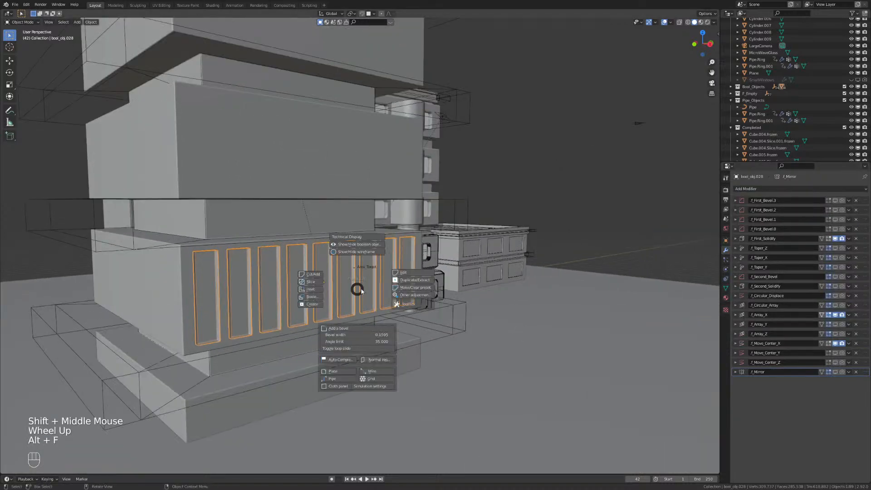
left_click(422, 273)
left_click(292, 306)
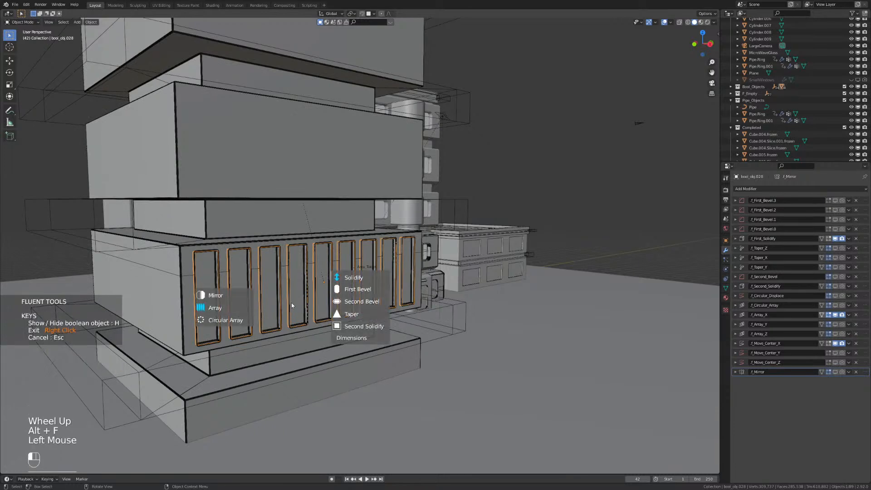
left_click(218, 307)
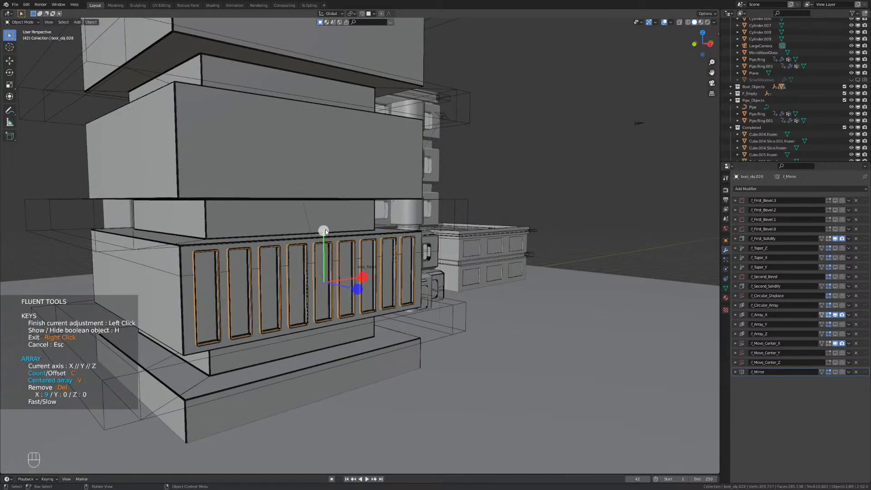
key("v")
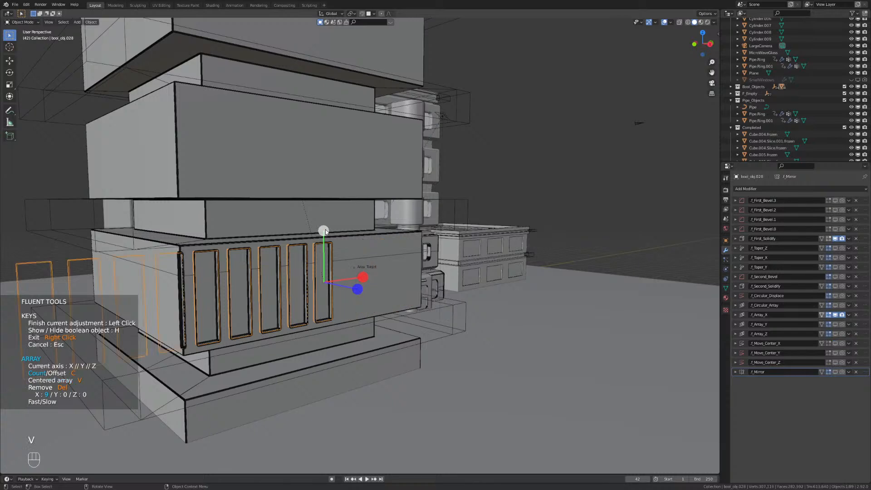
key("v")
left_click(325, 232)
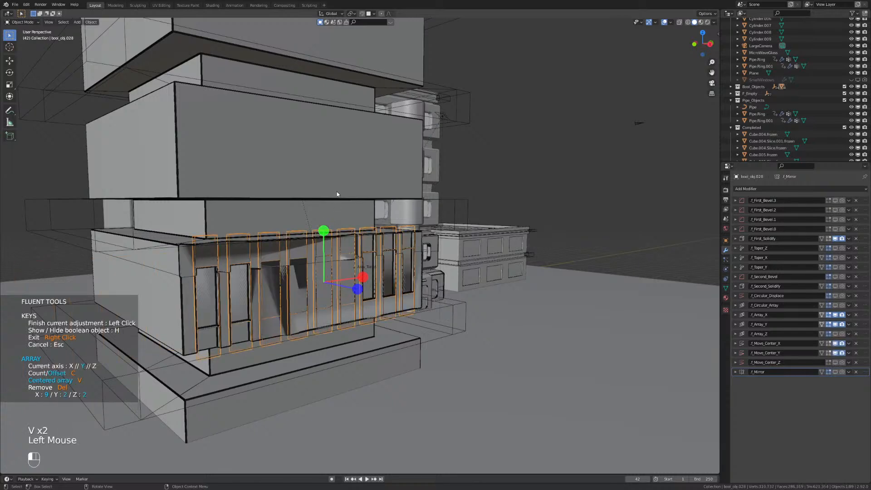
key("v")
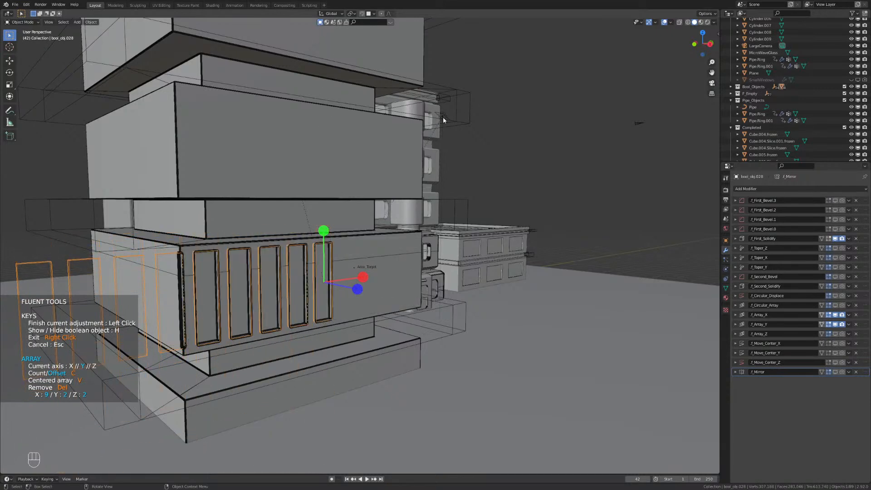
key("v")
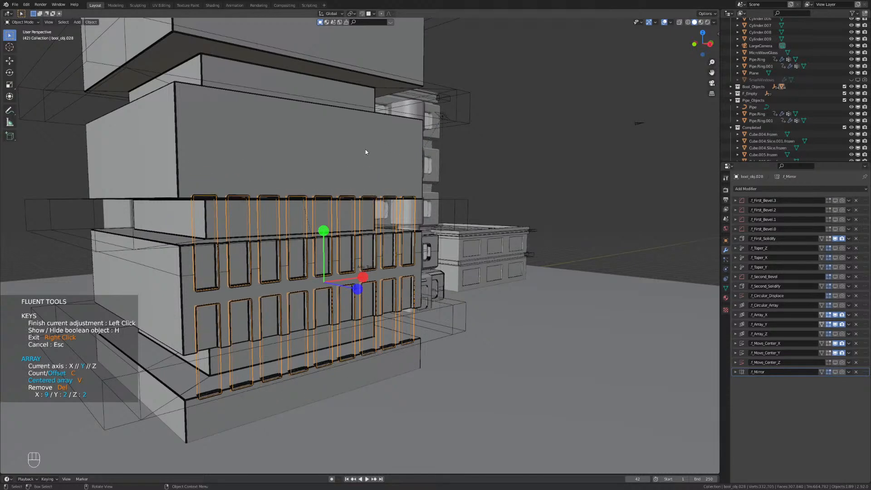
key("BackSpace")
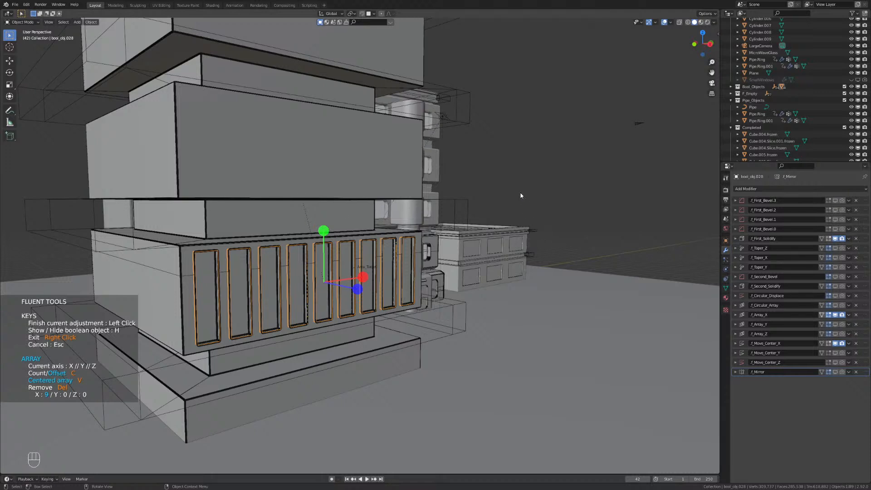
right_click(491, 200)
Add an Array modifier to the recess cutter and set its relative offset X factor to 0.
left_click(781, 189)
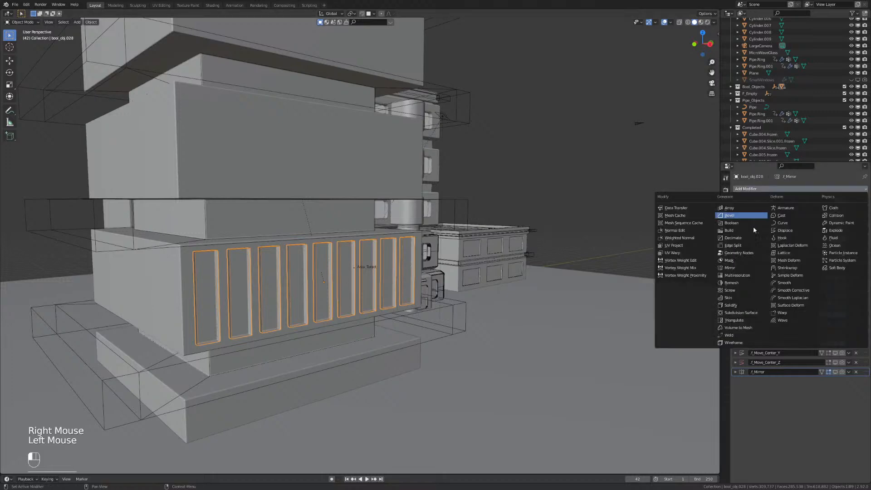
left_click(744, 209)
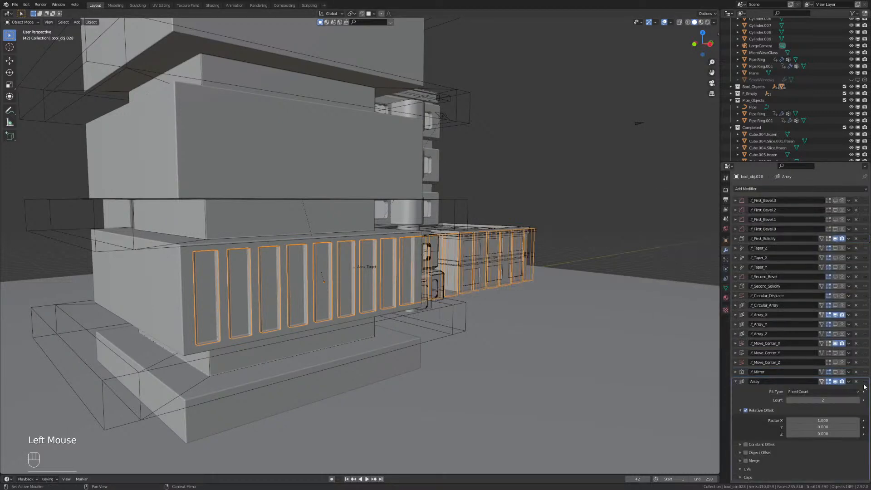
left_click(824, 421)
type("0")
key("Return")
Try a relative offset Z factor of 1 on the cutter's new array, and set it back to 0.
left_click(813, 434)
type("1")
key("Return")
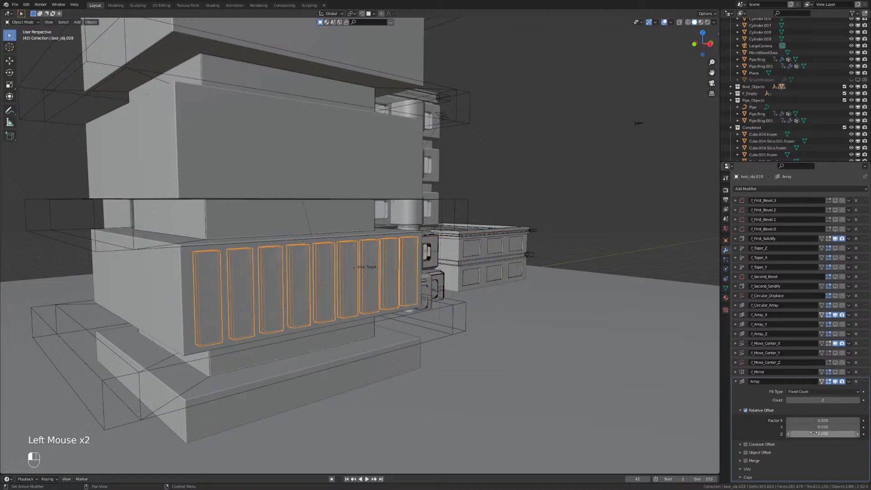
left_click(819, 433)
type("0")
key("Return")
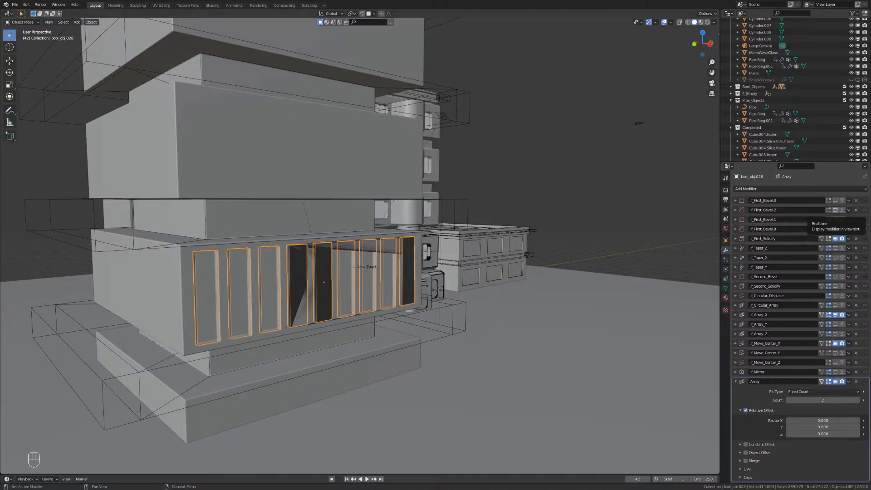
Set the array's relative offset Y factor to 1.620 and its count to 3 so the recesses cover three storeys.
left_click(568, 3)
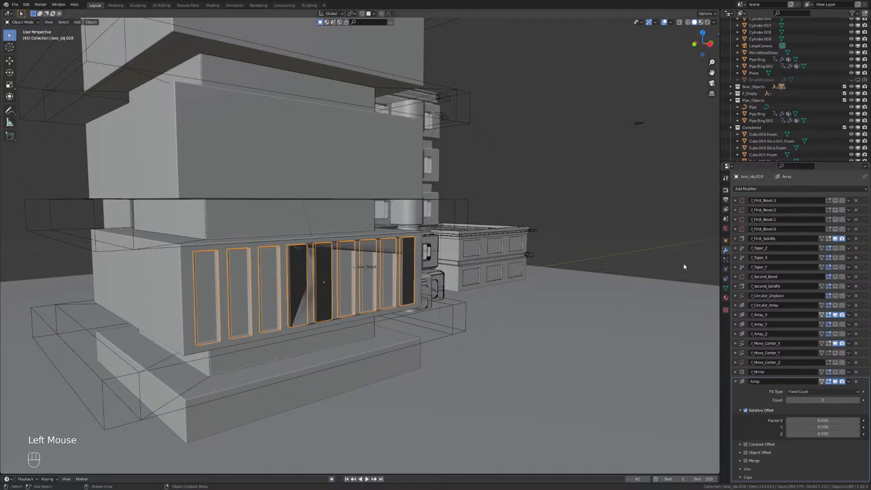
left_click_drag(821, 426, 851, 426)
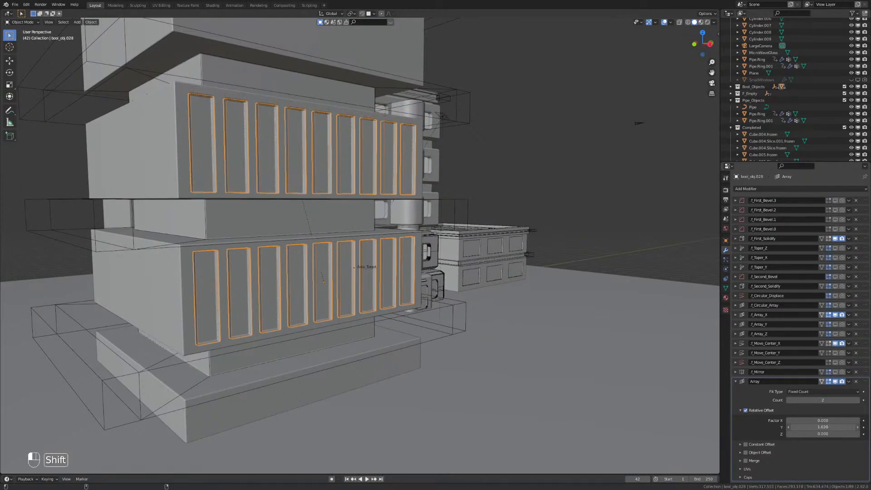
scroll(567, 332, "down", 1)
middle_click_drag(473, 297, 472, 354, "shift")
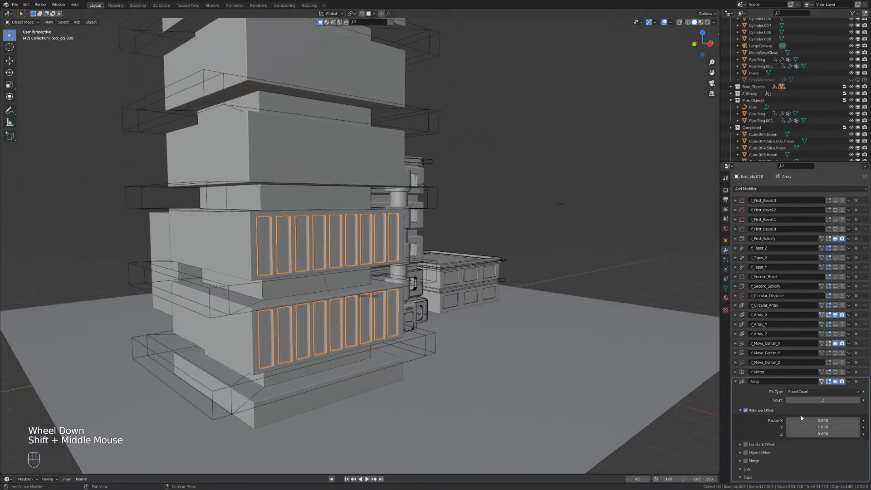
left_click(858, 401)
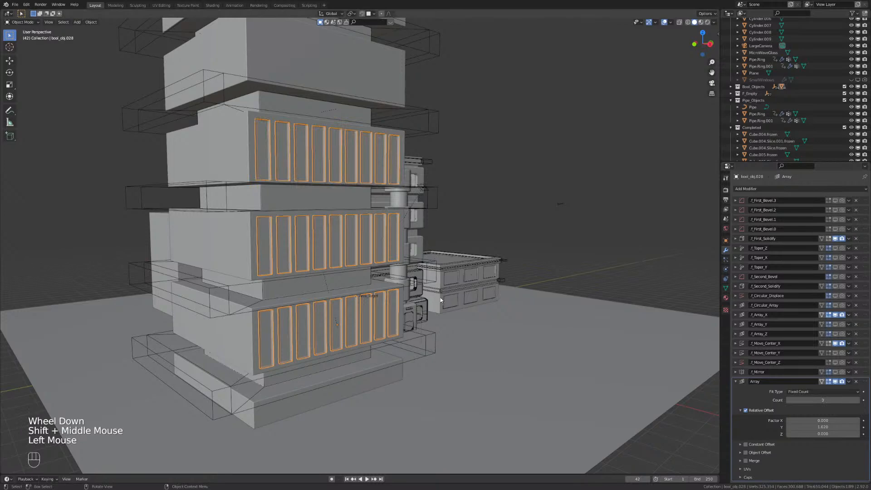
Check the stacked recess rows in the straight side view and fine-tune the array's relative offset Y factor to 1.630.
key("KP_0")
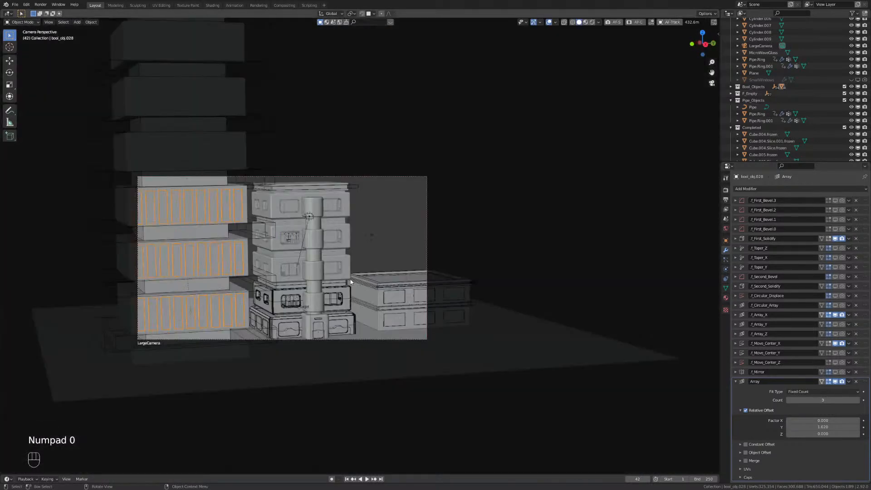
key("KP_1")
key("KP_3")
scroll(323, 177, "up", 3)
middle_click_drag(322, 178, 416, 311, "shift")
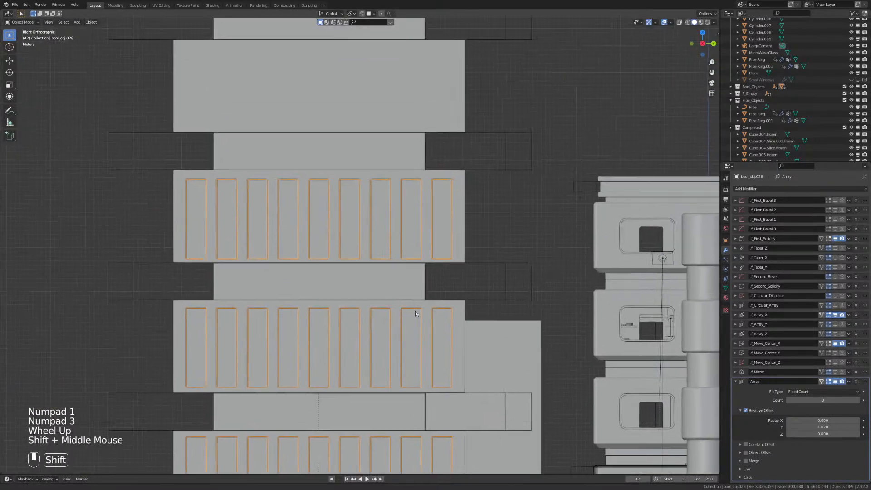
scroll(417, 286, "up", 3)
middle_click_drag(418, 263, 369, 200, "shift")
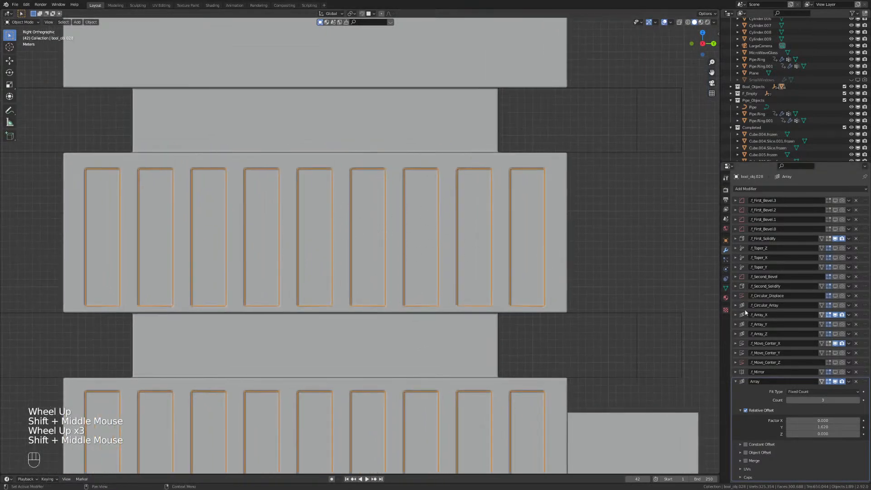
left_click_drag(823, 427, 824, 427, "shift")
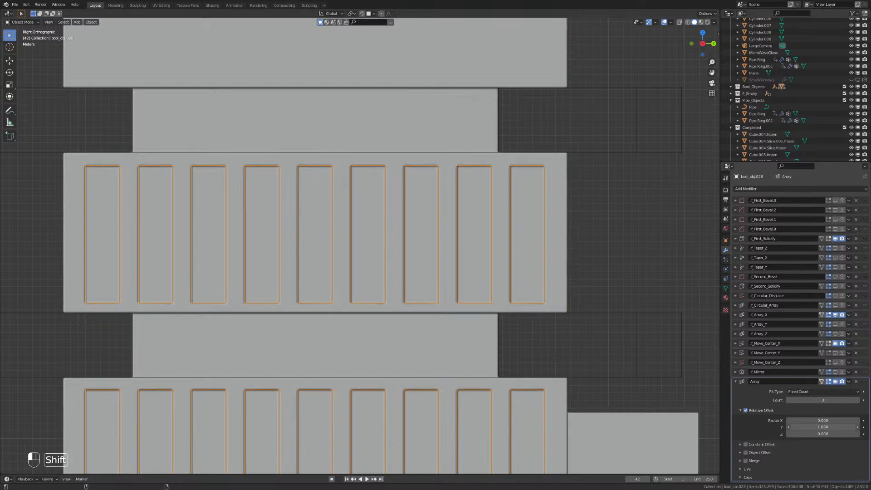
Hide the boolean objects and check the recessed storeys through LargeCamera.
scroll(441, 355, "down", 3)
middle_click_drag(441, 355, 535, 307)
key("less")
scroll(536, 266, "down", 1)
key("KP_0")
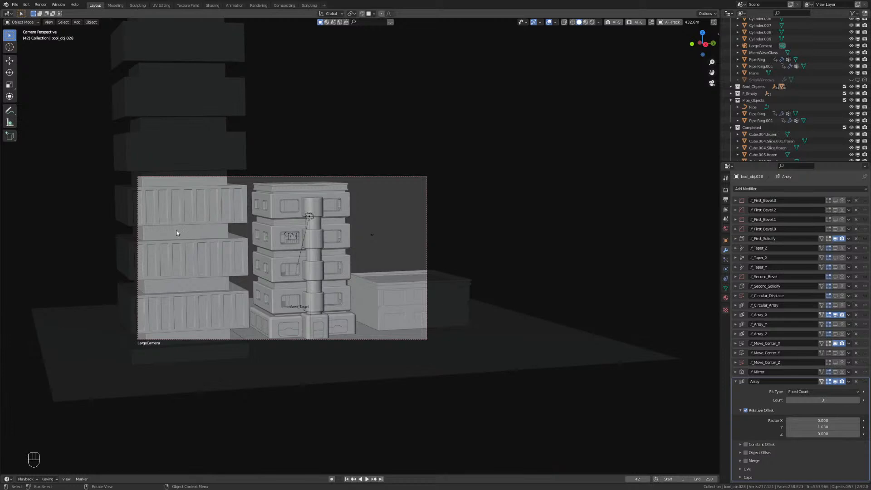
Start a Fluent inset on the tower and draw a thin centred rectangle across the neck above the third storey, extending past both sides.
left_click(195, 234)
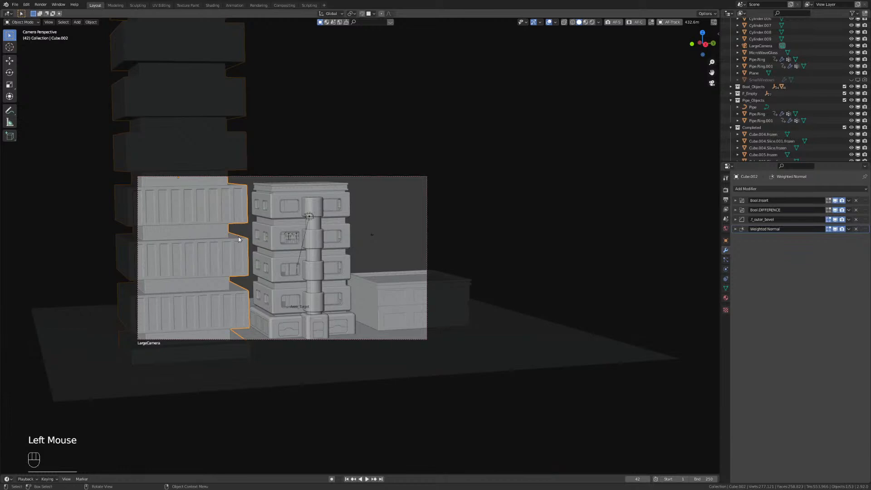
middle_click_drag(240, 243, 397, 159)
scroll(337, 251, "up", 2)
scroll(311, 268, "up", 2)
scroll(304, 241, "down", 1)
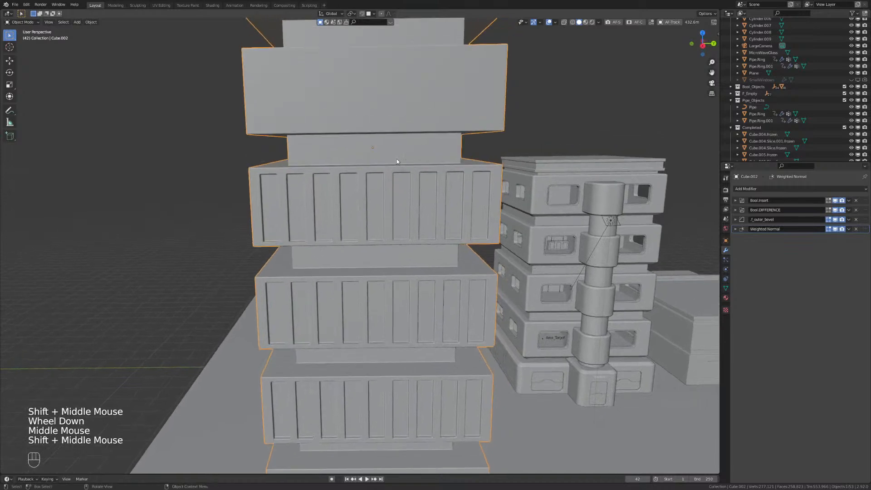
key("alt+f")
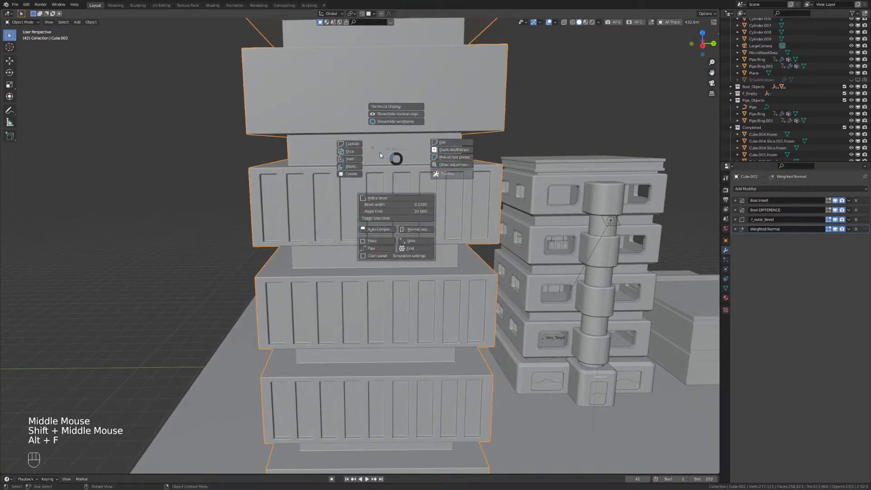
left_click(358, 159)
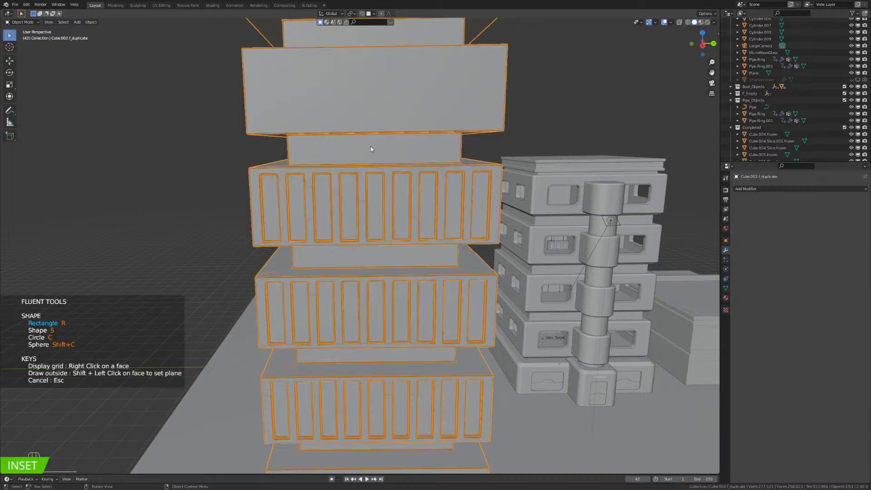
right_click(371, 147)
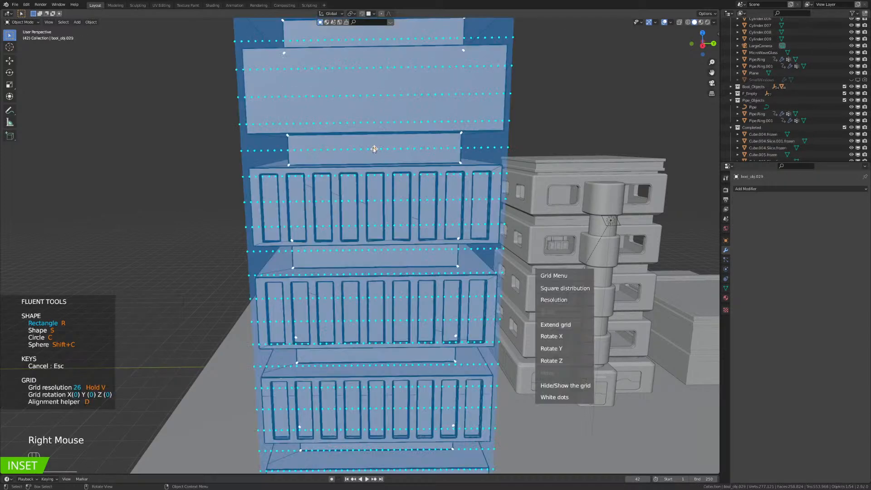
left_click_drag(373, 148, 478, 154, "shift")
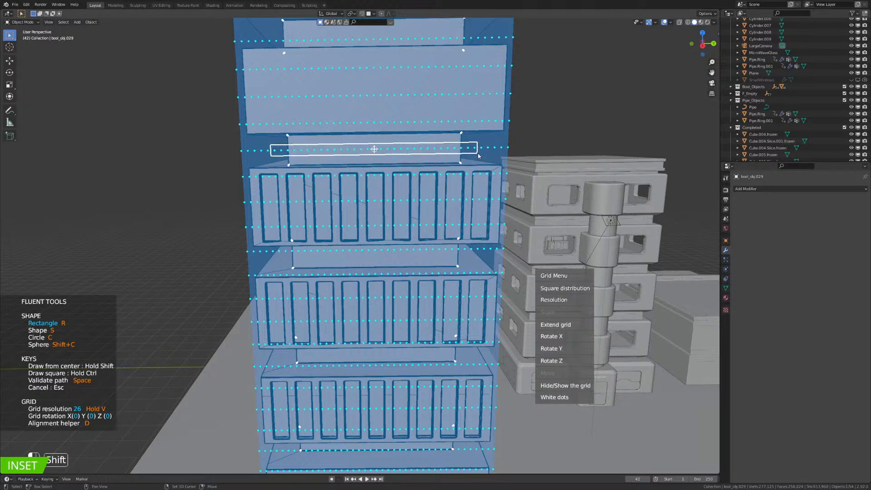
scroll(478, 154, "up", 5)
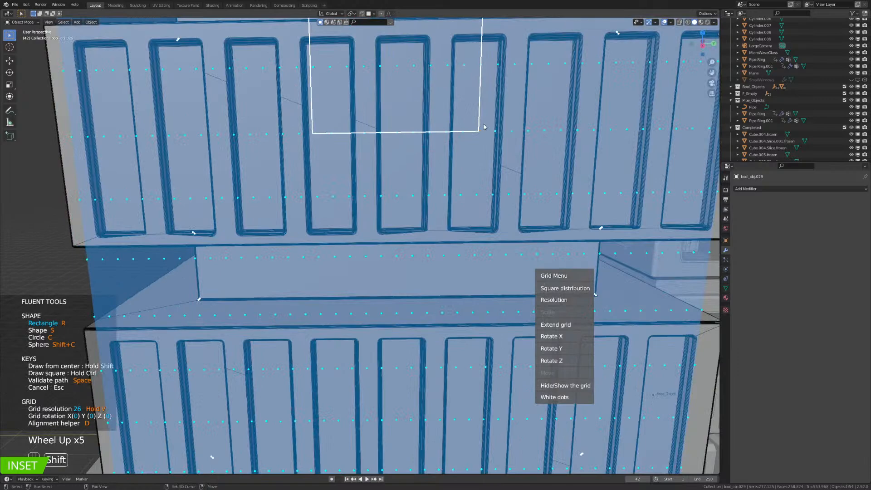
middle_click_drag(478, 153, 343, 348, "shift")
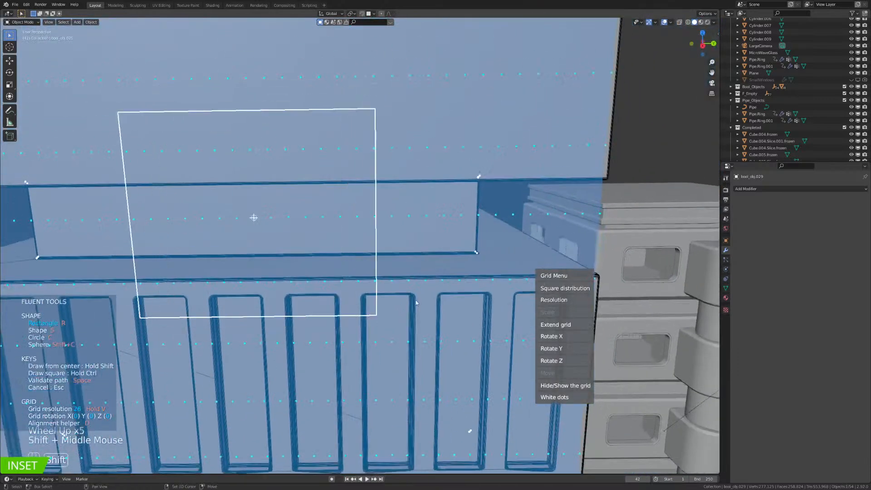
left_click(503, 220, "shift")
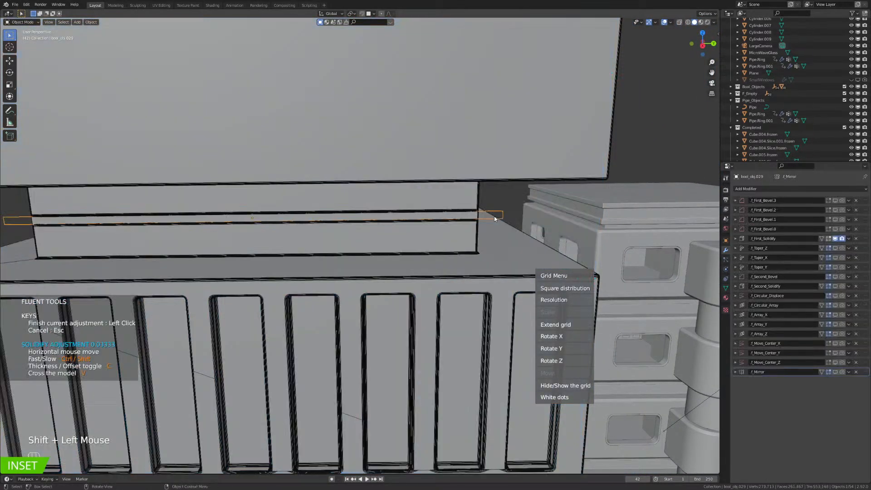
Make the inset cutter cross the whole tower, and adjust the inset thickness to form a groove around the neck.
key("v")
left_click(490, 217)
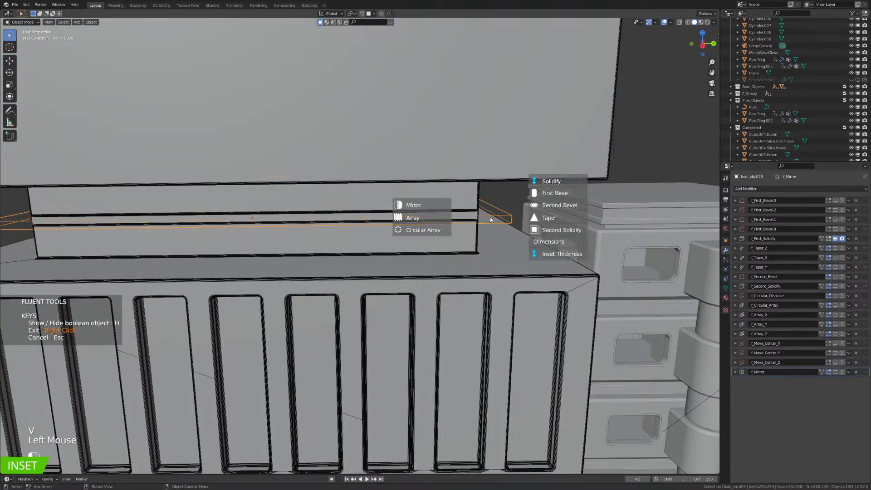
middle_click_drag(490, 217, 415, 230)
scroll(434, 215, "up", 2)
scroll(431, 222, "up", 2)
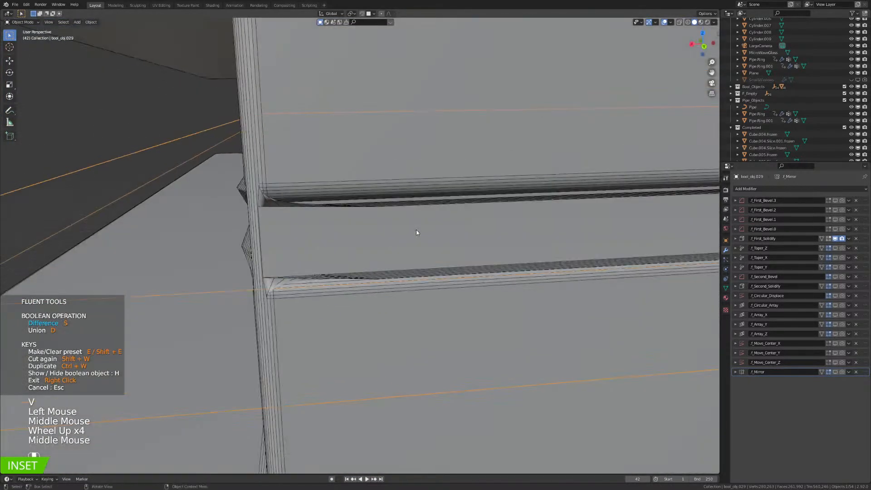
left_click(418, 236)
left_click(461, 290)
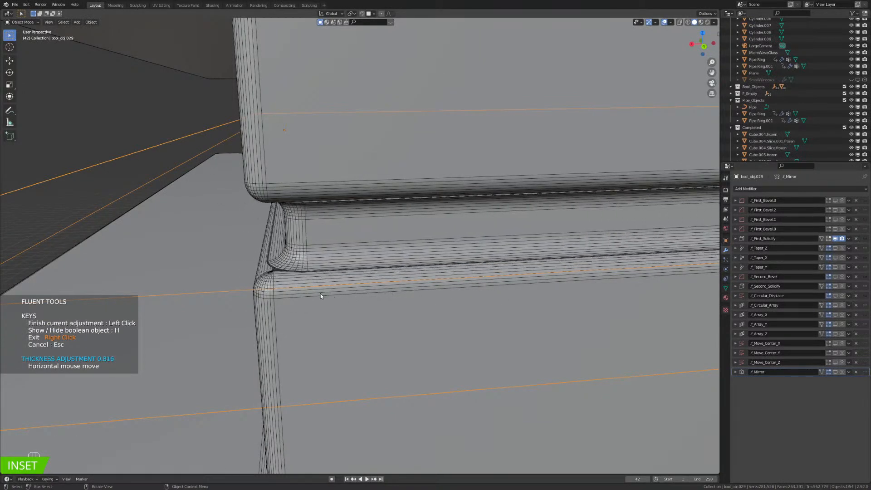
left_click(258, 288)
Add a centred Fluent array of the groove along Y with a count of 5, spaced over the neck's height, and finish the inset.
middle_click_drag(260, 287, 311, 234)
scroll(349, 266, "down", 4)
left_click(430, 262)
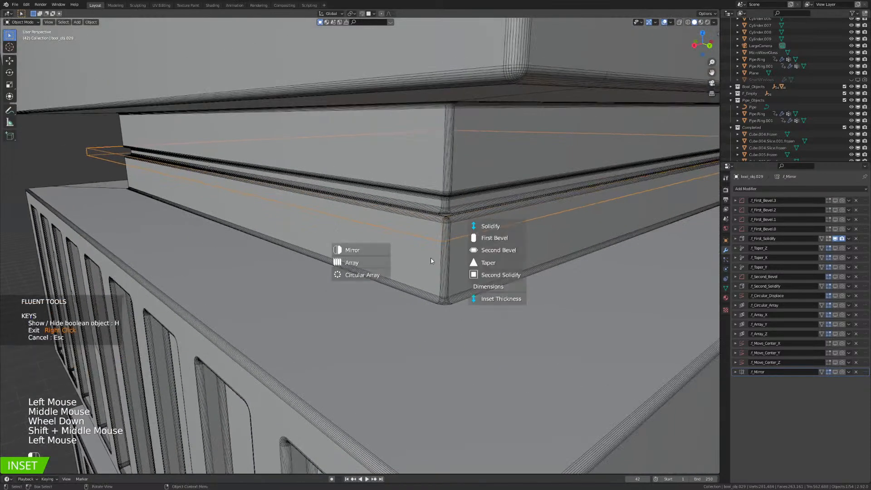
left_click(350, 263)
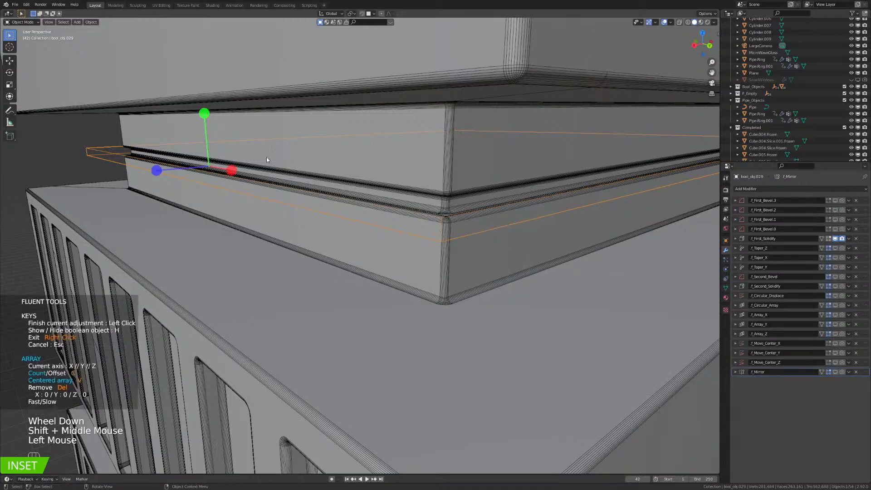
left_click(205, 113)
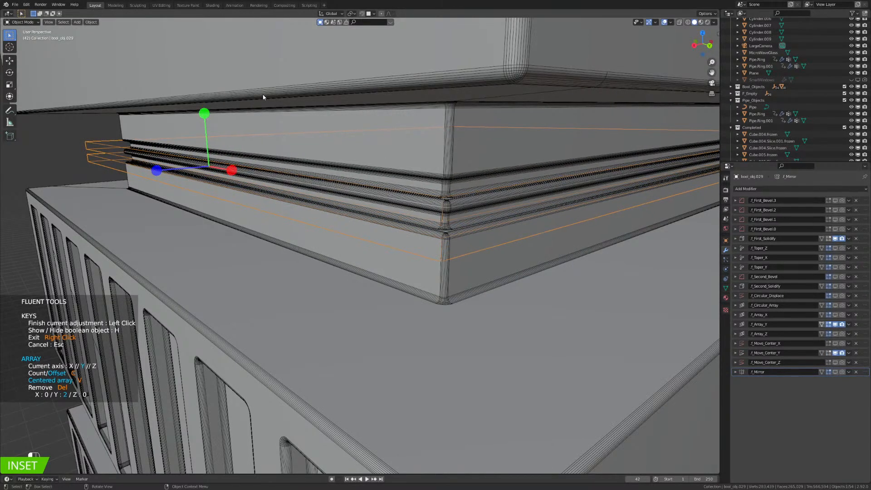
key("c")
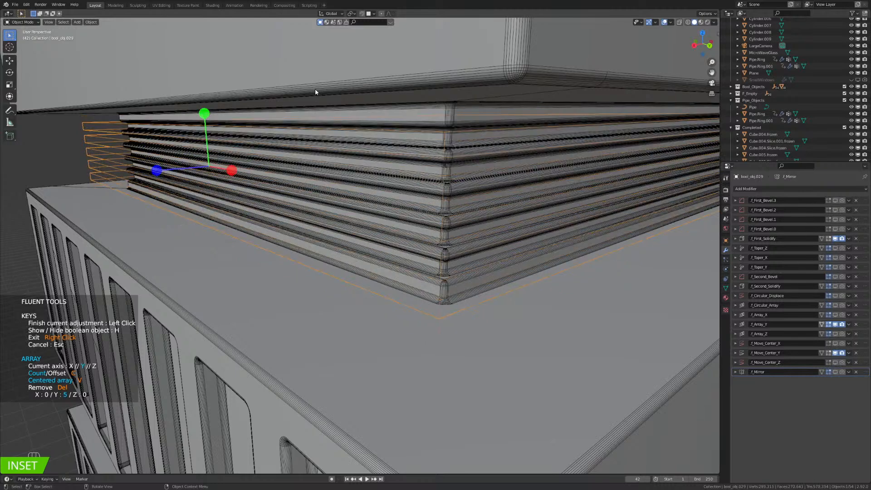
left_click(316, 91)
right_click(320, 95)
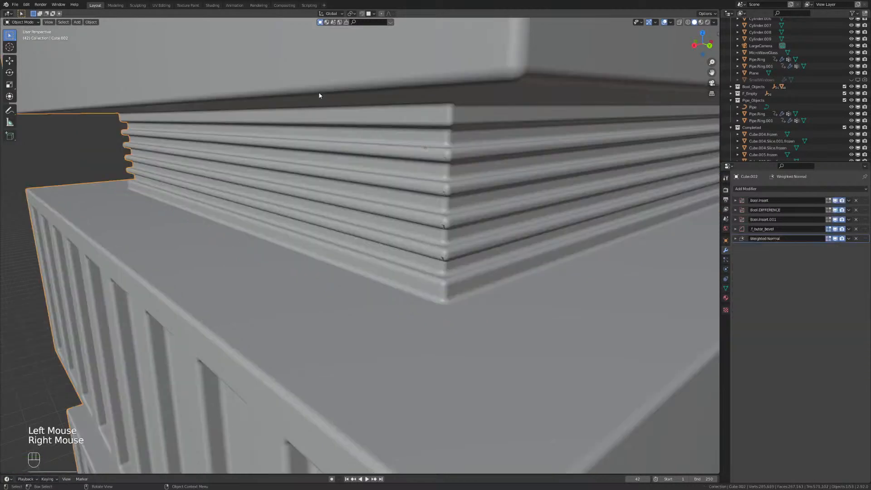
Reduce the tower's Fluent bevel width to clean up the corners of the grooved neck.
scroll(345, 113, "down", 2)
scroll(413, 142, "up", 4)
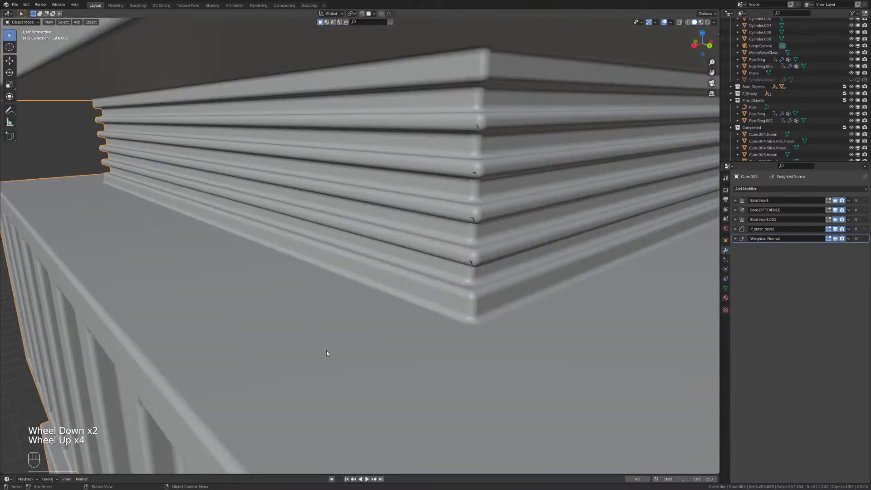
key("alt+f")
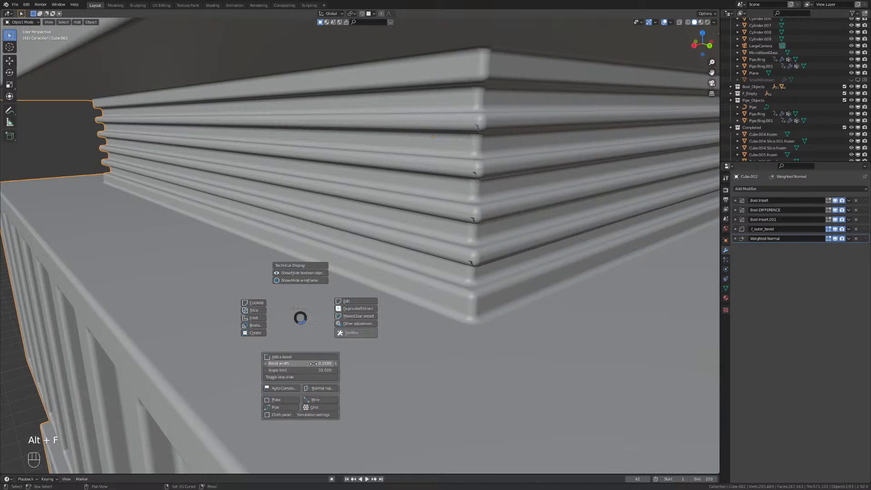
left_click_drag(324, 363, 322, 363, "shift")
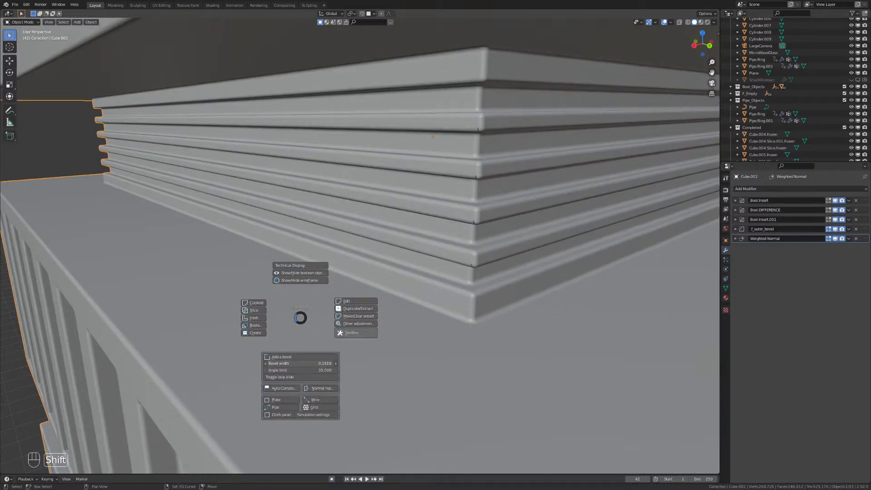
left_click_drag(322, 363, 314, 364, "shift")
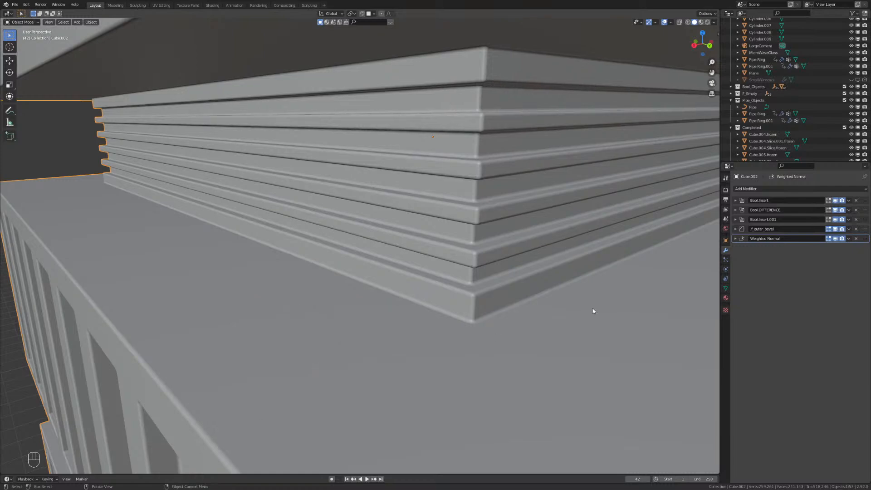
Show the boolean objects, select the neck's groove cutter and add an Array modifier to it.
middle_click_drag(593, 308, 348, 185)
scroll(601, 299, "down", 2)
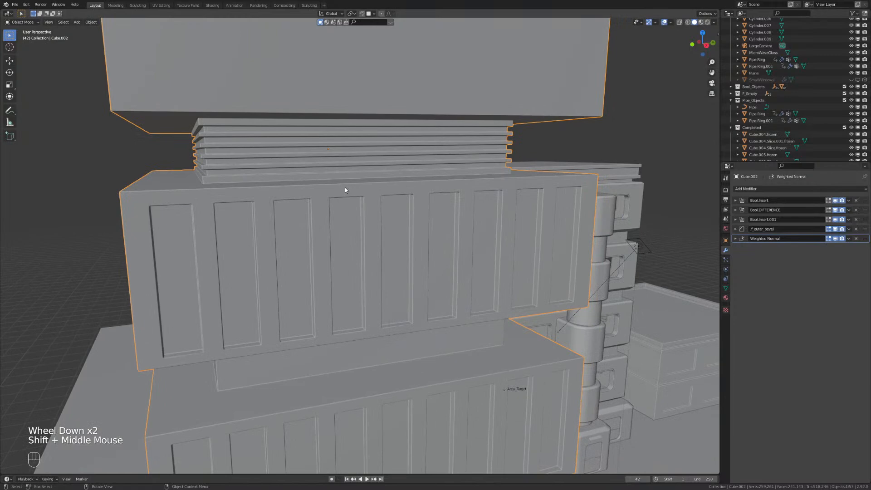
key("less")
left_click(298, 164)
scroll(300, 166, "down", 2)
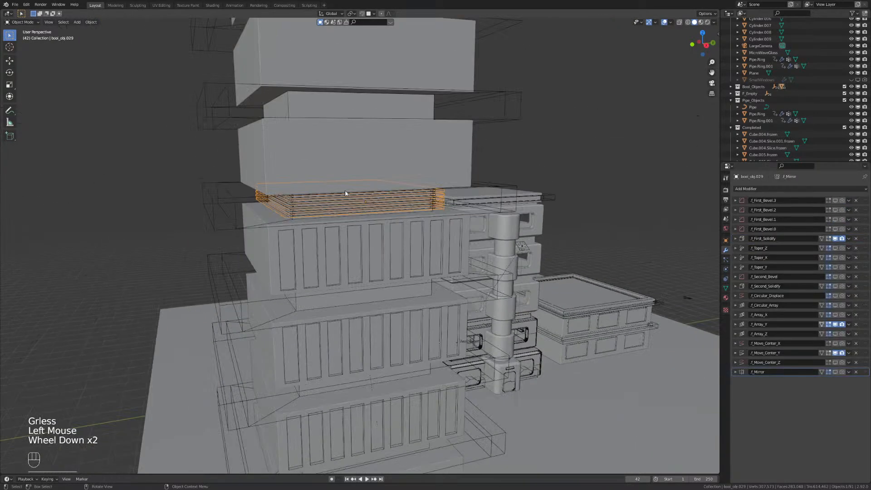
middle_click_drag(300, 166, 469, 190, "shift")
left_click(764, 189)
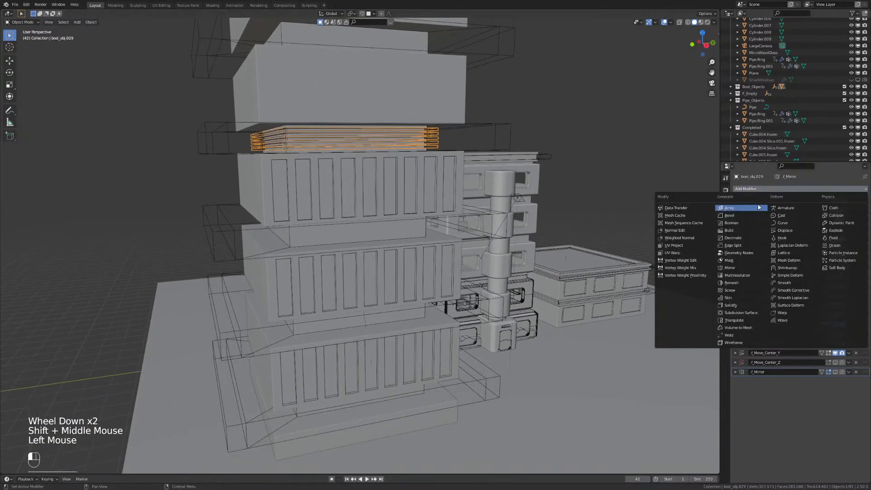
left_click(739, 208)
scroll(650, 229, "down", 1)
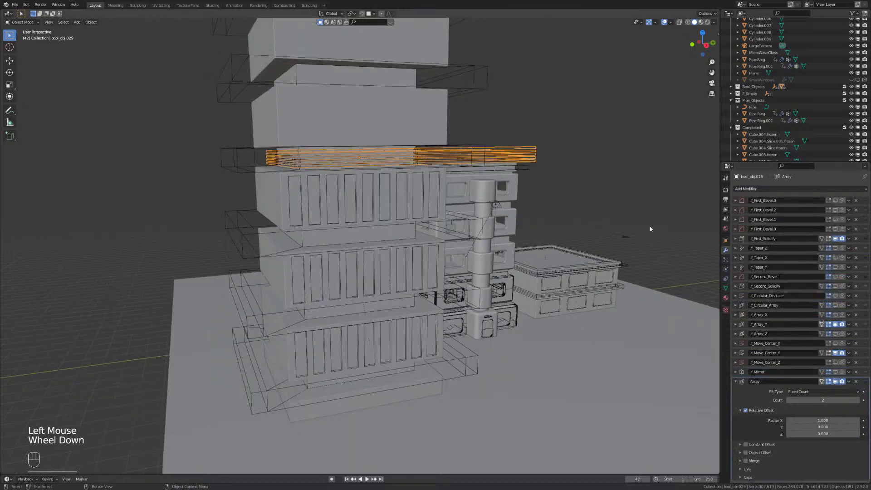
Set the groove array's relative offset factors to X 0 and Y -4.600, with a count of 3 to cover the lower necks.
left_click(823, 421)
type("0")
key("Return")
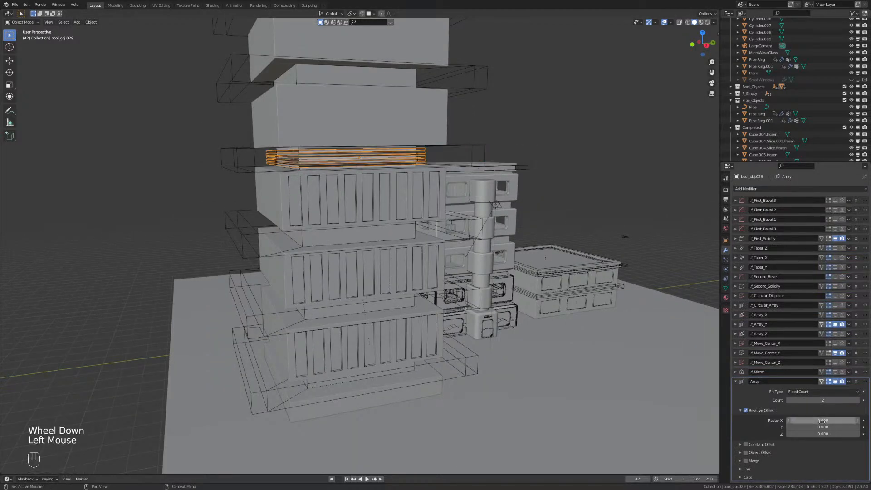
left_click_drag(822, 428, 802, 427)
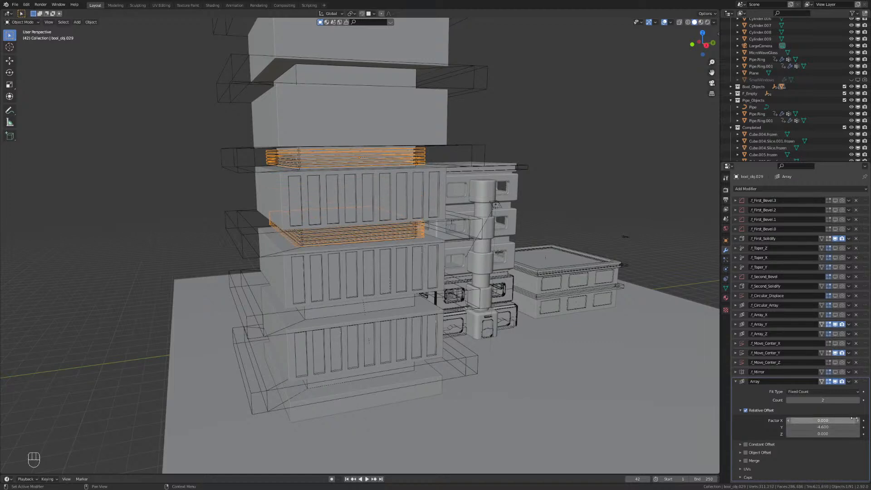
left_click(858, 400)
Check the groove alignment from the side, hide the boolean objects for the LargeCamera view, and save the scene.
scroll(467, 361, "up", 2)
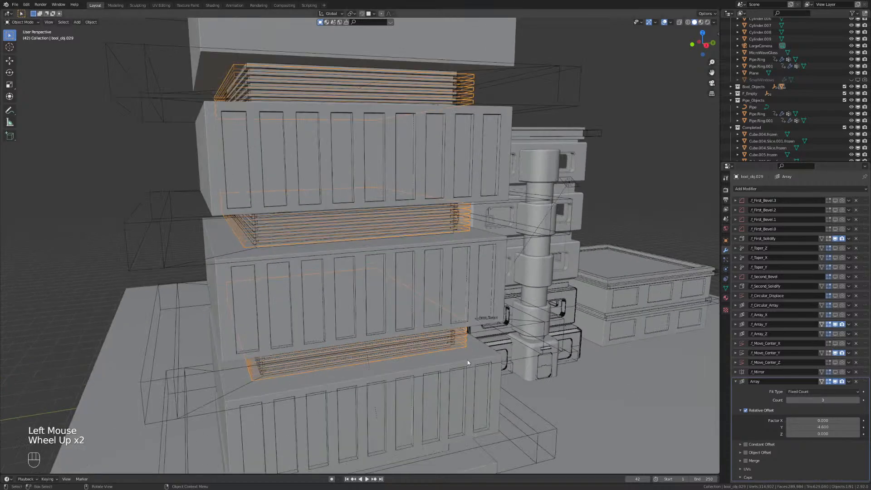
middle_click_drag(468, 361, 450, 318, "shift")
key("KP_3")
scroll(328, 267, "up", 2)
scroll(426, 335, "down", 2)
key("less")
key("KP_0")
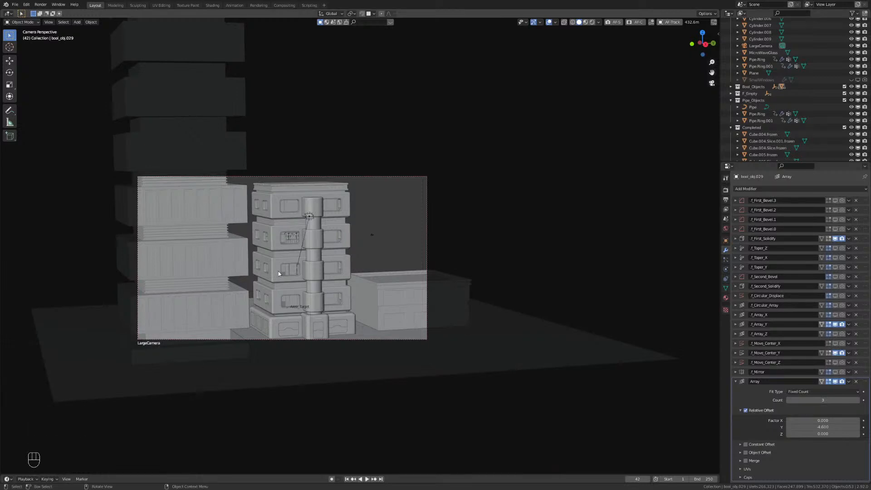
key("ctrl+s")
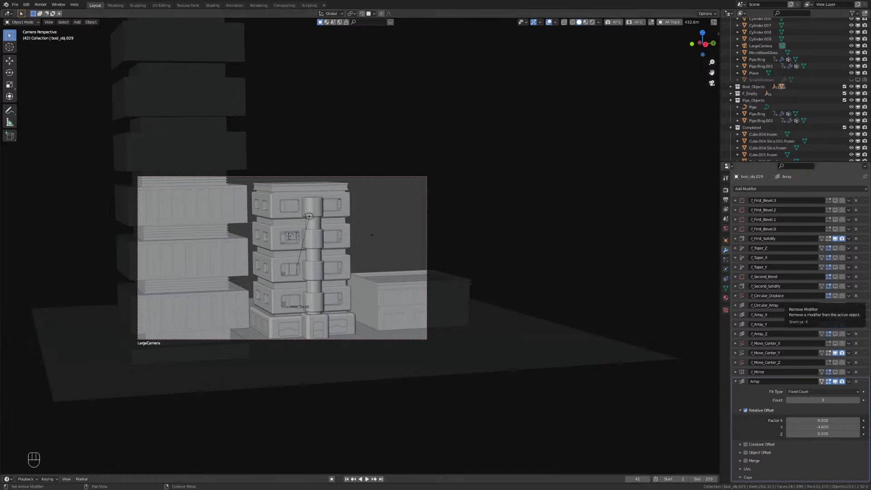
Switch to ArtStation in the browser to look over the scifi city references, and return to Blender to examine the LargeCamera framing.
key("alt+Tab")
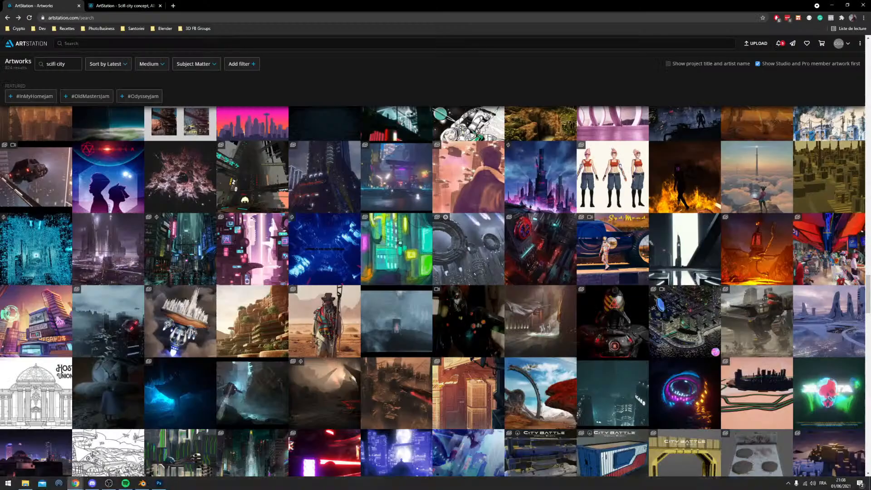
key("alt+Tab")
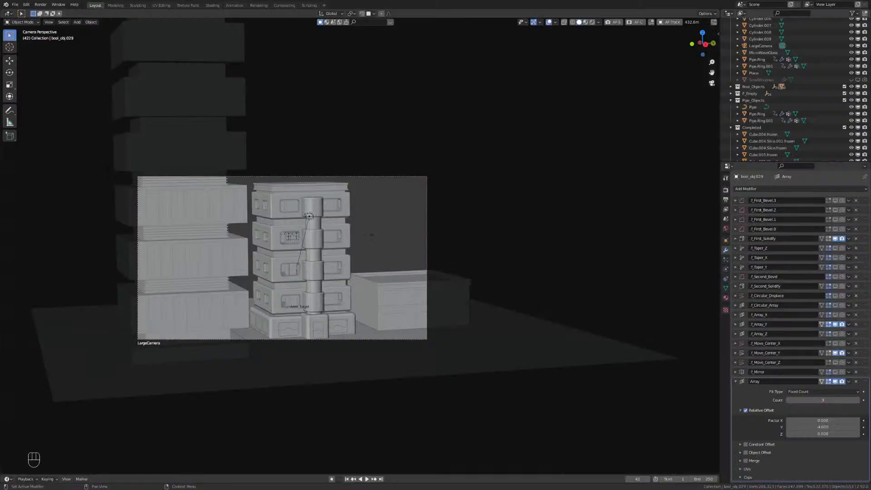
key("alt+Tab")
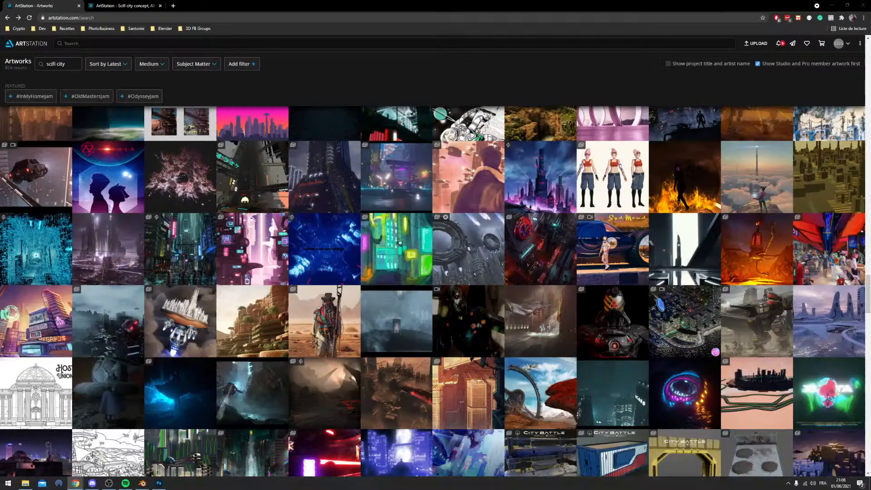
key("alt+Tab")
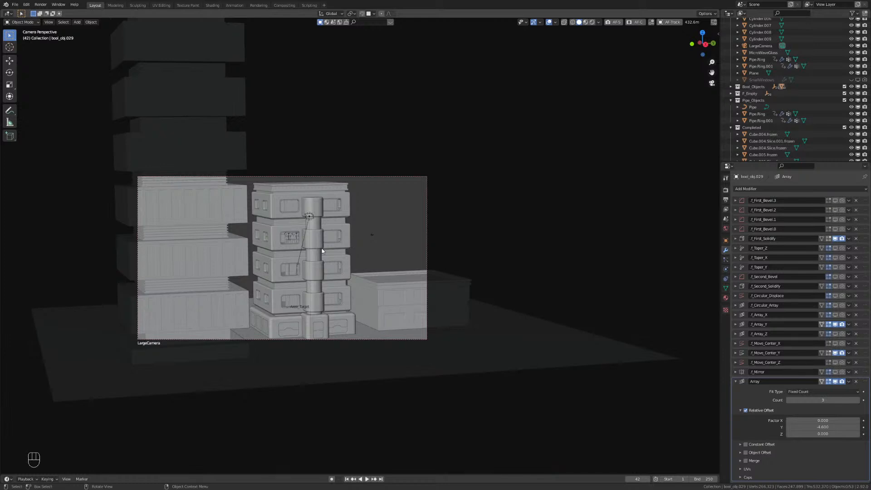
scroll(322, 251, "up", 1)
middle_click_drag(285, 251, 323, 262, "shift")
scroll(322, 262, "up", 1)
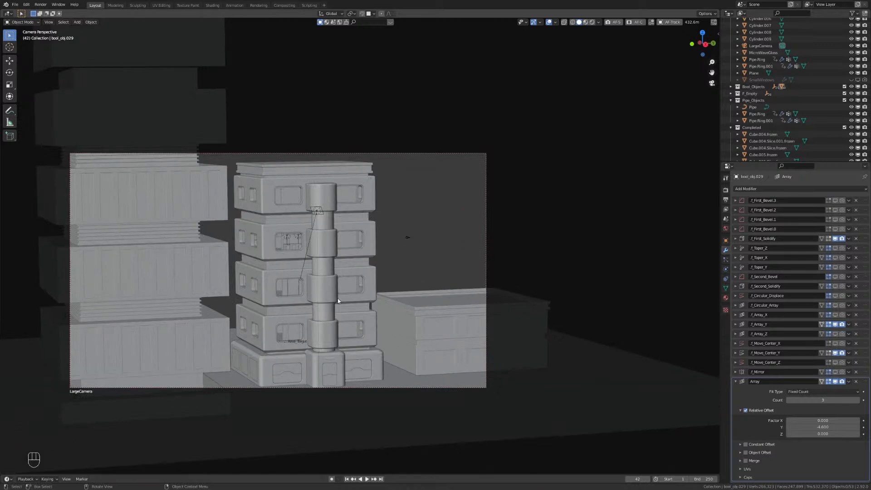
Lock LargeCamera to the view, pull it back slightly and reframe so the tower's whole base sits inside the shot, and unlock it.
left_click(718, 34)
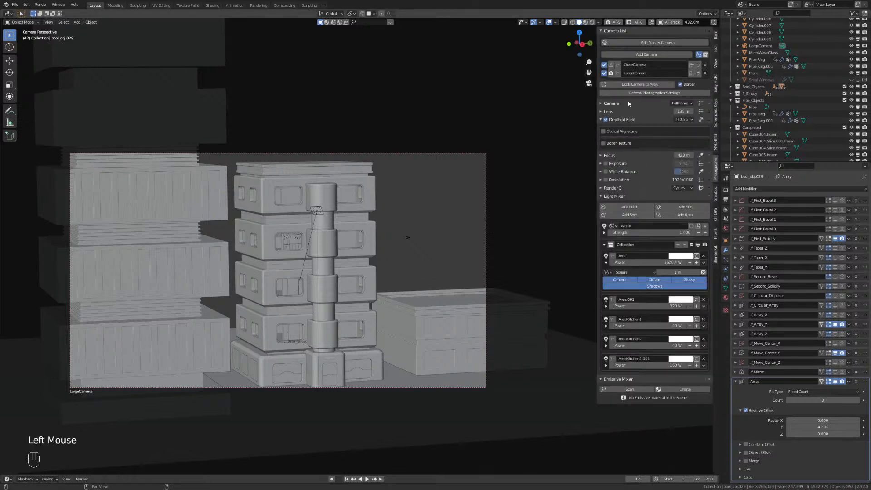
left_click(631, 85)
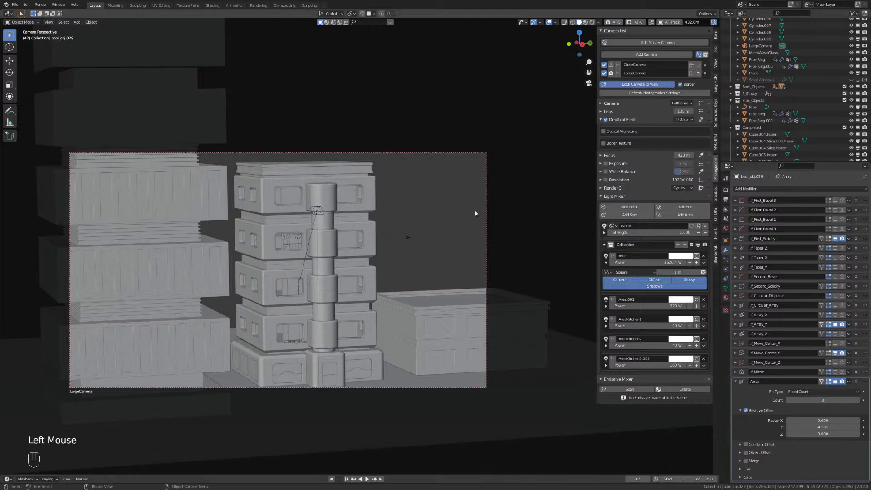
middle_click_drag(346, 295, 346, 298, "ctrl")
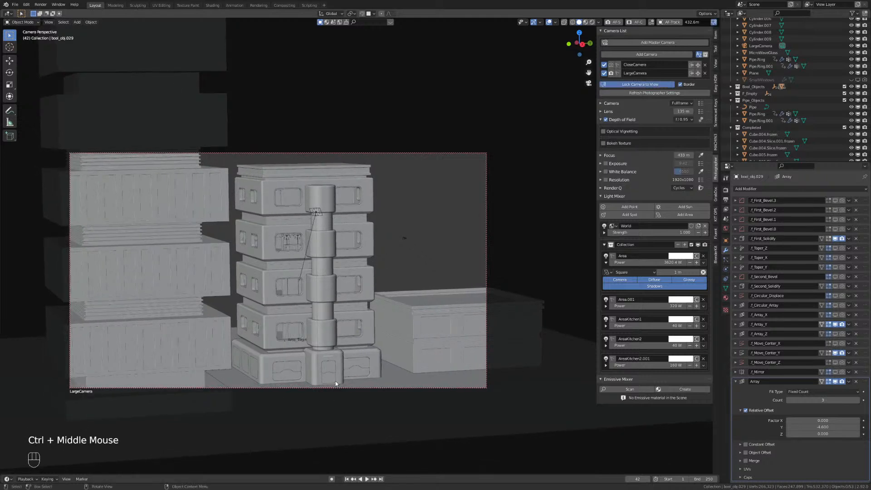
middle_click_drag(309, 289, 310, 285, "shift")
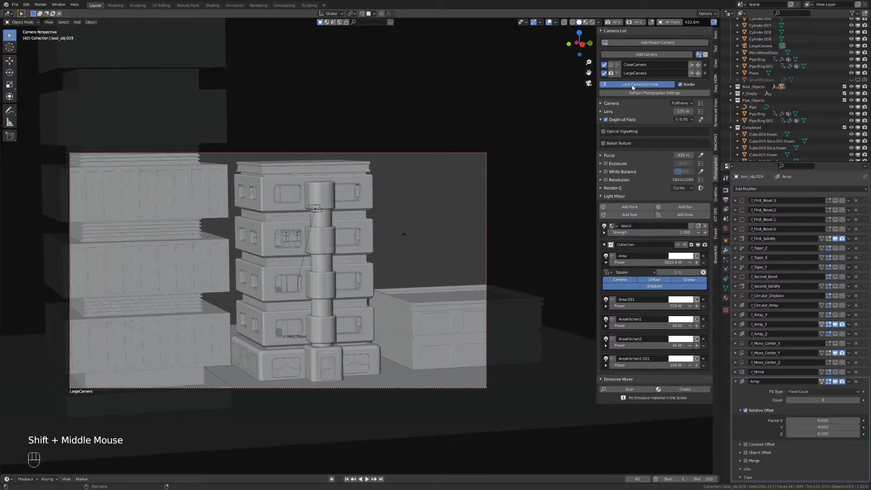
left_click(633, 86)
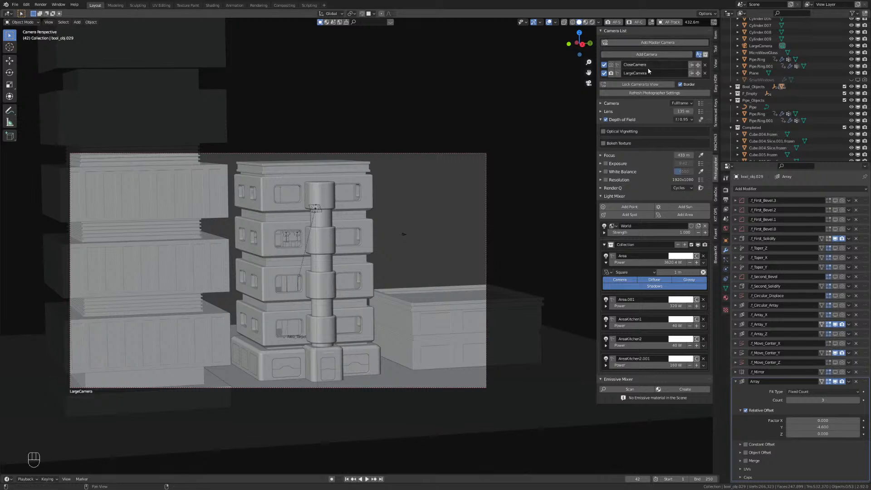
Refine the LargeCamera framing with the camera locked to the view, moving slightly closer so the tower's roof meets the frame's upper edge, and unlock it.
left_click(642, 84)
middle_click_drag(310, 186, 336, 223, "shift")
scroll(315, 184, "up", 1)
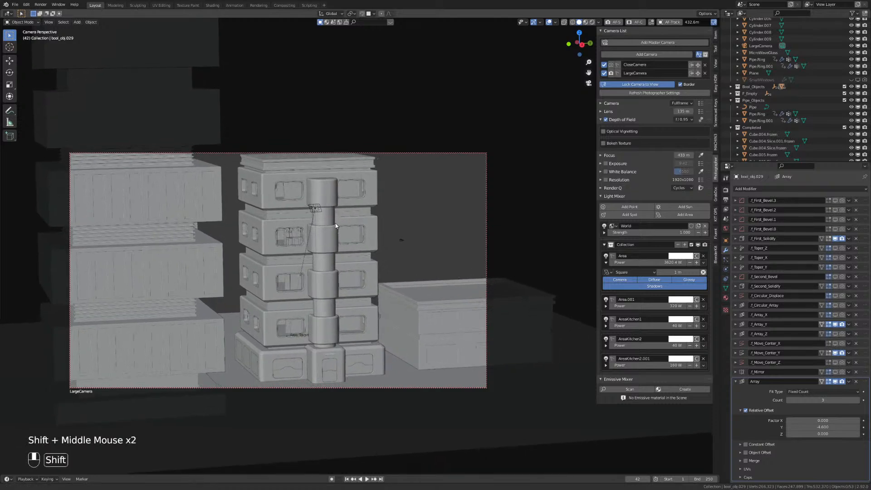
left_click(649, 87)
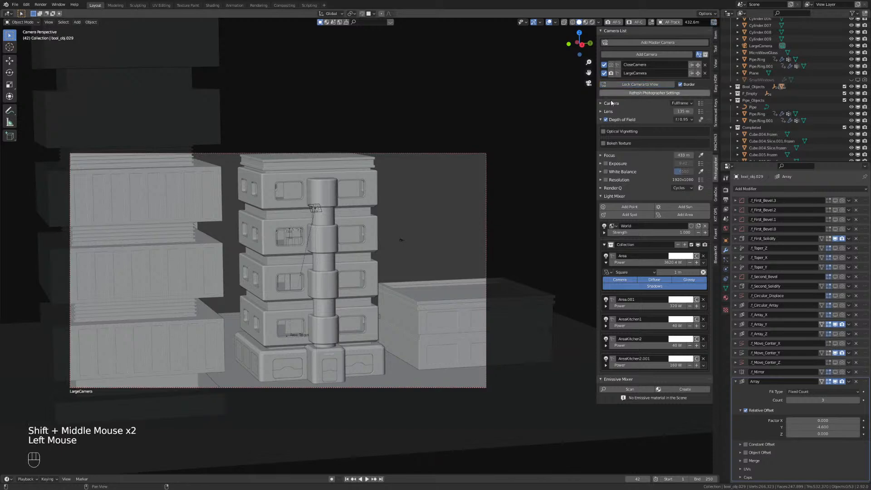